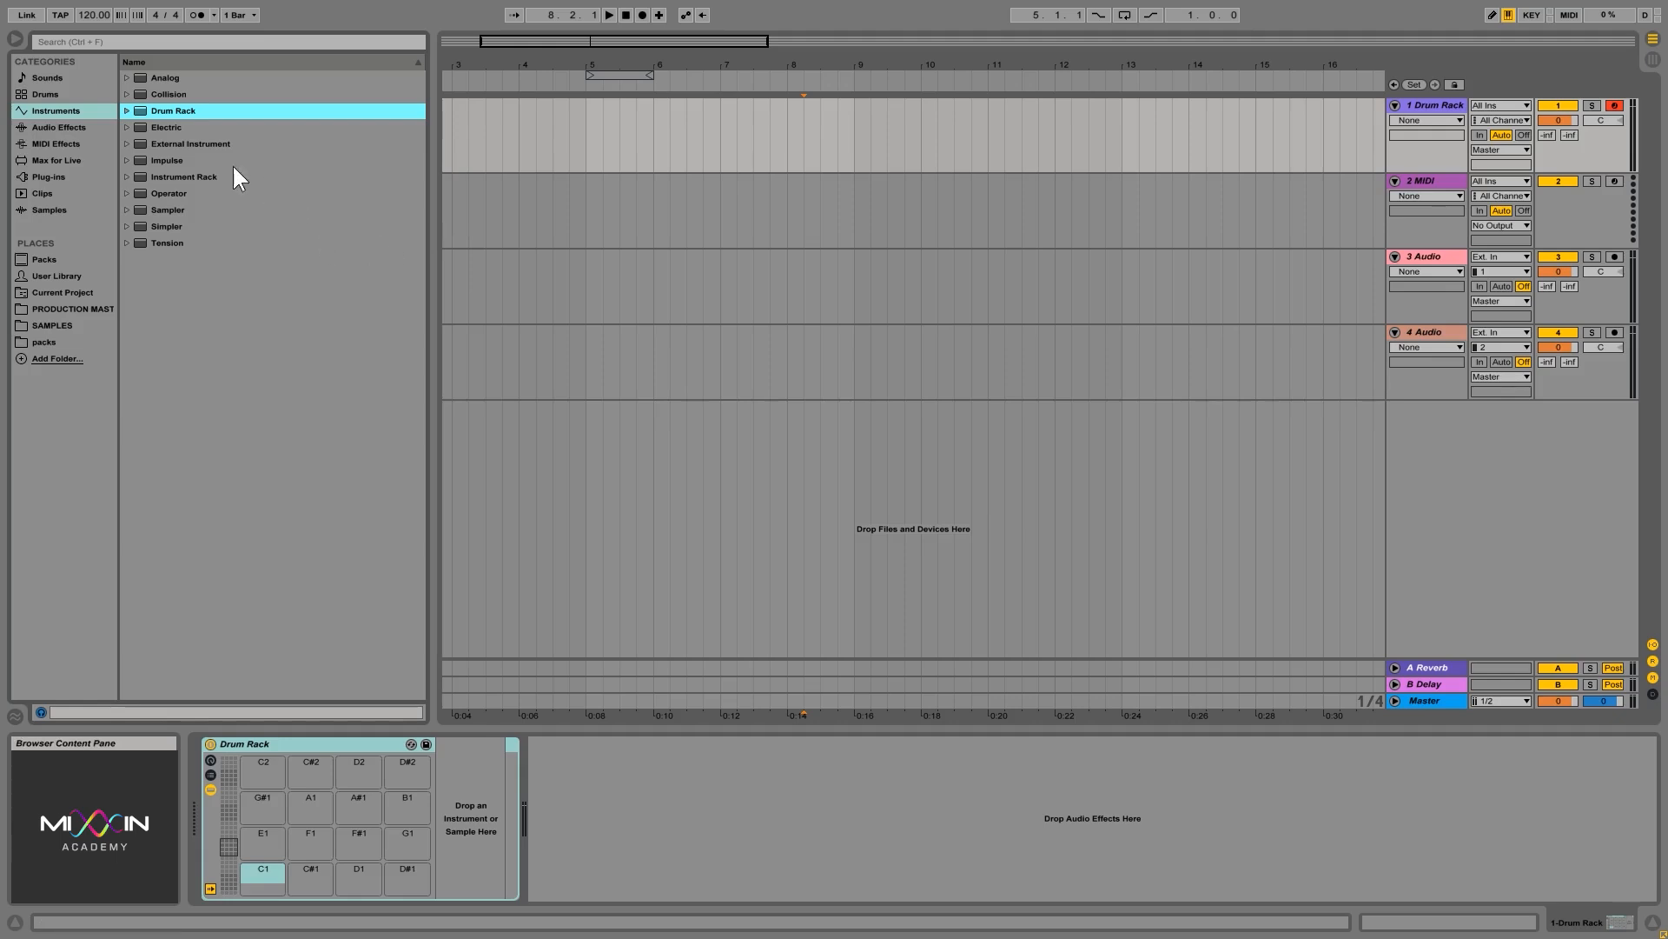
# Search the packs folder for "kick"
pyautogui.click(50, 338)
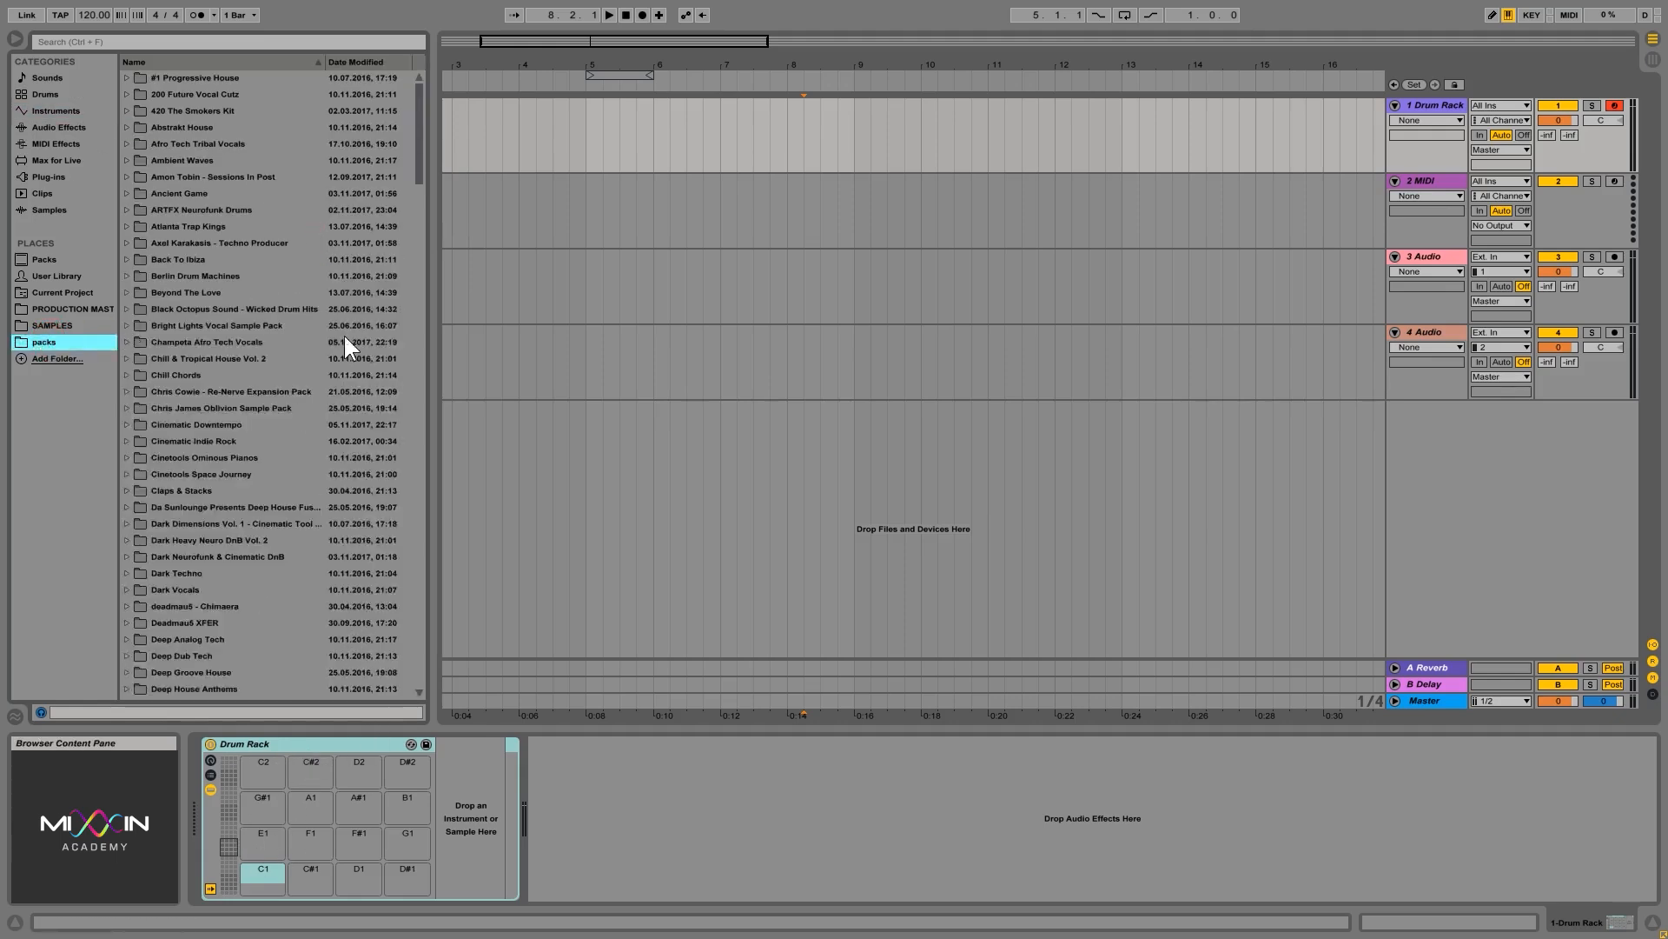
pyautogui.click(151, 40)
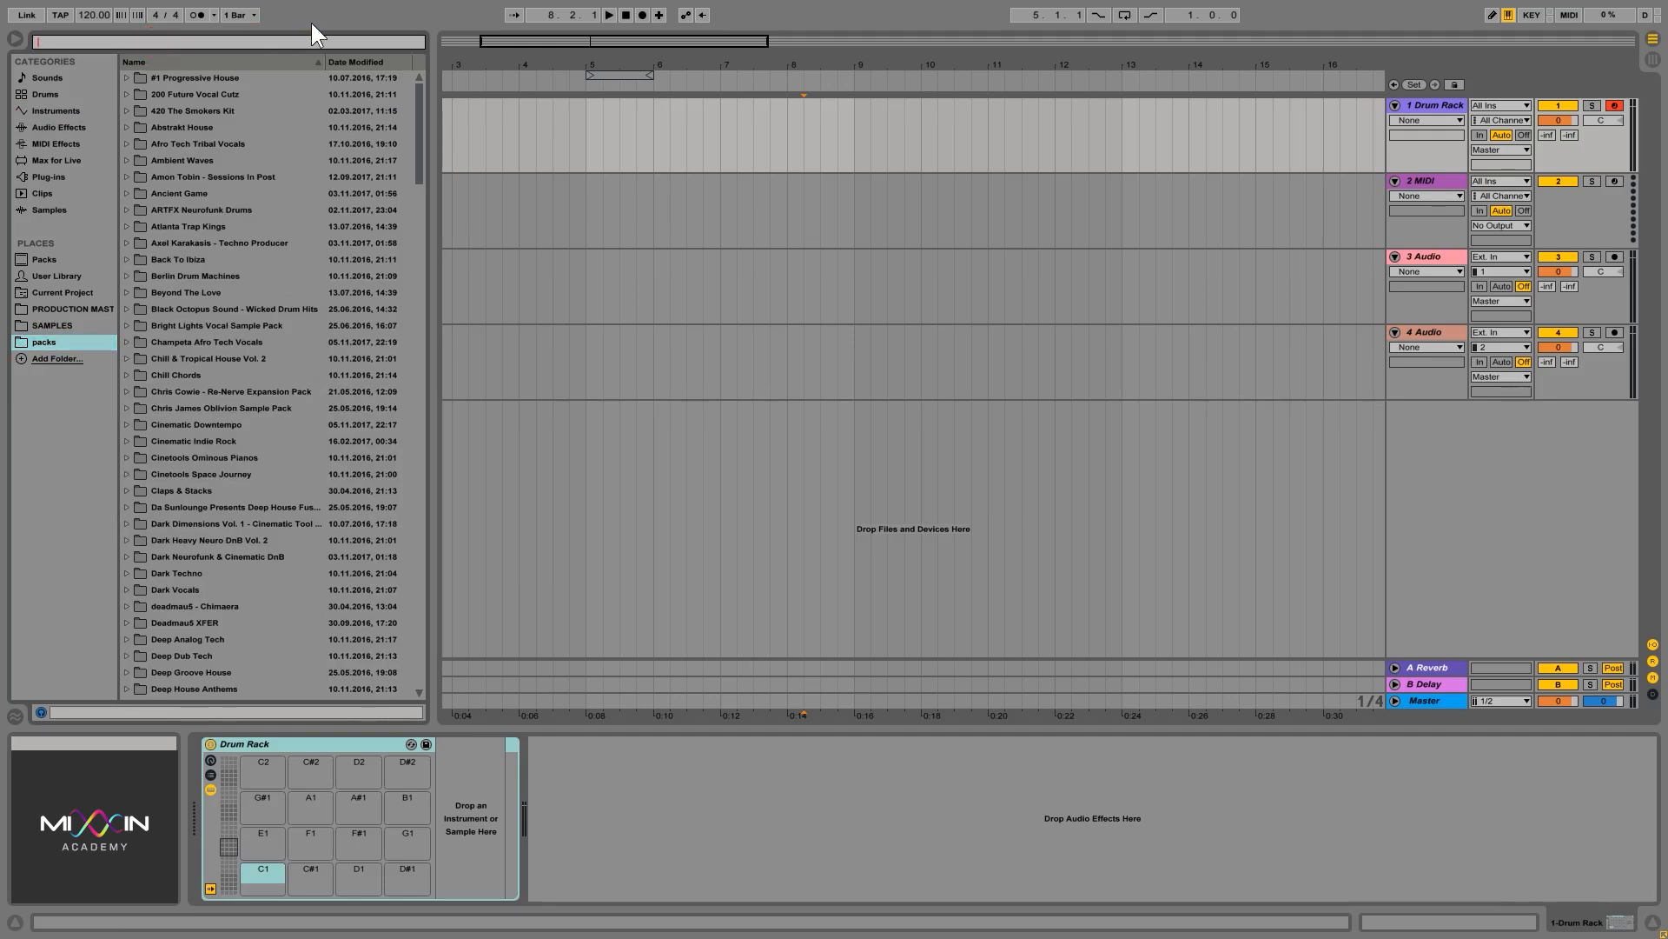
pyautogui.write('kick')
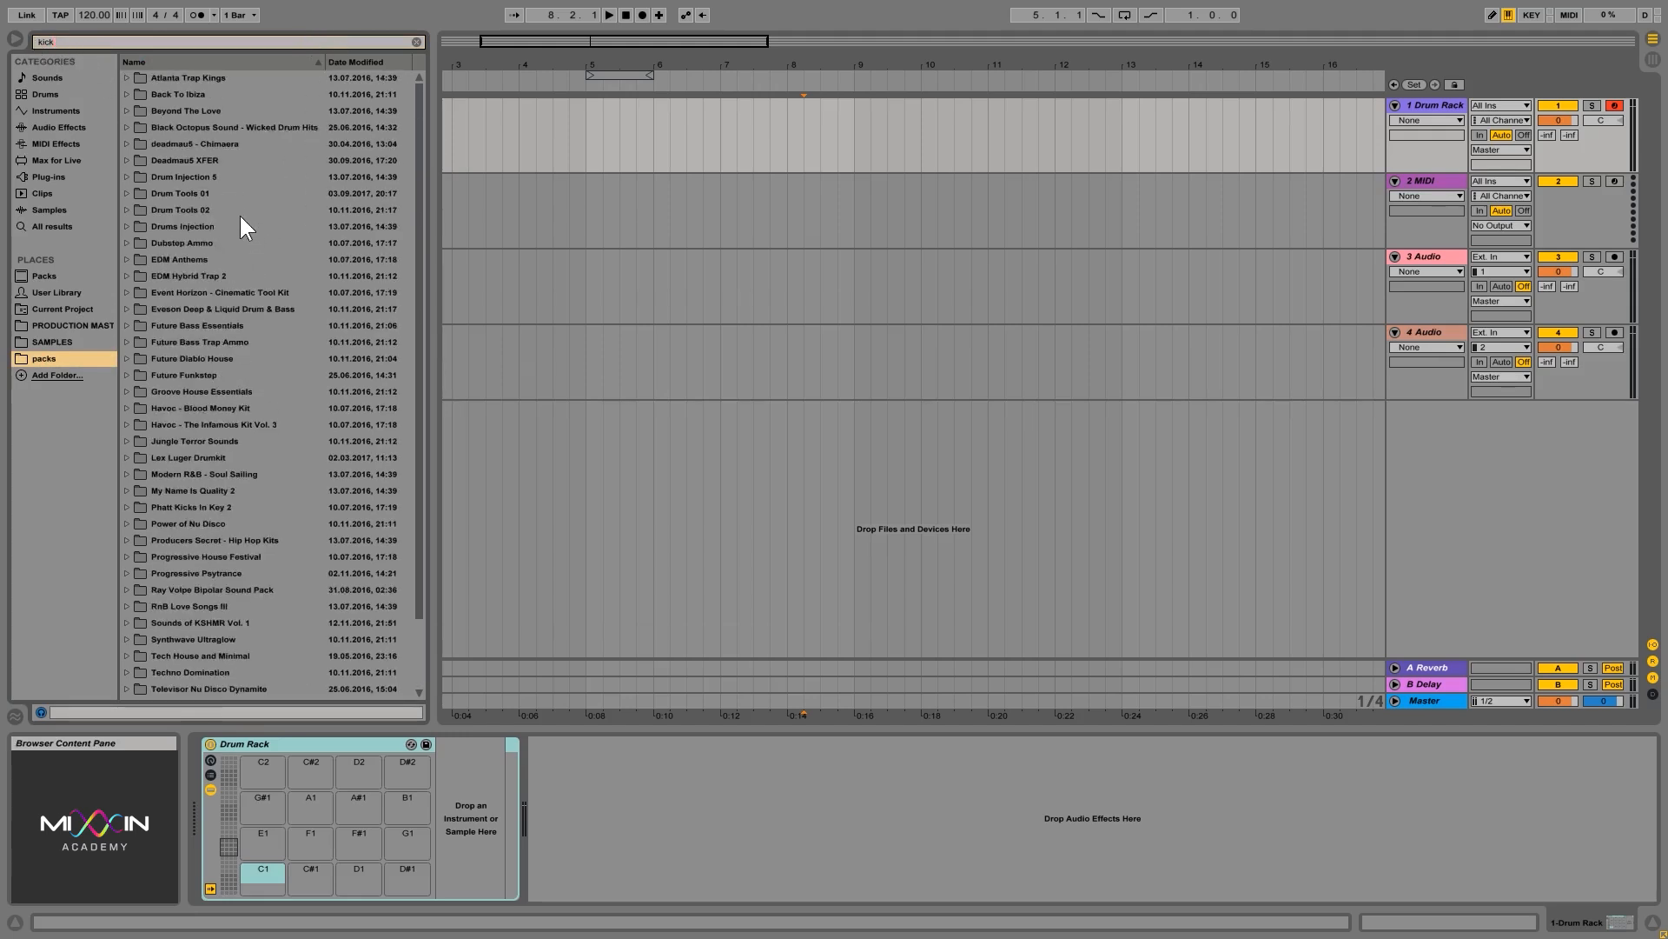
# Expand the Sounds of KSHMR Vol. 1 pack down to its Punchy_Kicks folder
pyautogui.scroll(-2, 248, 385)
pyautogui.scroll(2, 226, 452)
pyautogui.scroll(-2, 235, 278)
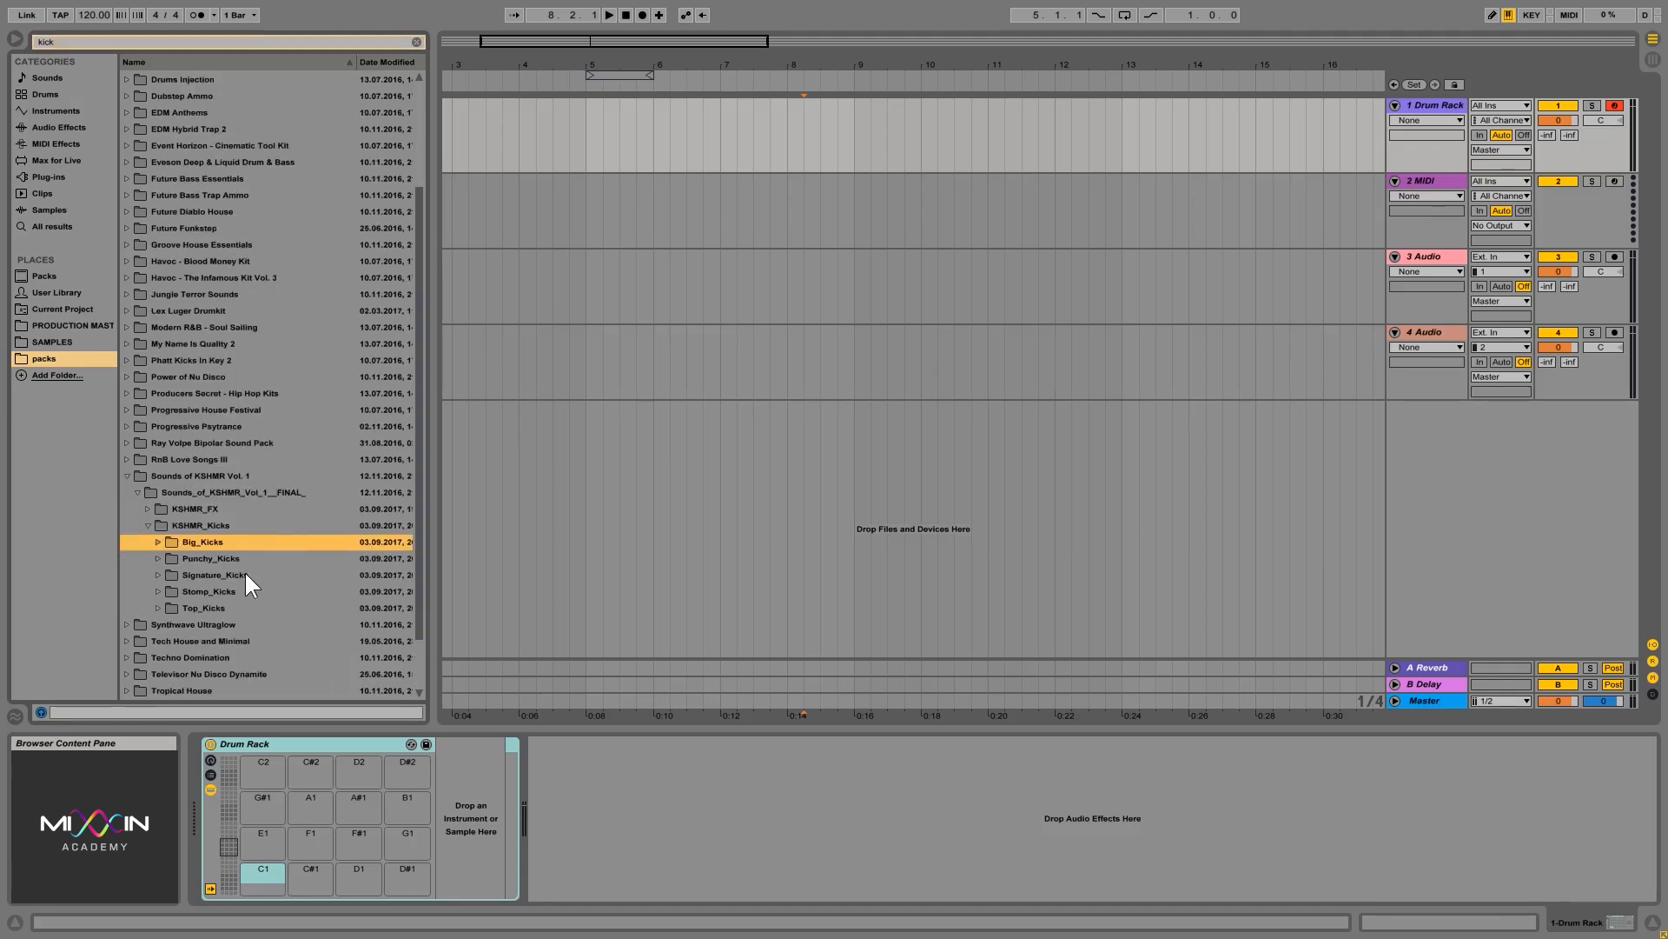
pyautogui.click(244, 573)
pyautogui.click(230, 548)
pyautogui.doubleClick(227, 559)
# Audition the first four punchy kick samples to compare their sound
pyautogui.click(268, 577)
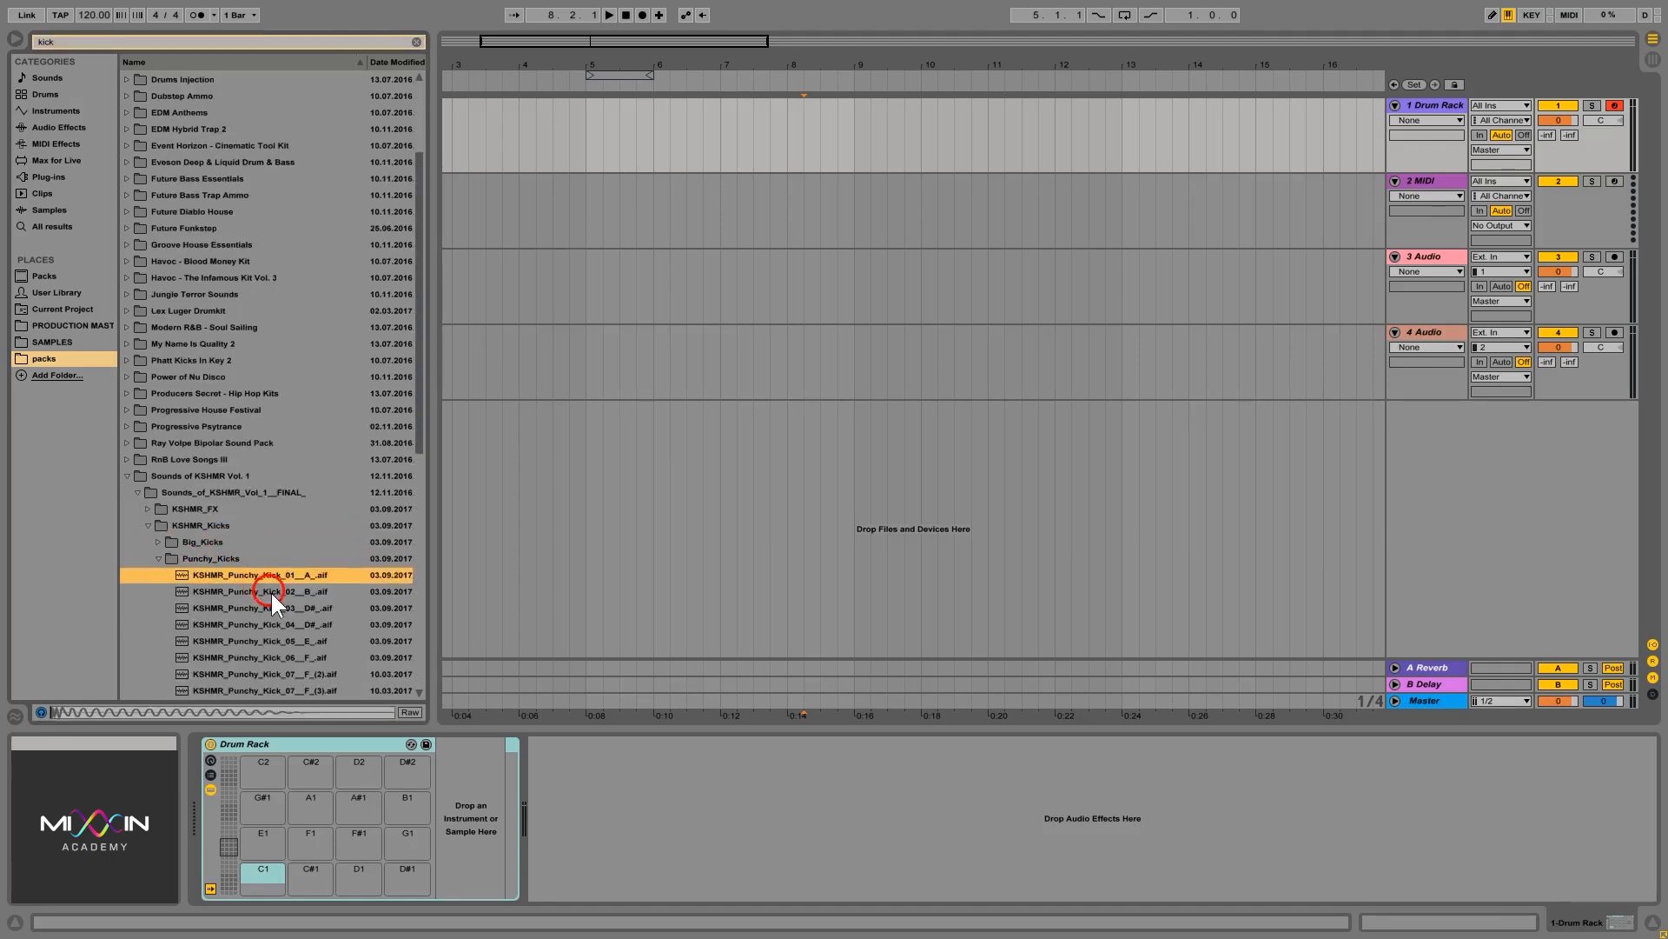
pyautogui.click(278, 608)
pyautogui.click(275, 596)
pyautogui.click(265, 618)
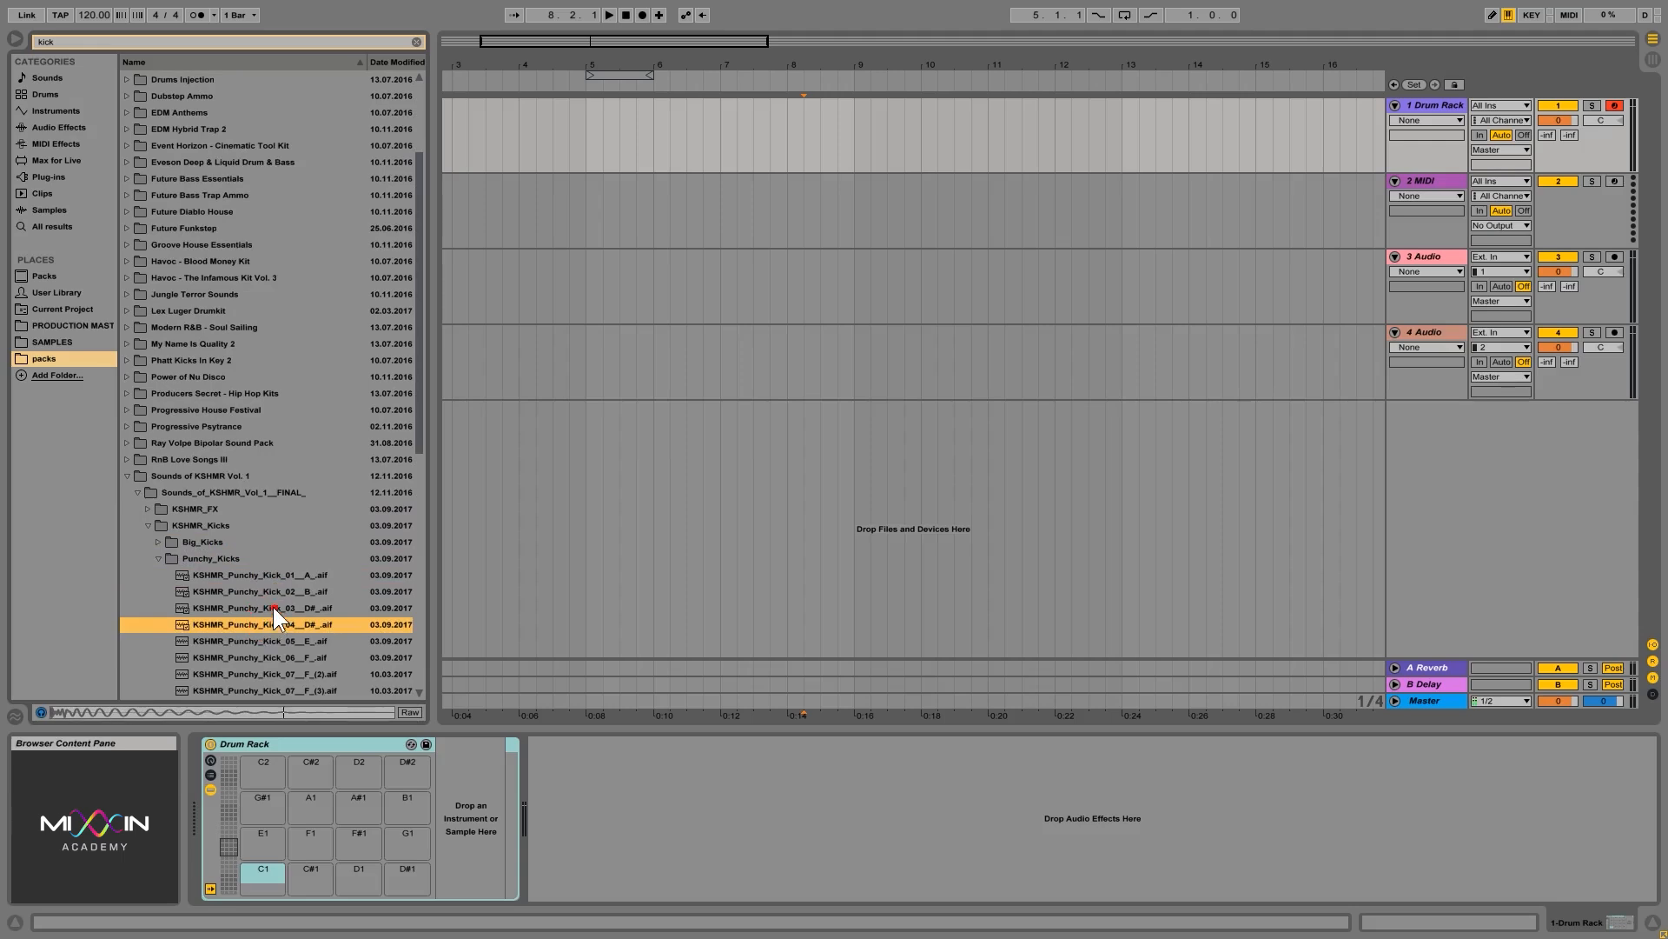
pyautogui.click(273, 606)
pyautogui.scroll(-3, 274, 613)
# Load KSHMR_Punchy_Kick_05__E_.aif onto the Drum Rack's C1 pad and set its Simpler to Classic mode
pyautogui.click(273, 561)
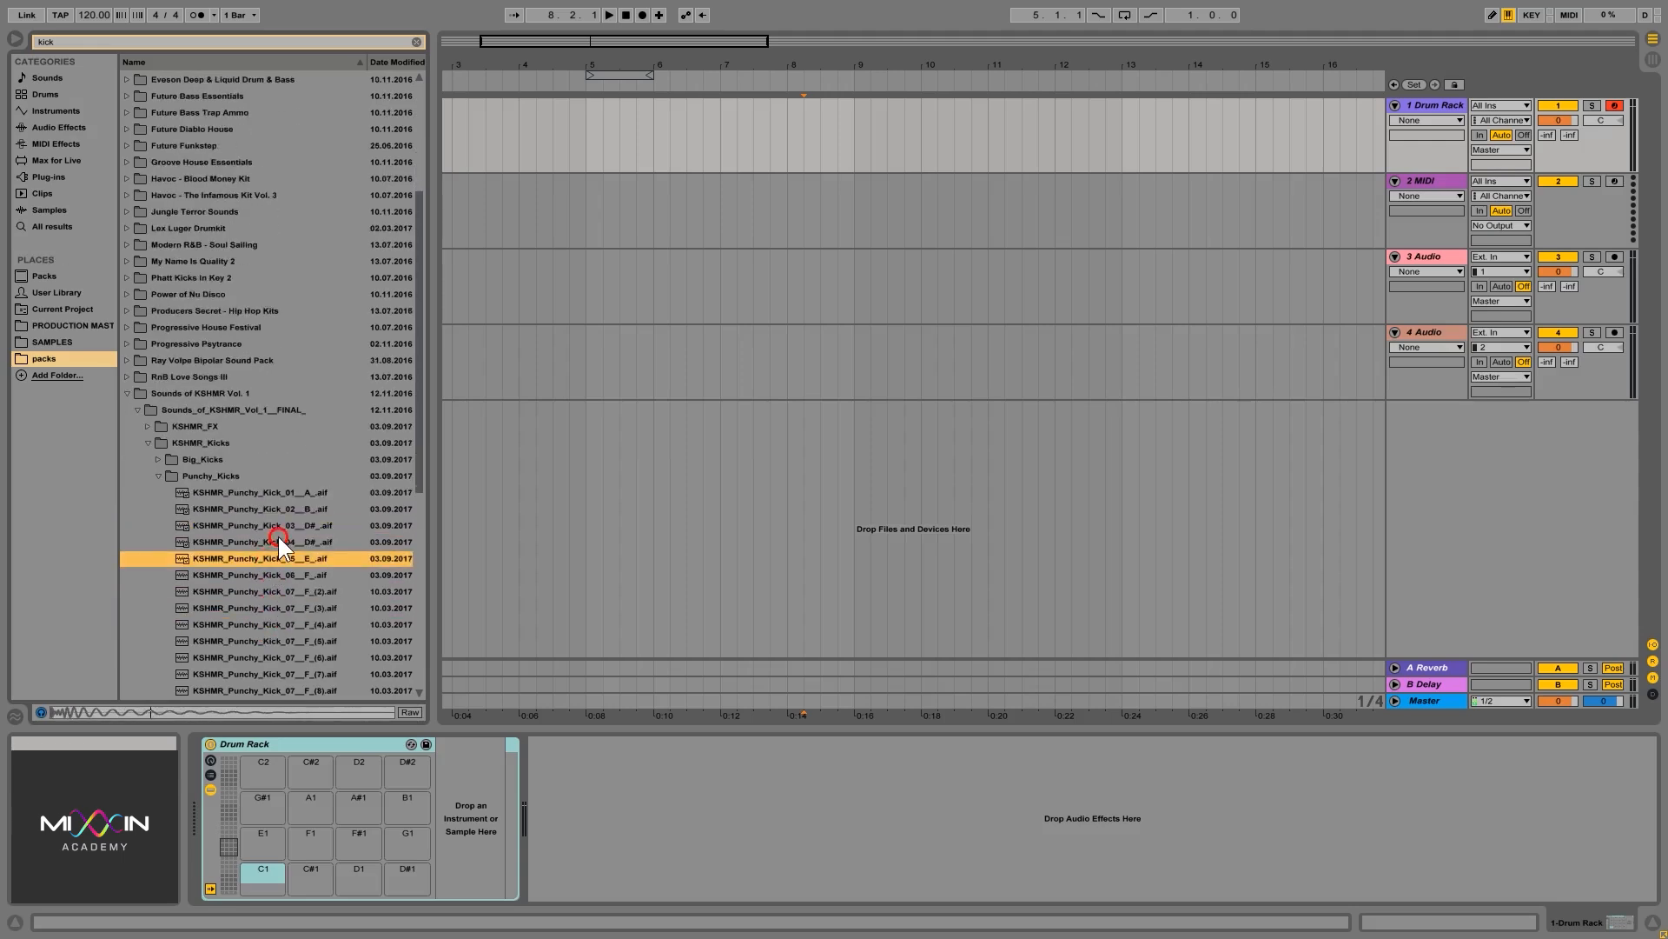
pyautogui.moveTo(268, 559); pyautogui.dragTo(268, 874)
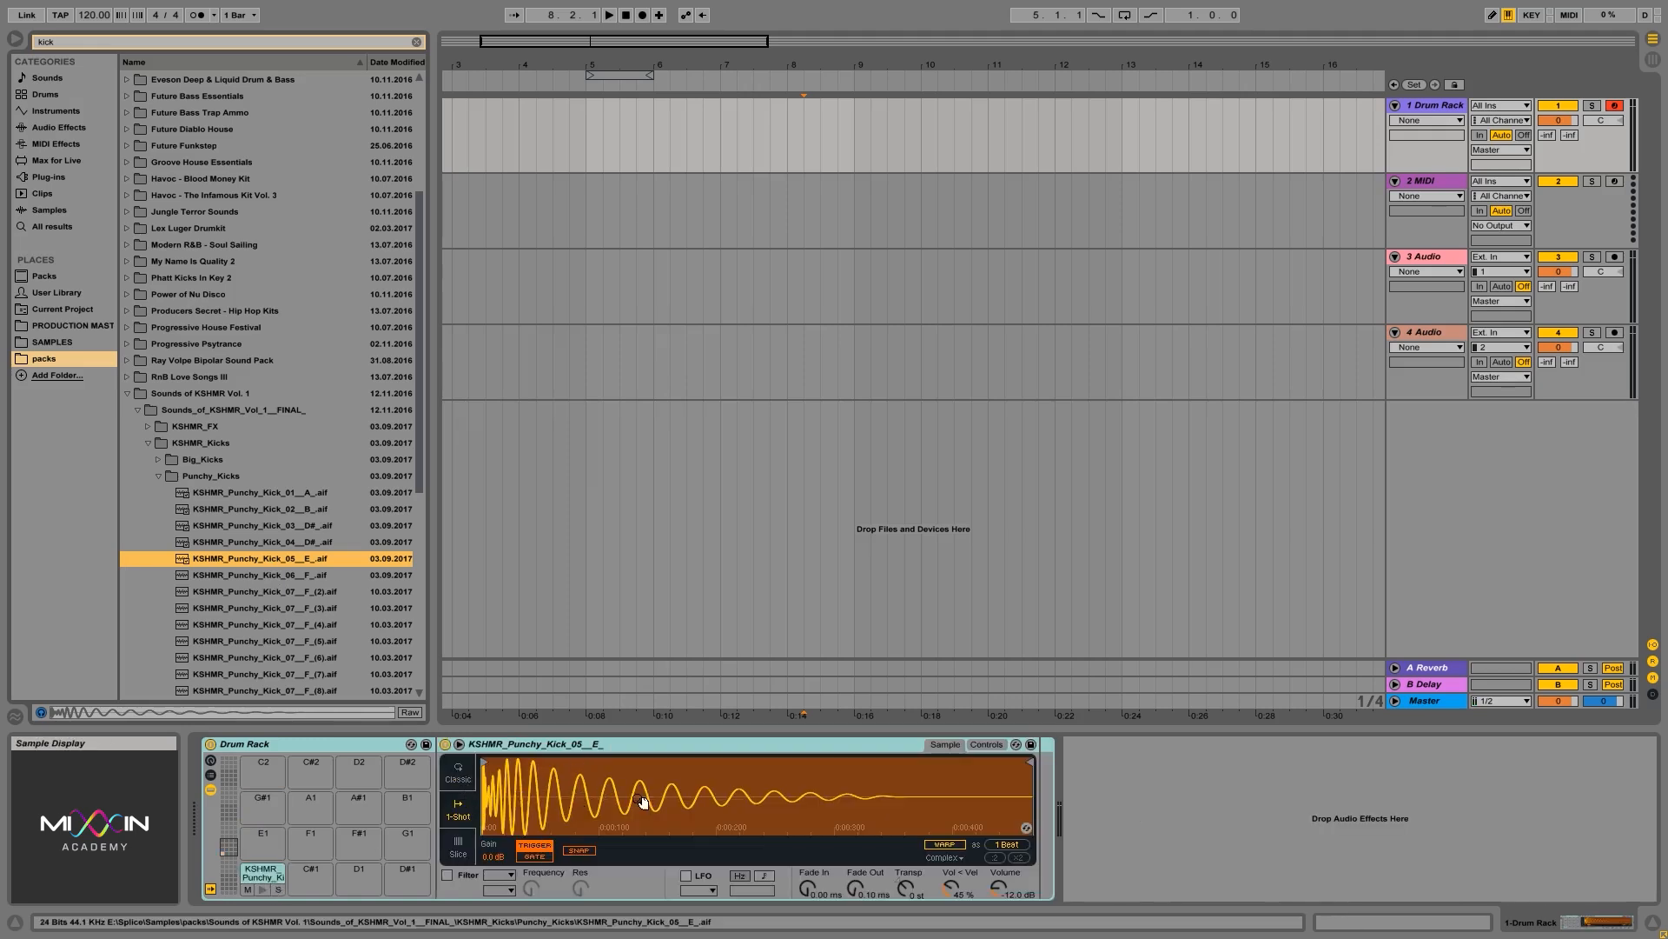
pyautogui.click(454, 774)
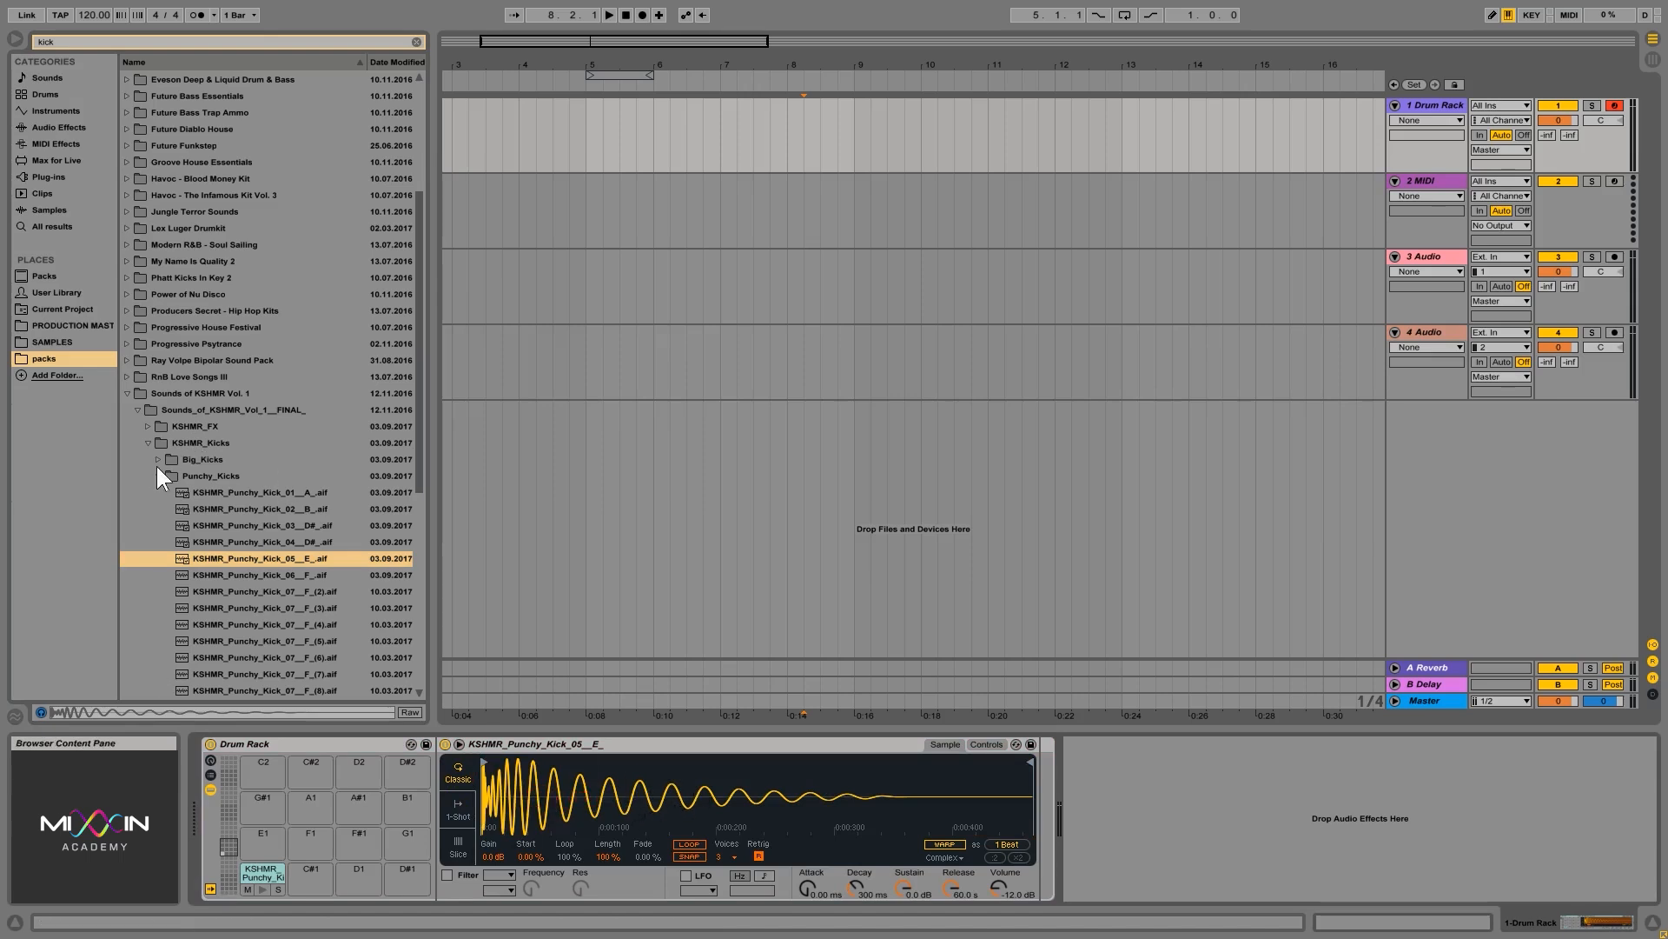
# Collapse the Sounds of KSHMR Vol. 1 pack and search the packs folder for "snare" instead
pyautogui.click(127, 393)
pyautogui.click(248, 40)
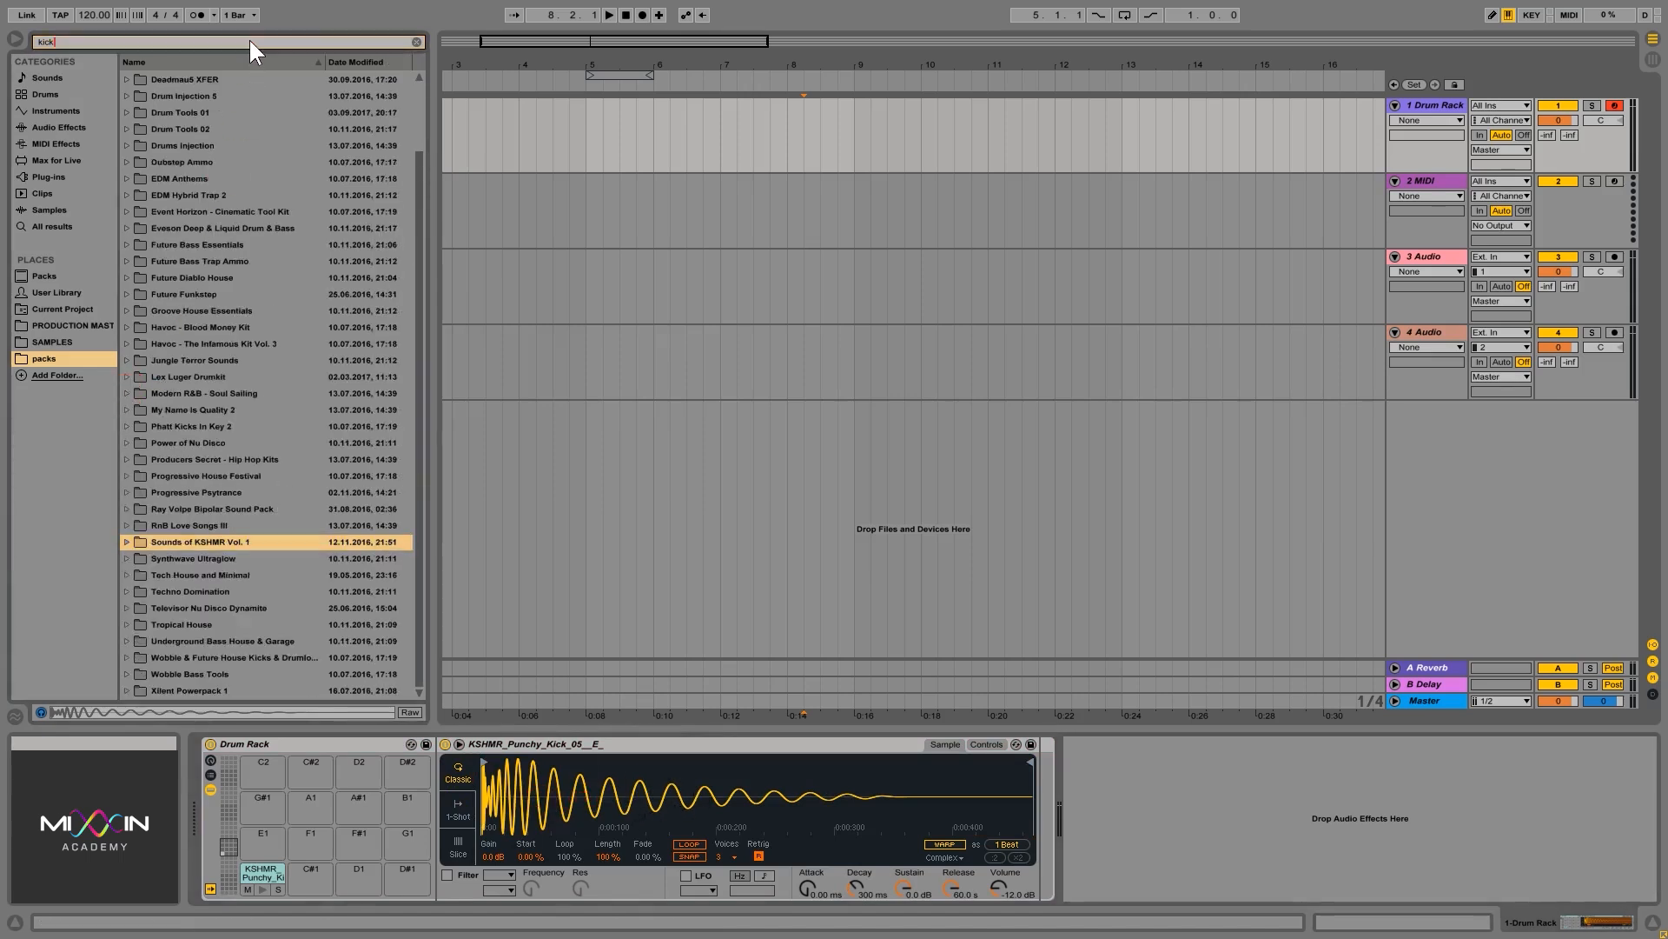
pyautogui.press('BackSpace')
pyautogui.press('BackSpace')
pyautogui.press('BackSpace')
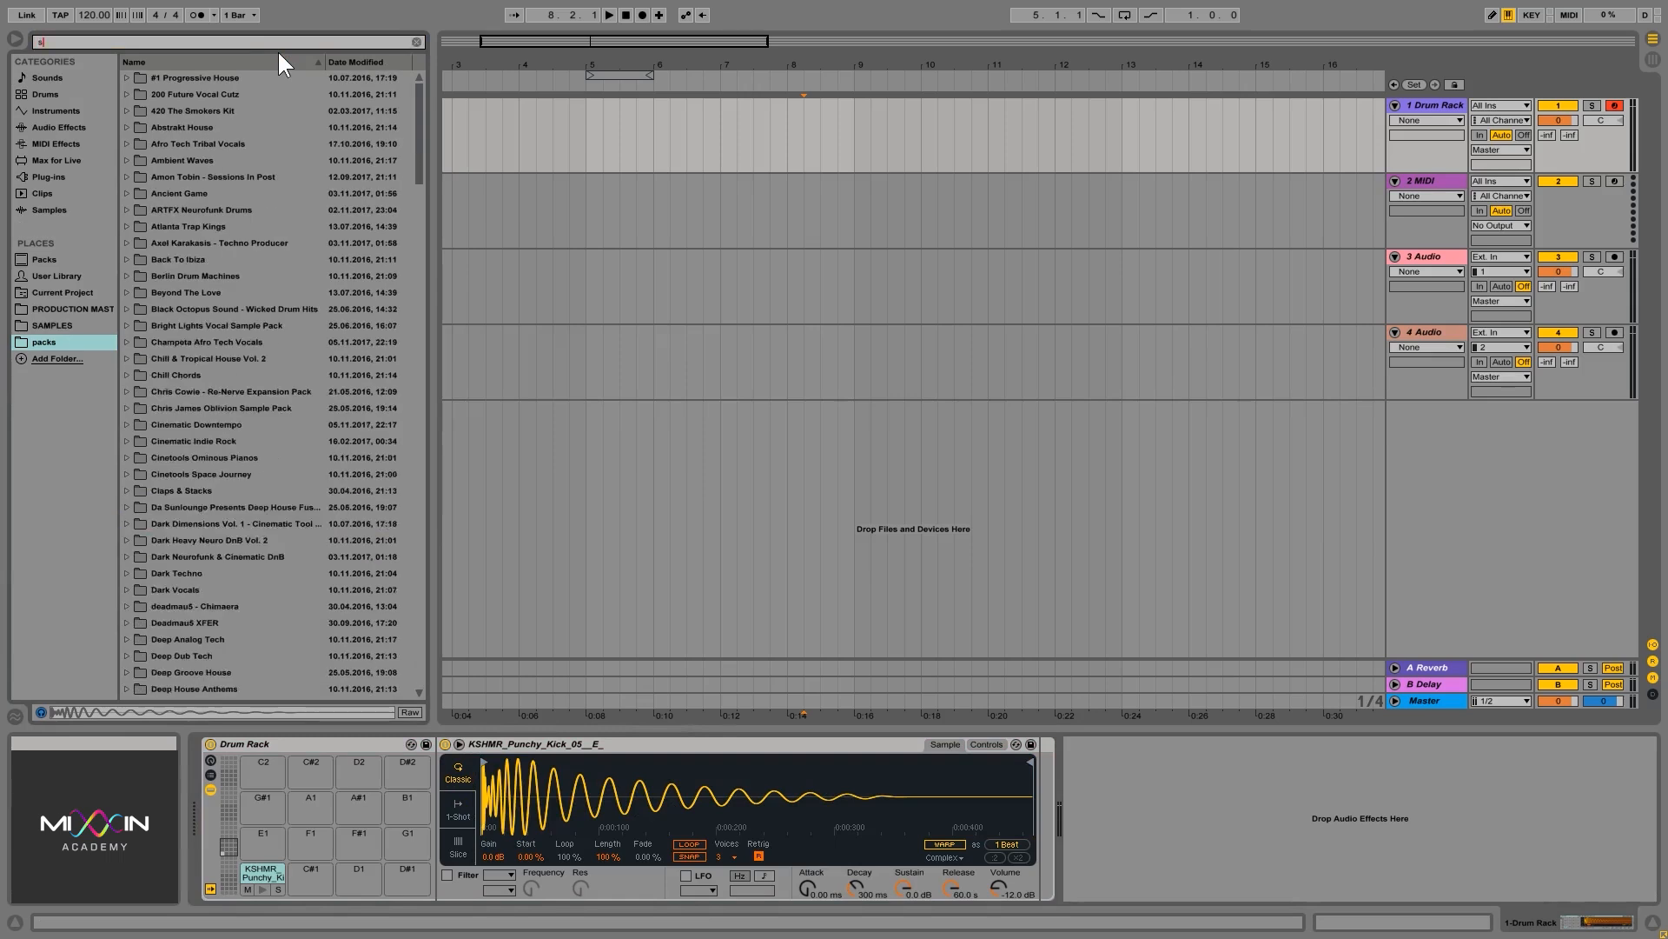
pyautogui.write('snare')
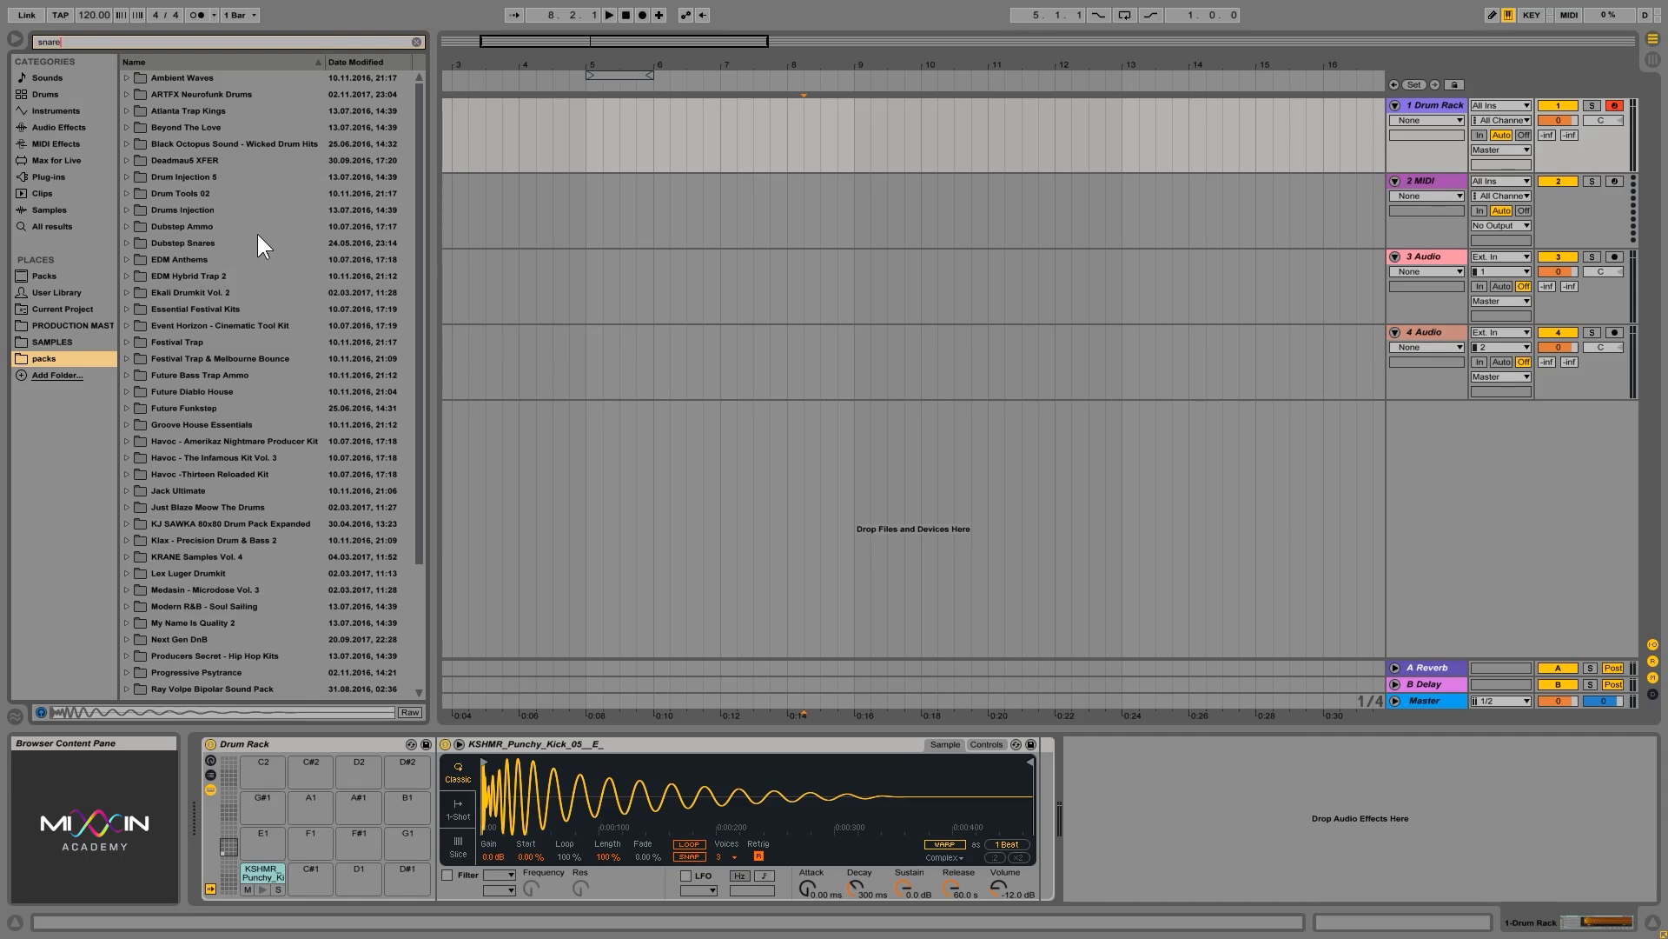
# Expand the Next Gen DnB pack down to its NDNB_Snares_FRK folder
pyautogui.scroll(-4, 260, 234)
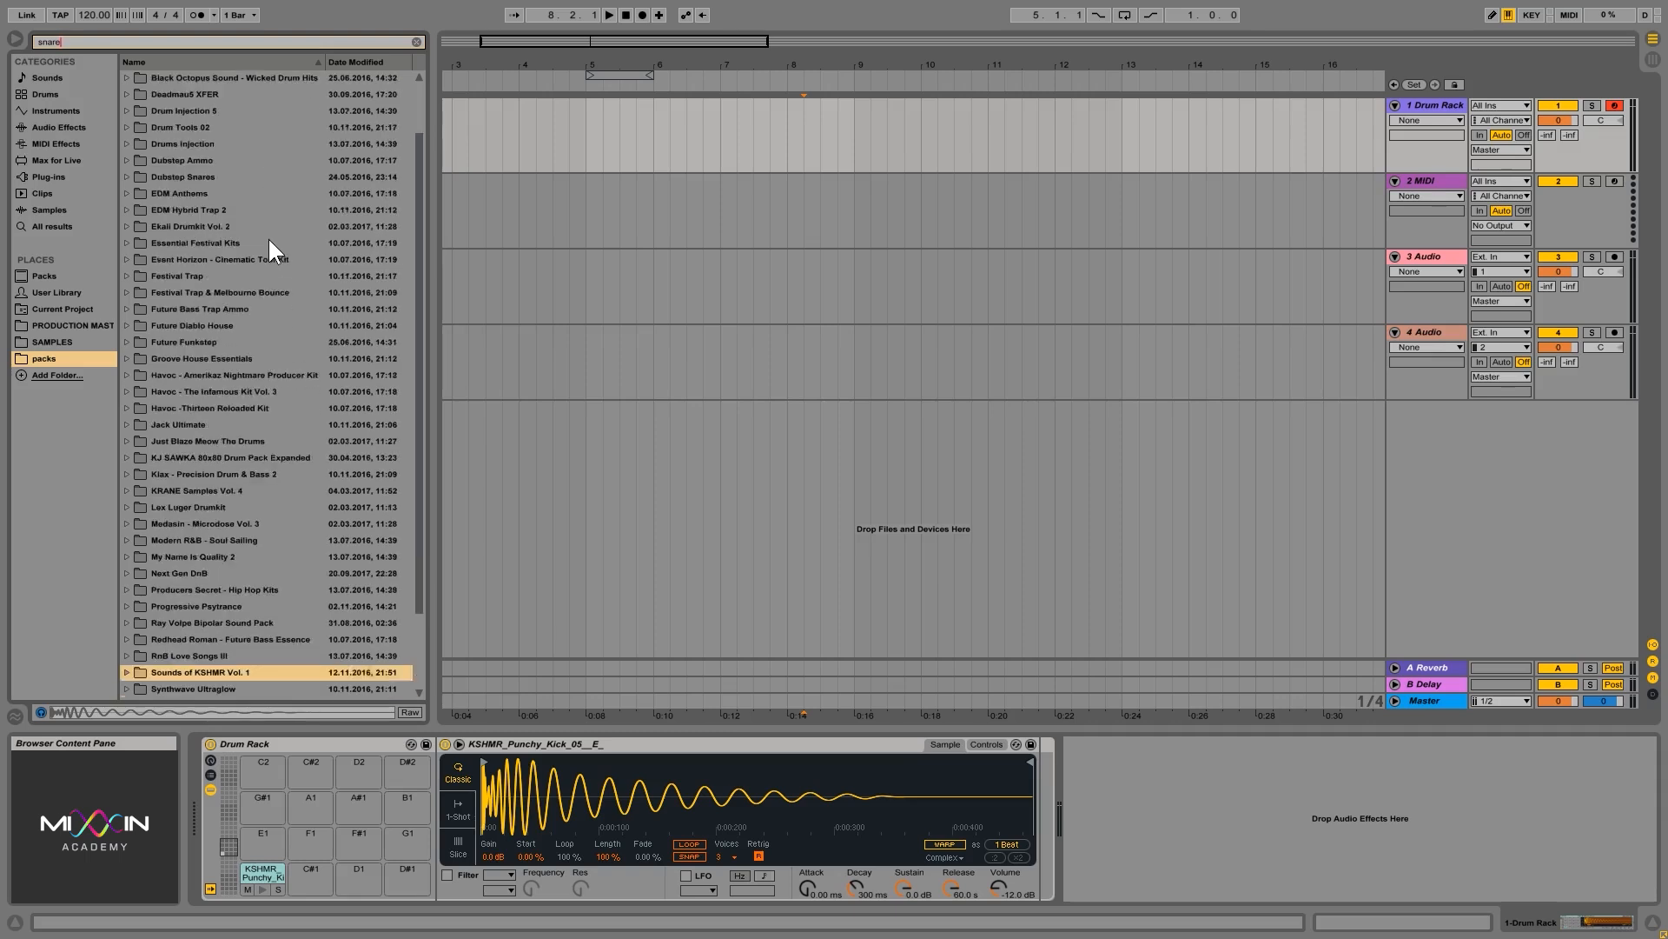
pyautogui.doubleClick(218, 475)
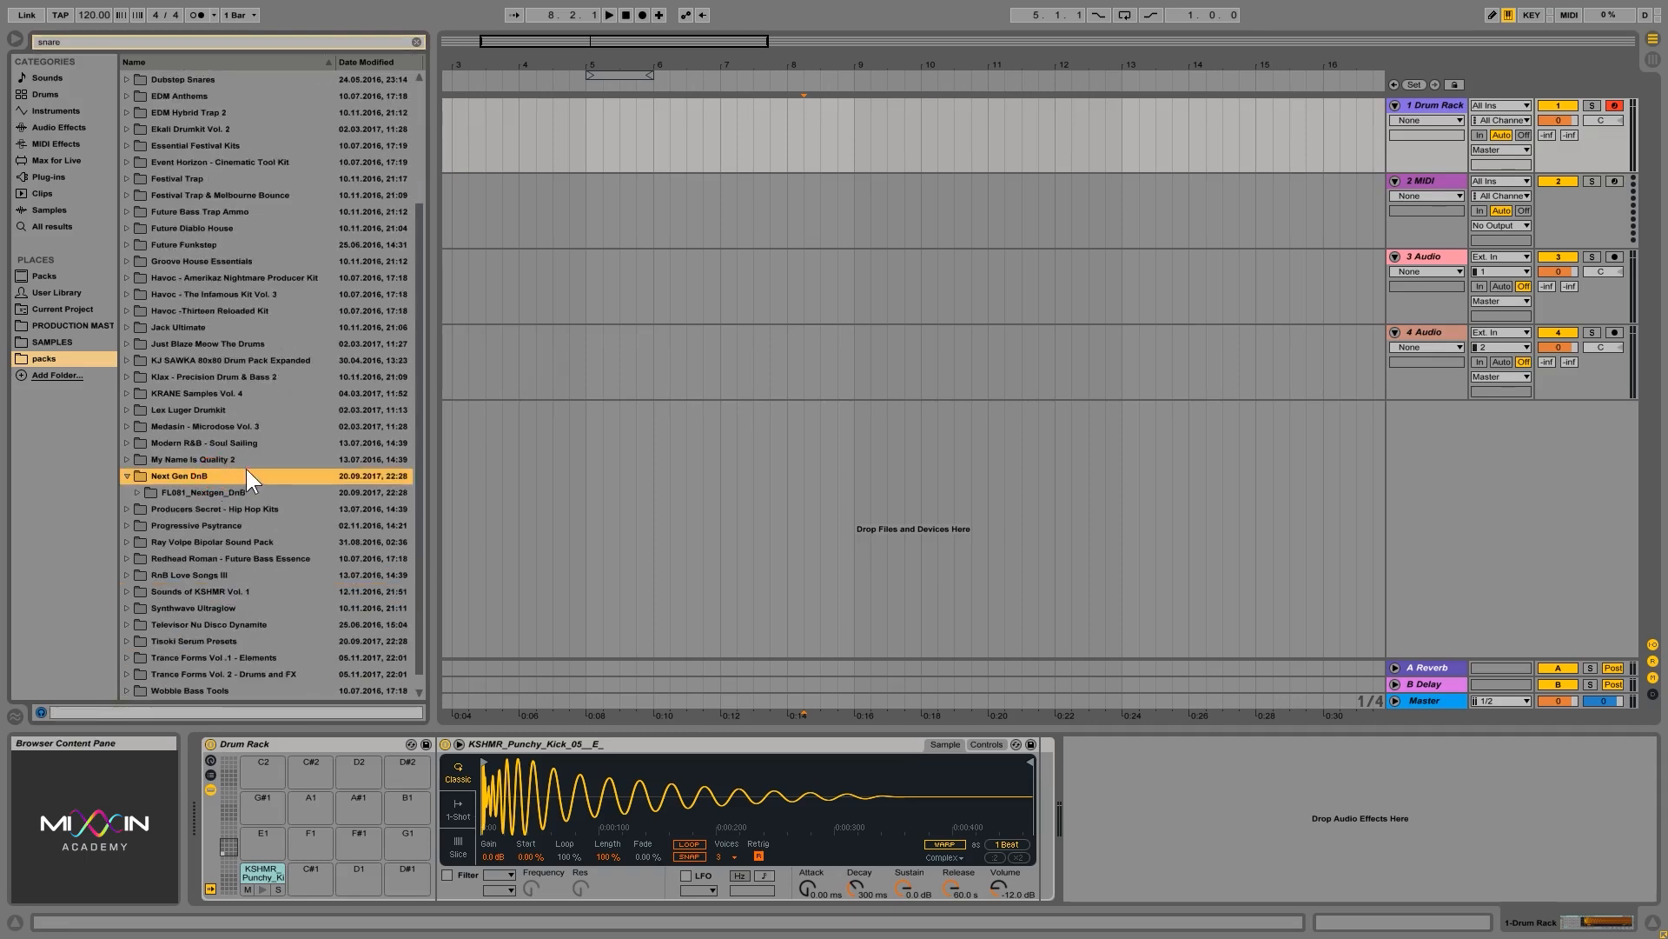
pyautogui.doubleClick(228, 492)
pyautogui.doubleClick(271, 508)
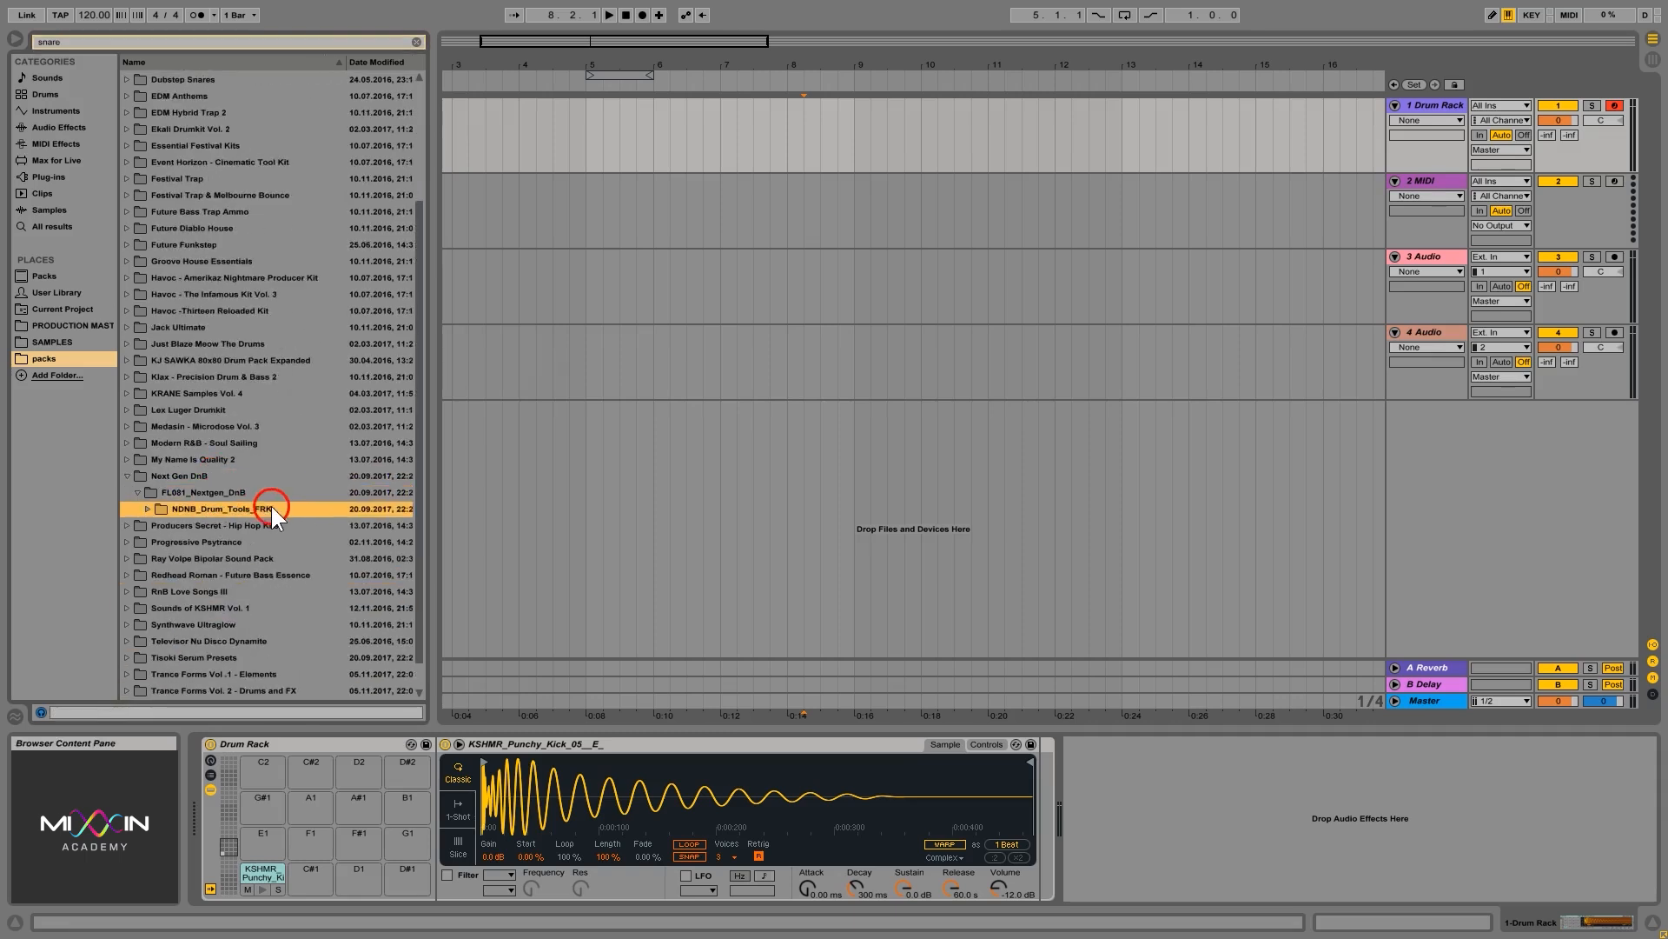
pyautogui.doubleClick(266, 525)
pyautogui.doubleClick(263, 539)
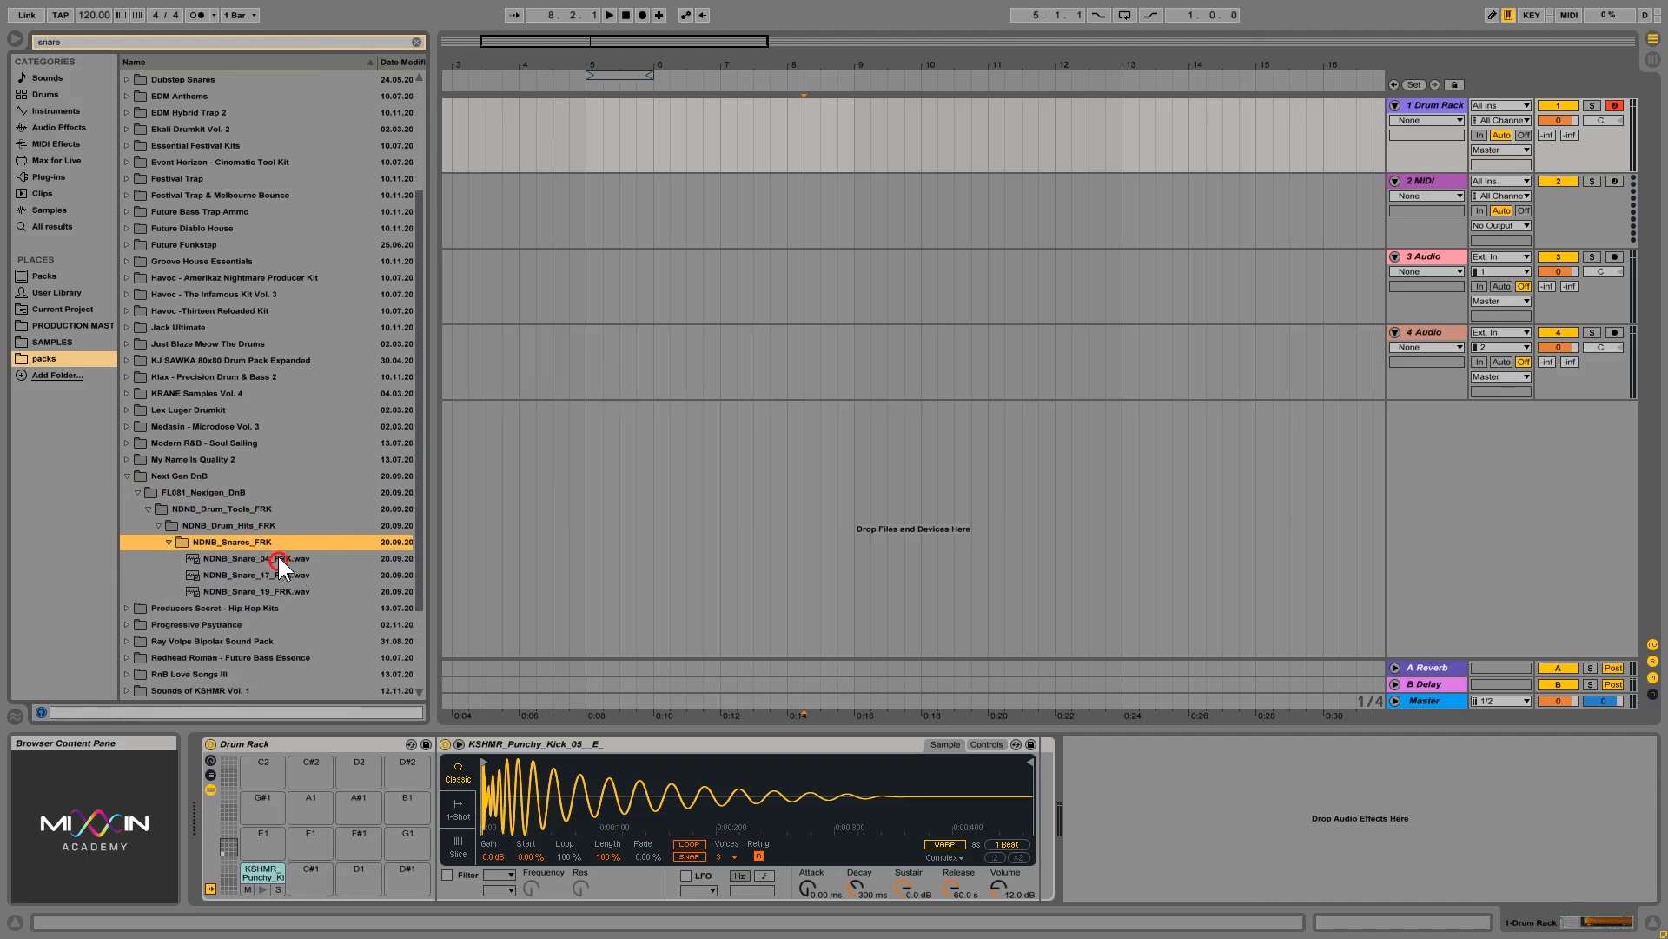
# Audition and compare the three NDNB snare samples 04, 17 and 19
pyautogui.click(278, 556)
pyautogui.click(280, 573)
pyautogui.click(280, 585)
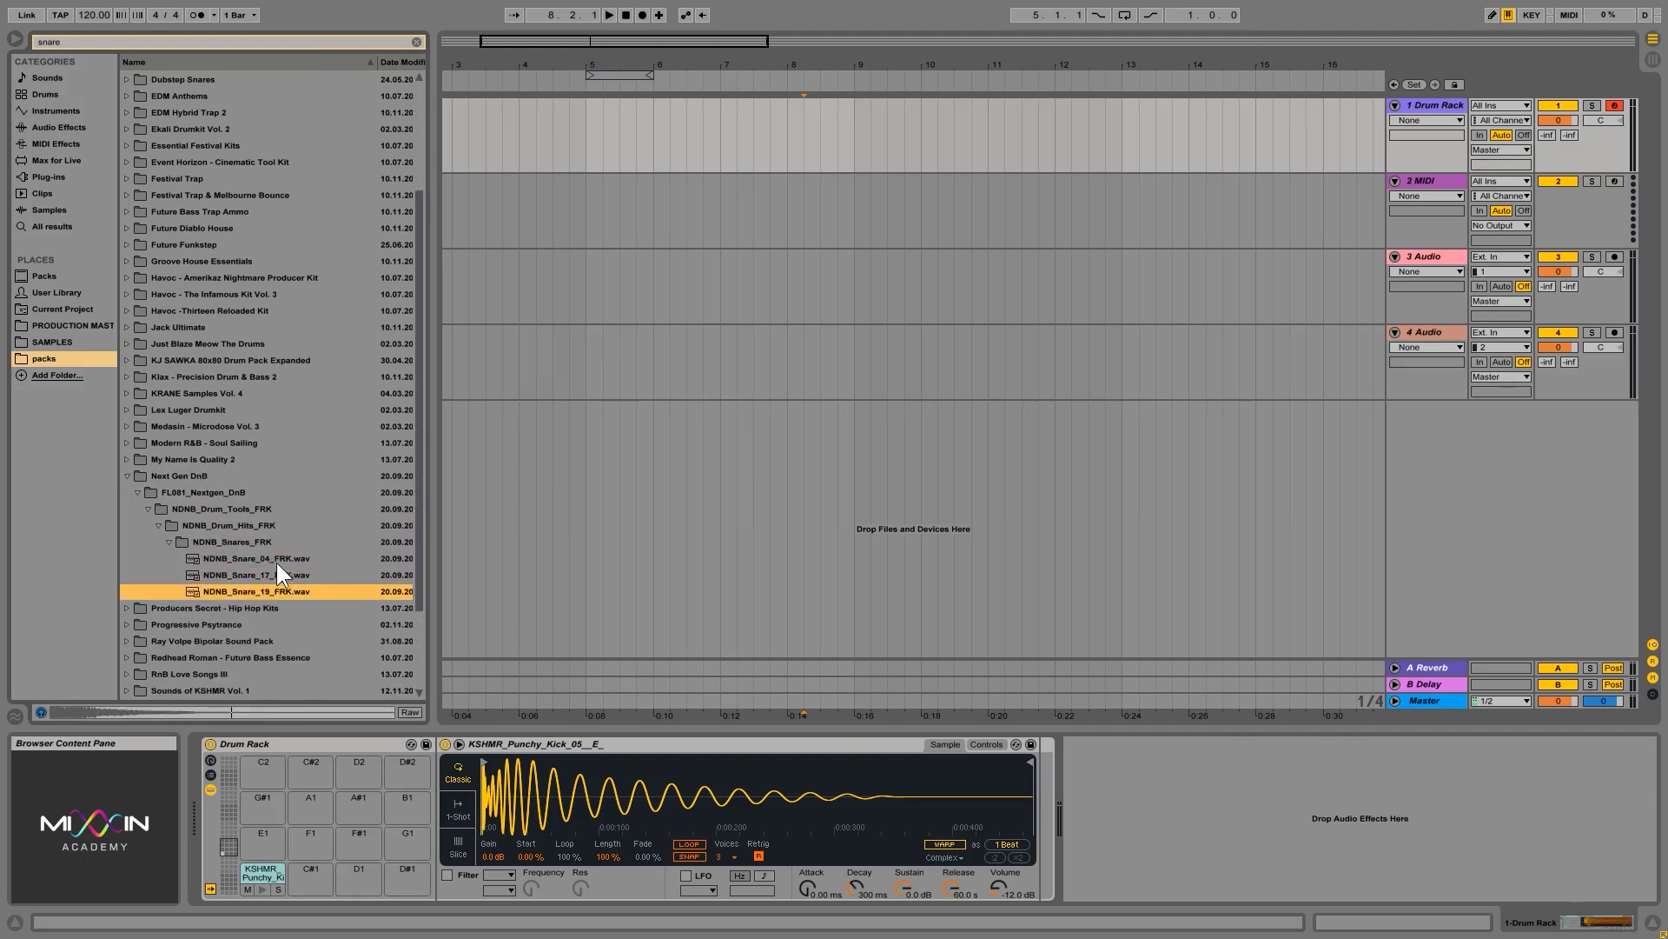
pyautogui.click(273, 556)
pyautogui.click(274, 576)
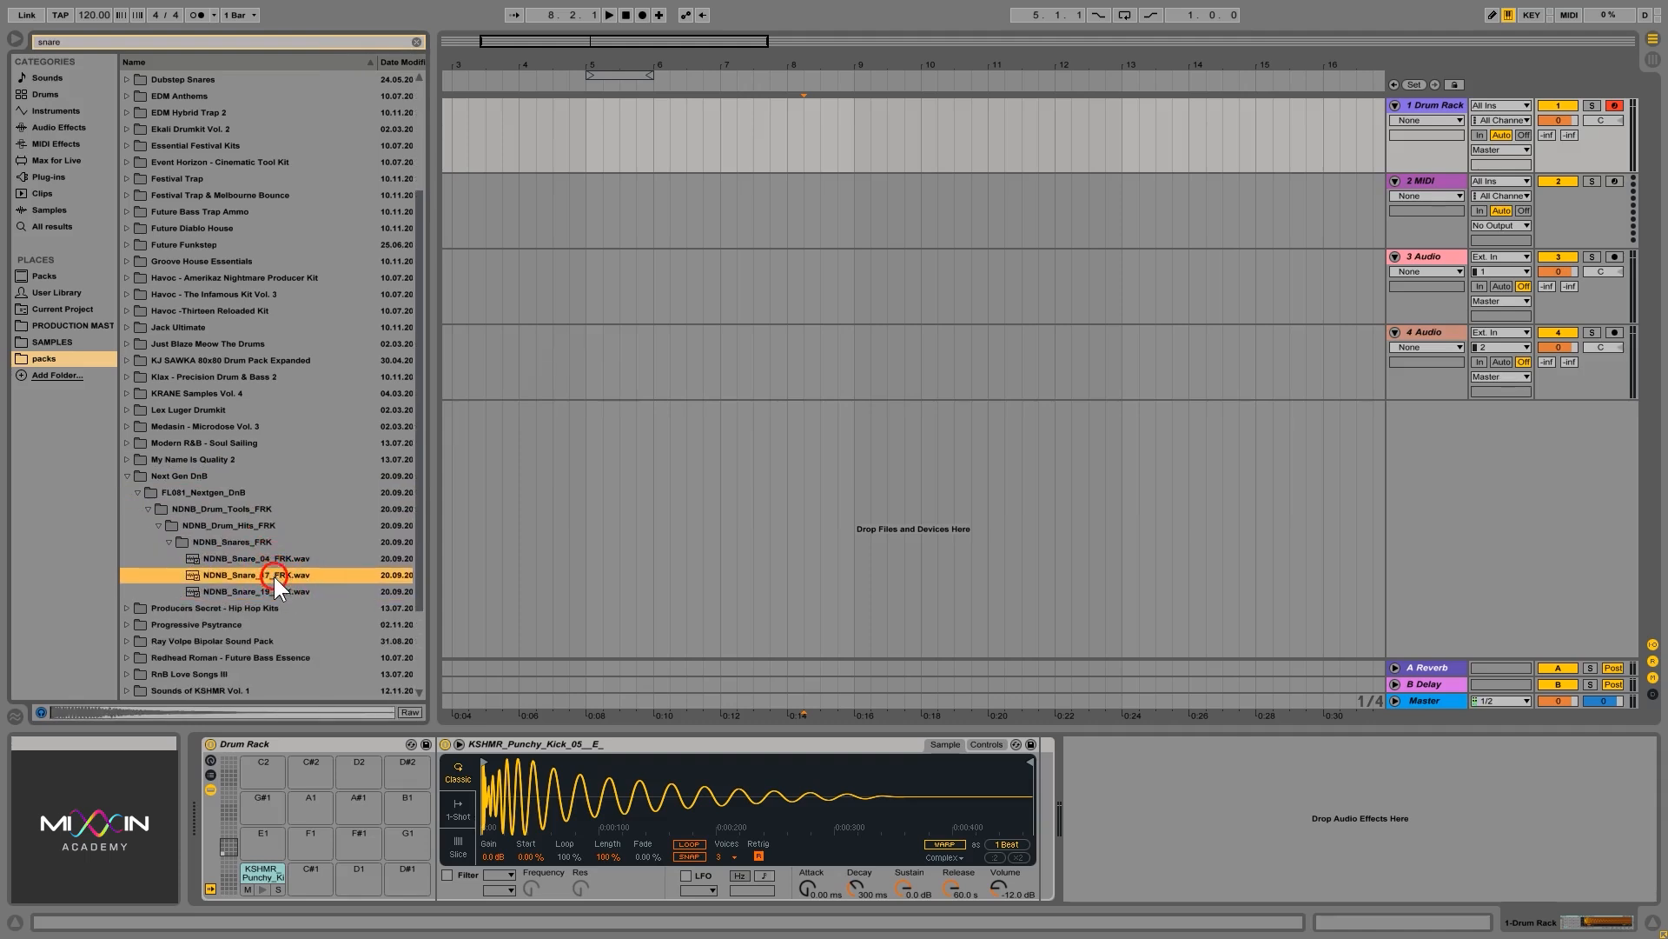
pyautogui.click(273, 591)
pyautogui.click(259, 562)
# Load NDNB_Snare_04_FRK.wav onto the Drum Rack's C#1 pad and adjust its 1-Shot fade-out
pyautogui.click(244, 556)
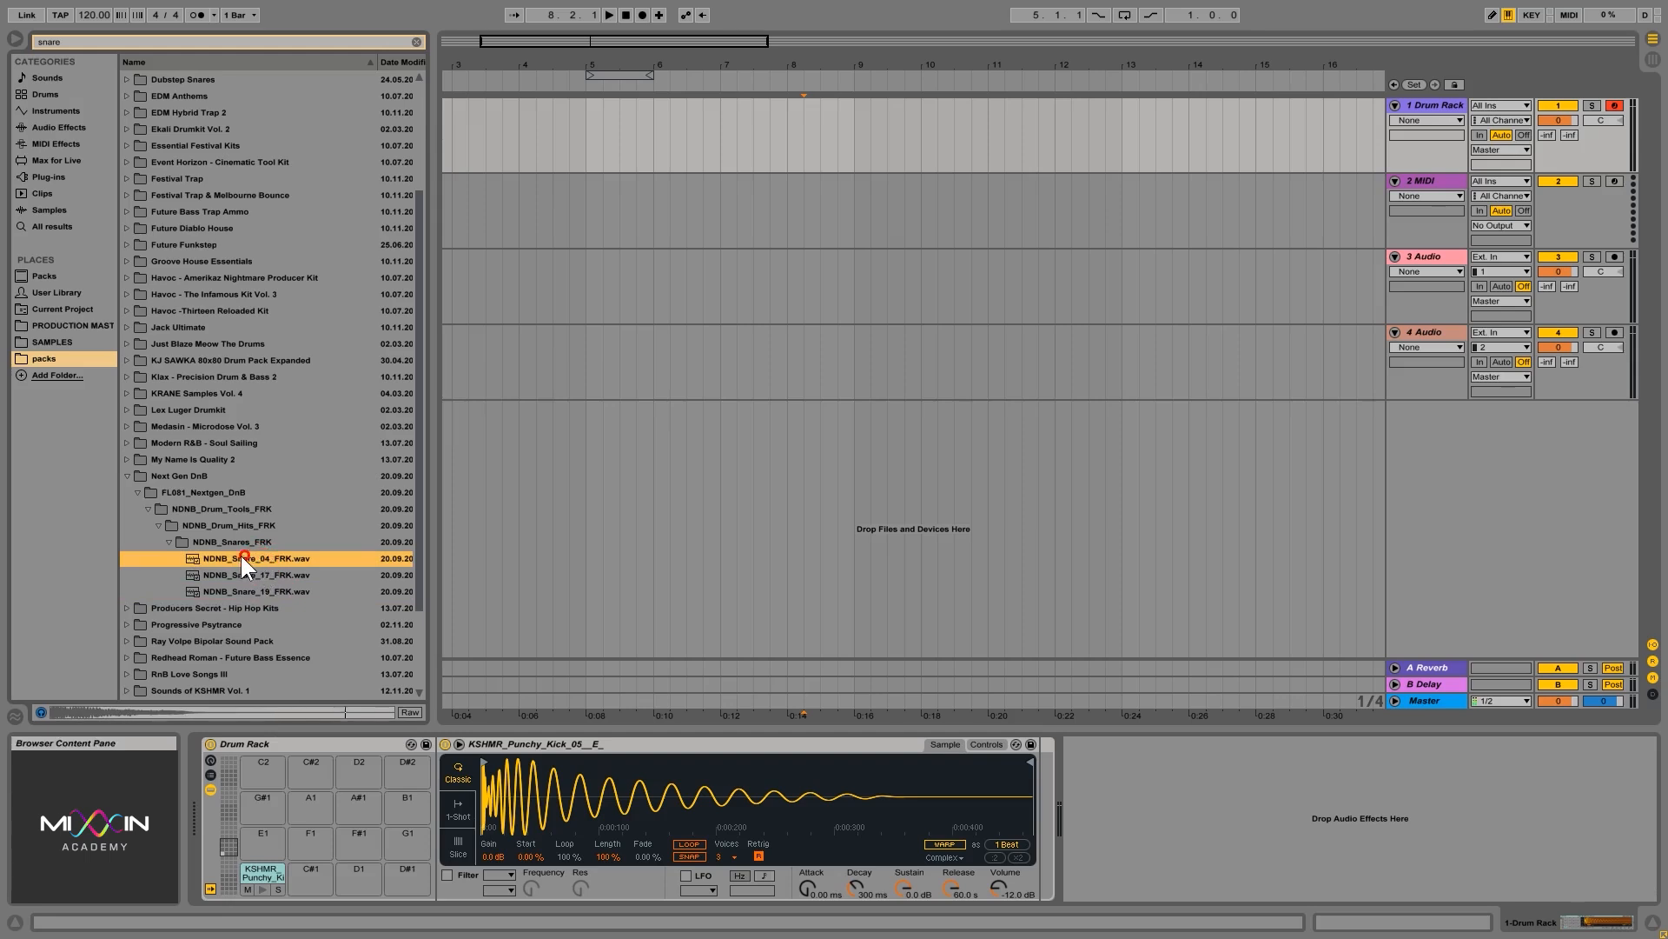
pyautogui.moveTo(250, 560); pyautogui.dragTo(317, 867)
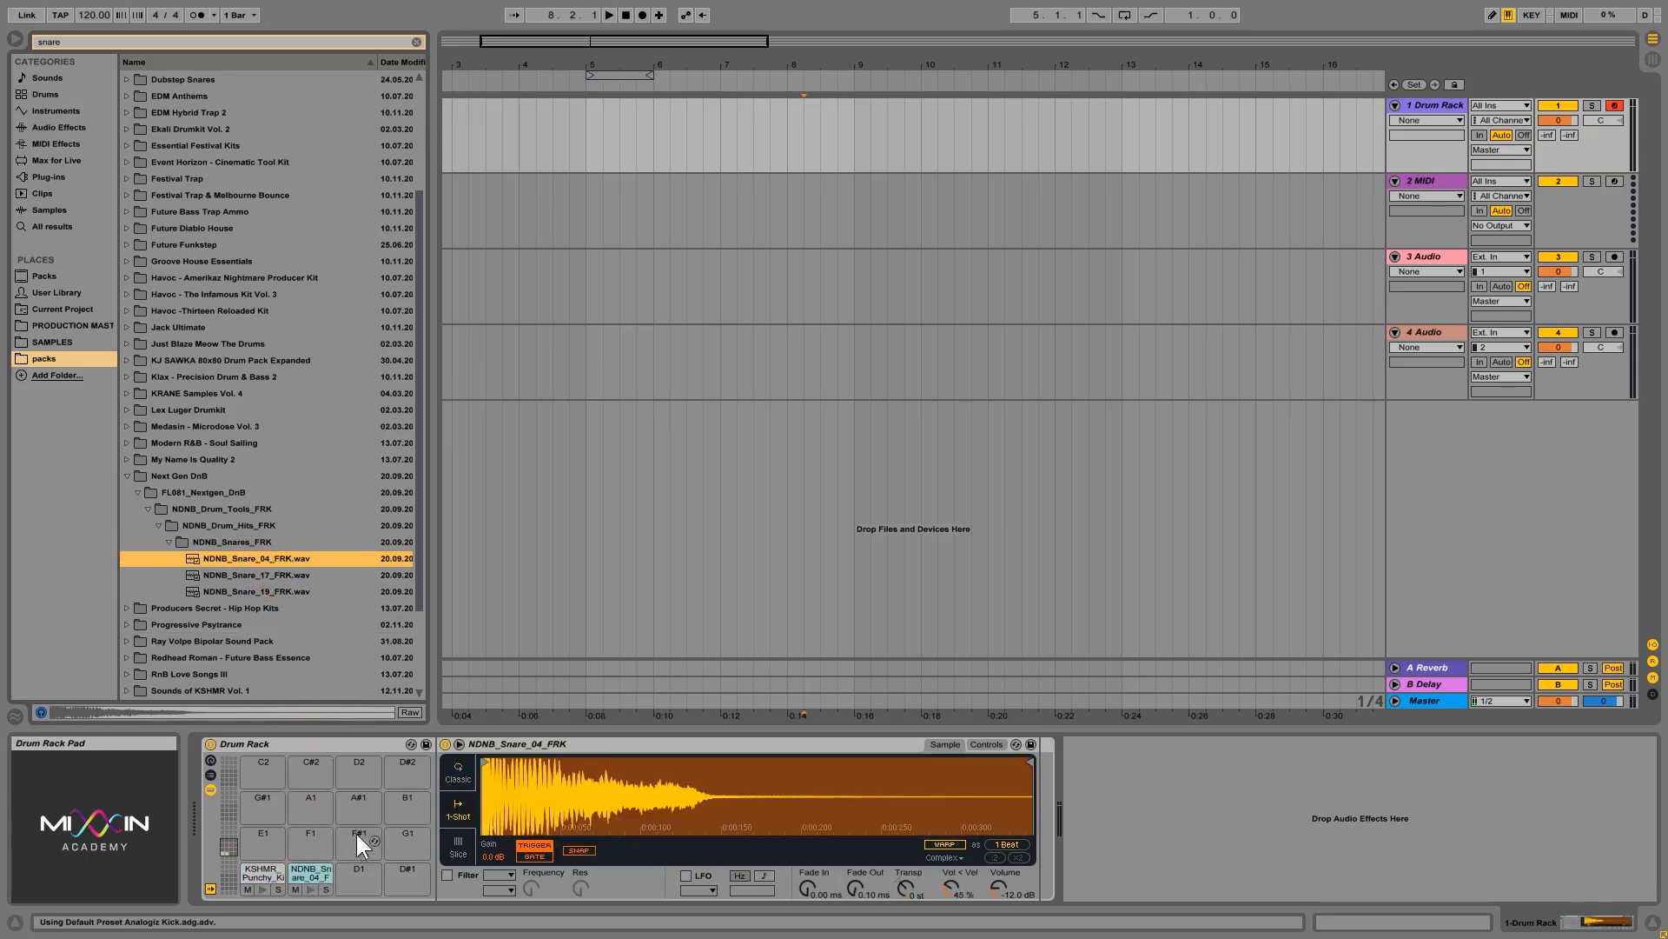
pyautogui.click(459, 817)
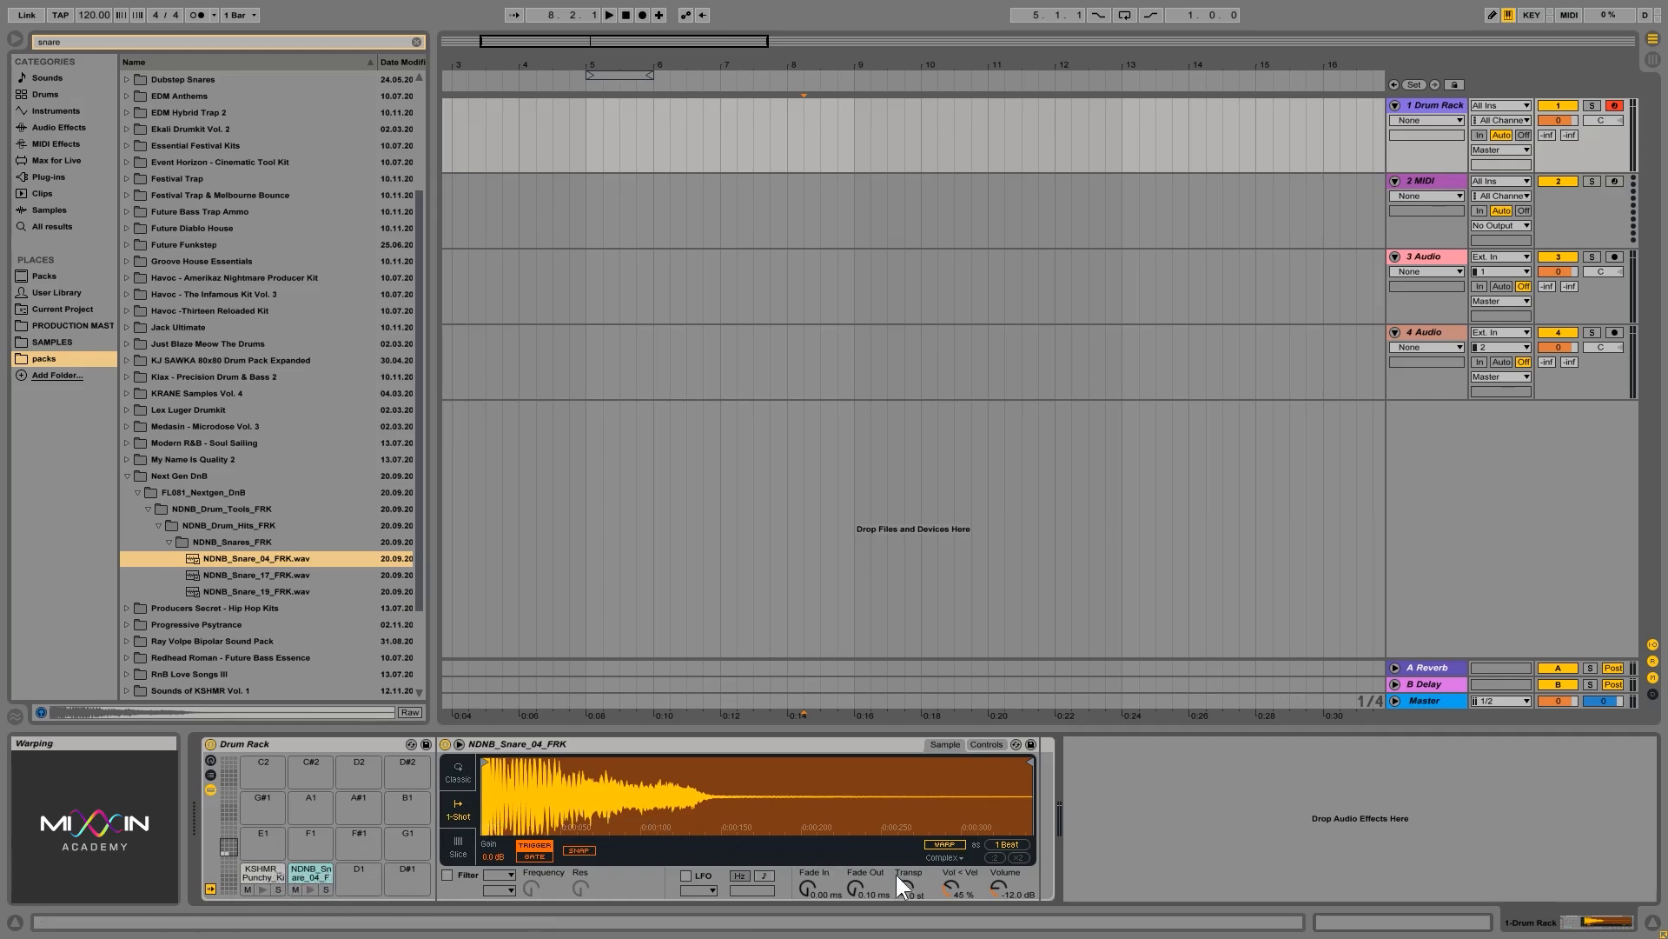
pyautogui.moveTo(855, 888)
pyautogui.mouseDown()
pyautogui.moveTo(855, 867)
pyautogui.moveTo(856, 890)
pyautogui.mouseUp()
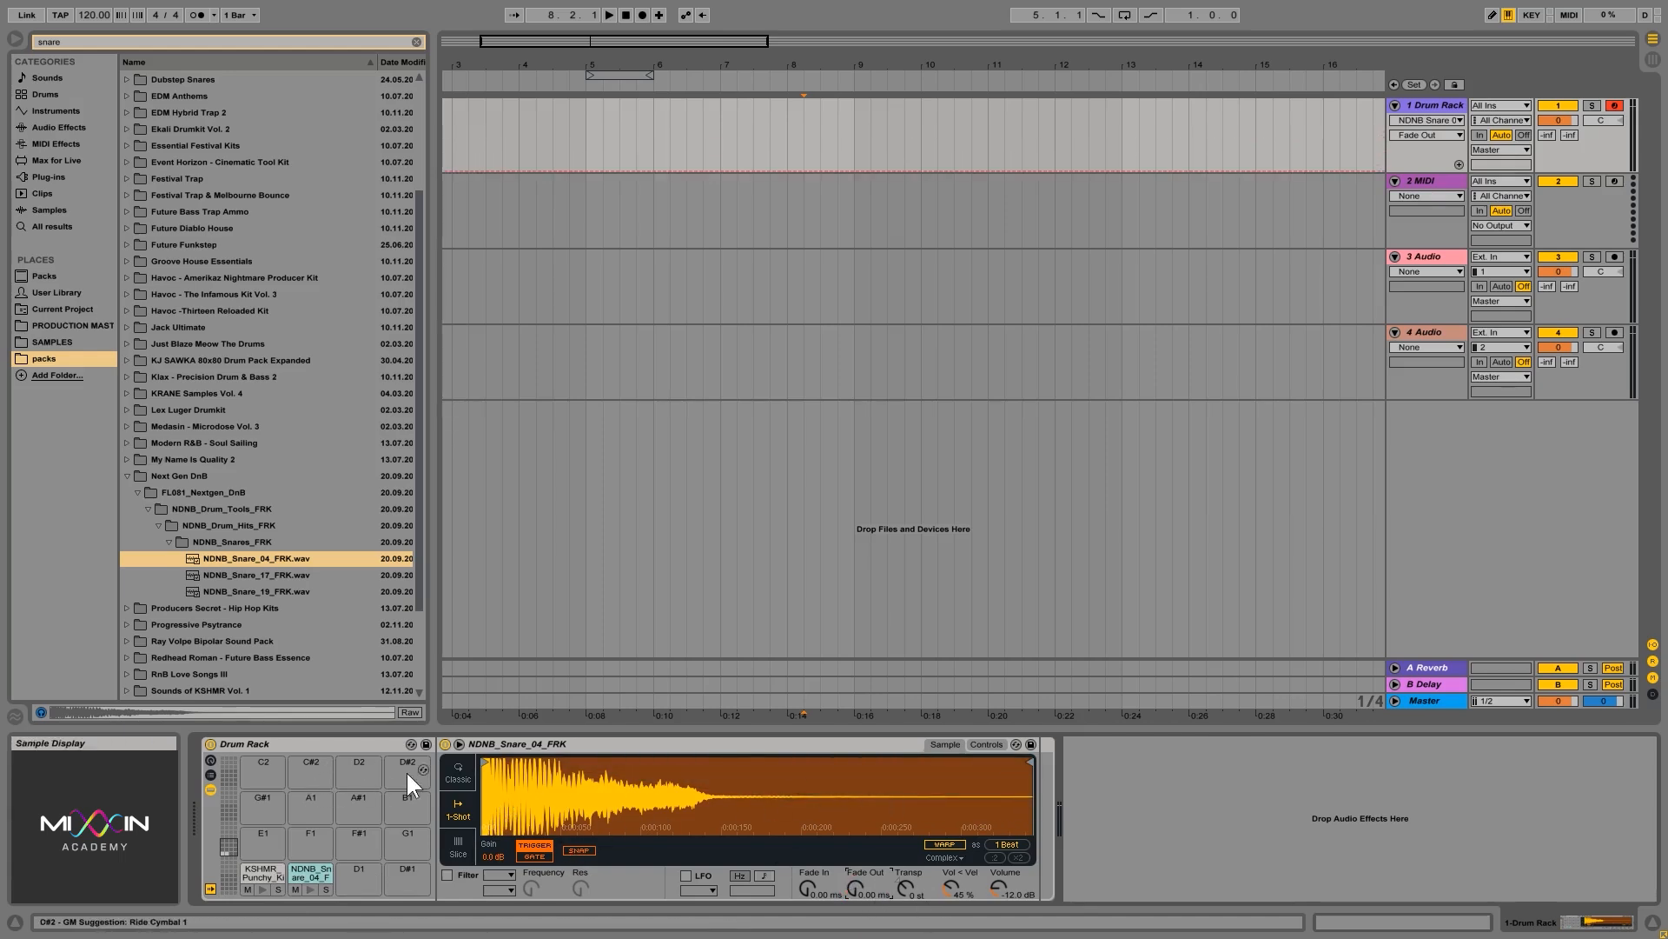
# Switch the snare to Classic mode and shorten the amp release of both drums, setting the kick's to about 46 ms
pyautogui.click(458, 773)
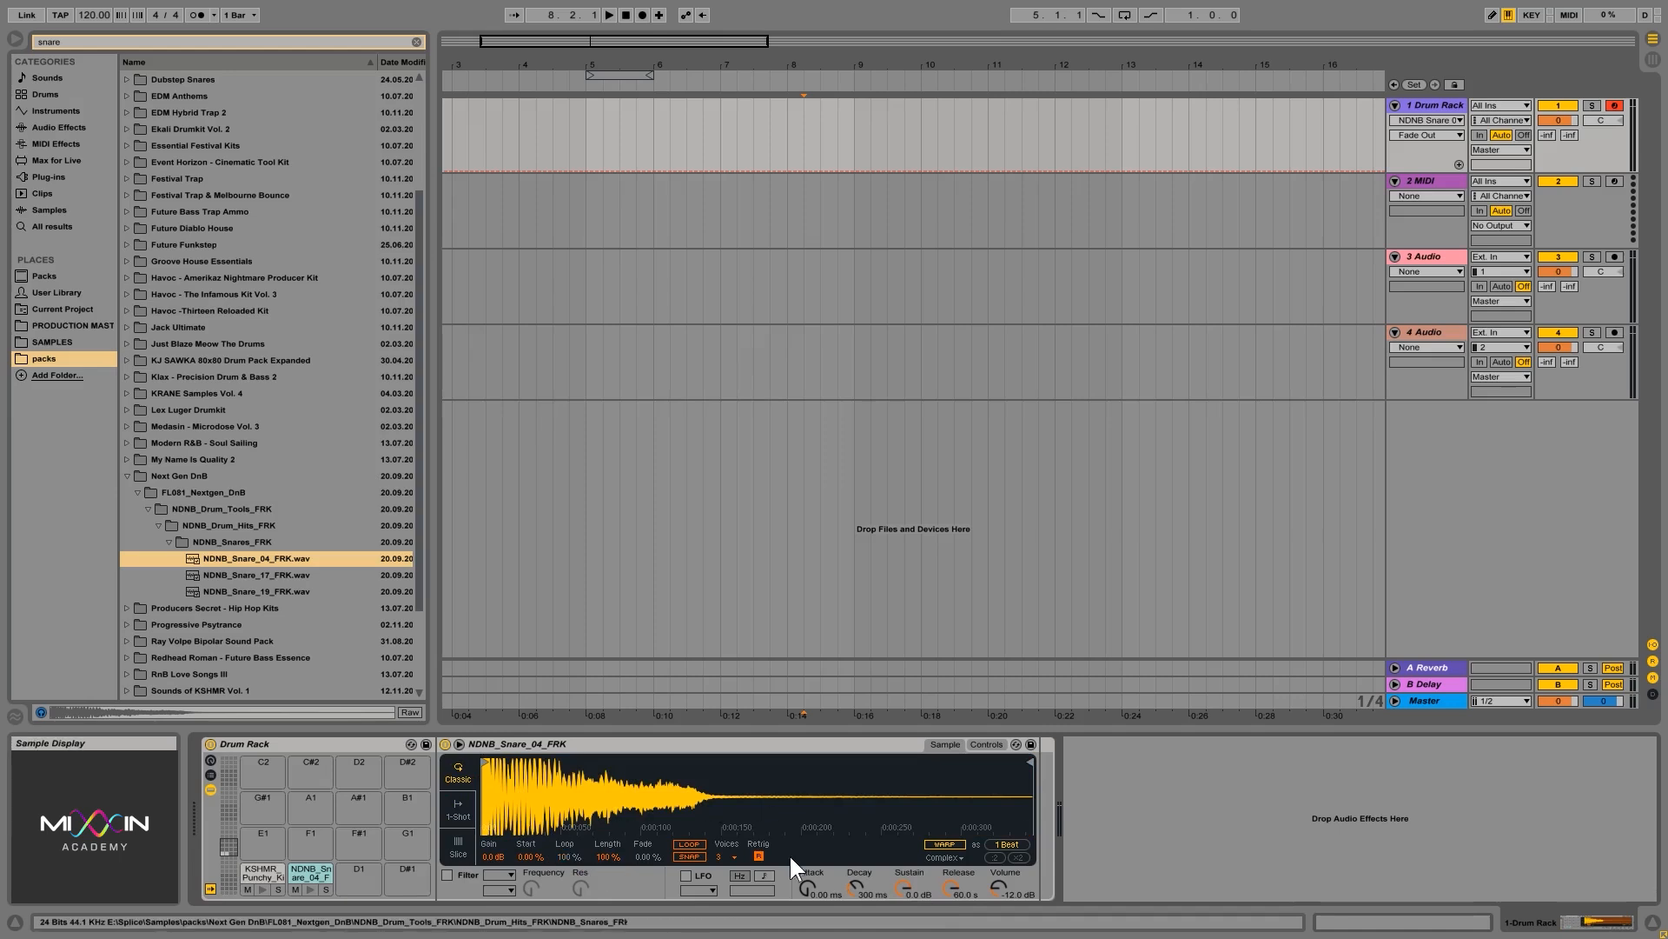
pyautogui.moveTo(948, 884); pyautogui.dragTo(949, 935)
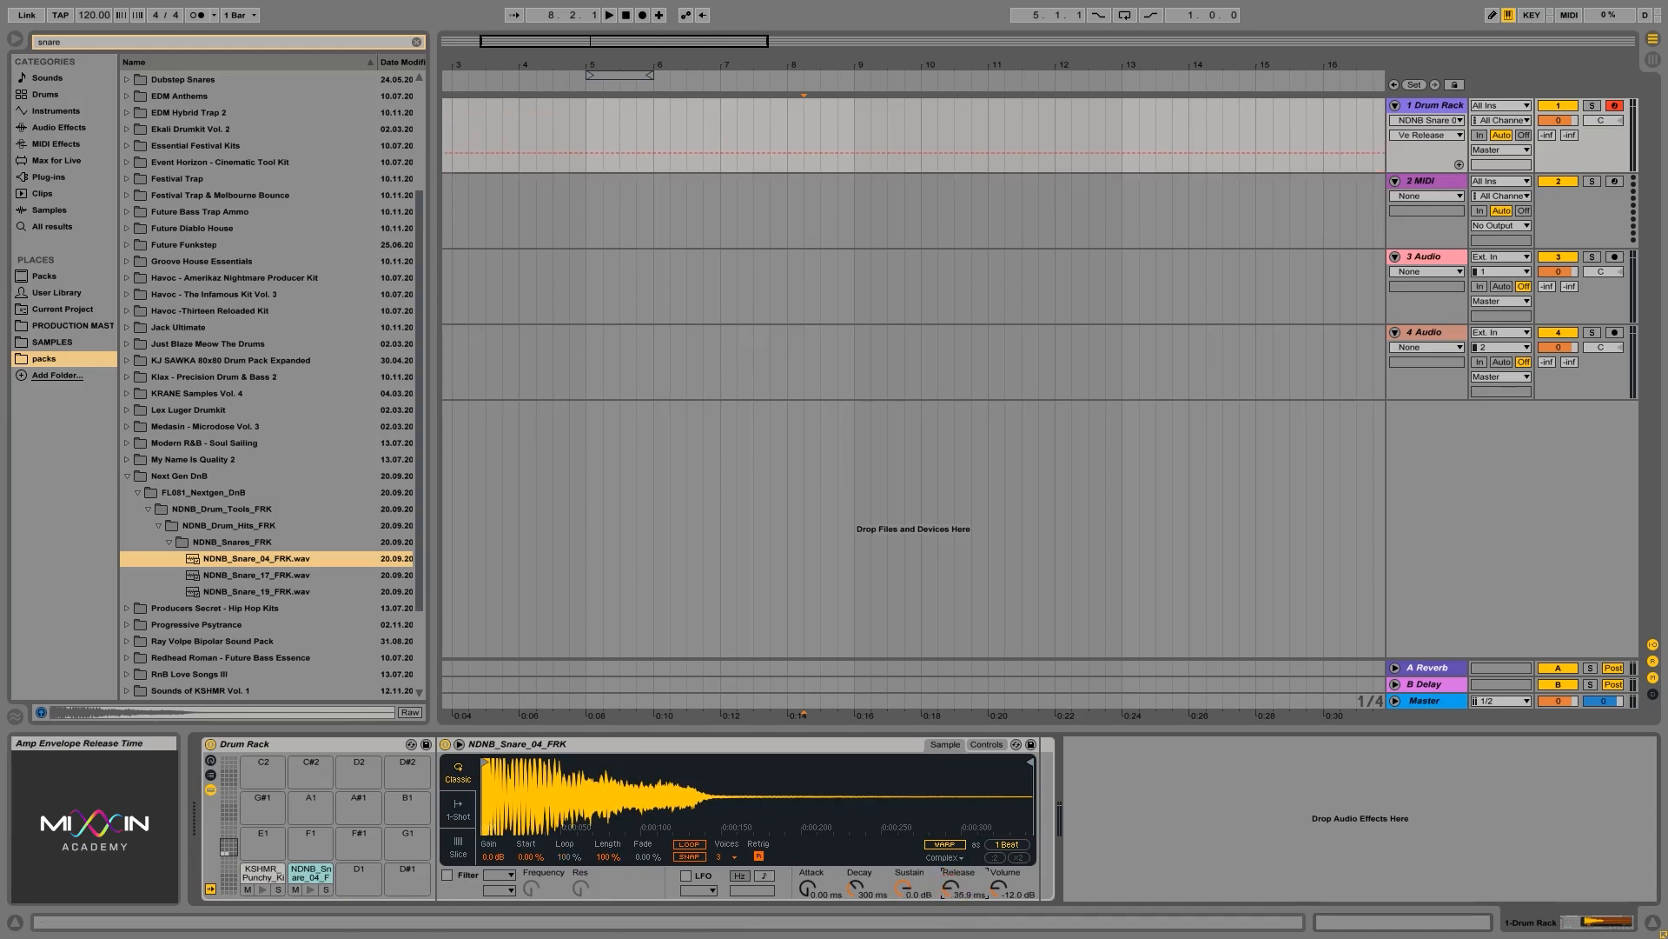
pyautogui.click(262, 872)
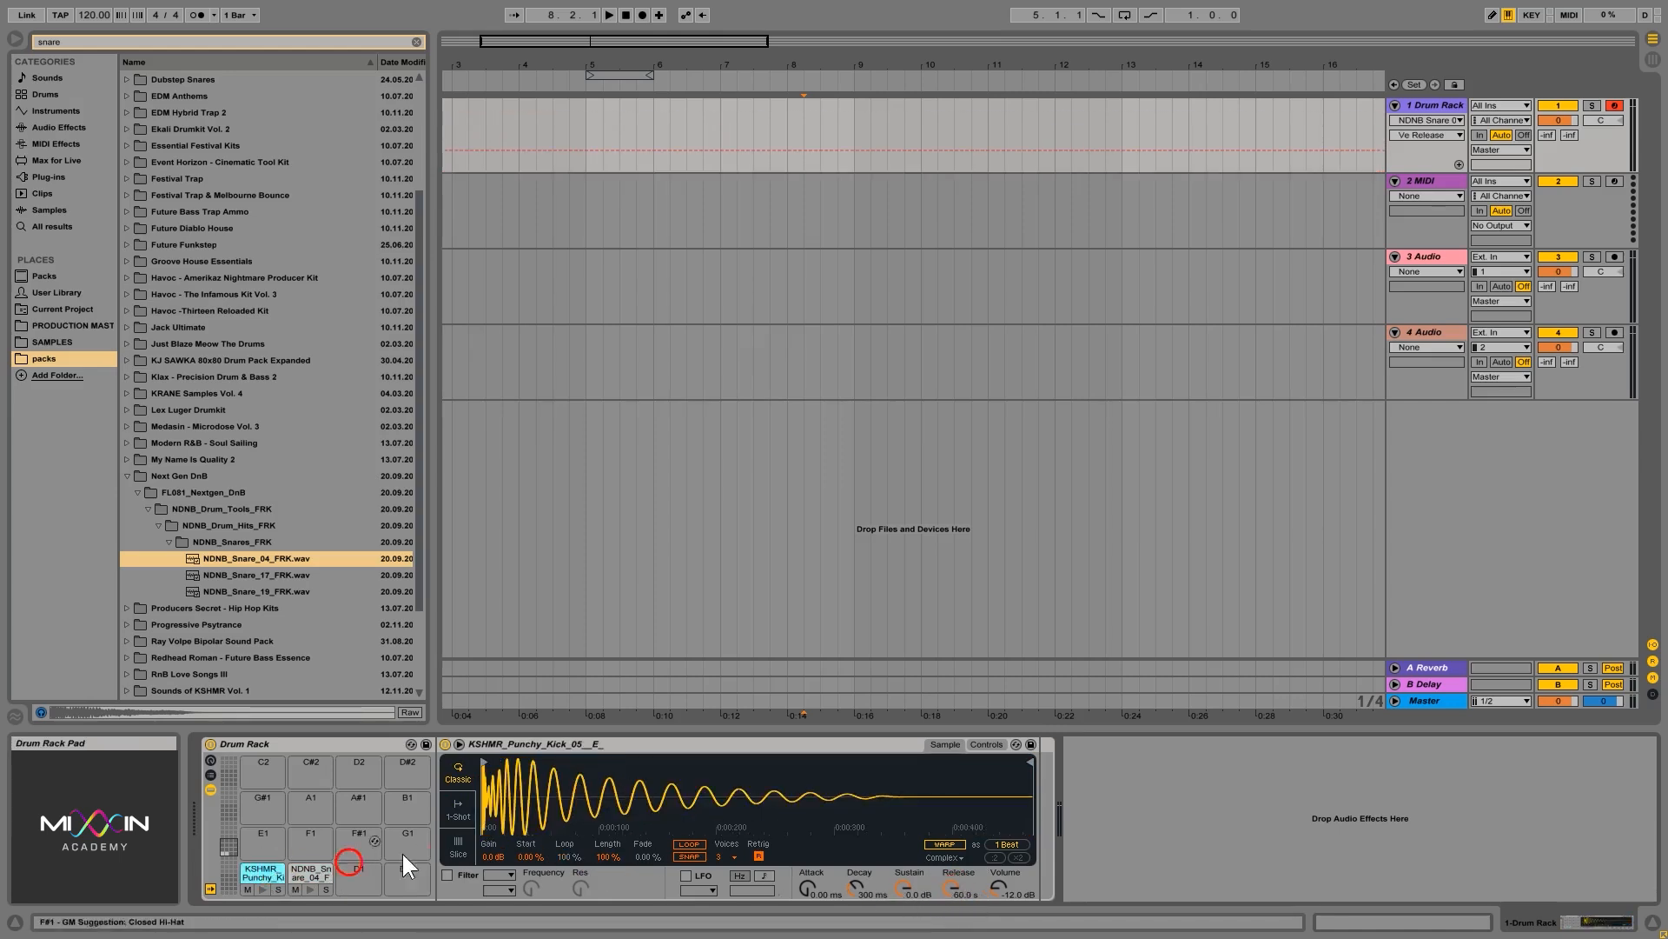
pyautogui.moveTo(956, 885)
pyautogui.mouseDown()
pyautogui.moveTo(956, 935)
pyautogui.moveTo(951, 890)
pyautogui.mouseUp()
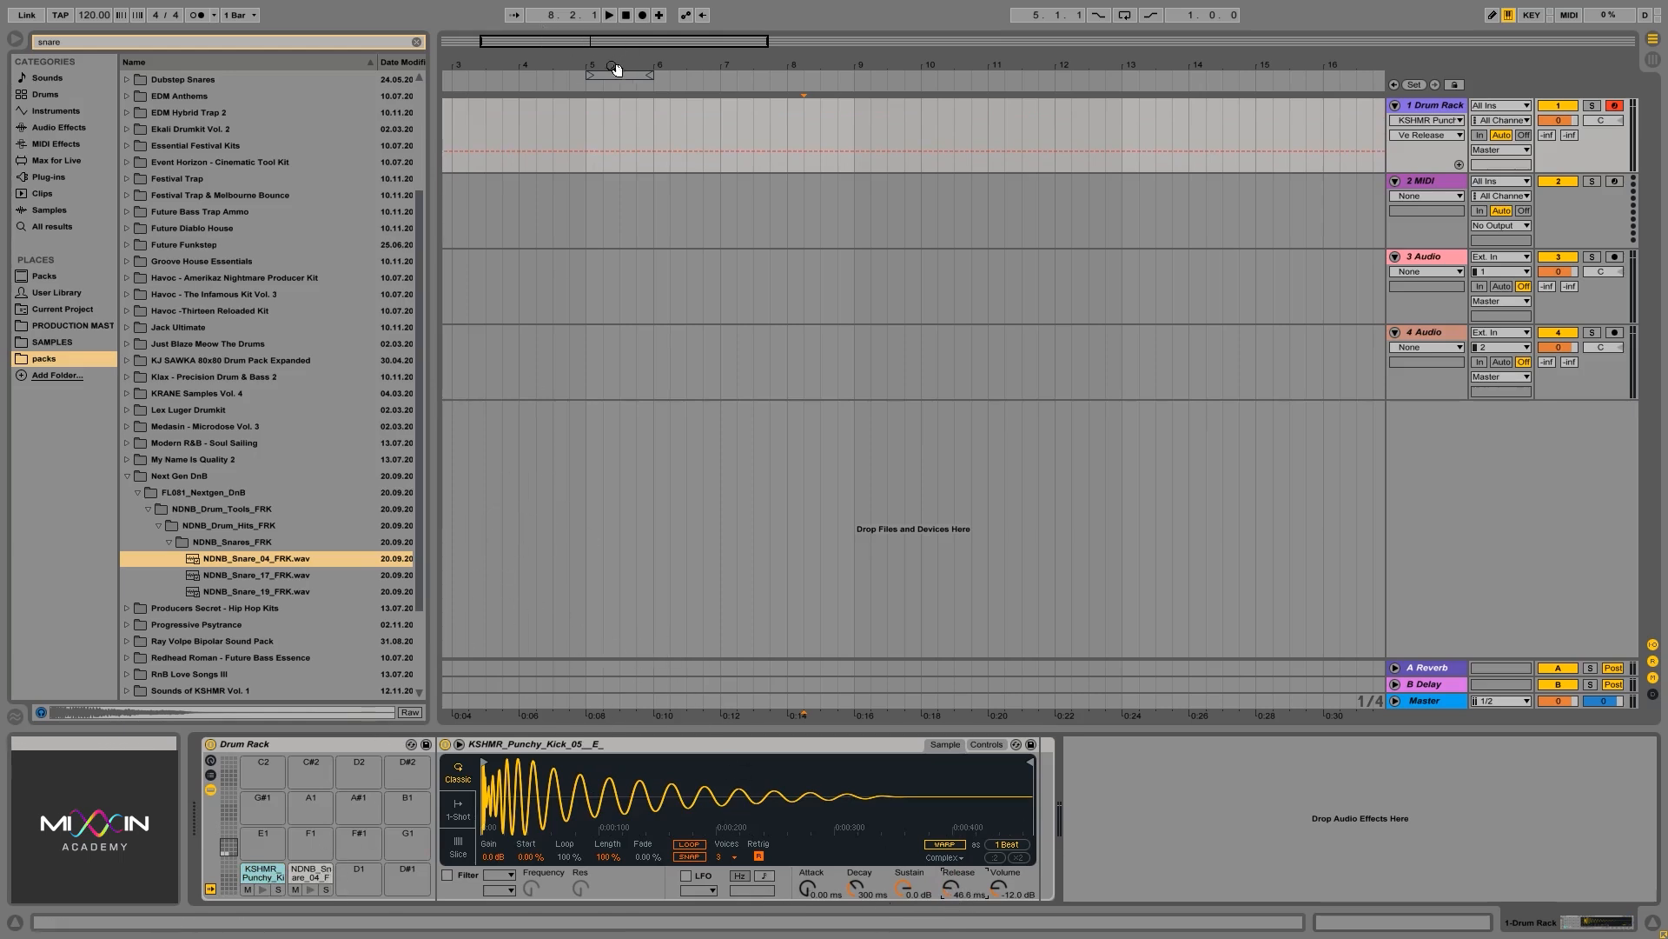
# Insert a one-bar empty MIDI clip at bar 5 on the Drum Rack track
pyautogui.moveTo(587, 121); pyautogui.dragTo(654, 127)
pyautogui.rightClick(632, 106)
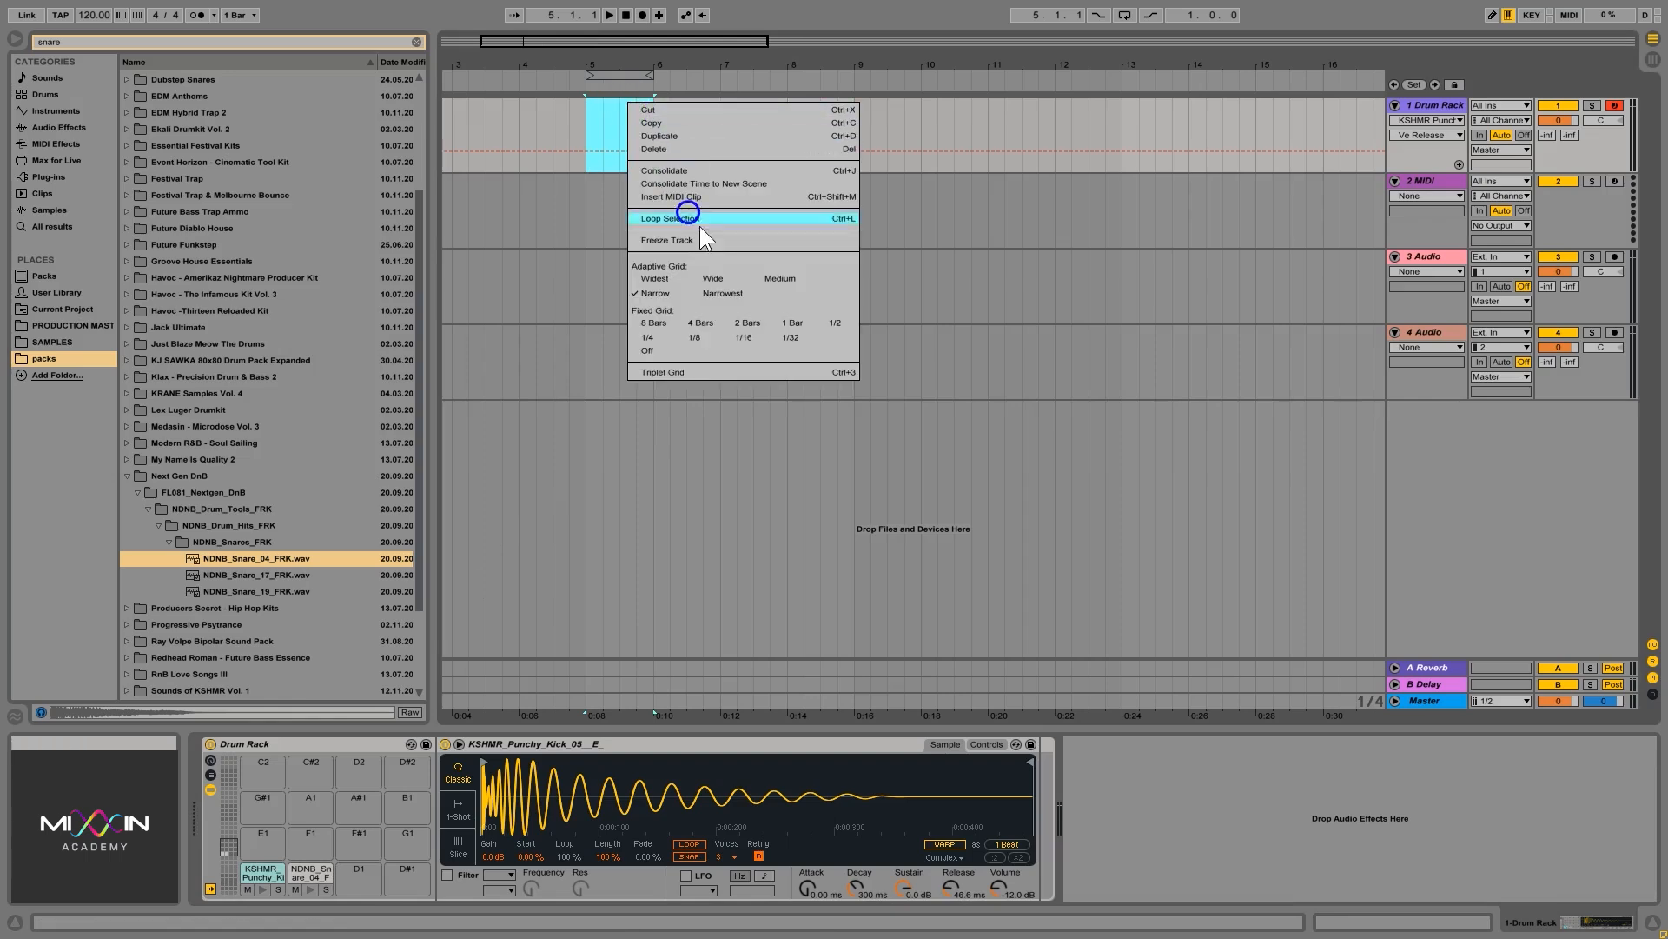
pyautogui.click(697, 197)
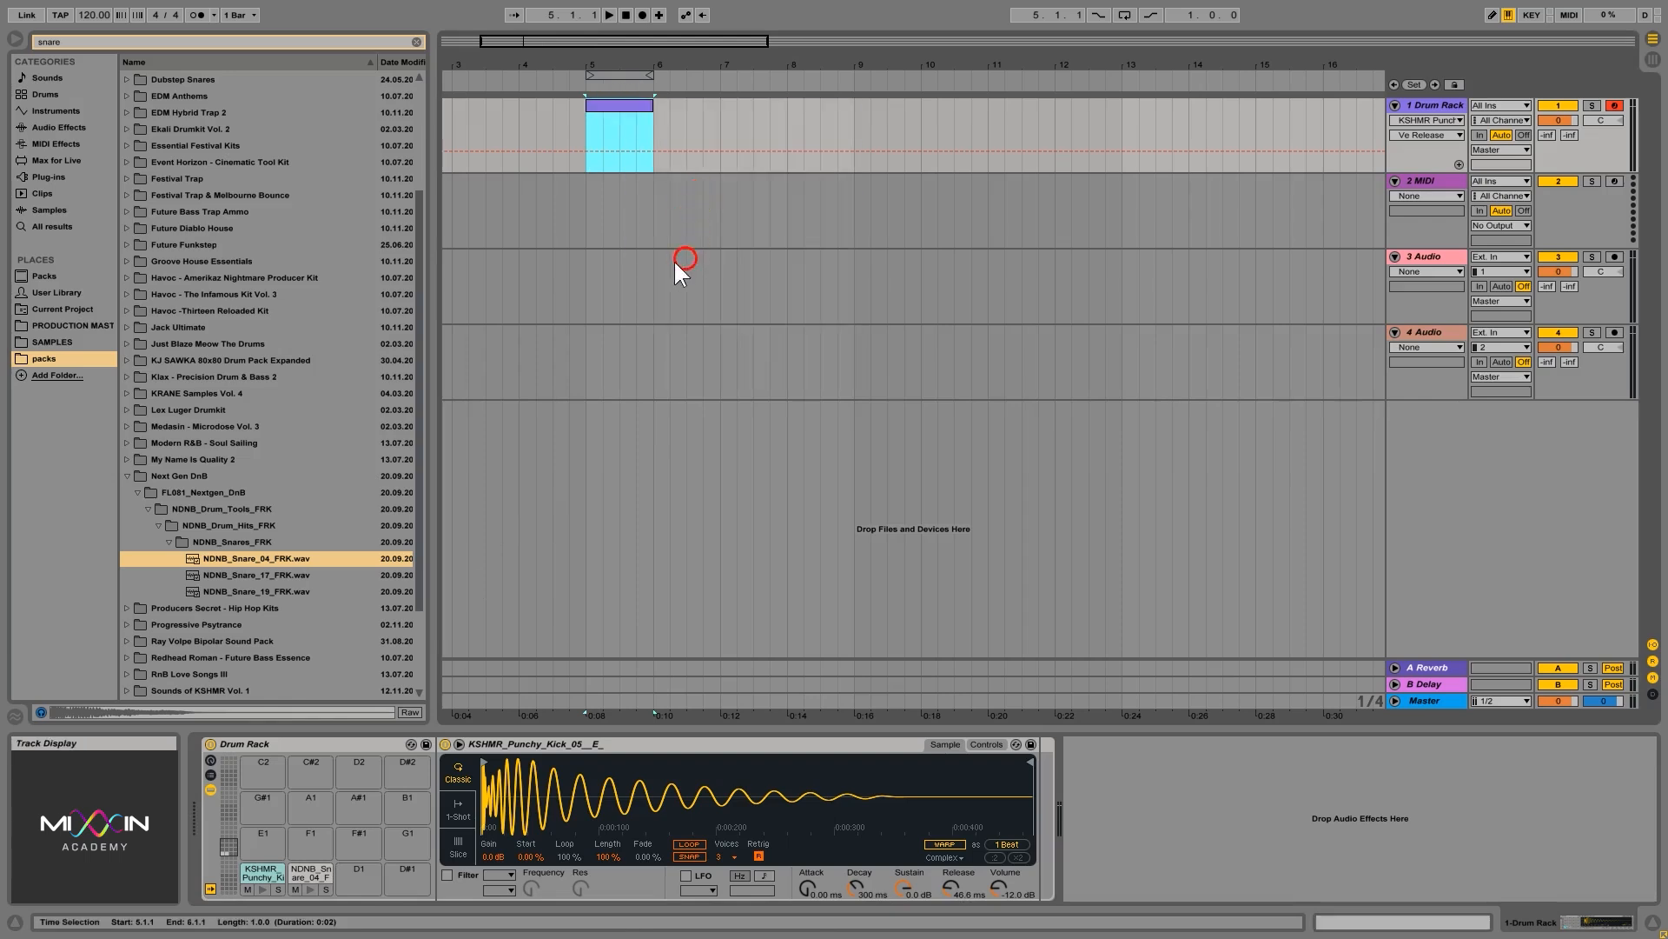
pyautogui.rightClick(623, 108)
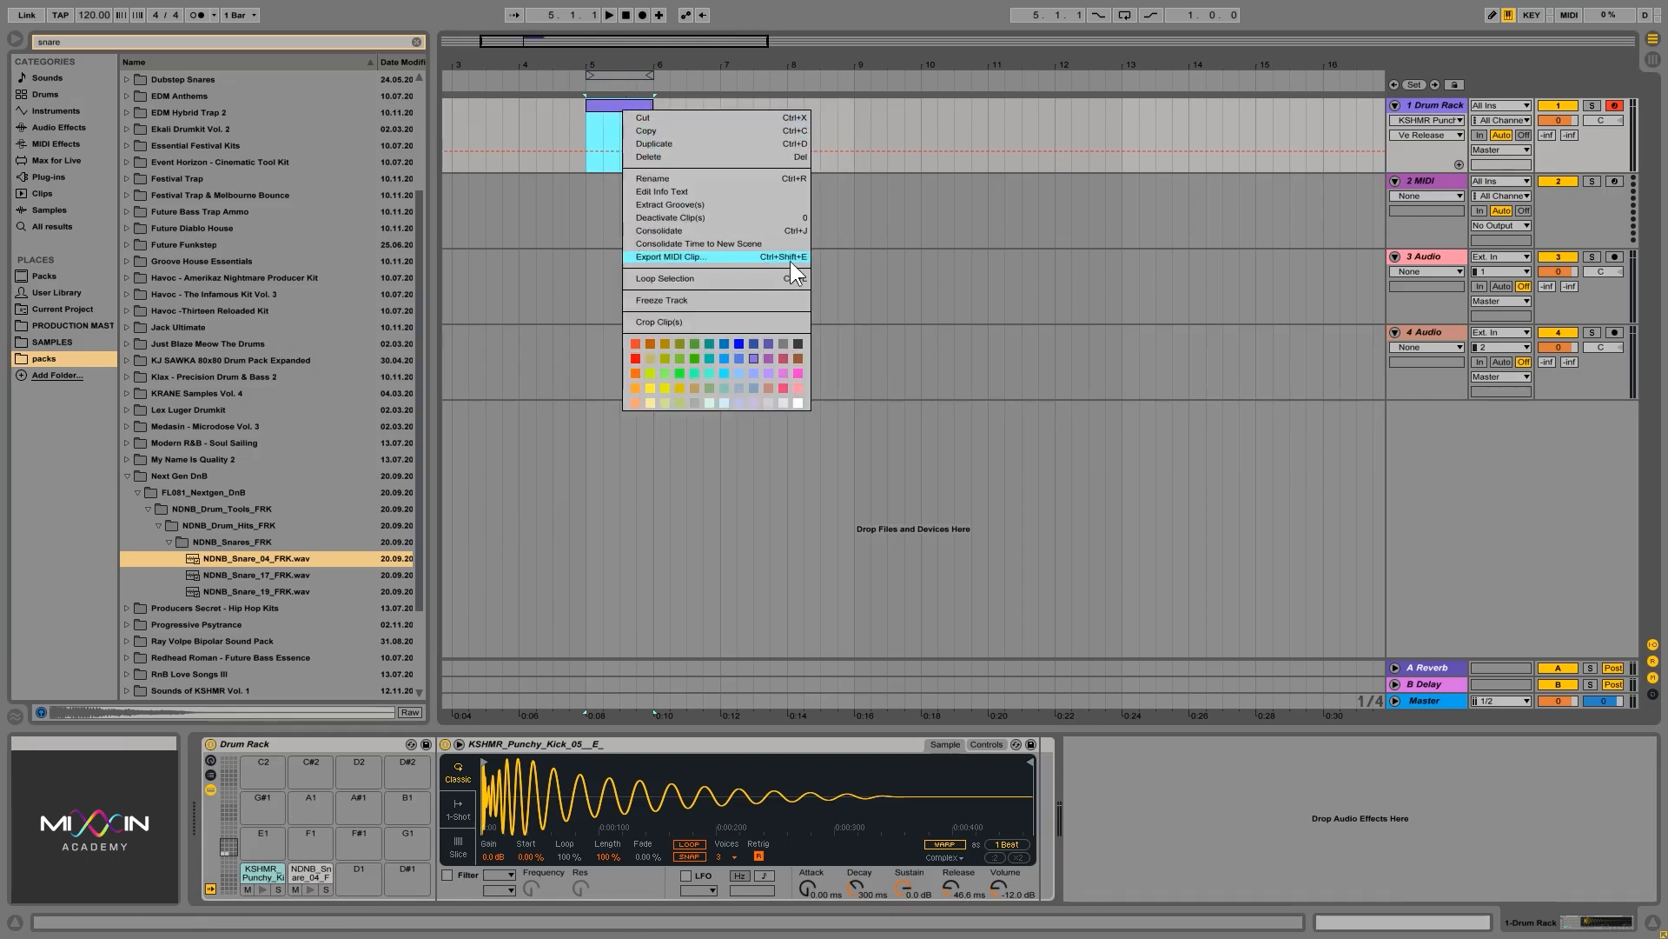
pyautogui.click(556, 207)
pyautogui.rightClick(741, 108)
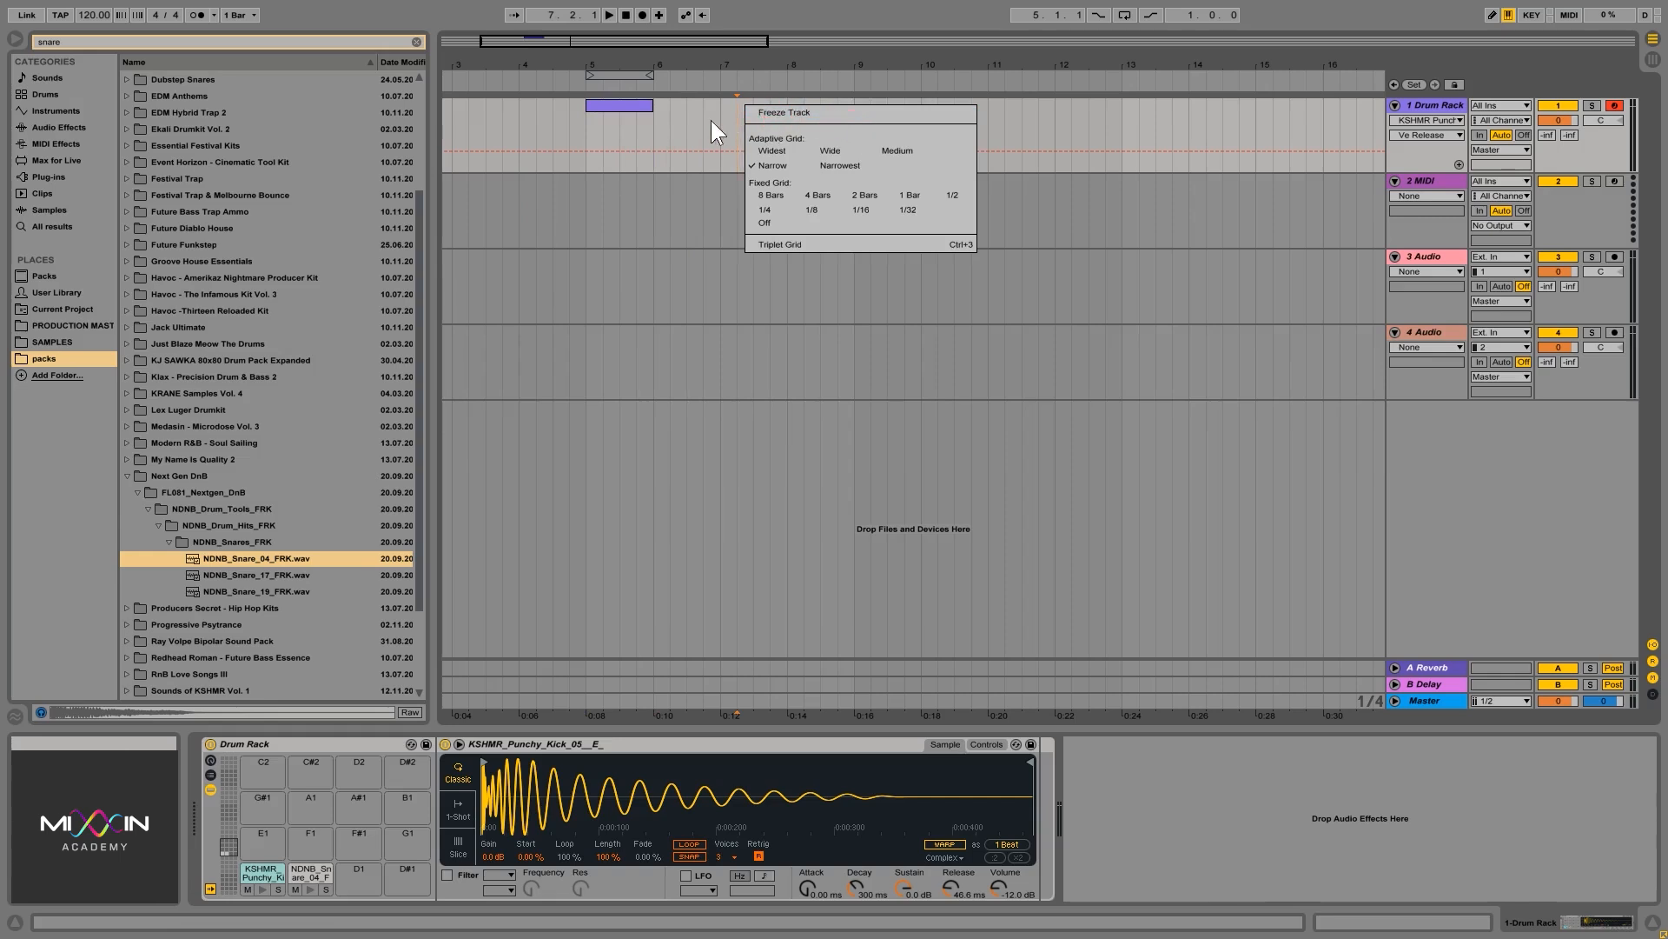
pyautogui.click(712, 120)
pyautogui.click(789, 123)
pyautogui.moveTo(722, 119); pyautogui.dragTo(784, 117)
pyautogui.rightClick(761, 112)
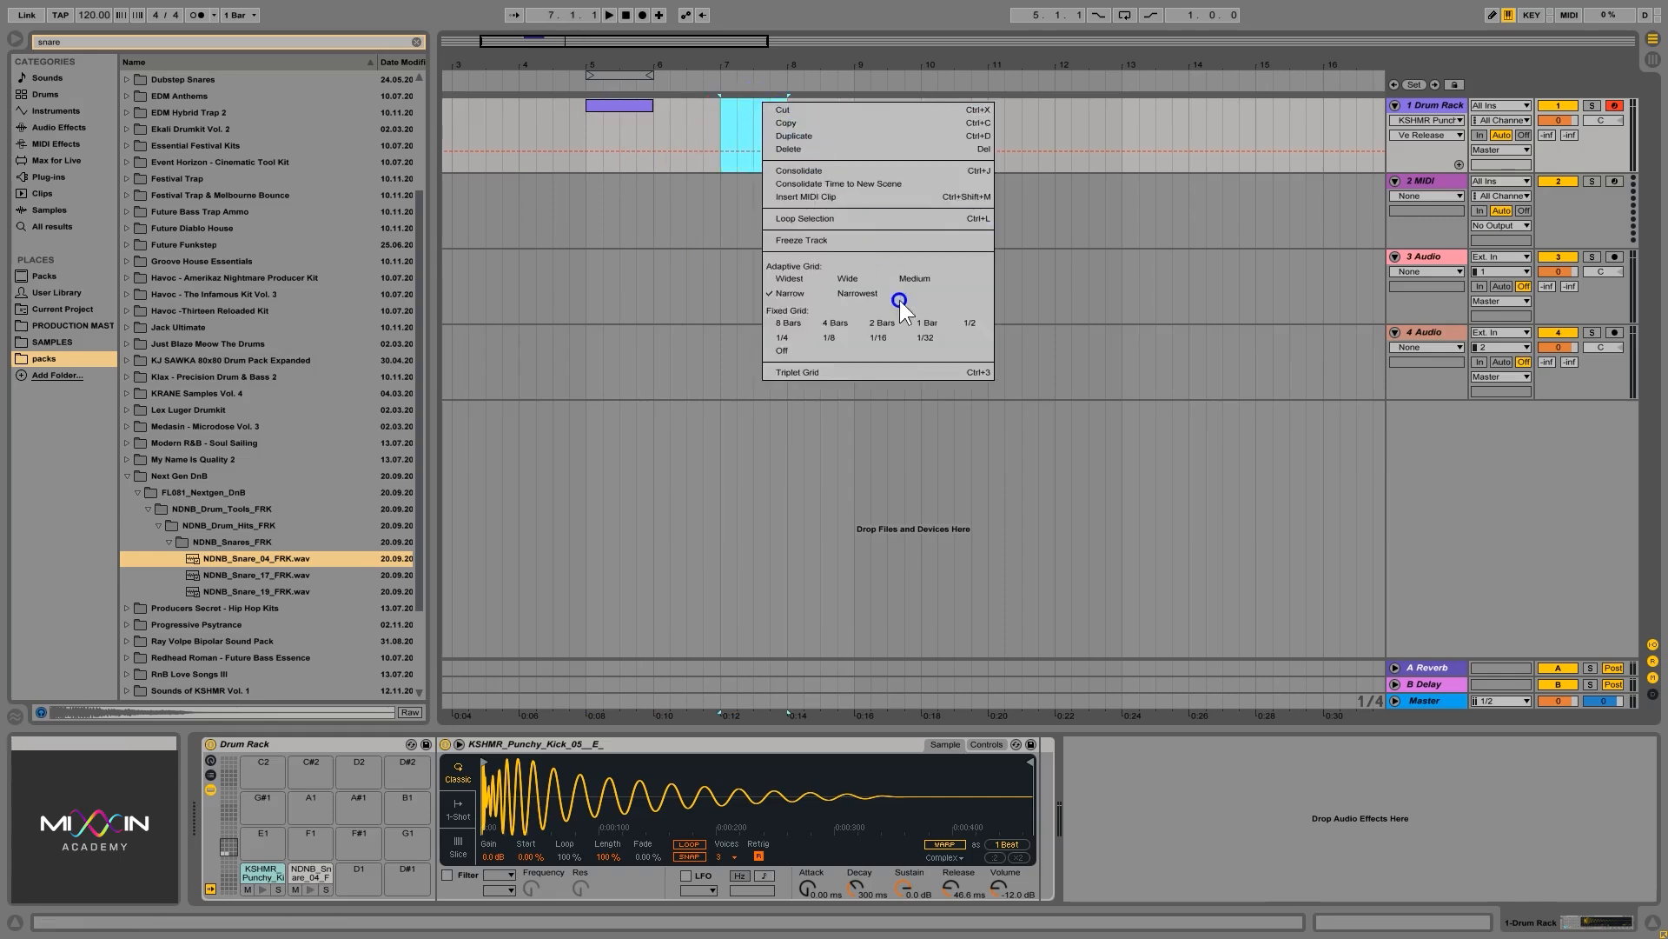
pyautogui.click(711, 164)
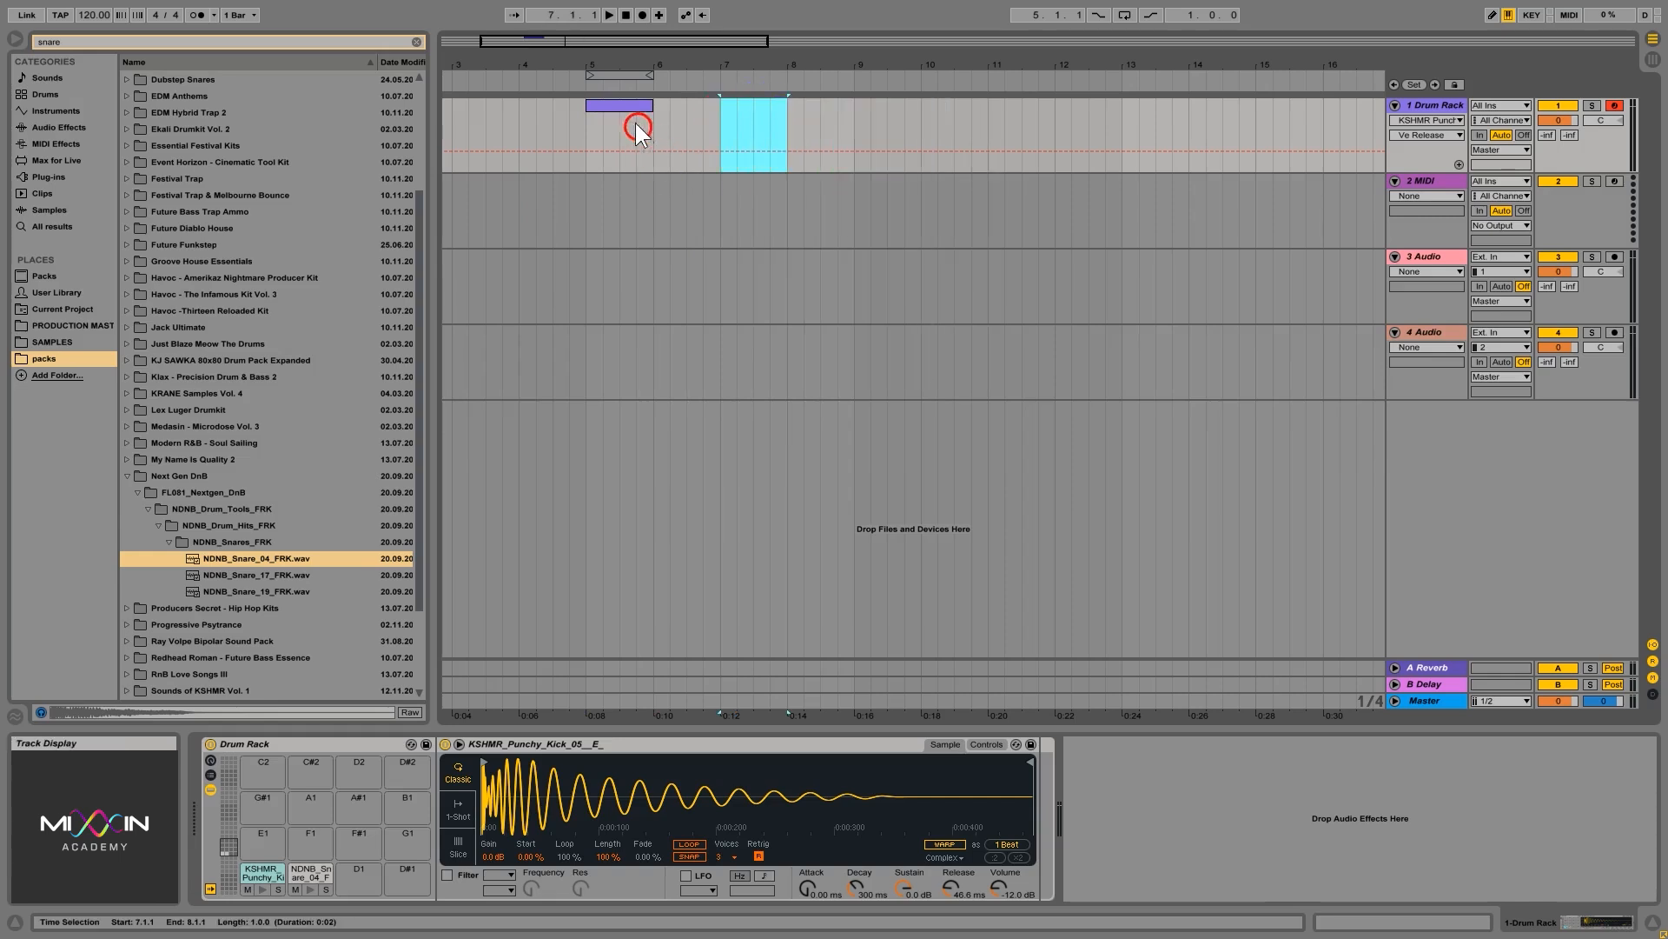
# Open the bar 5 MIDI clip in the note editor, switching to the Drum Rack devices and back to the clip
pyautogui.click(610, 106)
pyautogui.doubleClick(610, 106)
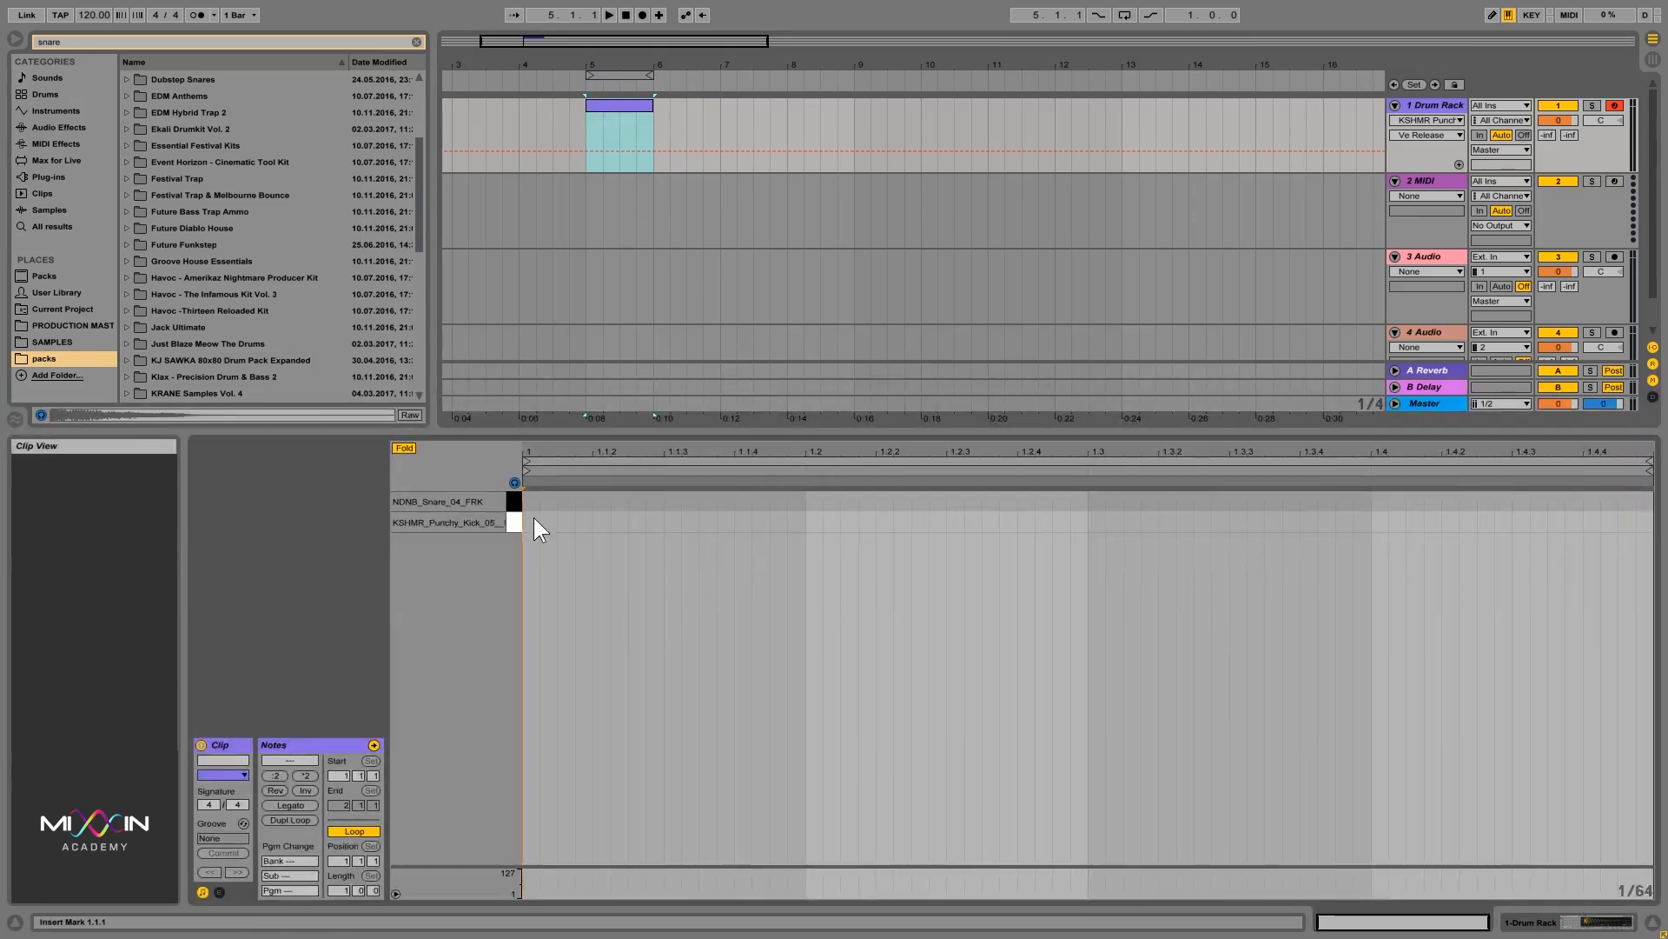
pyautogui.click(1607, 923)
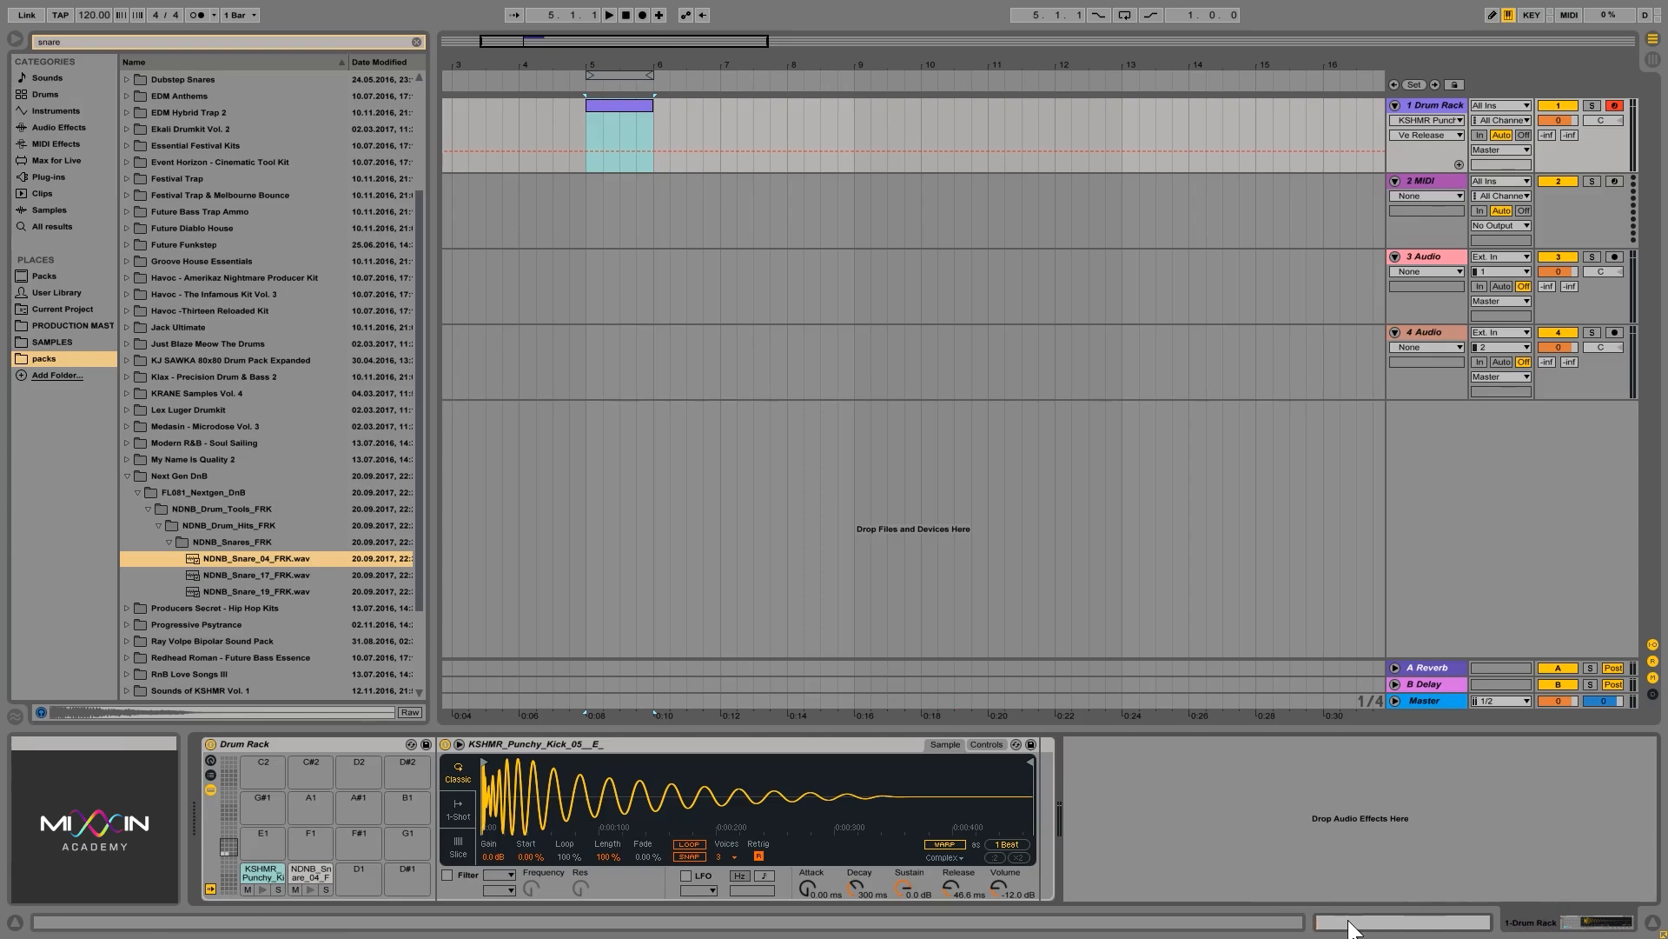
pyautogui.hotkey('shift', 'Tab')
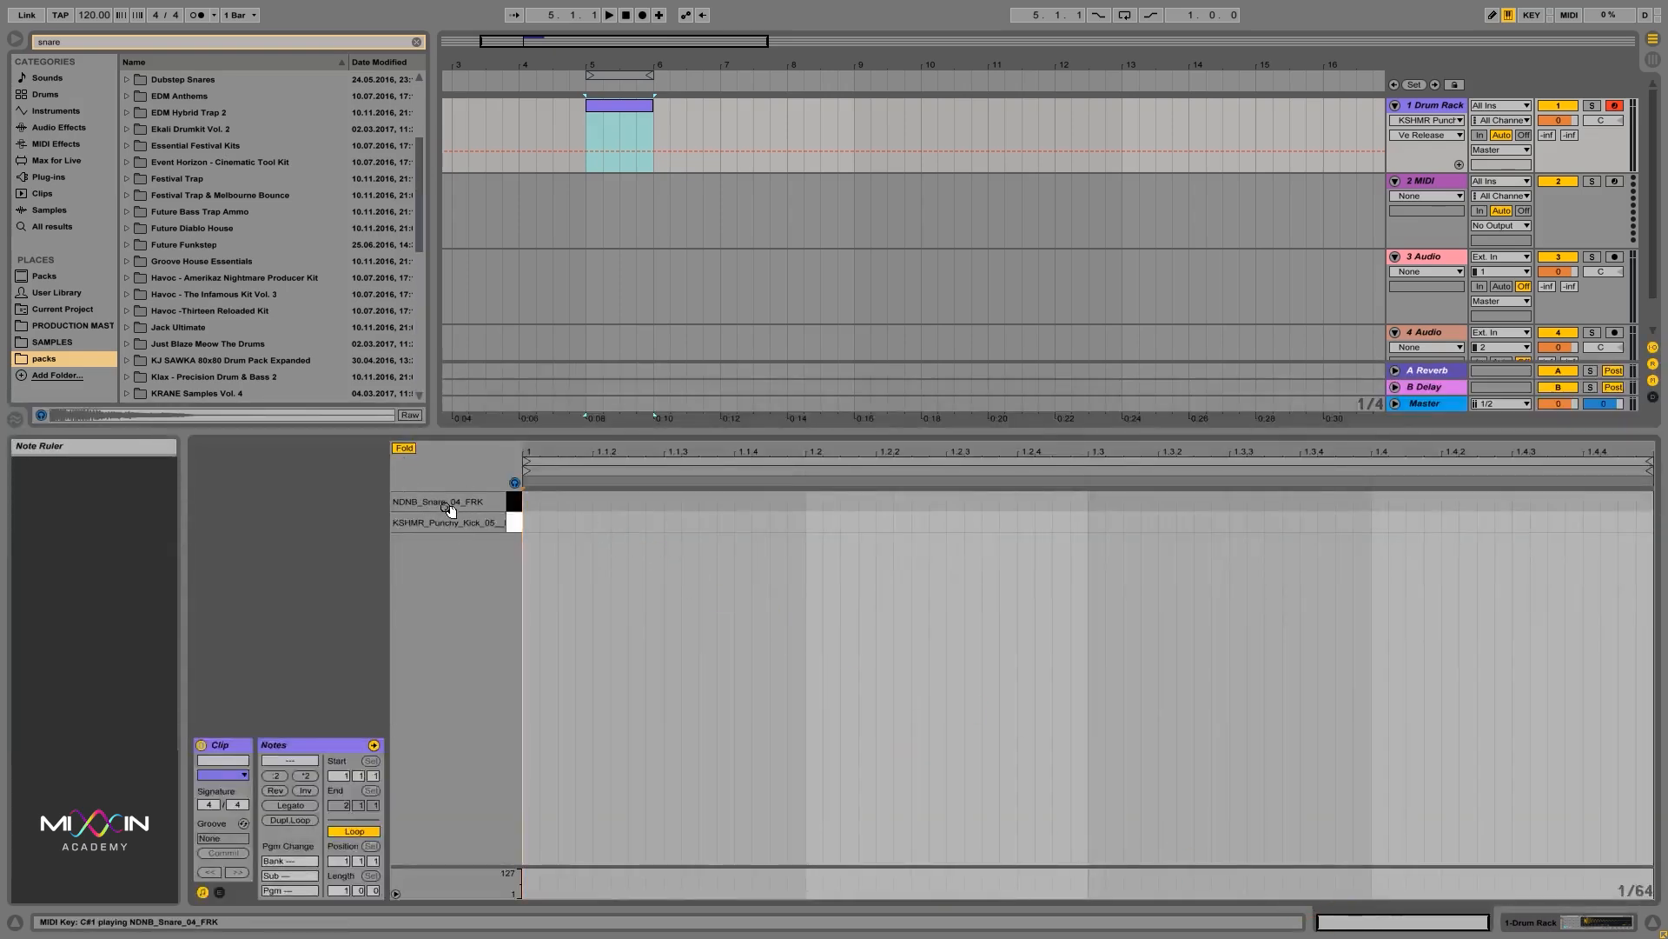
# Compare the Drum Rack's pads with the clip's note lanes, switching note folding off and back on and checking the kick lane
pyautogui.click(1554, 925)
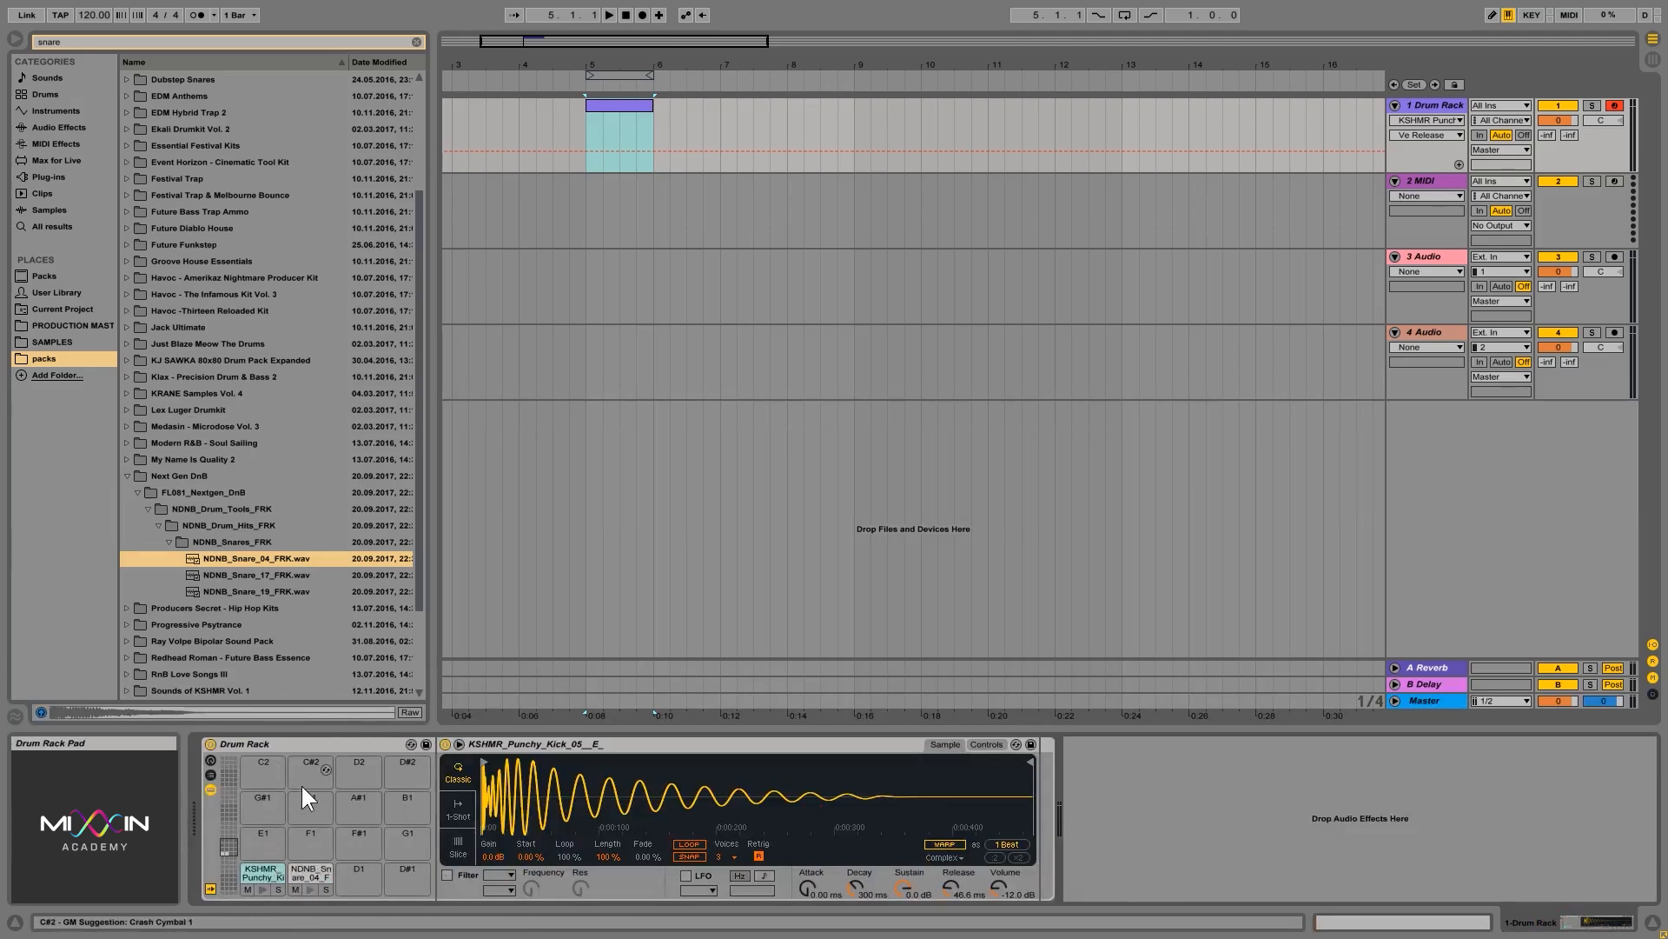
pyautogui.click(1405, 914)
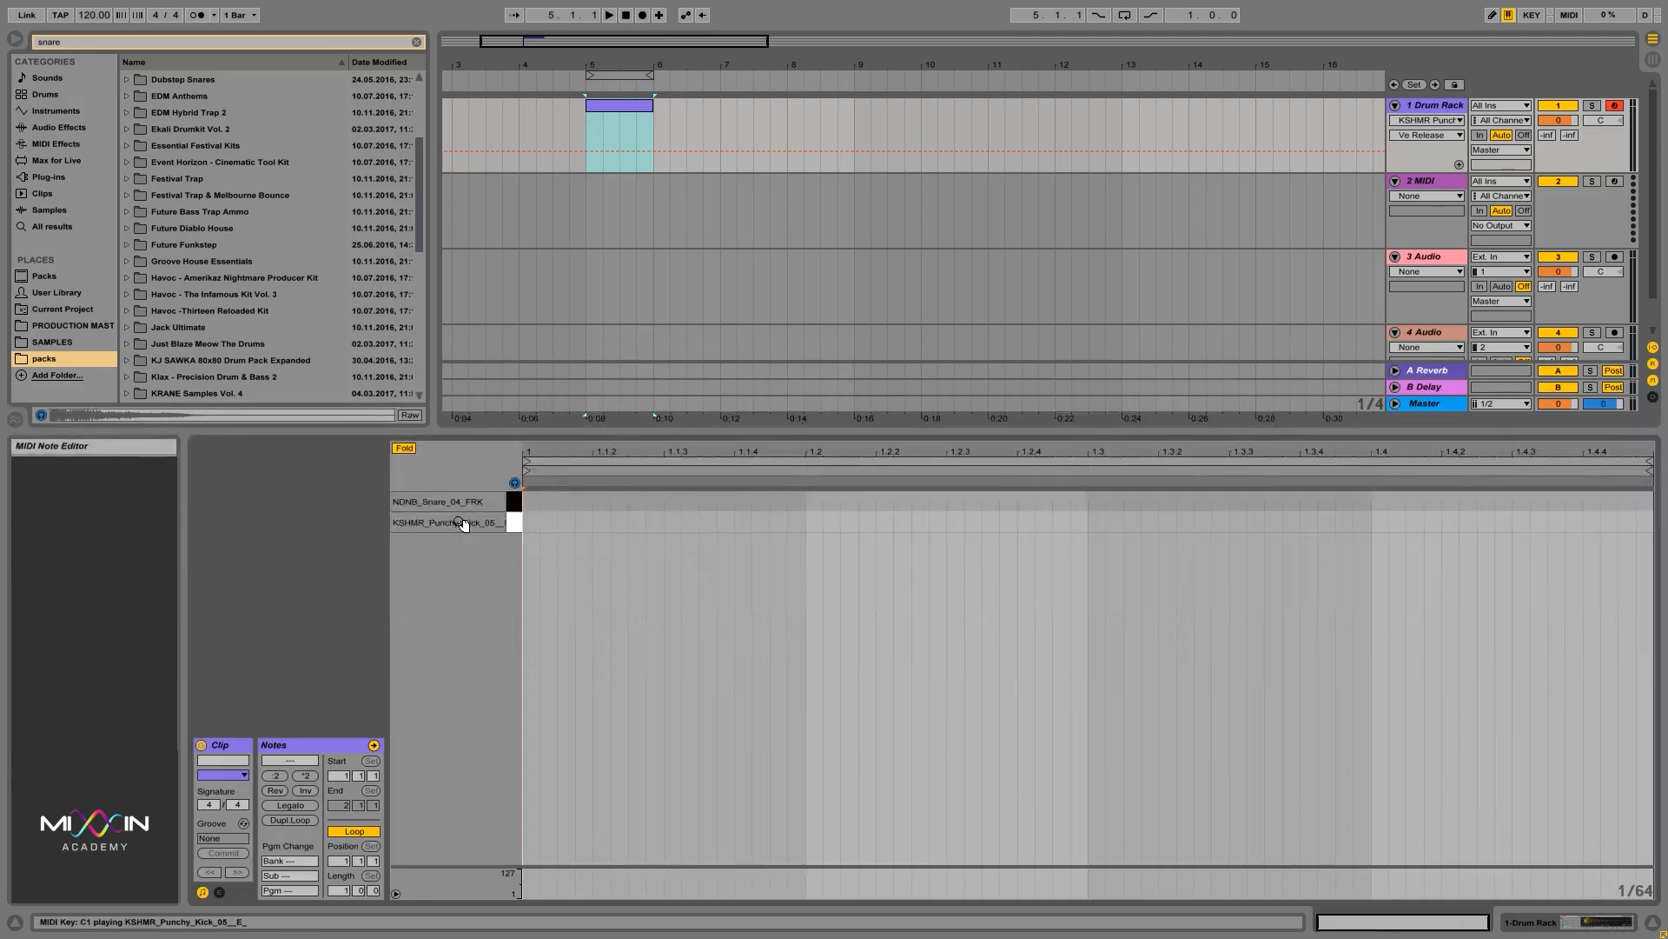
pyautogui.click(405, 447)
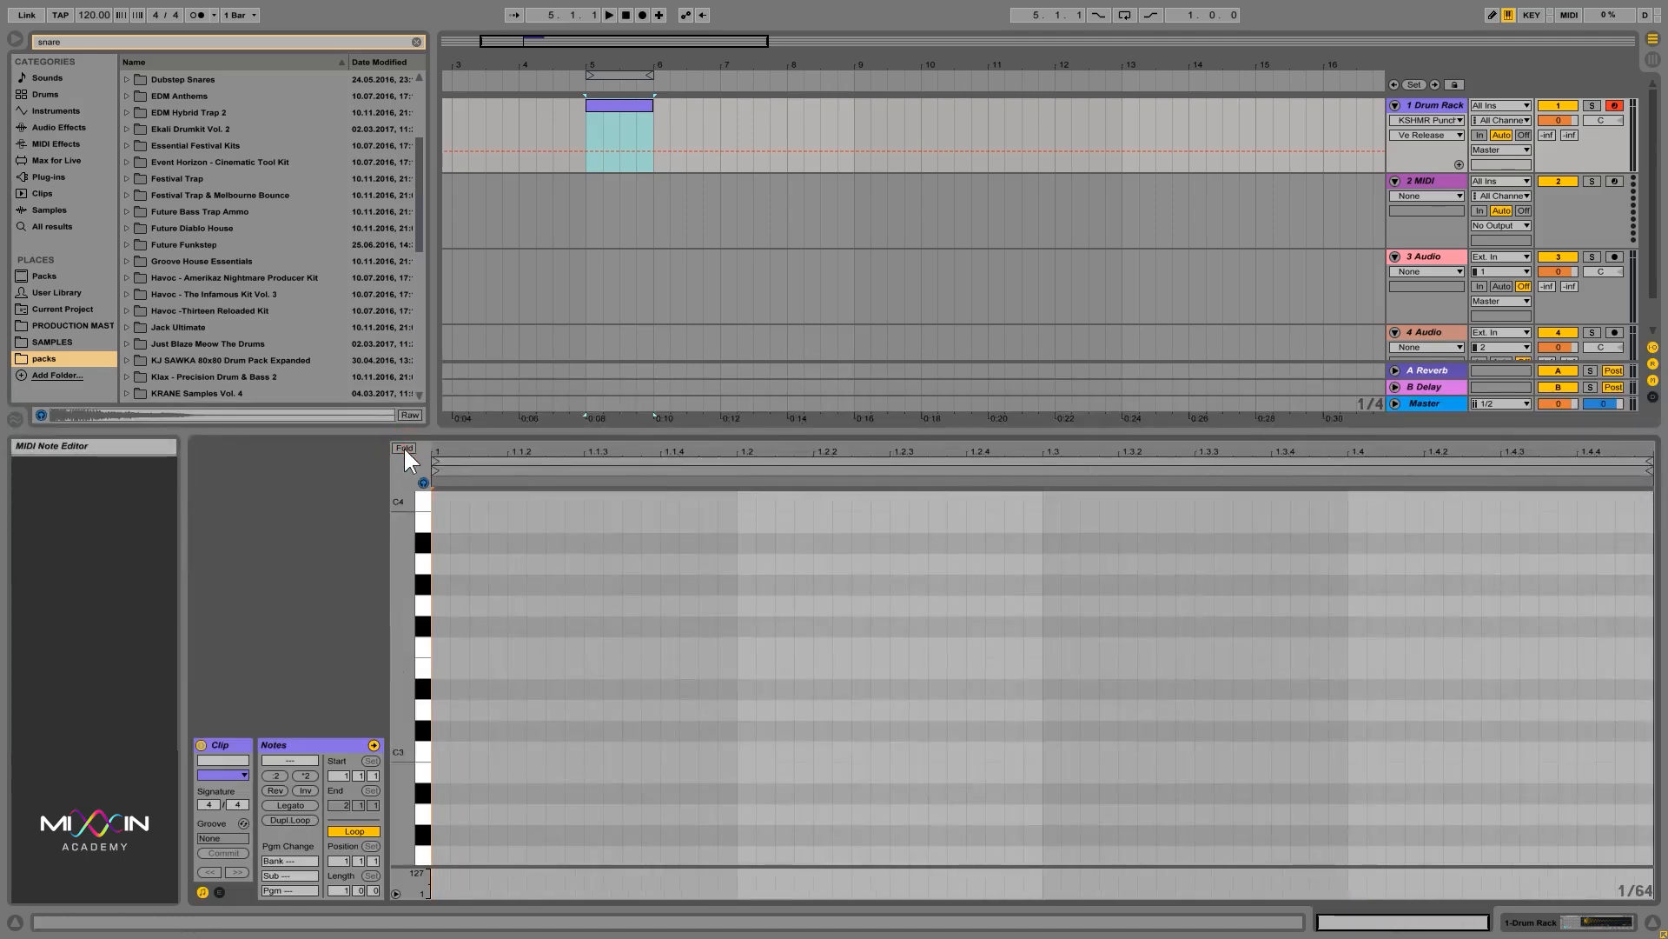
pyautogui.click(406, 447)
pyautogui.click(440, 522)
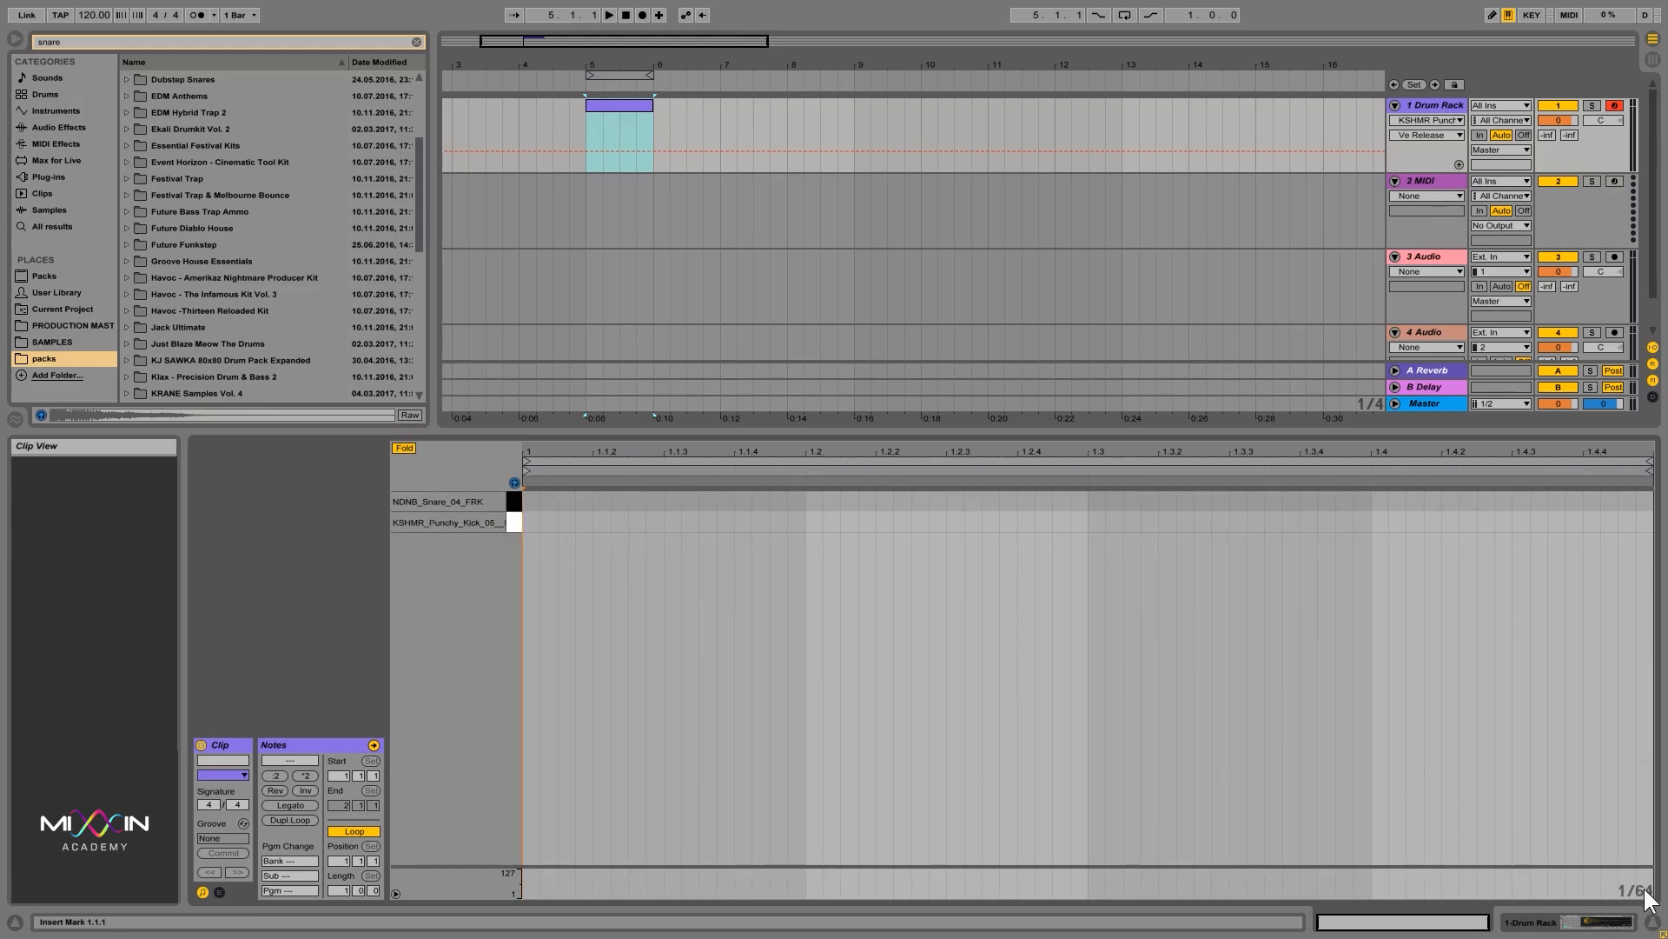
# Set the note grid to 1/16, clear the browser search, and set the tempo to 174 BPM
pyautogui.hotkey('ctrl', '2')
pyautogui.hotkey('ctrl', '2')
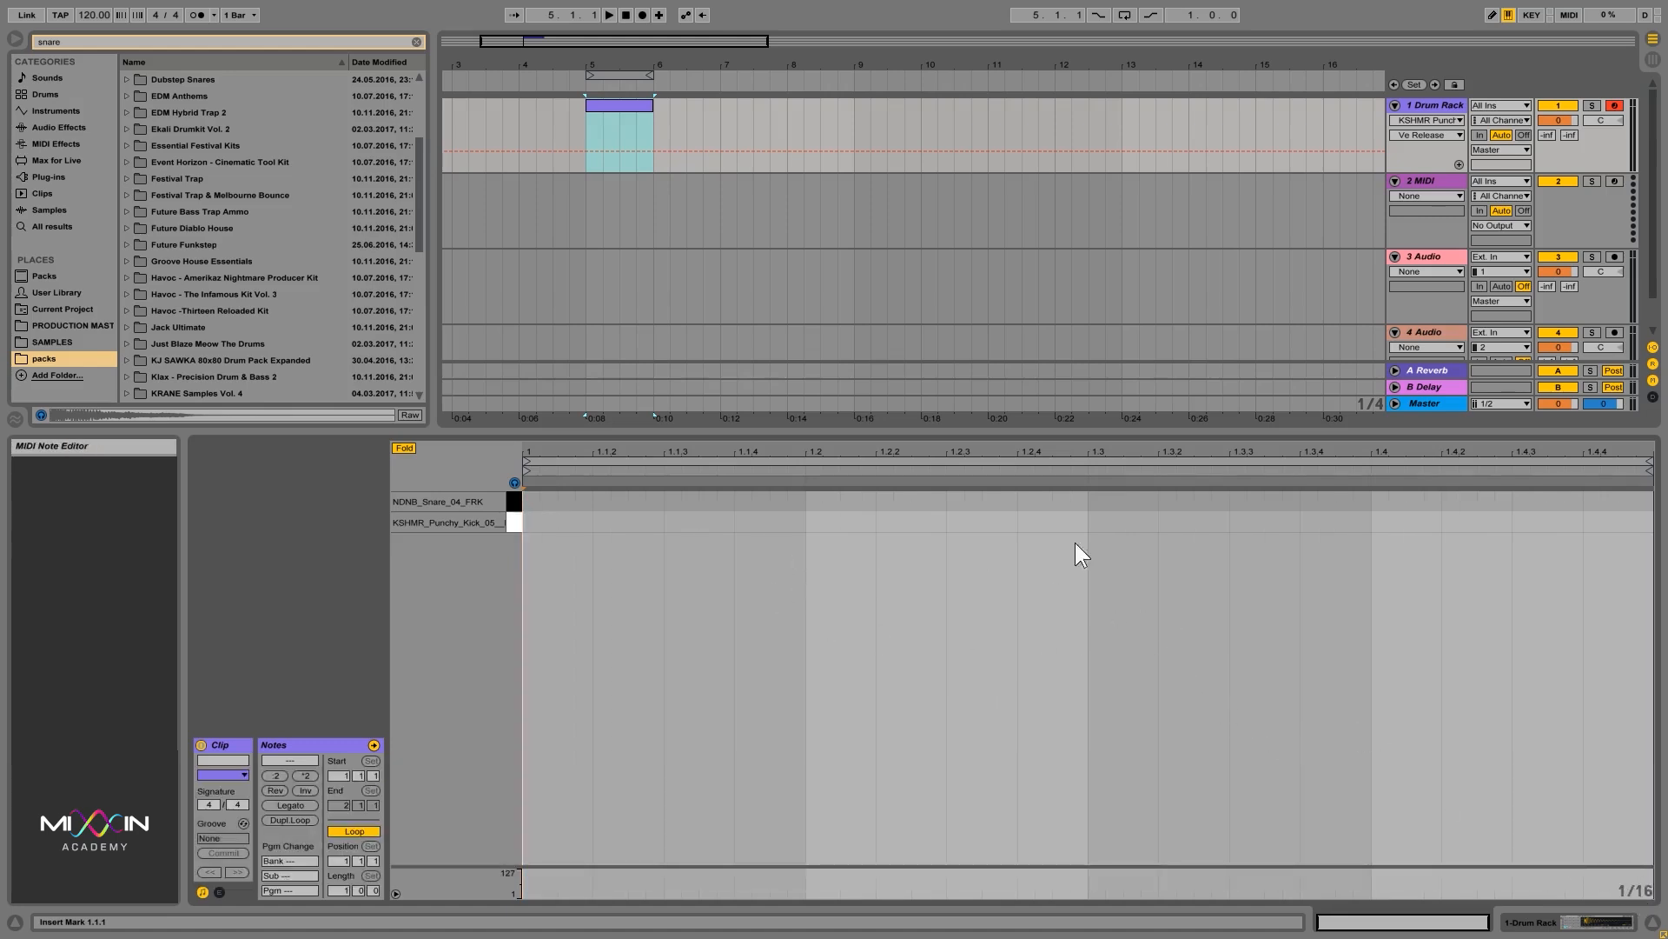
pyautogui.click(416, 41)
pyautogui.moveTo(83, 13); pyautogui.dragTo(84, 4)
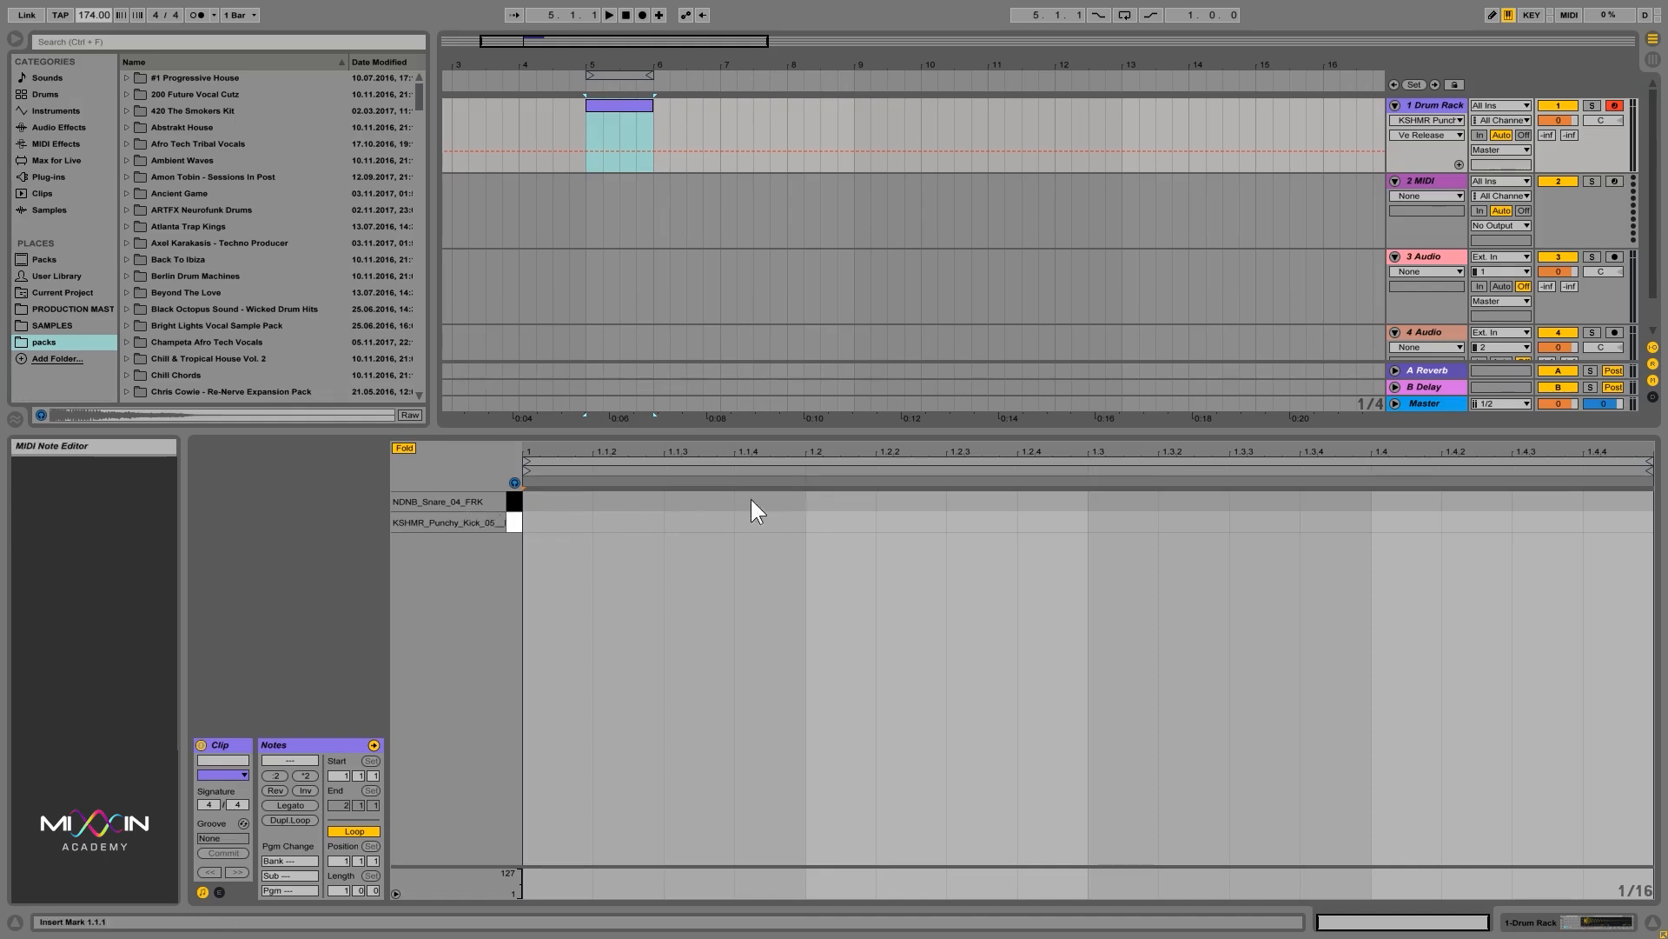
# Add snare notes at 1.2.1 and 1.4.1 and lengthen both to two sixteenths
pyautogui.doubleClick(832, 503)
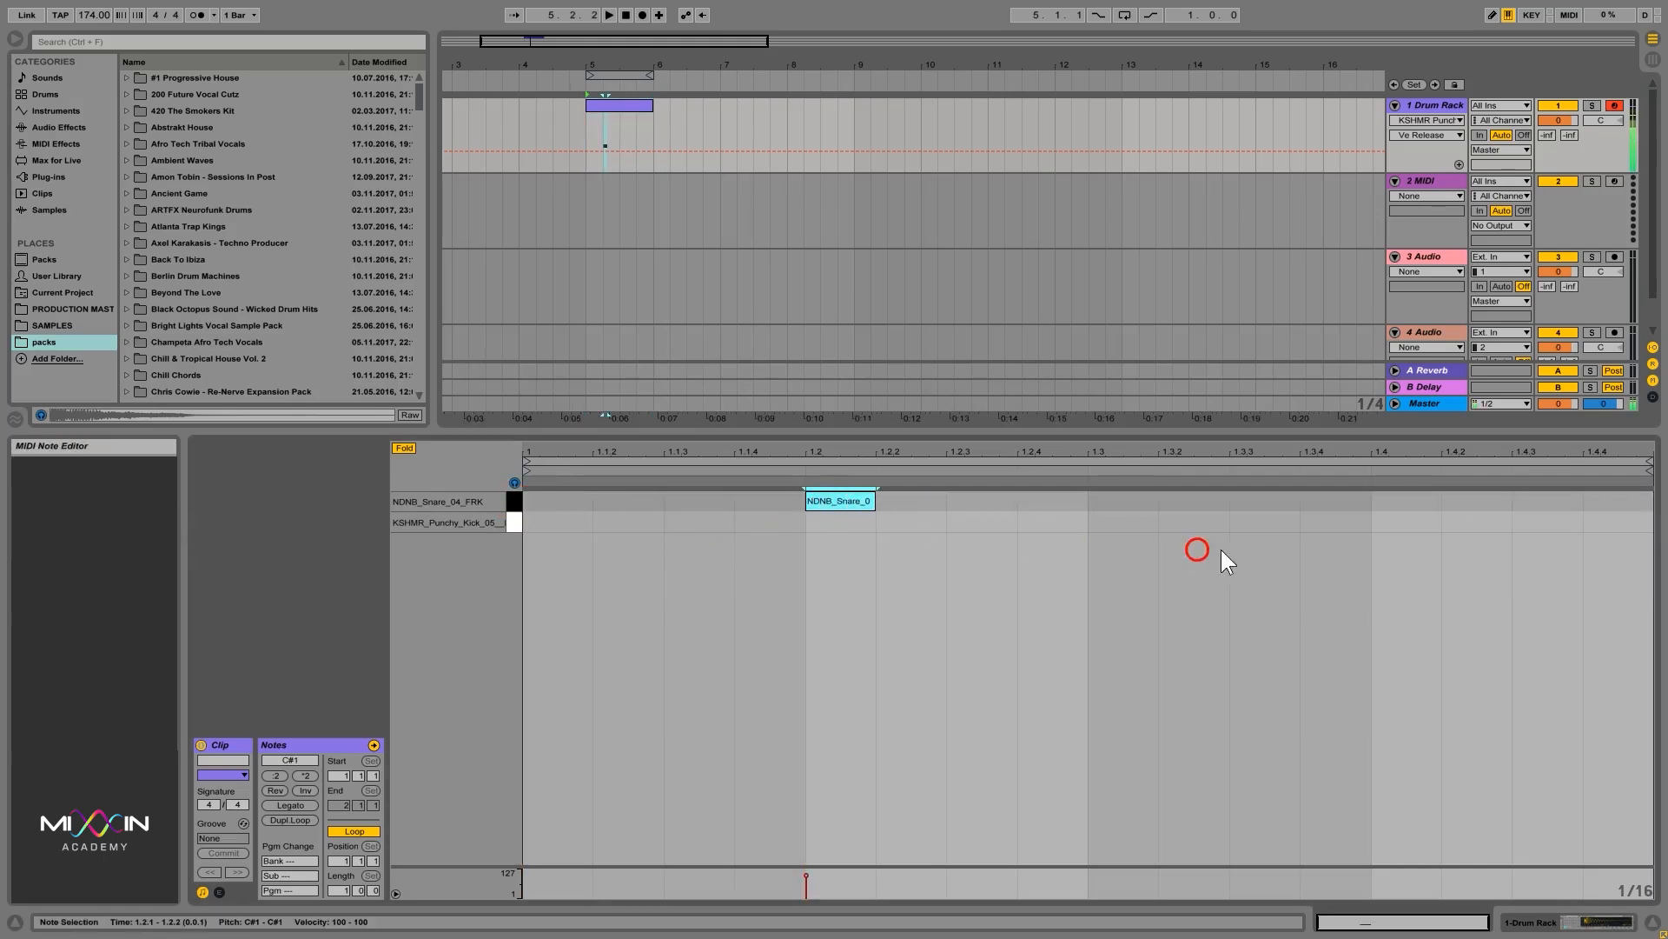
pyautogui.doubleClick(1391, 504)
pyautogui.moveTo(1422, 607); pyautogui.dragTo(754, 499)
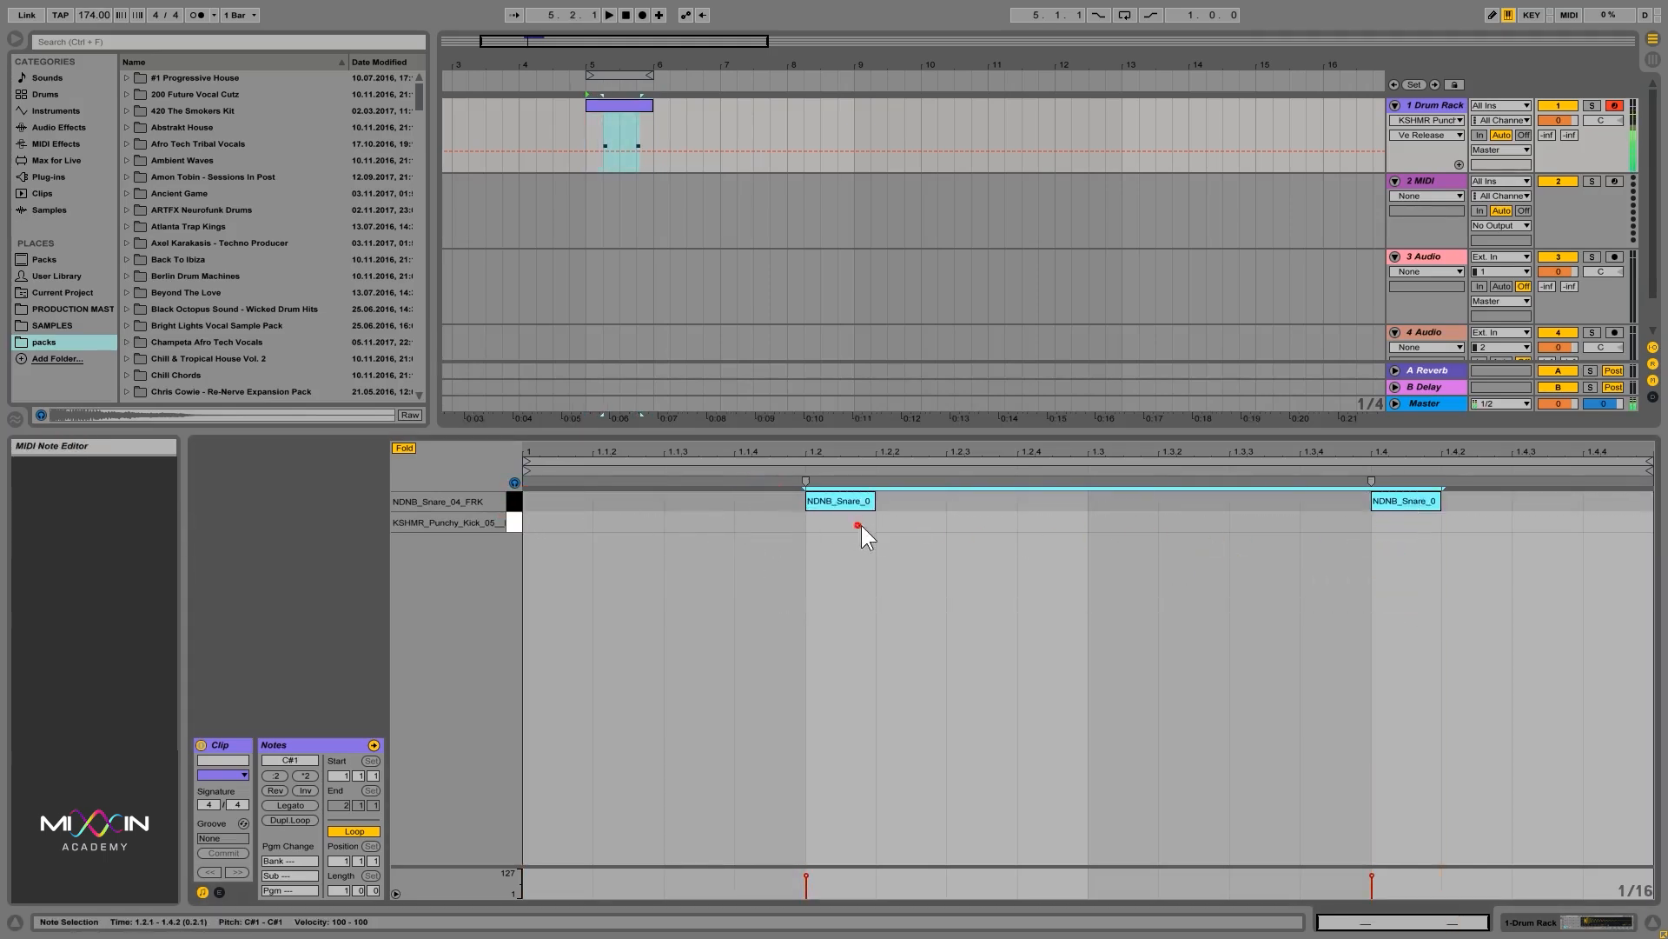
pyautogui.moveTo(874, 509); pyautogui.dragTo(949, 521)
pyautogui.click(935, 588)
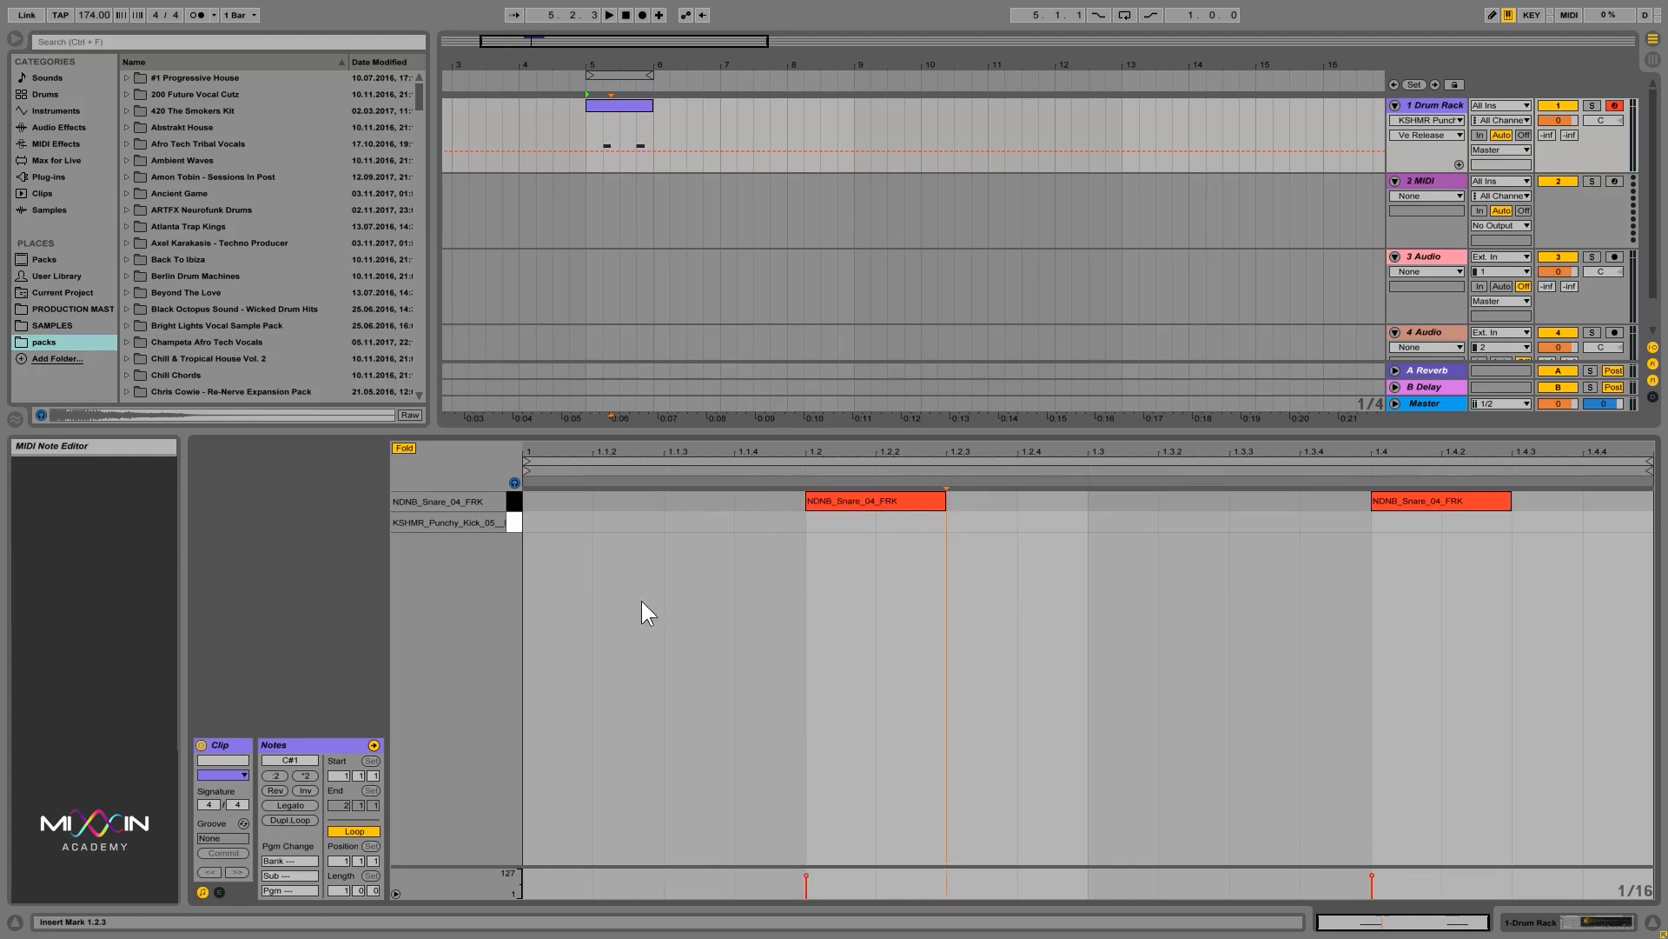
# Add sixteenth-length kick notes at 1.1.1 and 1.3.3
pyautogui.click(554, 523)
pyautogui.doubleClick(562, 517)
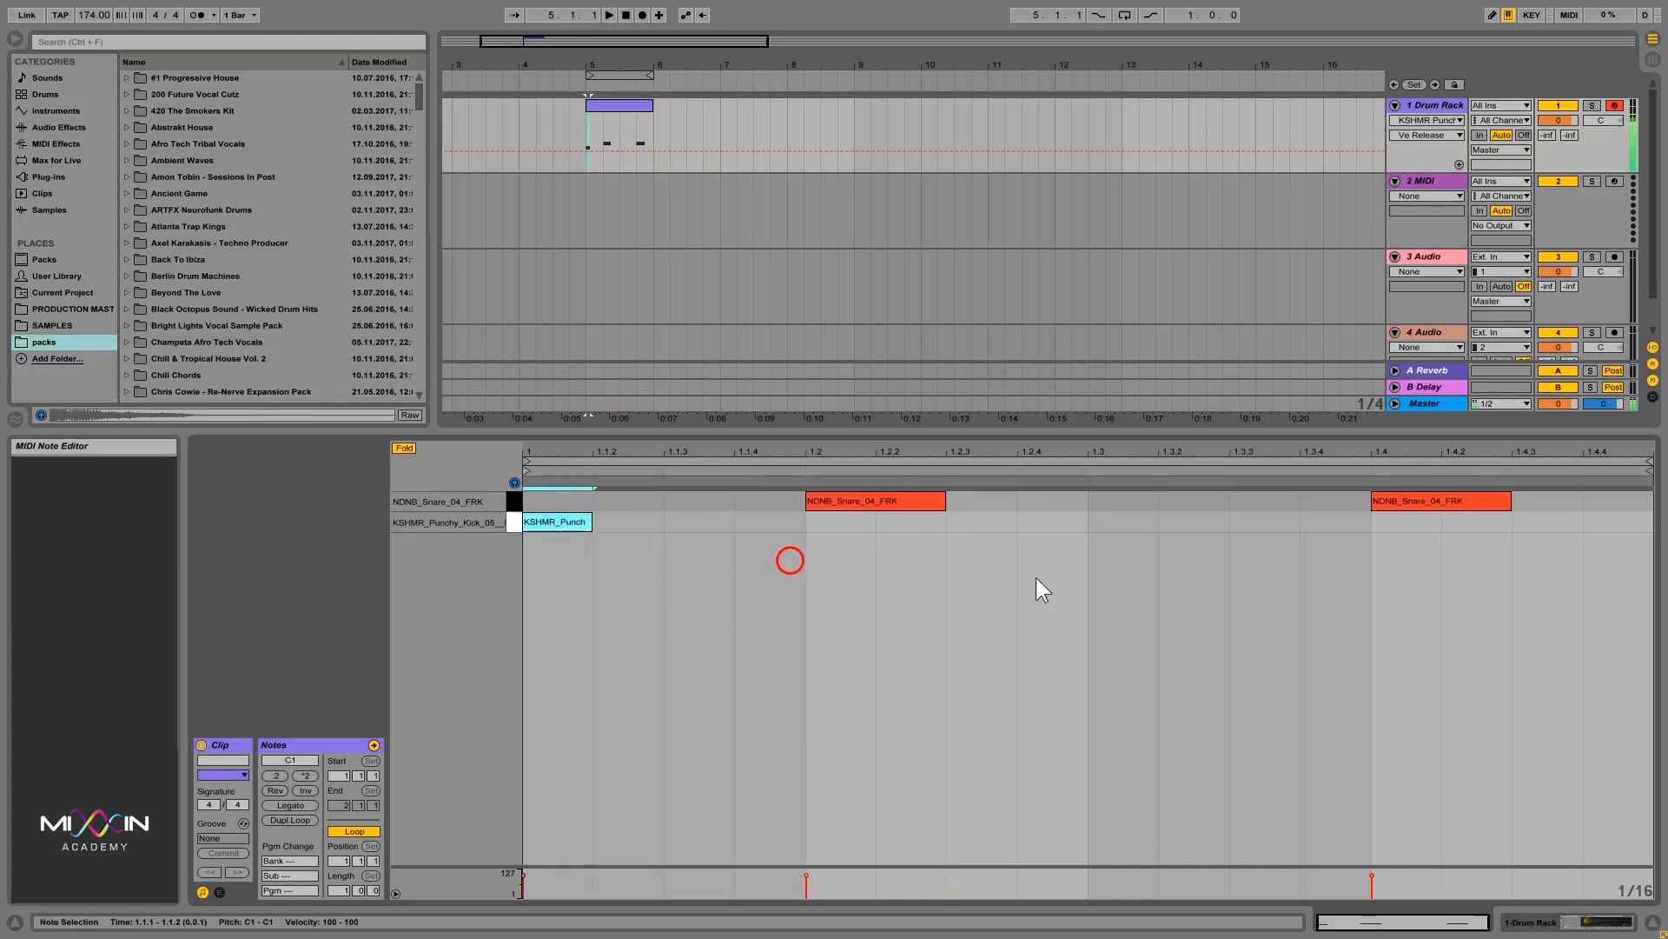
pyautogui.doubleClick(1257, 522)
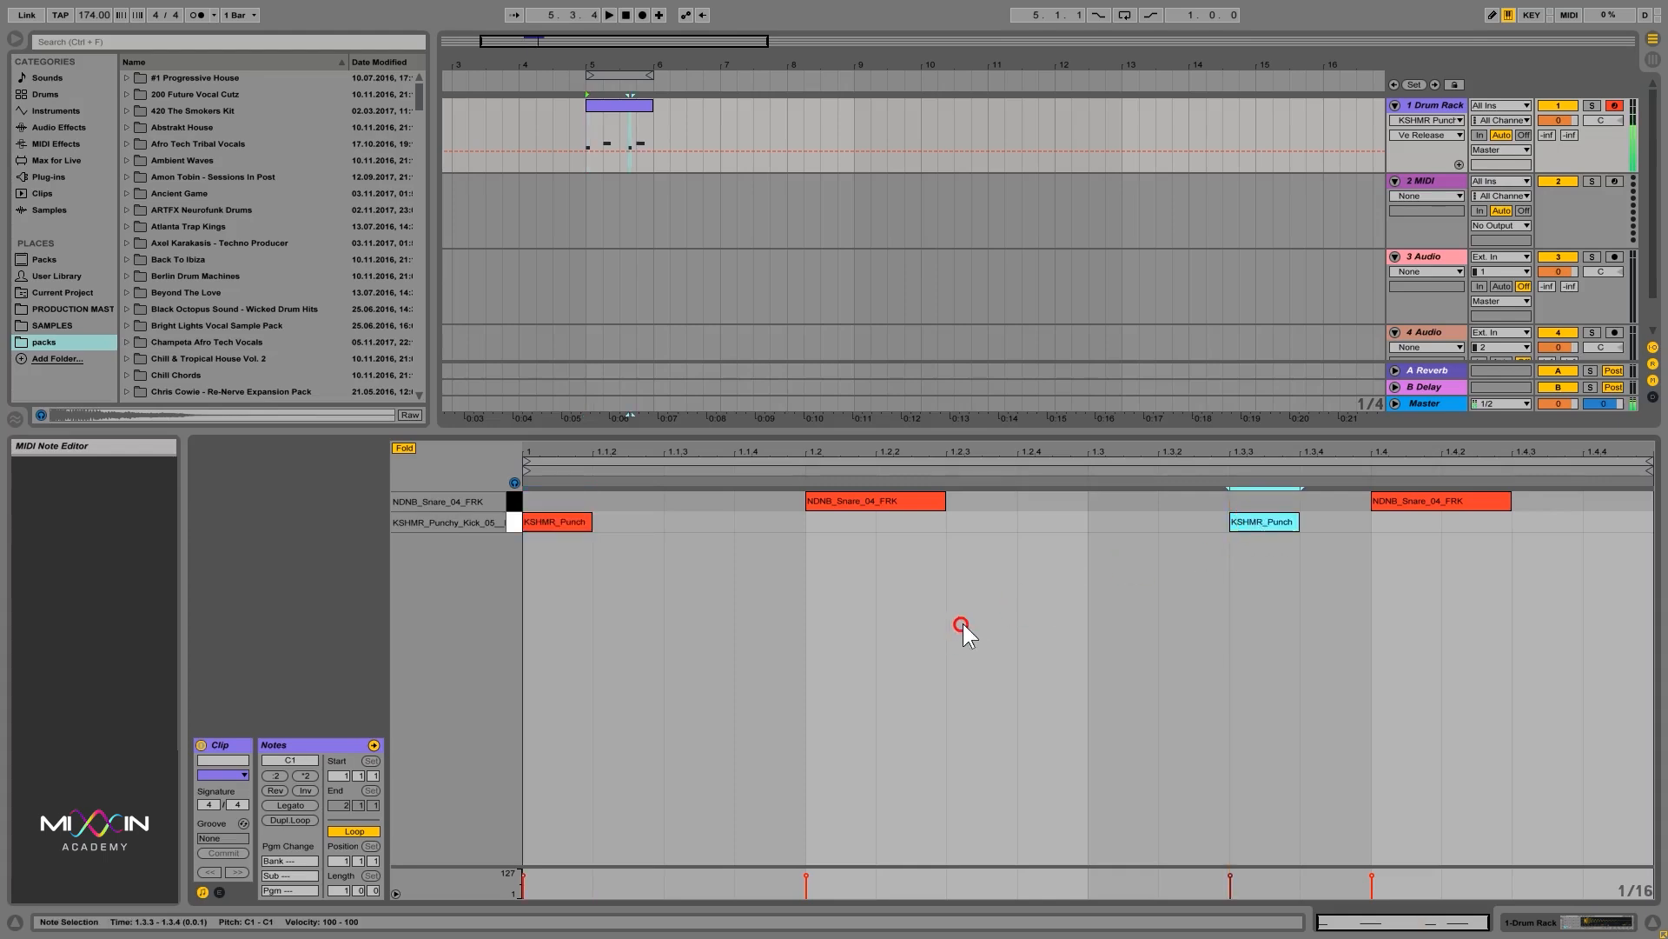
# Turn on arrangement looping and extend both the loop range and the drum clip from bar 5 to bar 9
pyautogui.press('space')
pyautogui.click(1124, 15)
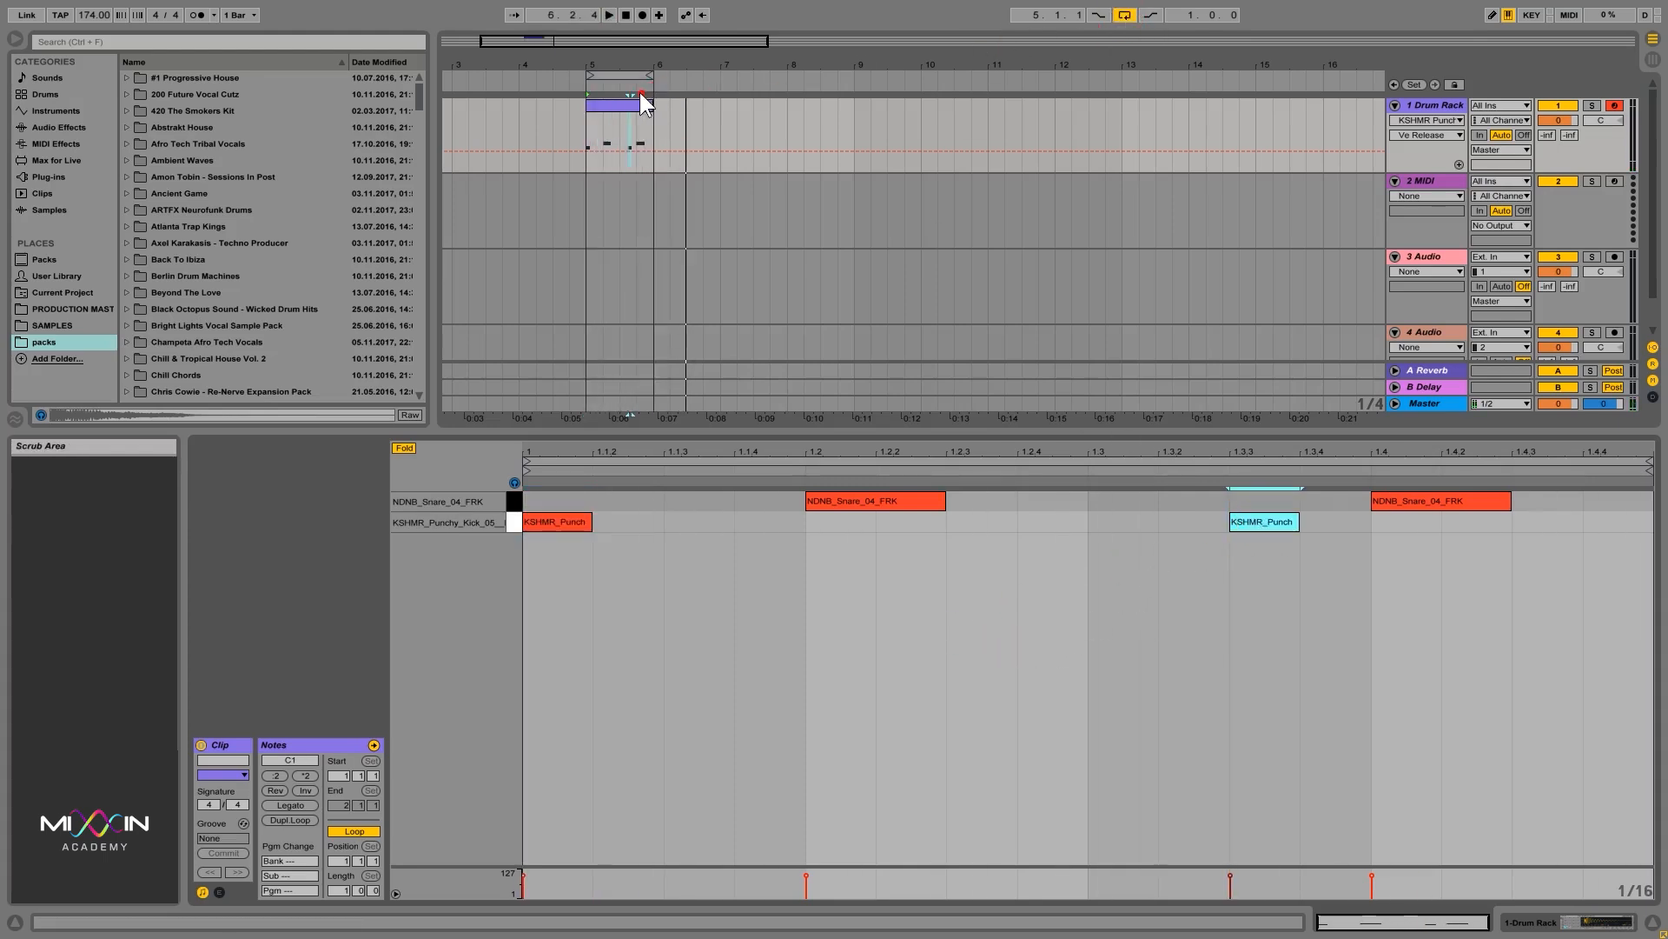
pyautogui.click(637, 77)
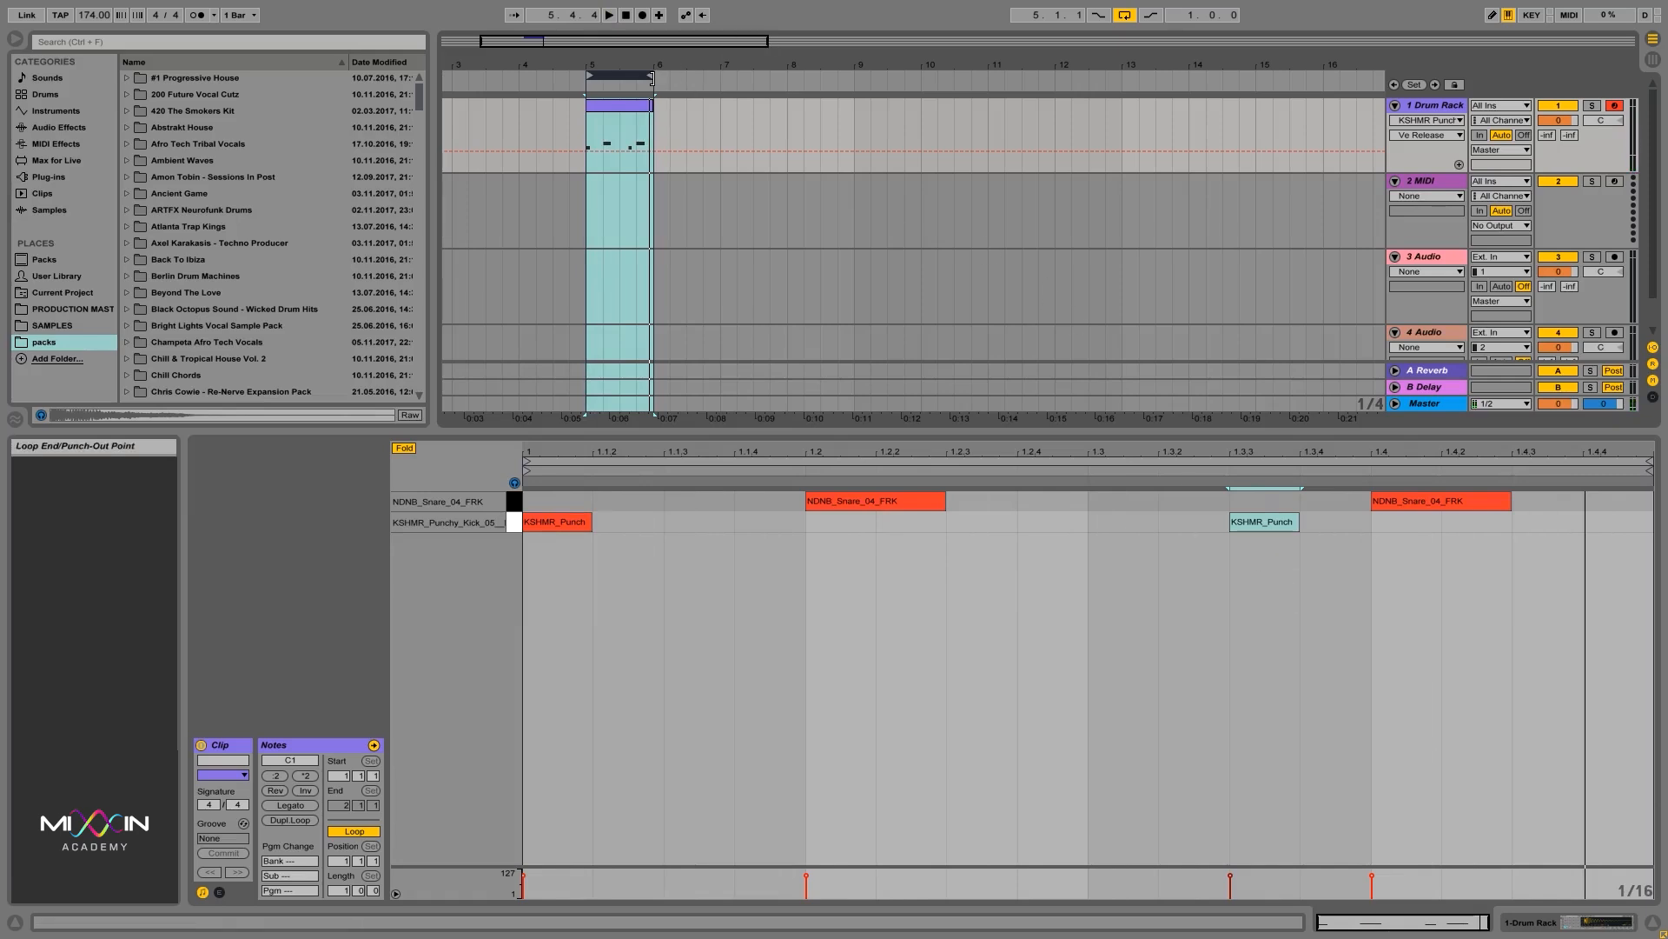
pyautogui.moveTo(652, 75); pyautogui.dragTo(853, 76)
pyautogui.moveTo(644, 104); pyautogui.dragTo(854, 105)
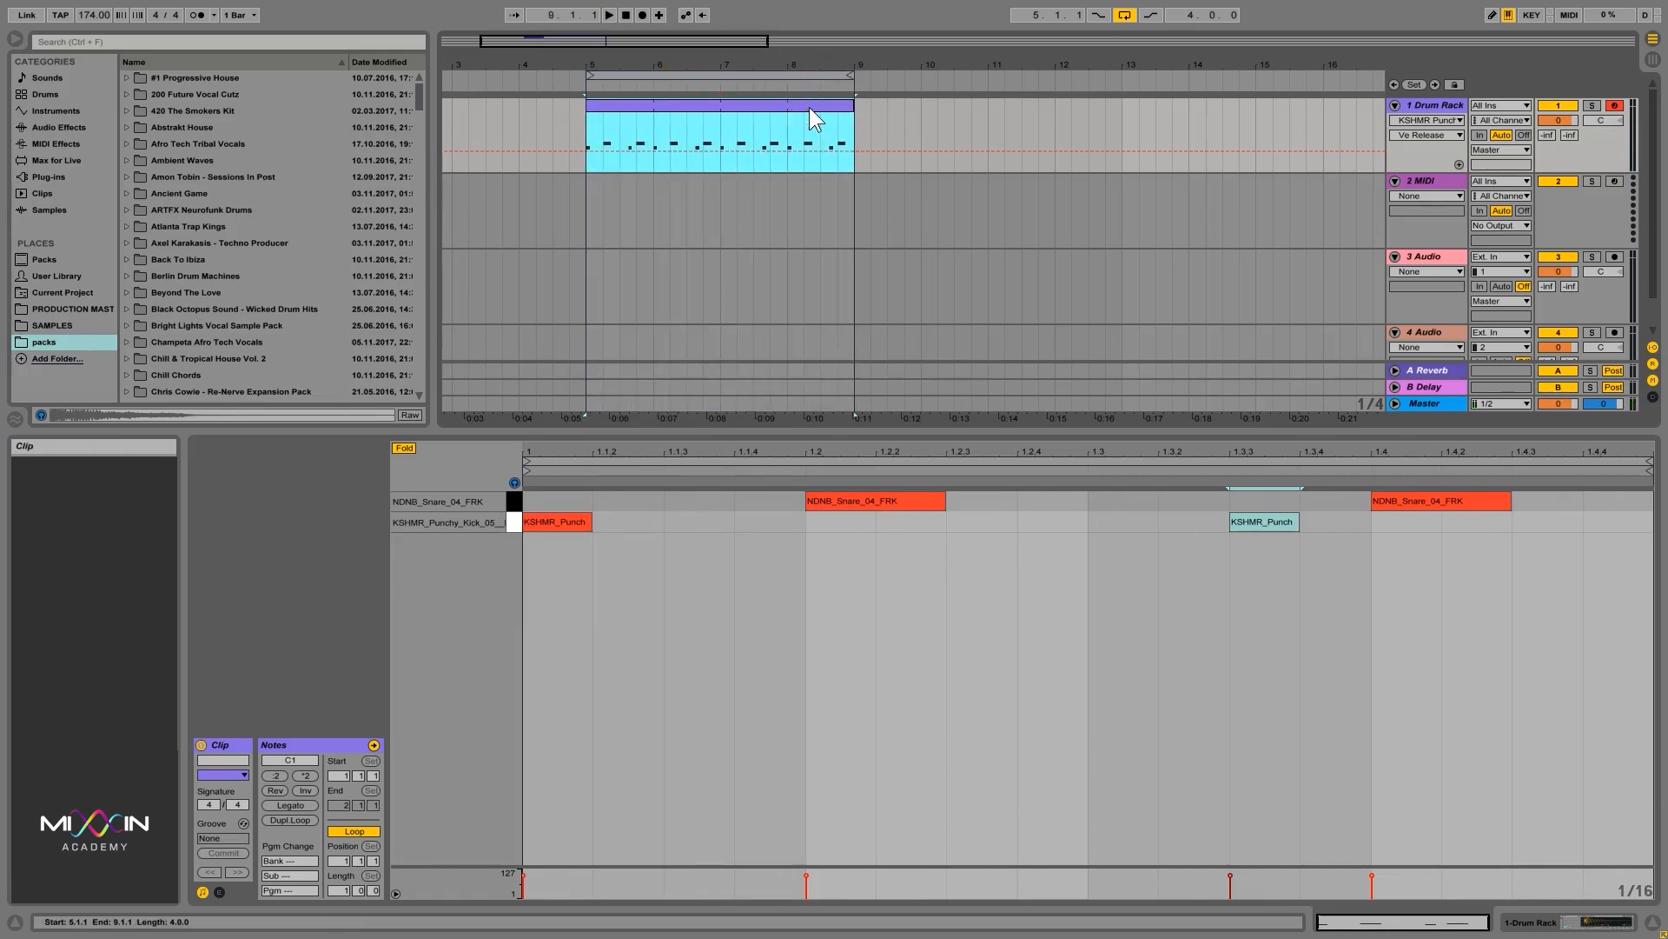
# Try an extra kick at 1.4.4 in the repeating one-bar pattern, and remove it
pyautogui.rightClick(810, 107)
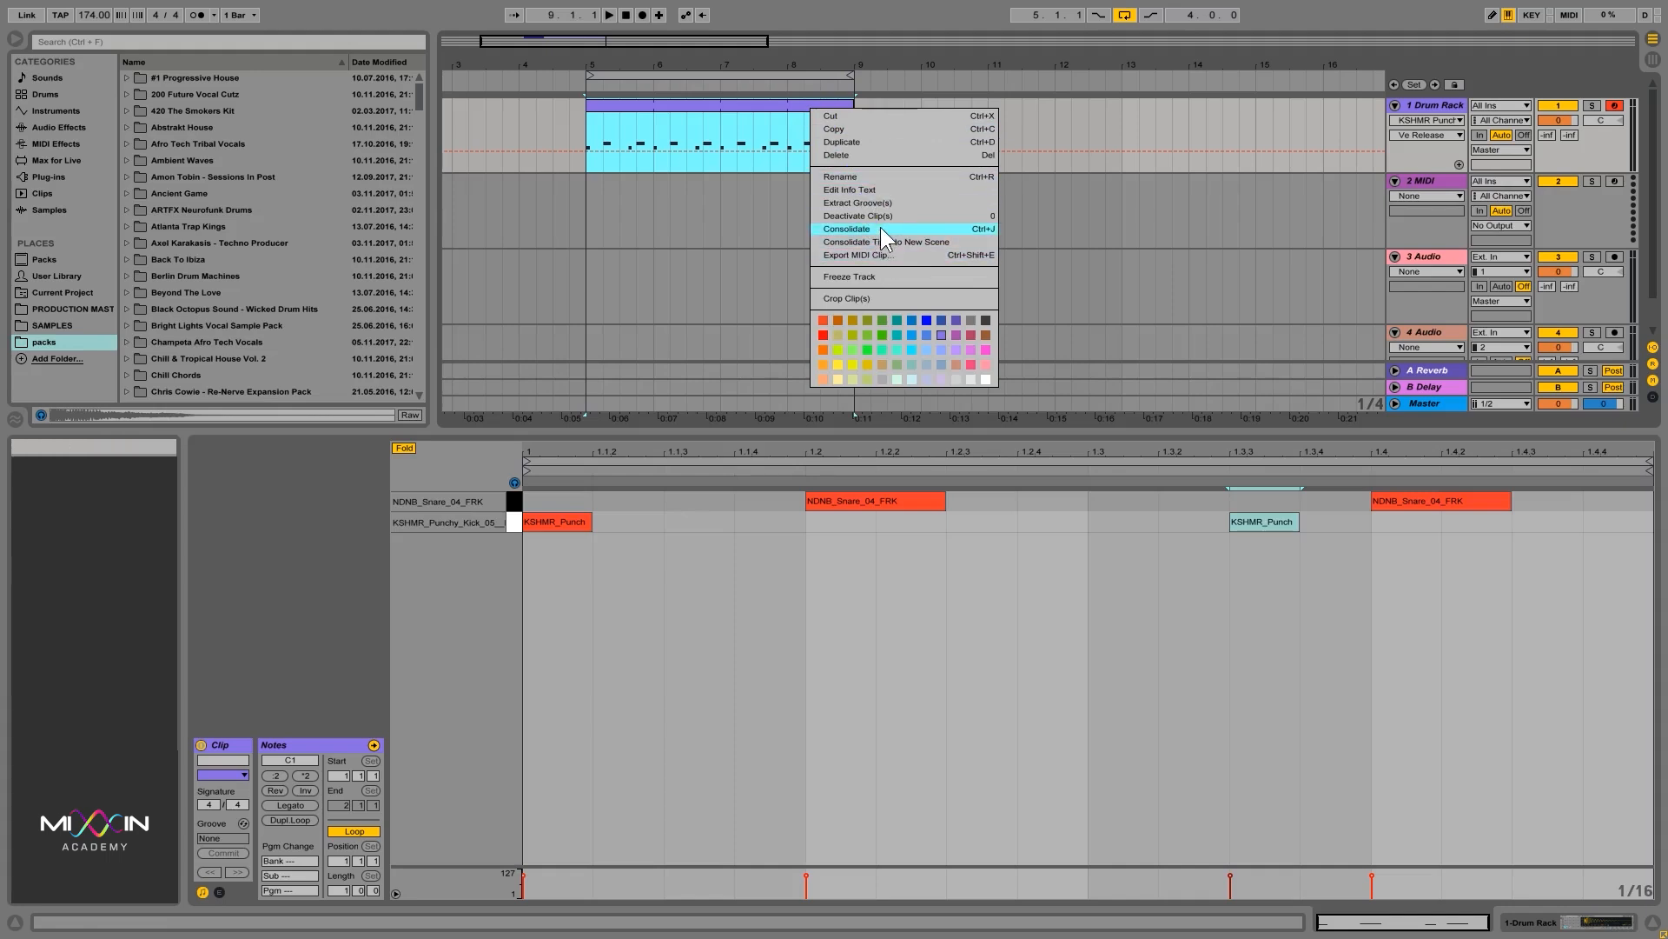
pyautogui.click(687, 99)
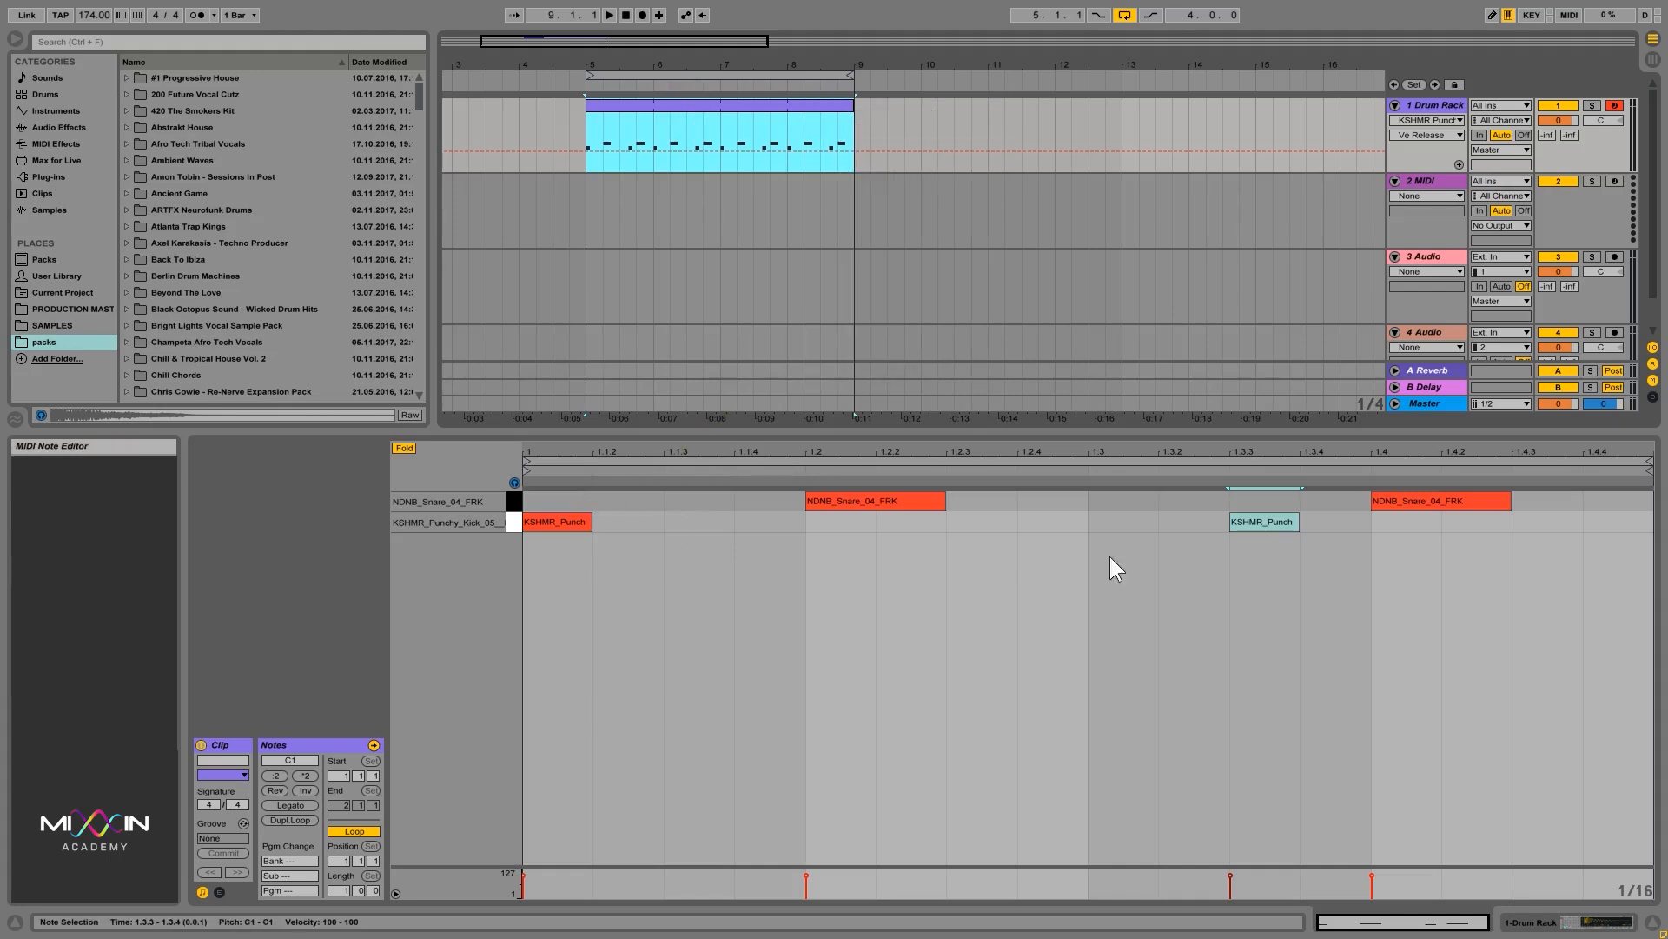
pyautogui.doubleClick(1597, 522)
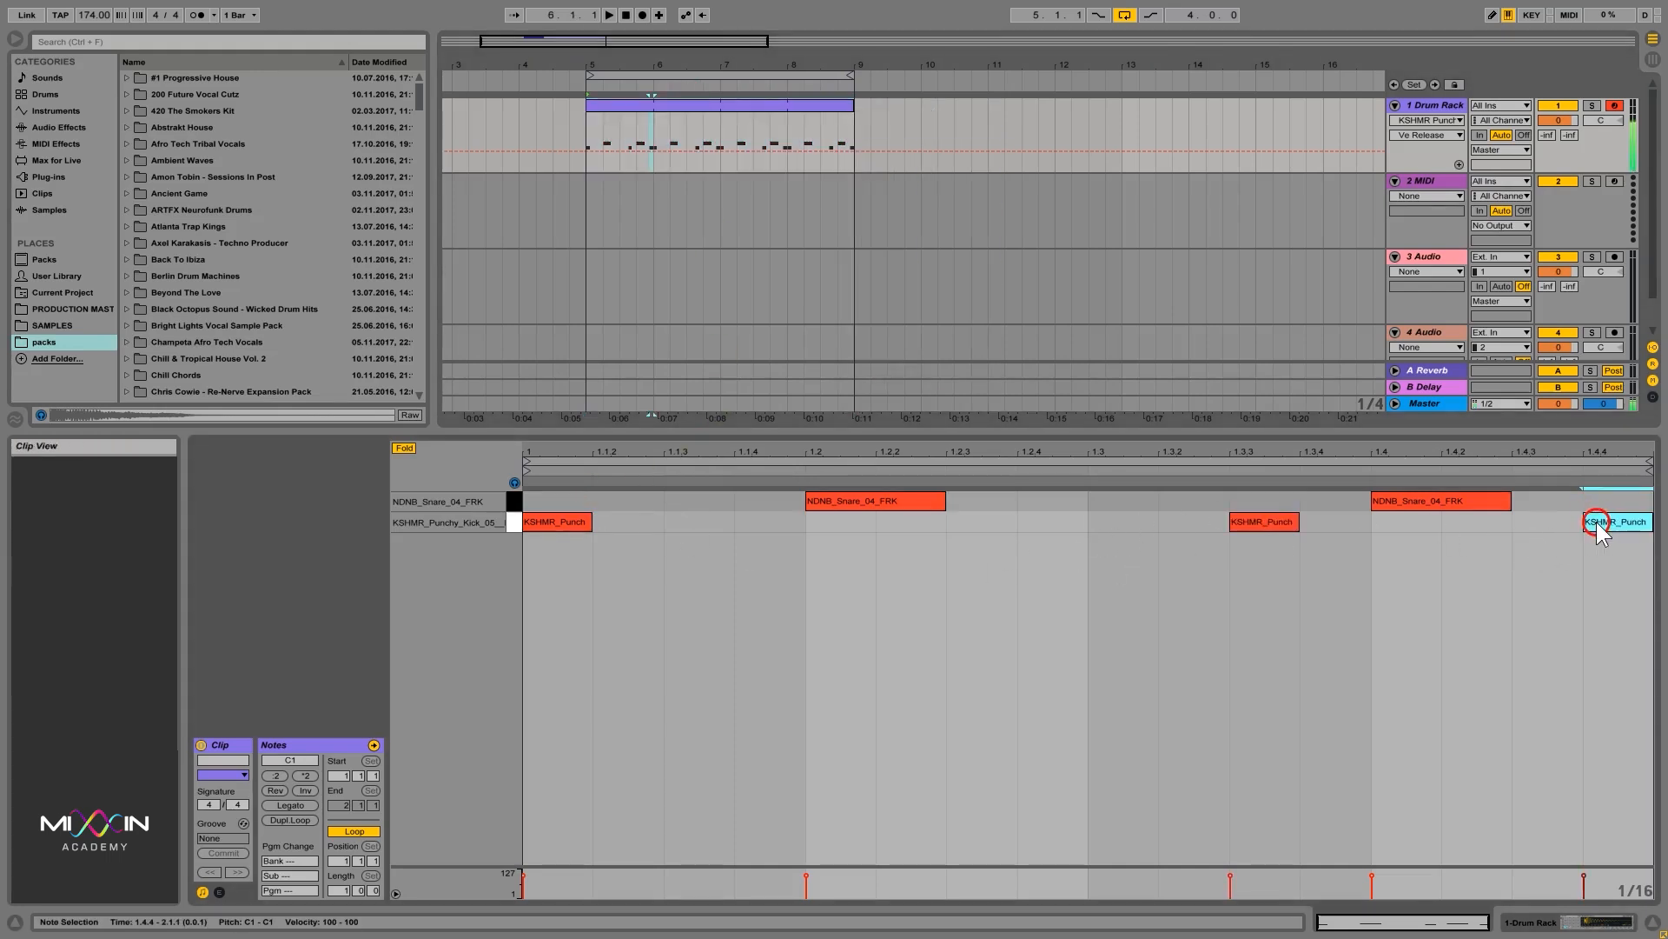
pyautogui.doubleClick(1603, 522)
# Consolidate the looped drum clip from bar 5 to bar 9 into one four-bar clip
pyautogui.click(702, 106)
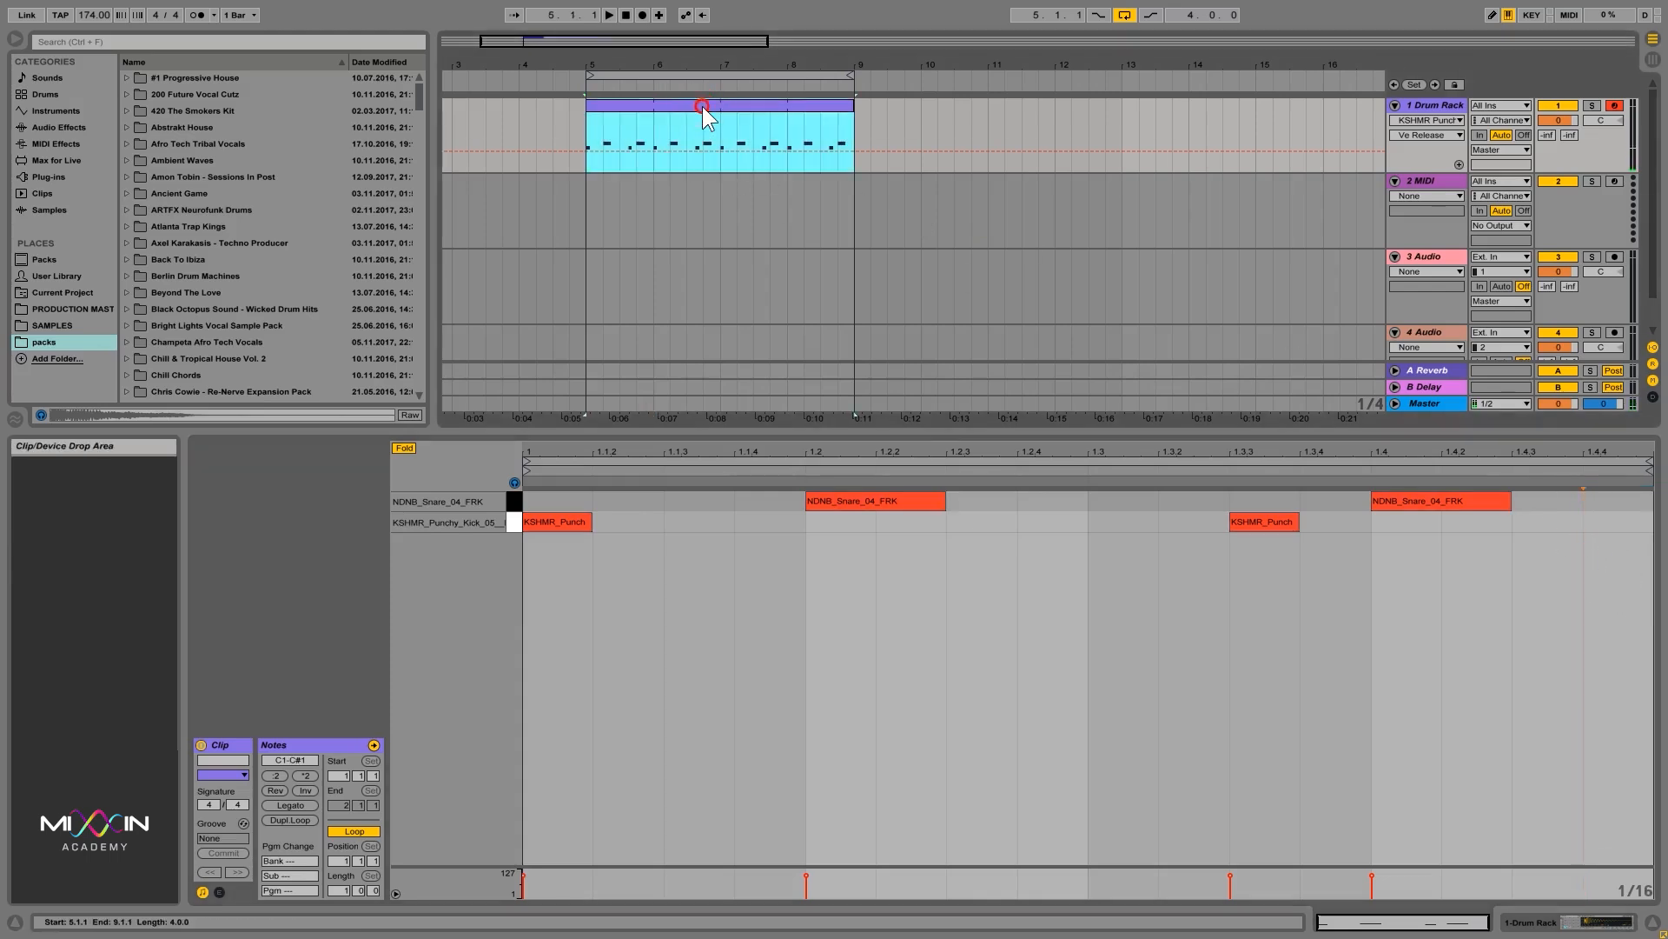
pyautogui.rightClick(702, 107)
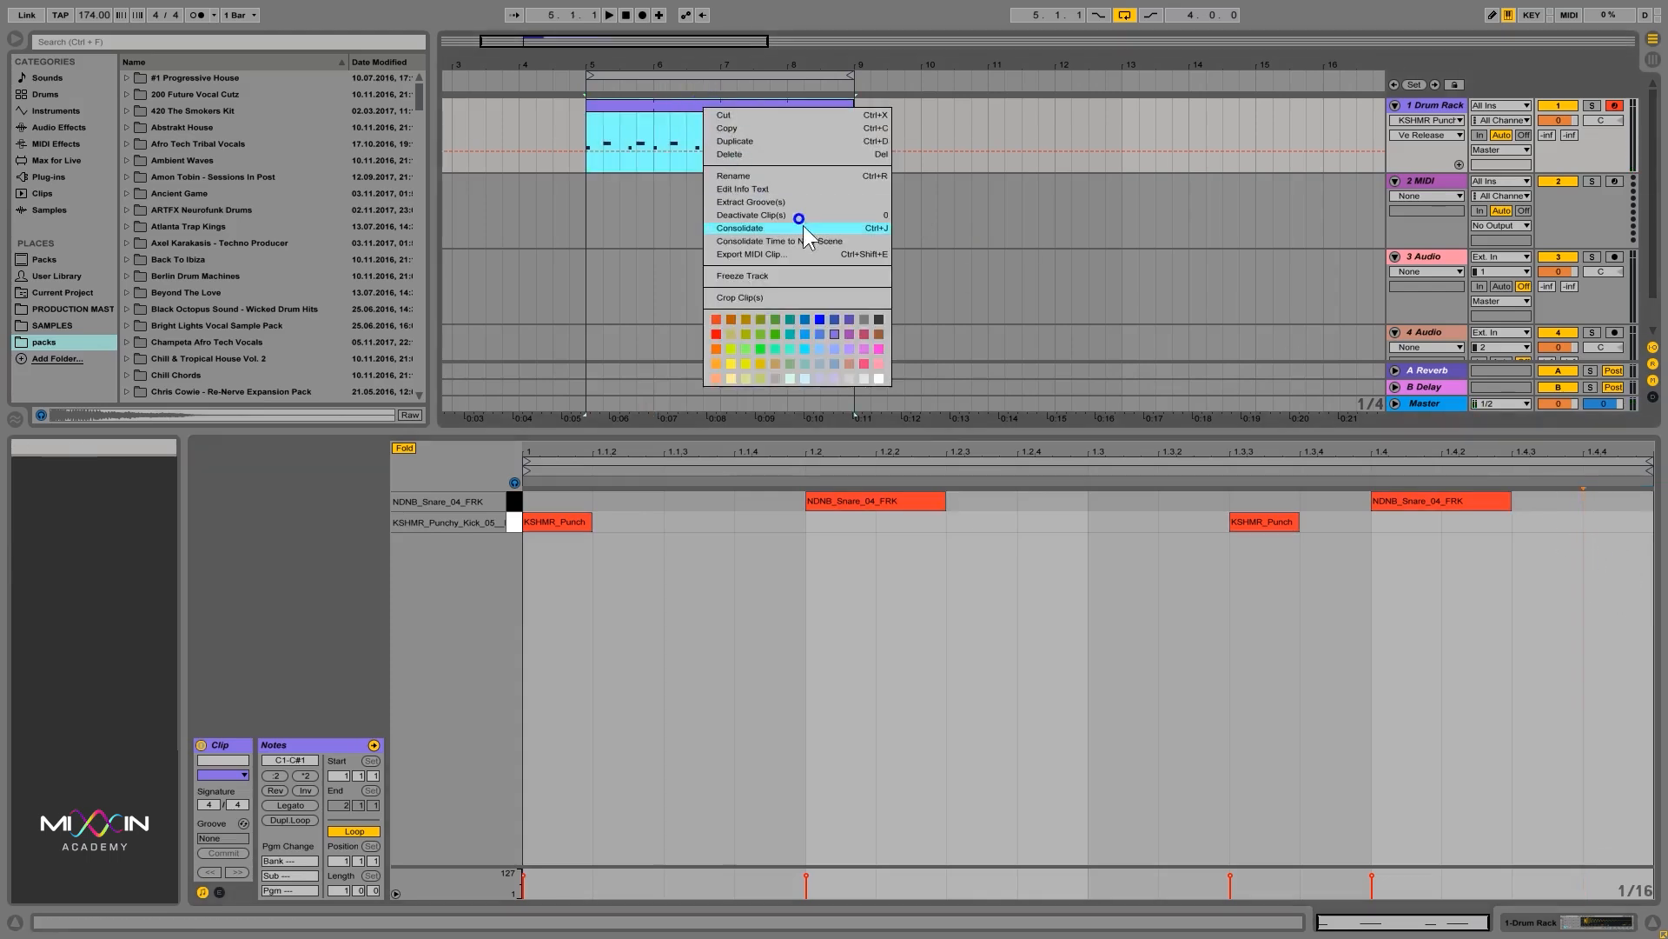
pyautogui.click(845, 227)
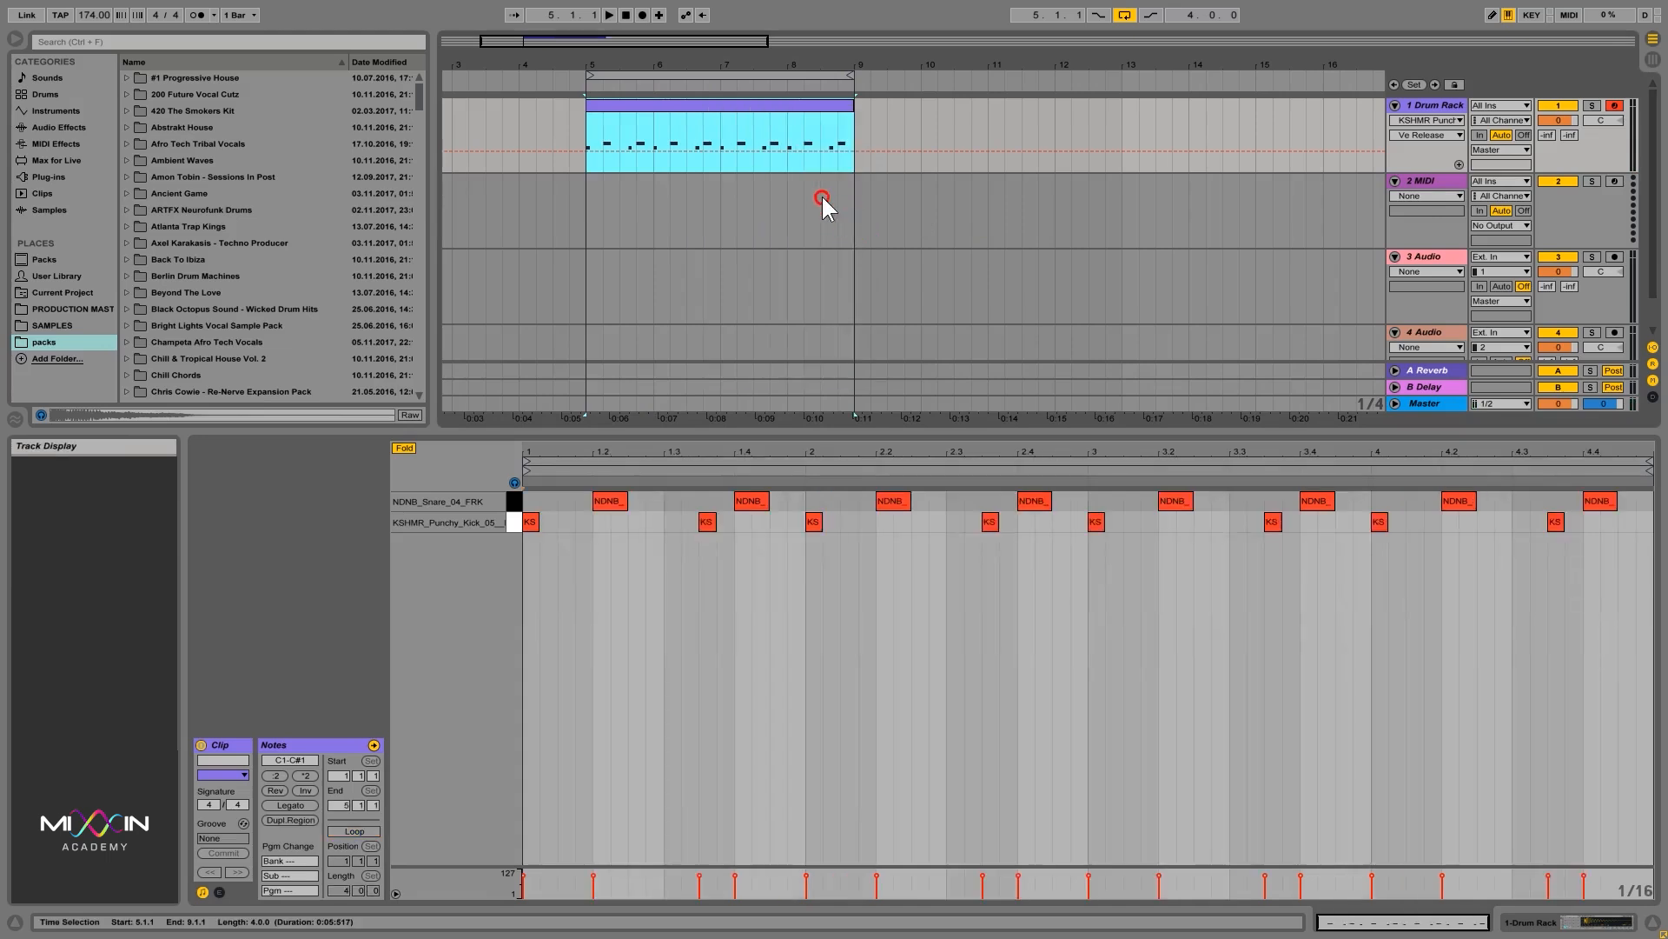
# Add a snare note at 4.4.3 and move the kick at 3.1.1 to 3.1.3
pyautogui.click(1548, 558)
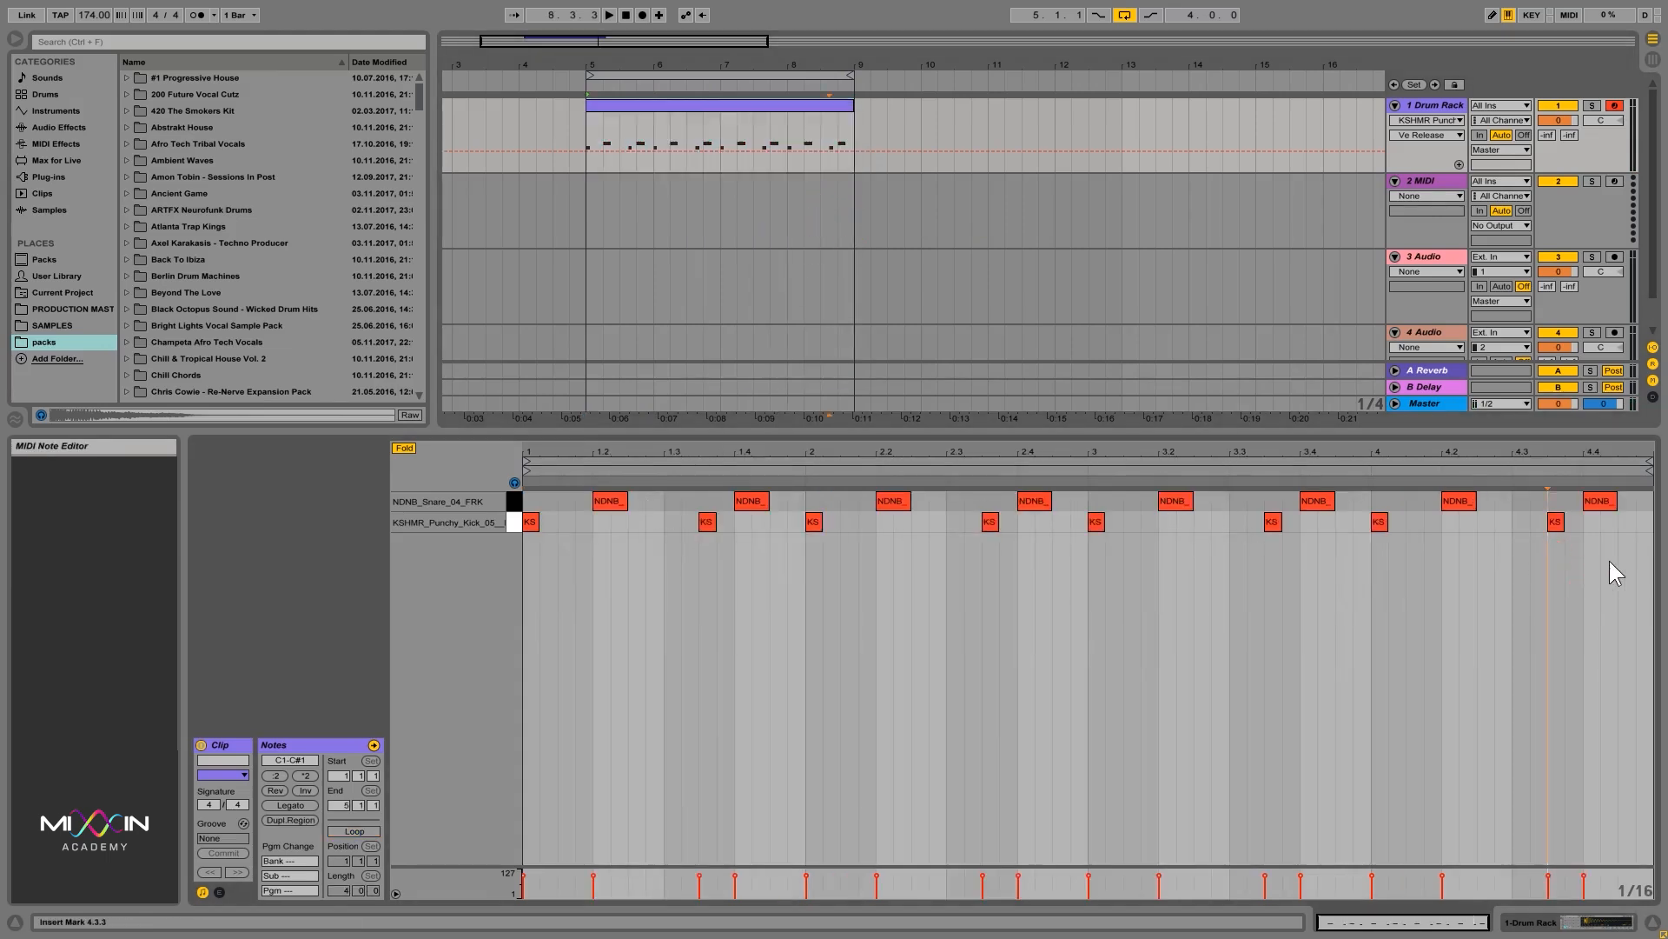
pyautogui.doubleClick(1629, 502)
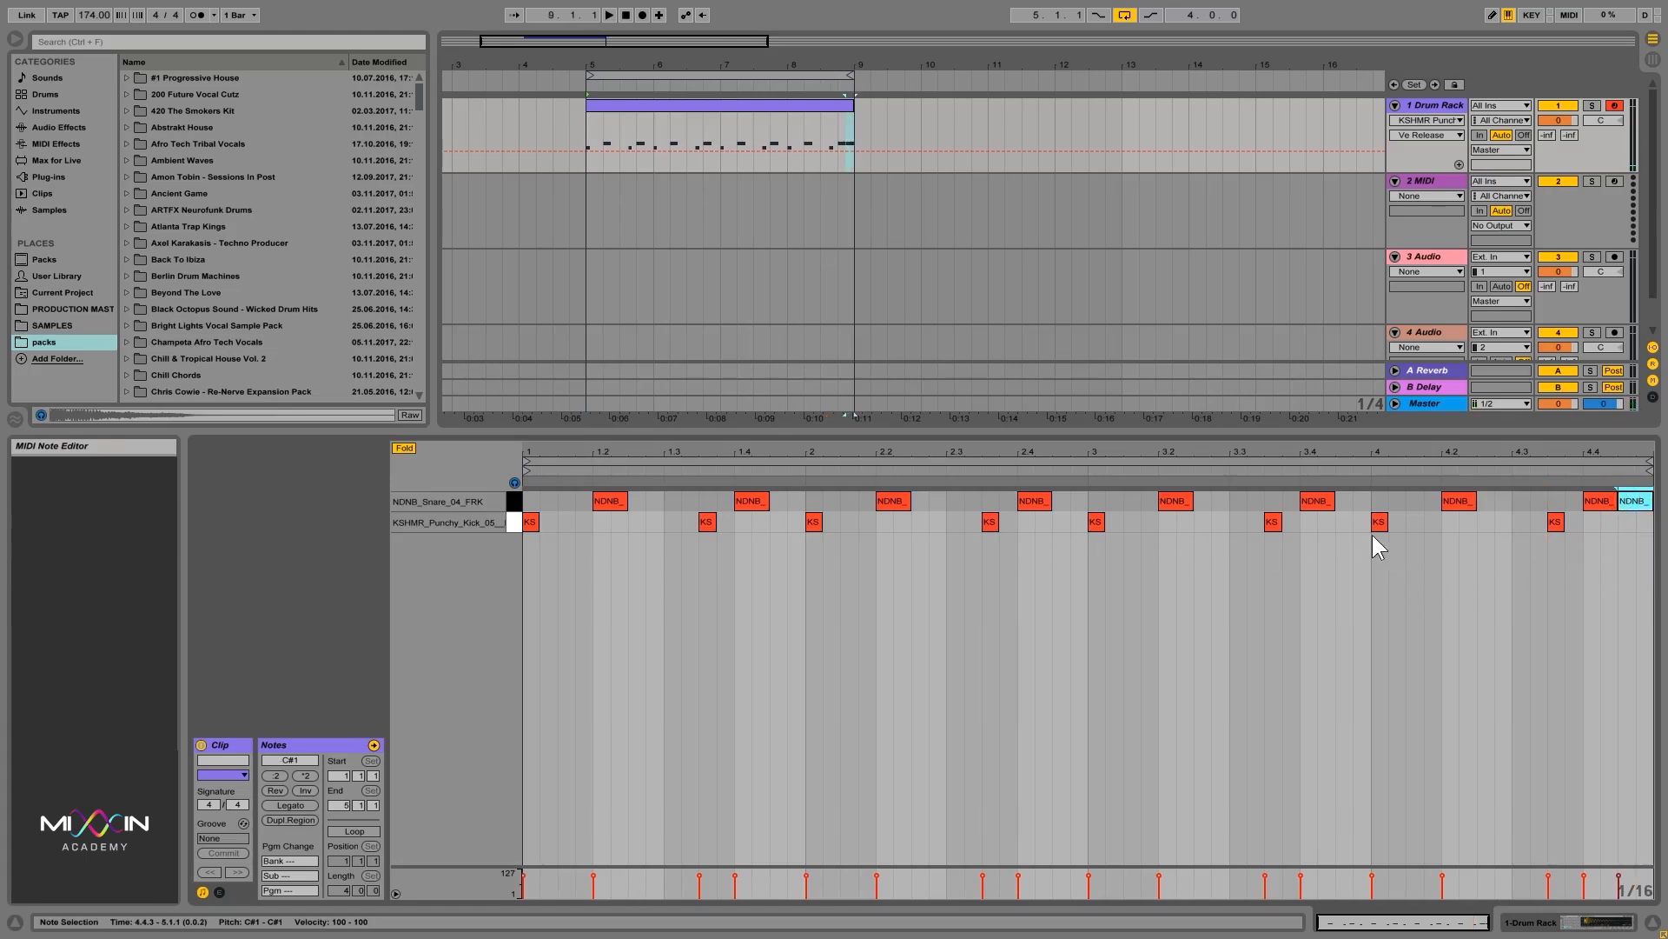
pyautogui.moveTo(1097, 523); pyautogui.dragTo(1131, 522)
# Try an extra kick at 2.4.4, play the pattern, and delete that kick
pyautogui.doubleClick(1077, 521)
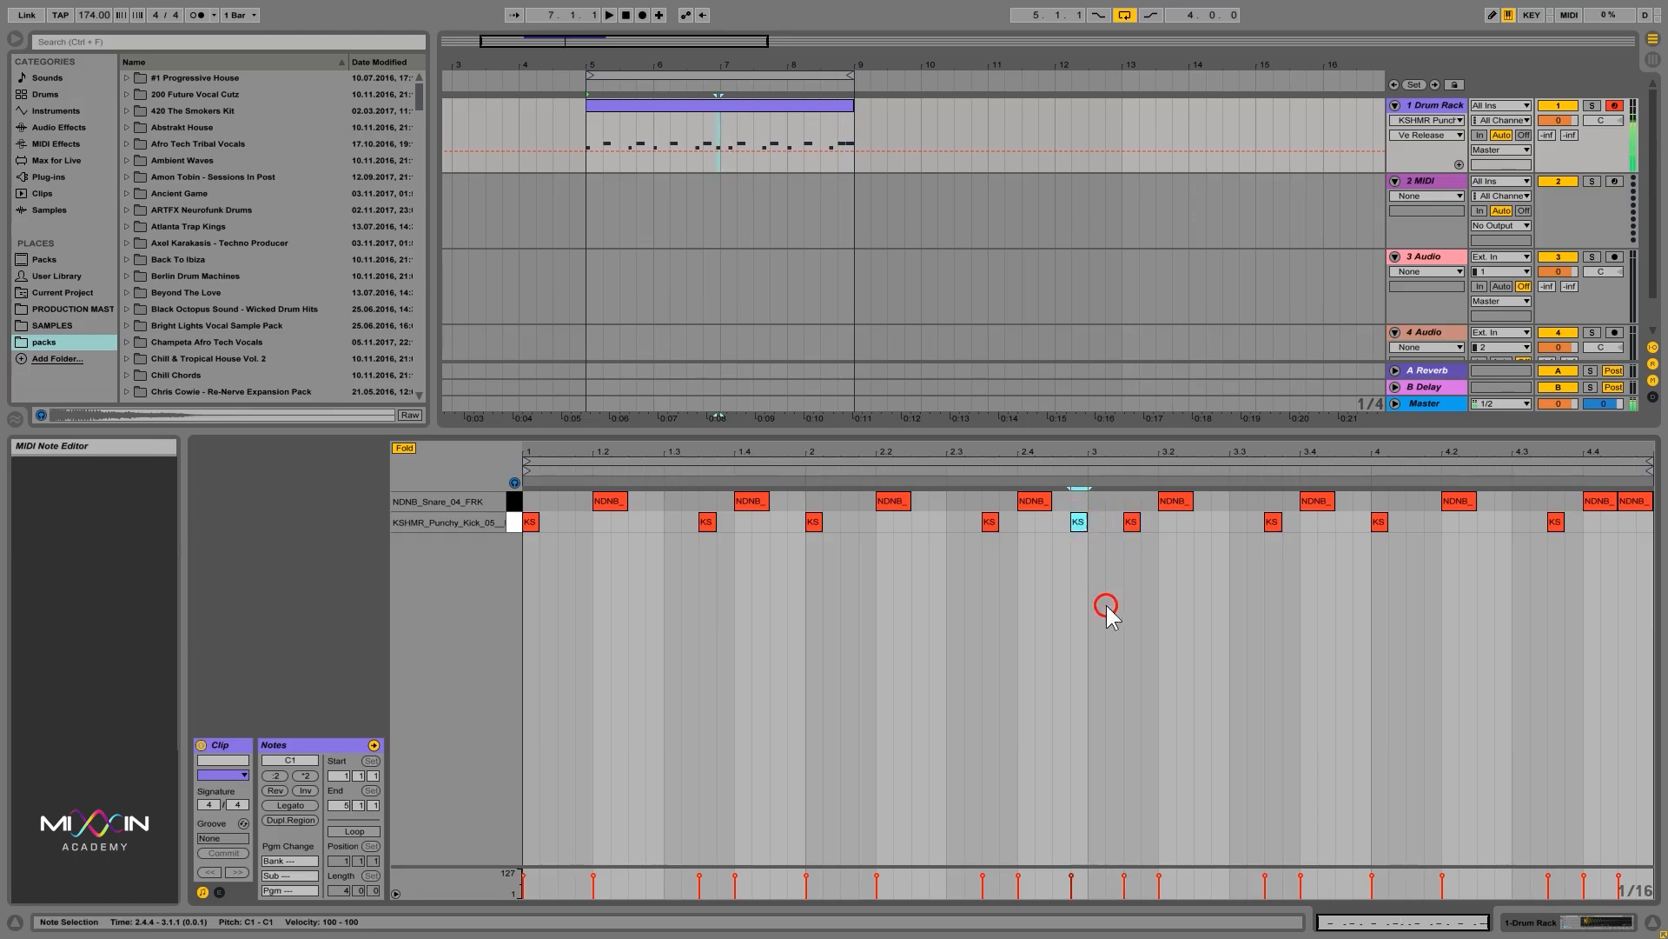
pyautogui.press('space')
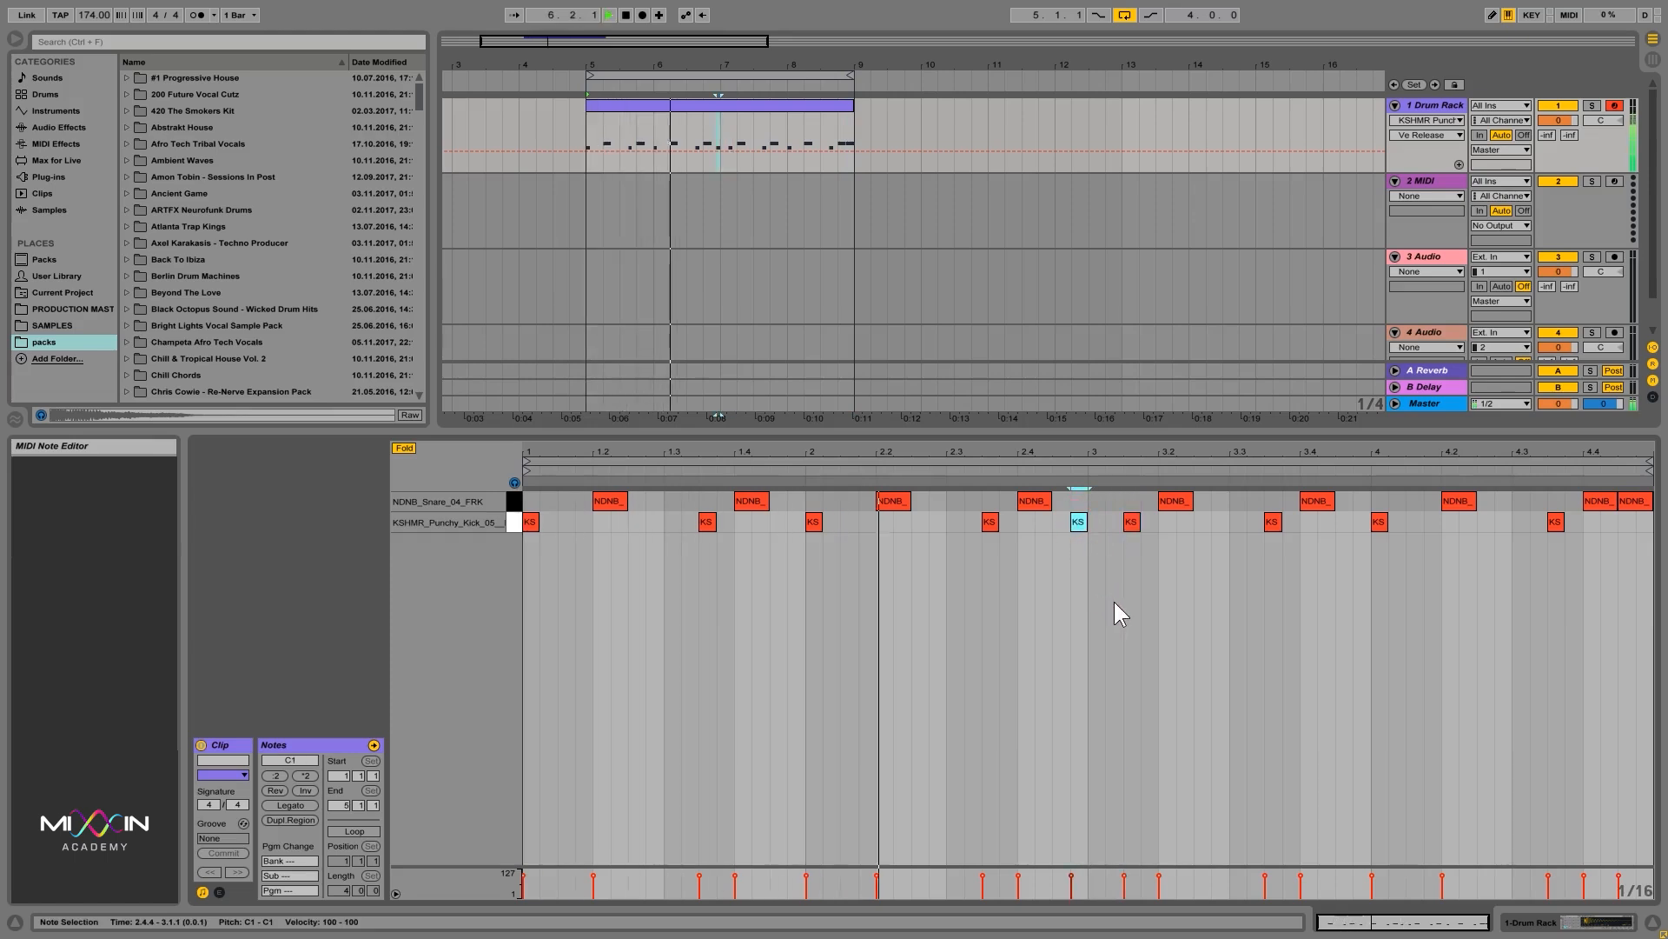
pyautogui.doubleClick(1080, 524)
pyautogui.press('space')
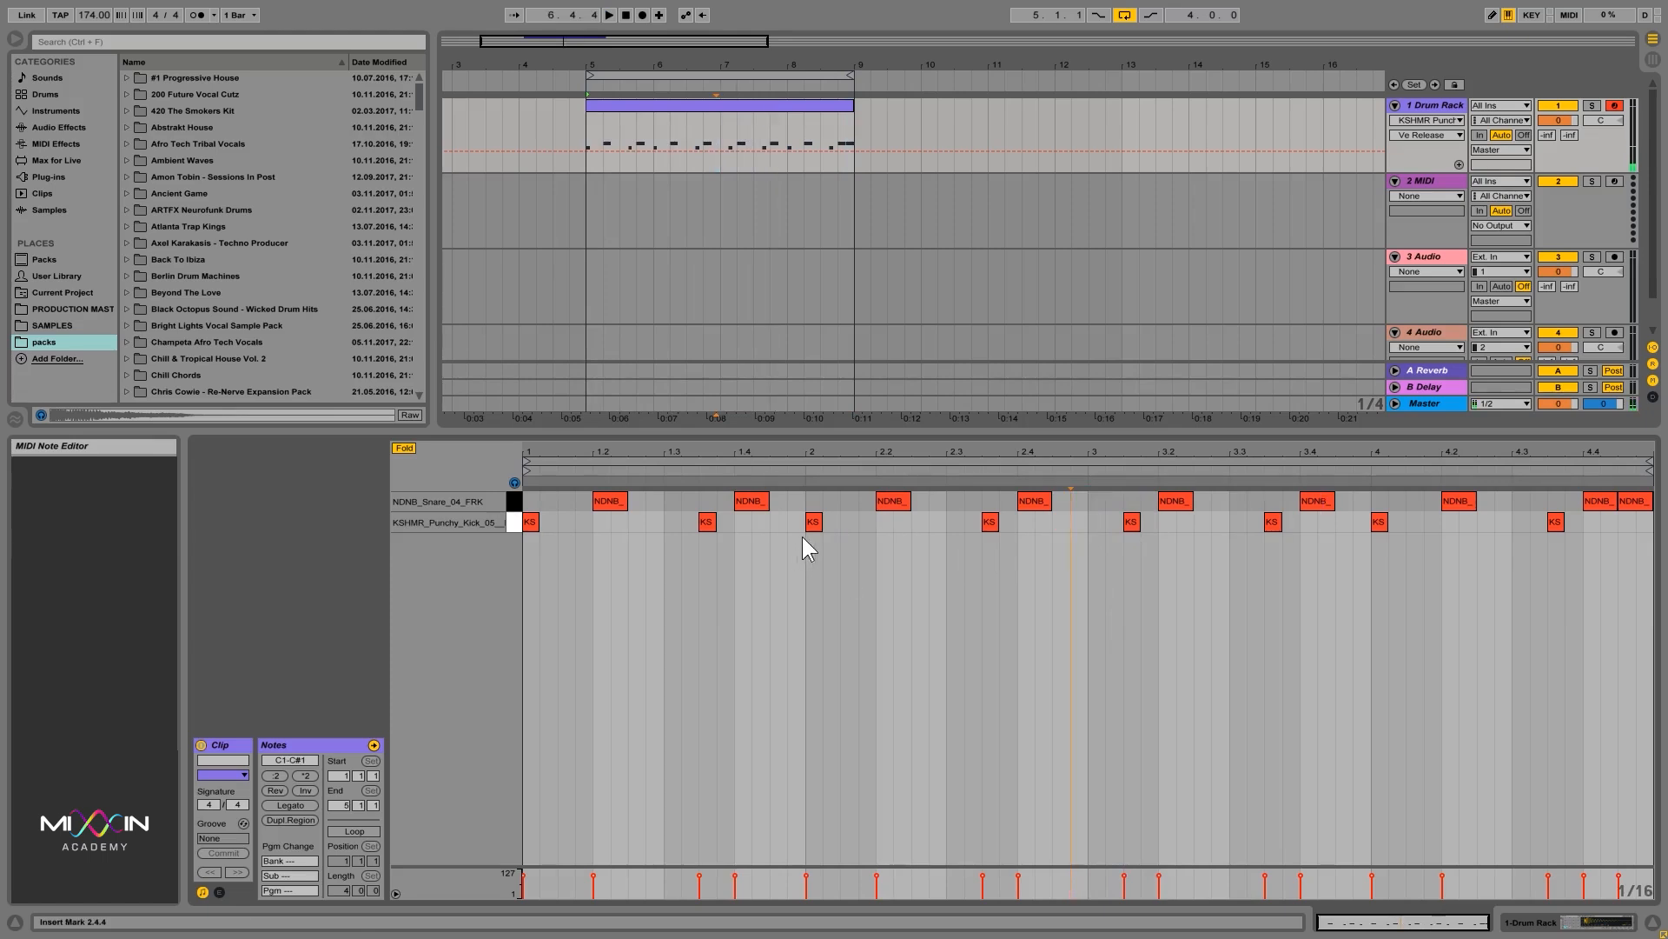
# Move the opening kicks of bars 2, 3 and 4 to 2.1.3, 3.1.1 and 4.1.3, and play the pattern
pyautogui.moveTo(810, 522); pyautogui.dragTo(849, 521)
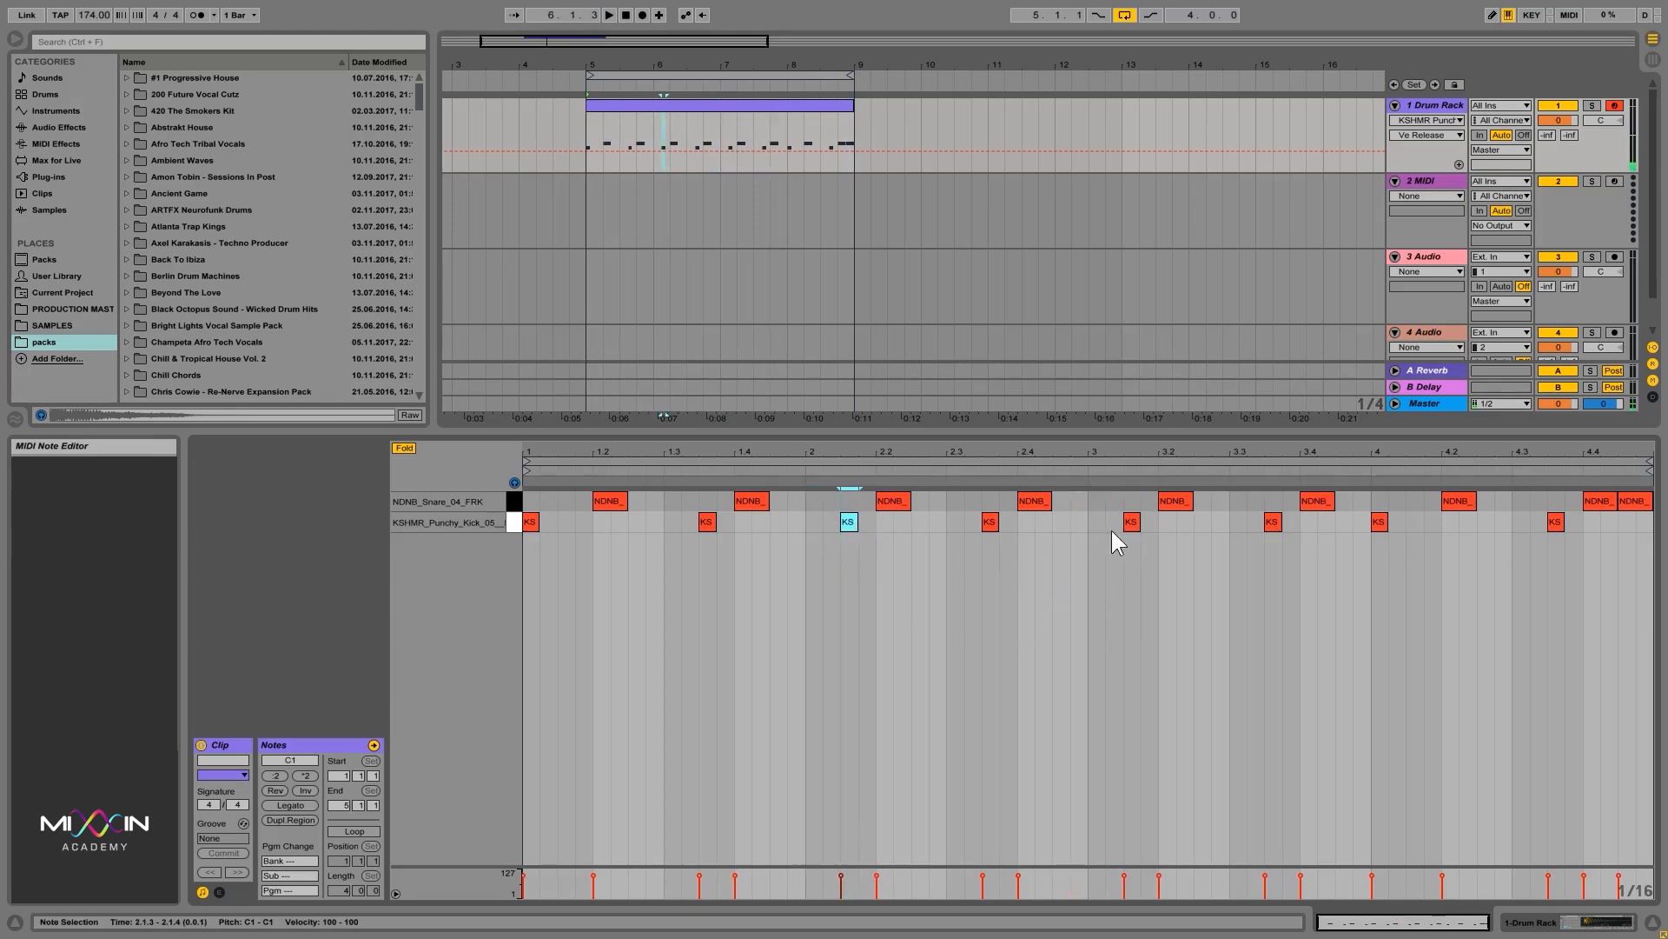
pyautogui.moveTo(1131, 522); pyautogui.dragTo(1102, 524)
pyautogui.click(1119, 584)
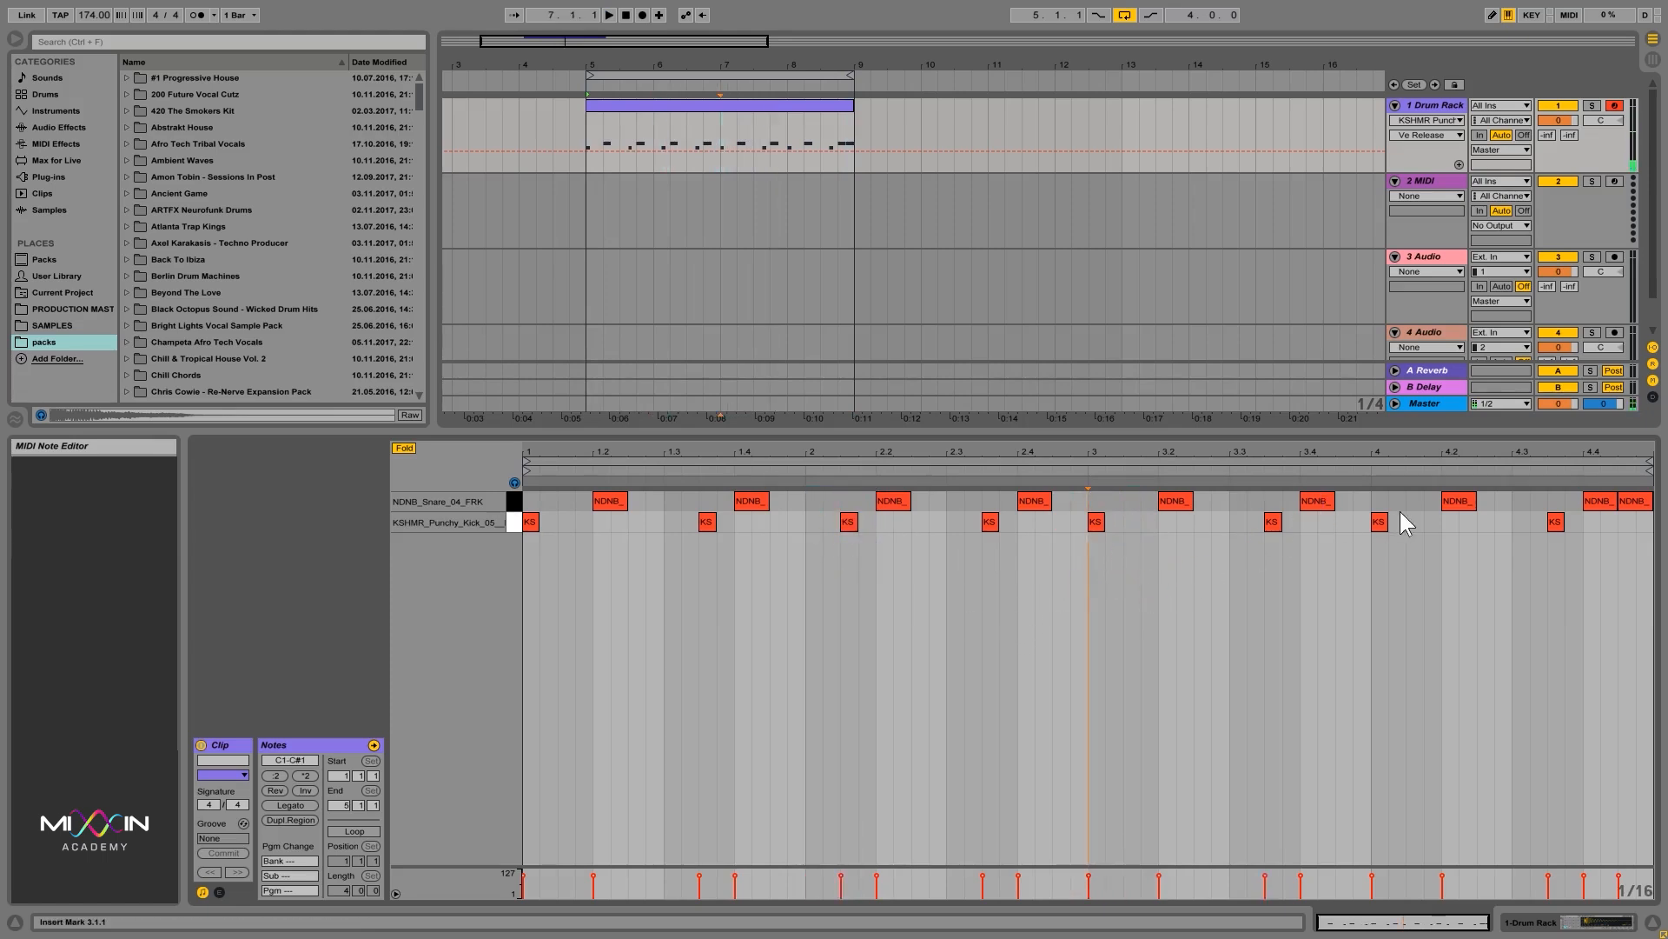
pyautogui.moveTo(1383, 524); pyautogui.dragTo(1419, 524)
pyautogui.click(1405, 600)
pyautogui.press('space')
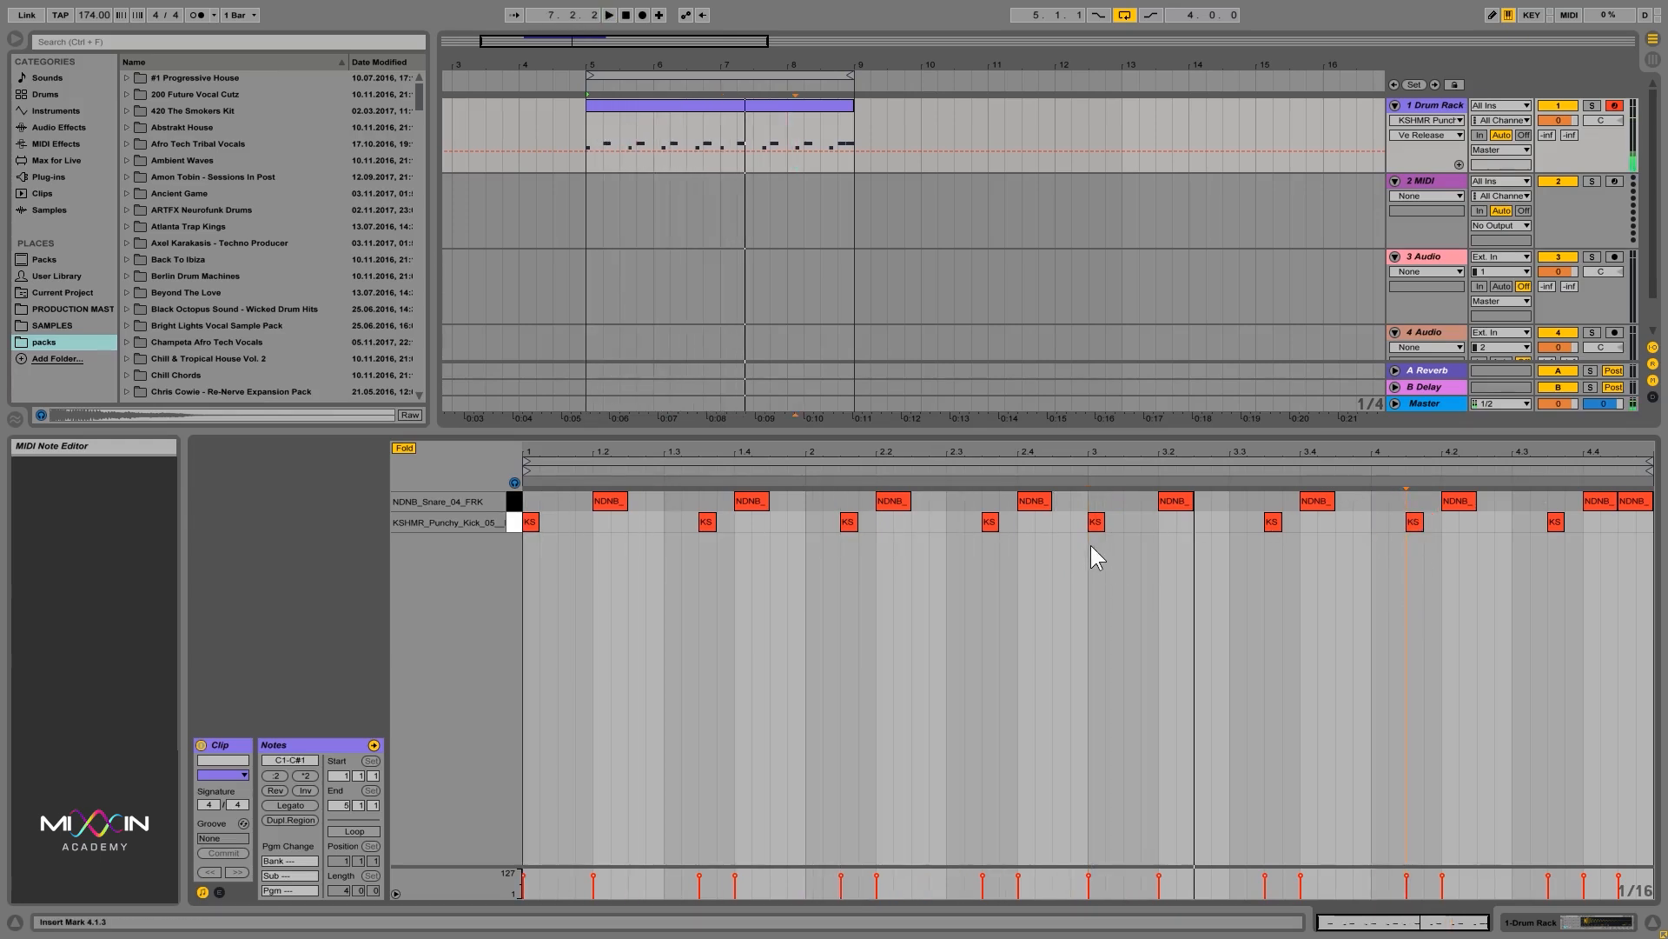
# Add a kick at 2.4.3, shorten the final snare to one sixteenth starting at 4.4.4, and play the result
pyautogui.doubleClick(1061, 521)
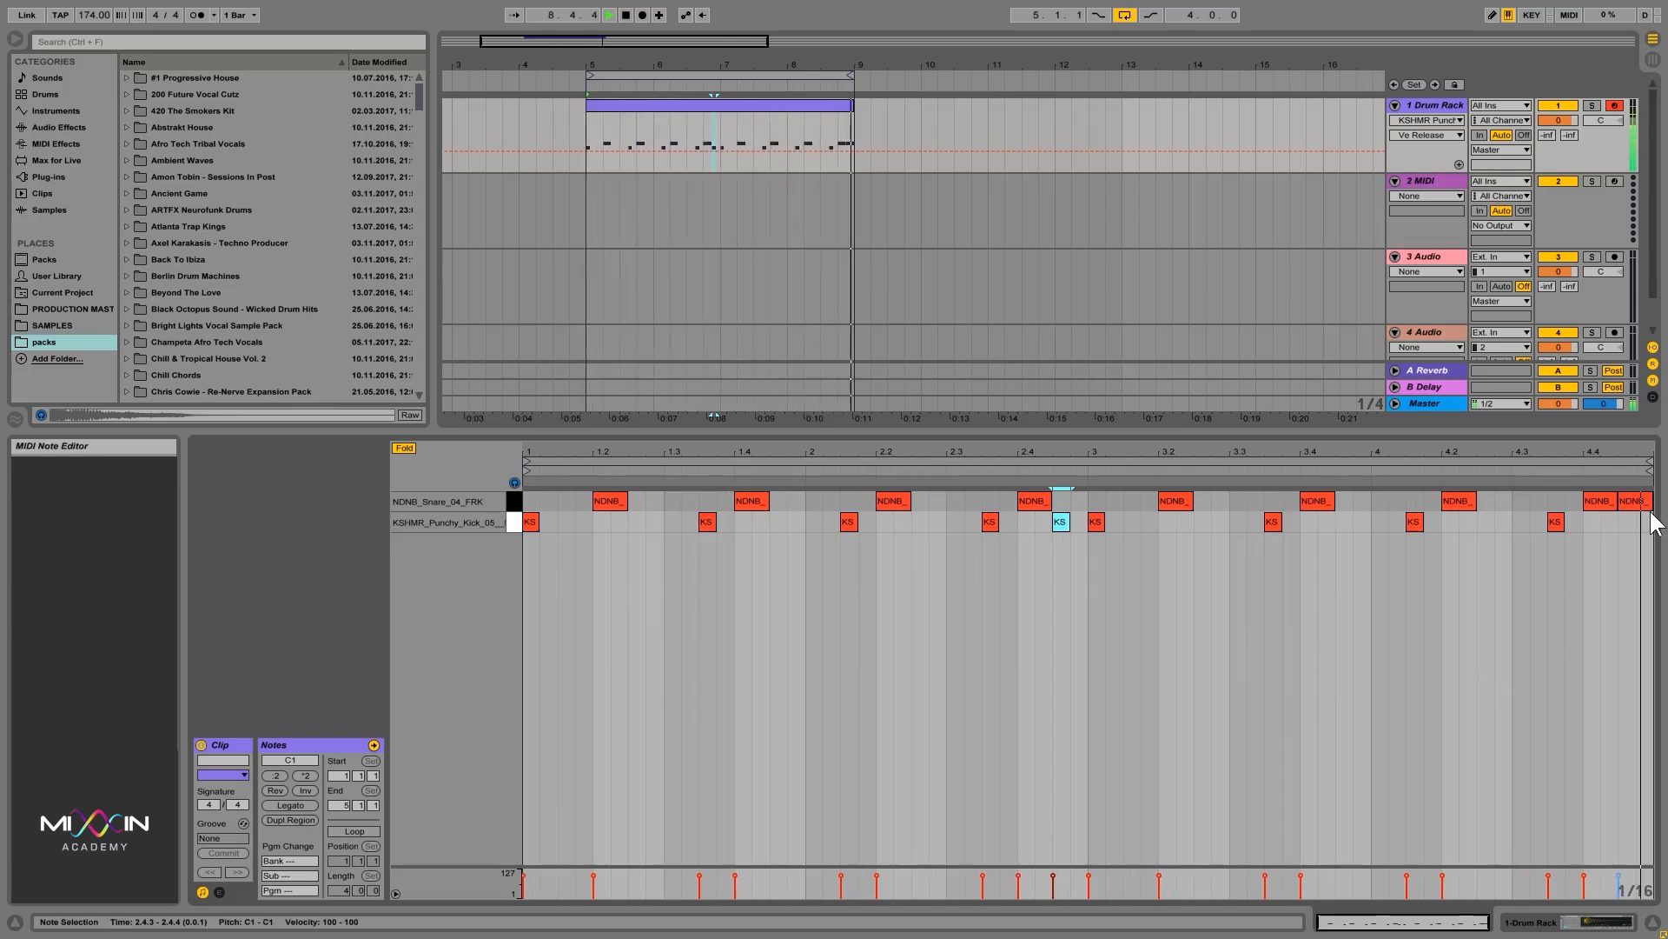
pyautogui.press('space')
pyautogui.moveTo(1651, 503); pyautogui.dragTo(1644, 503)
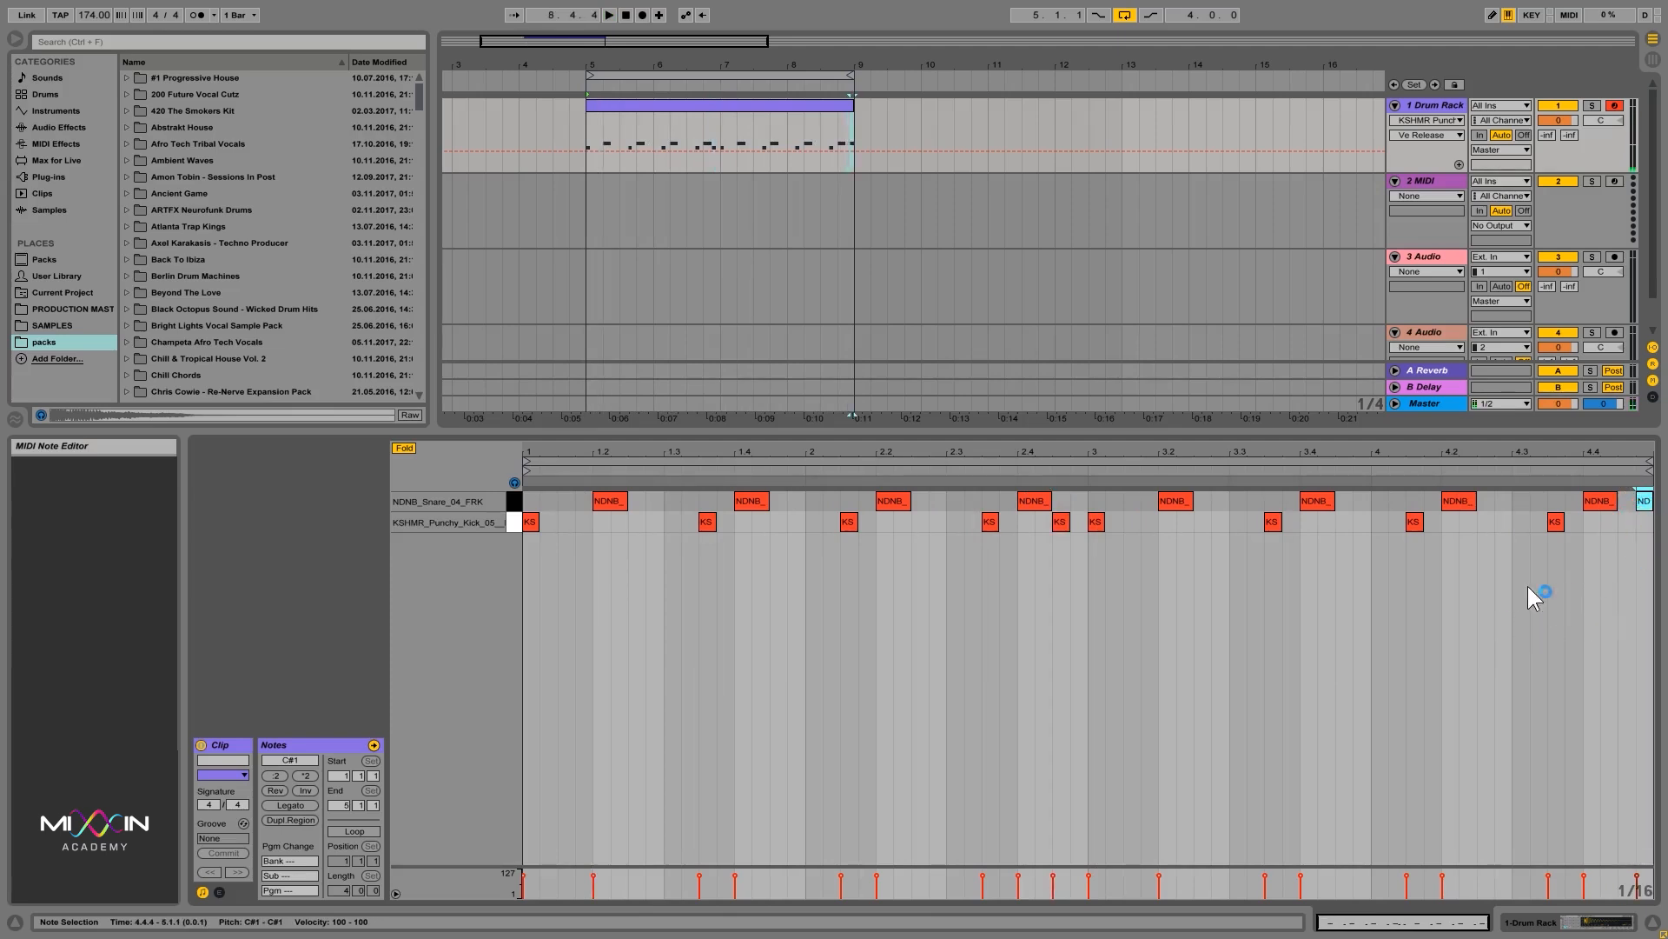
pyautogui.press('space')
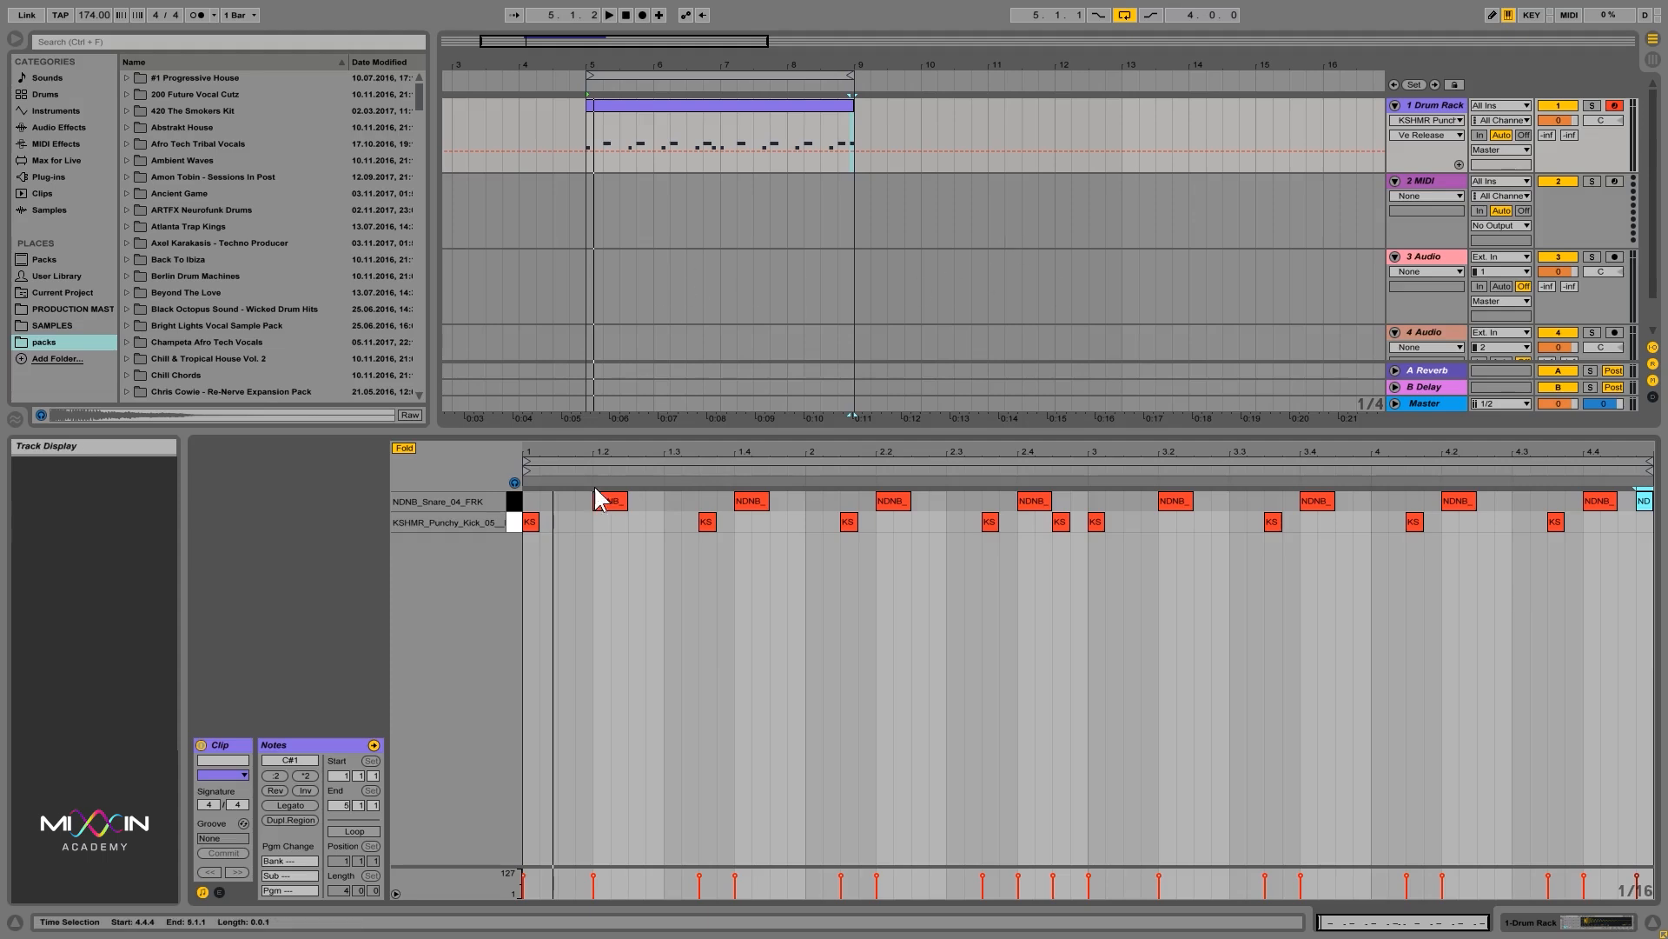
# Show the Drum Rack, search the samples for "hat", and open the Hi_Hats_Closed folder in Sounds of KSHMR Vol. 1
pyautogui.click(1529, 922)
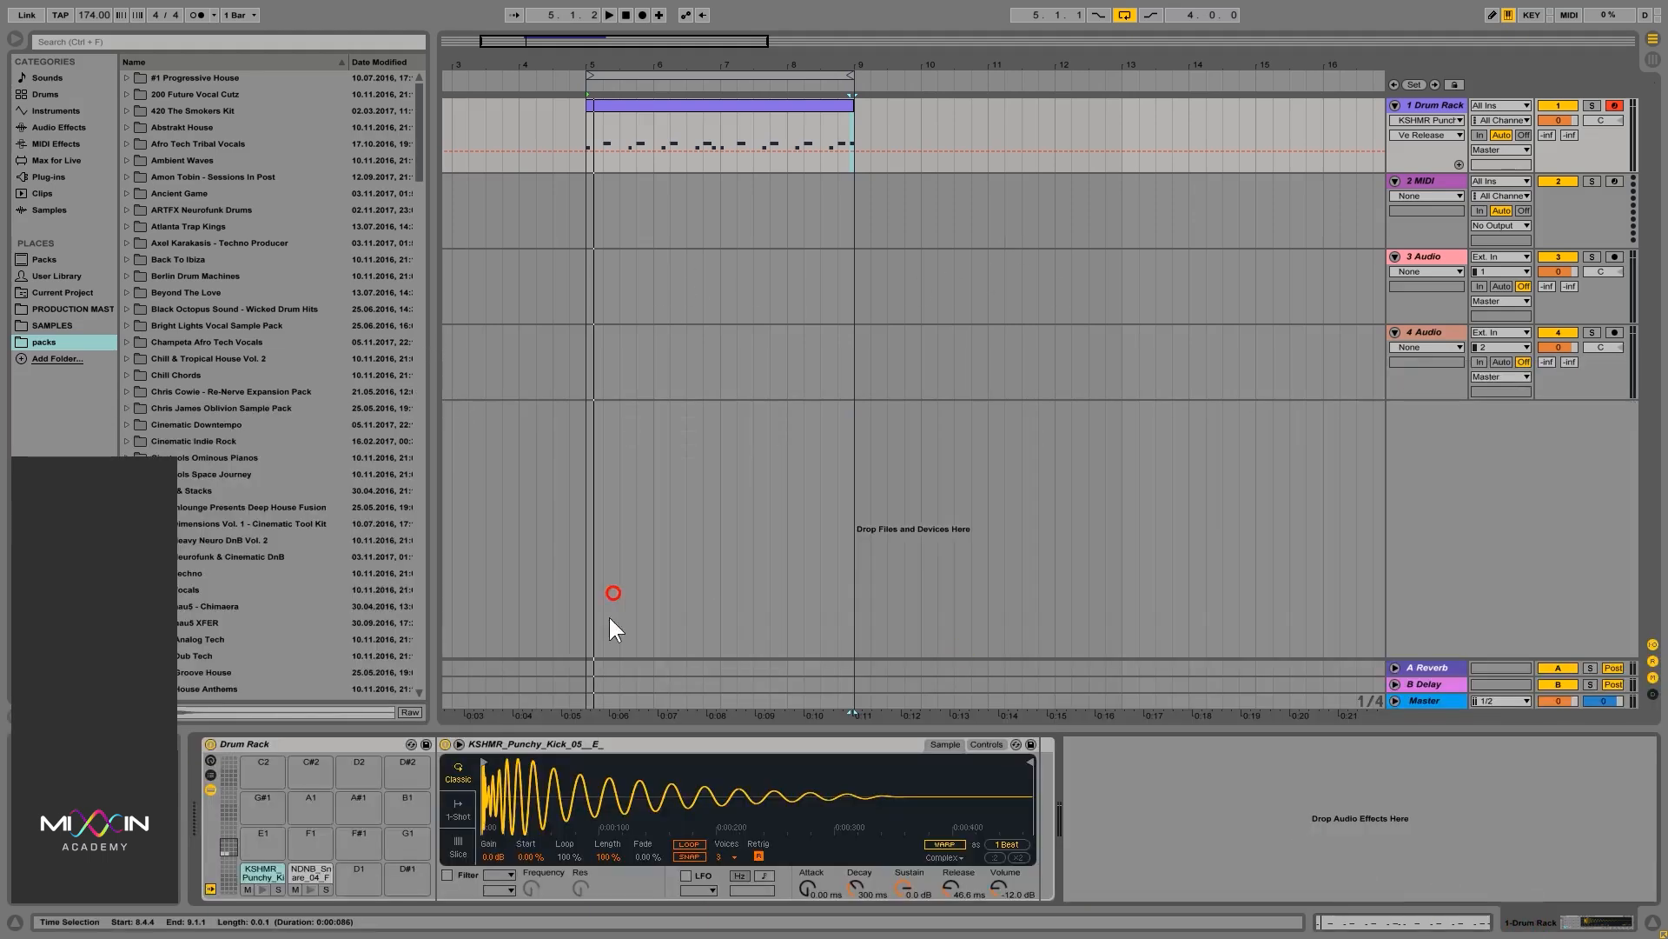
pyautogui.click(244, 40)
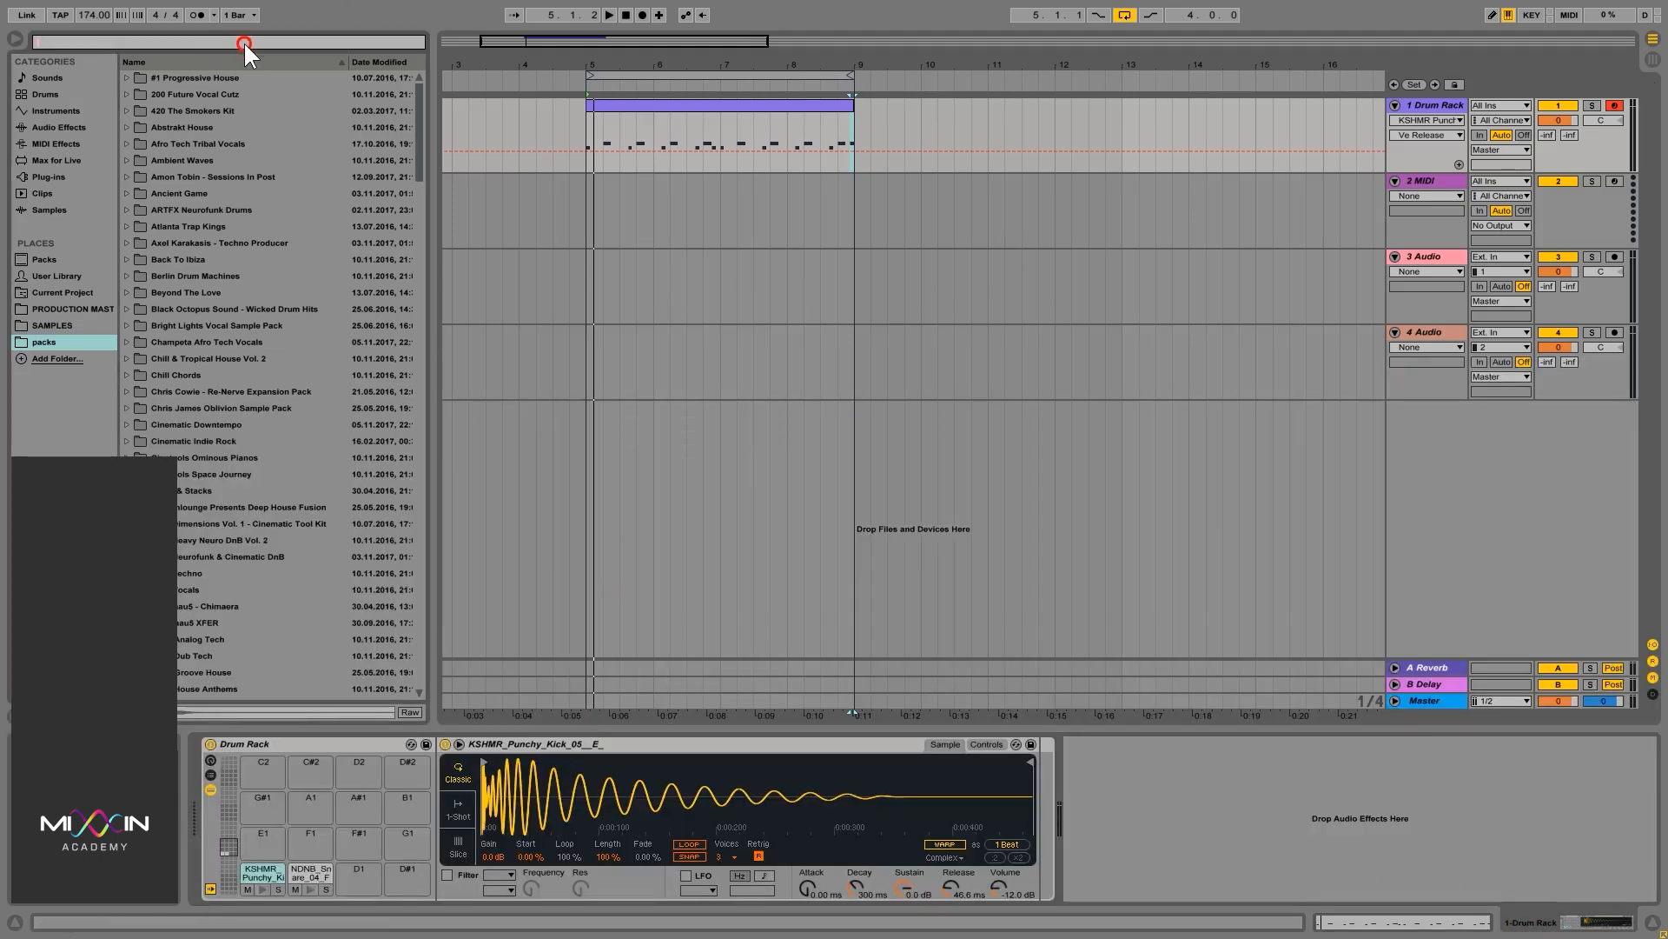
pyautogui.write('hal')
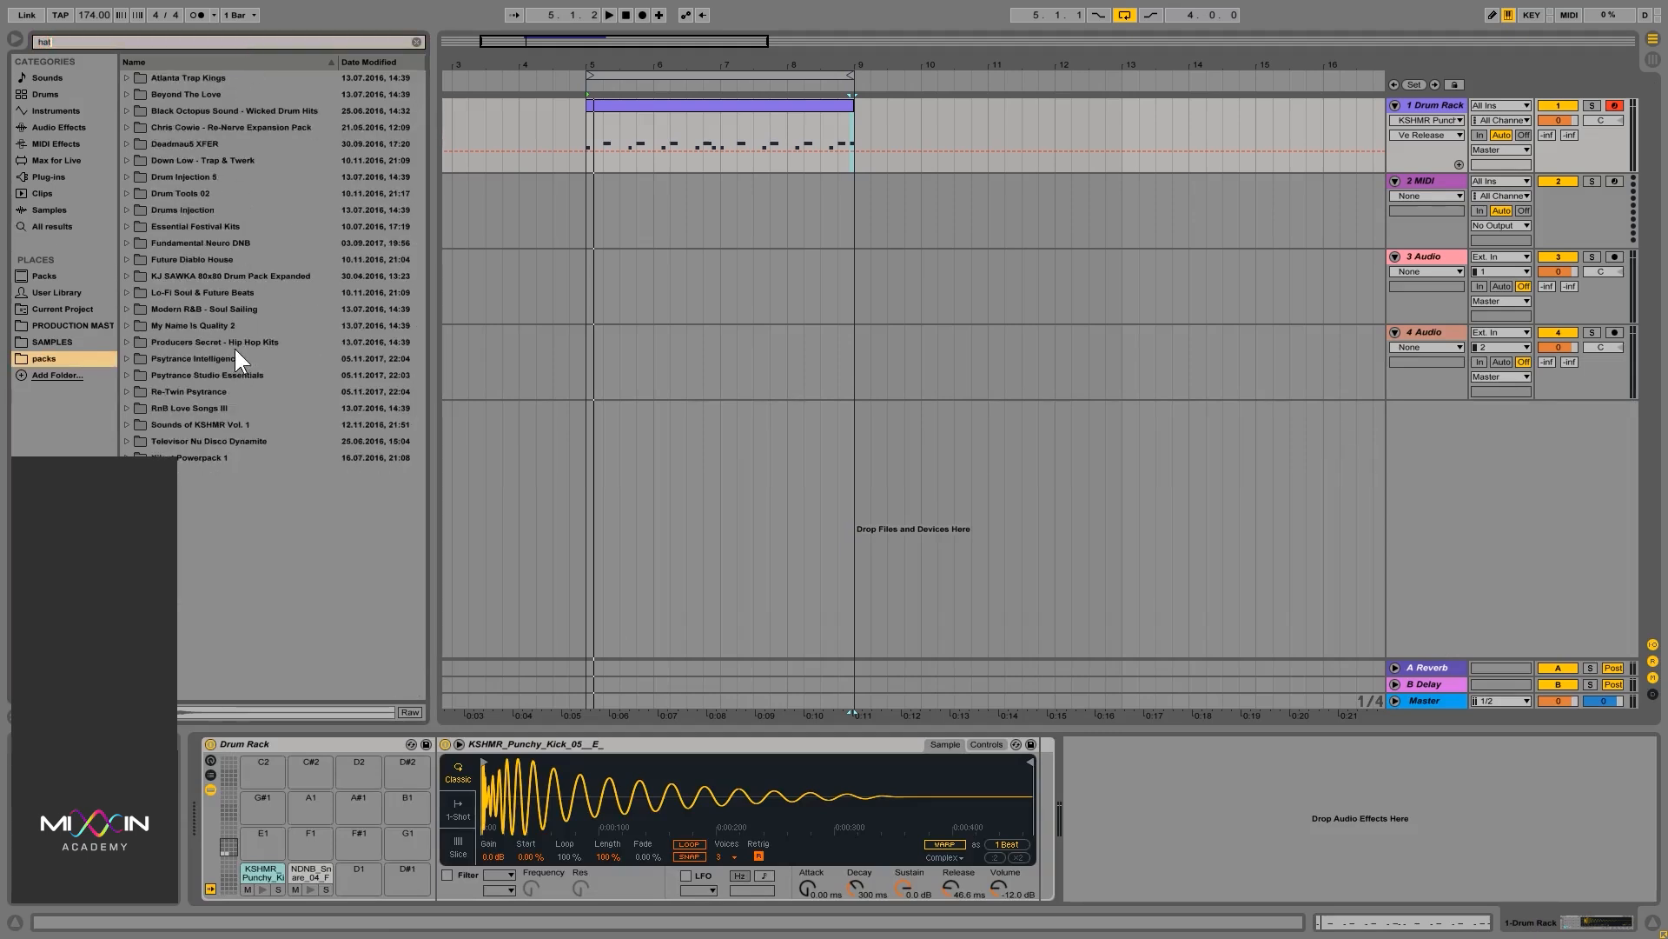
pyautogui.click(261, 425)
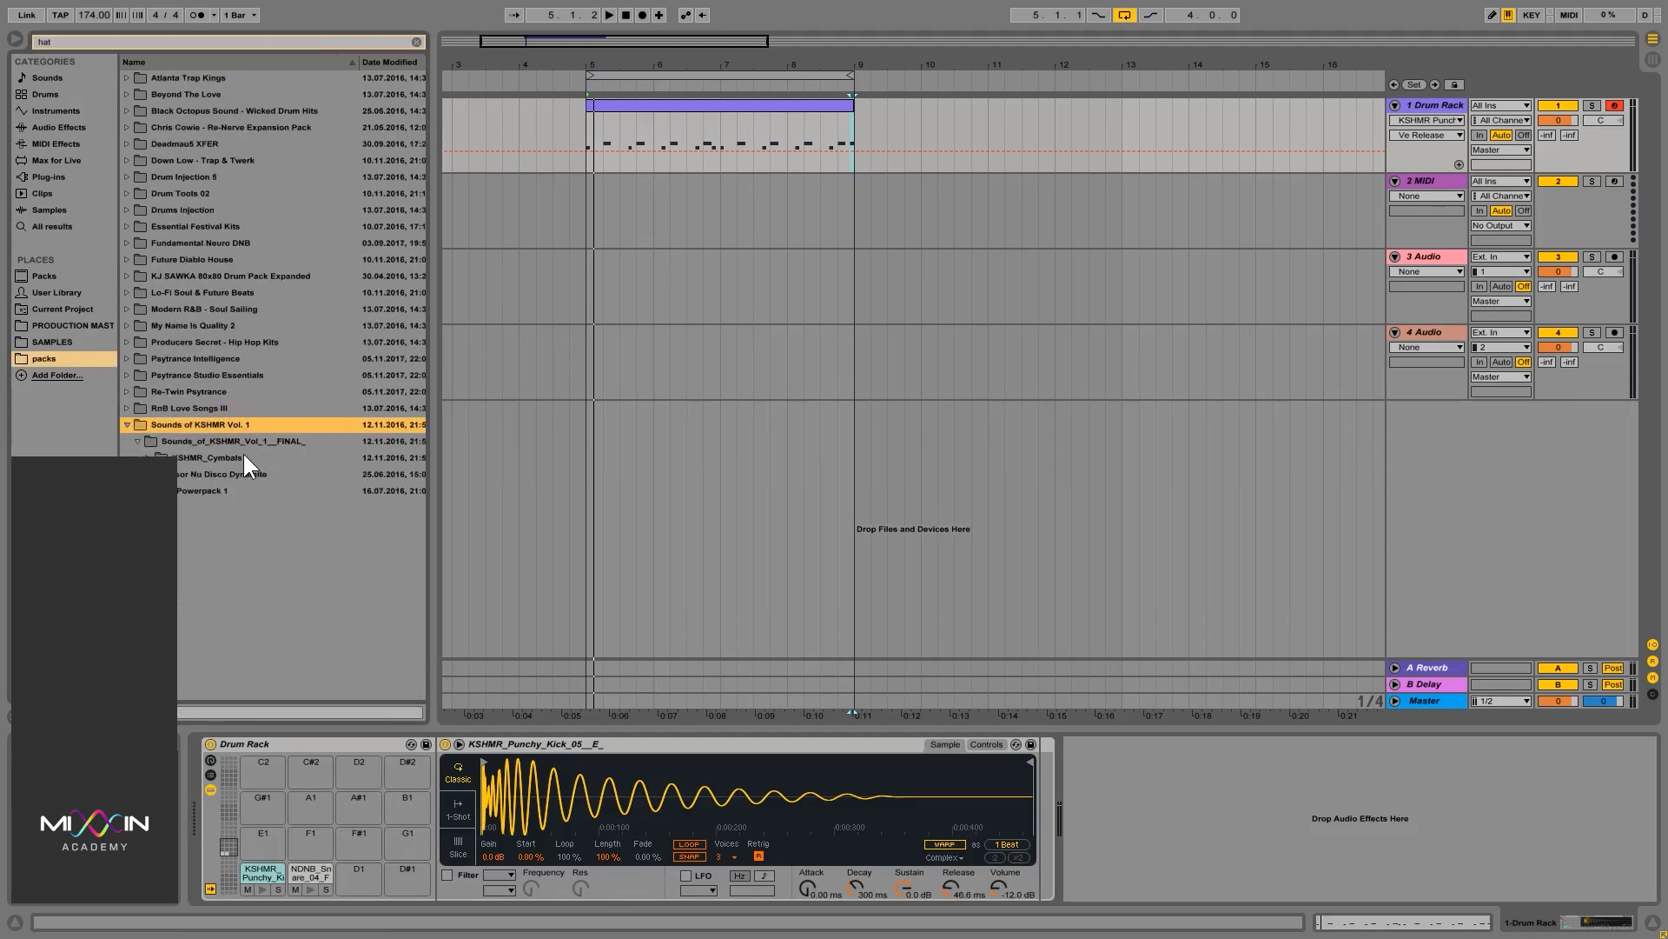
pyautogui.click(243, 455)
pyautogui.click(246, 474)
# Audition and compare the first few KSHMR closed hi-hat samples
pyautogui.click(278, 508)
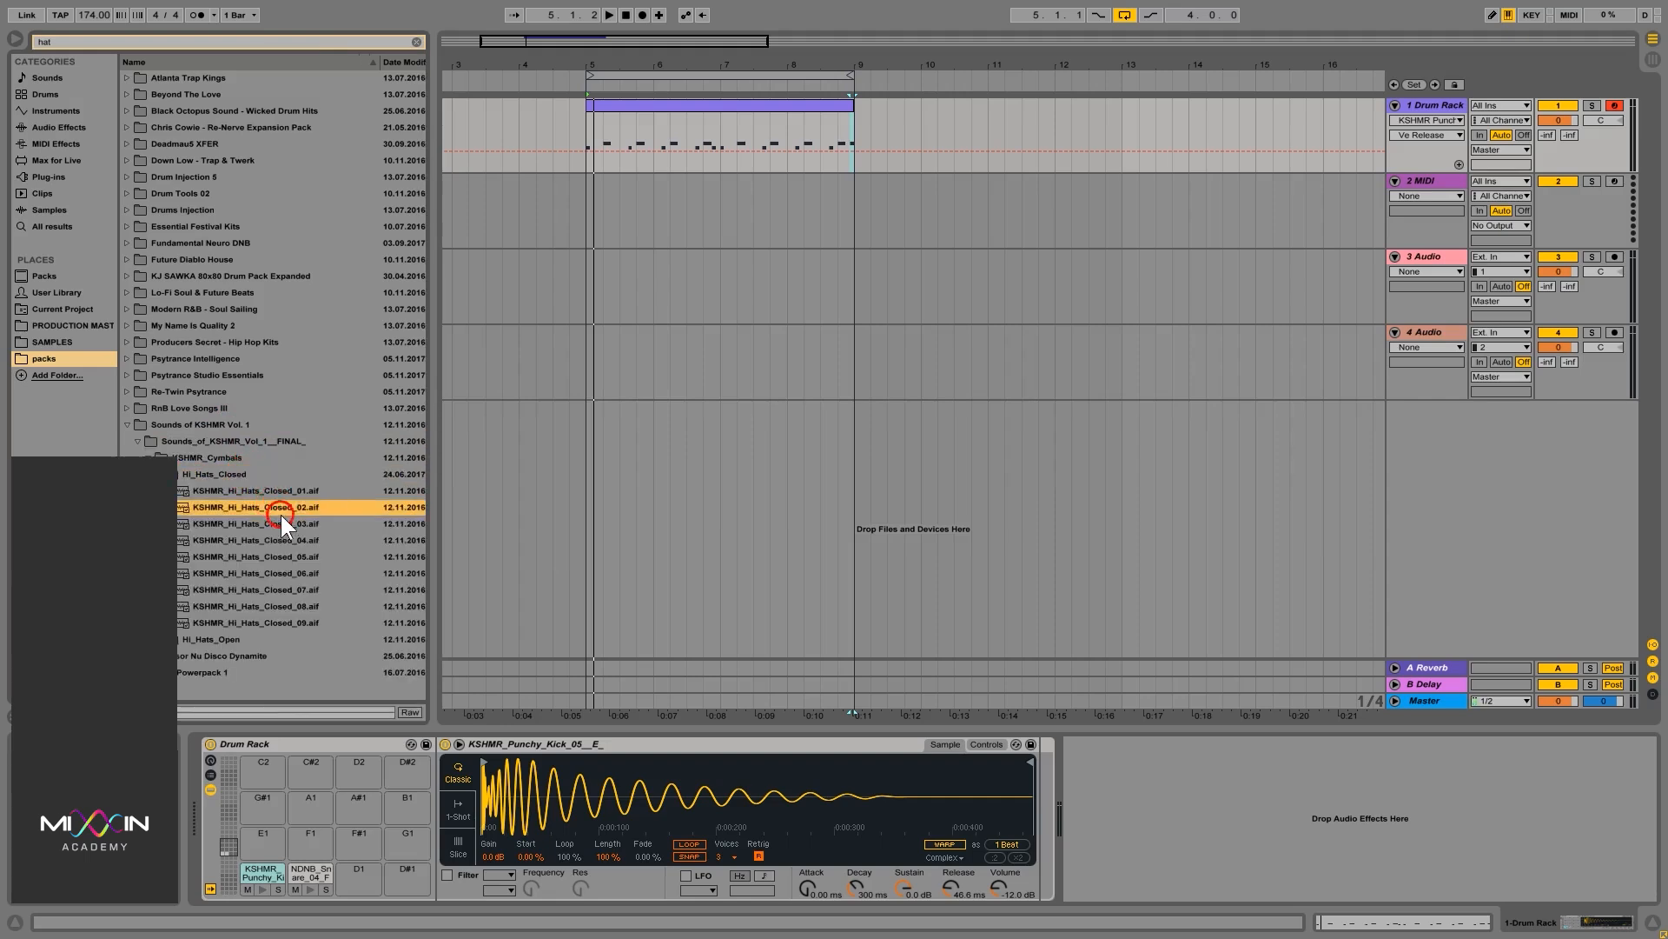
pyautogui.click(278, 524)
pyautogui.click(277, 539)
pyautogui.click(270, 506)
pyautogui.click(267, 496)
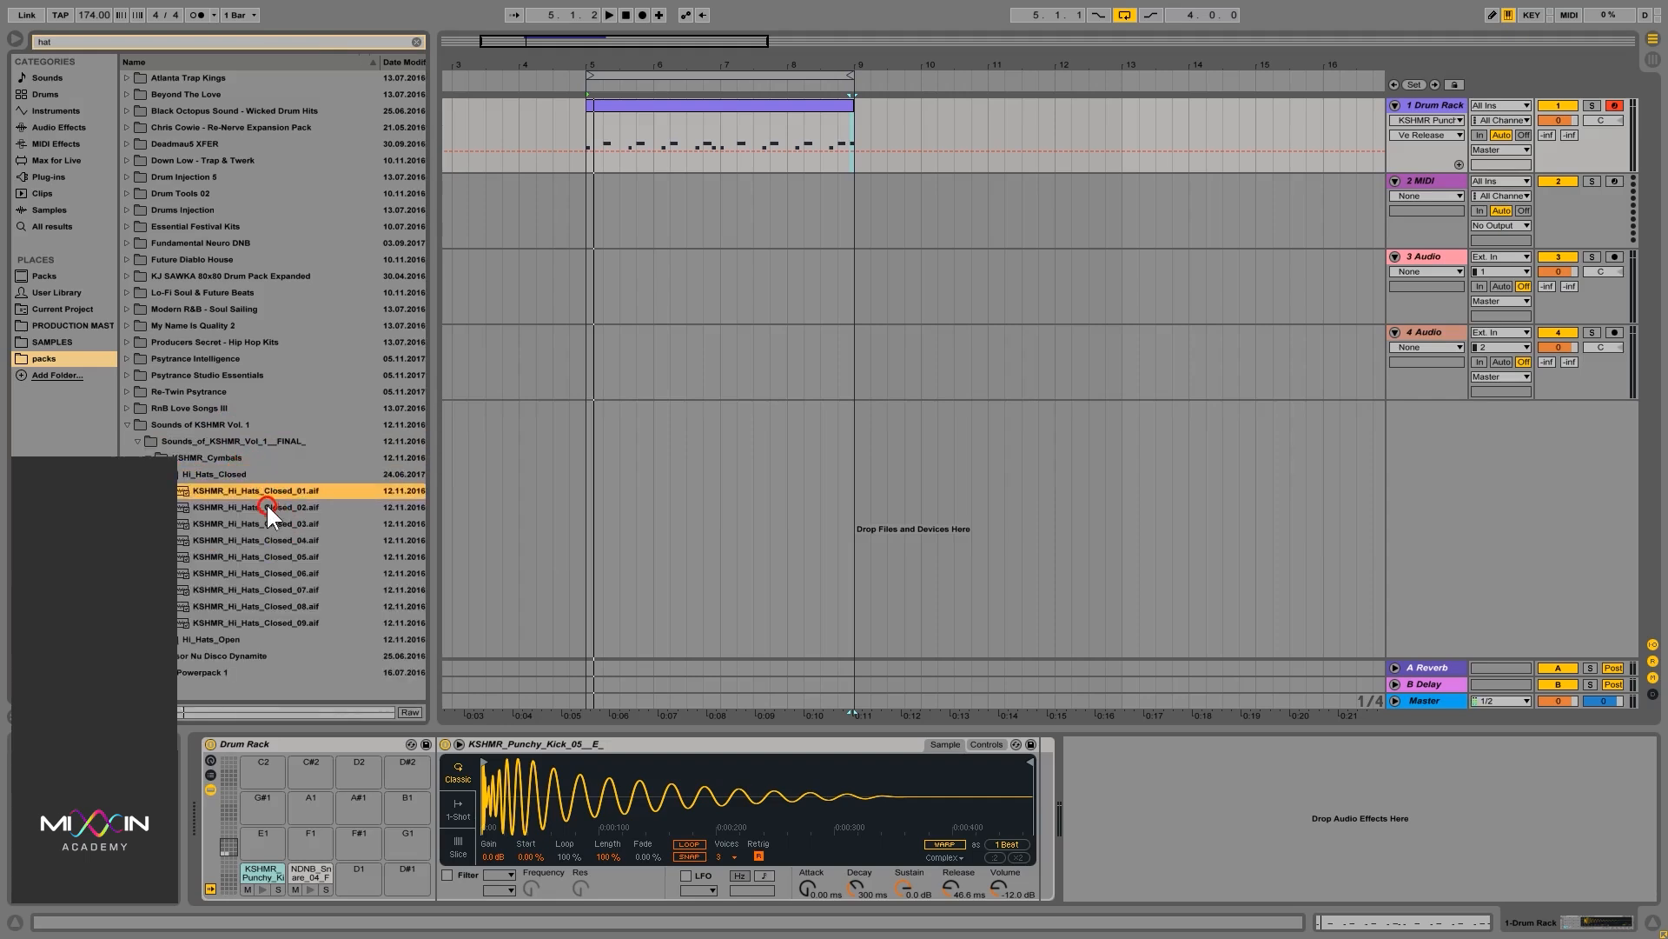
pyautogui.click(268, 508)
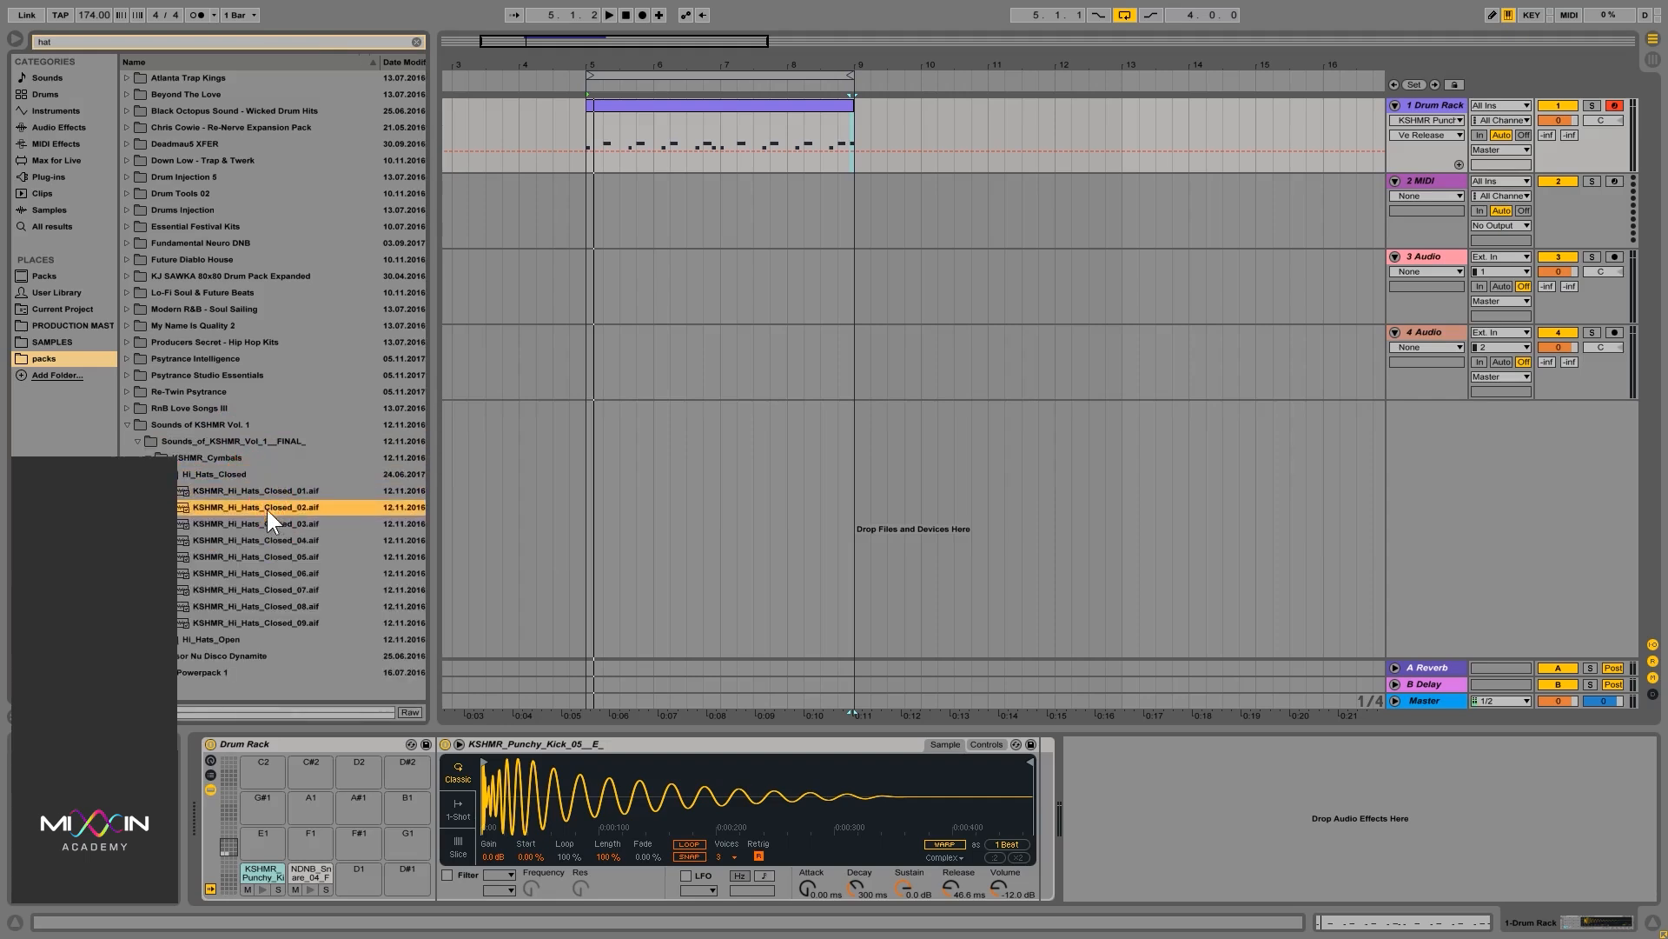
pyautogui.click(263, 493)
pyautogui.click(259, 507)
# Load KSHMR_Hi_Hats_Closed_02 onto the empty pad beside the snare, set it to Classic mode, and shorten its release to 42.7 ms
pyautogui.moveTo(262, 524); pyautogui.dragTo(357, 883)
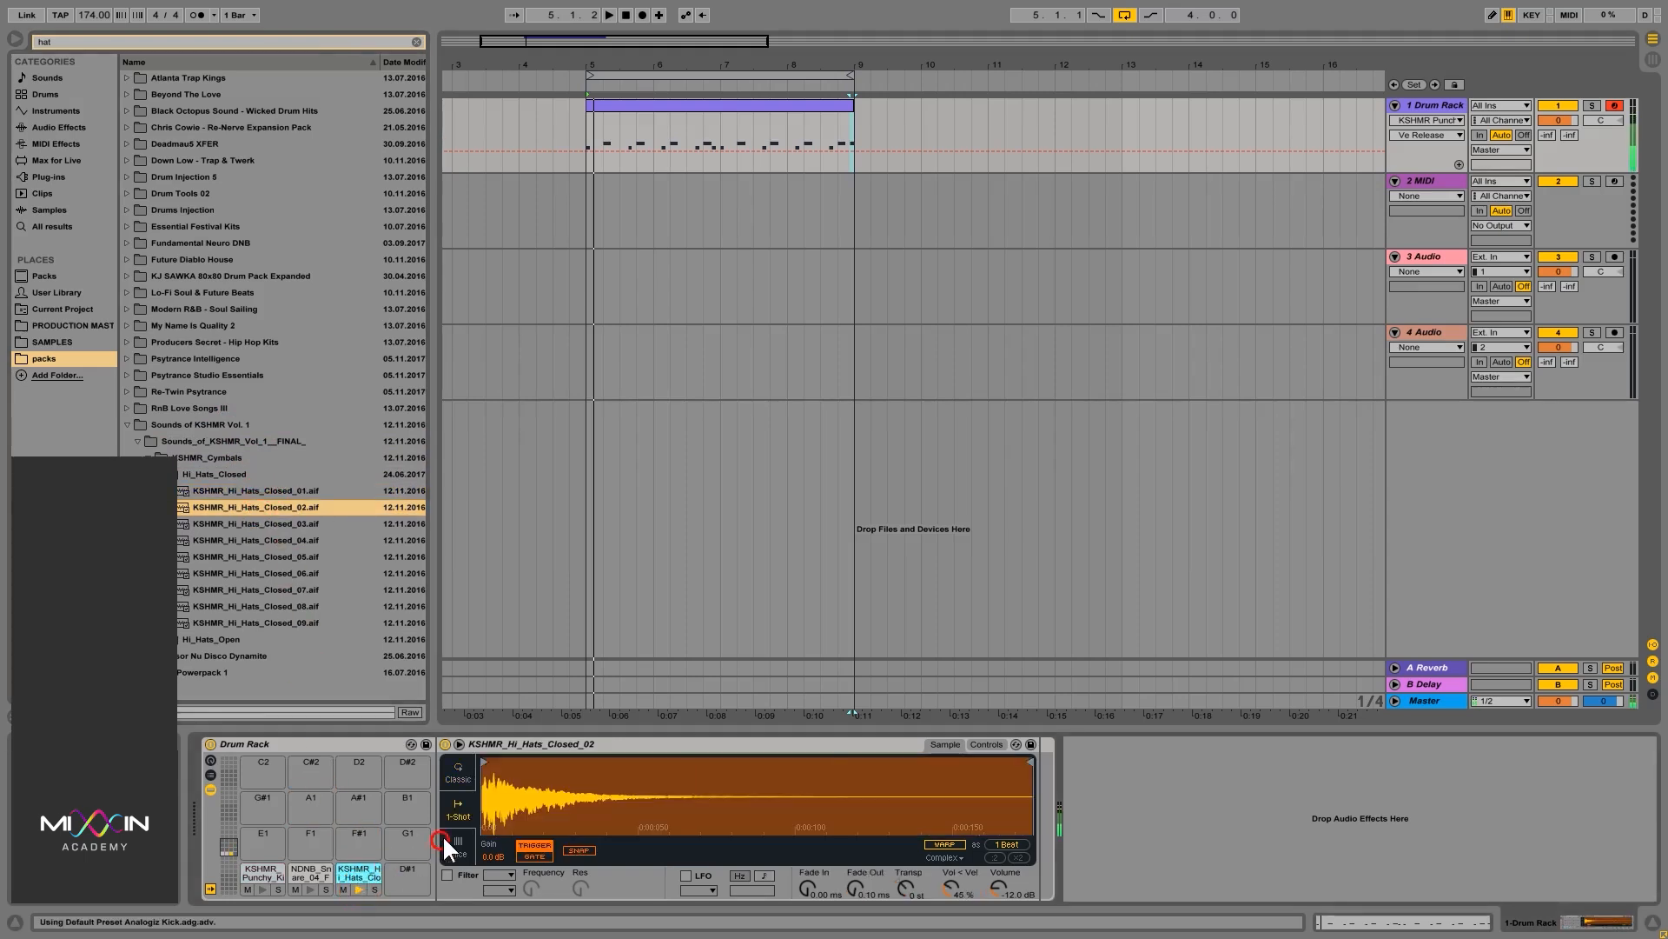
pyautogui.click(456, 766)
pyautogui.moveTo(950, 884); pyautogui.dragTo(949, 899)
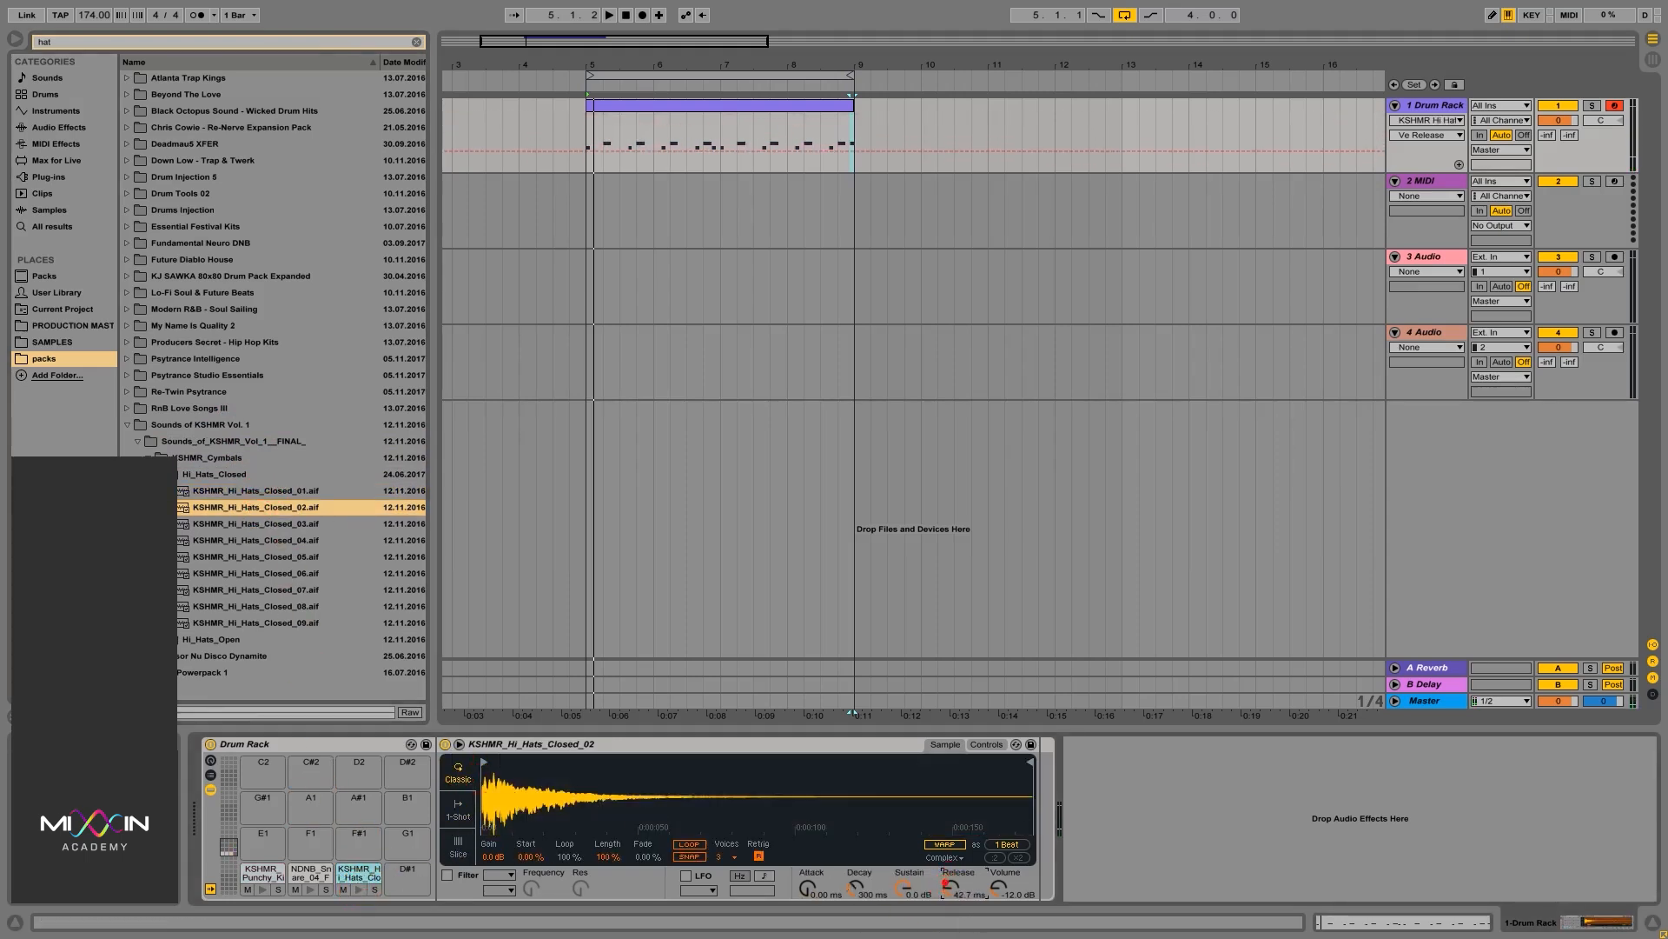
# Add closed hi-hat notes at 1.1.3, 1.2.3, 1.3.1 and 1.4.3 in the drum clip, playing the pattern to check
pyautogui.doubleClick(683, 108)
pyautogui.doubleClick(566, 501)
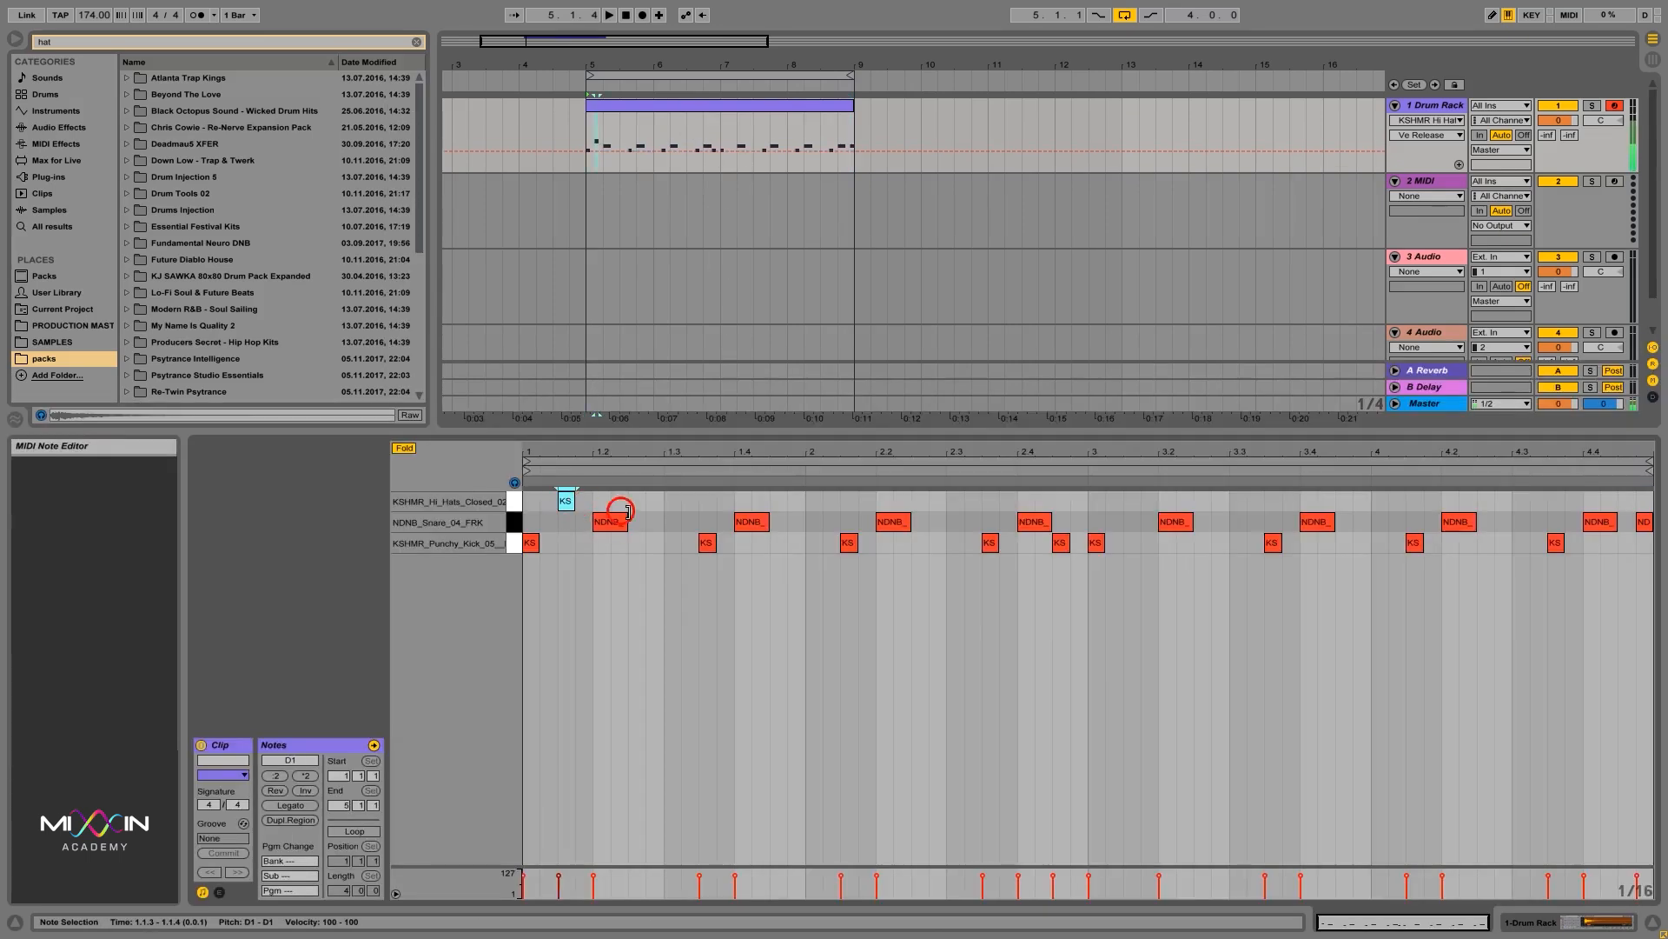
pyautogui.press('space')
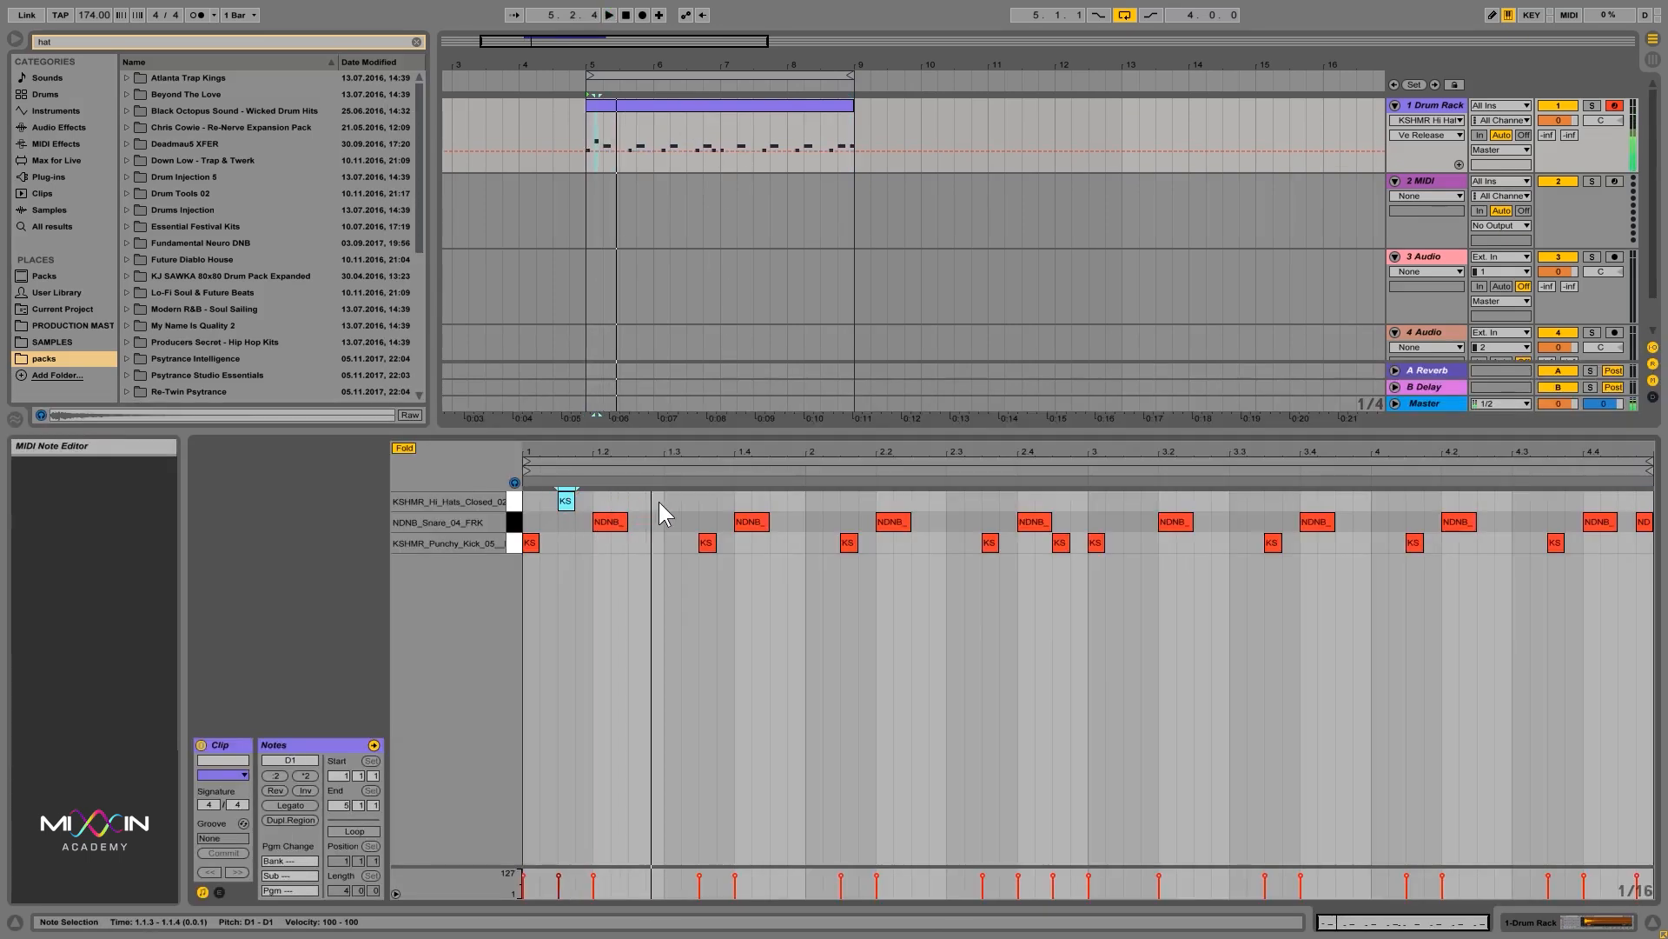
pyautogui.doubleClick(637, 501)
pyautogui.doubleClick(673, 502)
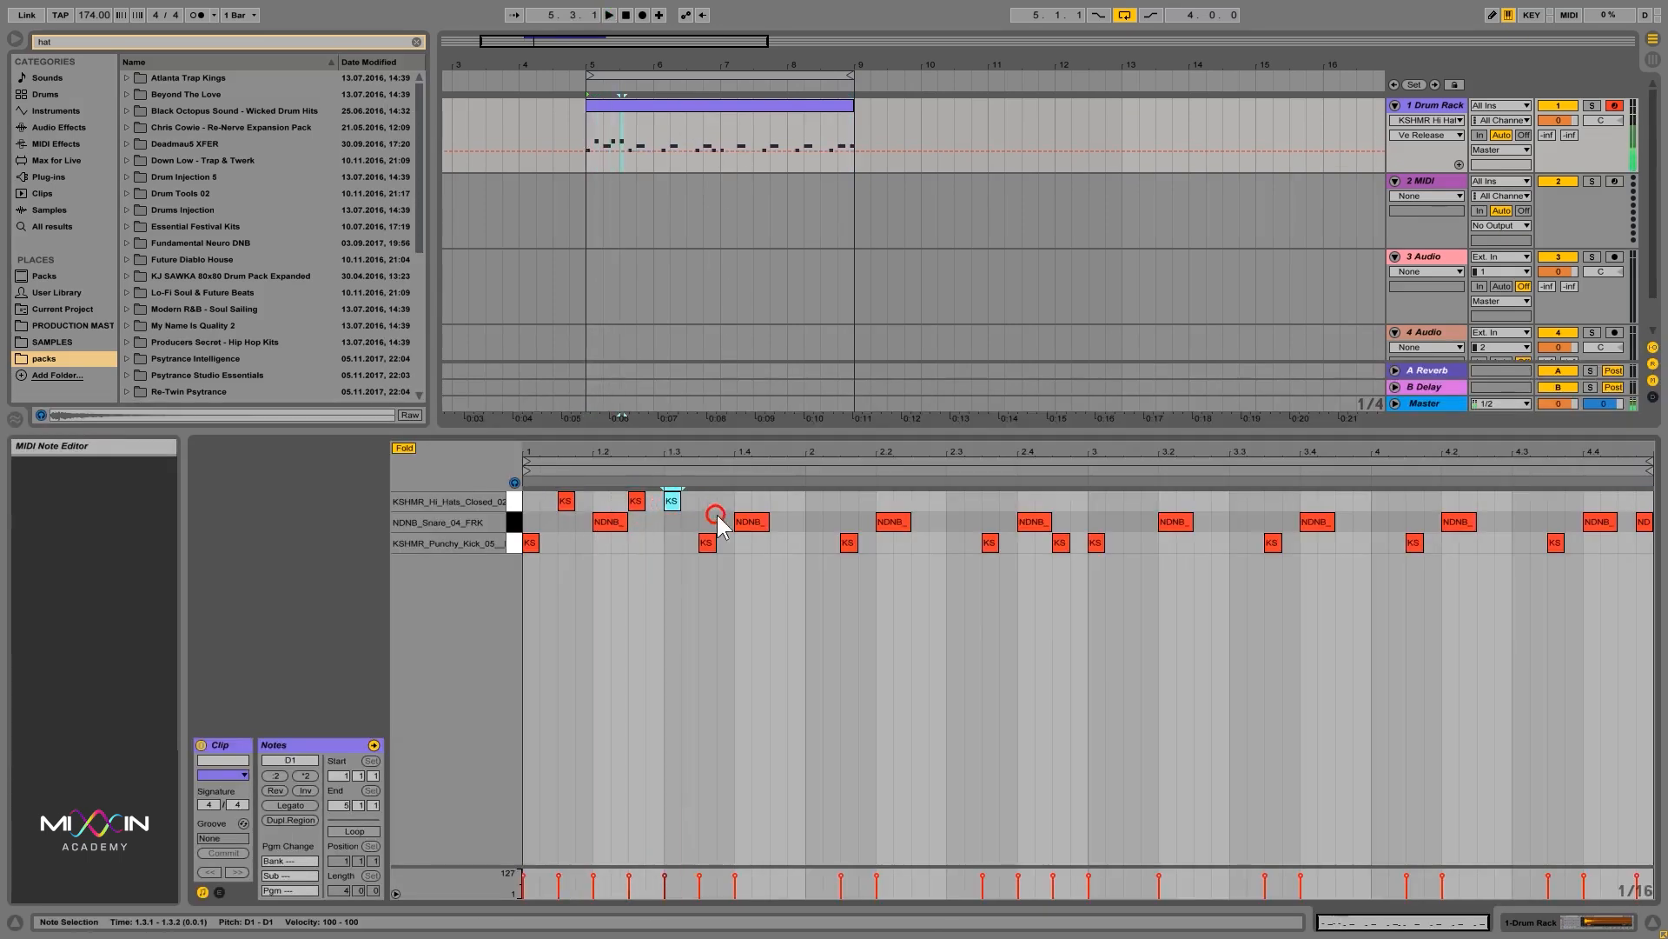
pyautogui.doubleClick(774, 500)
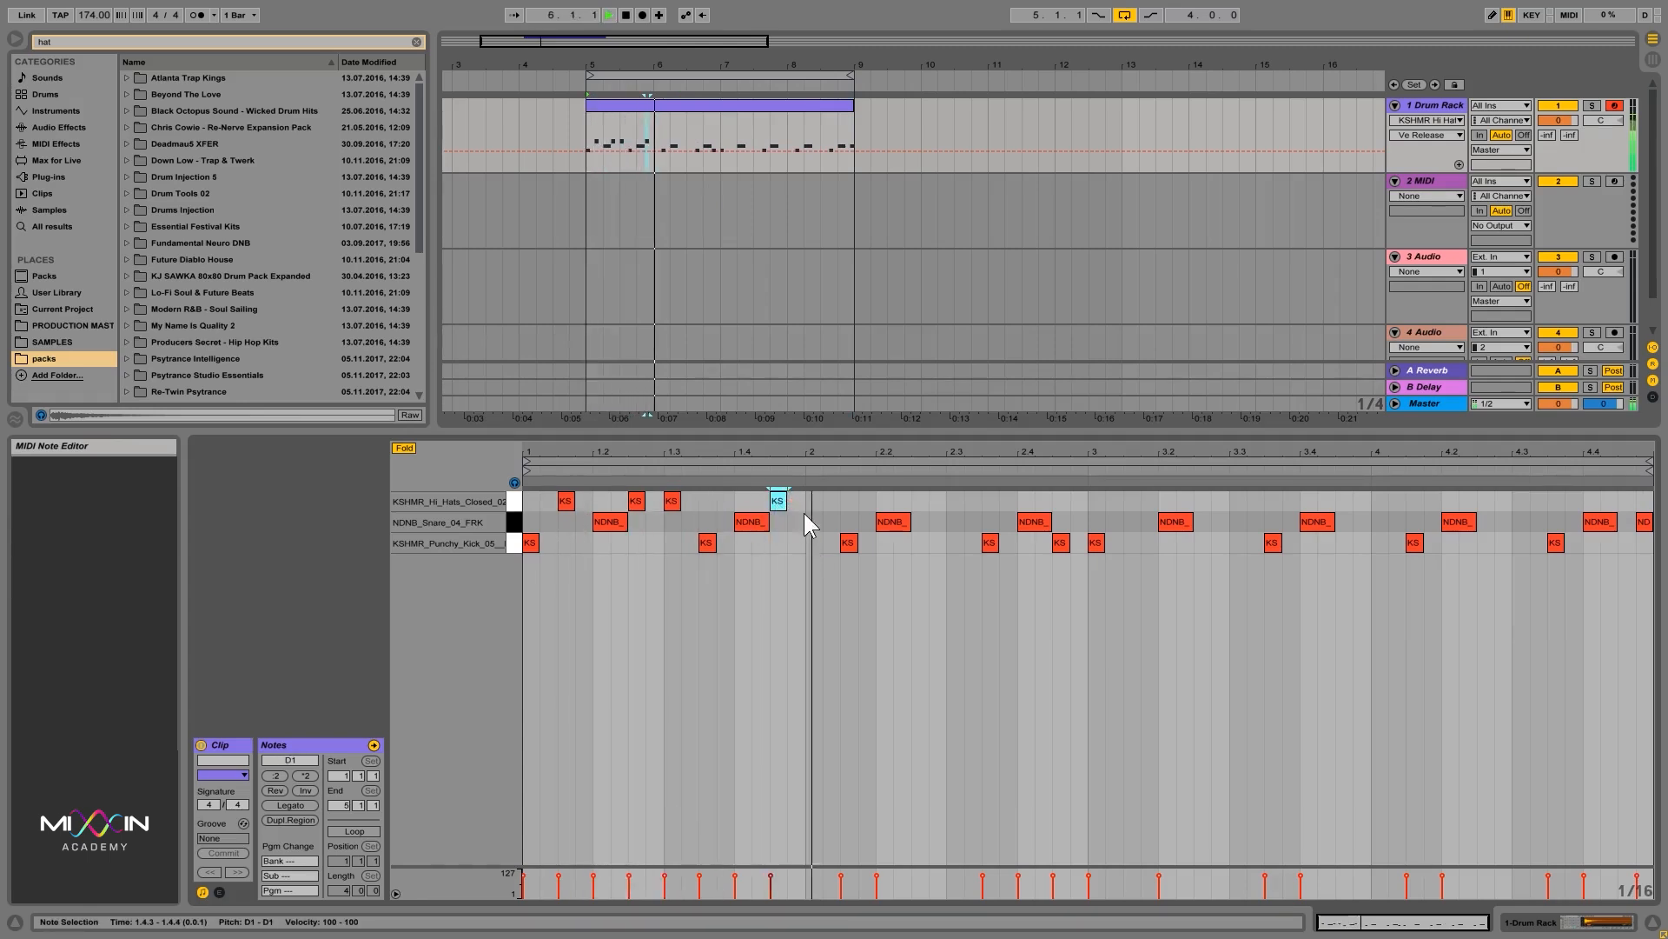
# Duplicate the first bar's four hi-hat notes into bars 2, 3 and 4
pyautogui.click(803, 504)
pyautogui.moveTo(803, 504); pyautogui.dragTo(431, 464)
pyautogui.hotkey('ctrl', 'd')
pyautogui.hotkey('ctrl', 'd')
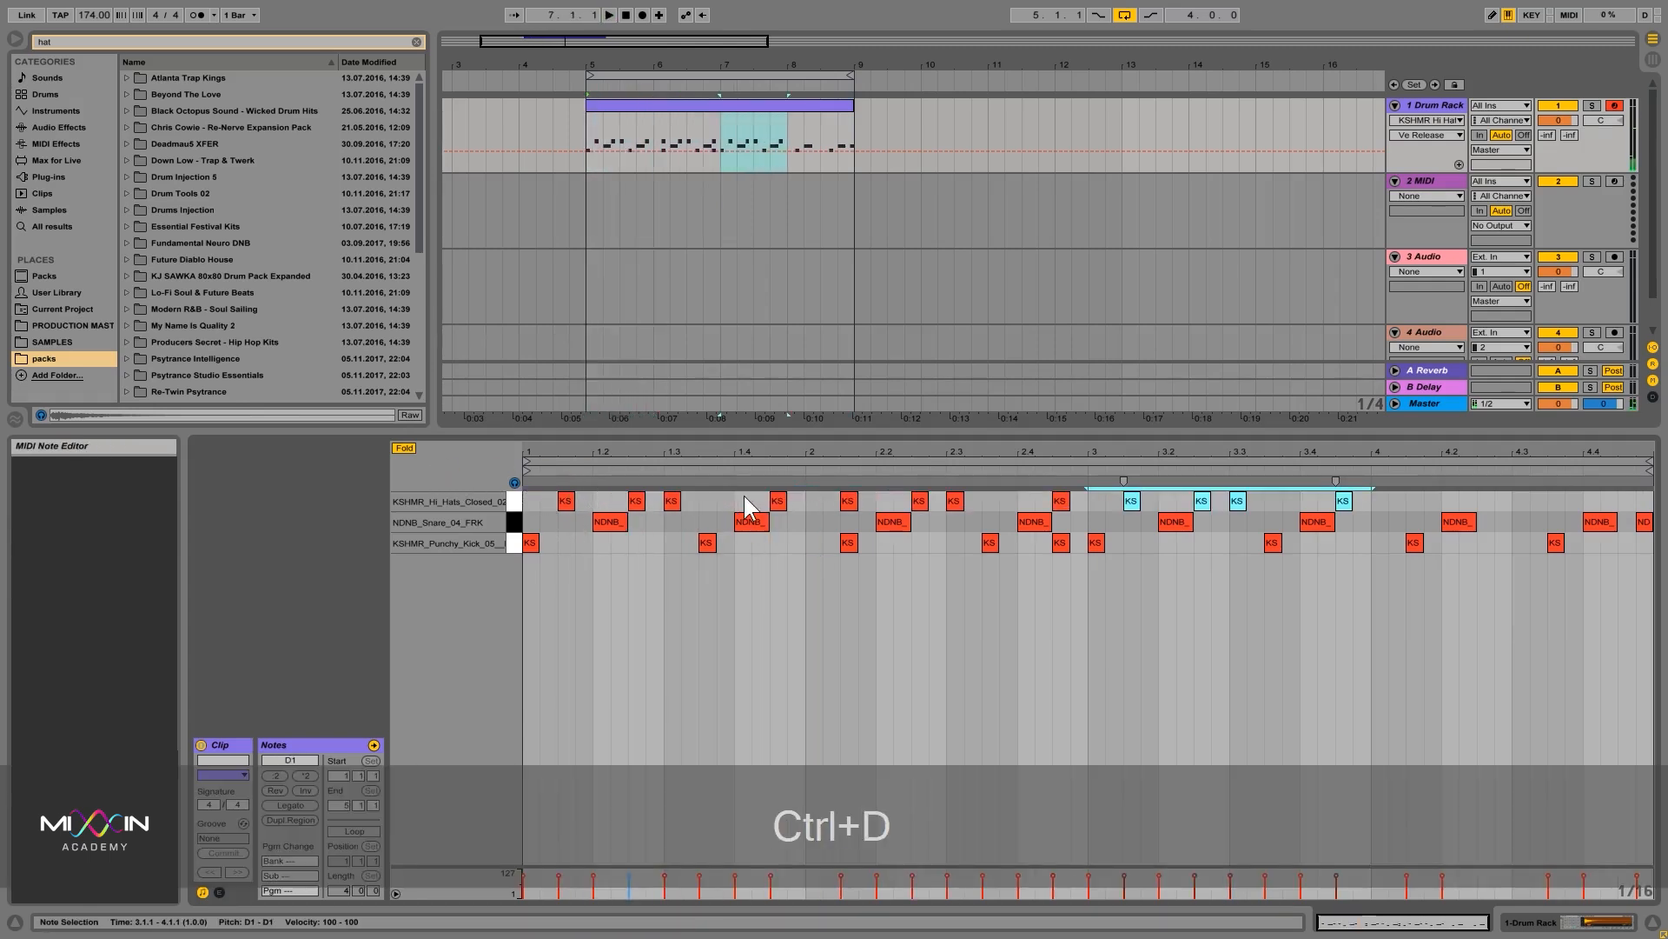
pyautogui.hotkey('ctrl', 'd')
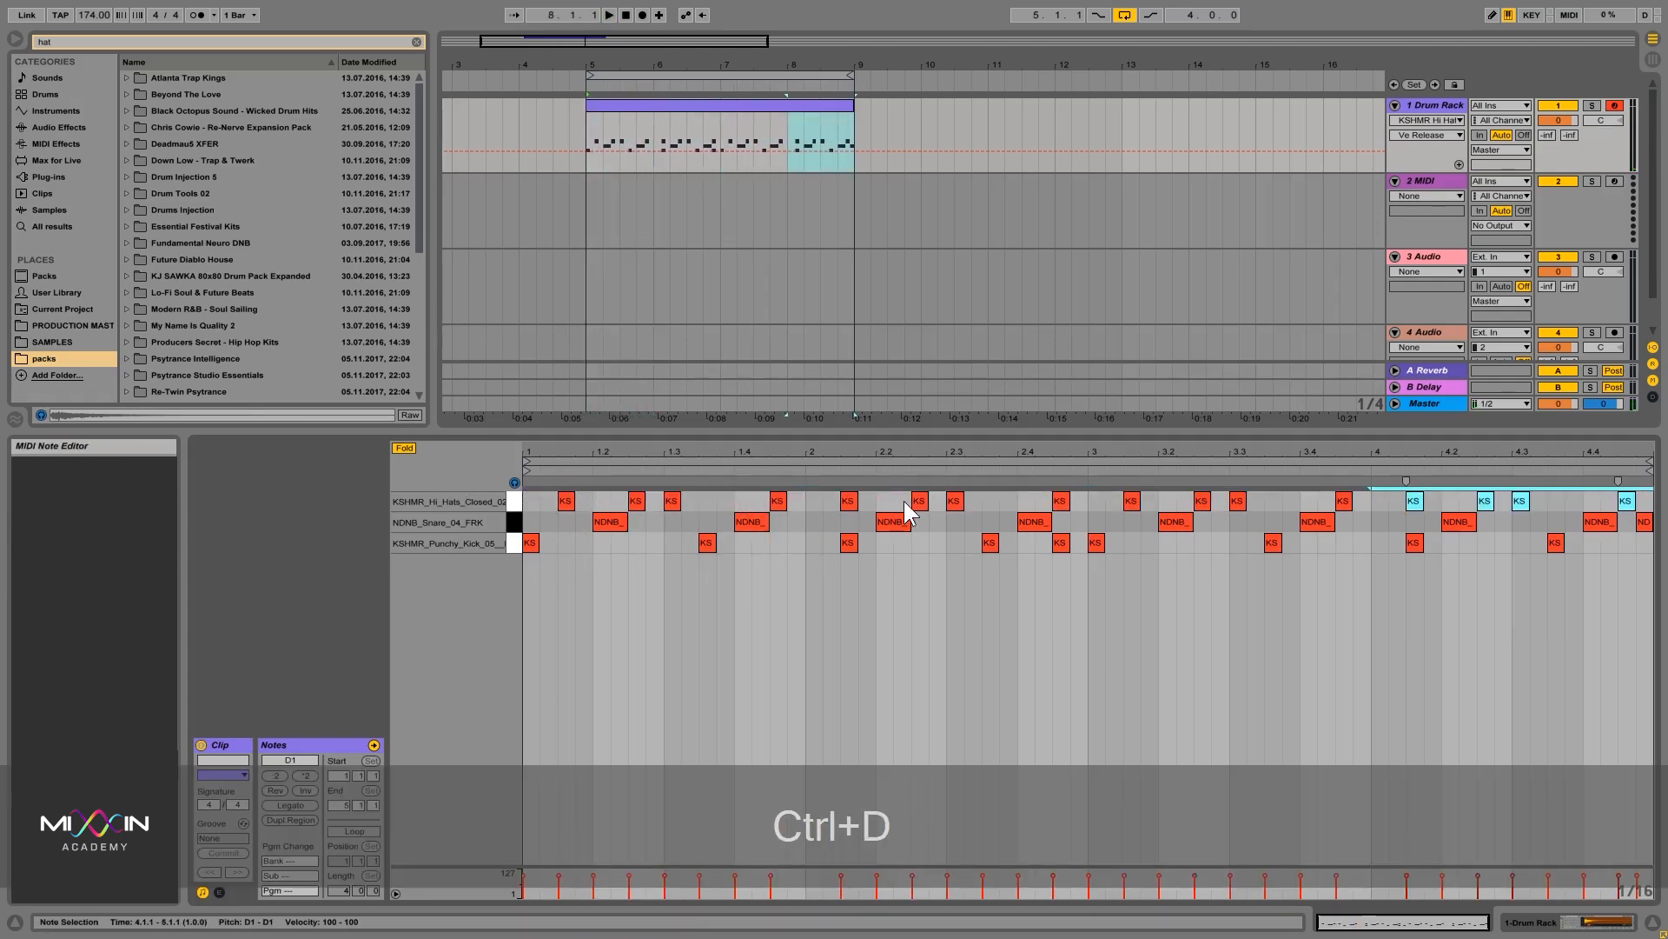
# Move the hi-hat at 2.1.3 to 2.1.1 and delete the hi-hat at 2.4.3
pyautogui.click(923, 596)
pyautogui.moveTo(854, 508); pyautogui.dragTo(817, 509)
pyautogui.click(911, 565)
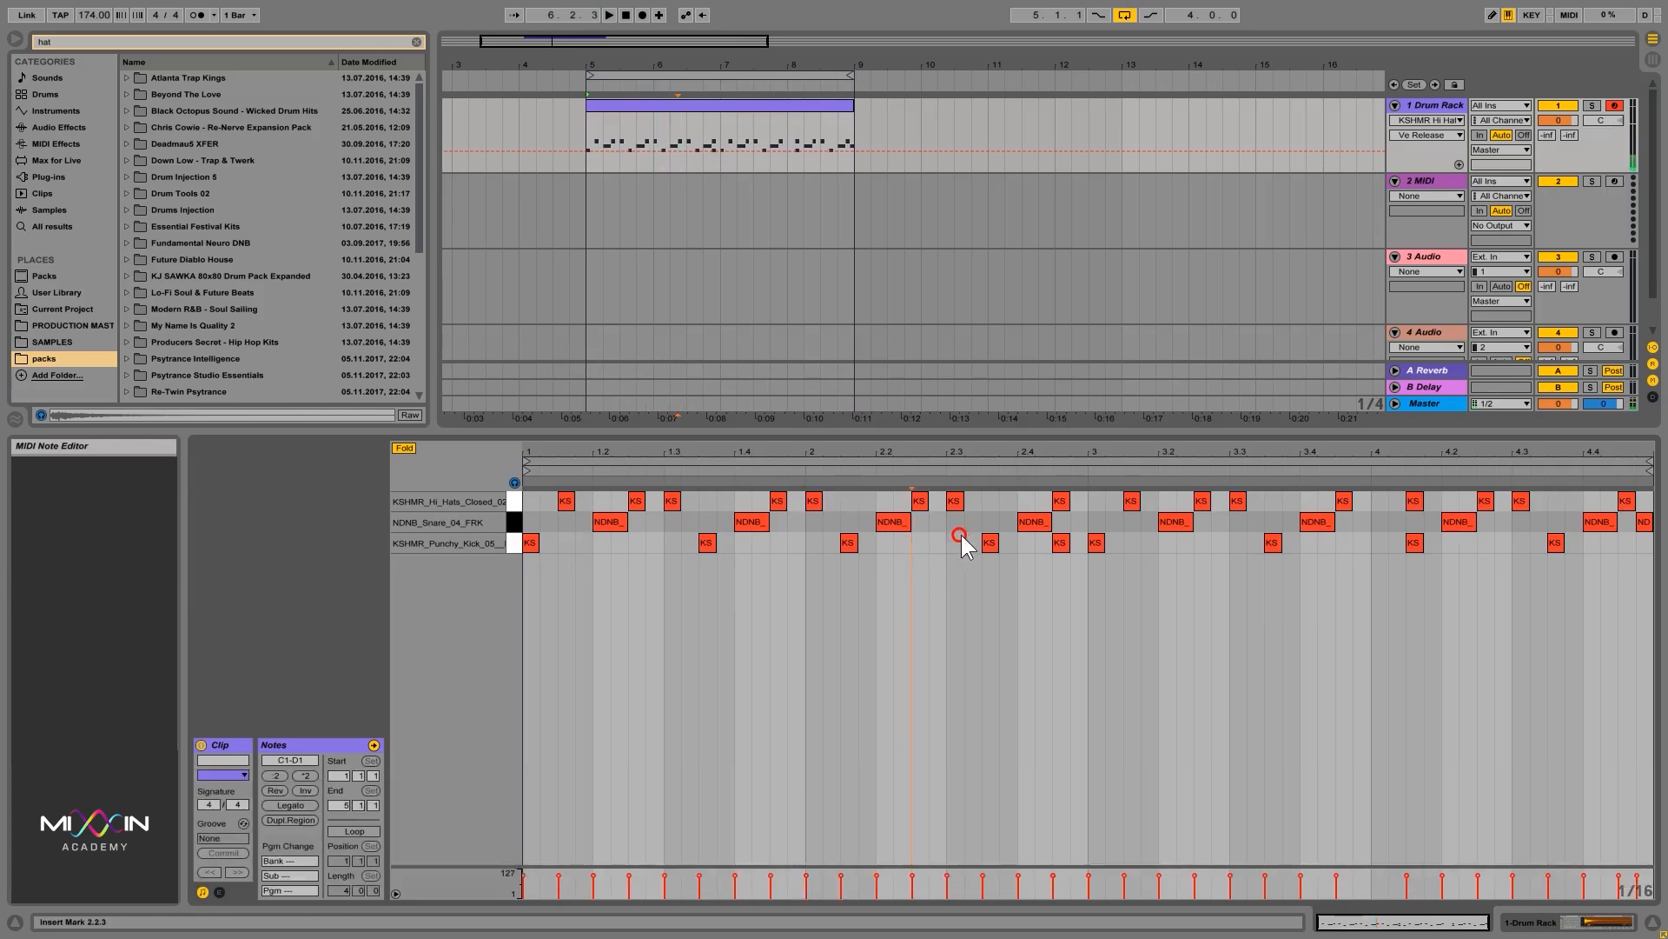
pyautogui.click(1061, 503)
pyautogui.press('Delete')
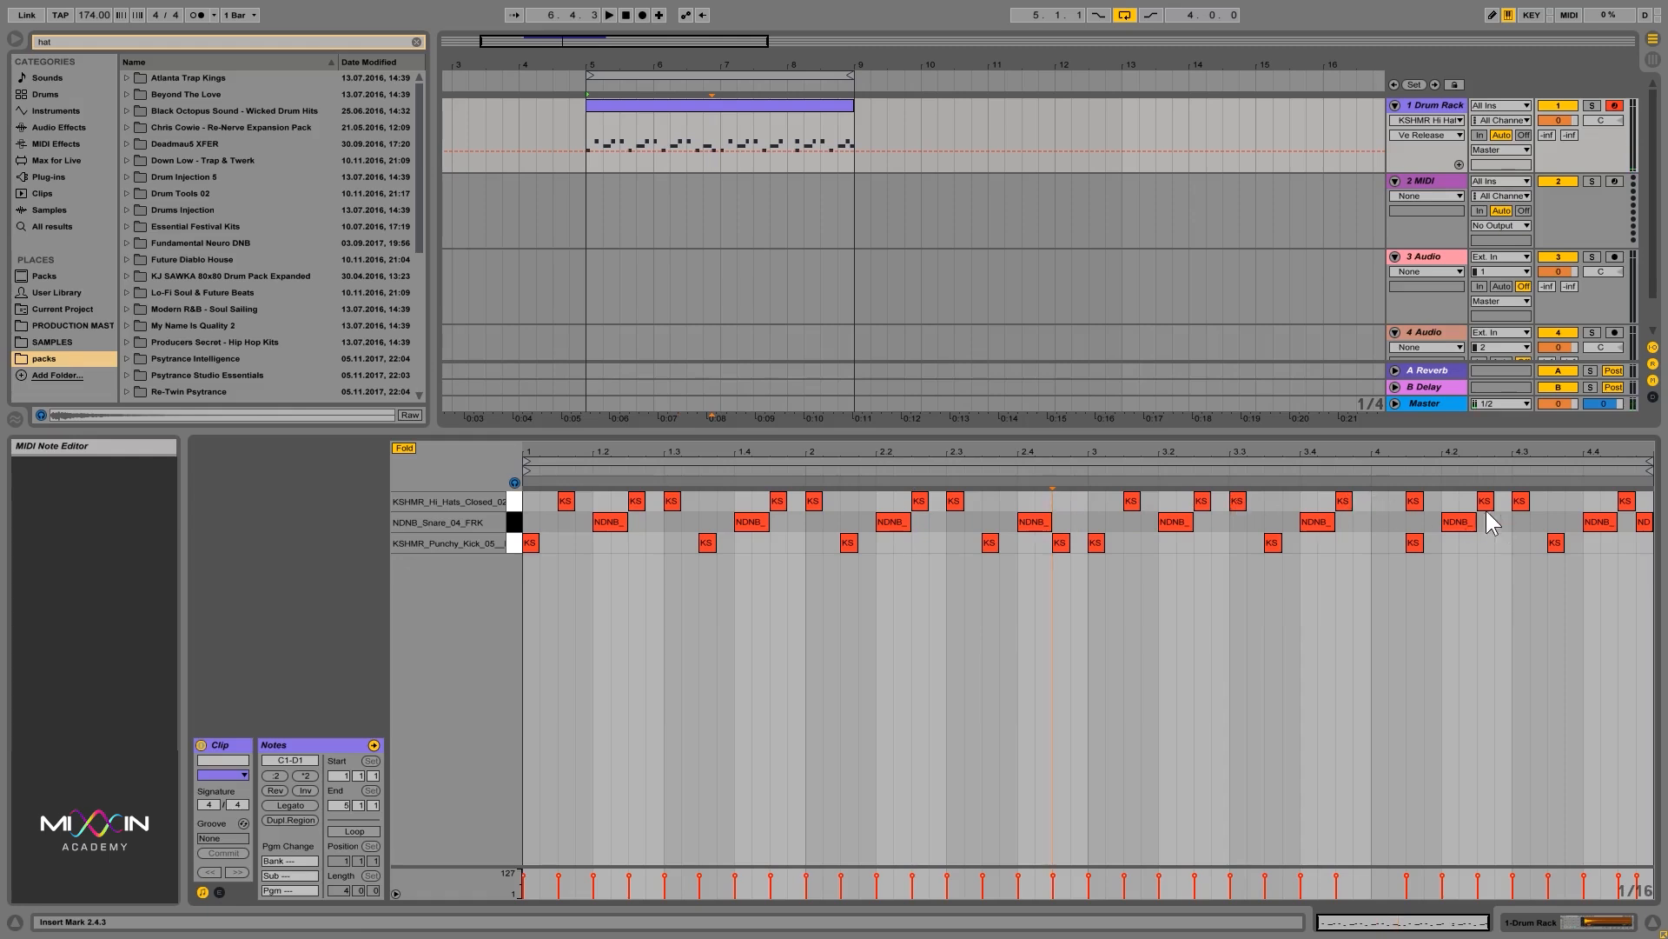
# Move the hi-hat at 4.1.3 to 4.1.1 and play the pattern
pyautogui.moveTo(1417, 507); pyautogui.dragTo(1381, 507)
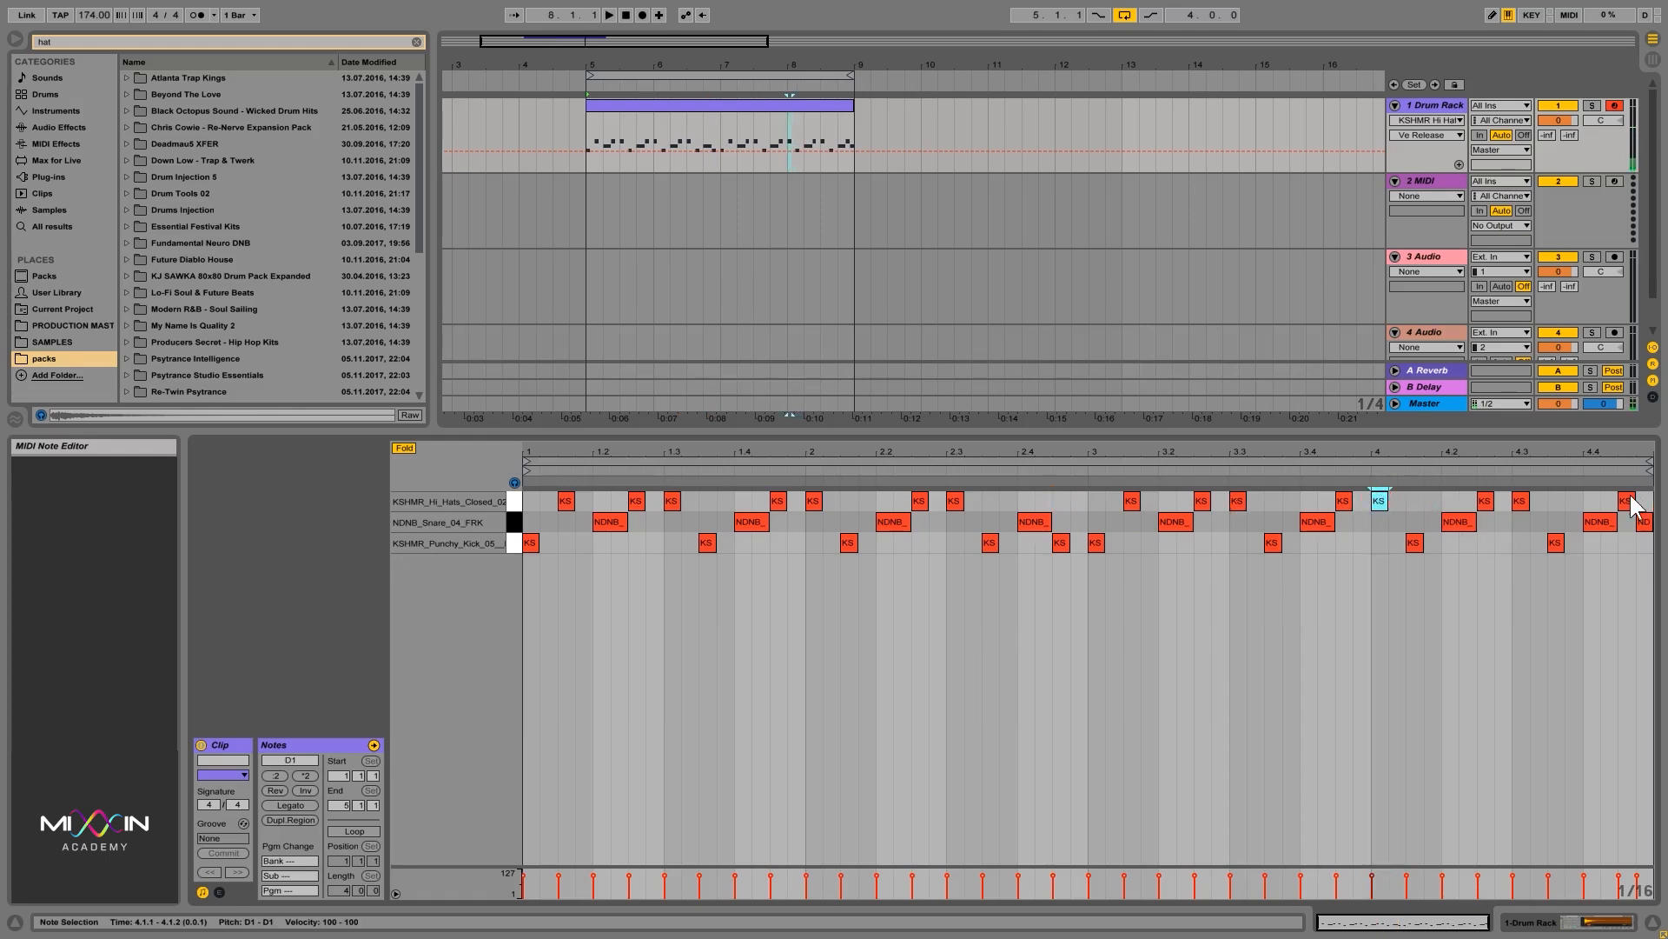
pyautogui.click(1564, 602)
pyautogui.press('space')
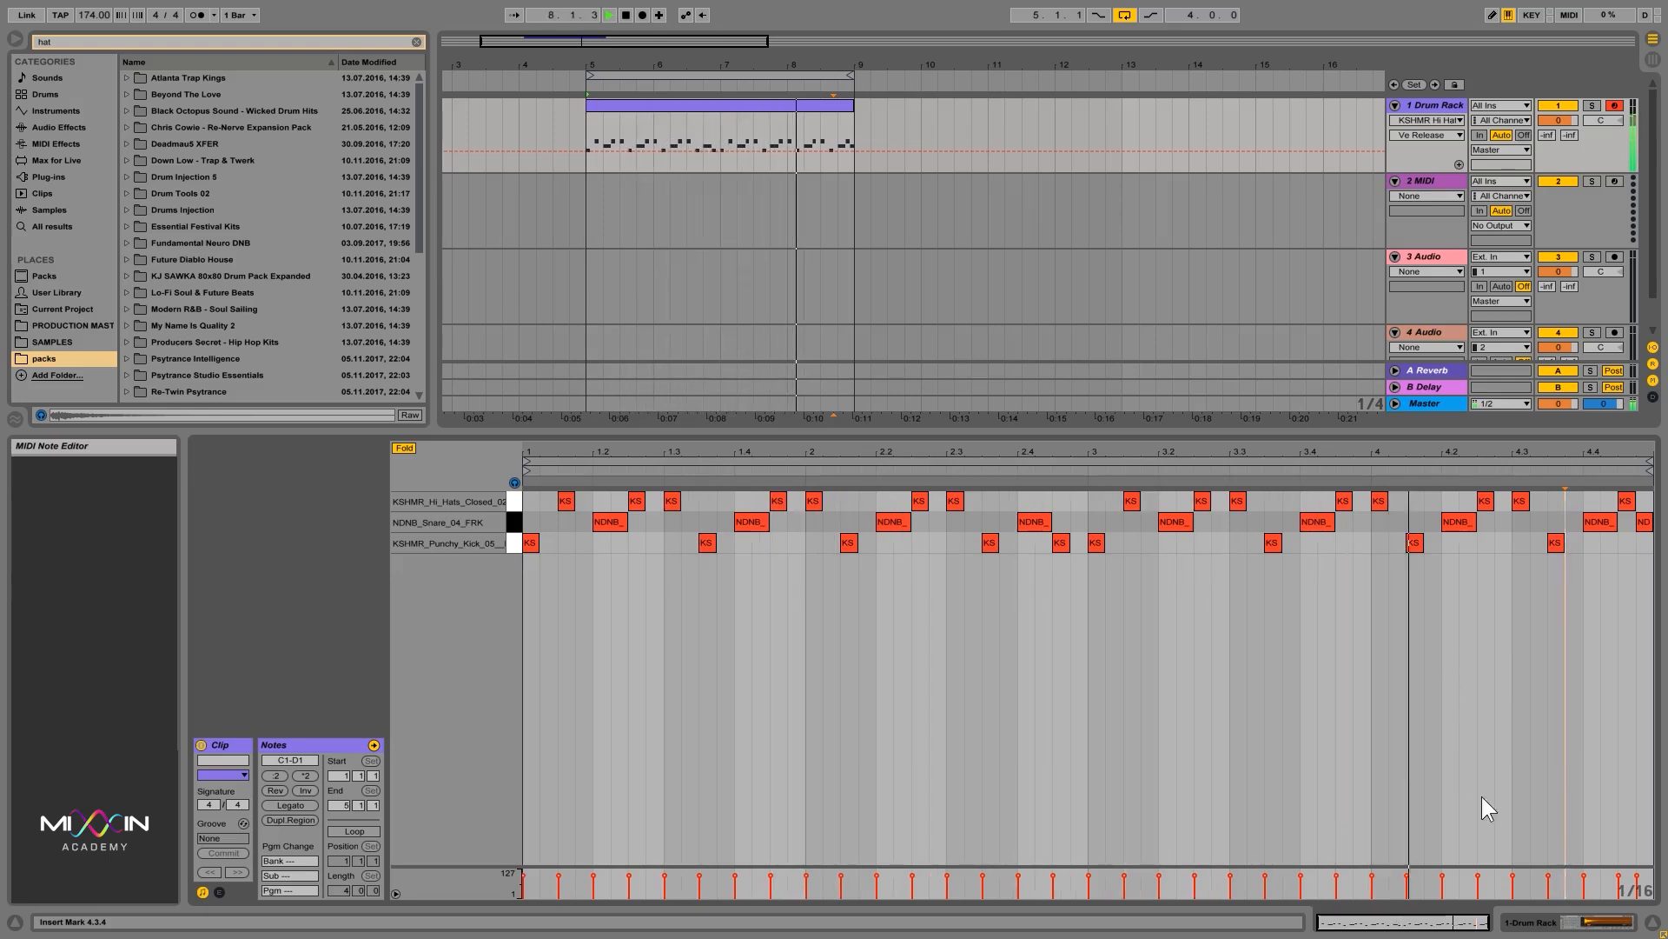
# Return to the Drum Rack device, stop playback, and show its chain list
pyautogui.click(1529, 923)
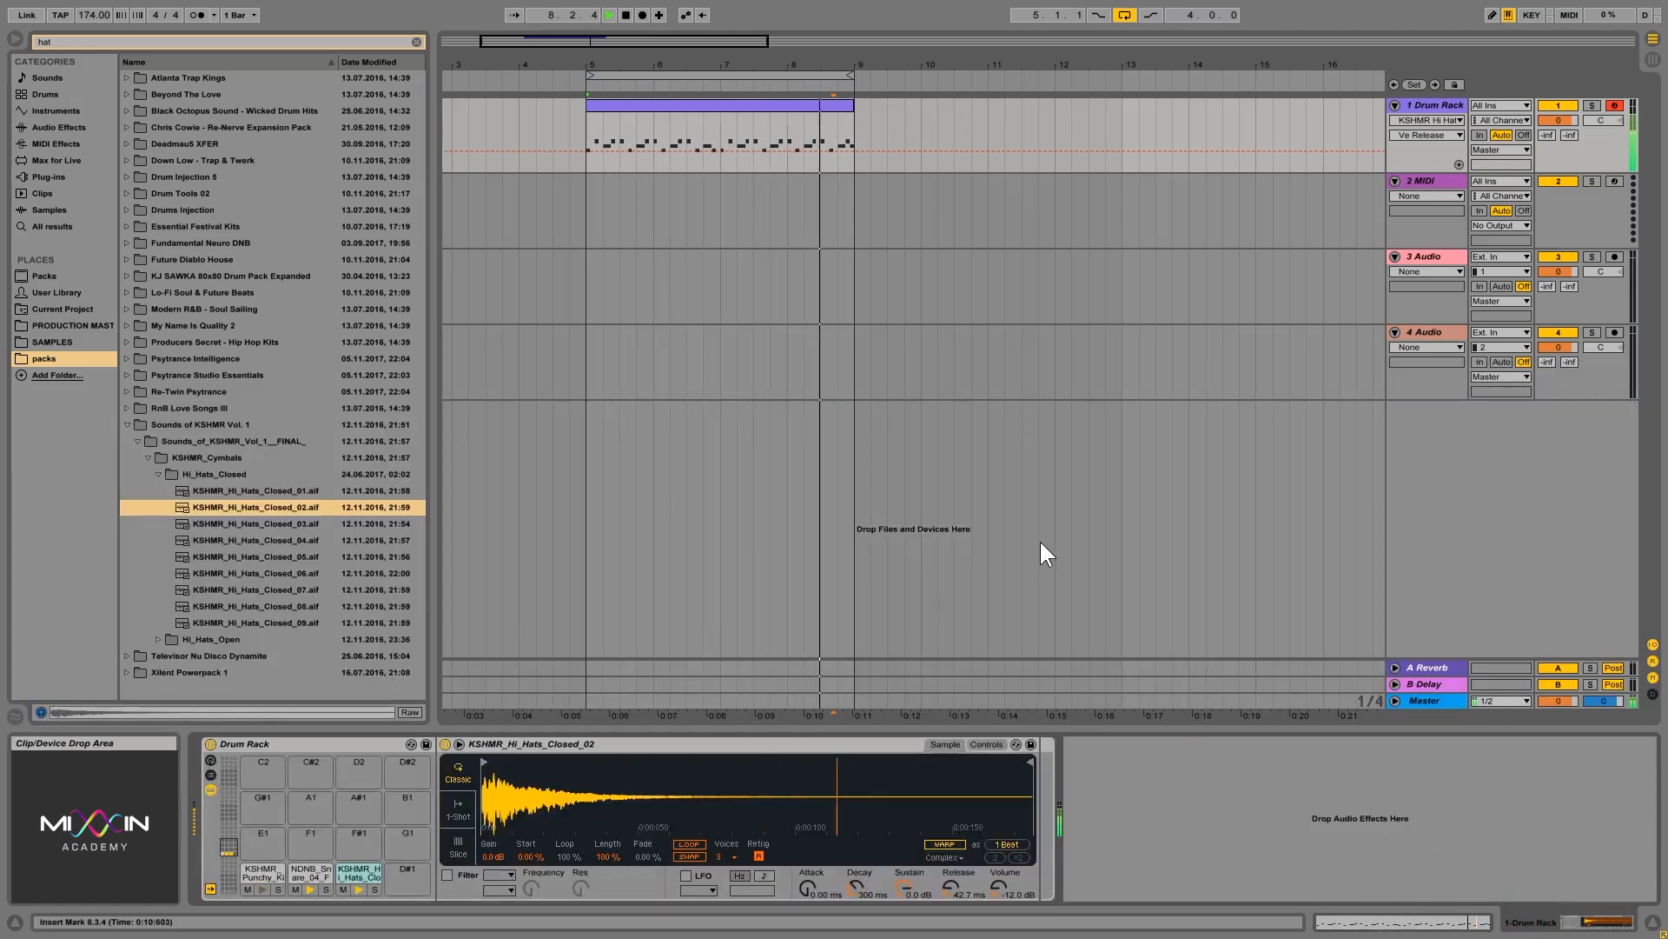
pyautogui.press('space')
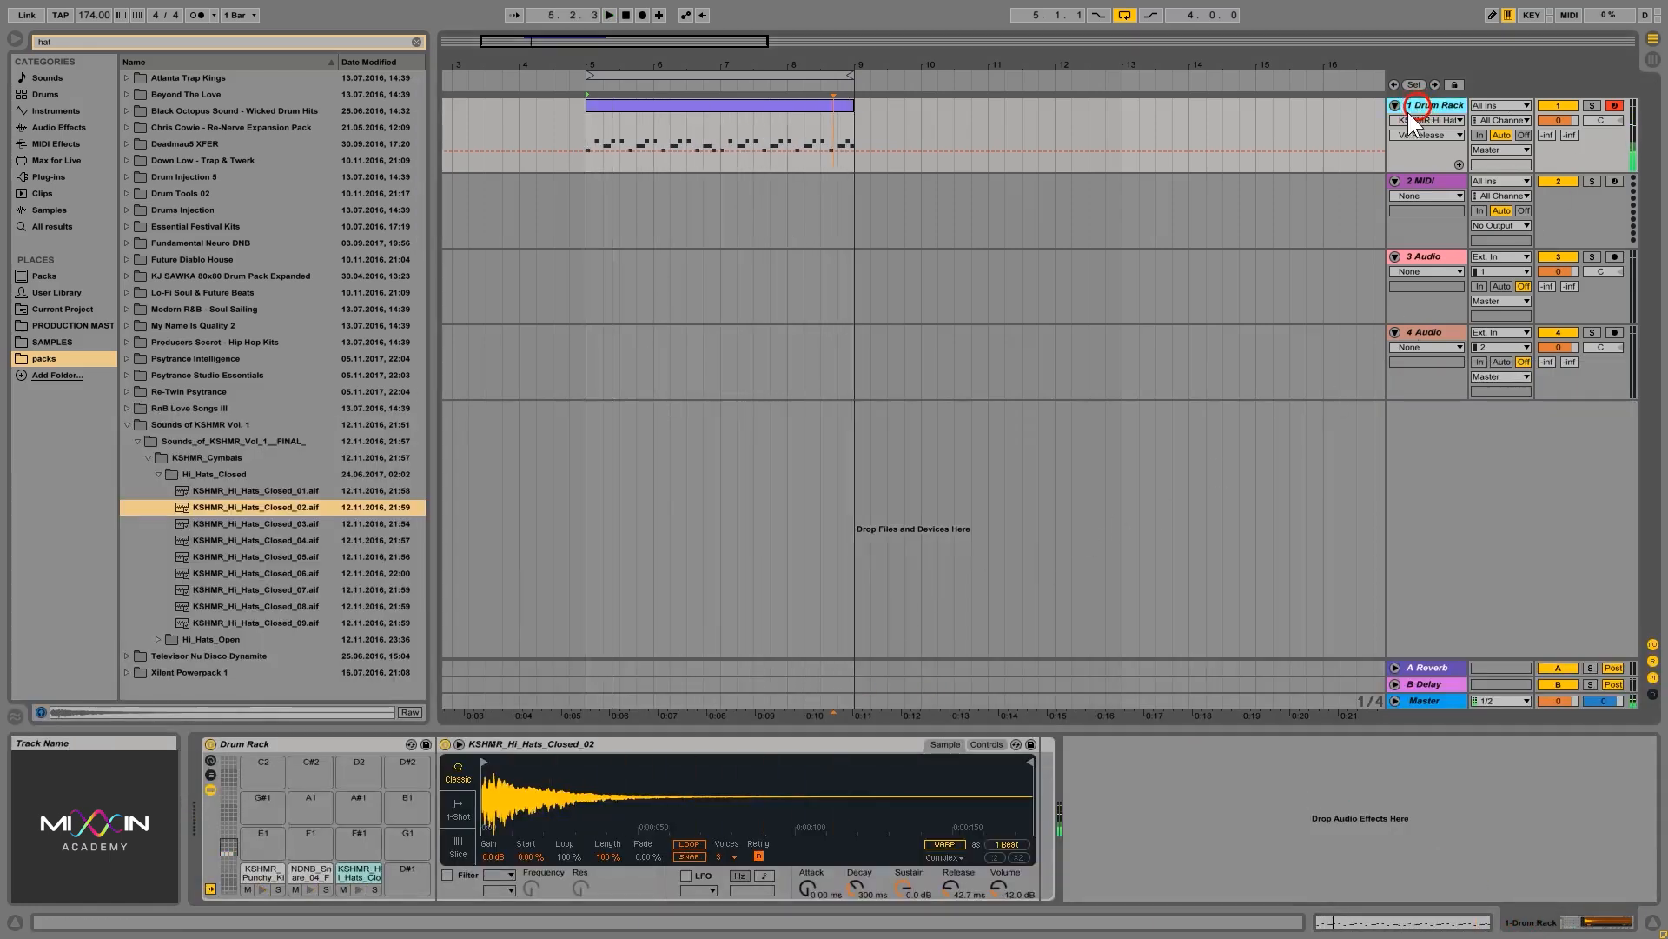
pyautogui.click(210, 774)
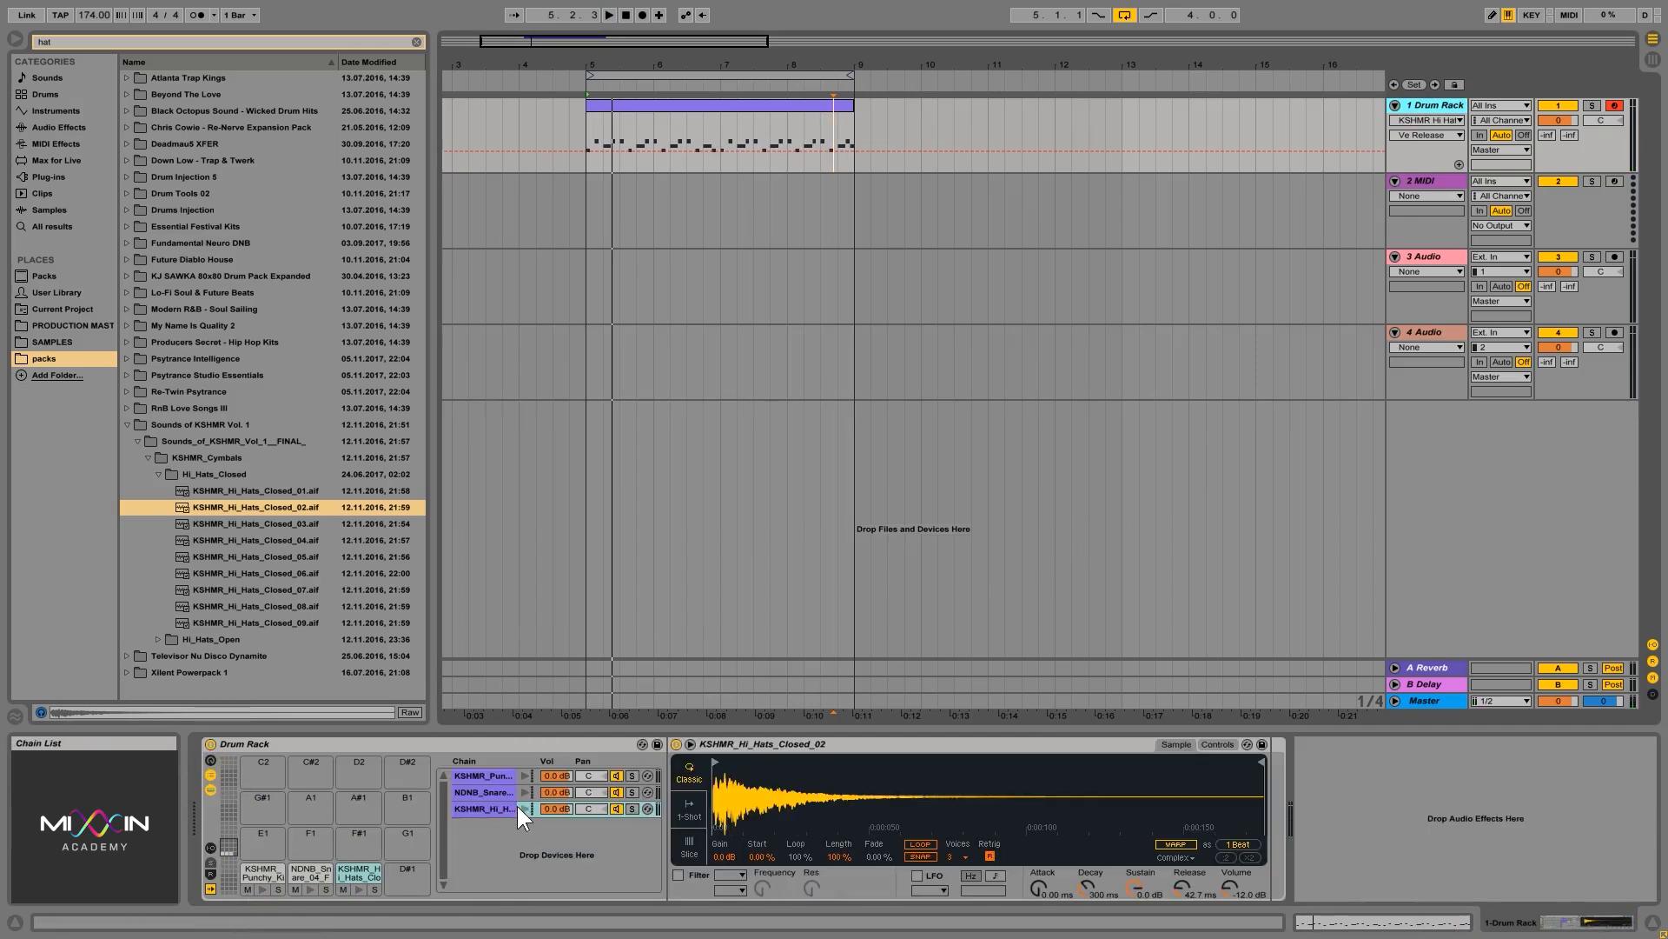
# Lower the snare chain's volume to -5 dB while listening to the pattern
pyautogui.click(498, 792)
pyautogui.moveTo(561, 797); pyautogui.dragTo(561, 810)
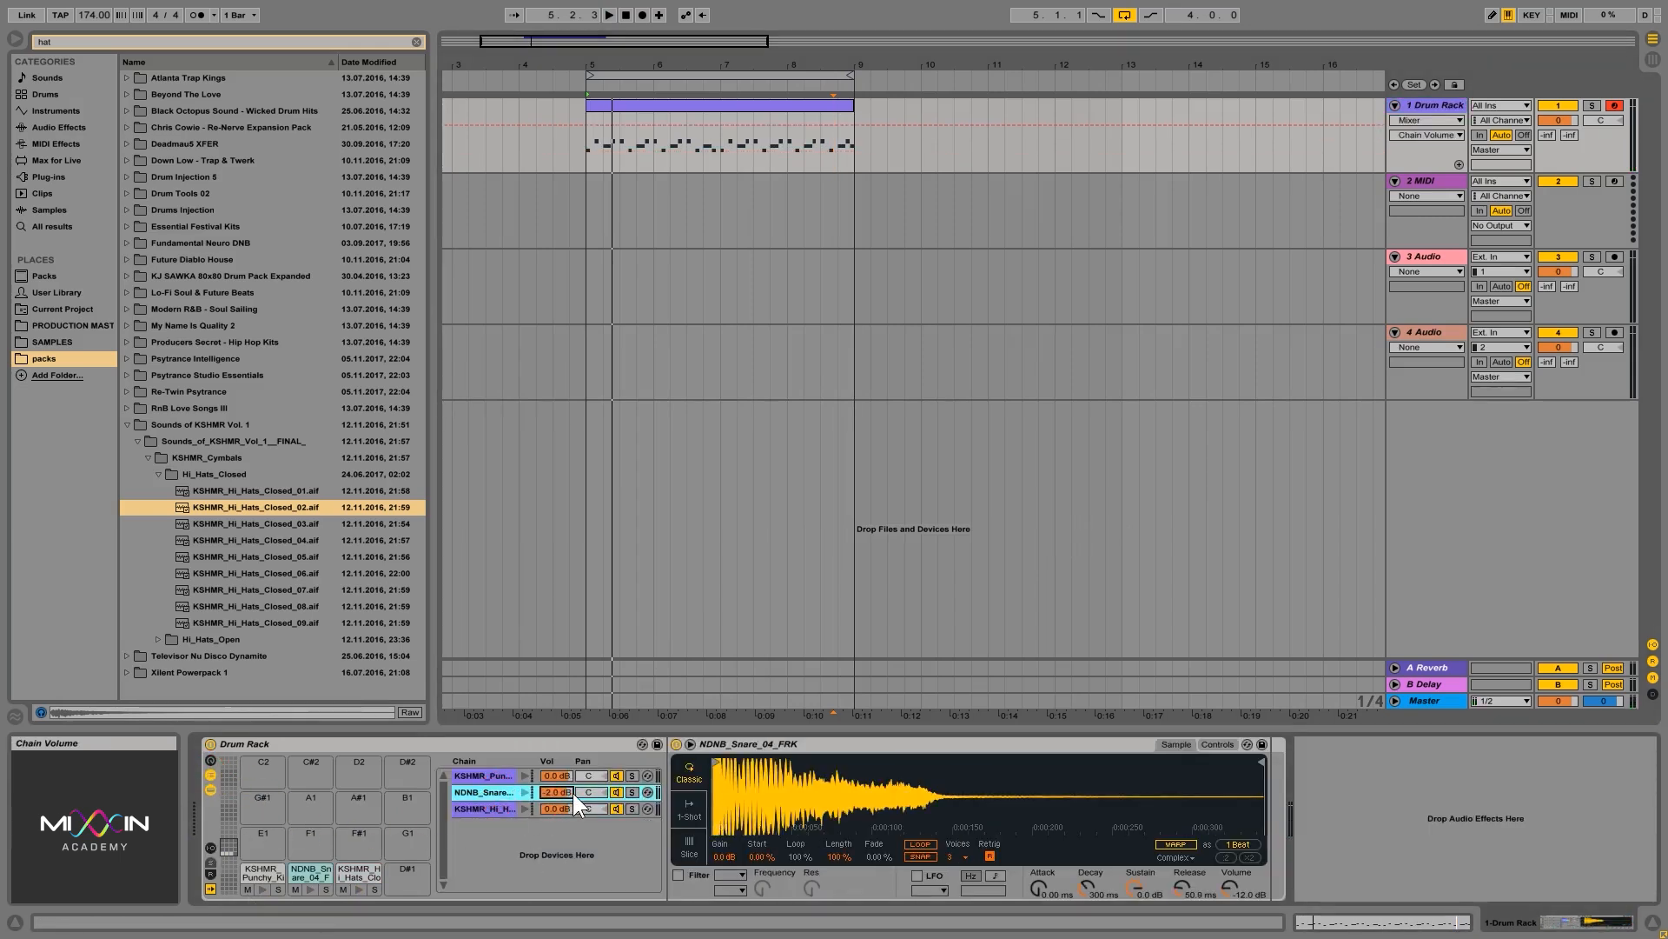
pyautogui.press('Up')
pyautogui.press('Up')
pyautogui.press('space')
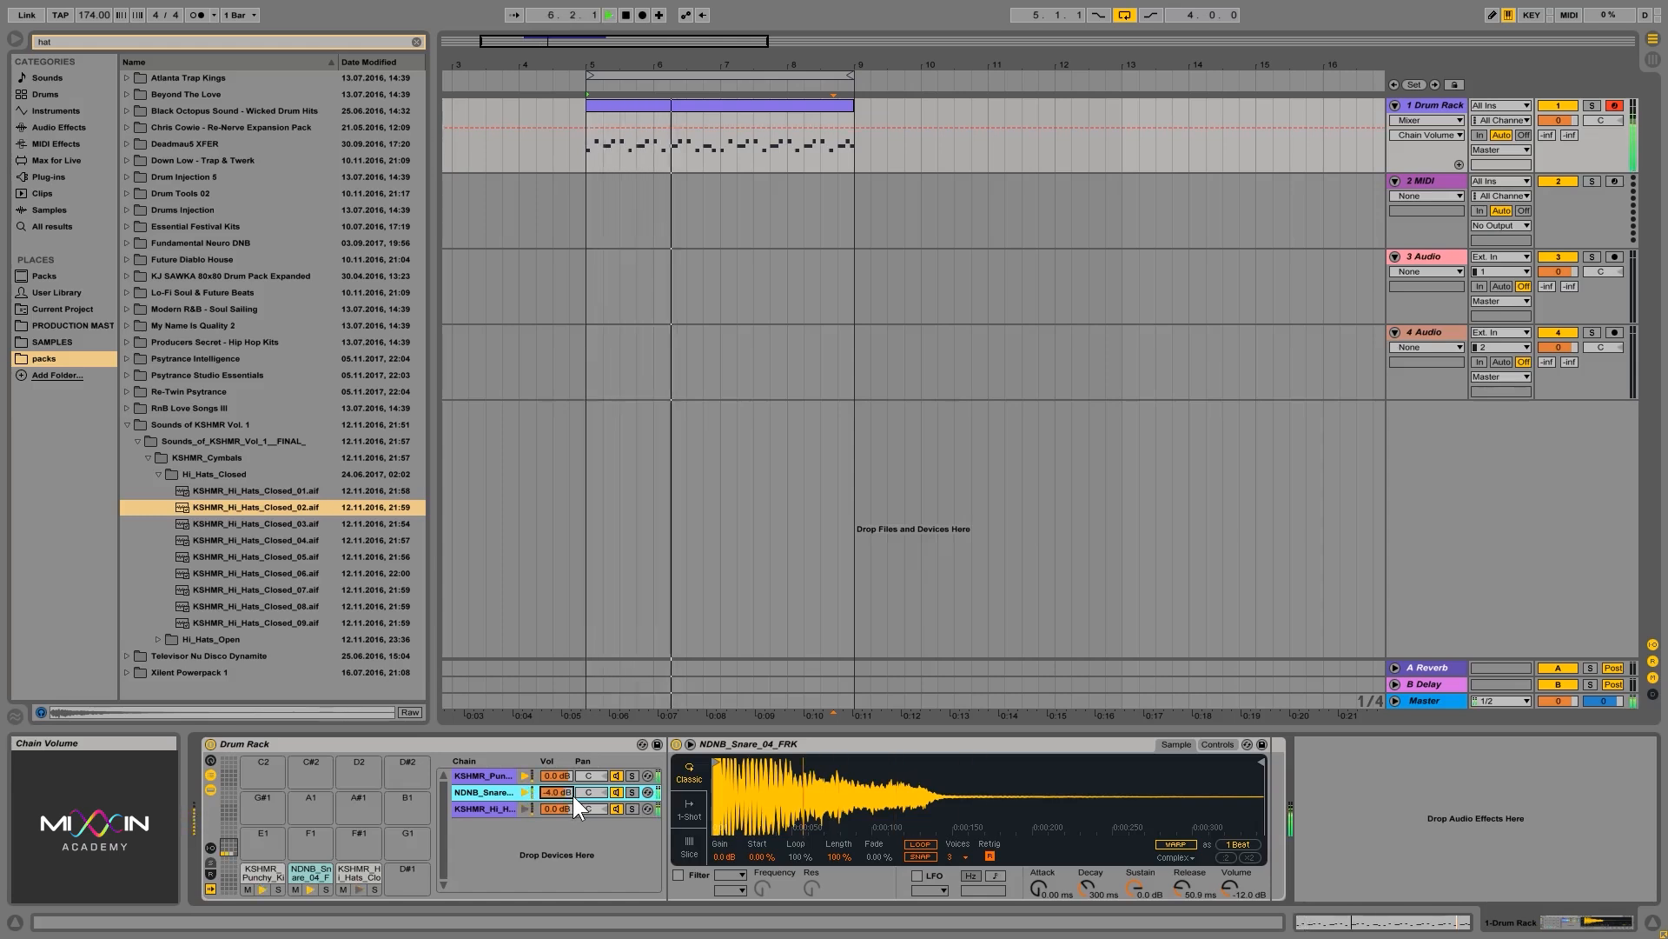
pyautogui.press('Down')
pyautogui.press('Down')
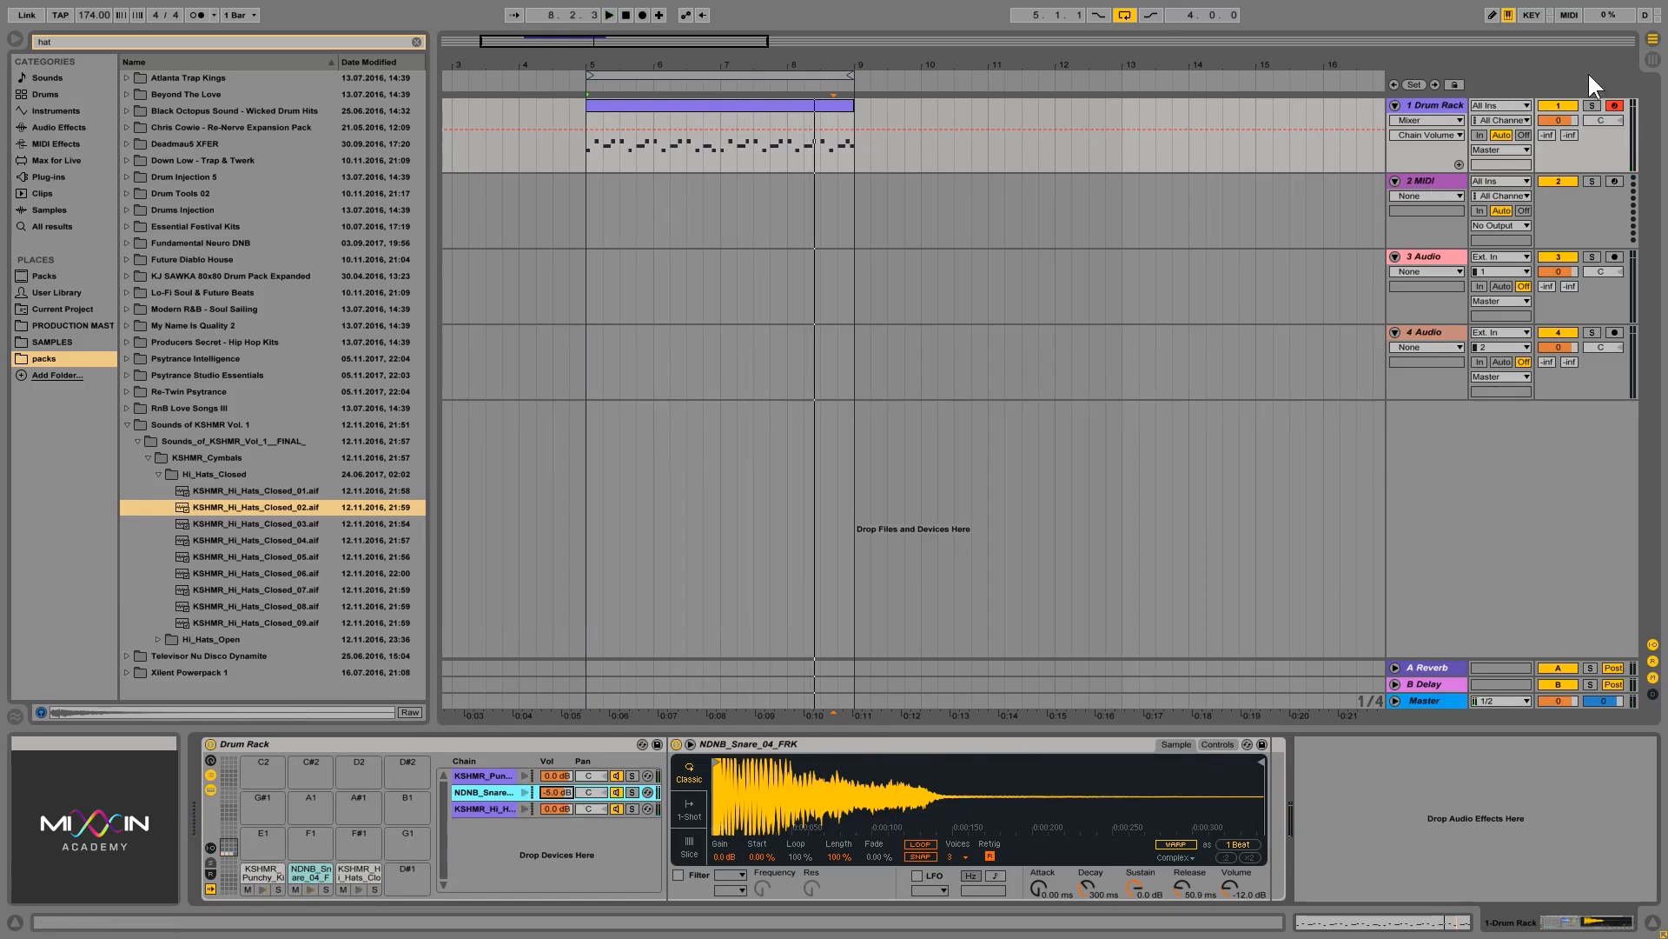
# Switch to Session View, enlarge the mixer for longer faders, and unfold the Drum Rack track into its chains
pyautogui.click(1654, 61)
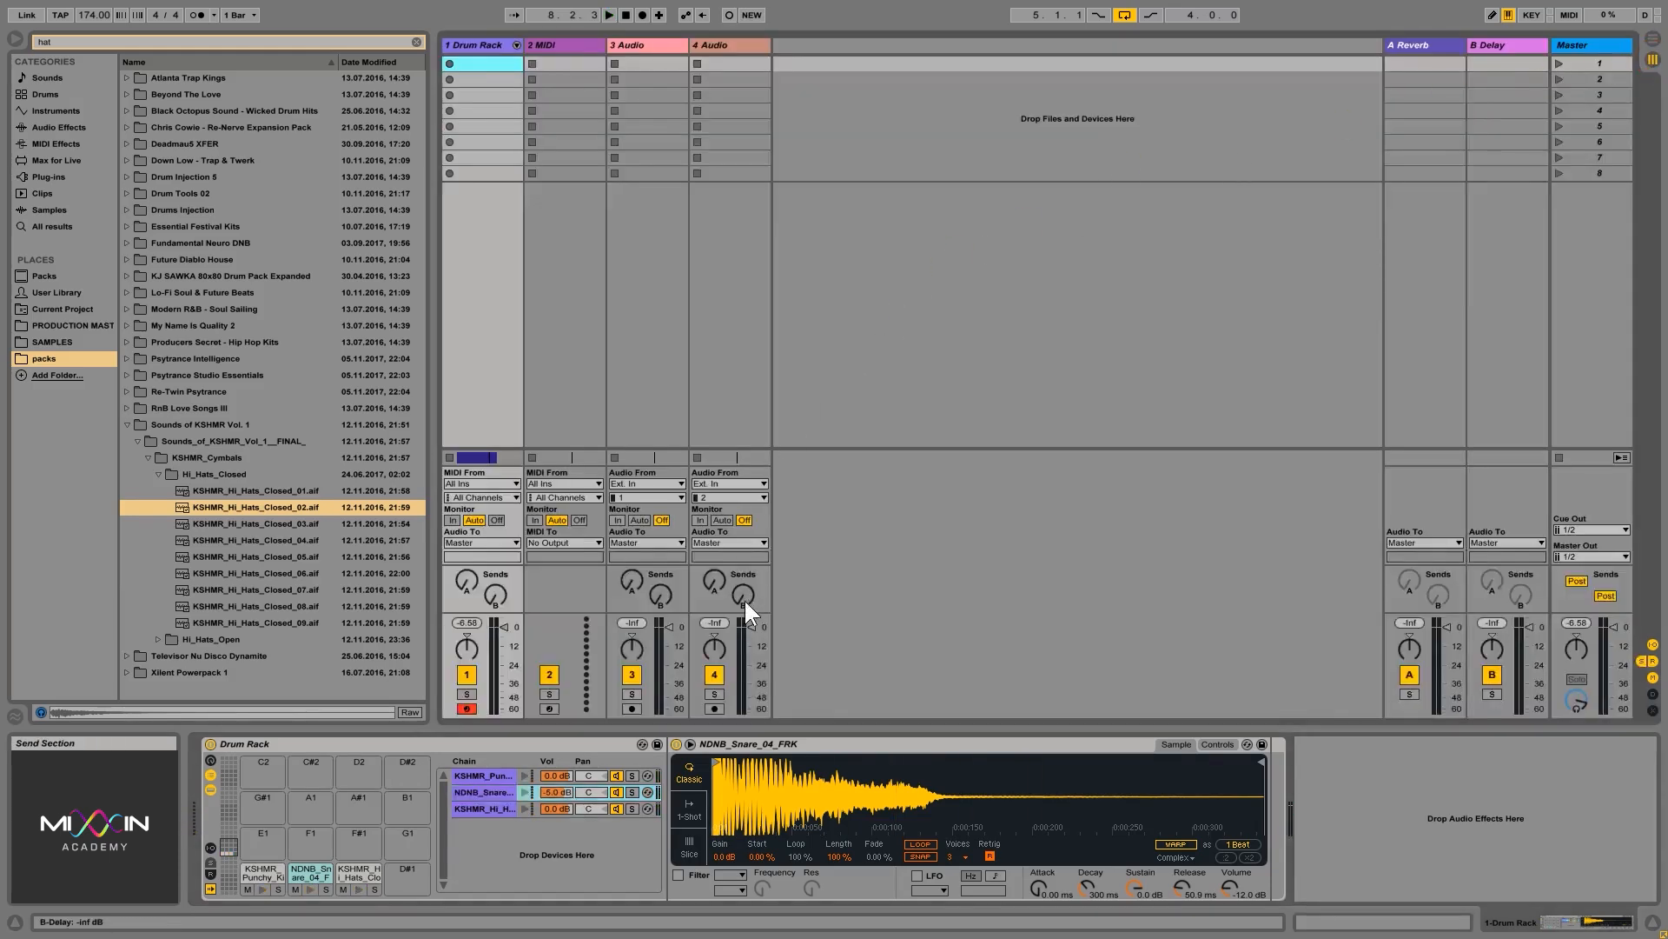
pyautogui.moveTo(757, 611); pyautogui.dragTo(756, 470)
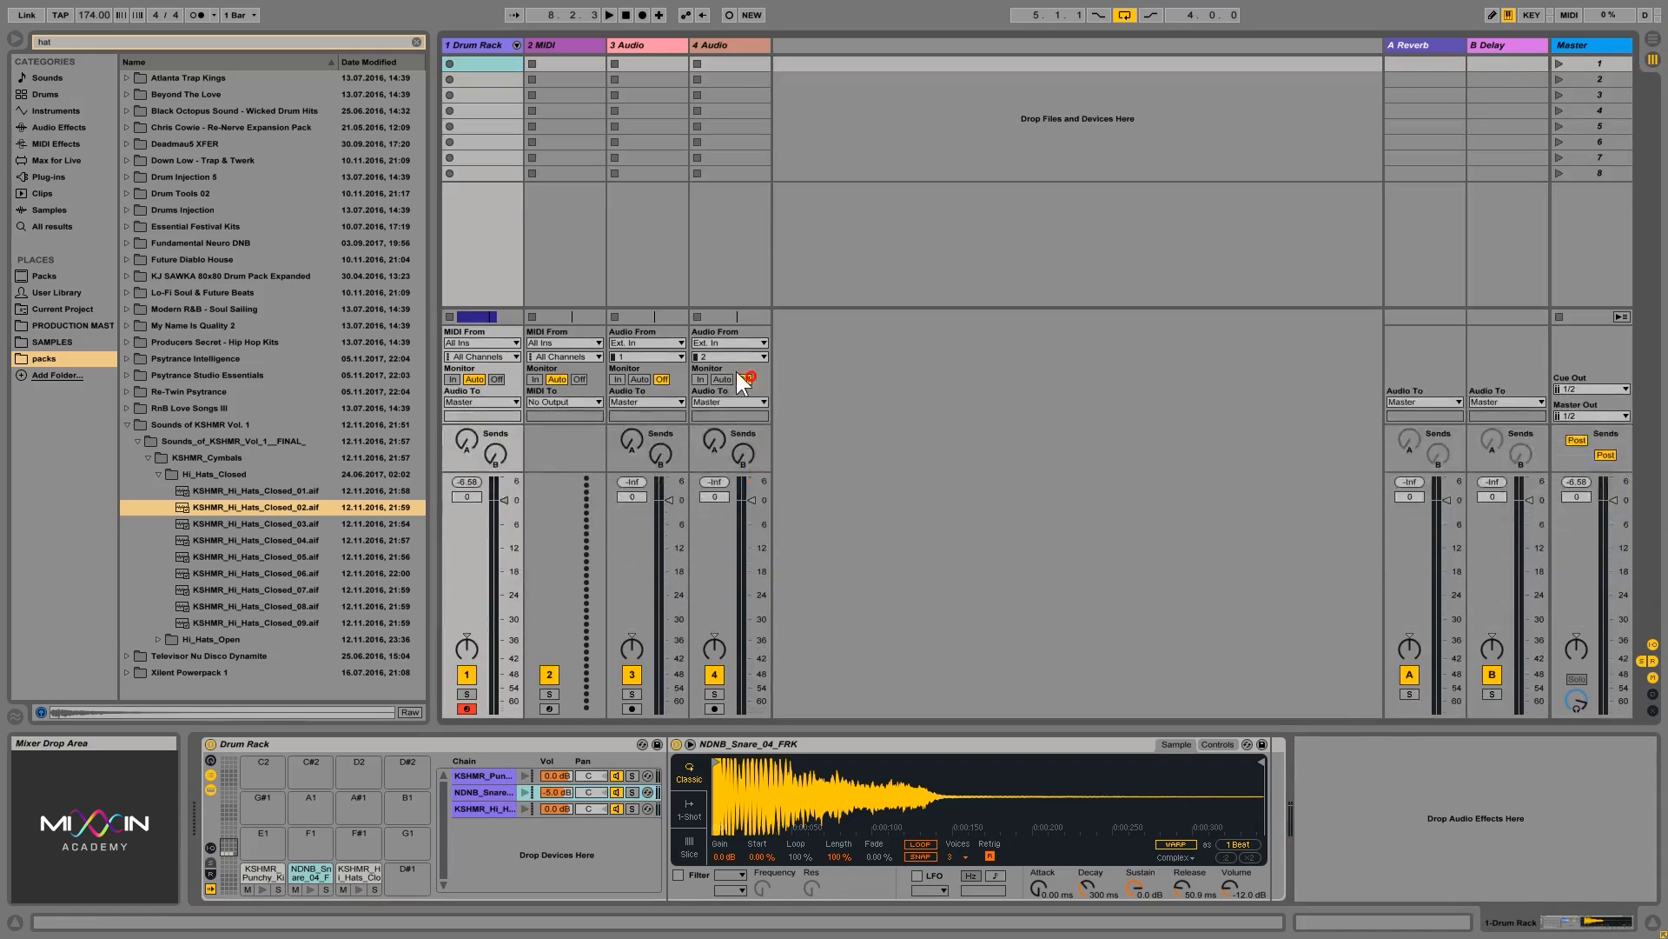
pyautogui.click(516, 45)
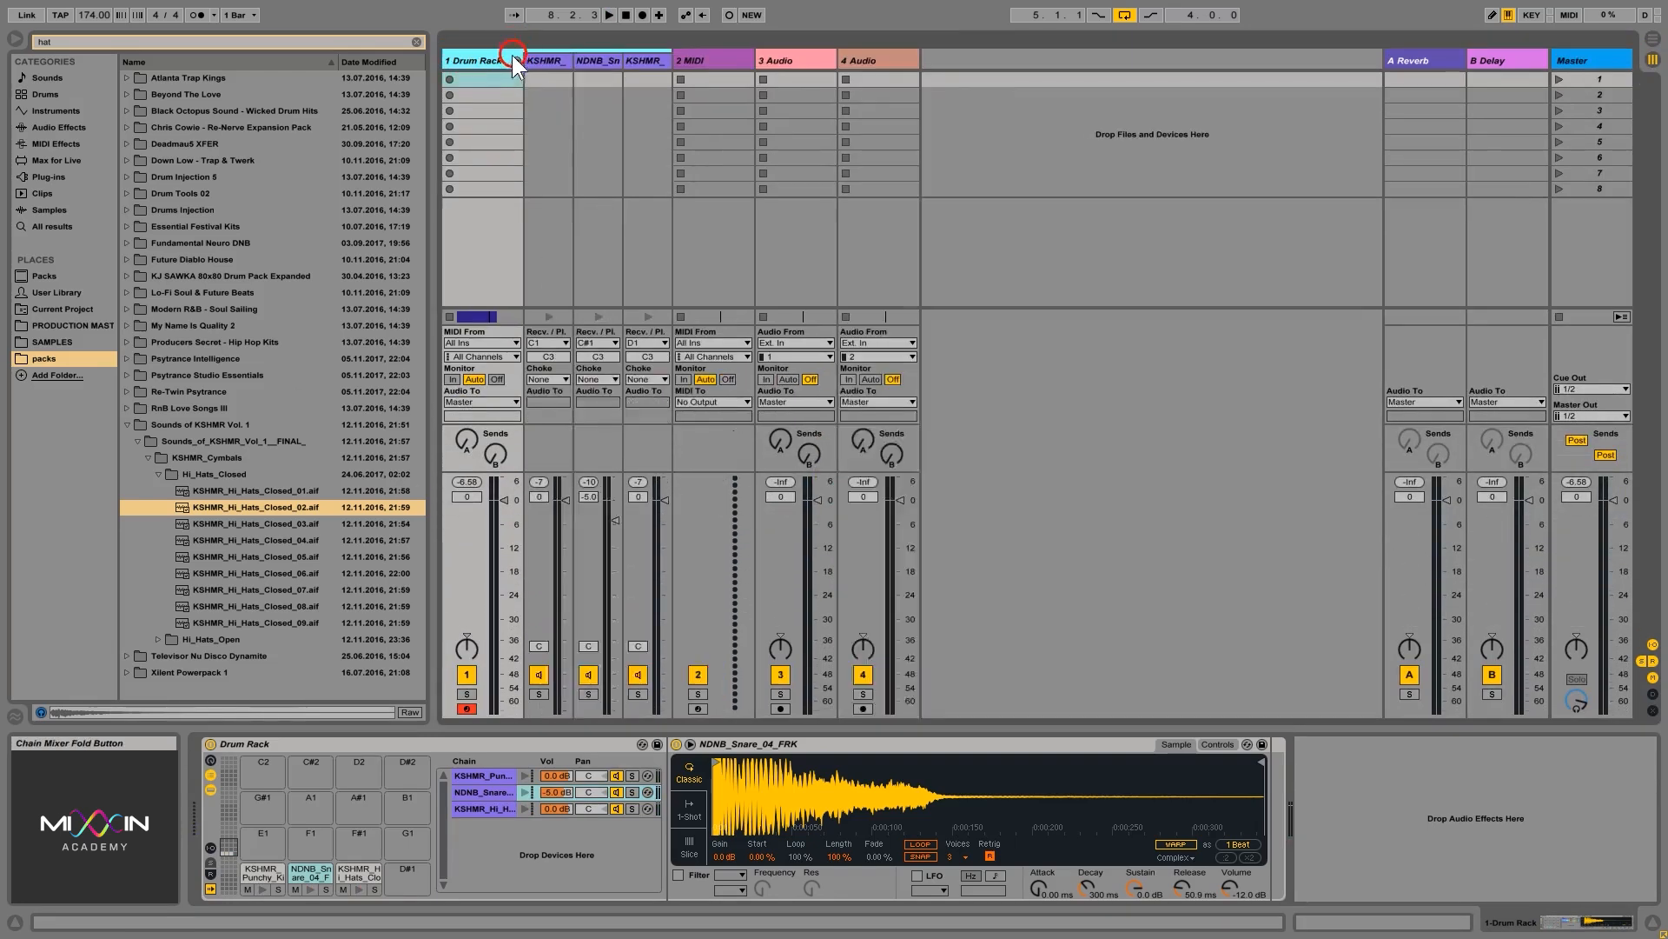
# Inspect the kick, snare and closed hi-hat chains in the mixer one by one
pyautogui.click(546, 60)
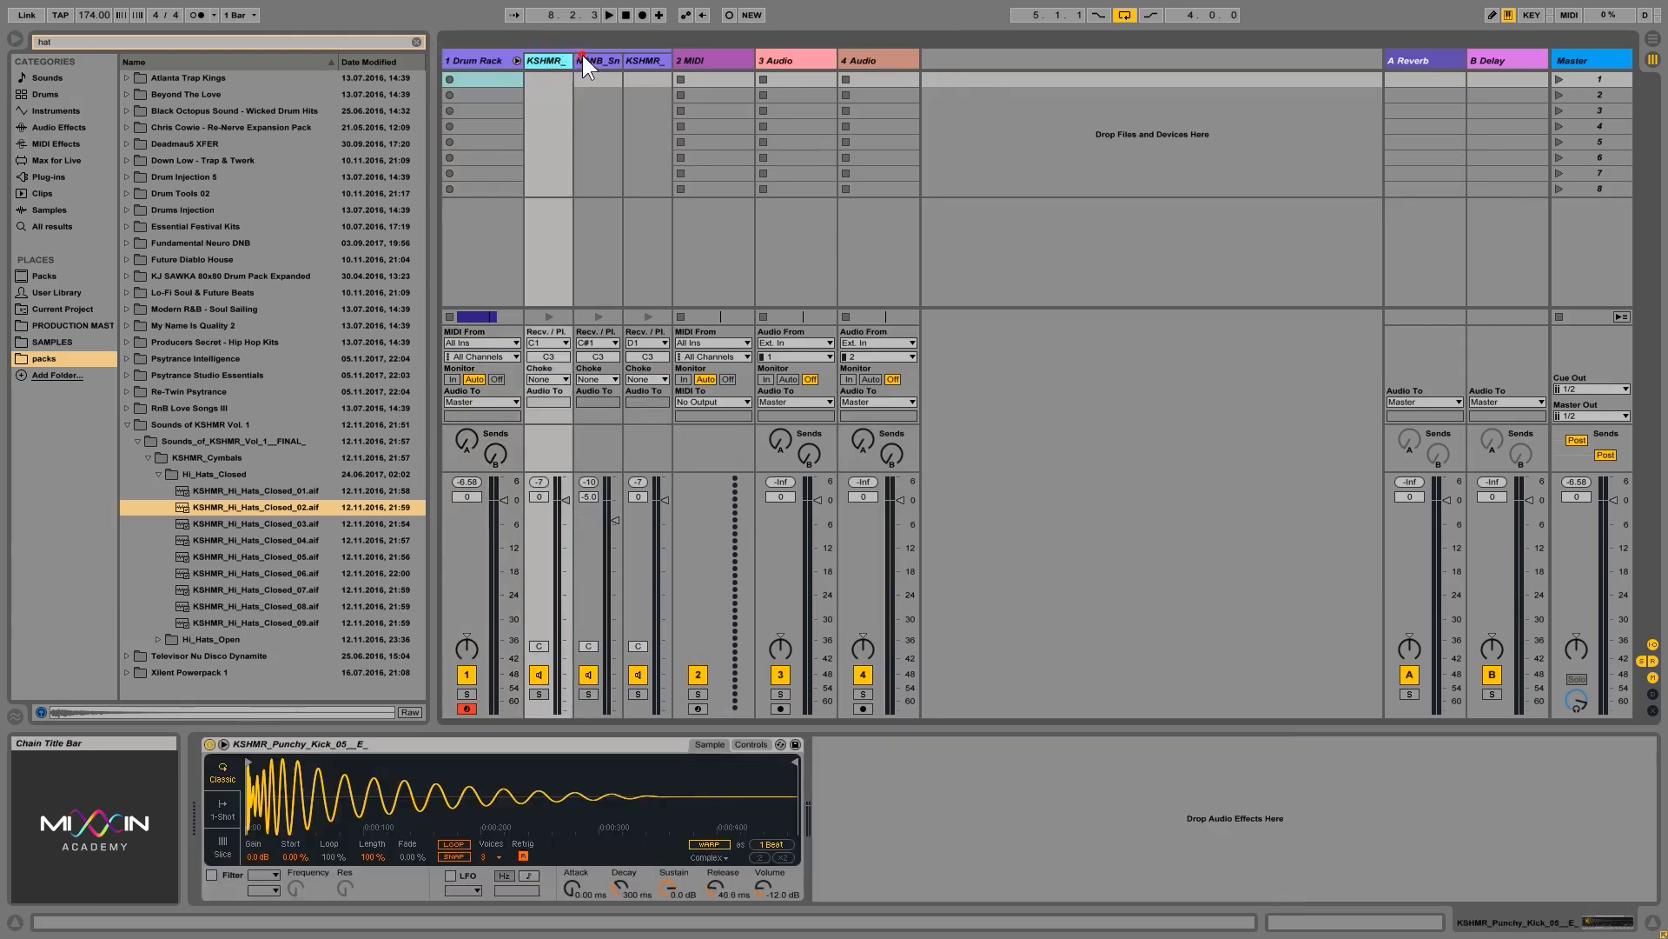
pyautogui.click(584, 57)
pyautogui.click(644, 58)
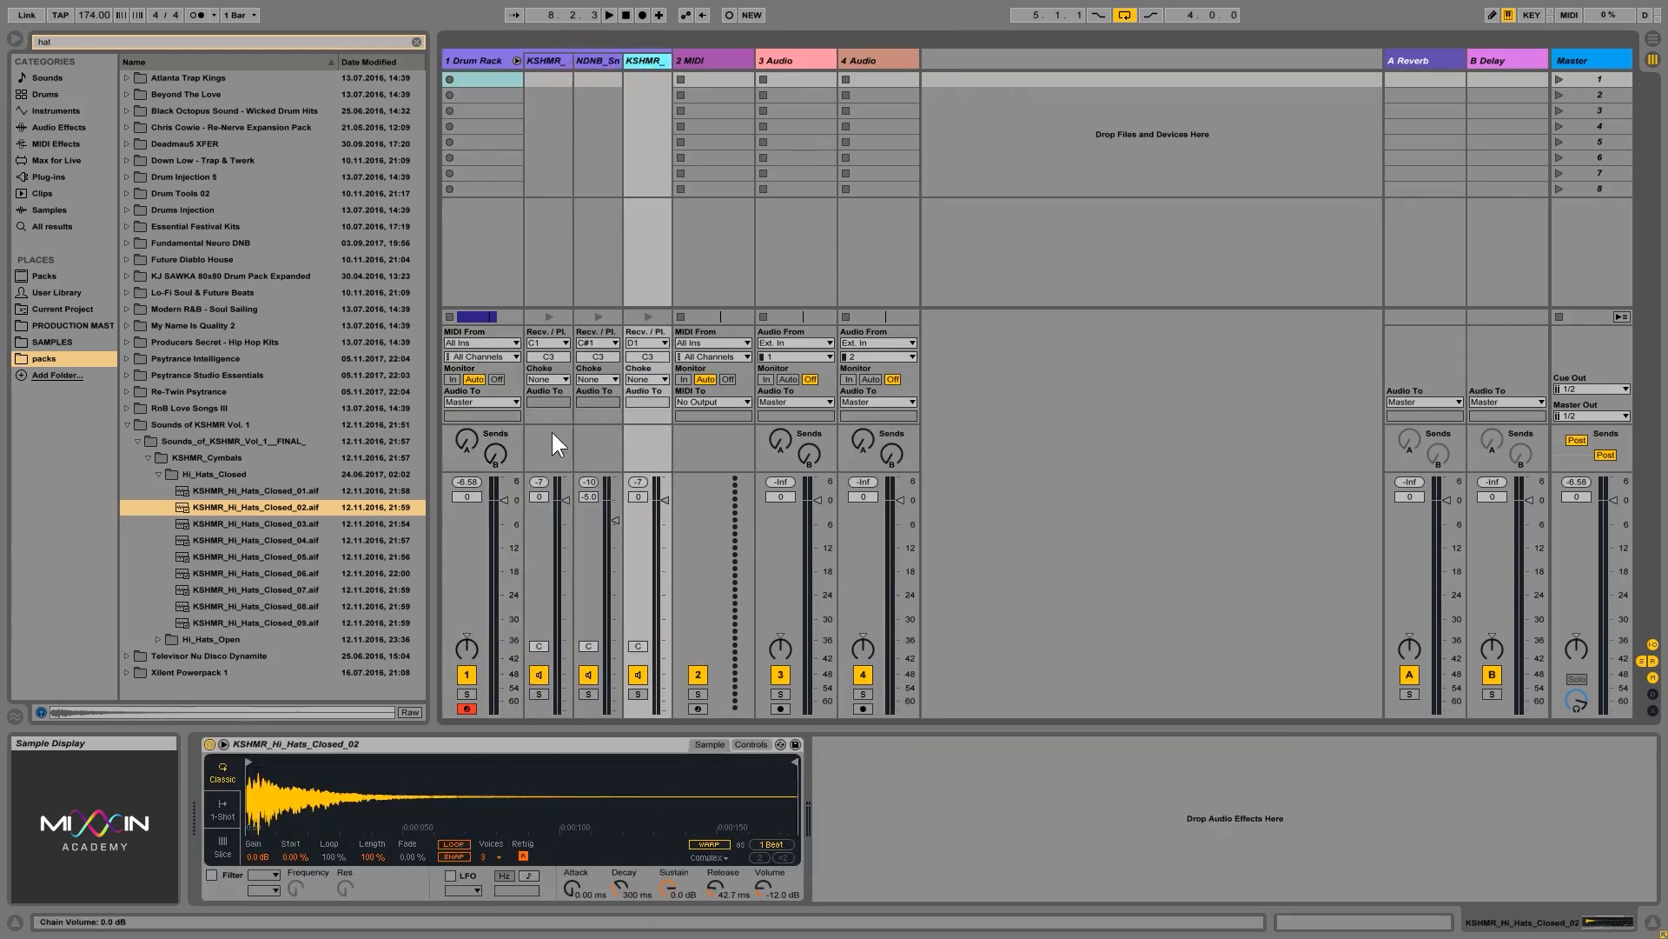
pyautogui.click(551, 63)
pyautogui.click(594, 60)
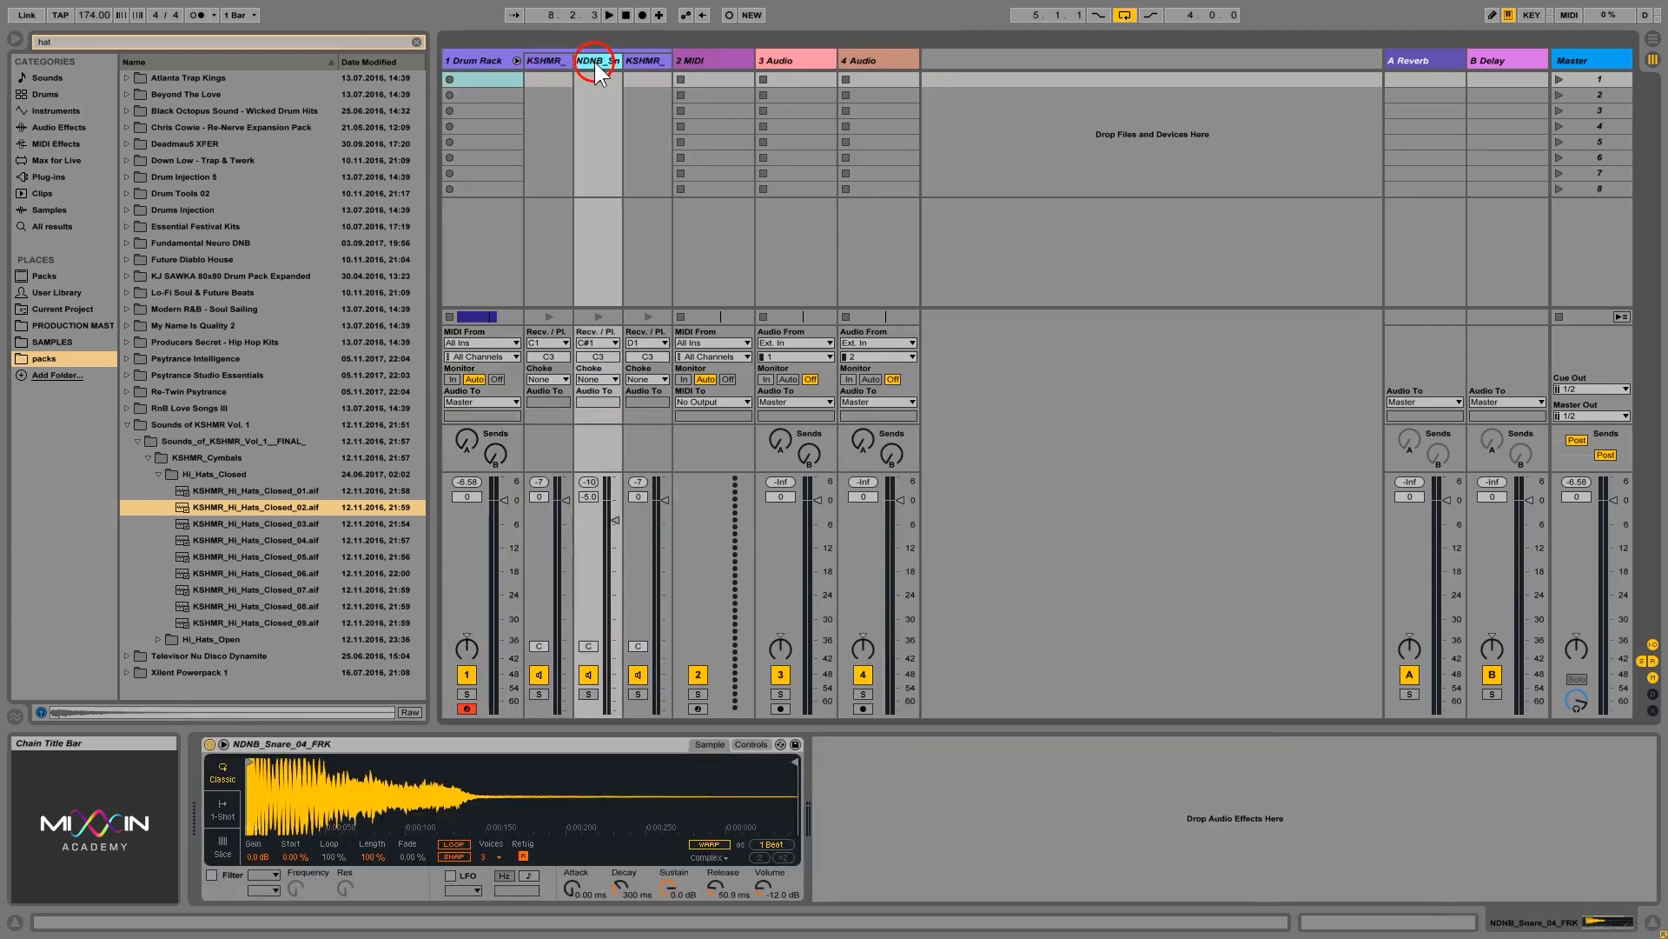
pyautogui.click(640, 66)
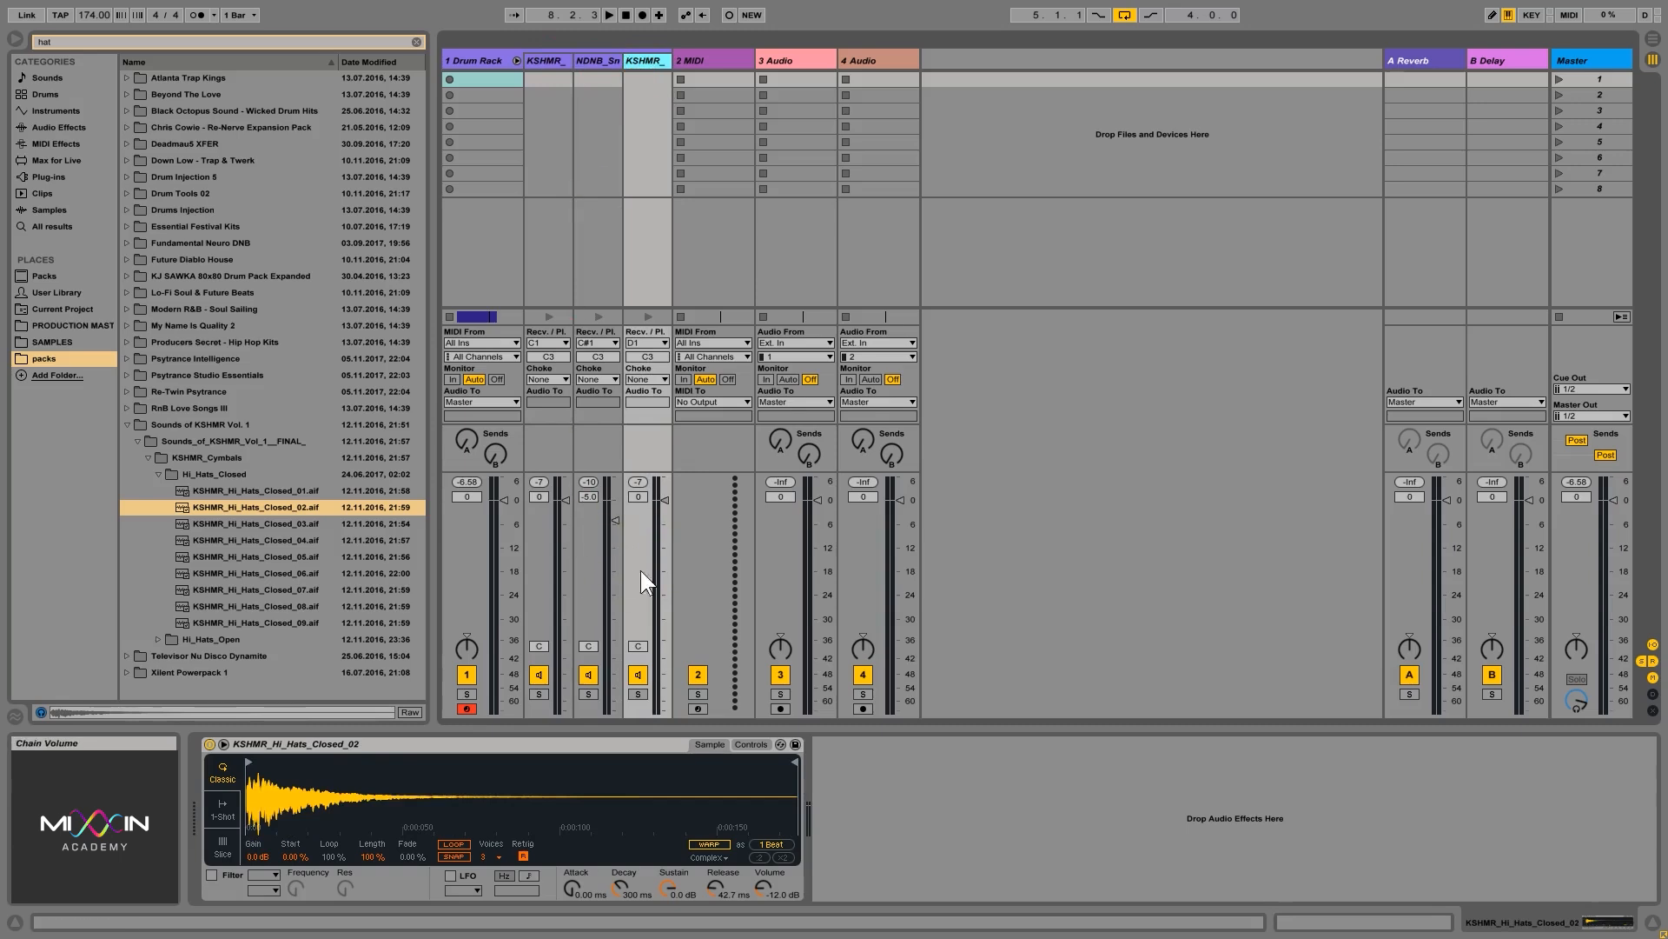
# Set the snare chain's volume to -2.7 dB and the closed hi-hat chain's to -3.0 dB while the pattern plays
pyautogui.press('space')
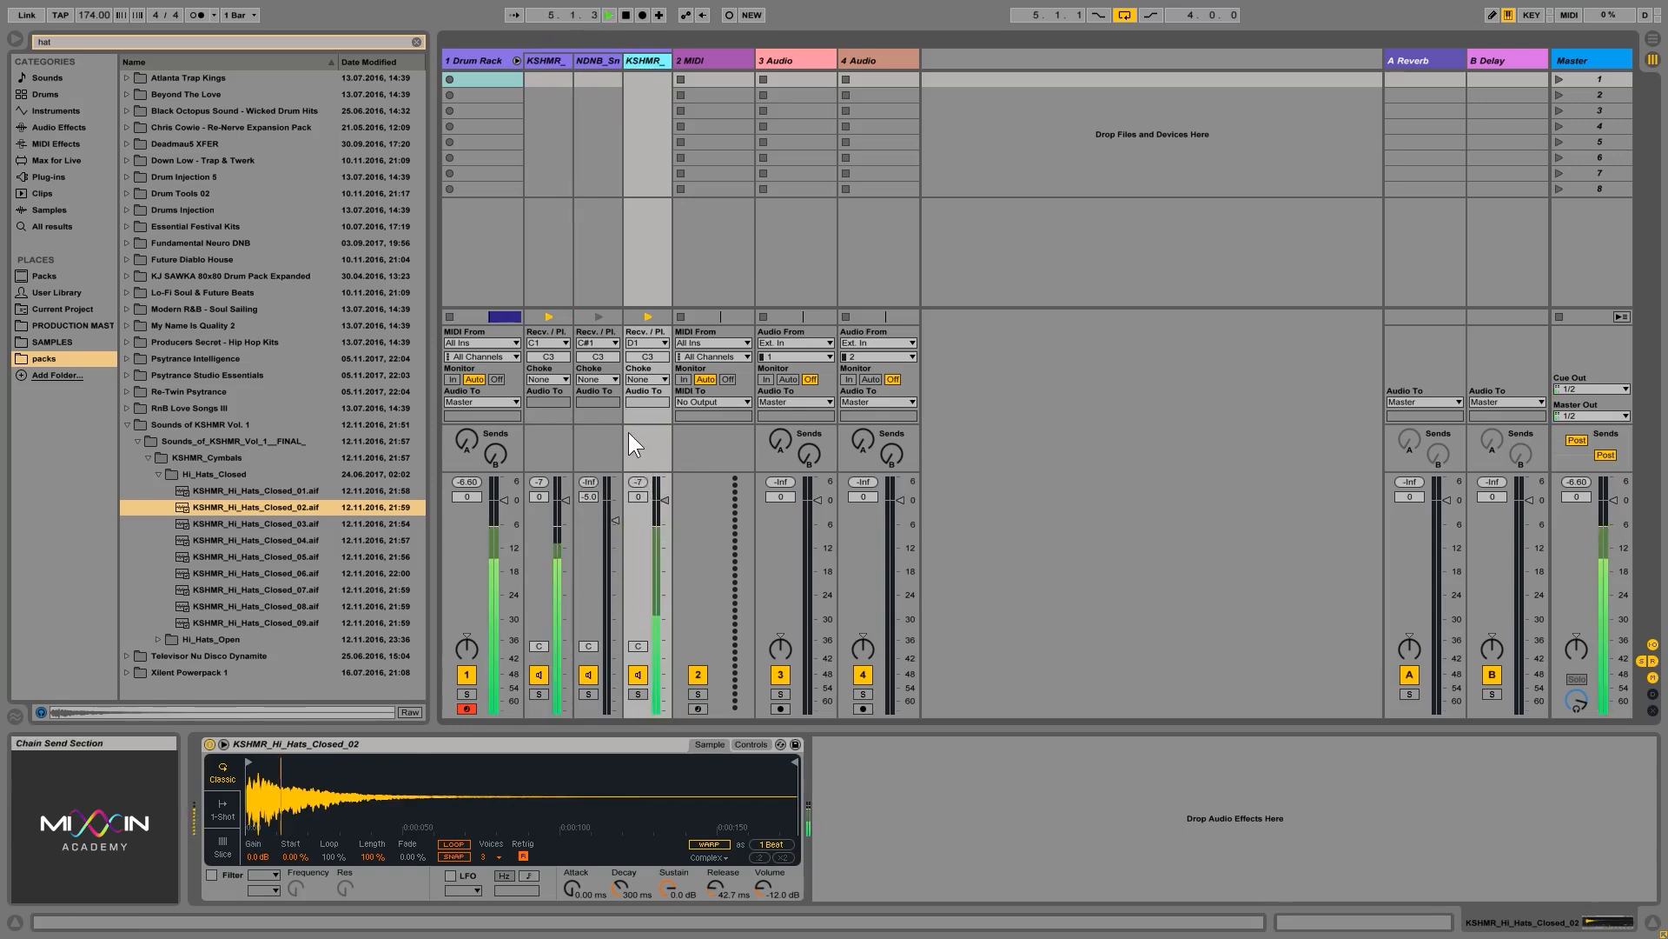
pyautogui.moveTo(611, 516); pyautogui.dragTo(657, 513)
pyautogui.press('space')
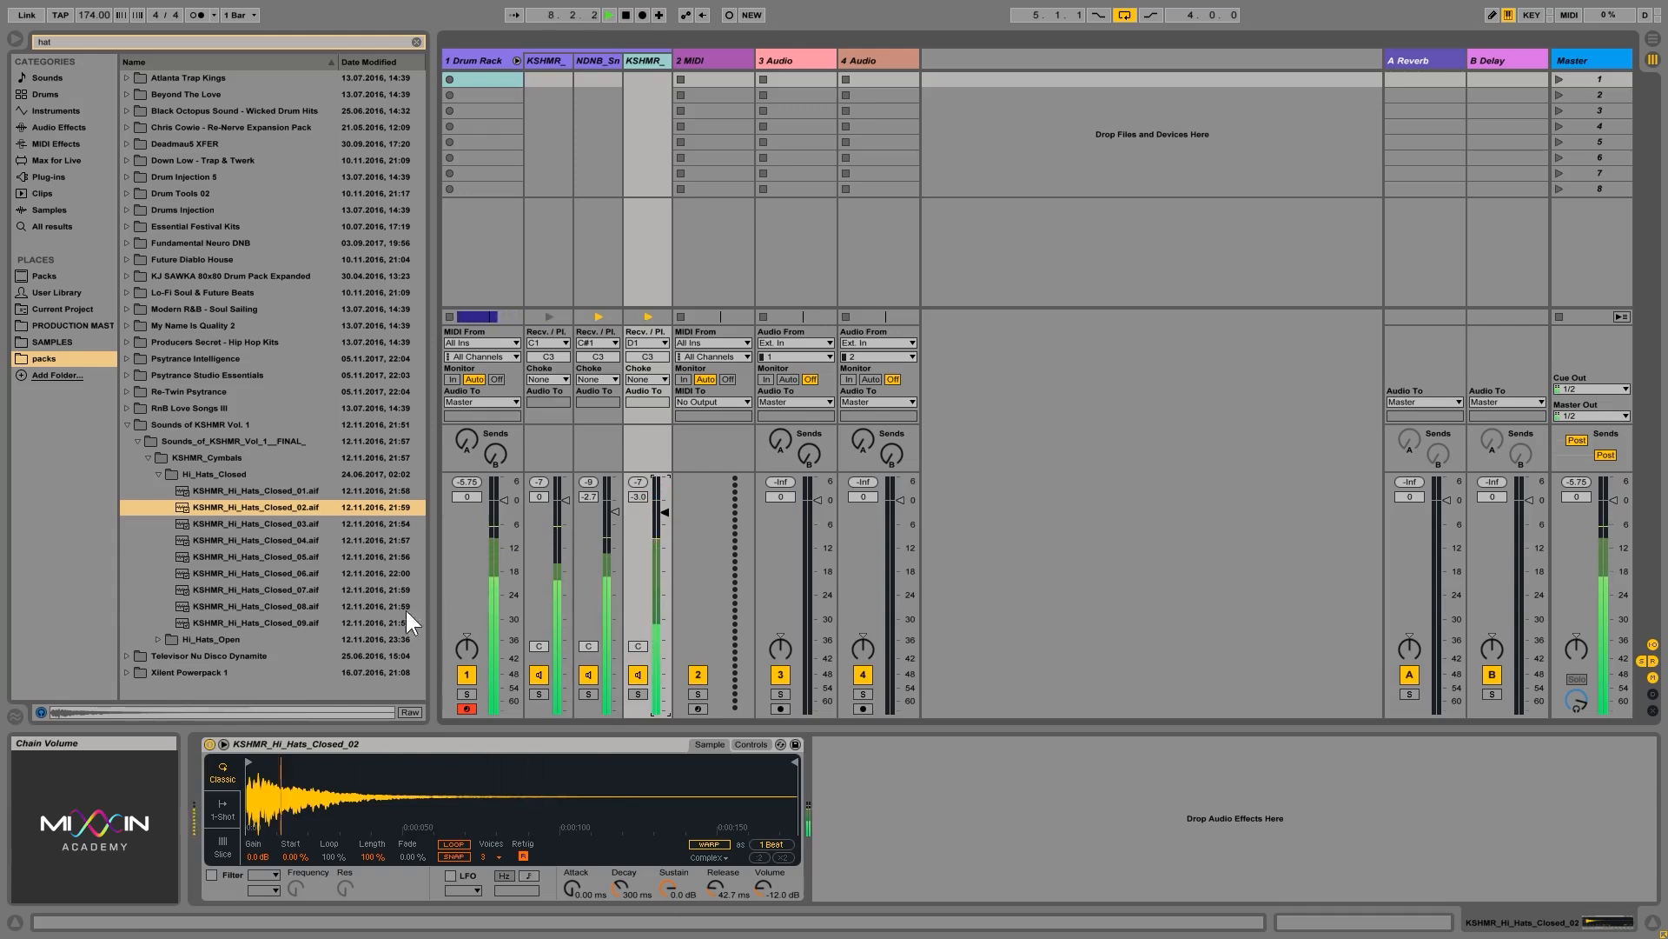
# Stop the playback and audition the closed hi-hat samples KSHMR_Hi_Hats_Closed_05 through KSHMR_Hi_Hats_Closed_09 for a second hi-hat
pyautogui.click(259, 556)
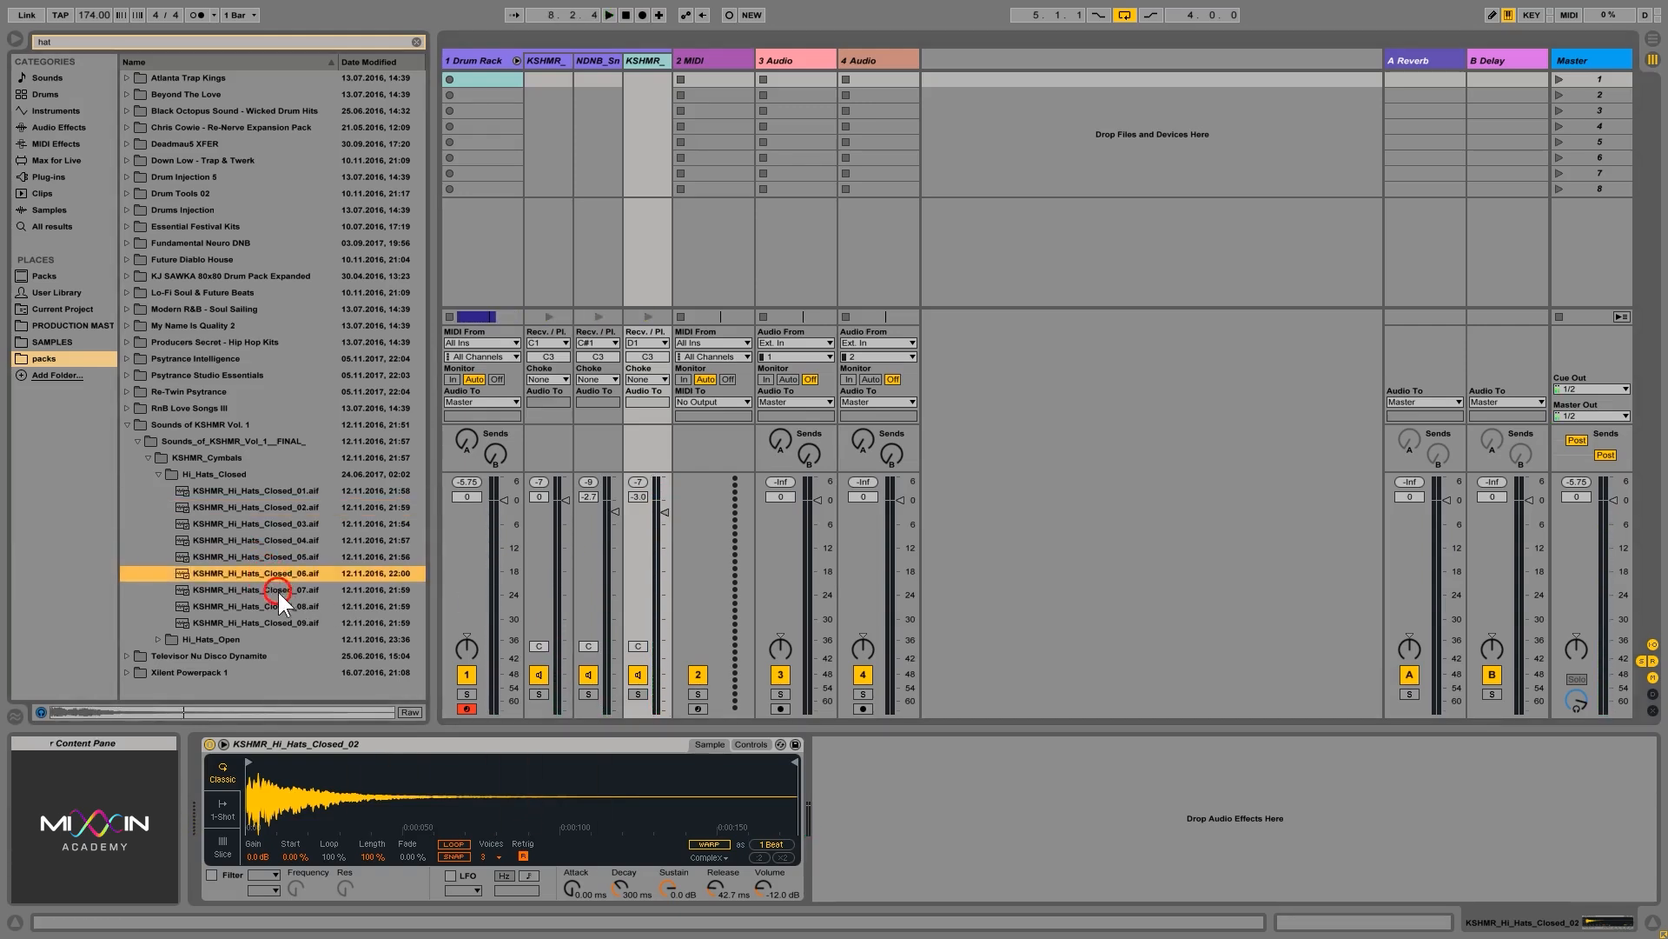
pyautogui.click(272, 605)
pyautogui.click(271, 624)
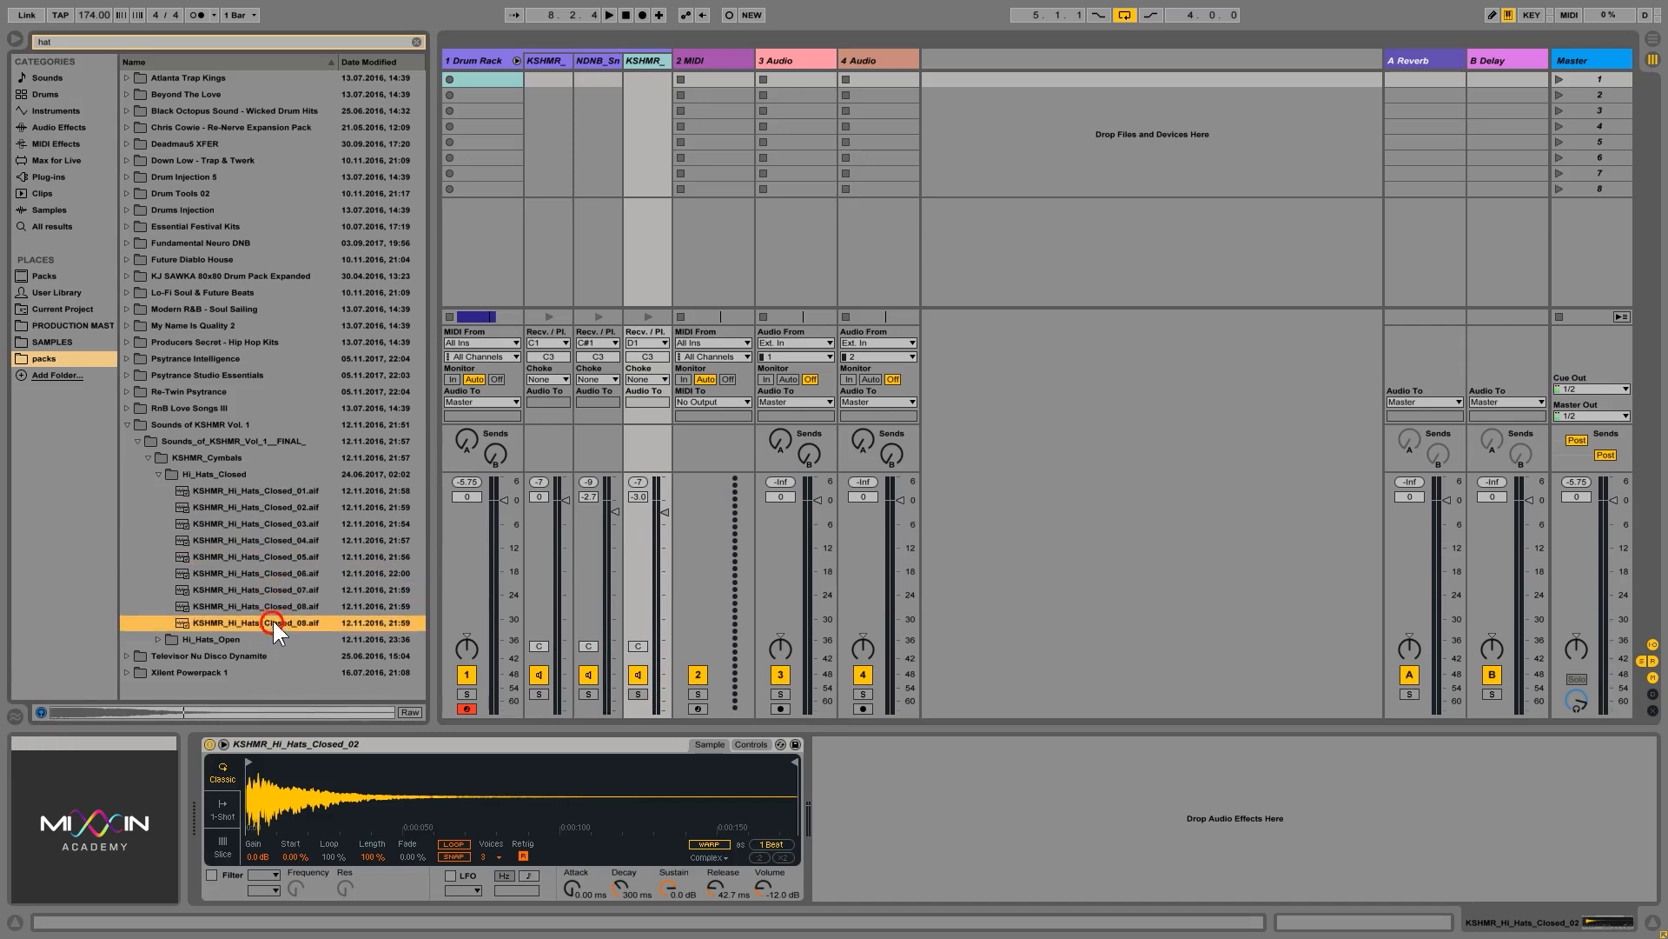
pyautogui.click(272, 607)
pyautogui.click(269, 622)
# Return to Arrangement View, load KSHMR_Hi_Hats_Closed_09 onto the D#1 pad, and set it to Classic mode with a 66.1 ms release
pyautogui.click(1652, 44)
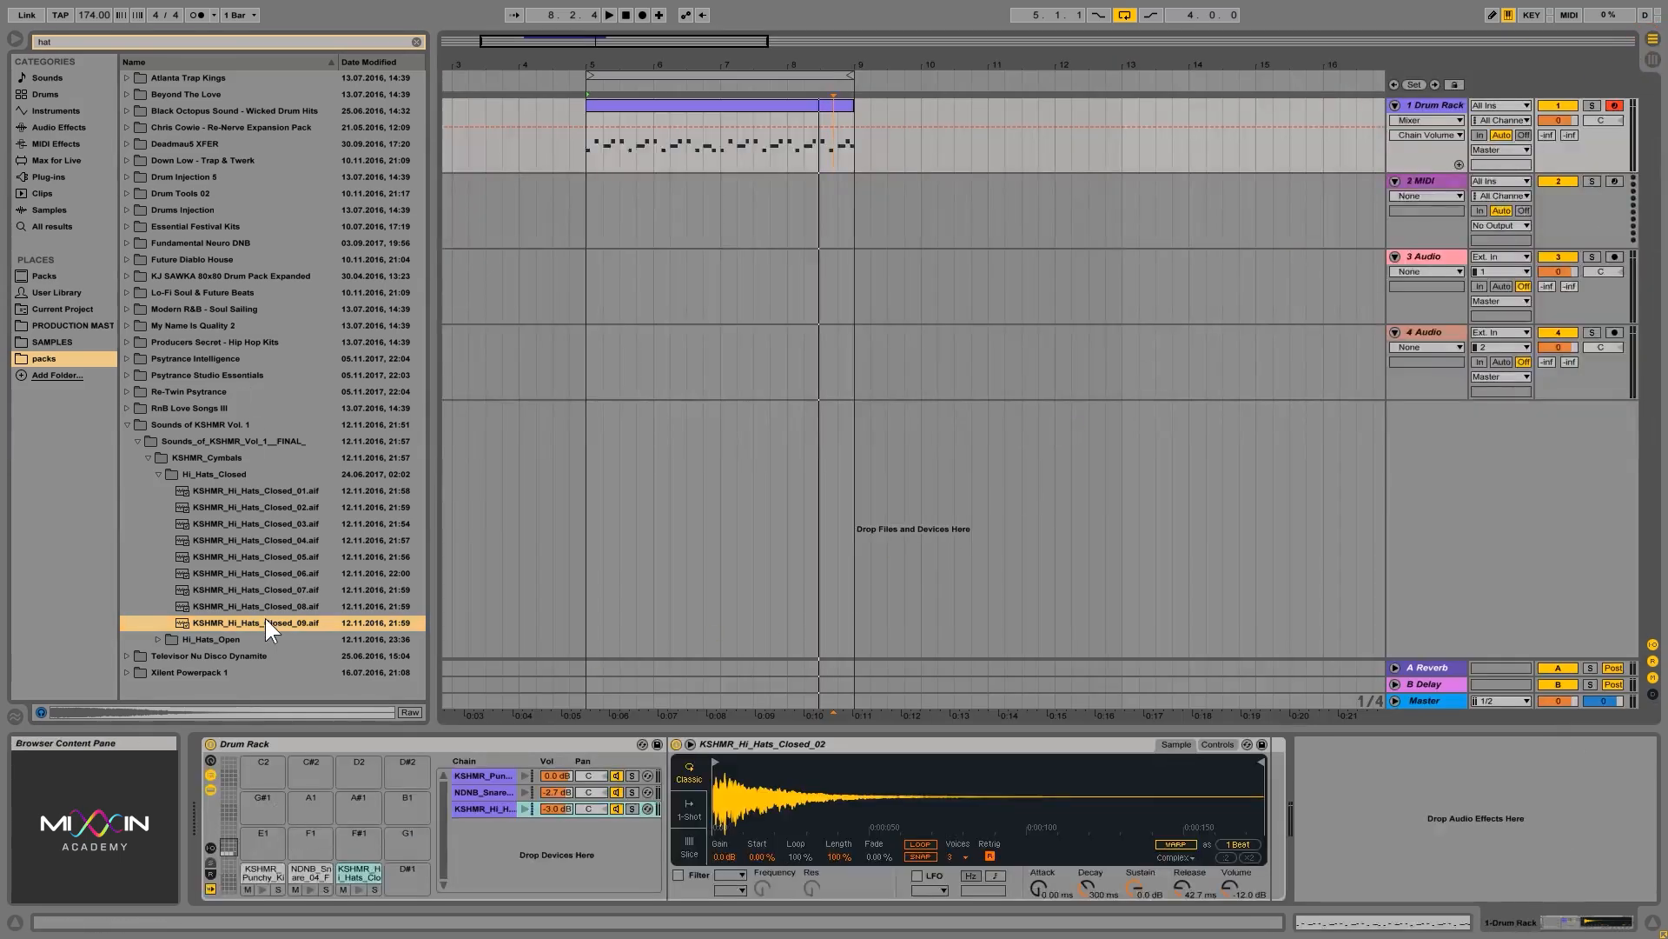
pyautogui.moveTo(265, 618); pyautogui.dragTo(407, 891)
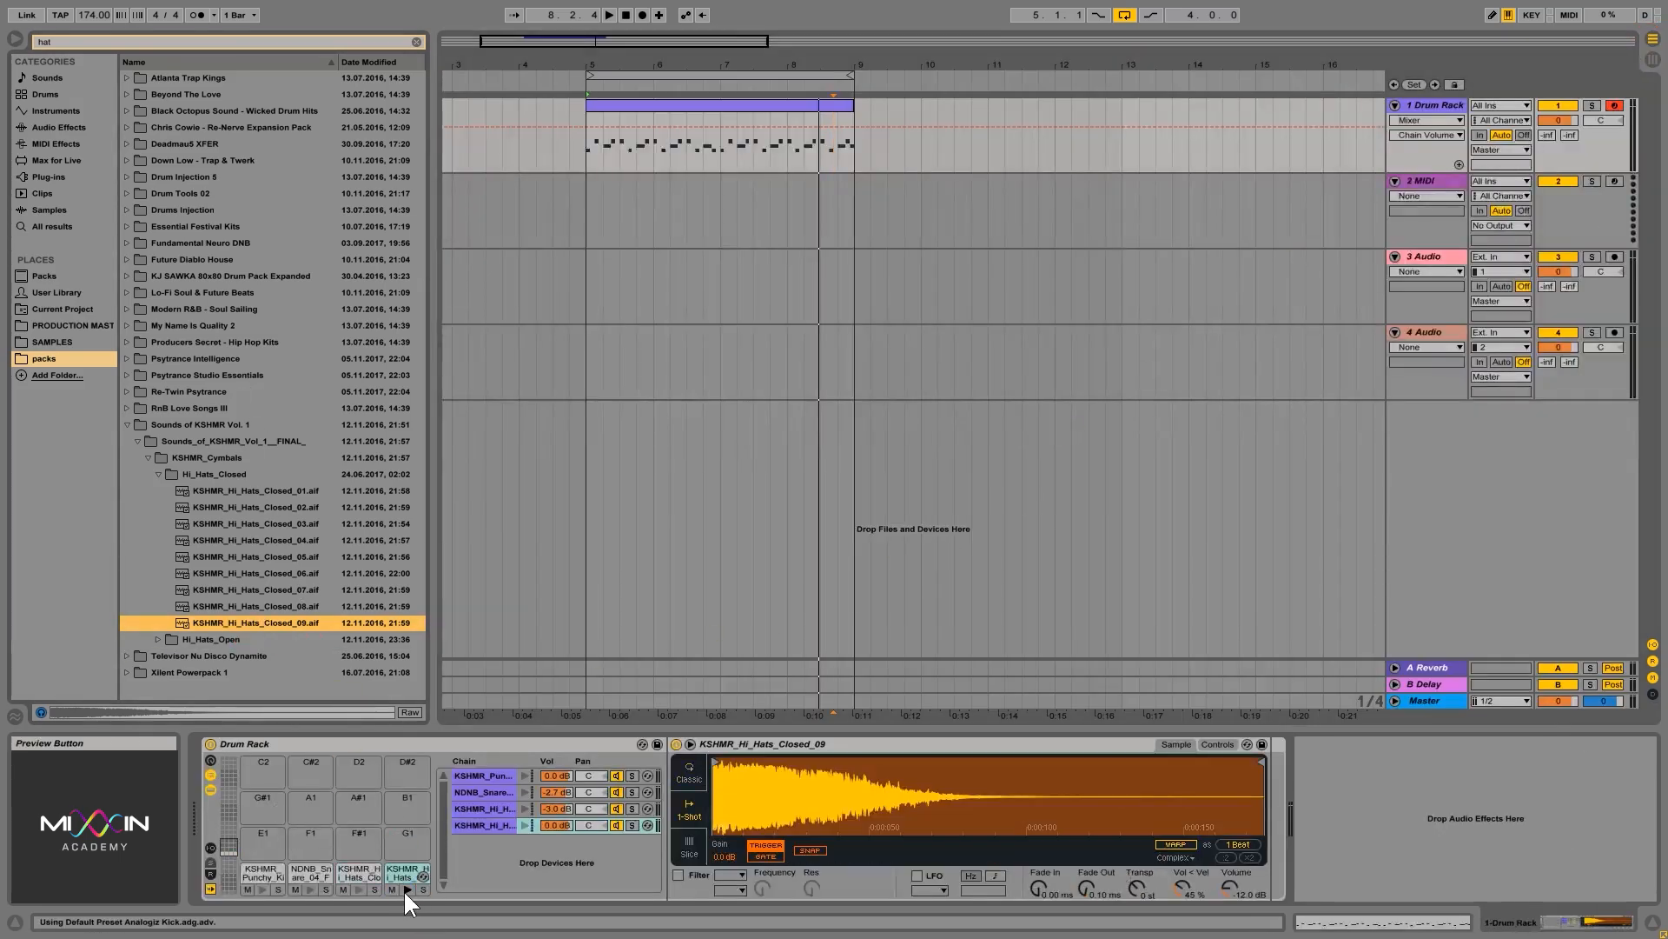
pyautogui.click(689, 770)
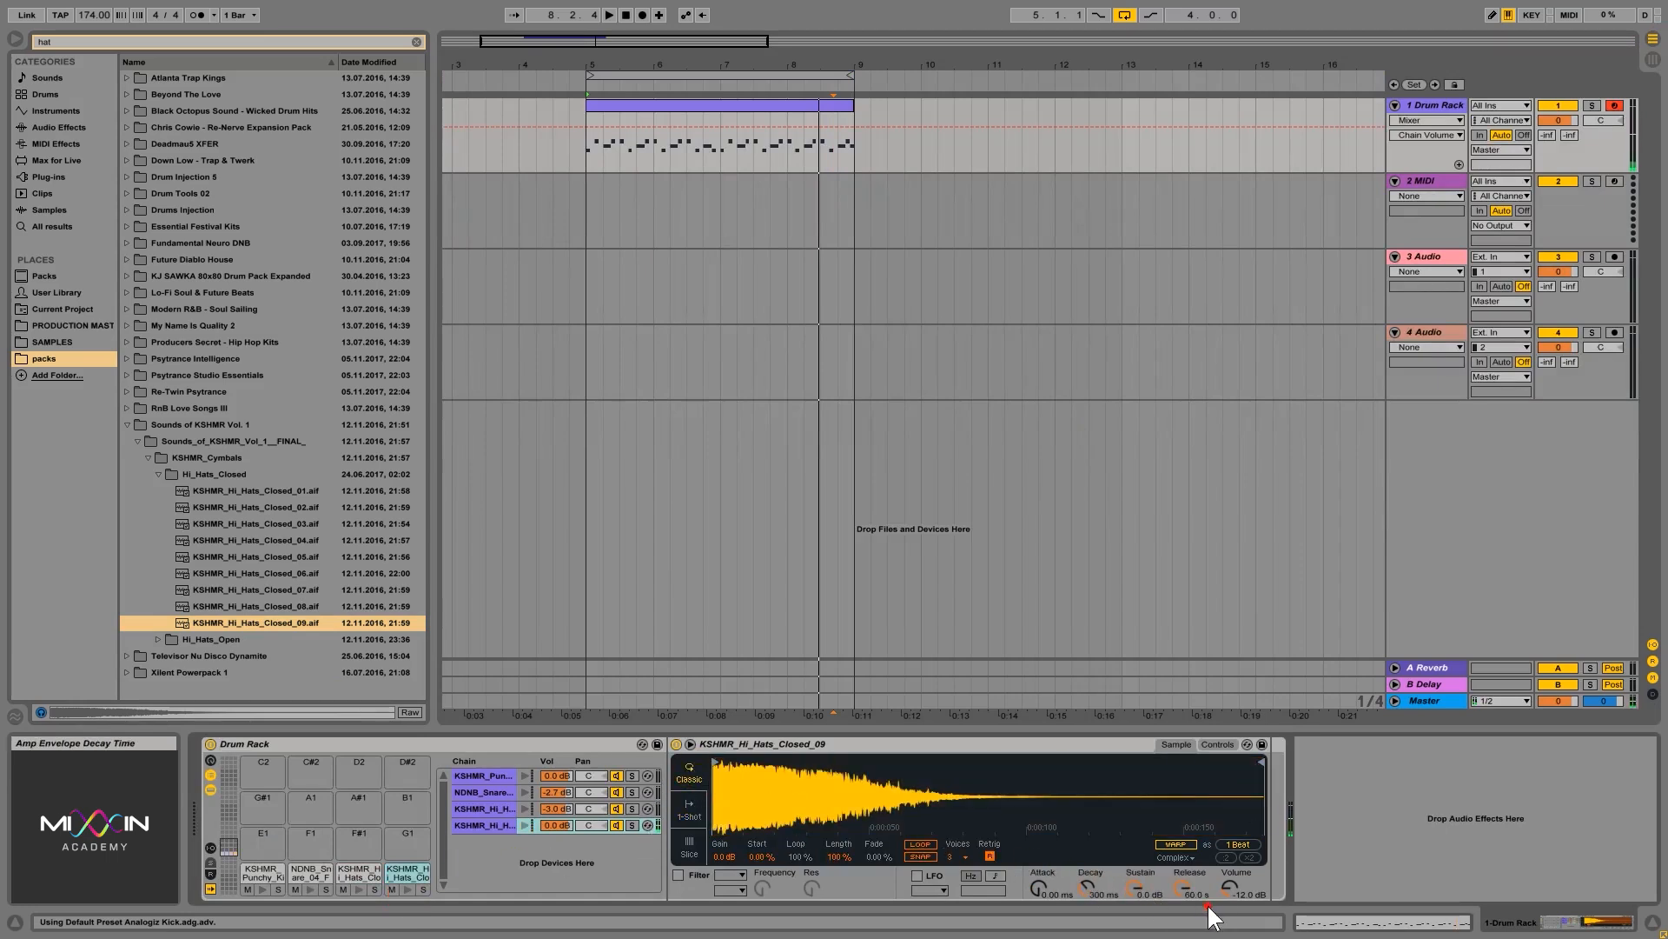
pyautogui.moveTo(1207, 904); pyautogui.dragTo(1207, 934)
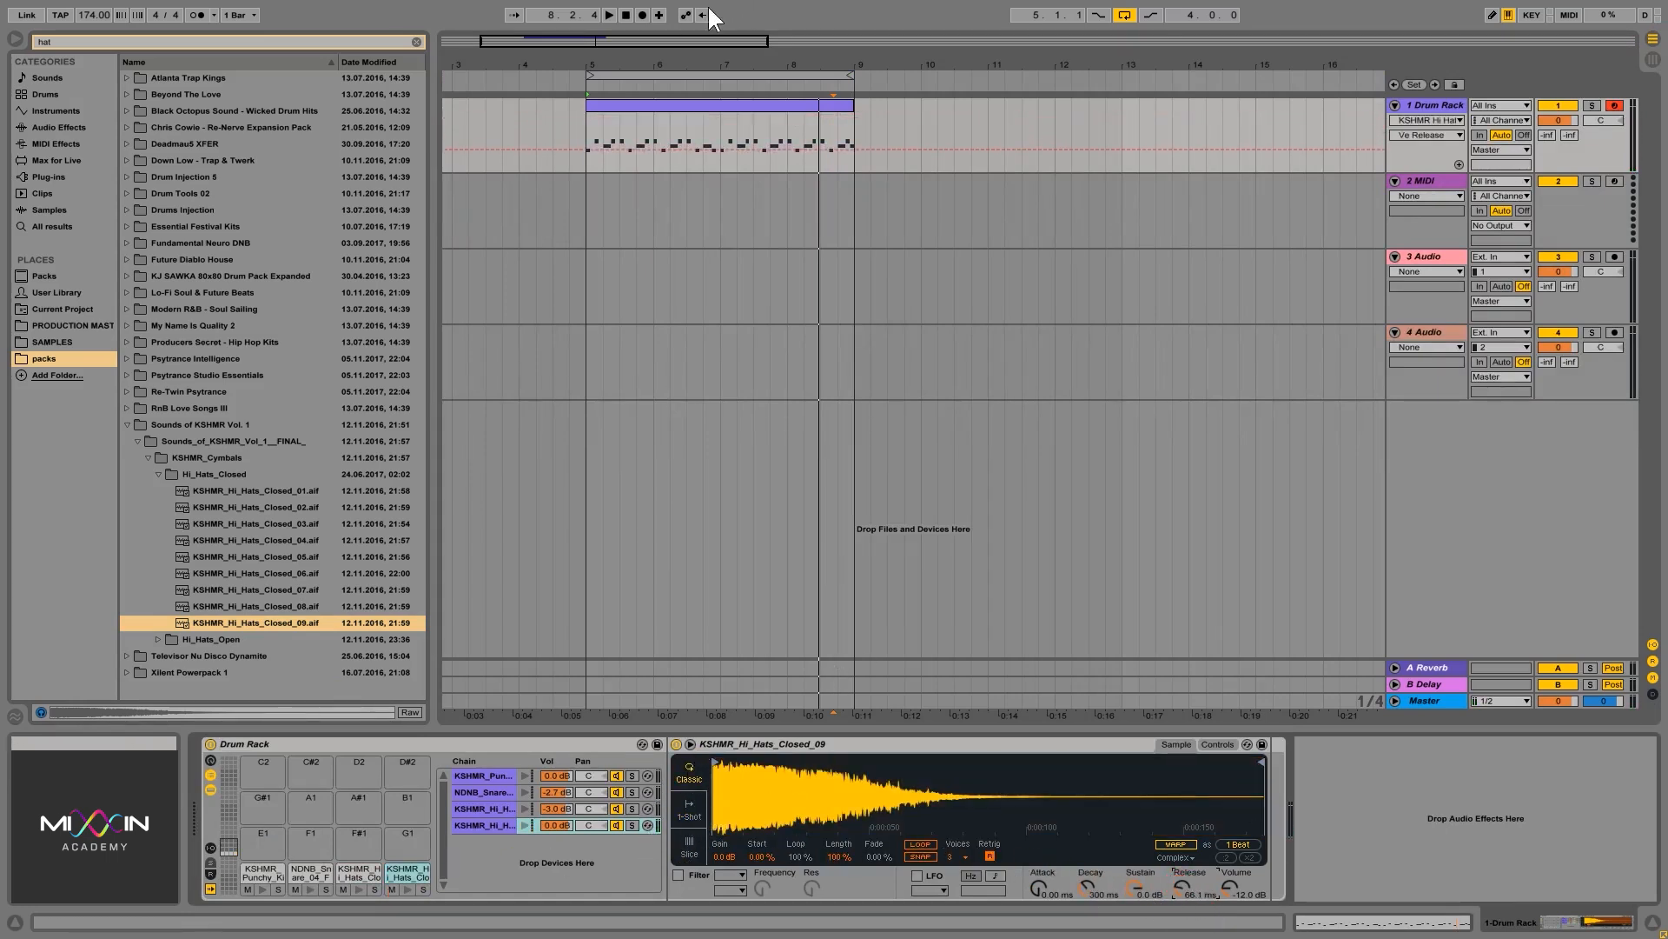
# In the drum clip, add an eighth-long KSHMR_Hi_Hats_Closed_09 note at 1.1, repeat it on every beat of bar 1, and play it
pyautogui.doubleClick(730, 112)
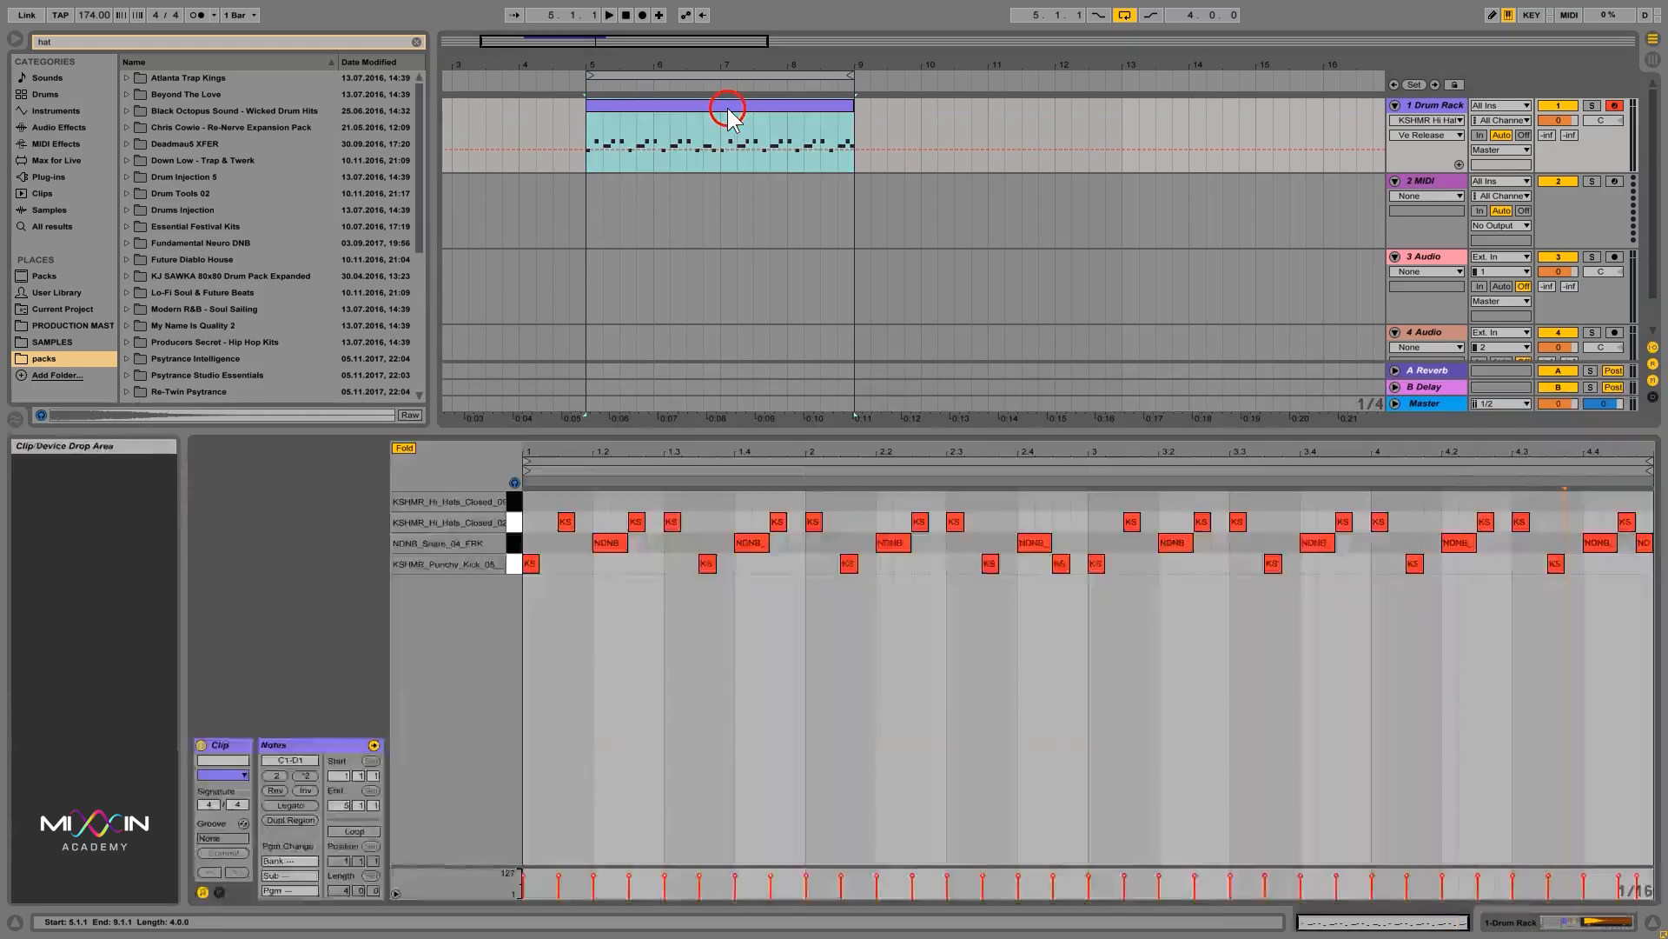
pyautogui.doubleClick(532, 499)
pyautogui.moveTo(538, 501)
pyautogui.mouseDown()
pyautogui.moveTo(590, 504)
pyautogui.moveTo(560, 502)
pyautogui.mouseUp()
pyautogui.press('space')
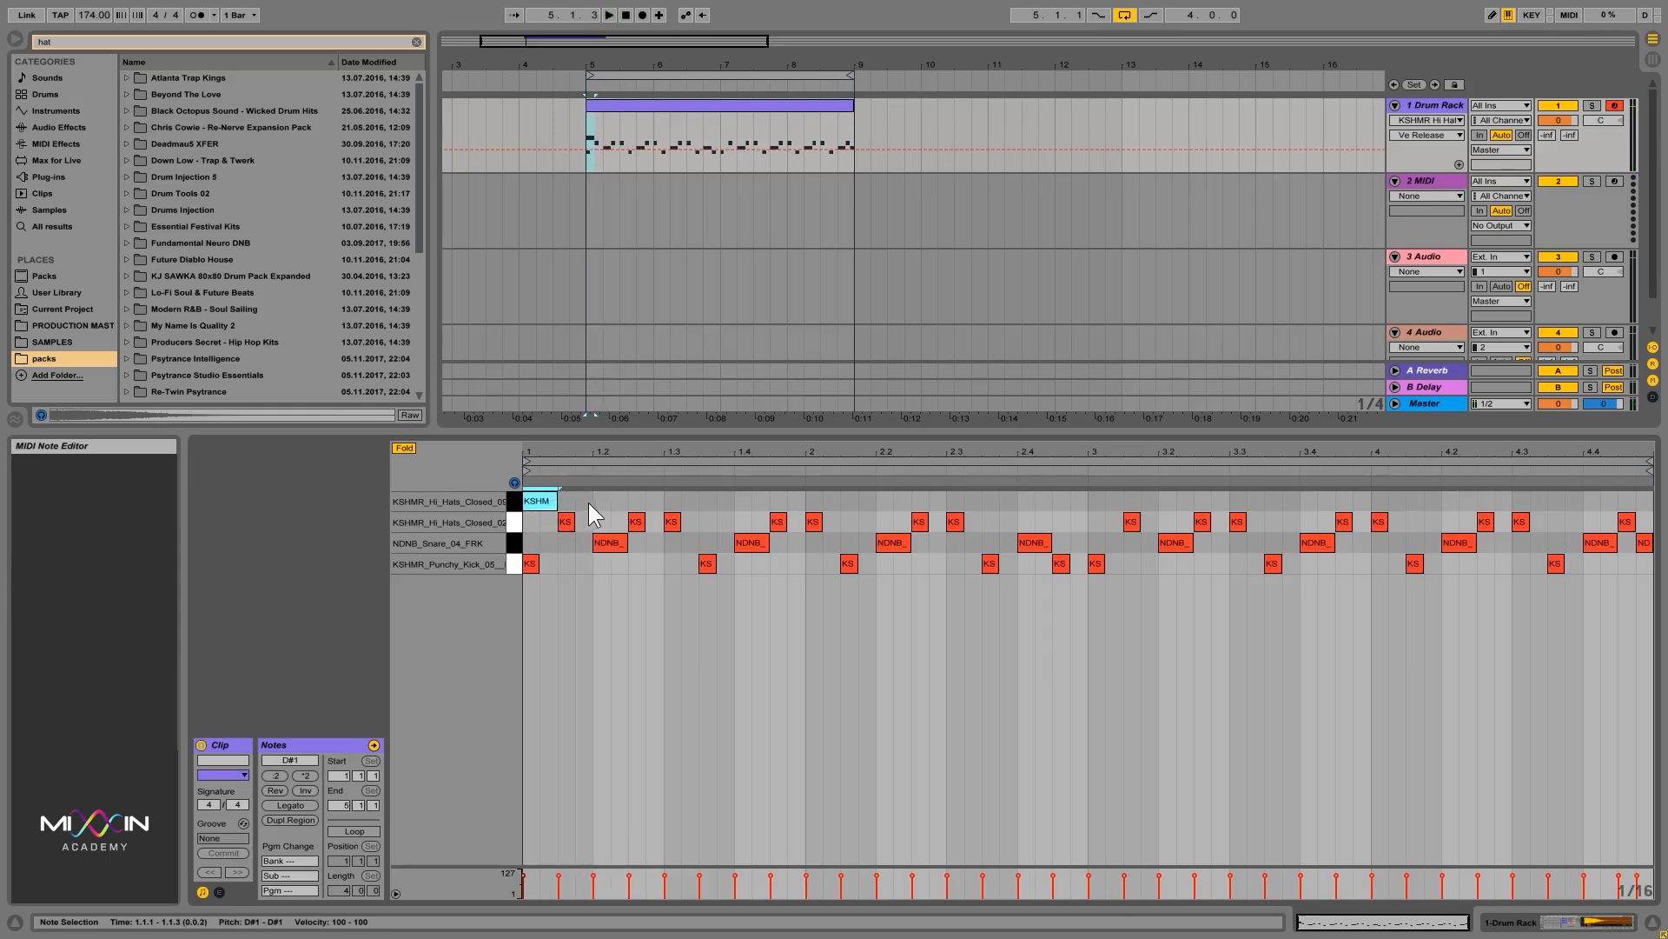
pyautogui.hotkey('ctrl', 'd')
pyautogui.hotkey('ctrl', 'd')
pyautogui.hotkey('ctrl', 'd')
pyautogui.press('space')
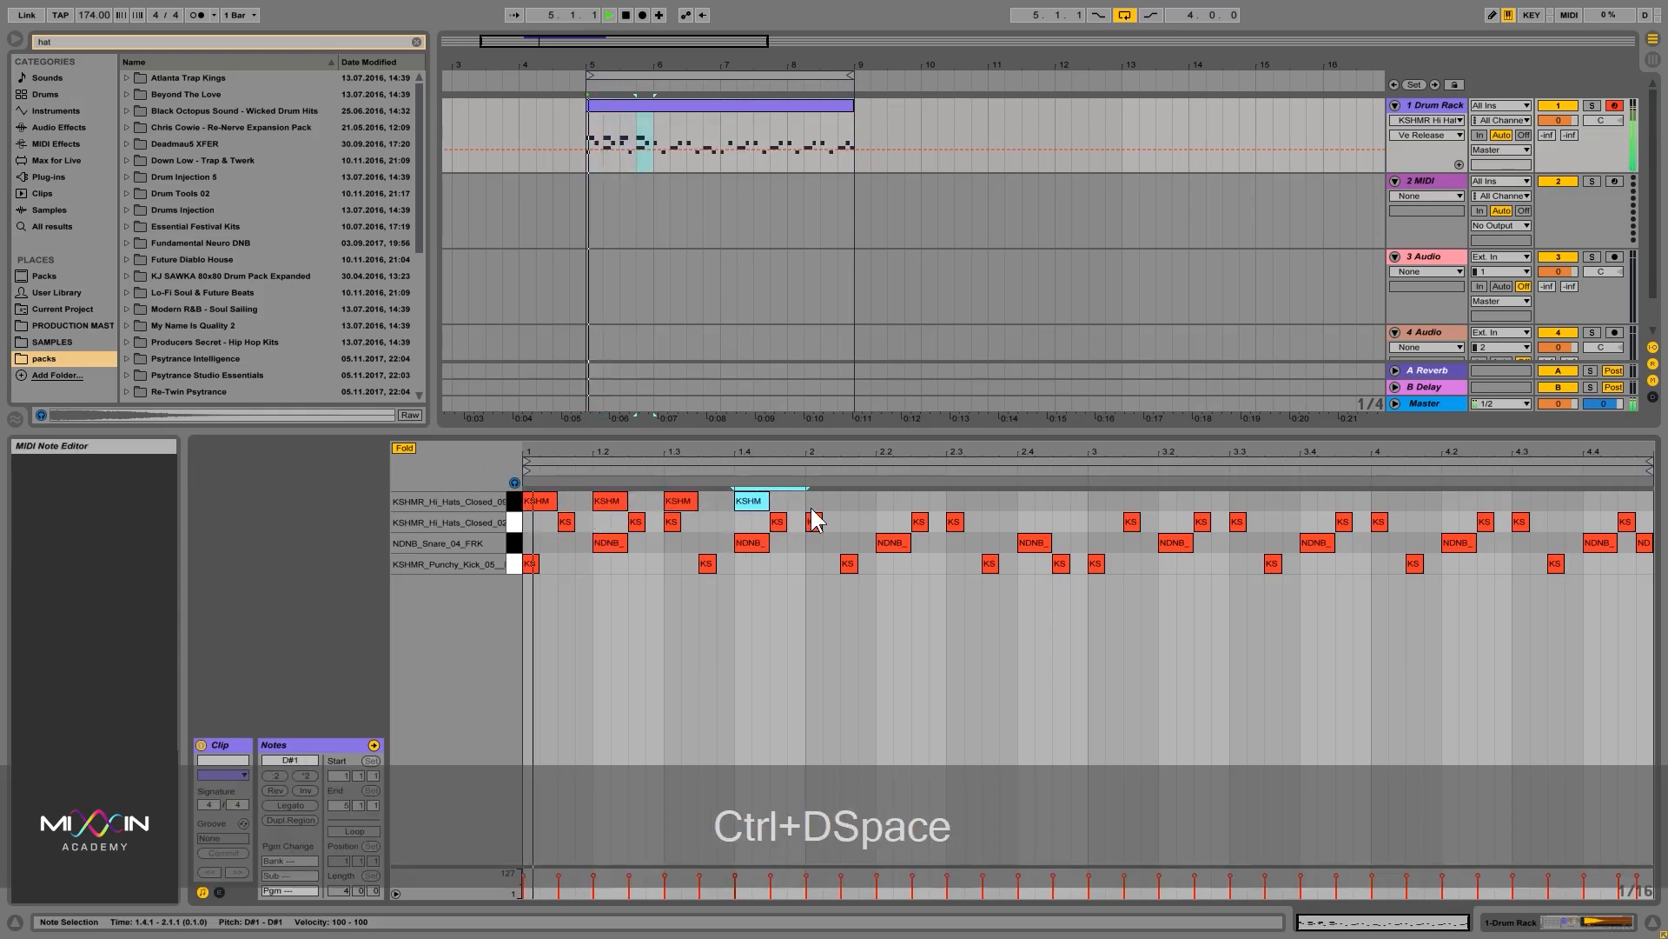
# Duplicate the four new hi-hat notes of bar 1 across bars 2 to 4 and play the pattern
pyautogui.click(726, 496)
pyautogui.click(420, 495)
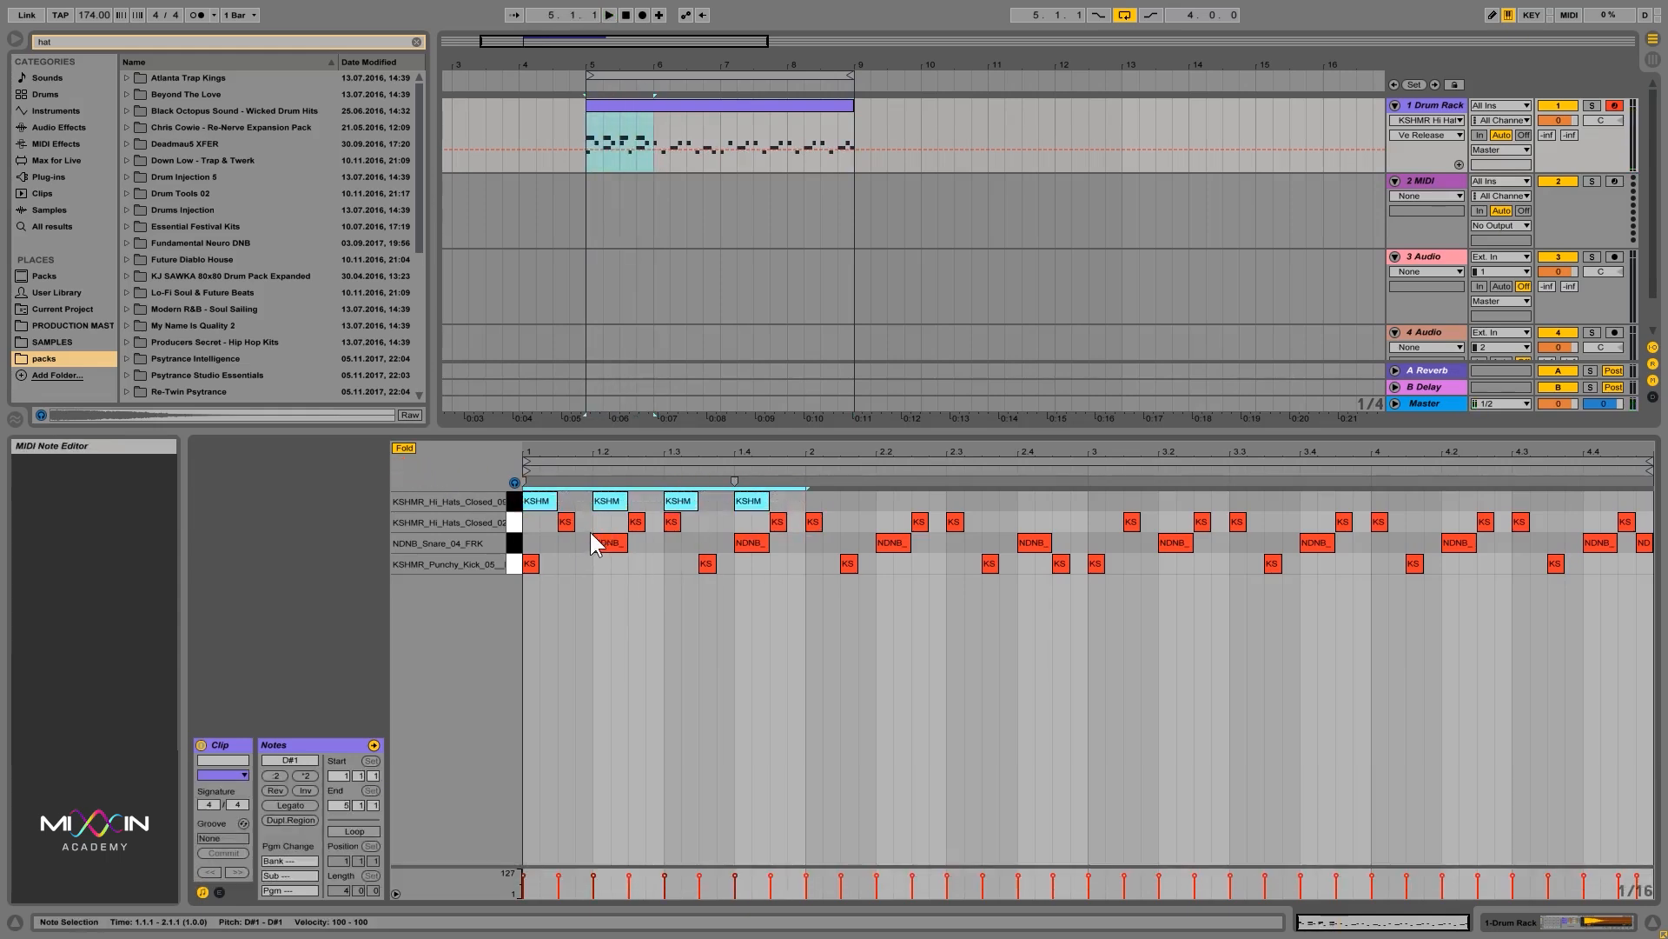
pyautogui.hotkey('ctrl', 'd')
pyautogui.hotkey('ctrl', 'd')
pyautogui.hotkey('ctrl', 'd')
pyautogui.press('space')
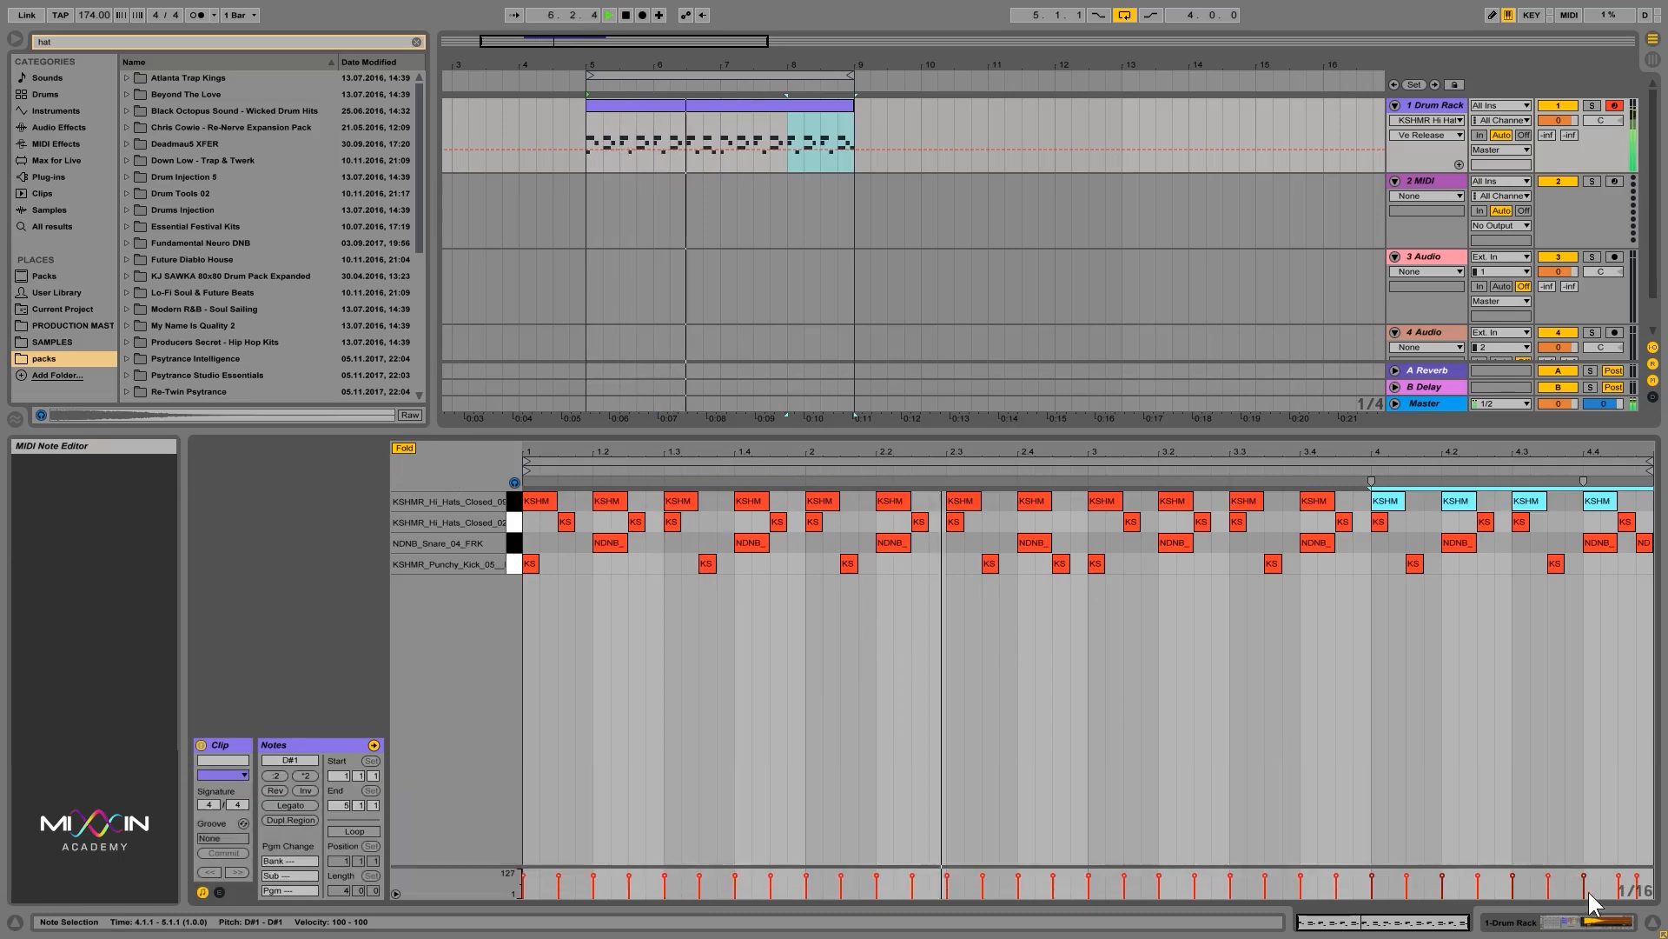
# Lower the second closed hi-hat chain's volume in the Drum Rack to -13.0 dB while listening to the pattern
pyautogui.click(1525, 922)
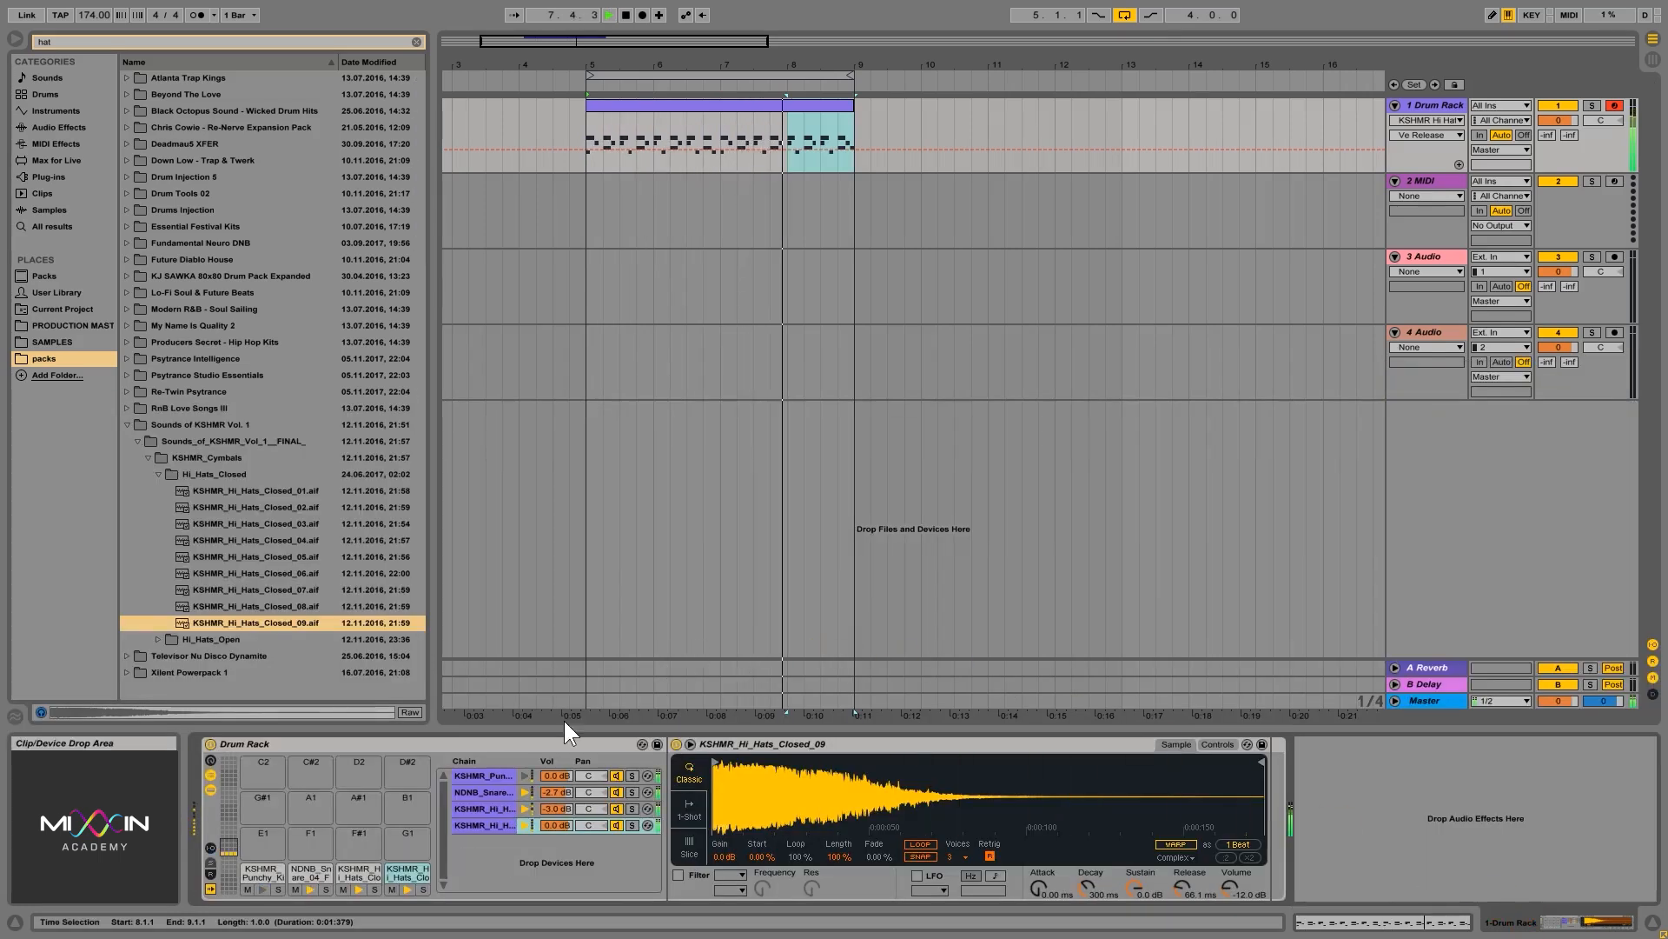
pyautogui.click(494, 826)
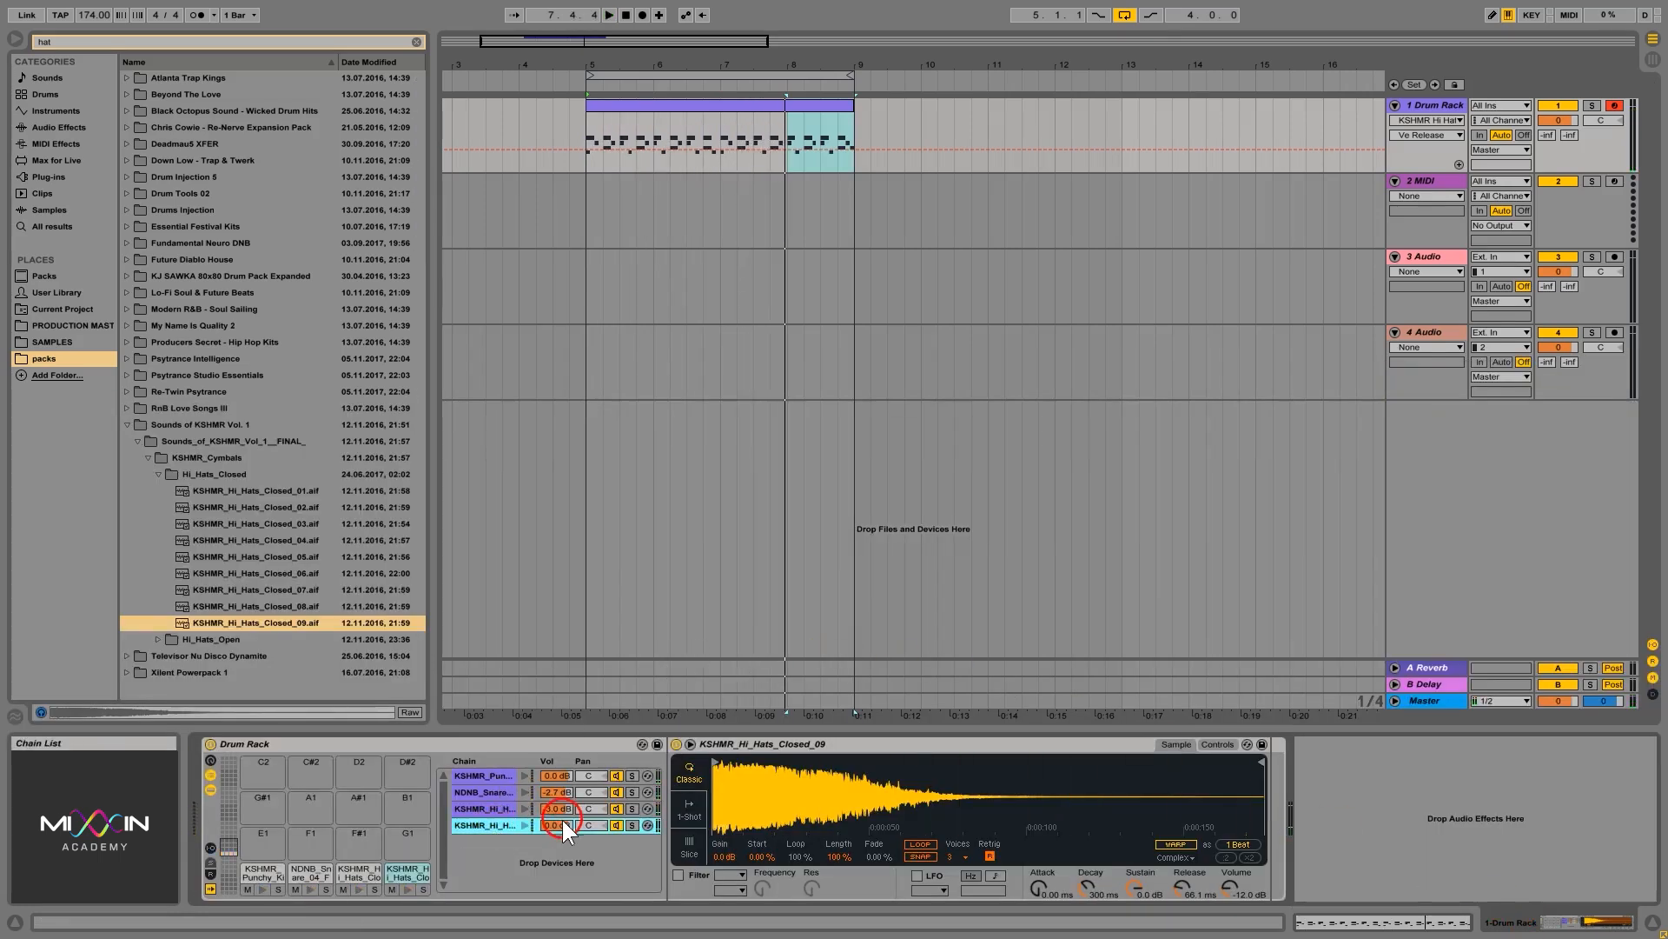
pyautogui.moveTo(558, 823)
pyautogui.mouseDown()
pyautogui.moveTo(558, 865)
pyautogui.moveTo(558, 833)
pyautogui.mouseUp()
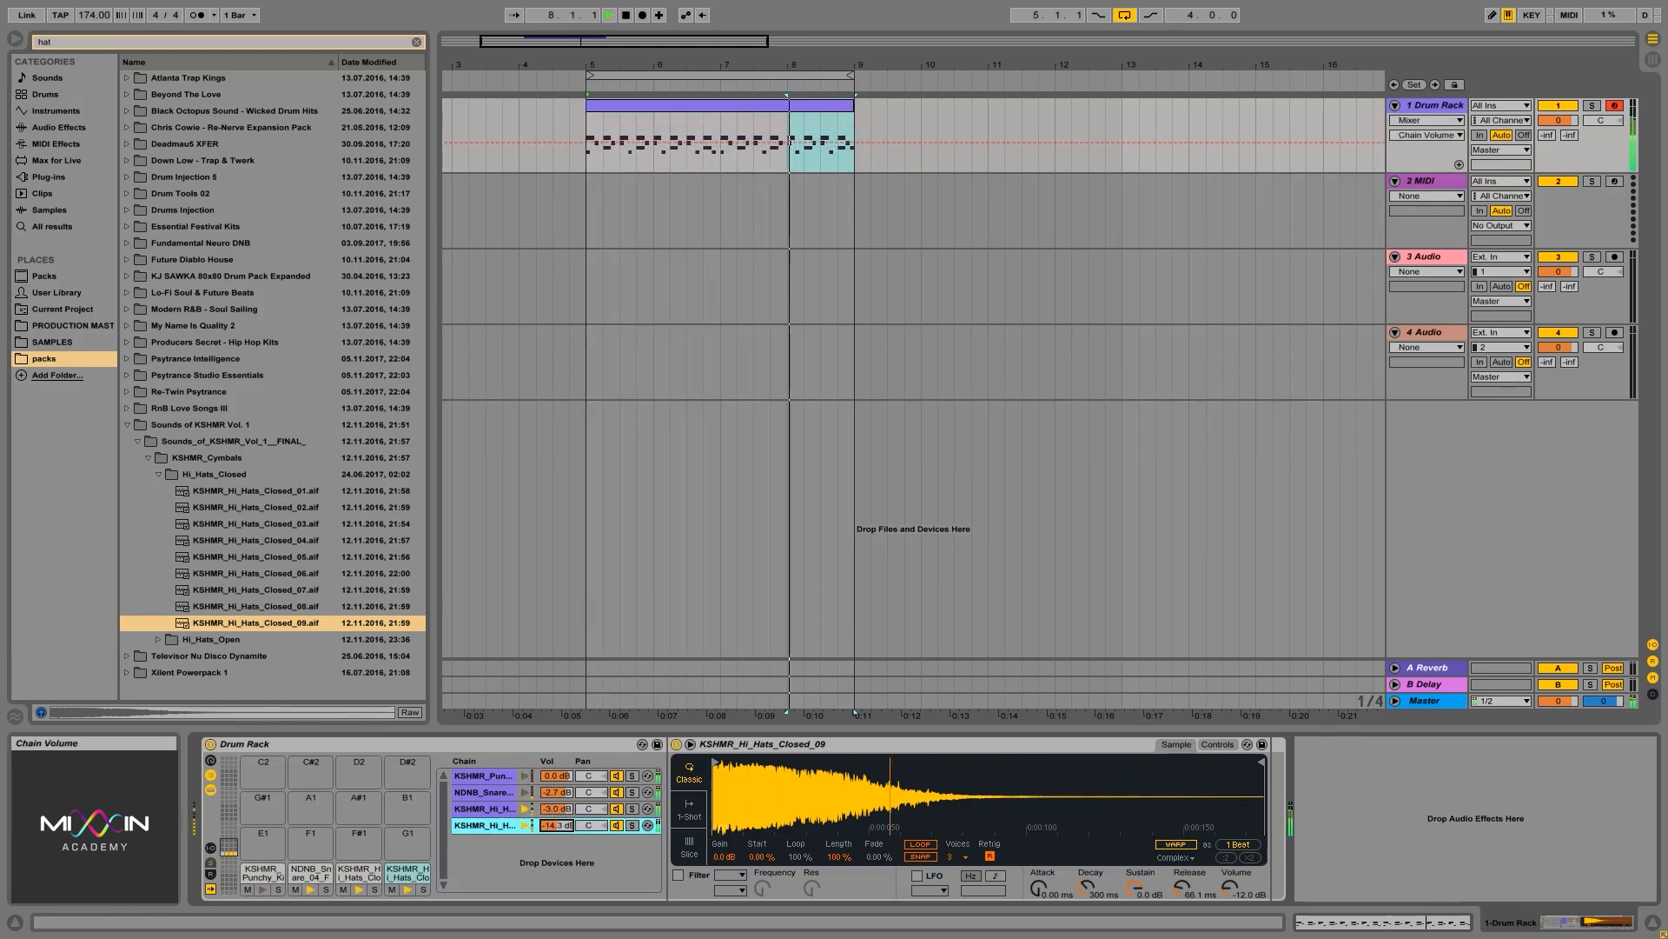
pyautogui.moveTo(558, 828); pyautogui.dragTo(558, 822)
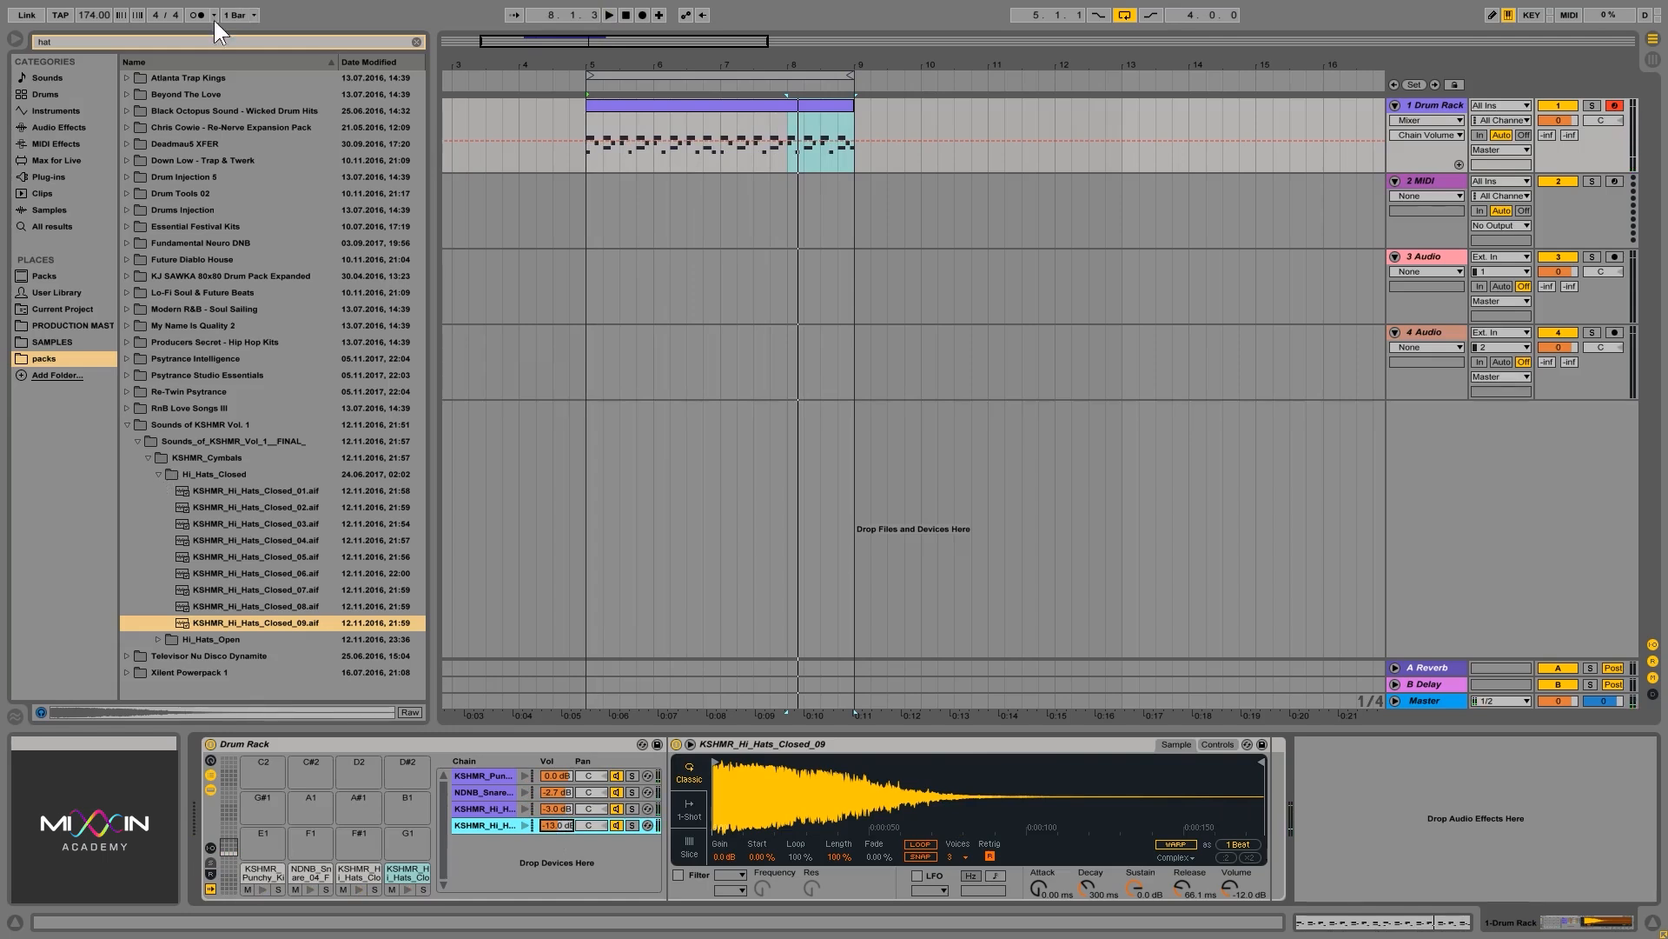
# Search the packs for "shaker" and expand the Shakers folder of the KSHMR cymbals
pyautogui.click(180, 39)
pyautogui.press('BackSpace')
pyautogui.press('BackSpace')
pyautogui.press('BackSpace')
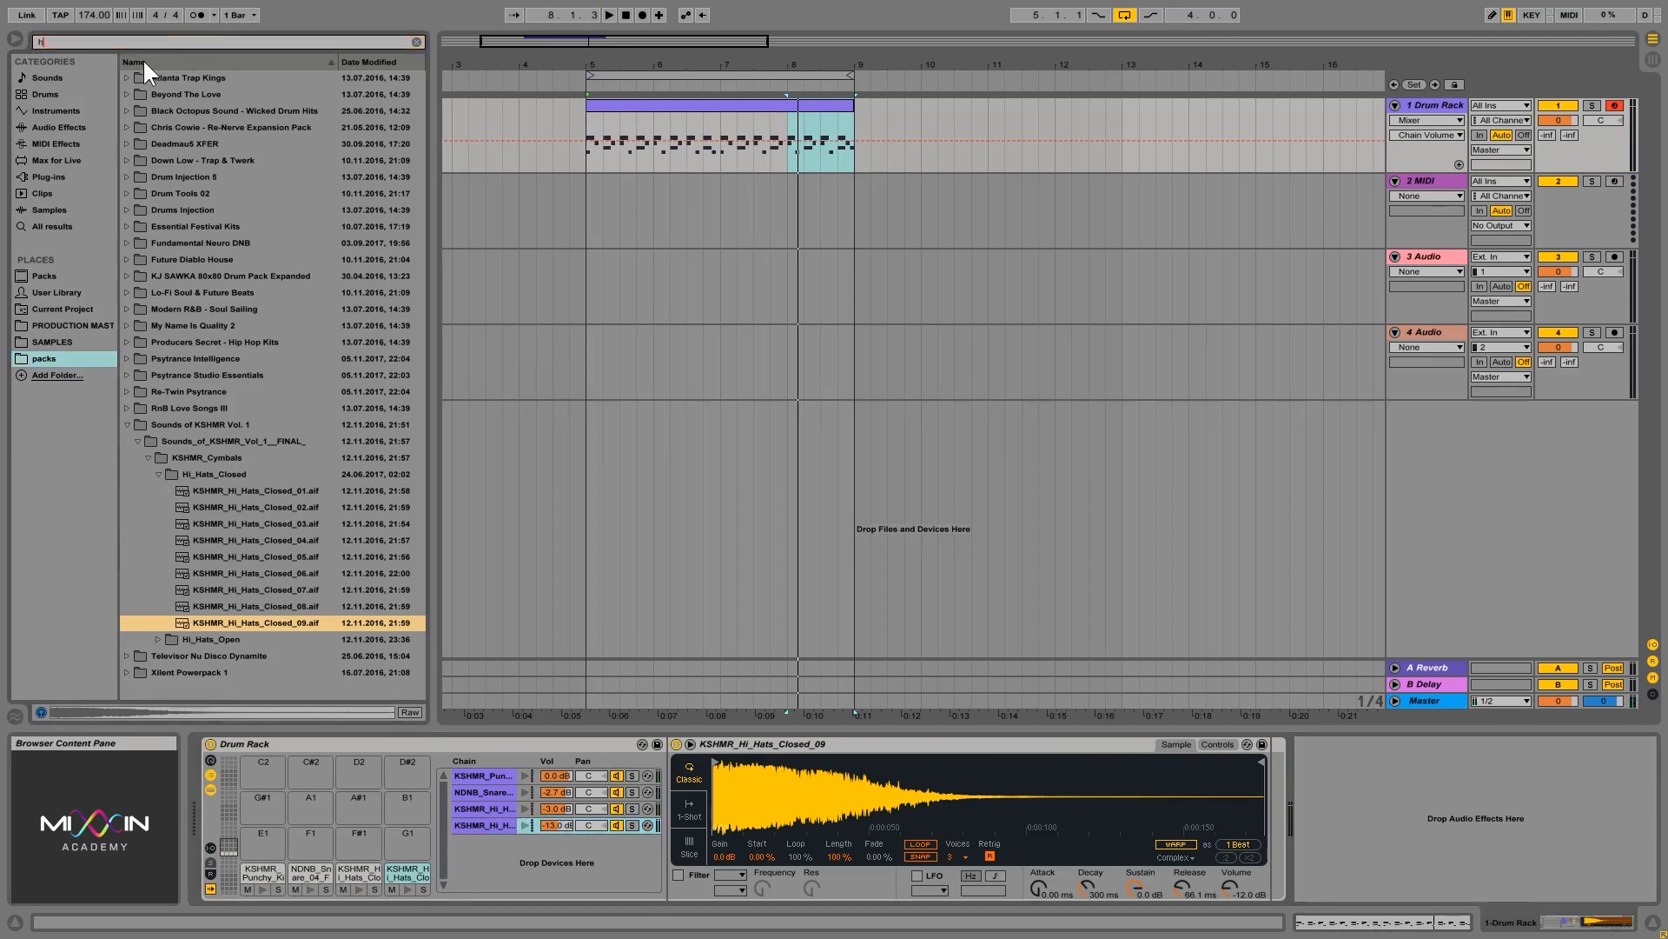
pyautogui.write('shaker')
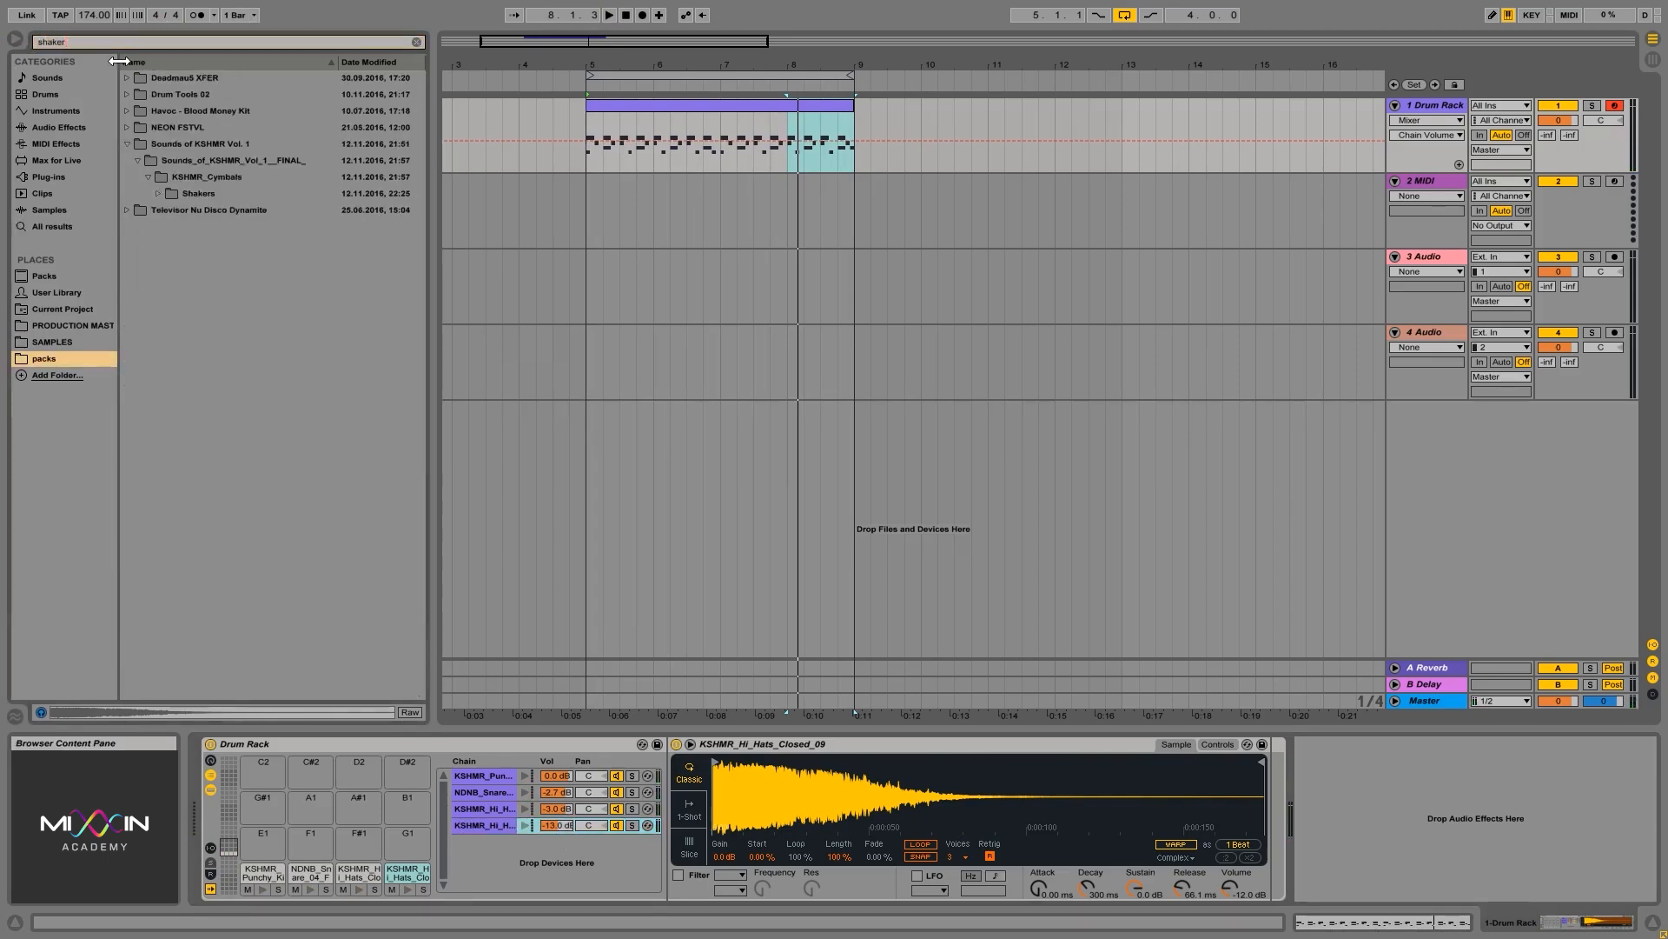
pyautogui.click(196, 193)
pyautogui.click(221, 225)
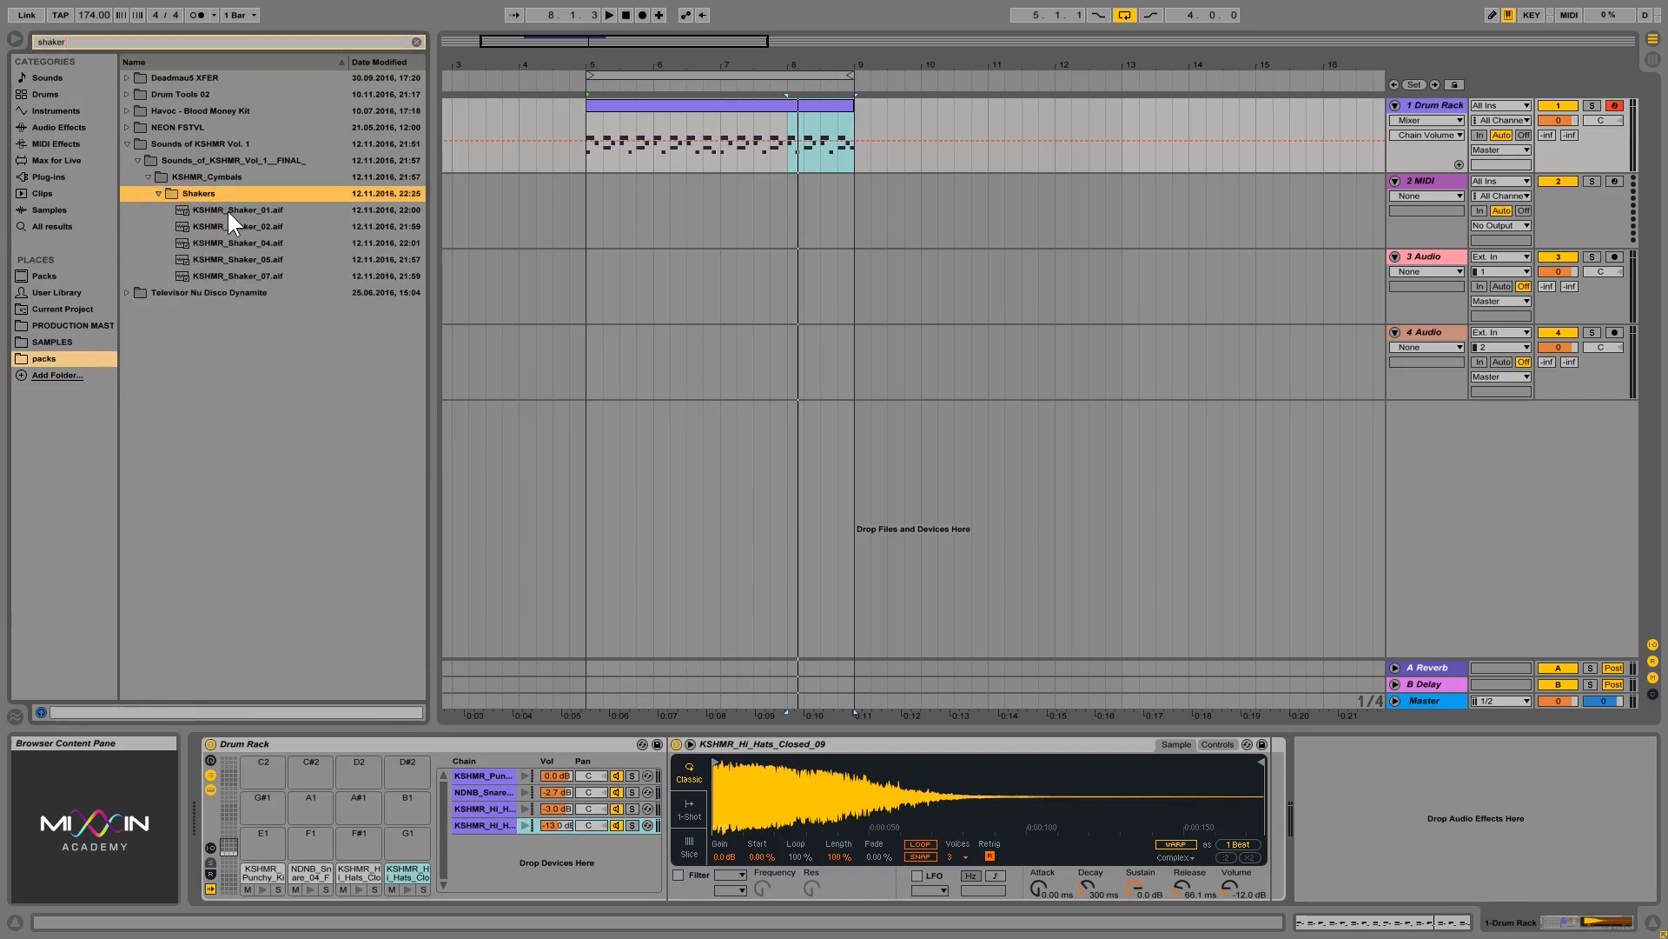
# Audition the KSHMR shaker samples 01, 02, 04, 05 and 07, comparing several of them repeatedly
pyautogui.click(233, 210)
pyautogui.click(236, 226)
pyautogui.click(236, 242)
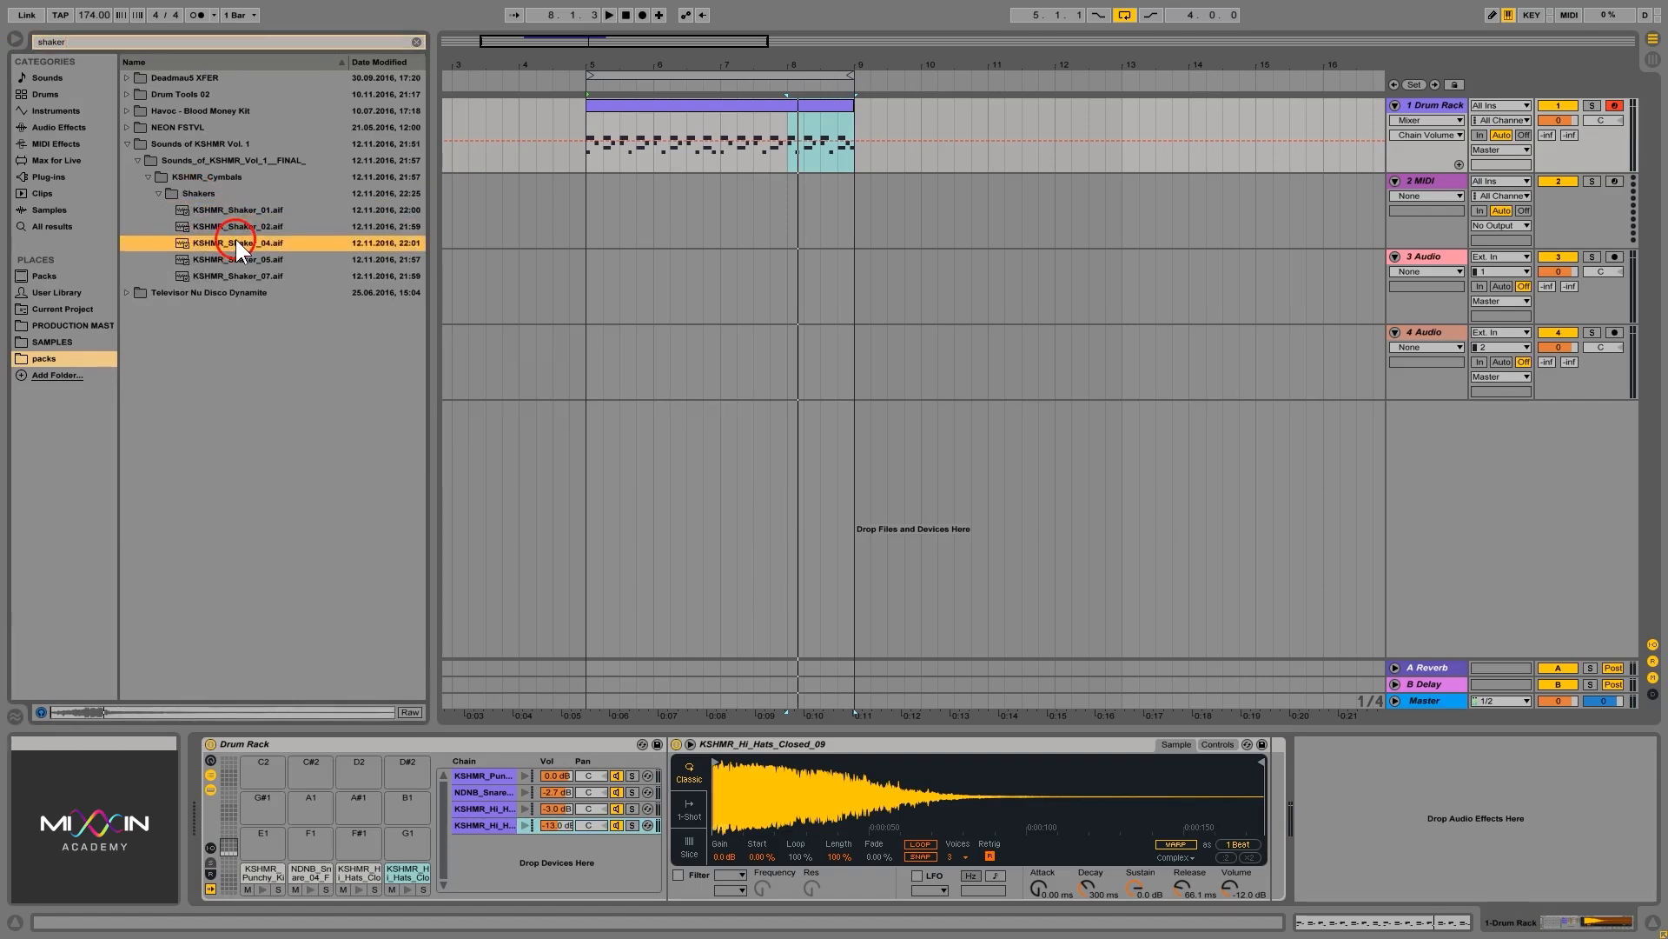
pyautogui.click(244, 261)
pyautogui.click(245, 275)
pyautogui.click(248, 227)
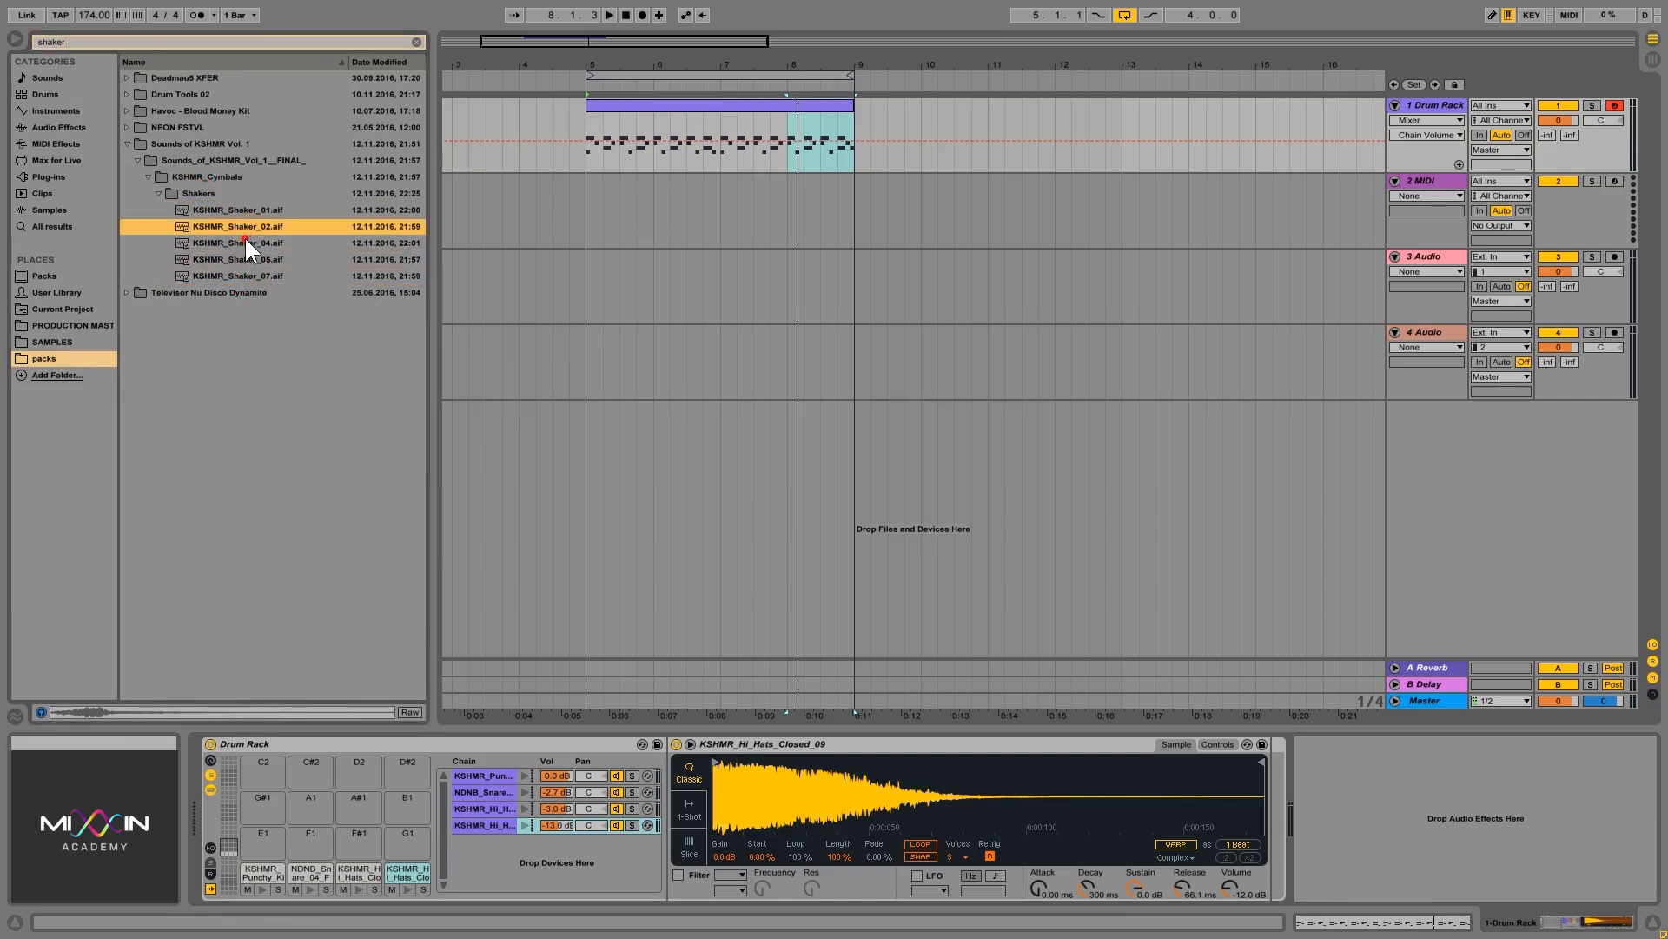
pyautogui.click(246, 247)
pyautogui.click(247, 259)
pyautogui.click(245, 274)
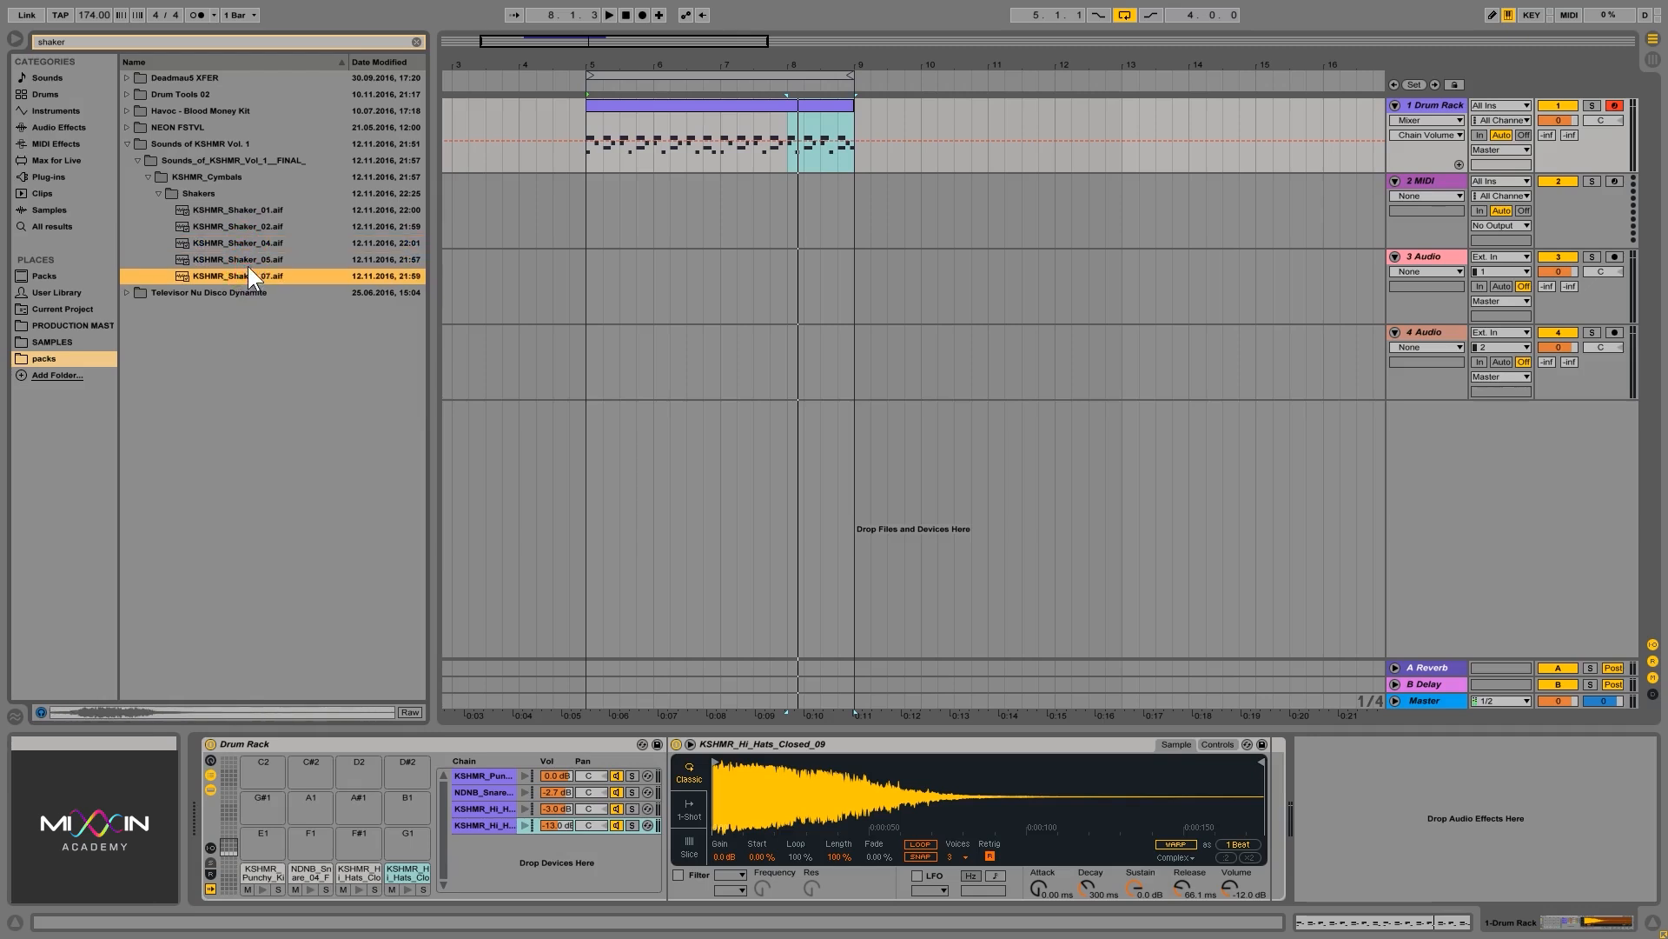
pyautogui.click(247, 229)
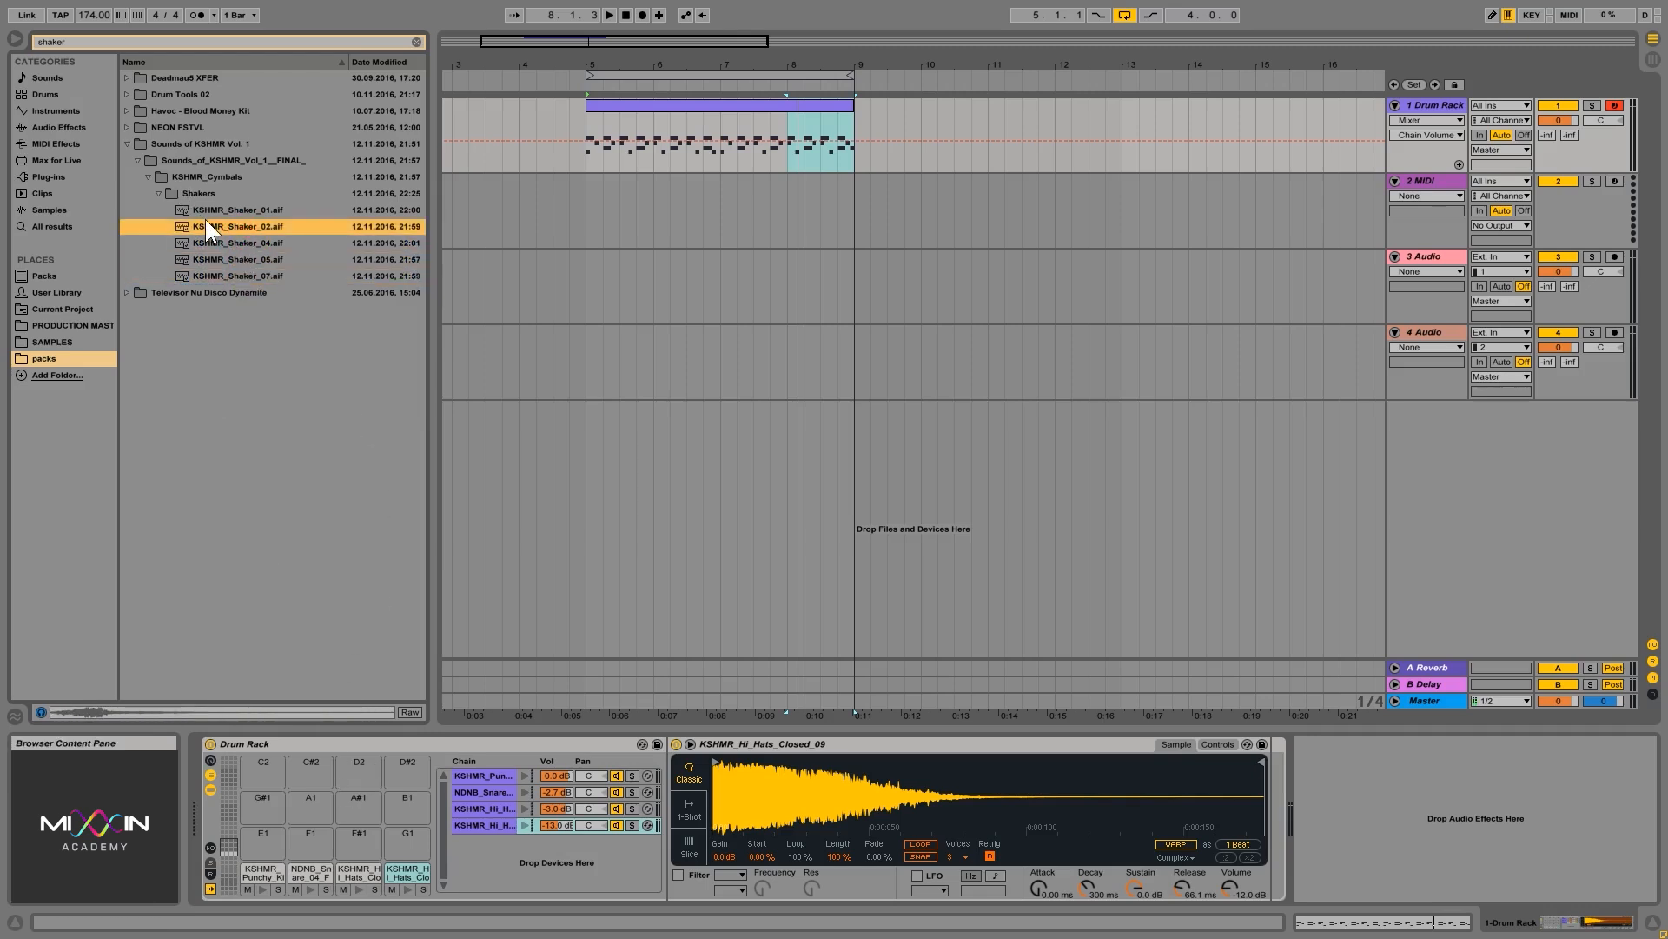
# Load KSHMR_Shaker_02 onto the E1 pad and set it to Classic mode with a 66.1 ms release
pyautogui.moveTo(205, 219); pyautogui.dragTo(264, 838)
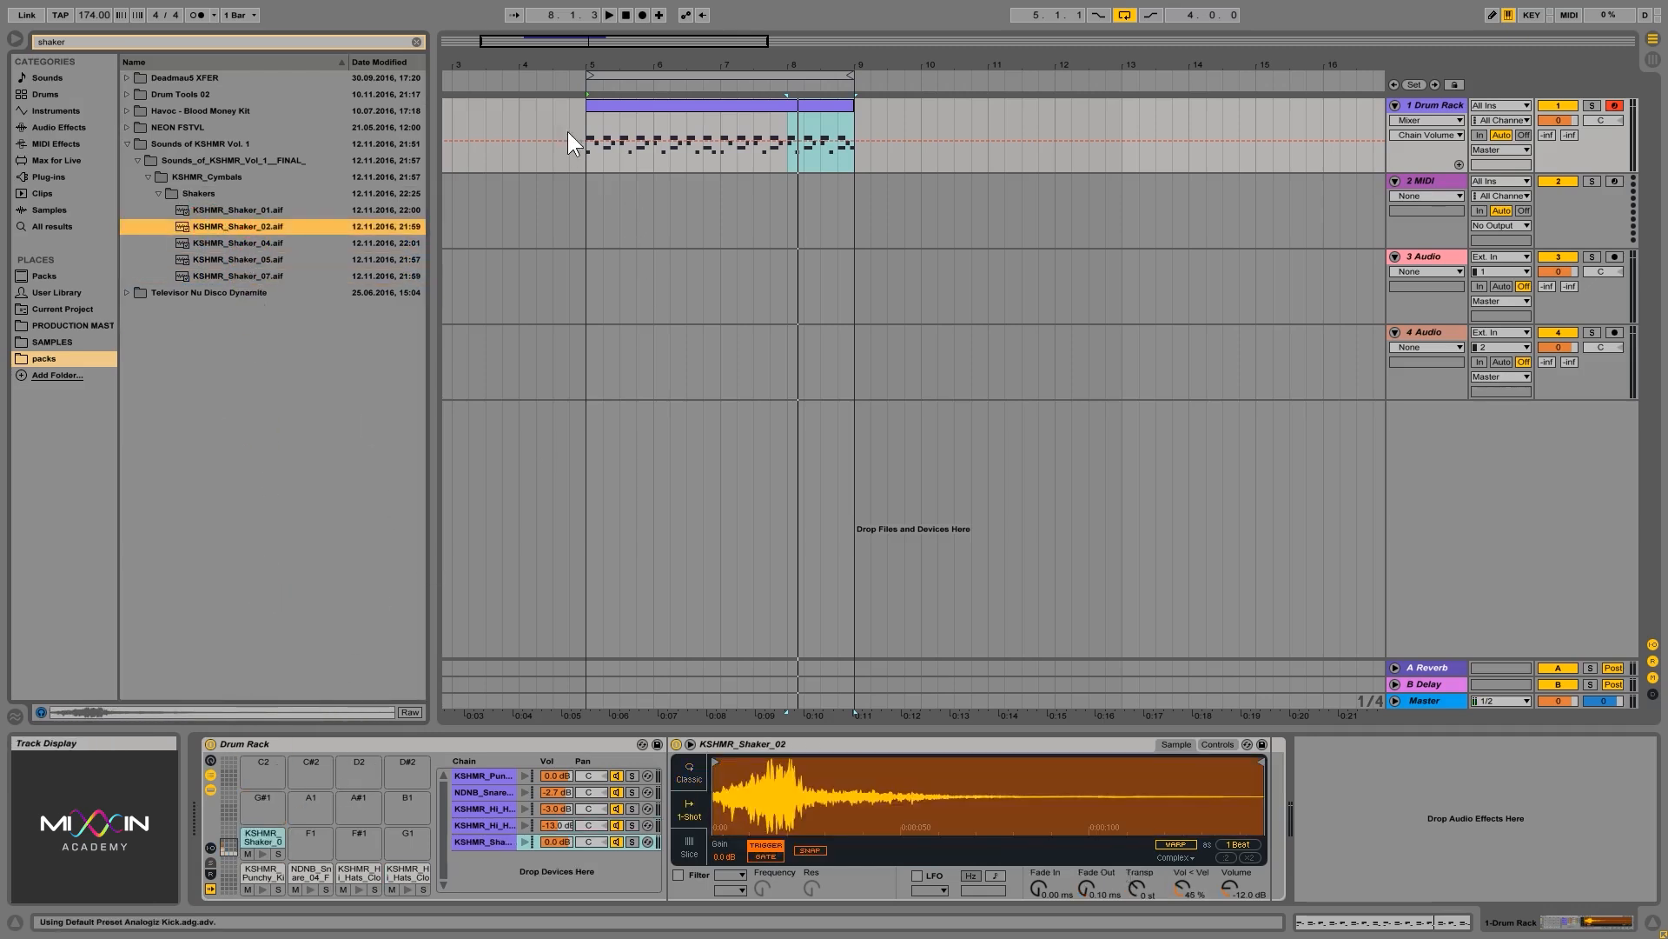
pyautogui.click(690, 775)
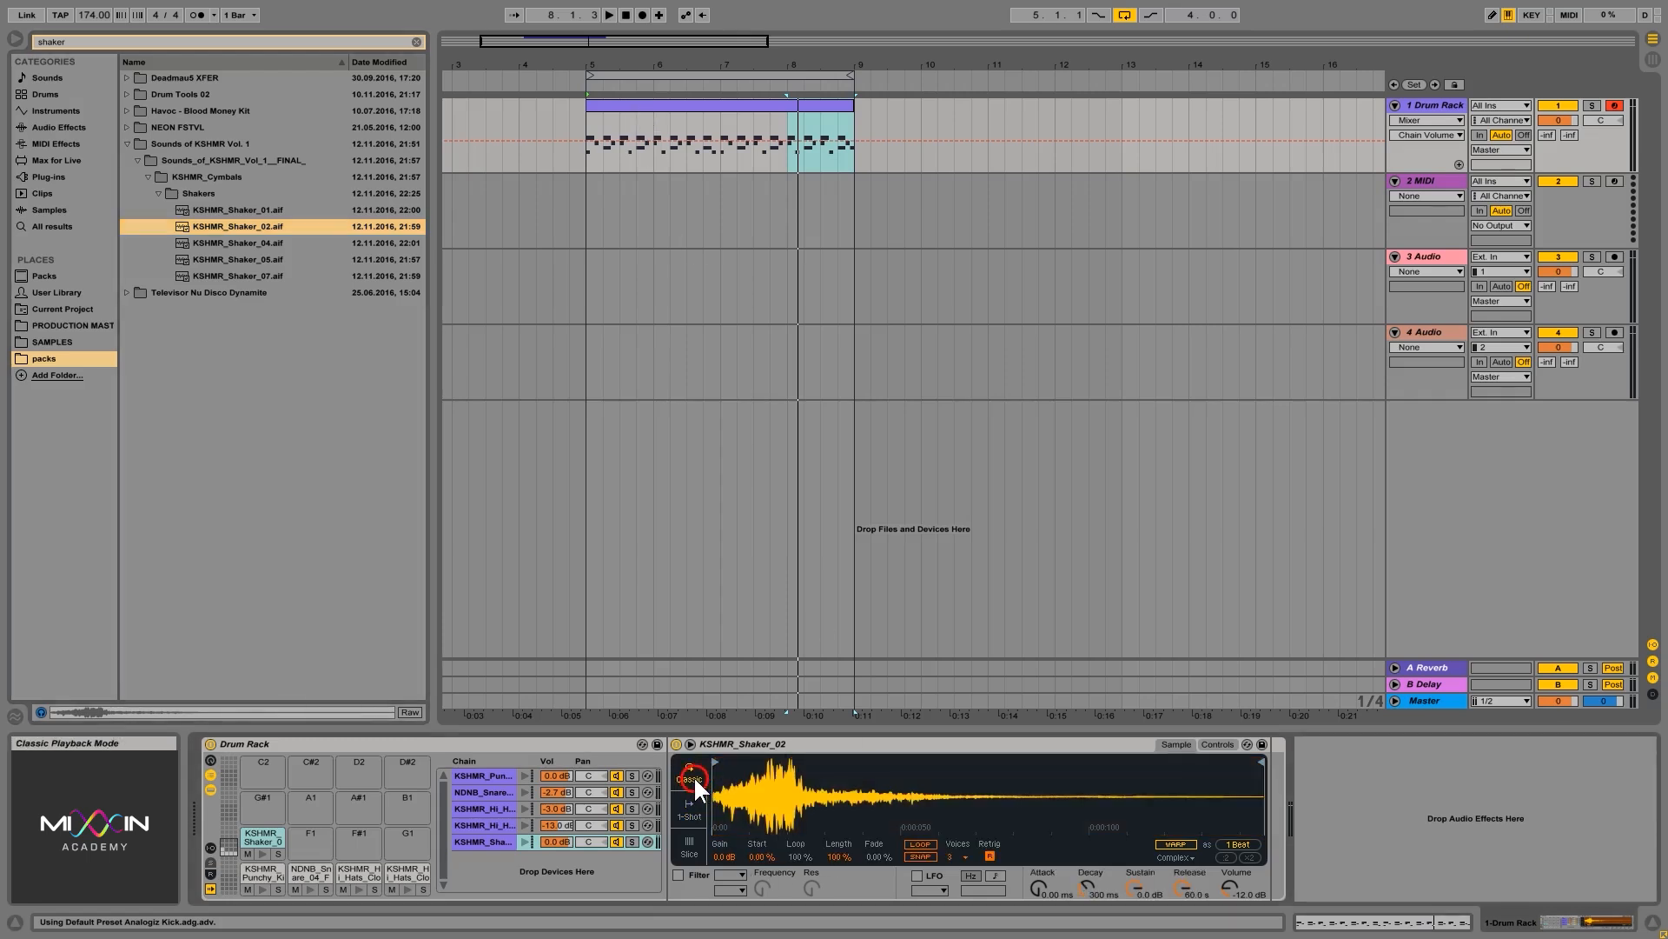
pyautogui.moveTo(1181, 887); pyautogui.dragTo(1182, 864)
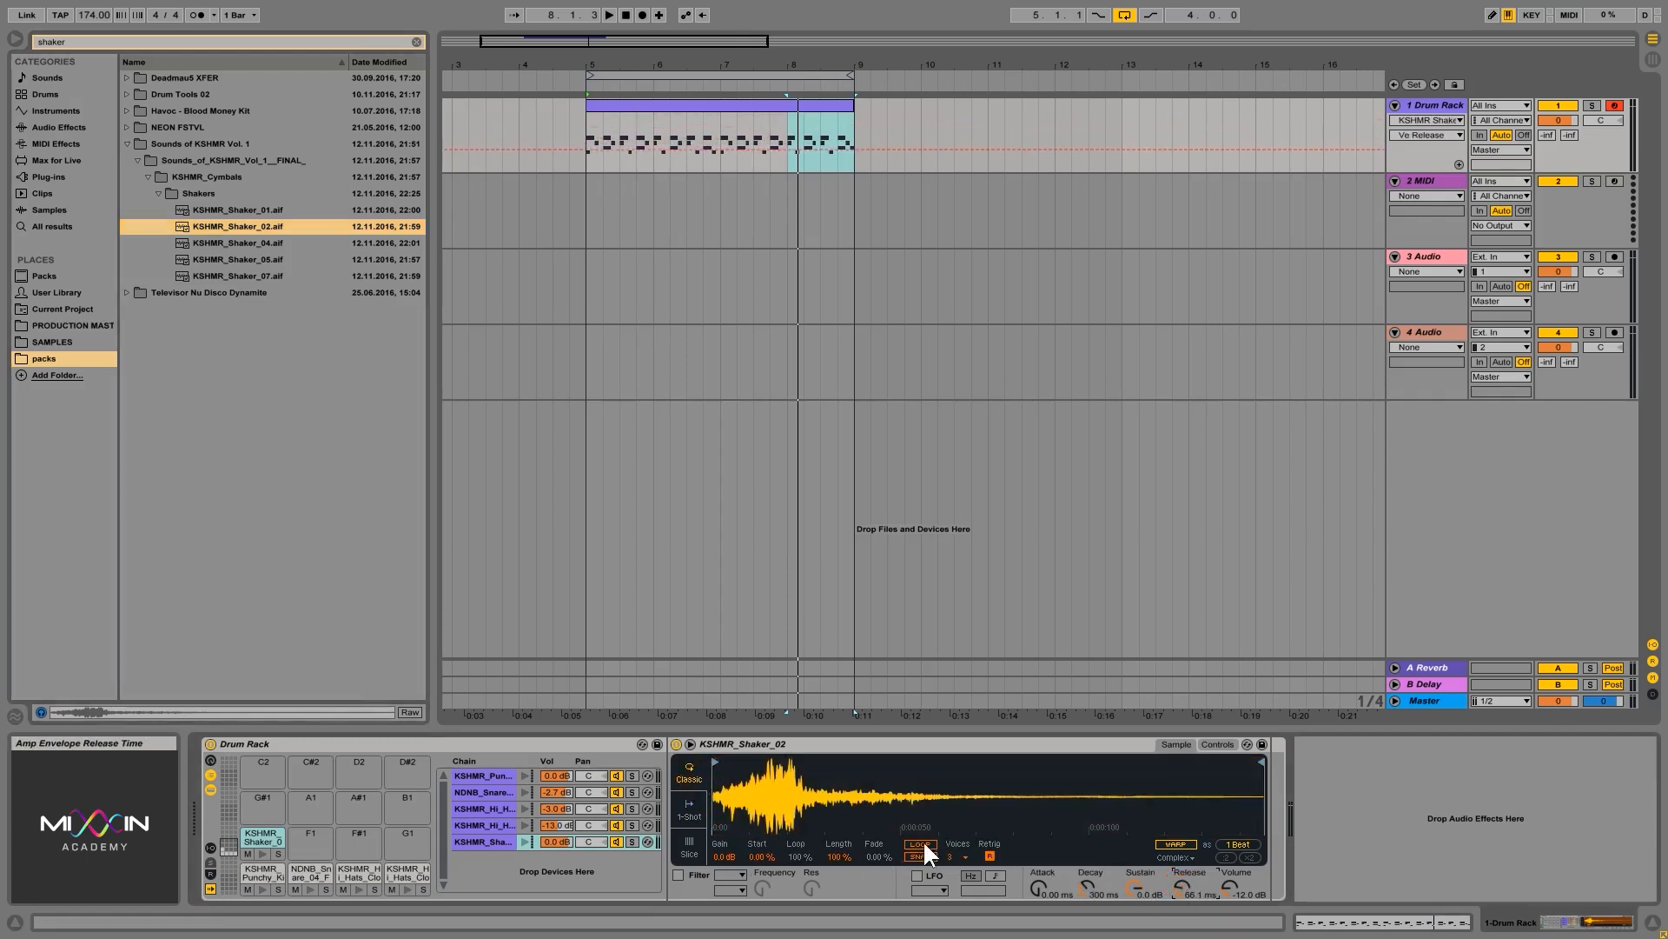
# Open the drum clip and fill its first beat with four consecutive sixteenth notes on the shaker row
pyautogui.doubleClick(812, 105)
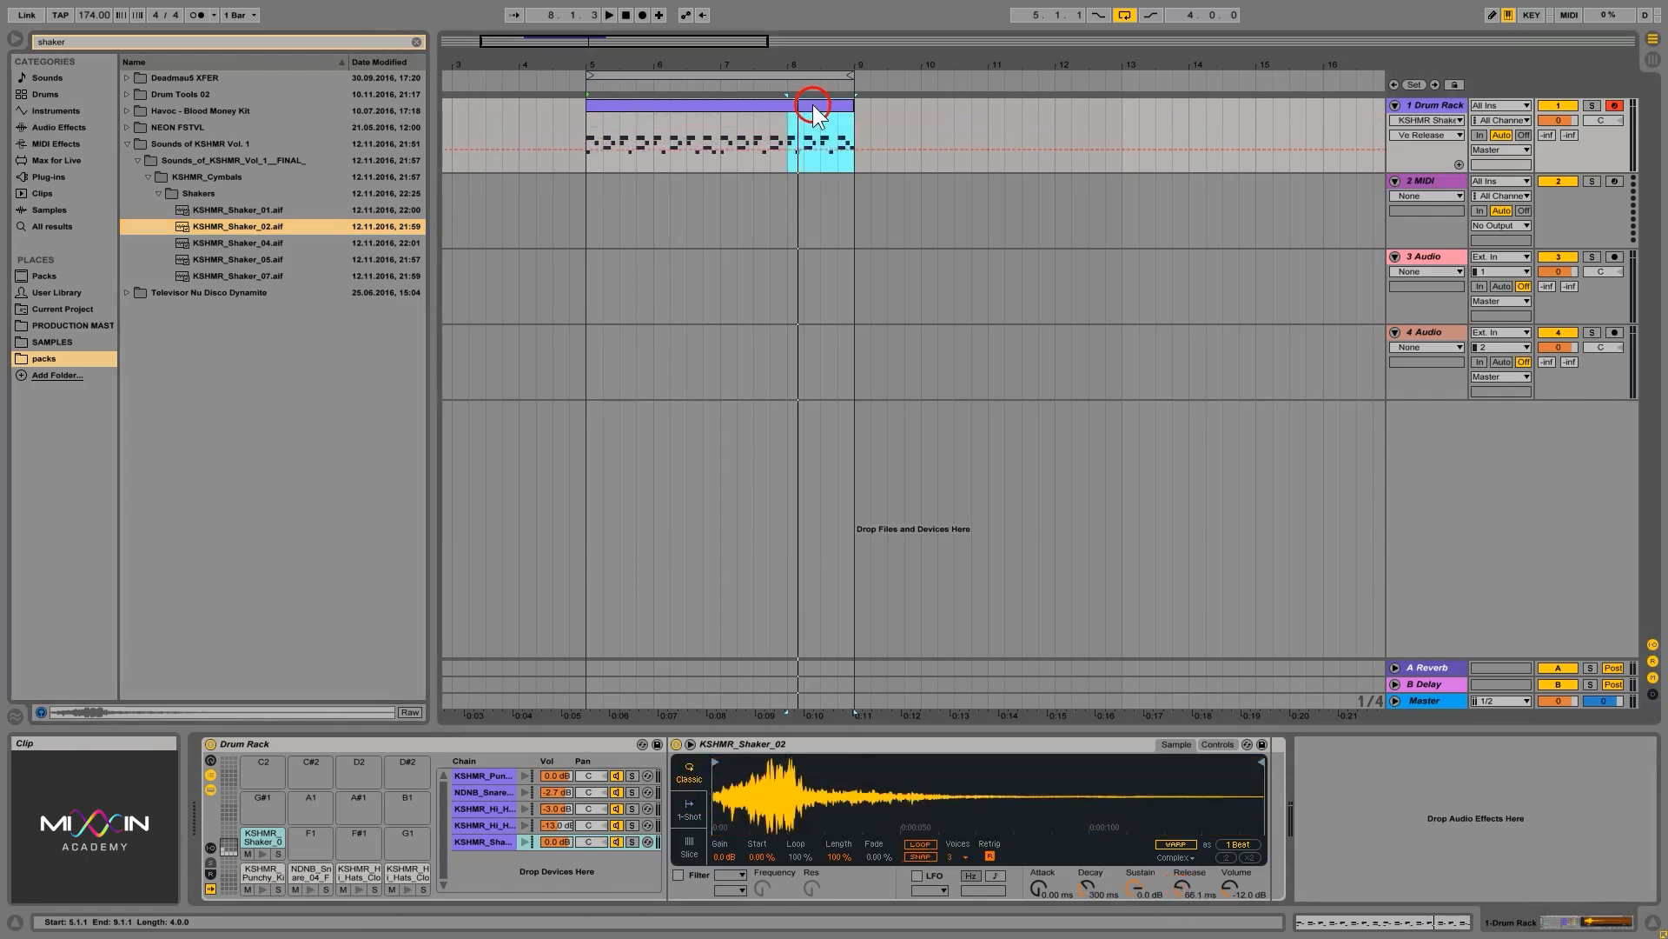
pyautogui.click(532, 501)
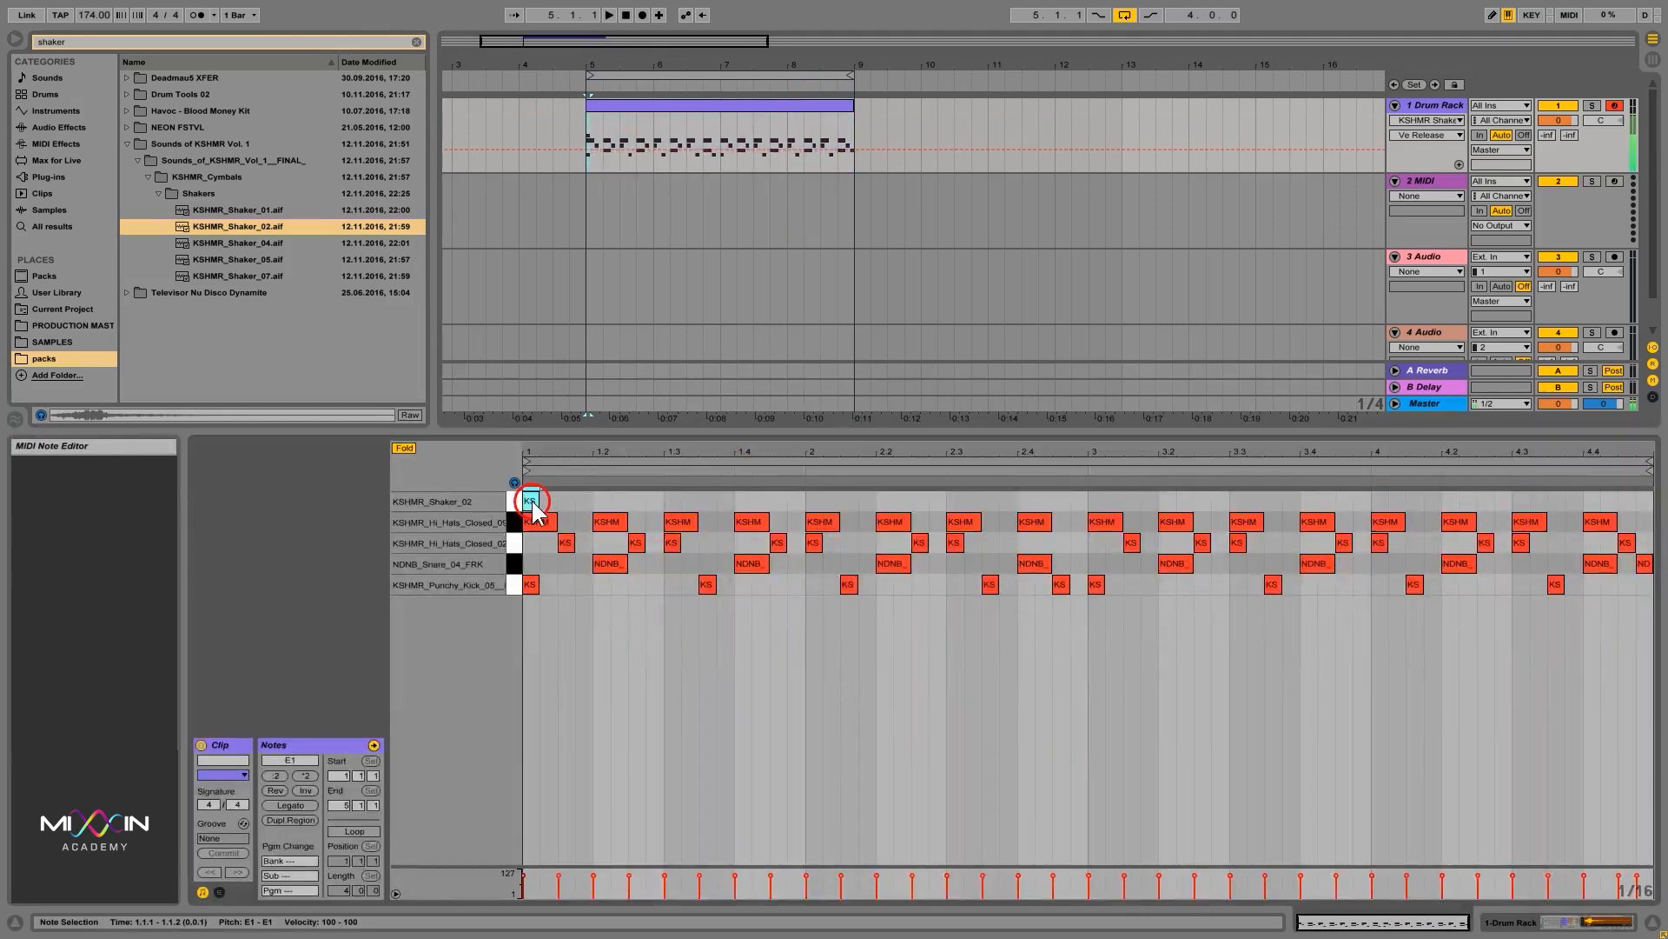
pyautogui.click(550, 500)
pyautogui.click(567, 502)
pyautogui.moveTo(600, 504); pyautogui.dragTo(519, 488)
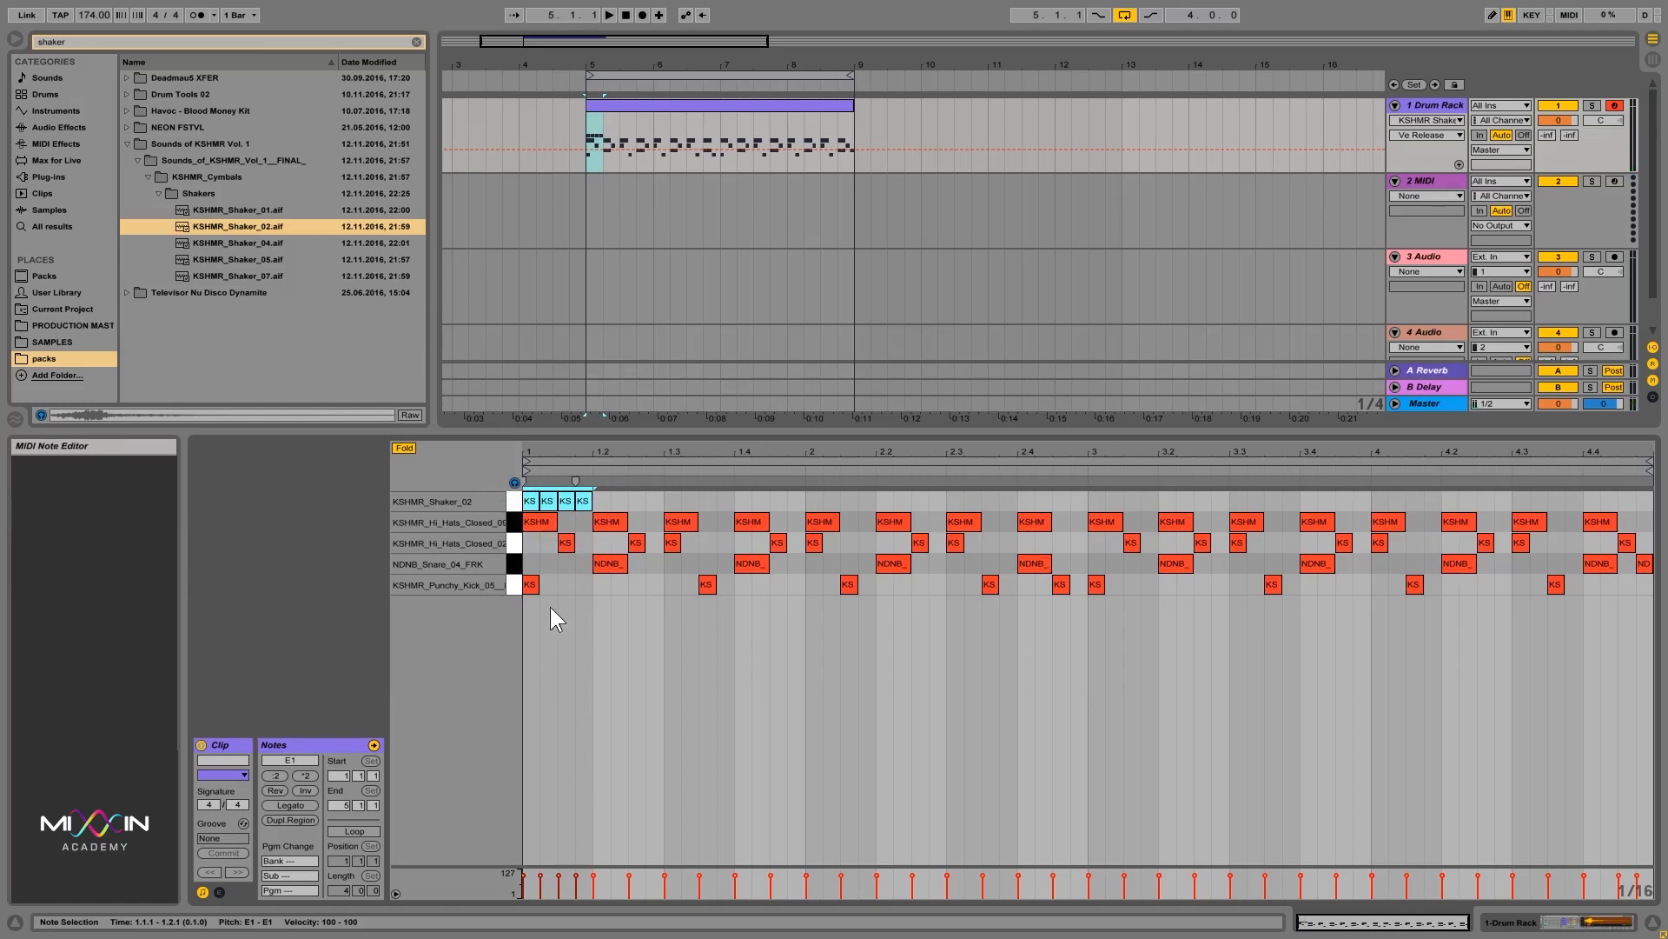
# Enlarge the velocity editor and set the first three shaker notes' velocities to 56, about 75 and 92
pyautogui.click(529, 499)
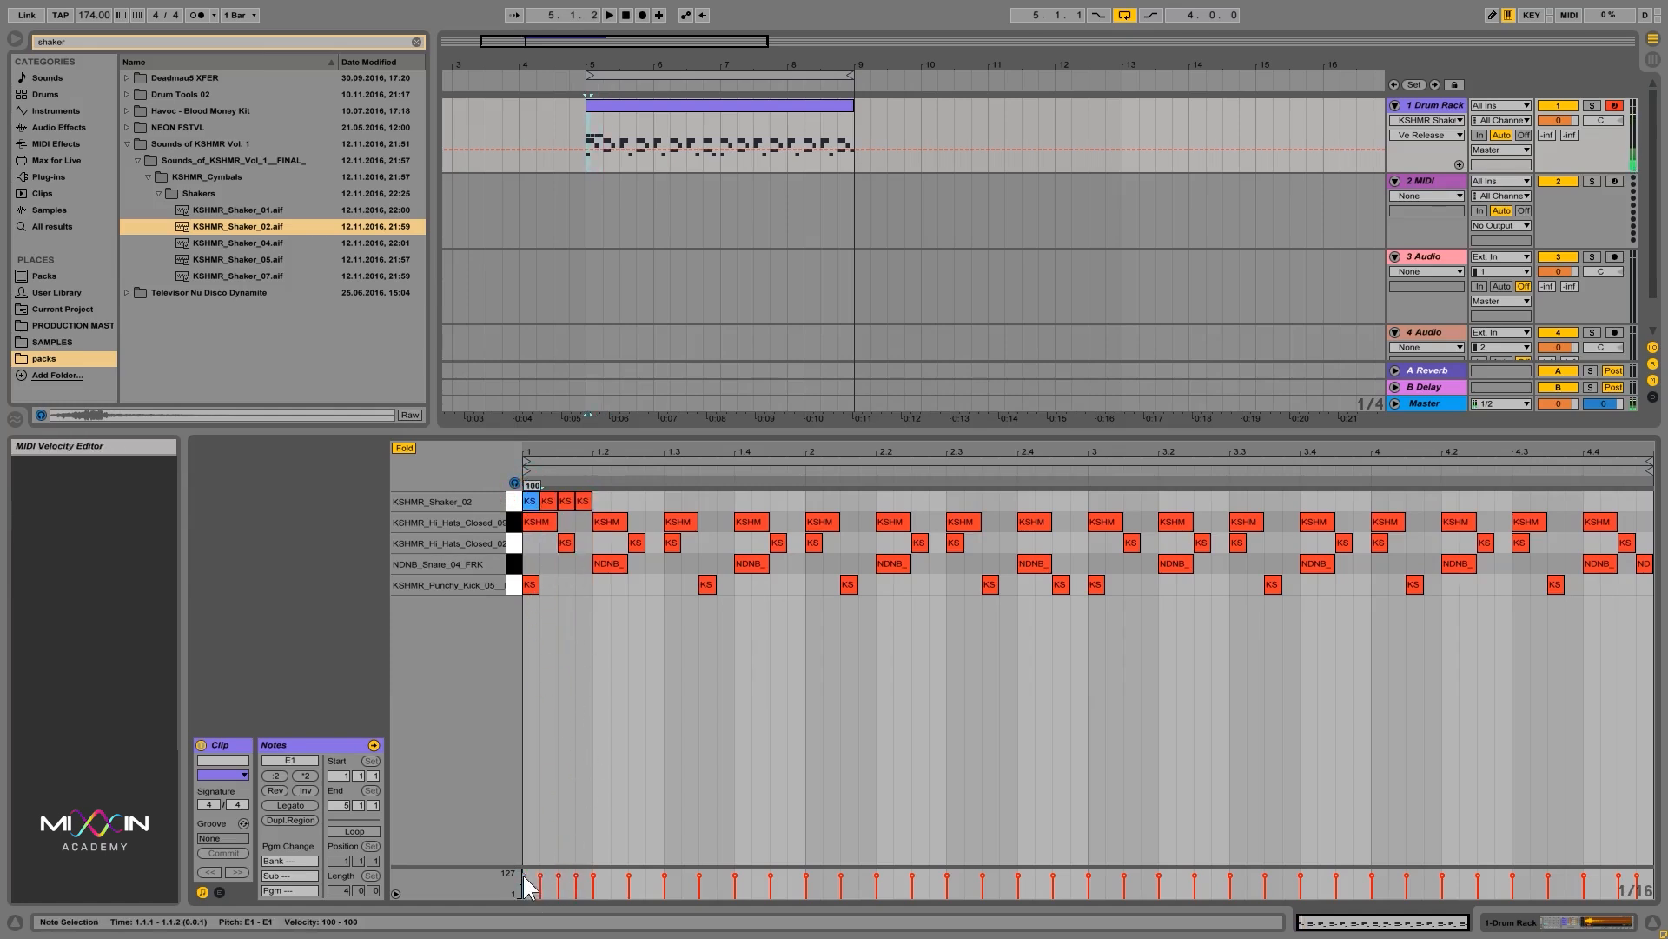
pyautogui.moveTo(523, 874); pyautogui.dragTo(556, 653)
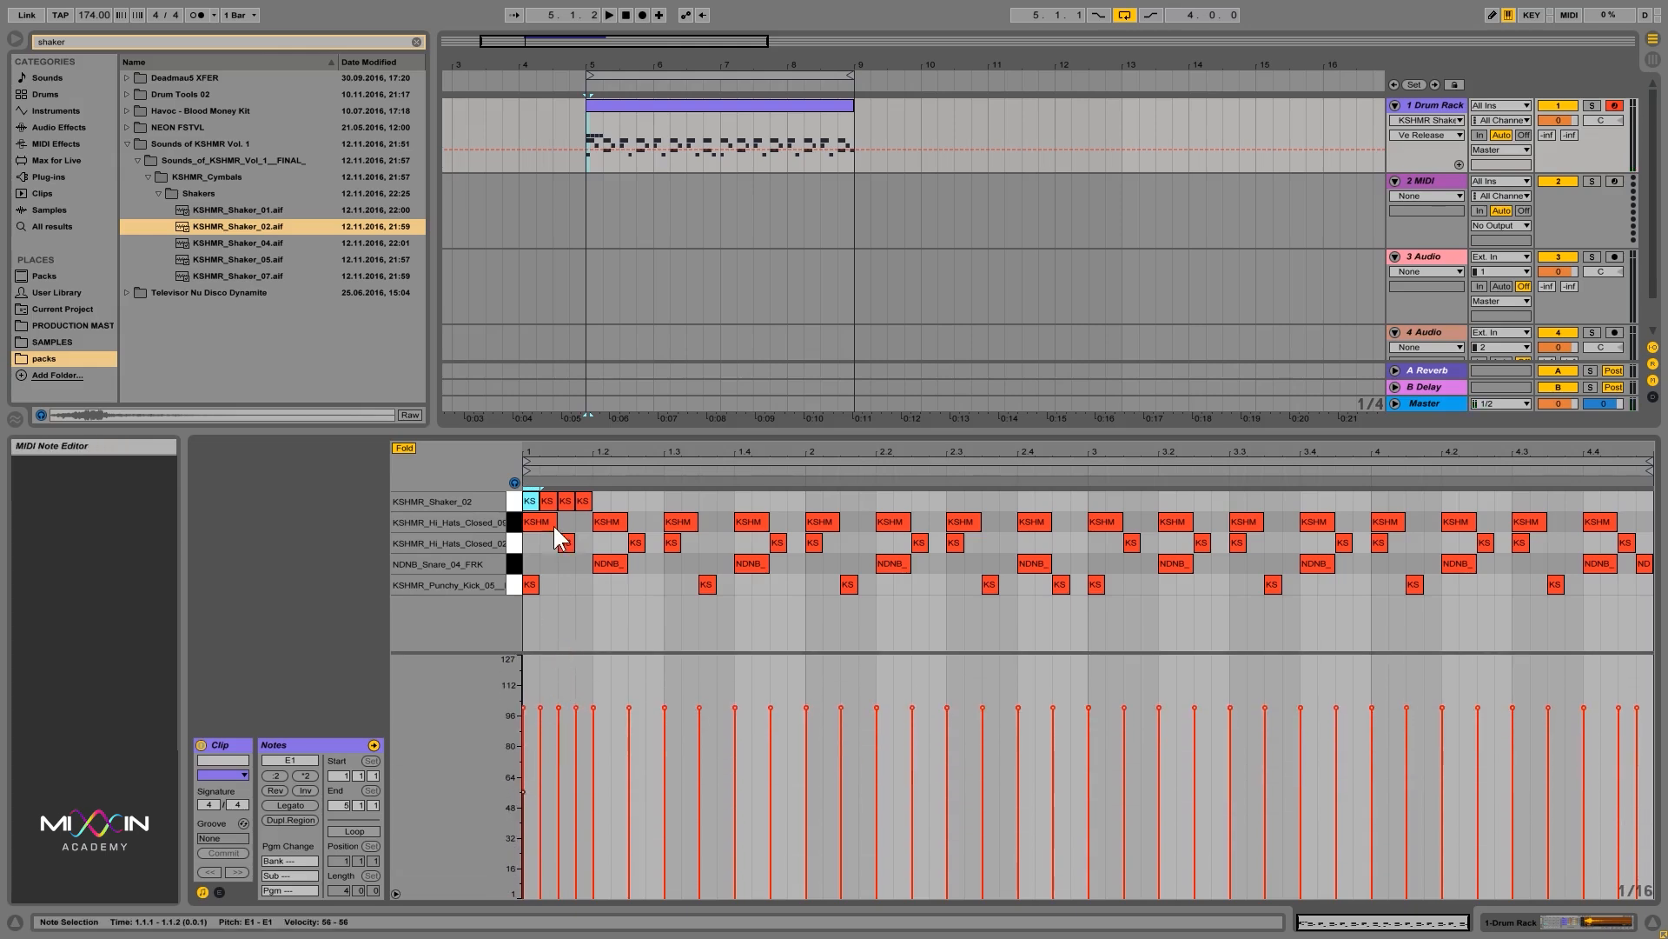
pyautogui.click(544, 499)
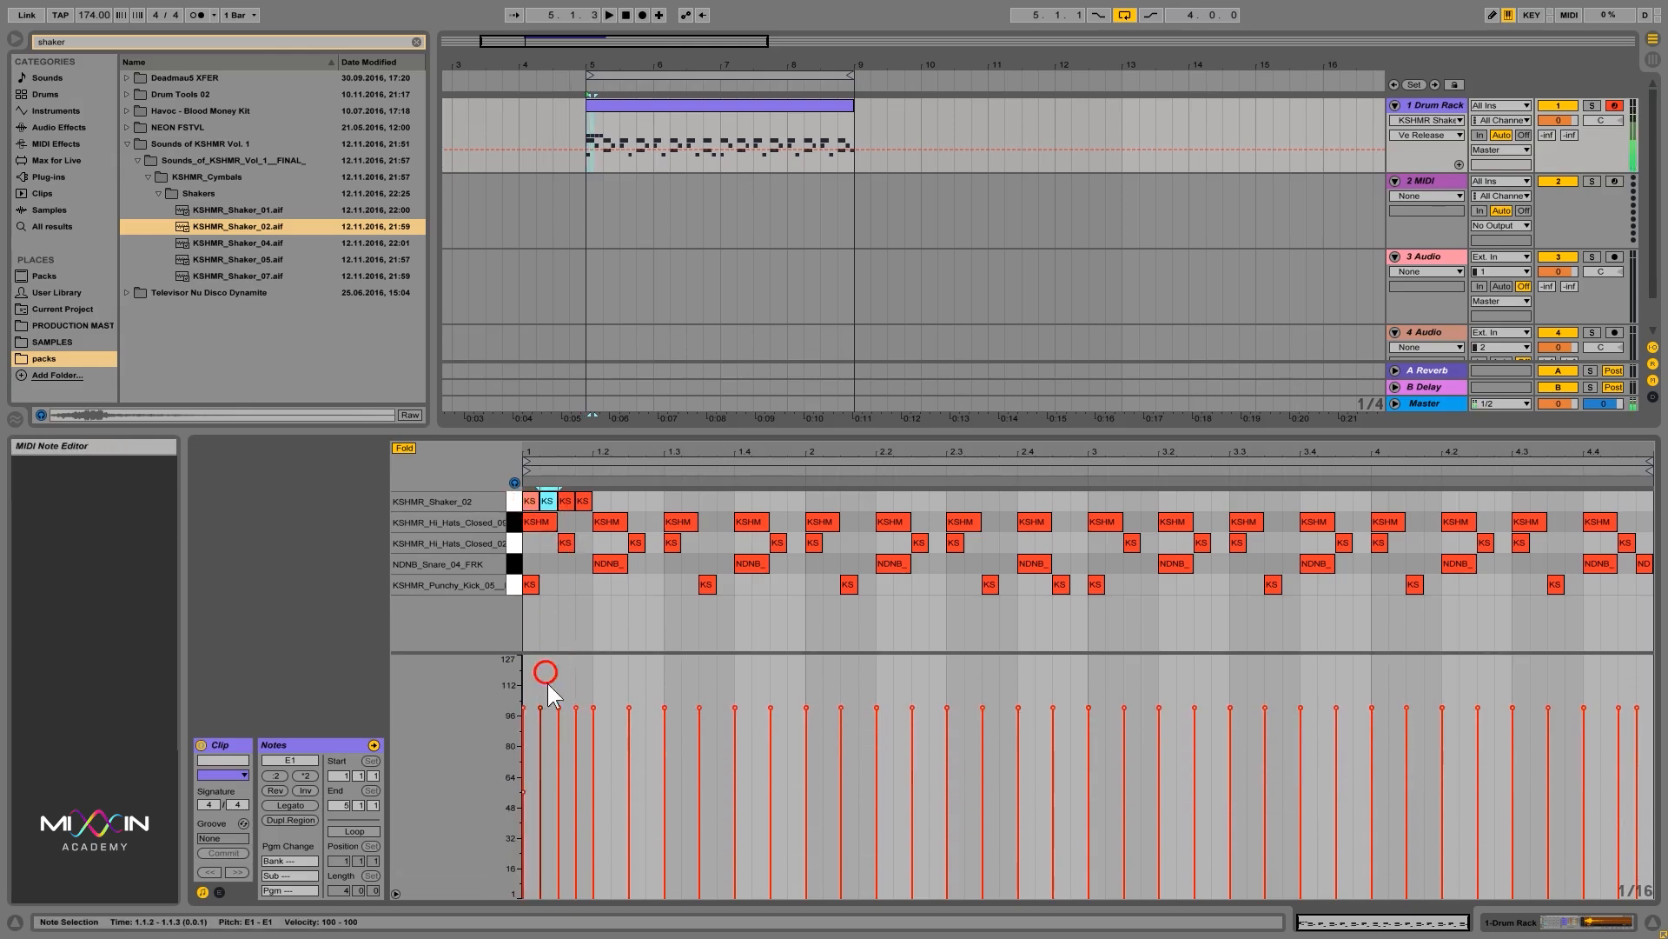
pyautogui.moveTo(541, 709)
pyautogui.mouseDown()
pyautogui.moveTo(541, 756)
pyautogui.moveTo(559, 722)
pyautogui.mouseUp()
pyautogui.click(568, 500)
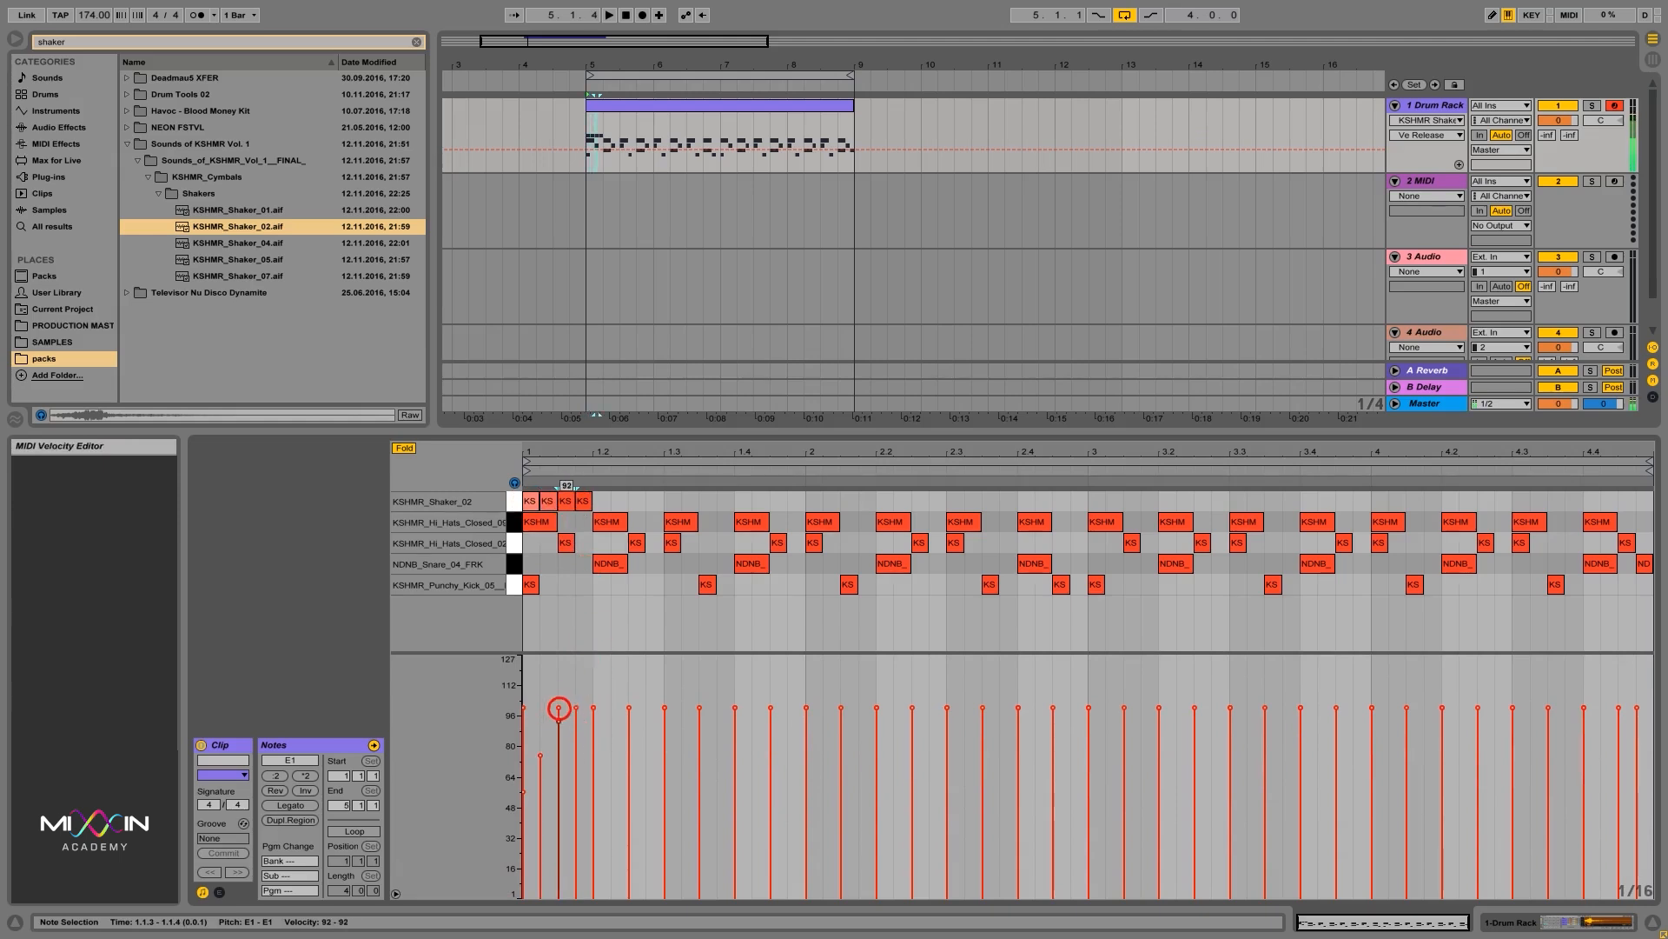
# Duplicate the first beat's four shaker notes repeatedly until the shaker row is filled across all four bars
pyautogui.moveTo(602, 499); pyautogui.dragTo(462, 471)
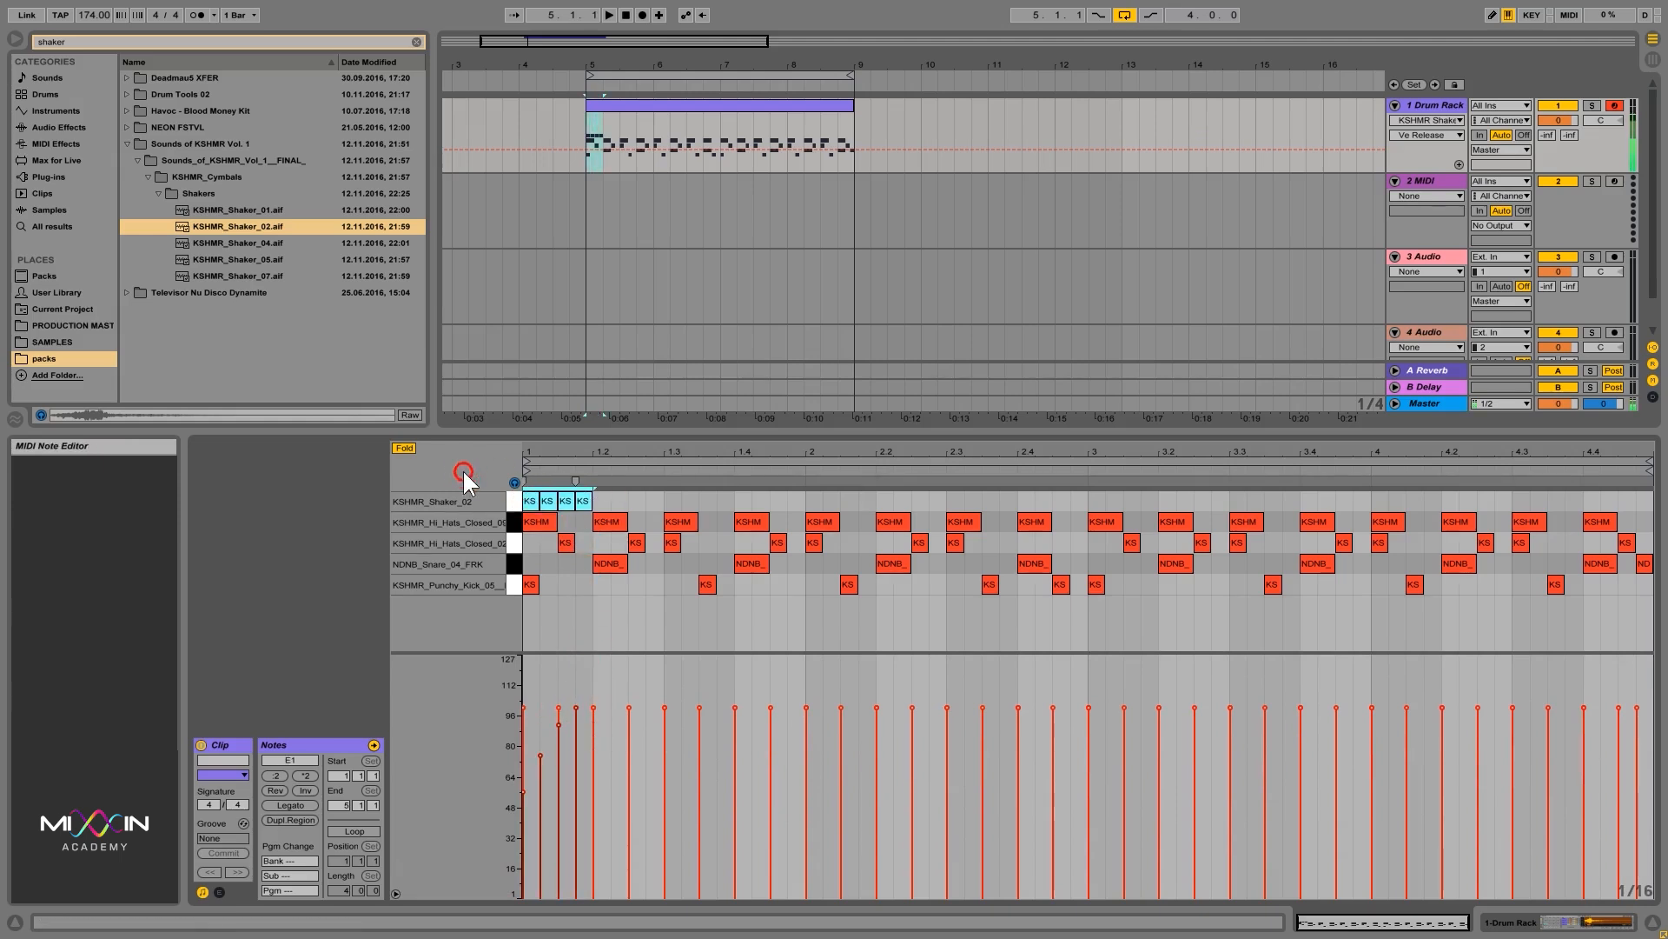
pyautogui.hotkey('ctrl', 'd')
pyautogui.hotkey('ctrl', 'd')
pyautogui.hotkey('ctrl', 'd')
pyautogui.hotkey('ctrl', 'd')
pyautogui.hotkey('ctrl', 'd')
pyautogui.hotkey('ctrl', 'd')
pyautogui.hotkey('ctrl', 'd')
pyautogui.hotkey('ctrl', 'd')
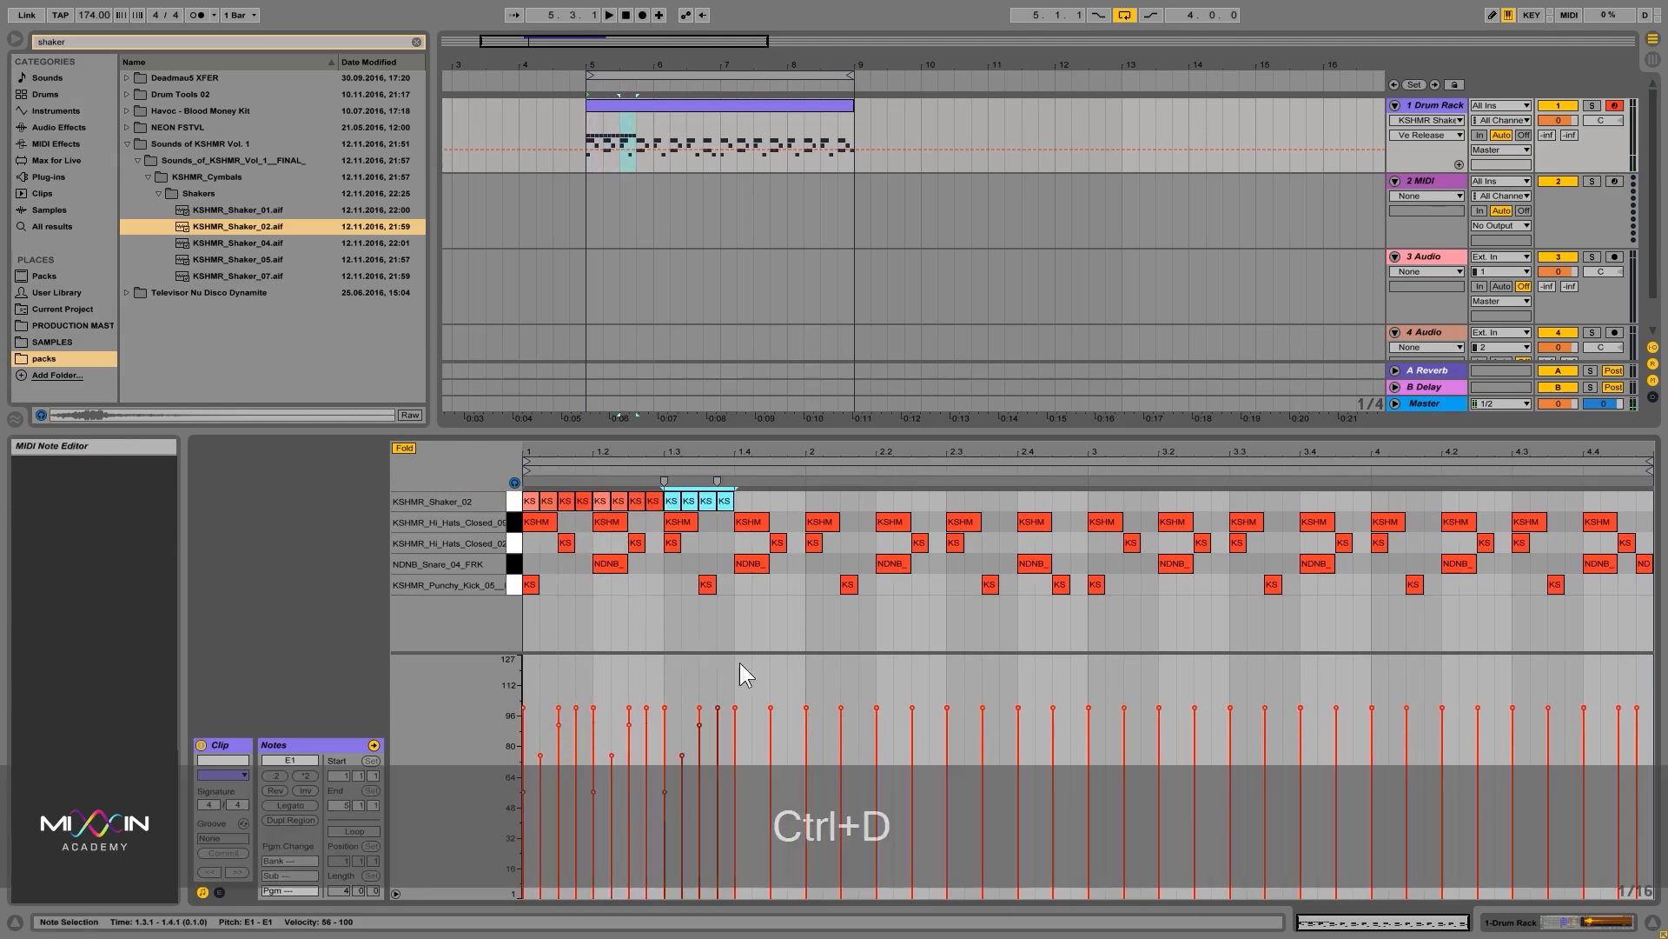
pyautogui.hotkey('ctrl', 'd')
pyautogui.hotkey('ctrl', 'd')
pyautogui.hotkey('ctrl', 'd')
pyautogui.hotkey('ctrl', 'd')
pyautogui.hotkey('ctrl', 'd')
pyautogui.hotkey('ctrl', 'd')
pyautogui.hotkey('ctrl', 'd')
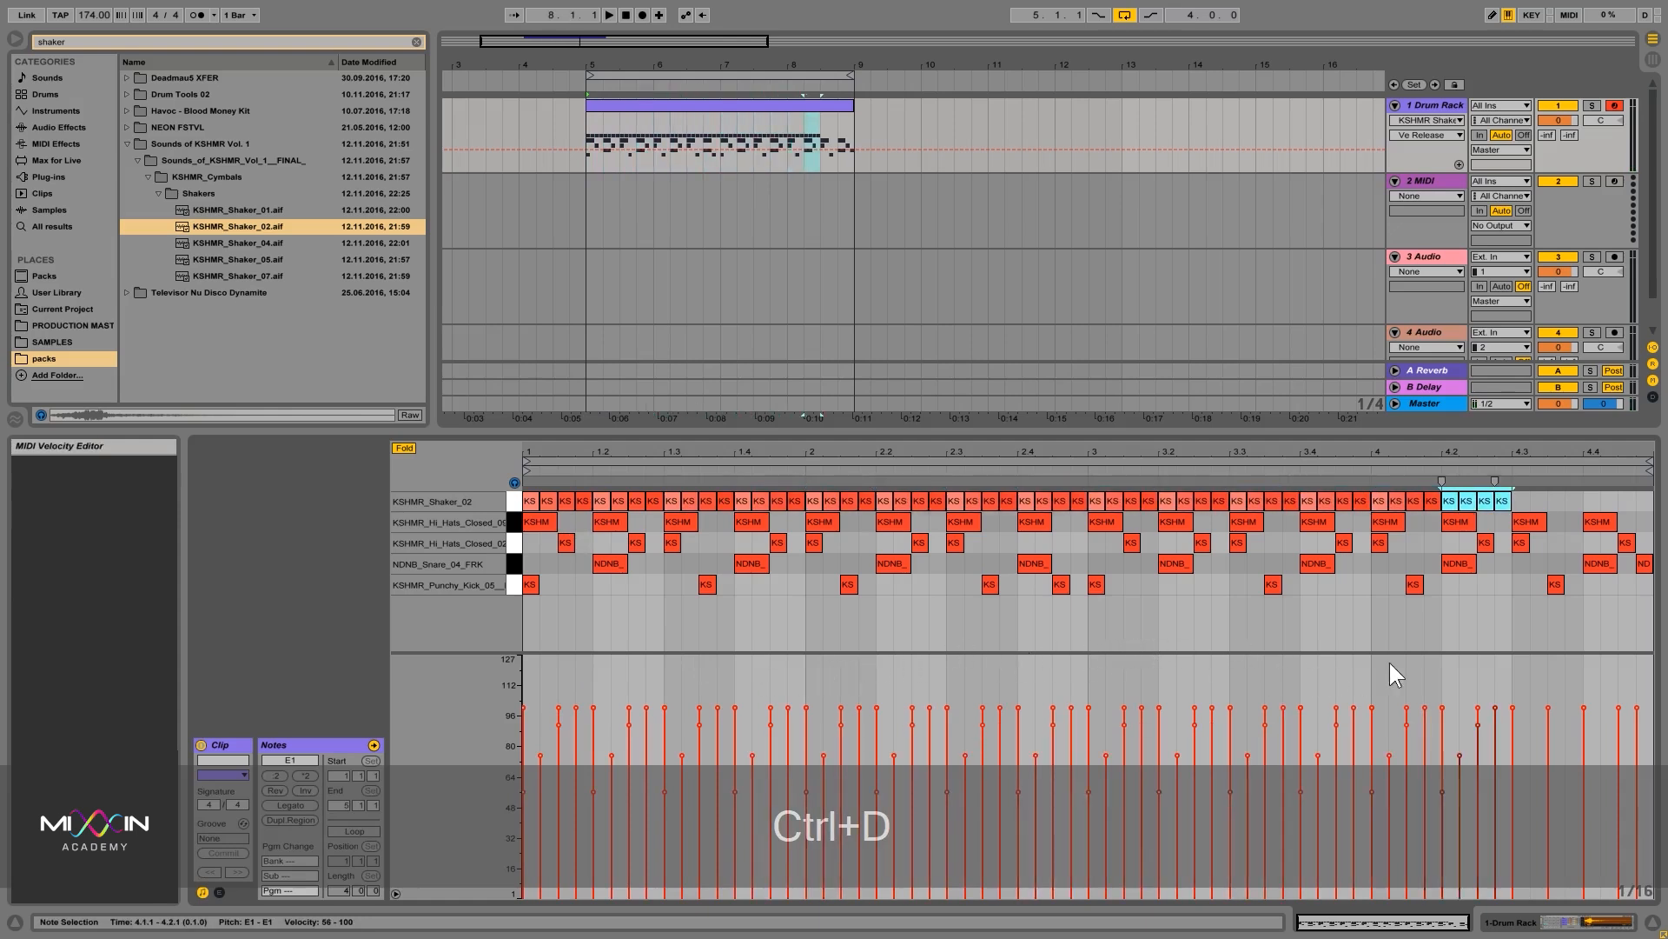
# Play the loop and lower the KSHMR_Shaker_02 chain volume in the Drum Rack to about -11 dB
pyautogui.press('space')
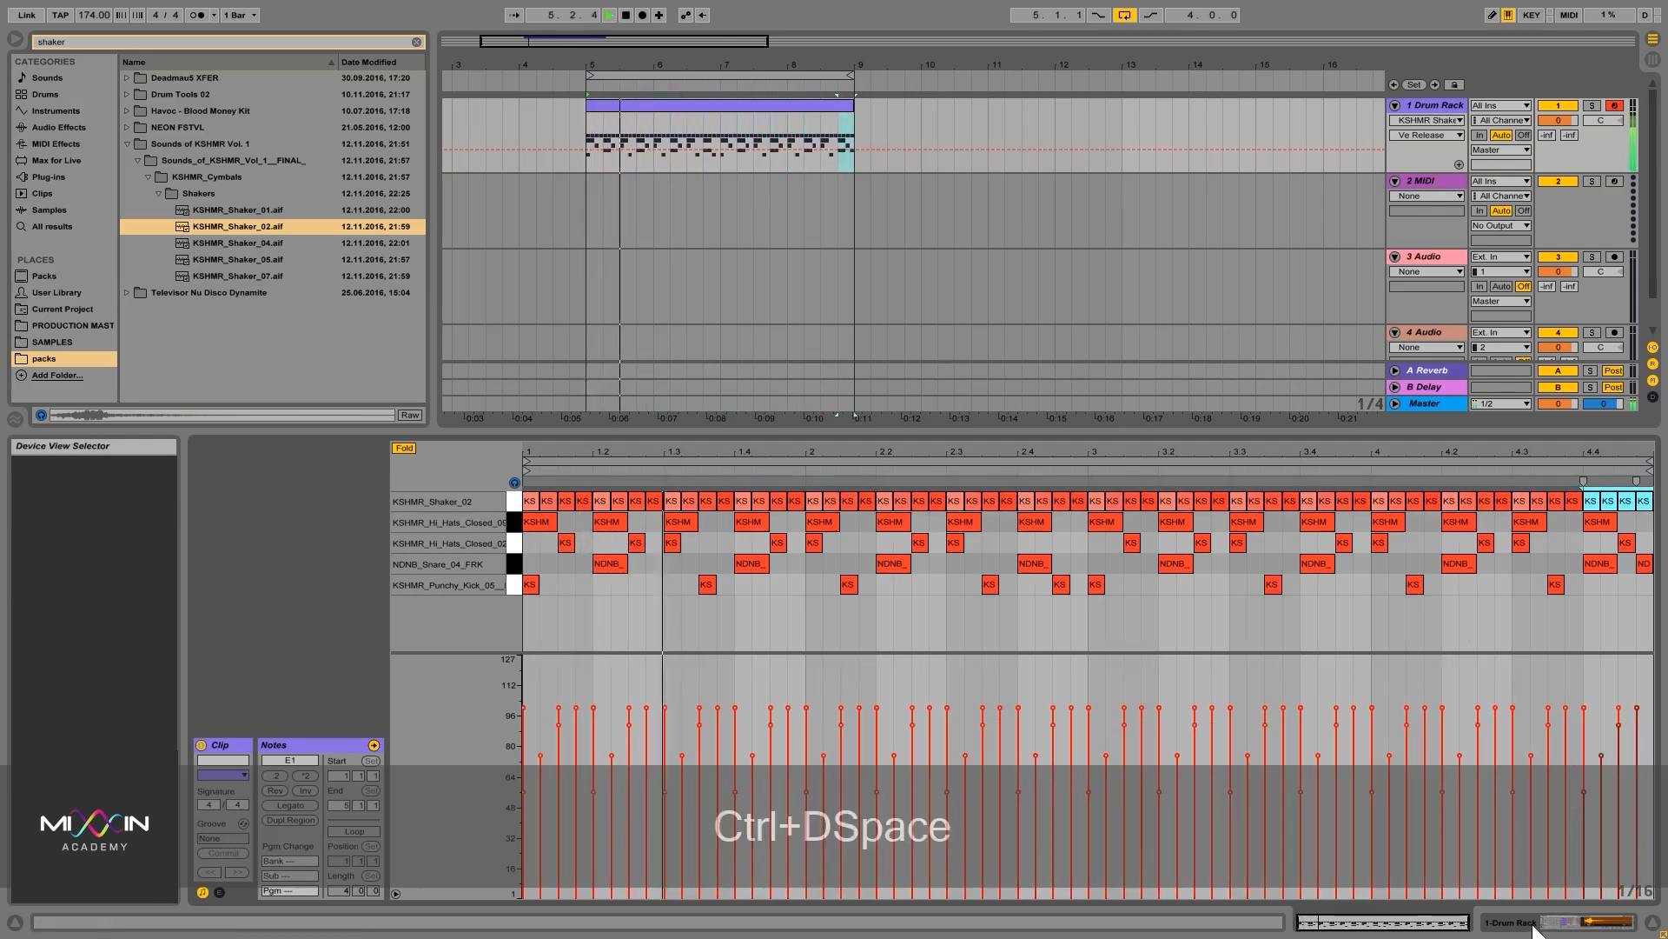
pyautogui.click(1561, 918)
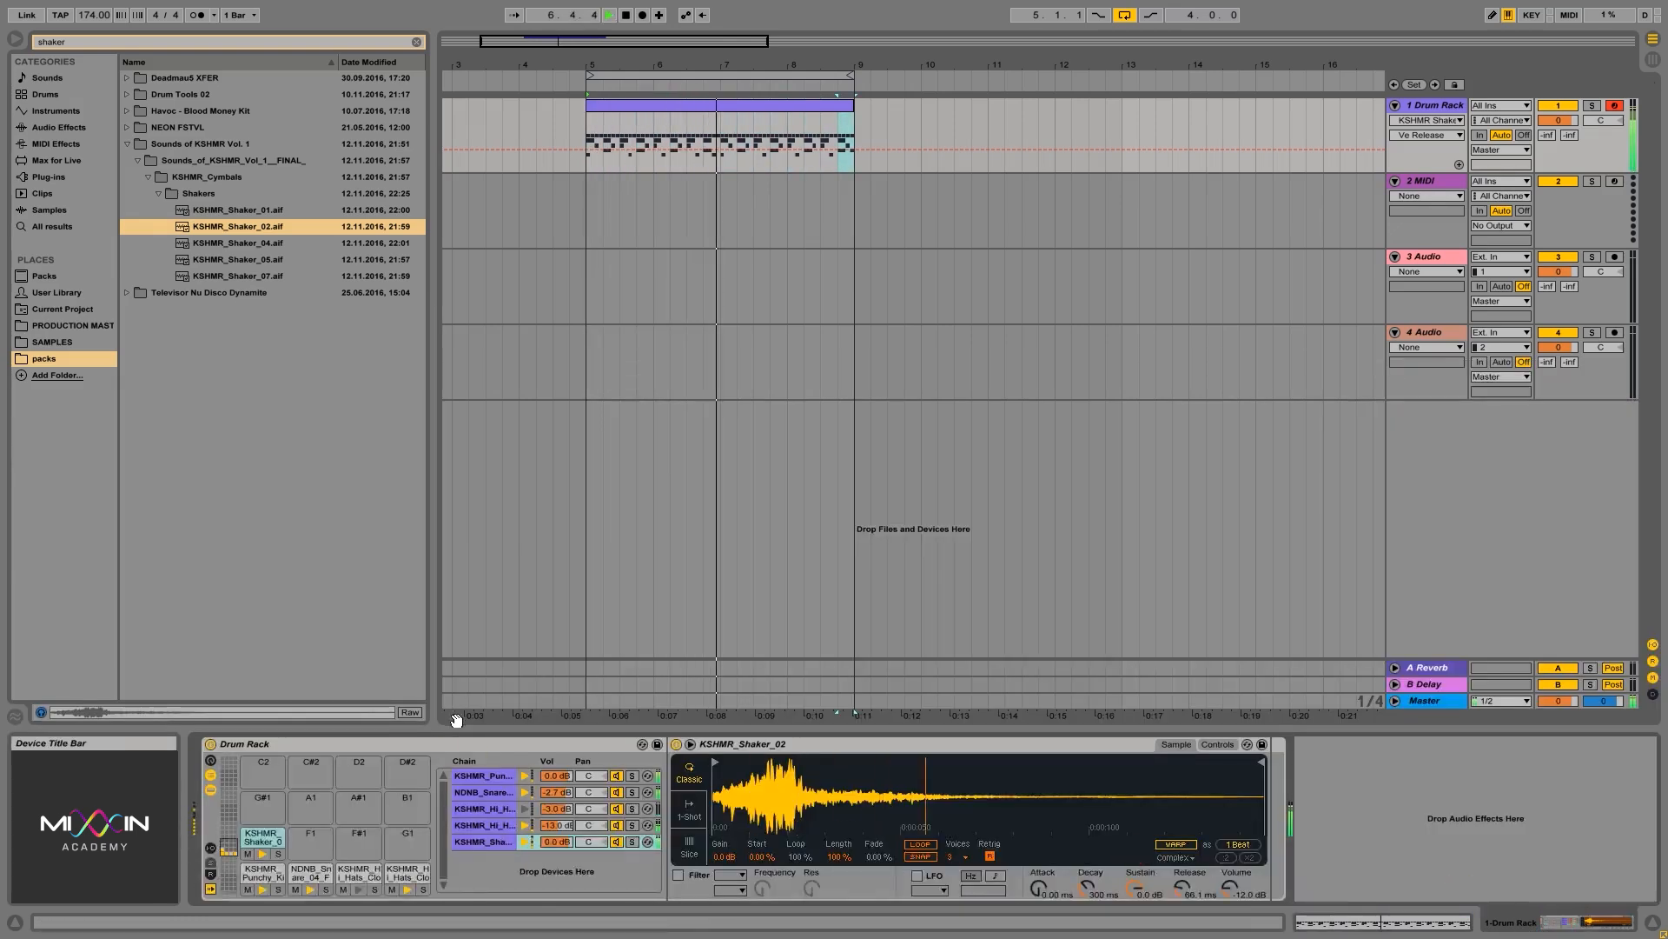
pyautogui.click(501, 842)
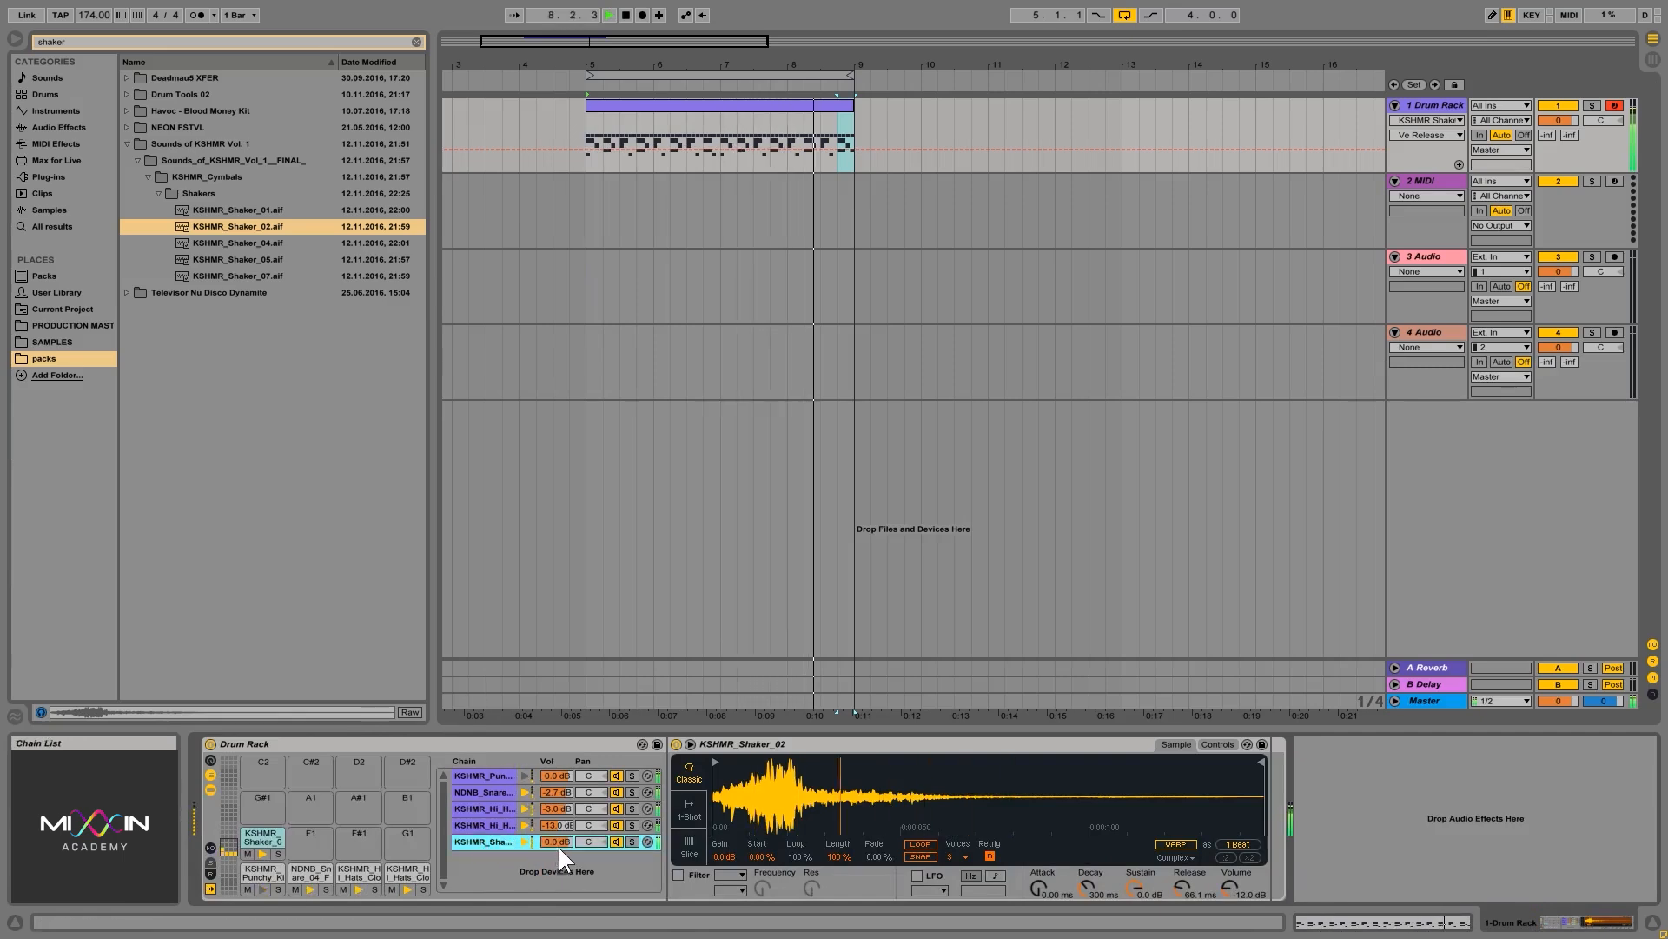
pyautogui.press('space')
pyautogui.moveTo(561, 841); pyautogui.dragTo(560, 833)
pyautogui.press('space')
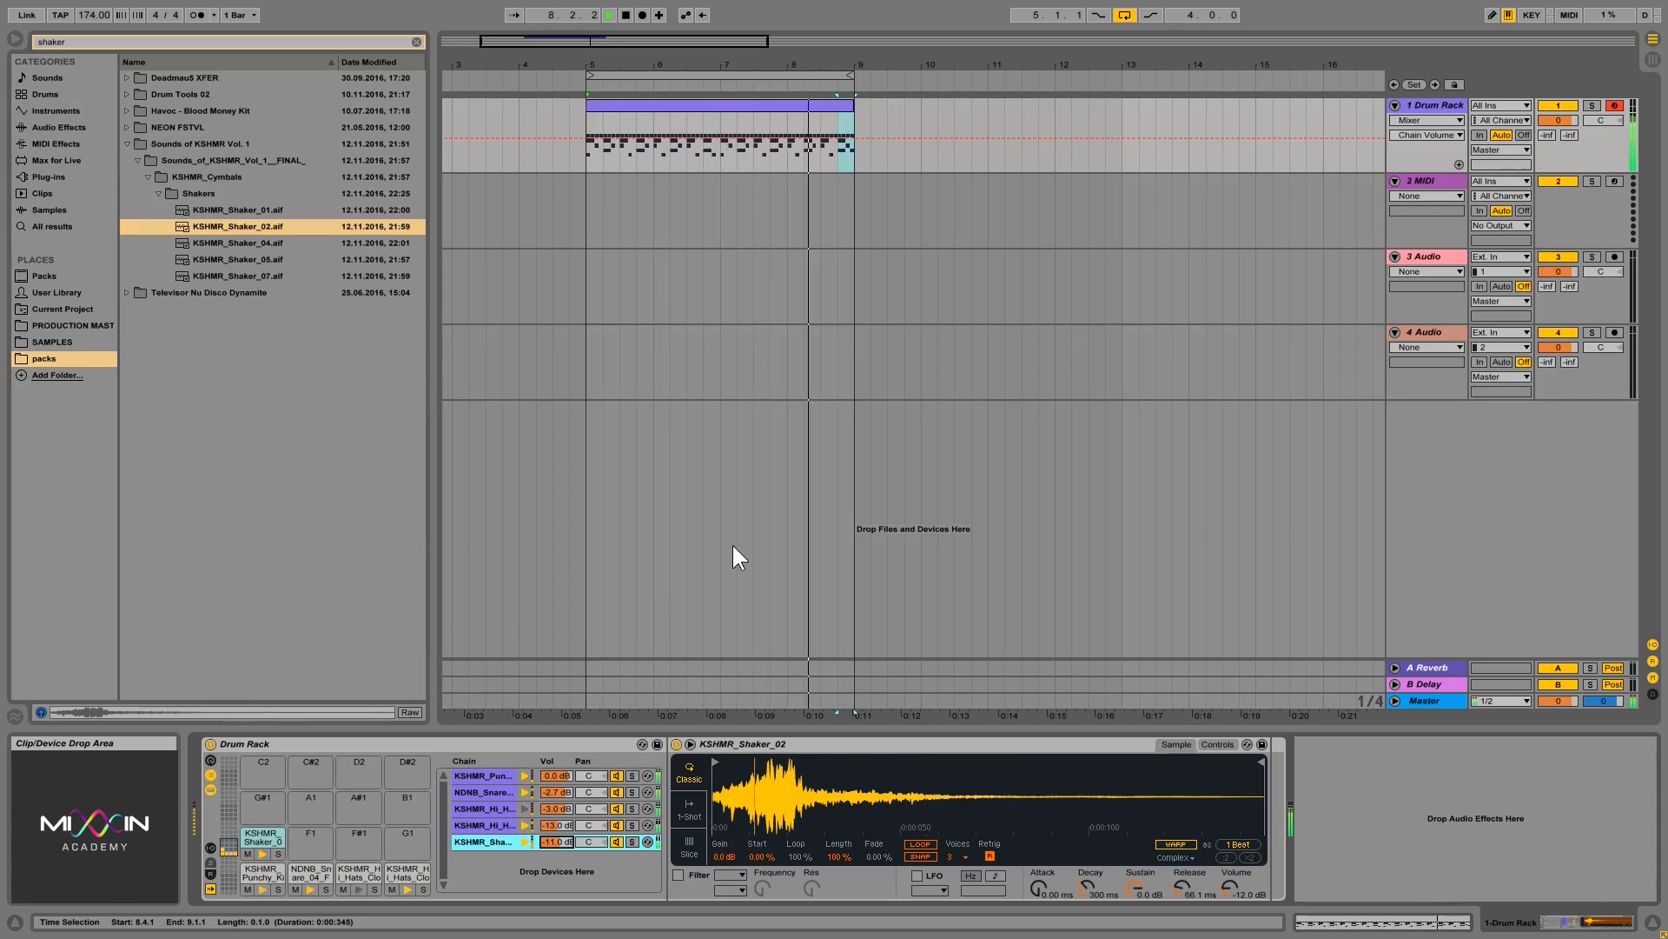
pyautogui.press('space')
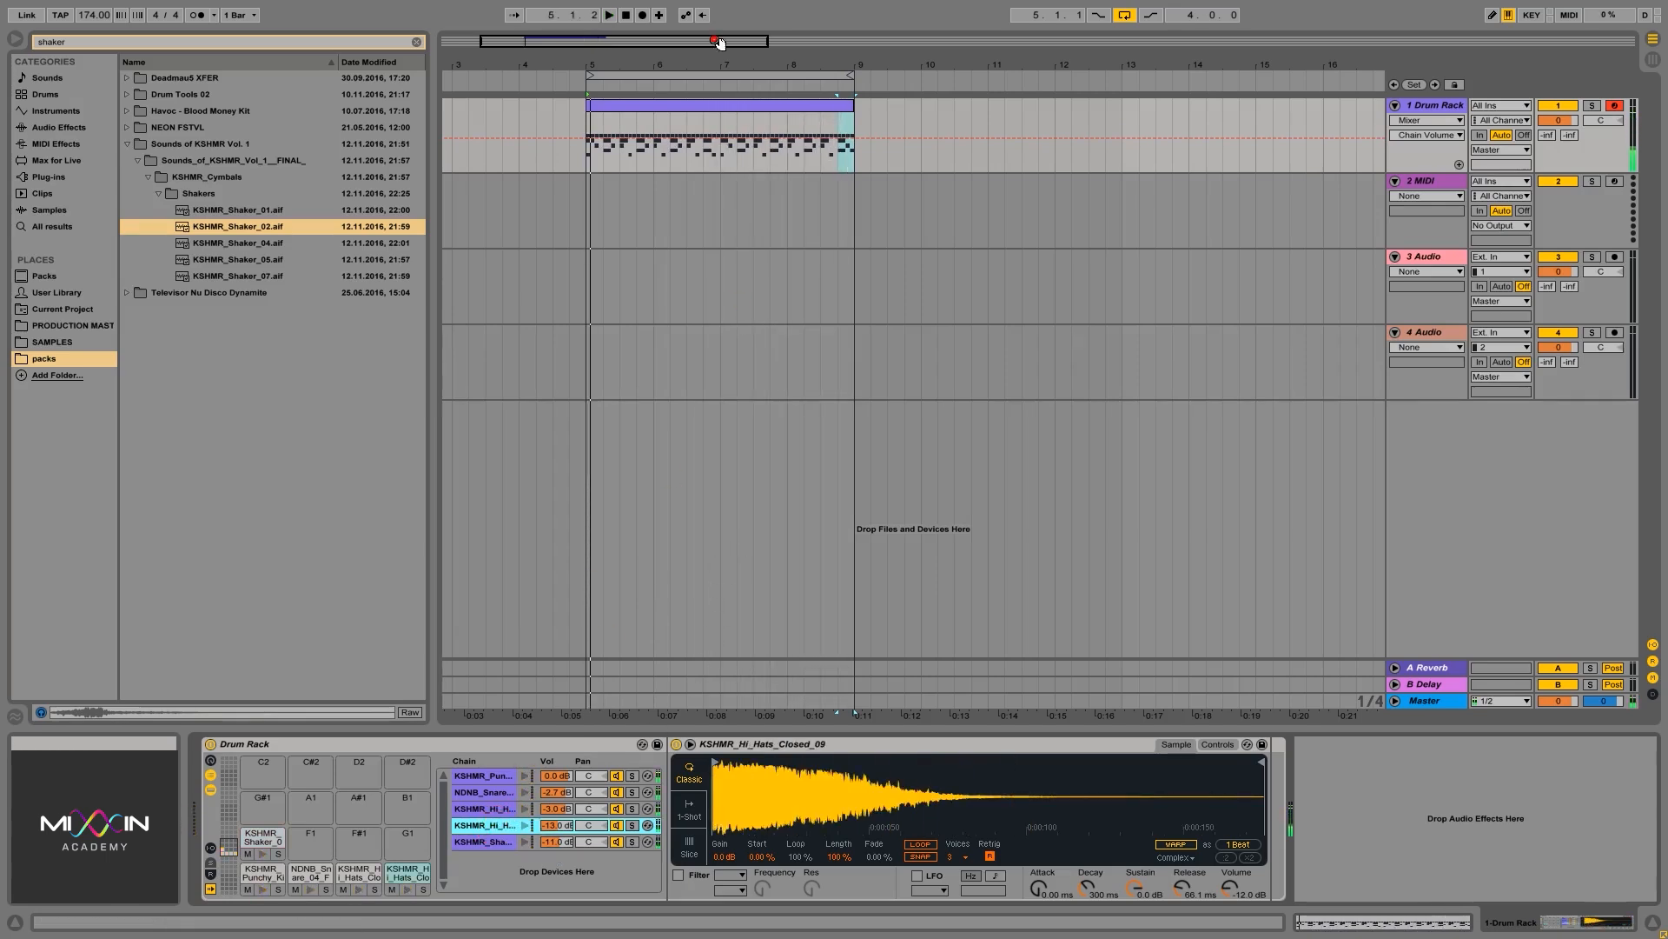
# In the drum clip, move the KSHMR_Hi_Hats_Closed_09 note at 1.3 to 1.3.3 and audition the loop
pyautogui.doubleClick(664, 101)
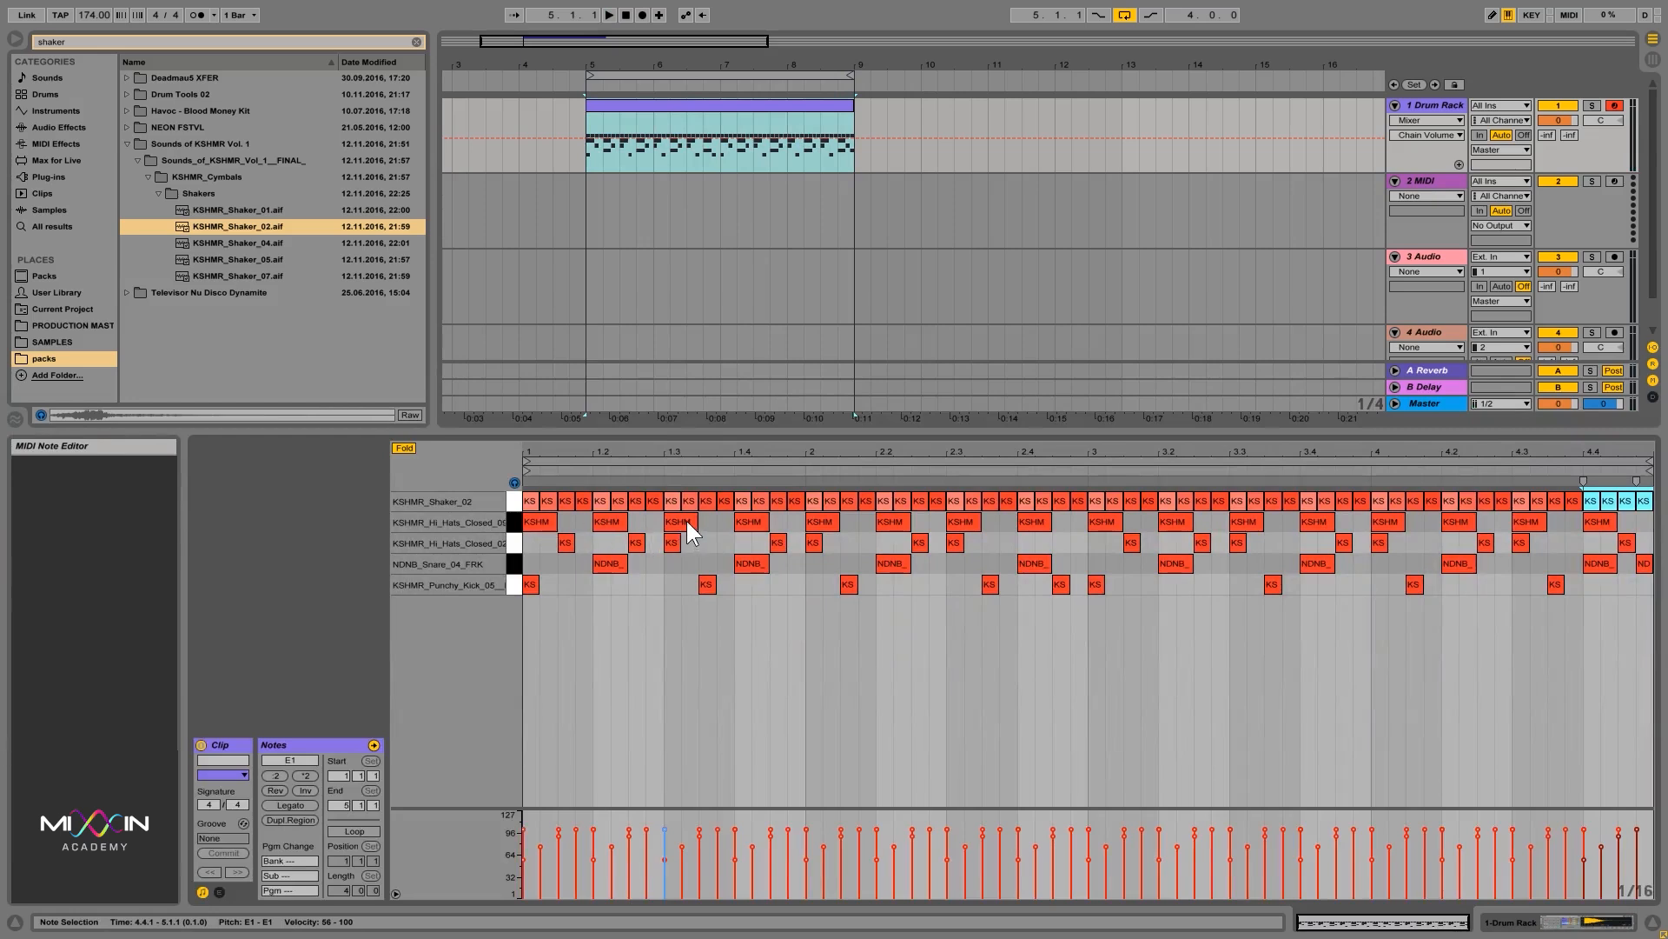
pyautogui.moveTo(687, 519)
pyautogui.mouseDown()
pyautogui.moveTo(605, 521)
pyautogui.moveTo(711, 525)
pyautogui.mouseUp()
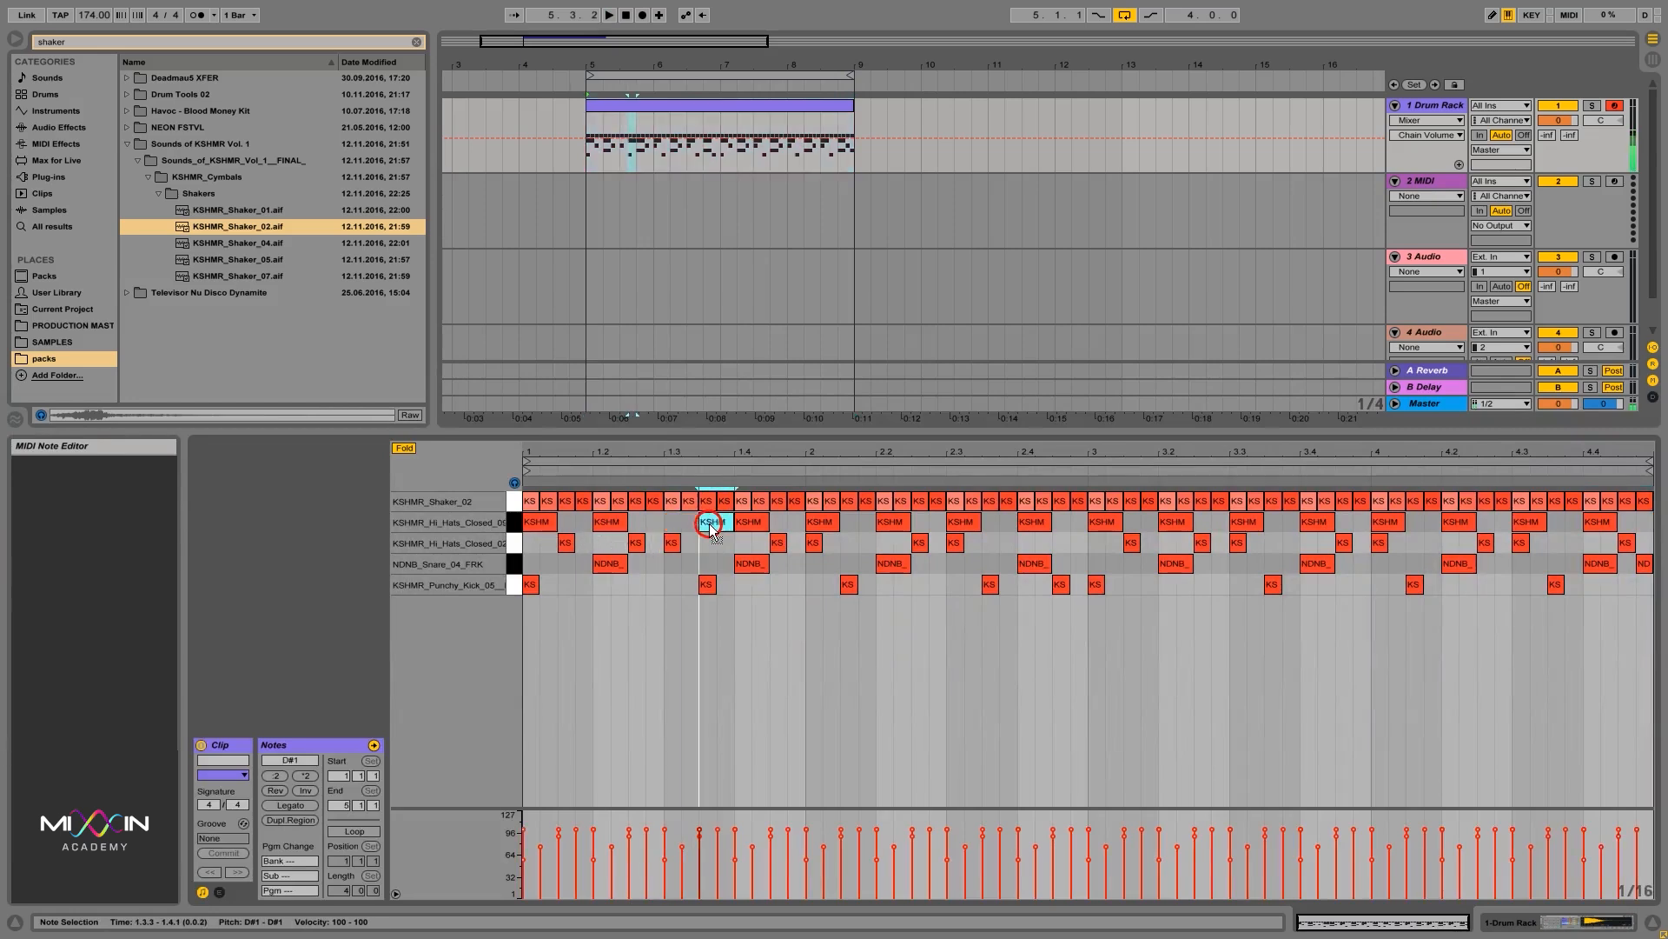
pyautogui.press('space')
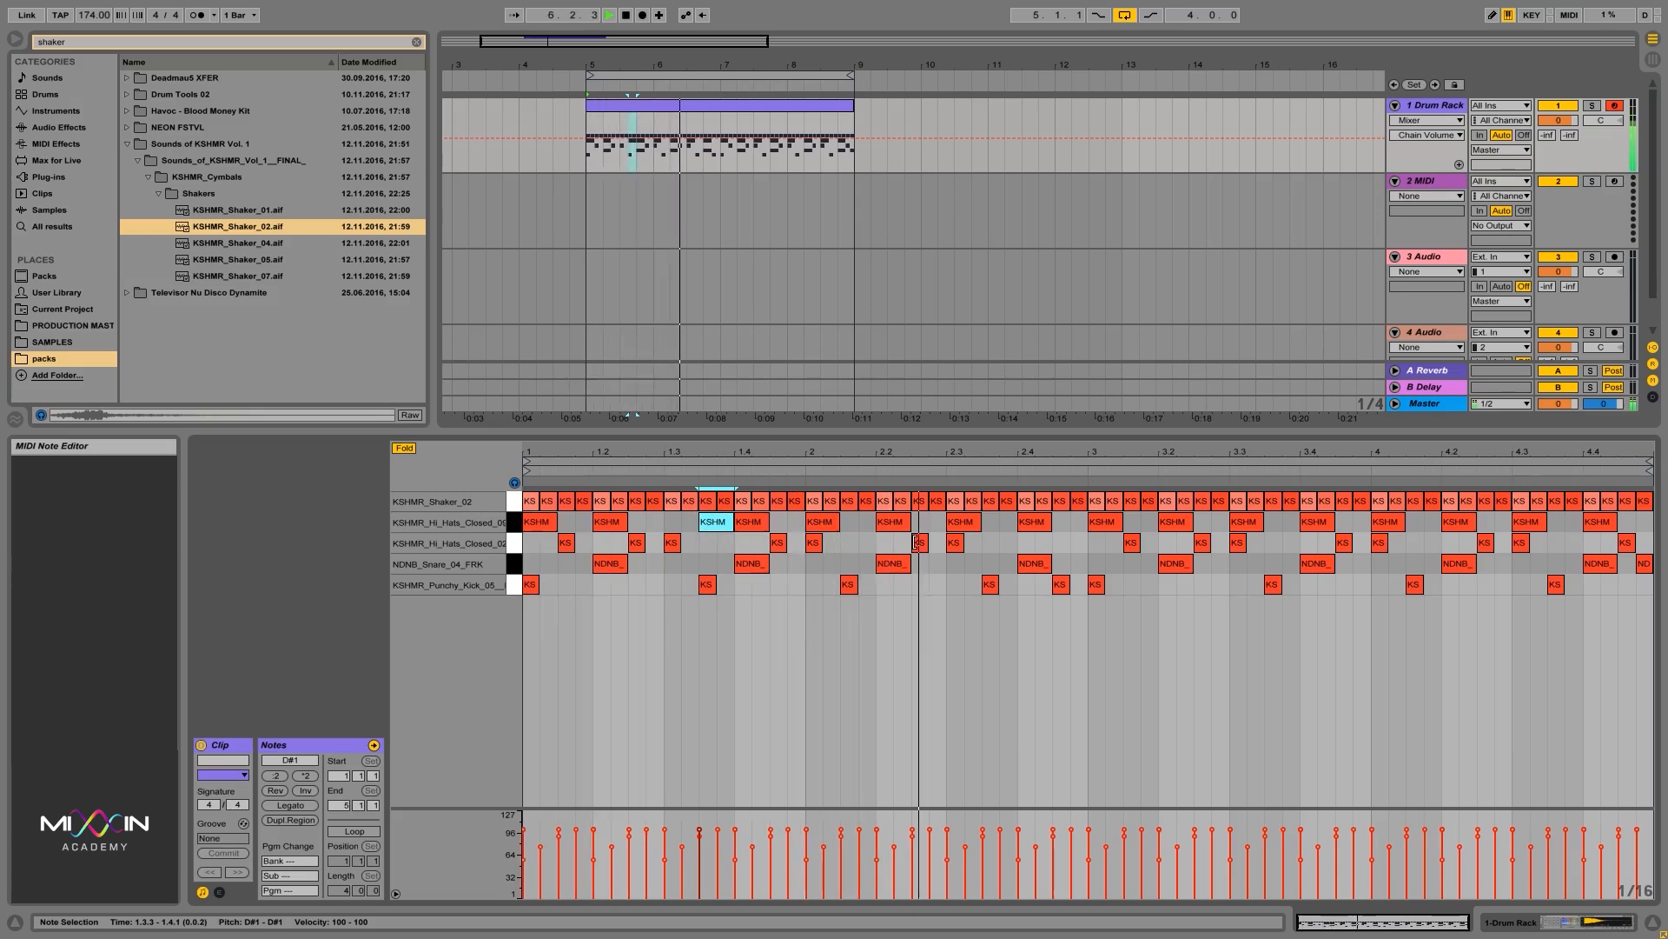
pyautogui.press('space')
# Move the KSHMR_Hi_Hats_Closed_09 notes at 2.1, 2.3, 3.3, 4.1 and 4.3 an eighth note later
pyautogui.moveTo(823, 522); pyautogui.dragTo(857, 523)
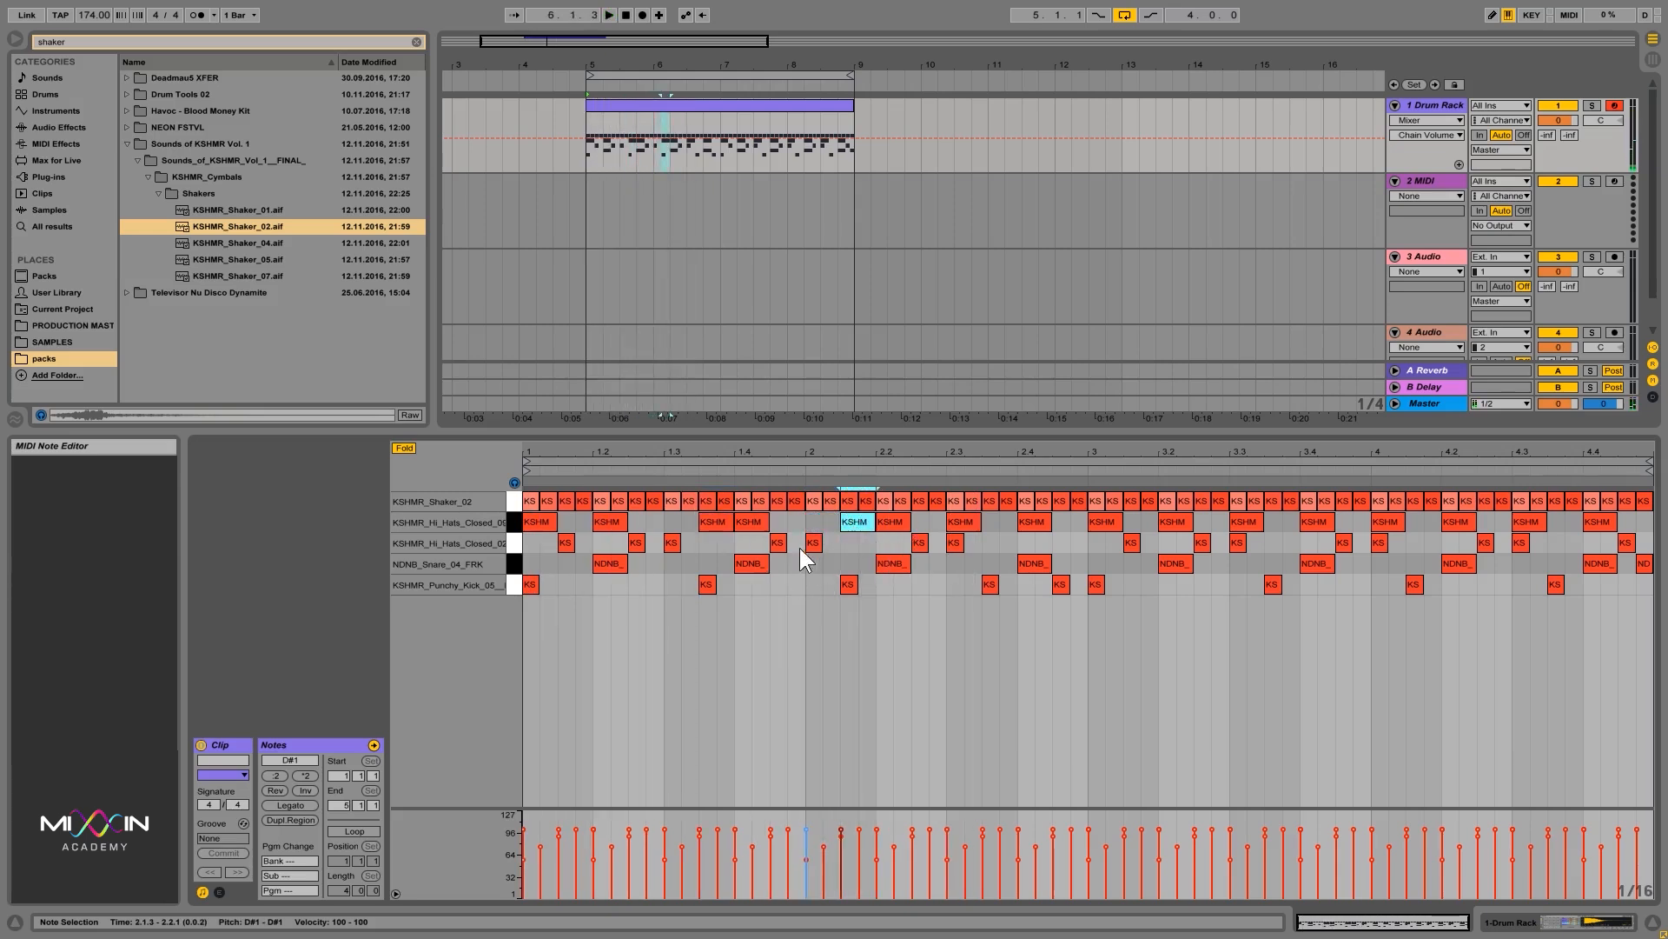
pyautogui.moveTo(968, 523); pyautogui.dragTo(998, 524)
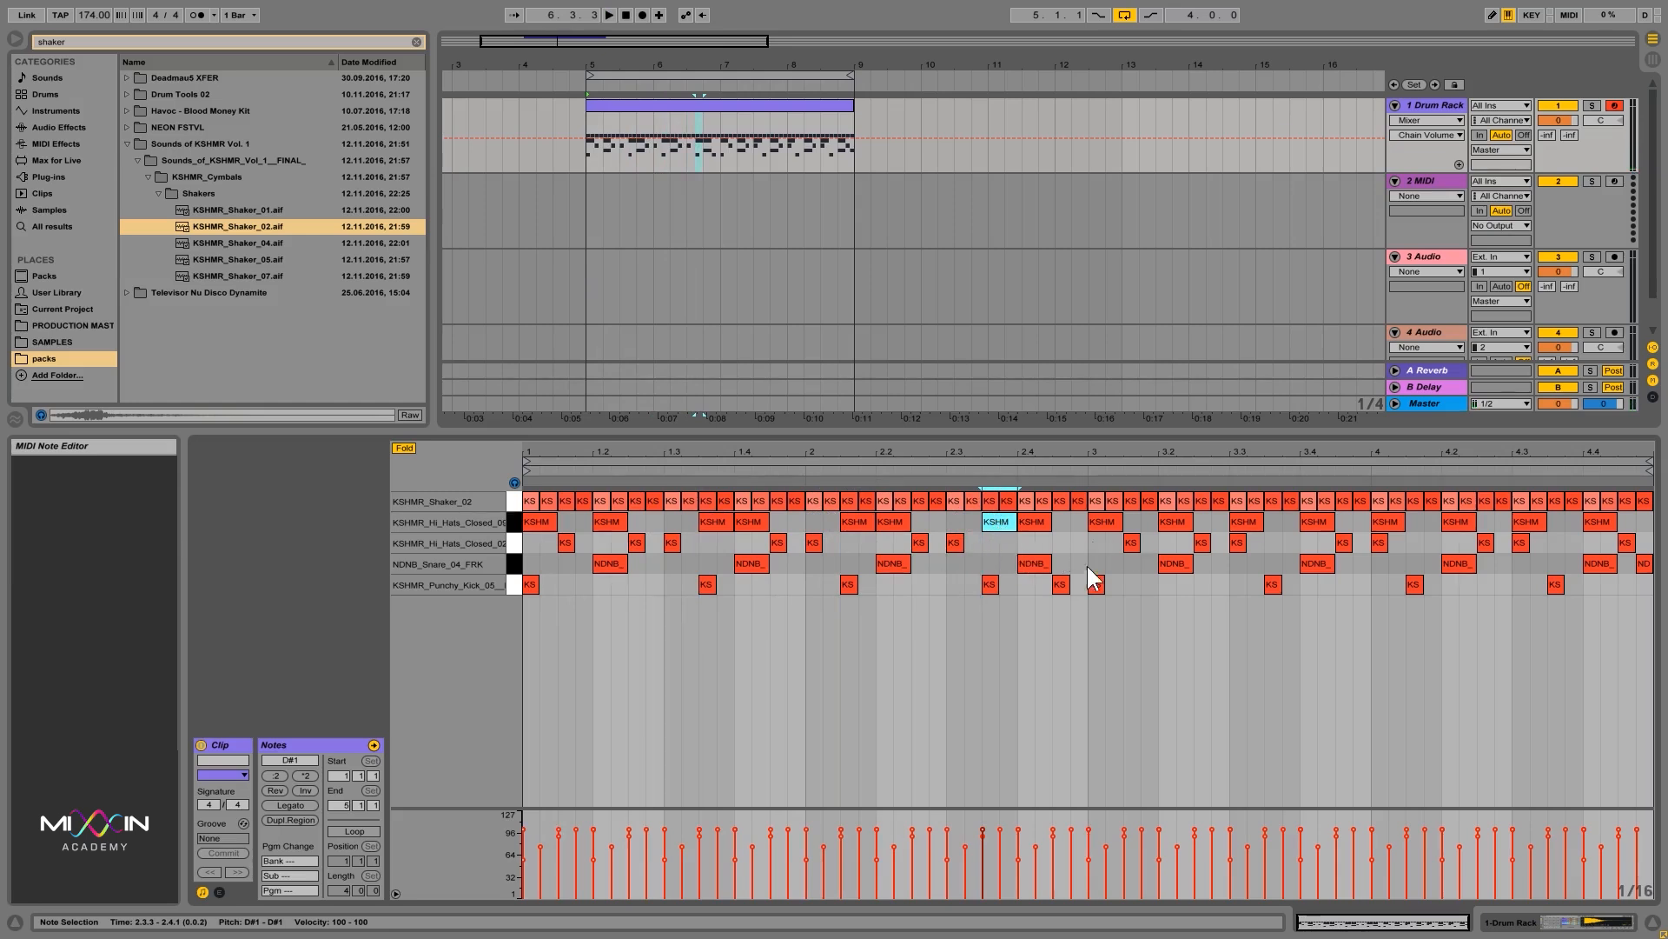
pyautogui.moveTo(1248, 524); pyautogui.dragTo(1281, 520)
pyautogui.moveTo(1387, 523); pyautogui.dragTo(1423, 522)
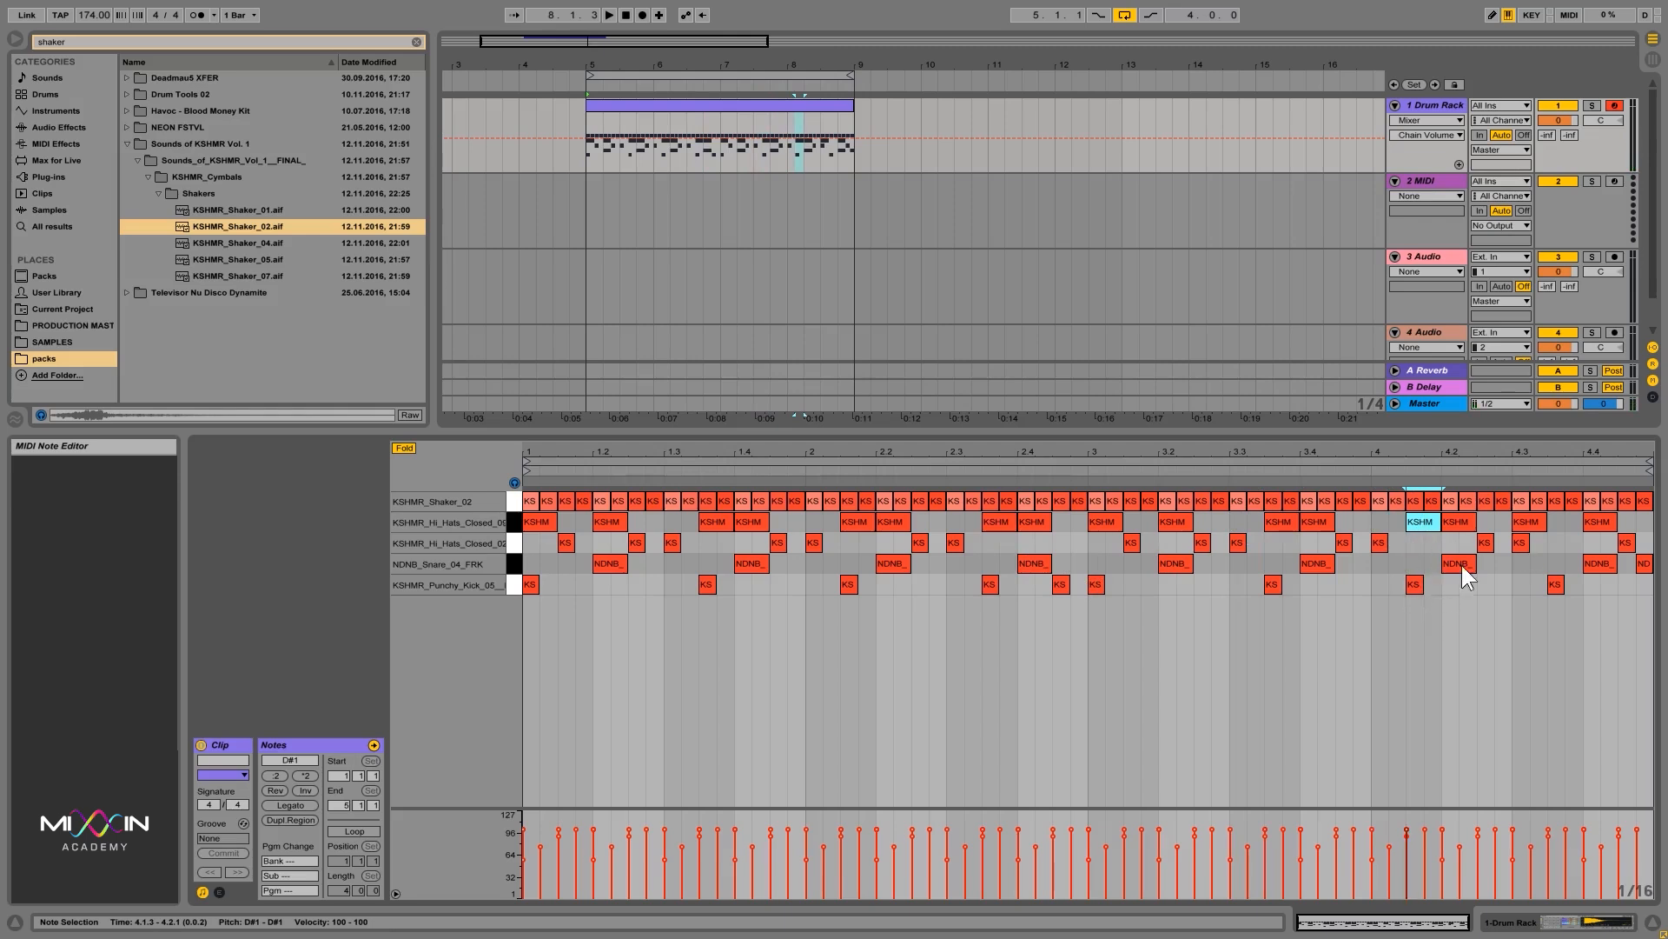
pyautogui.moveTo(1529, 525); pyautogui.dragTo(1565, 525)
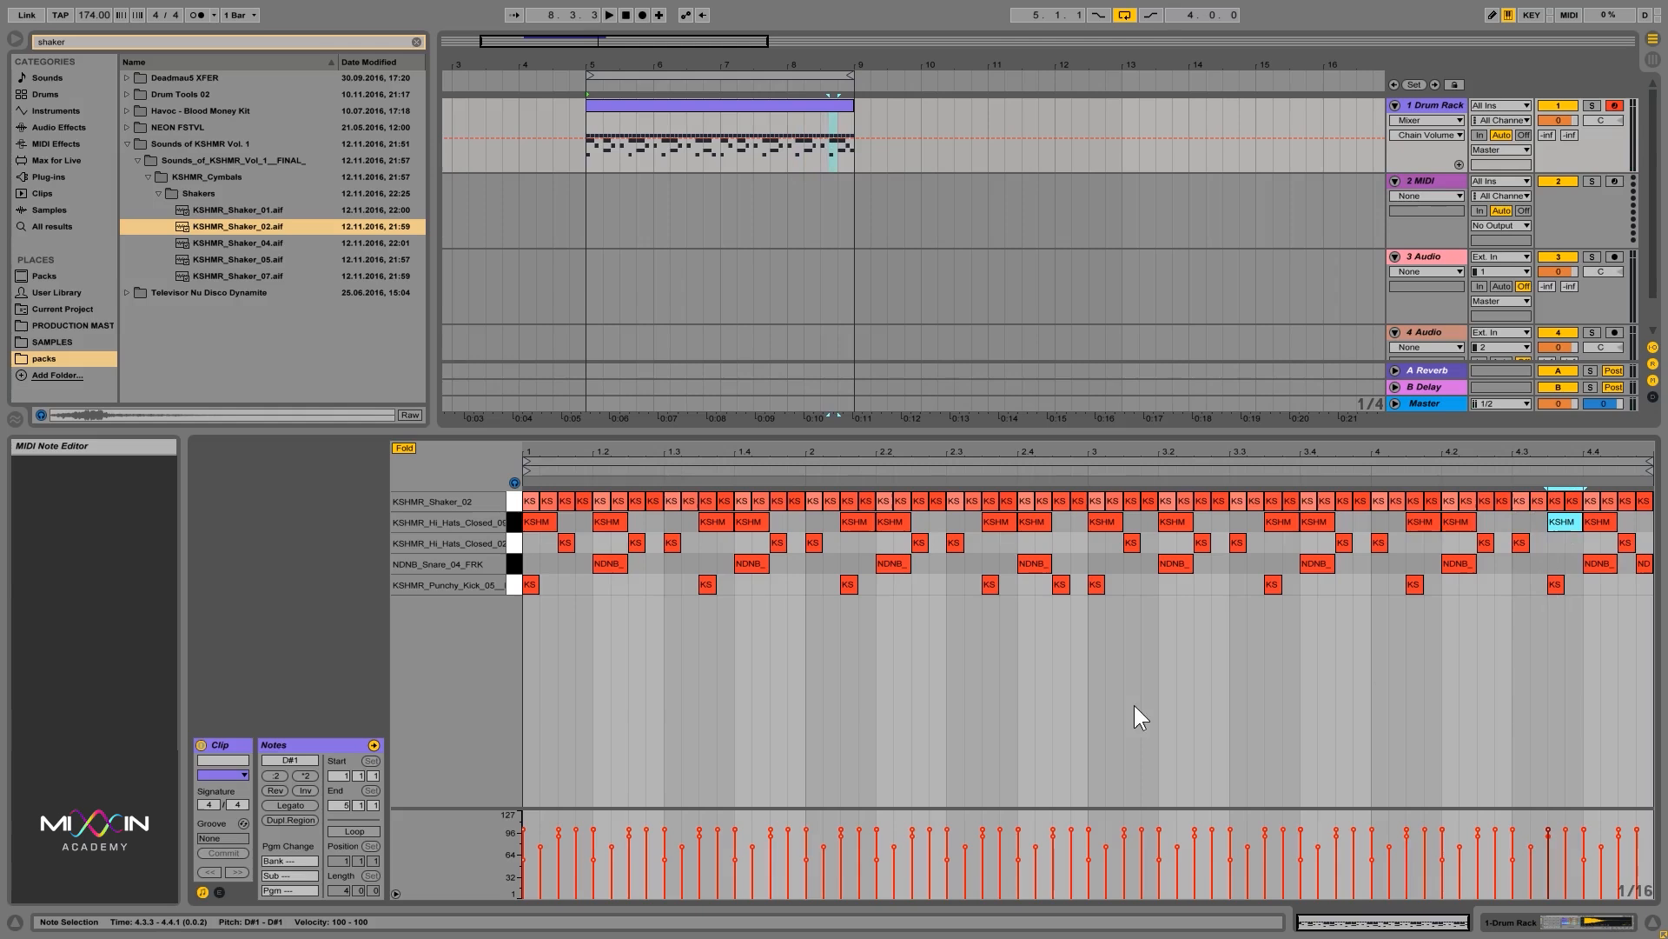
# During playback, set the chain volumes of KSHMR_Hi_Hats_Closed_09 to -12.4 dB and KSHMR_Hi_Hats_Closed_02 to -2.4 dB
pyautogui.press('space')
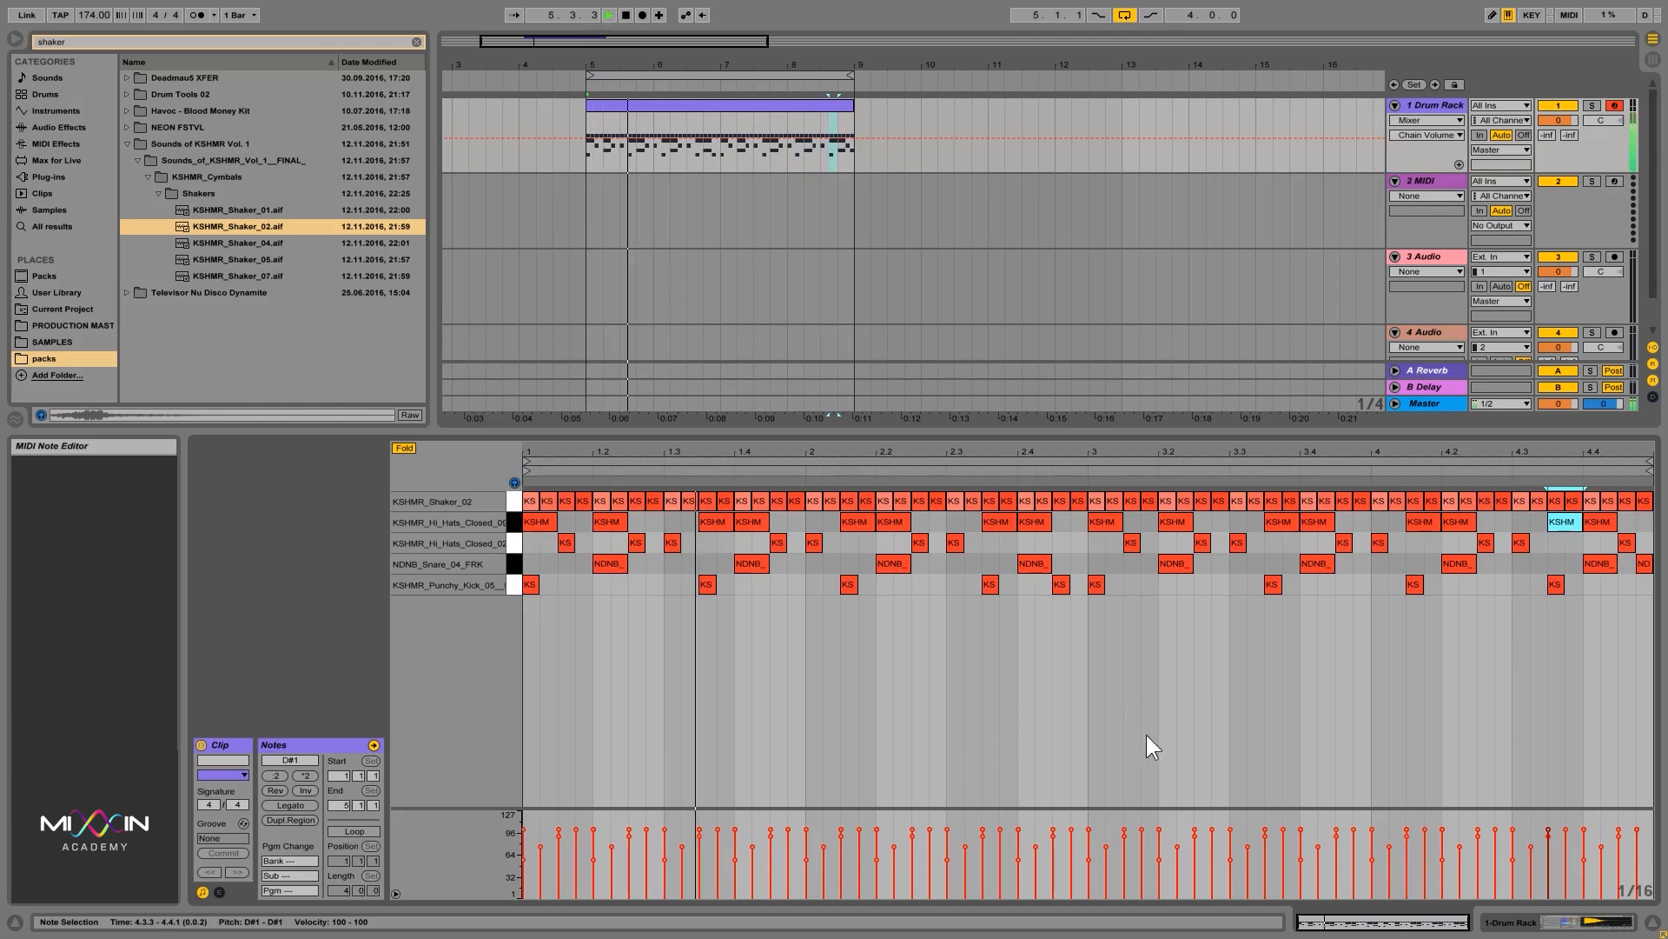
pyautogui.click(1512, 923)
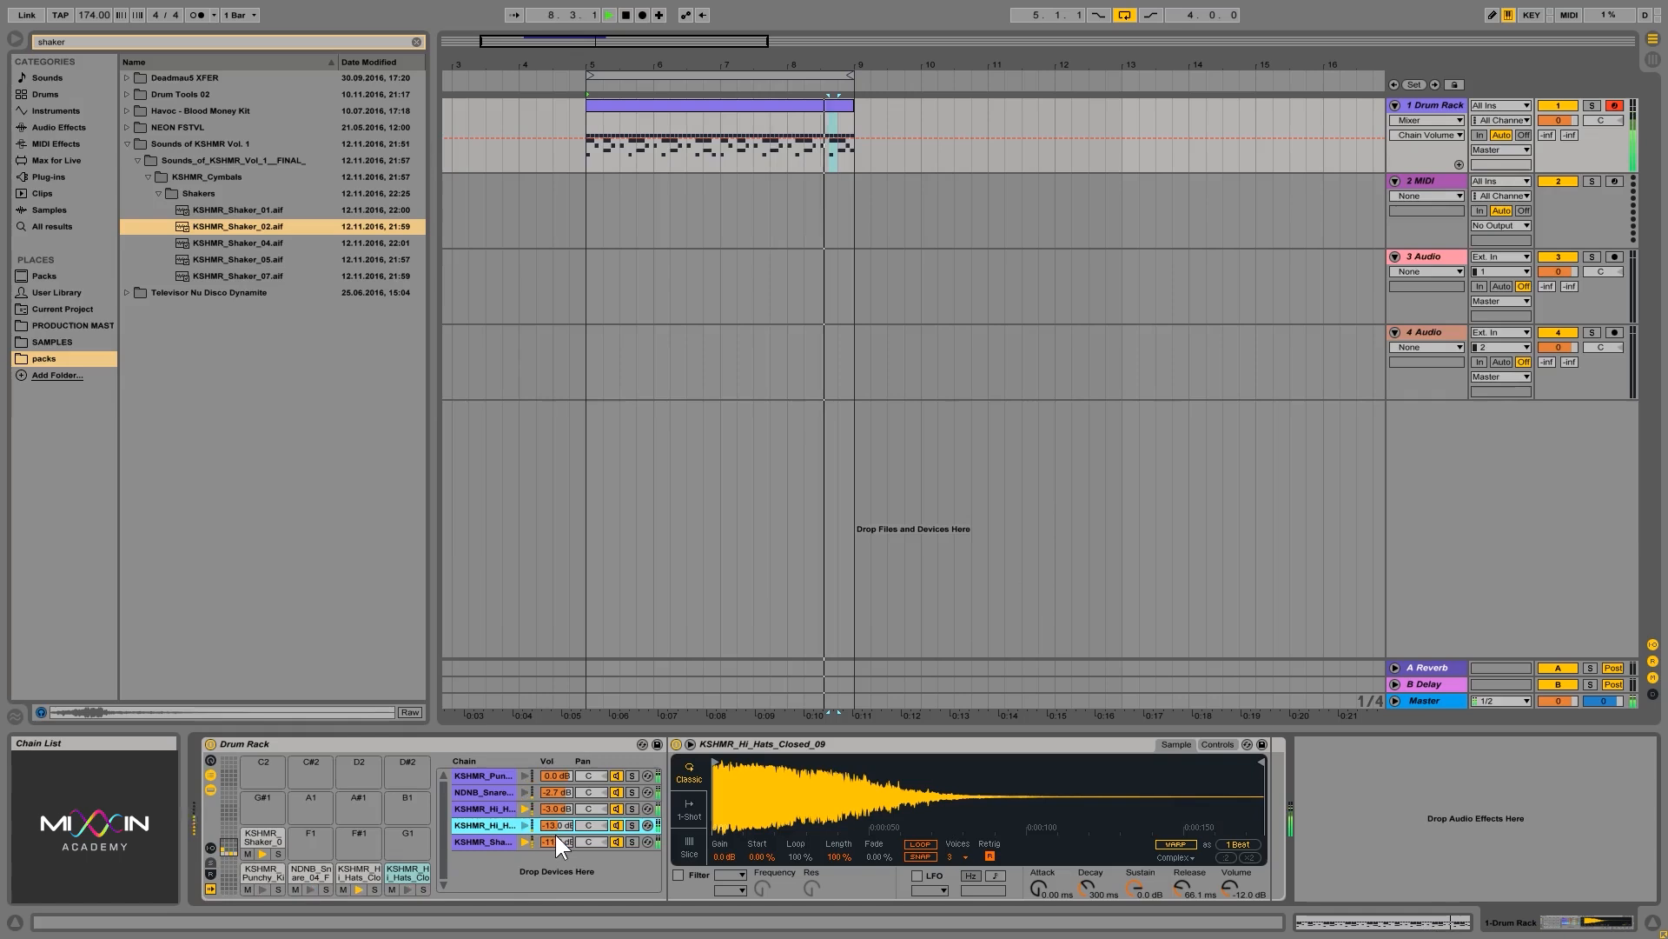
pyautogui.moveTo(555, 830); pyautogui.dragTo(558, 826)
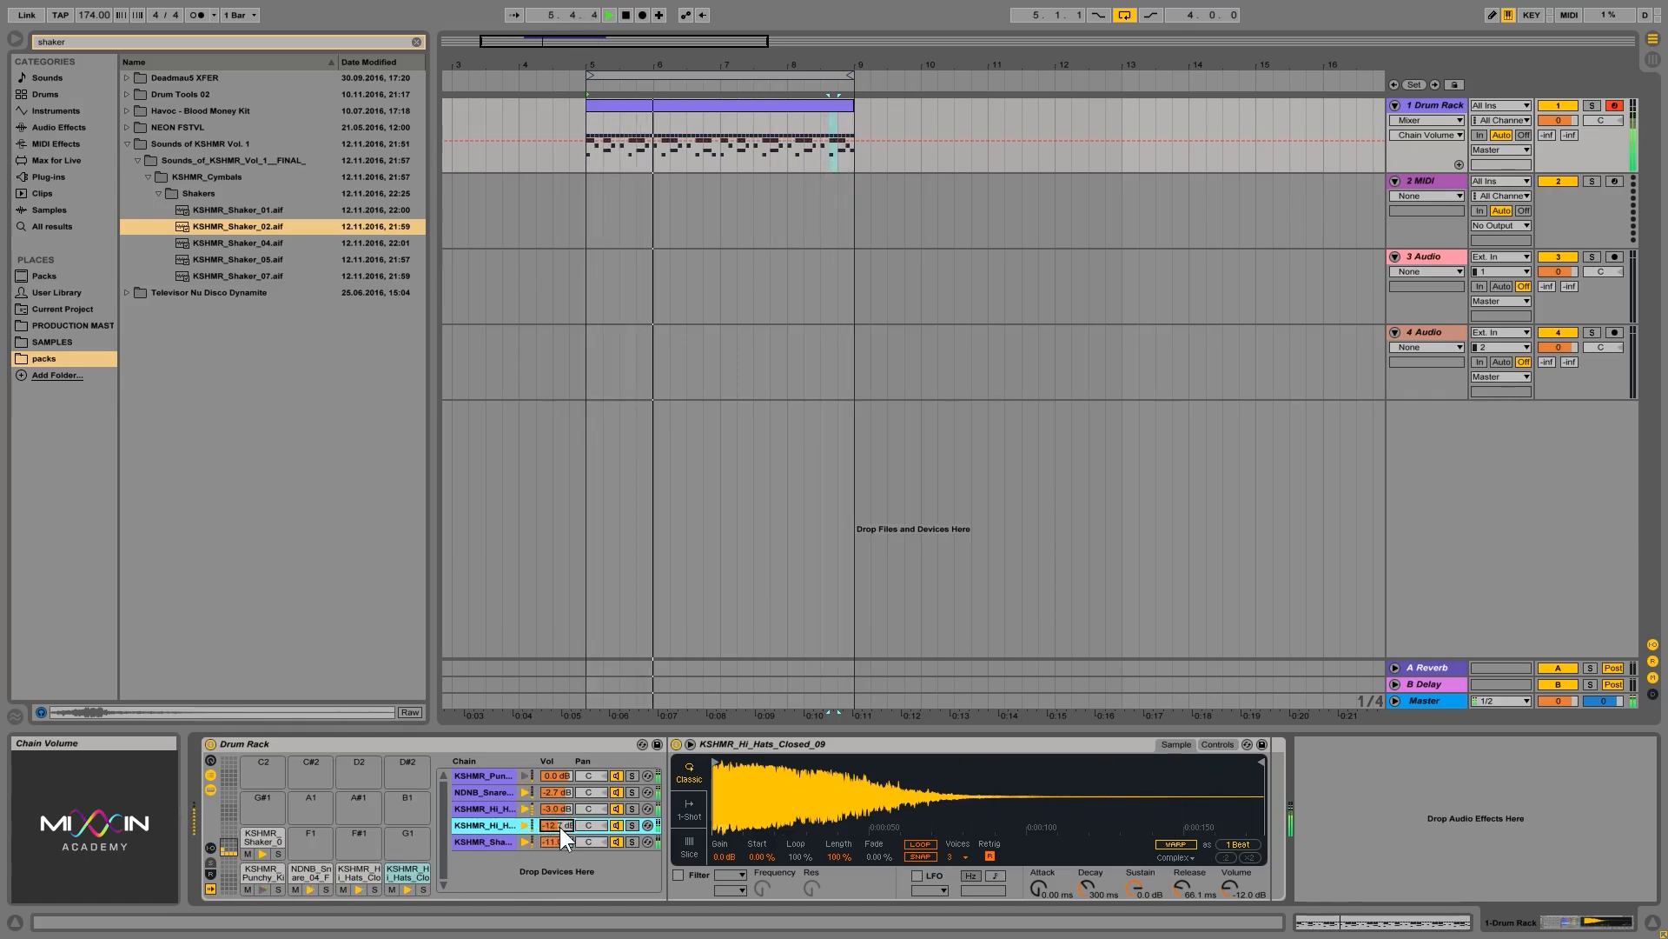
pyautogui.click(557, 808)
pyautogui.moveTo(559, 812); pyautogui.dragTo(559, 809)
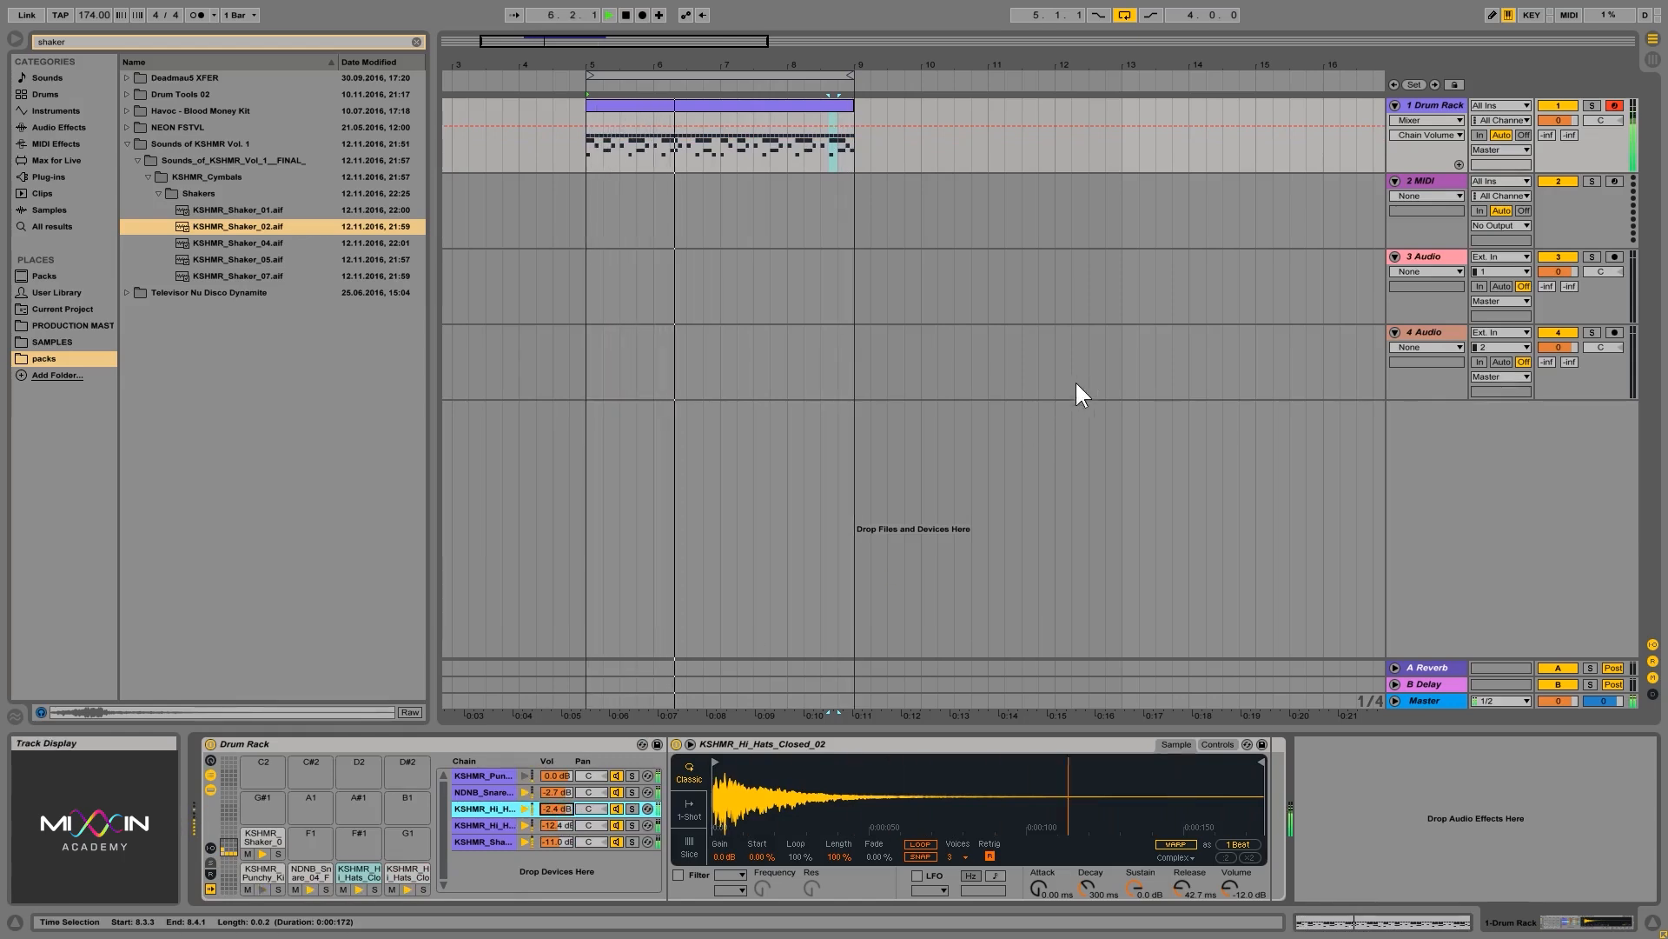
# Fine-tune the KSHMR_Shaker_02 chain volume to -11.2 dB and stop playback
pyautogui.click(557, 842)
pyautogui.moveTo(557, 841); pyautogui.dragTo(560, 842)
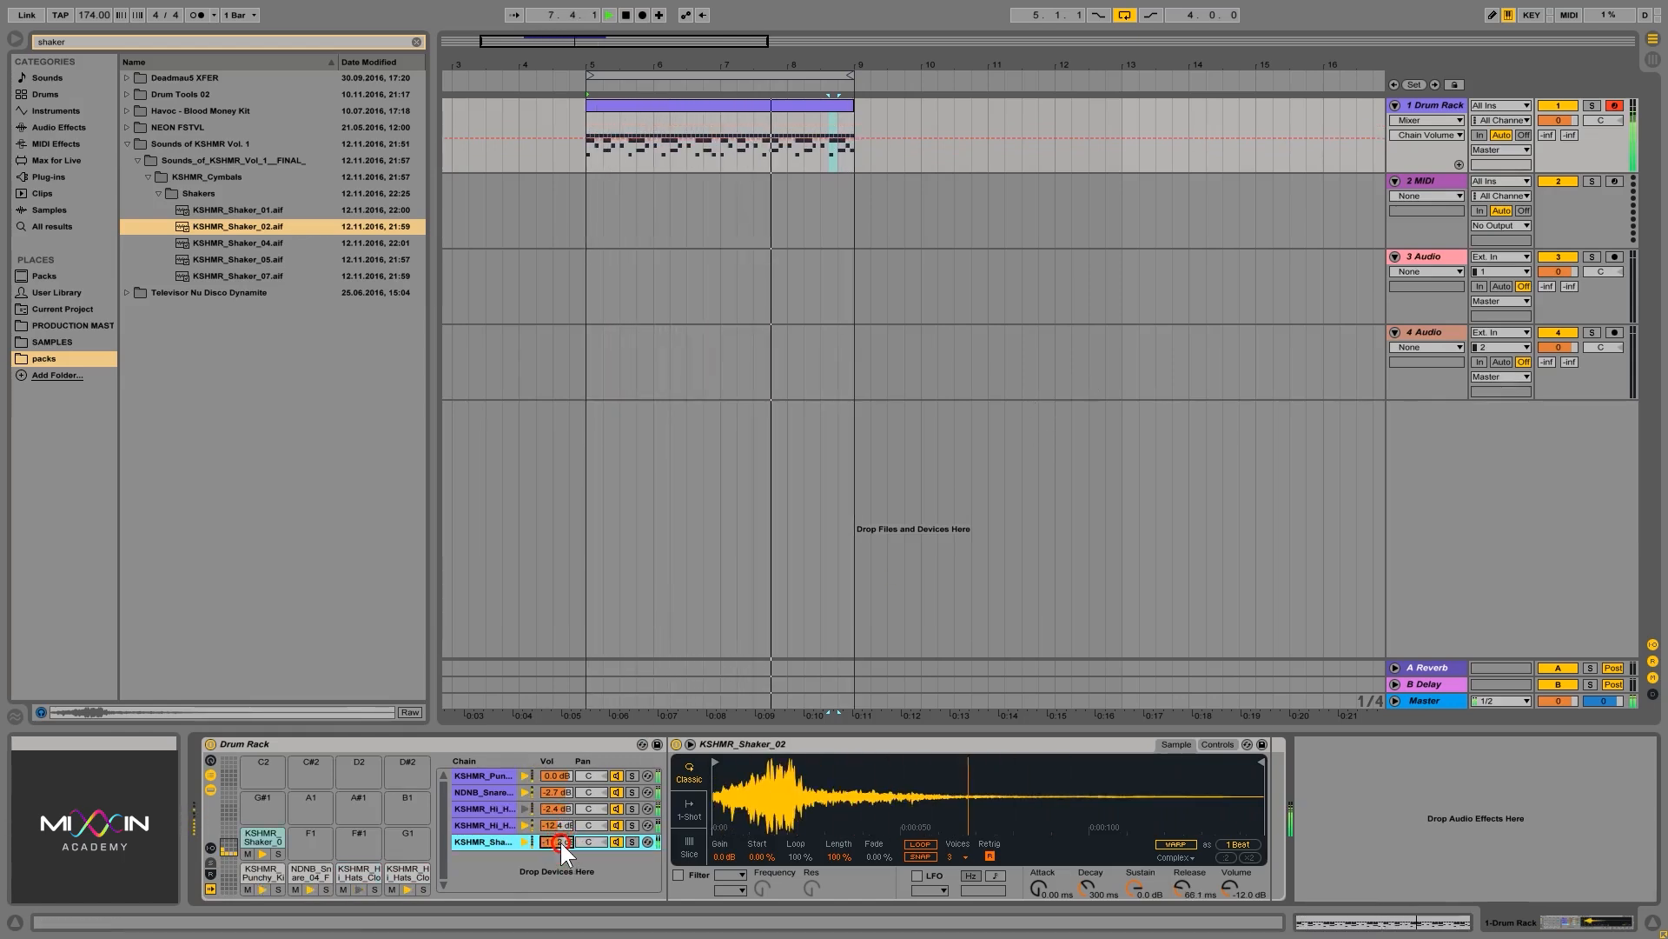
pyautogui.click(1412, 108)
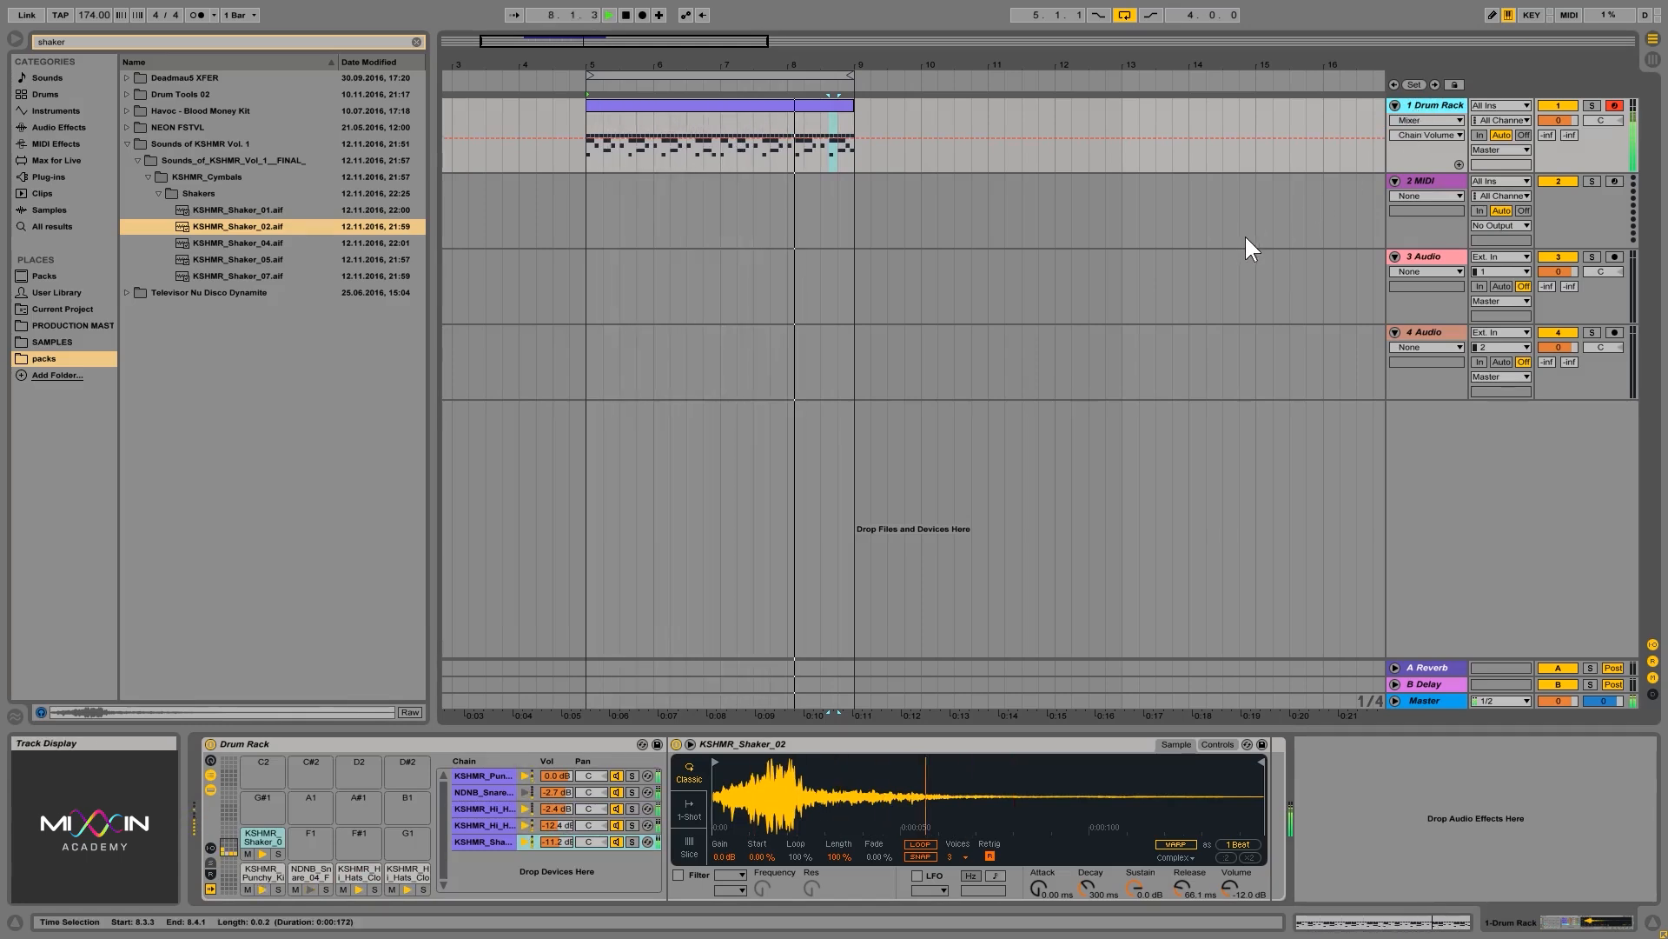
pyautogui.press('space')
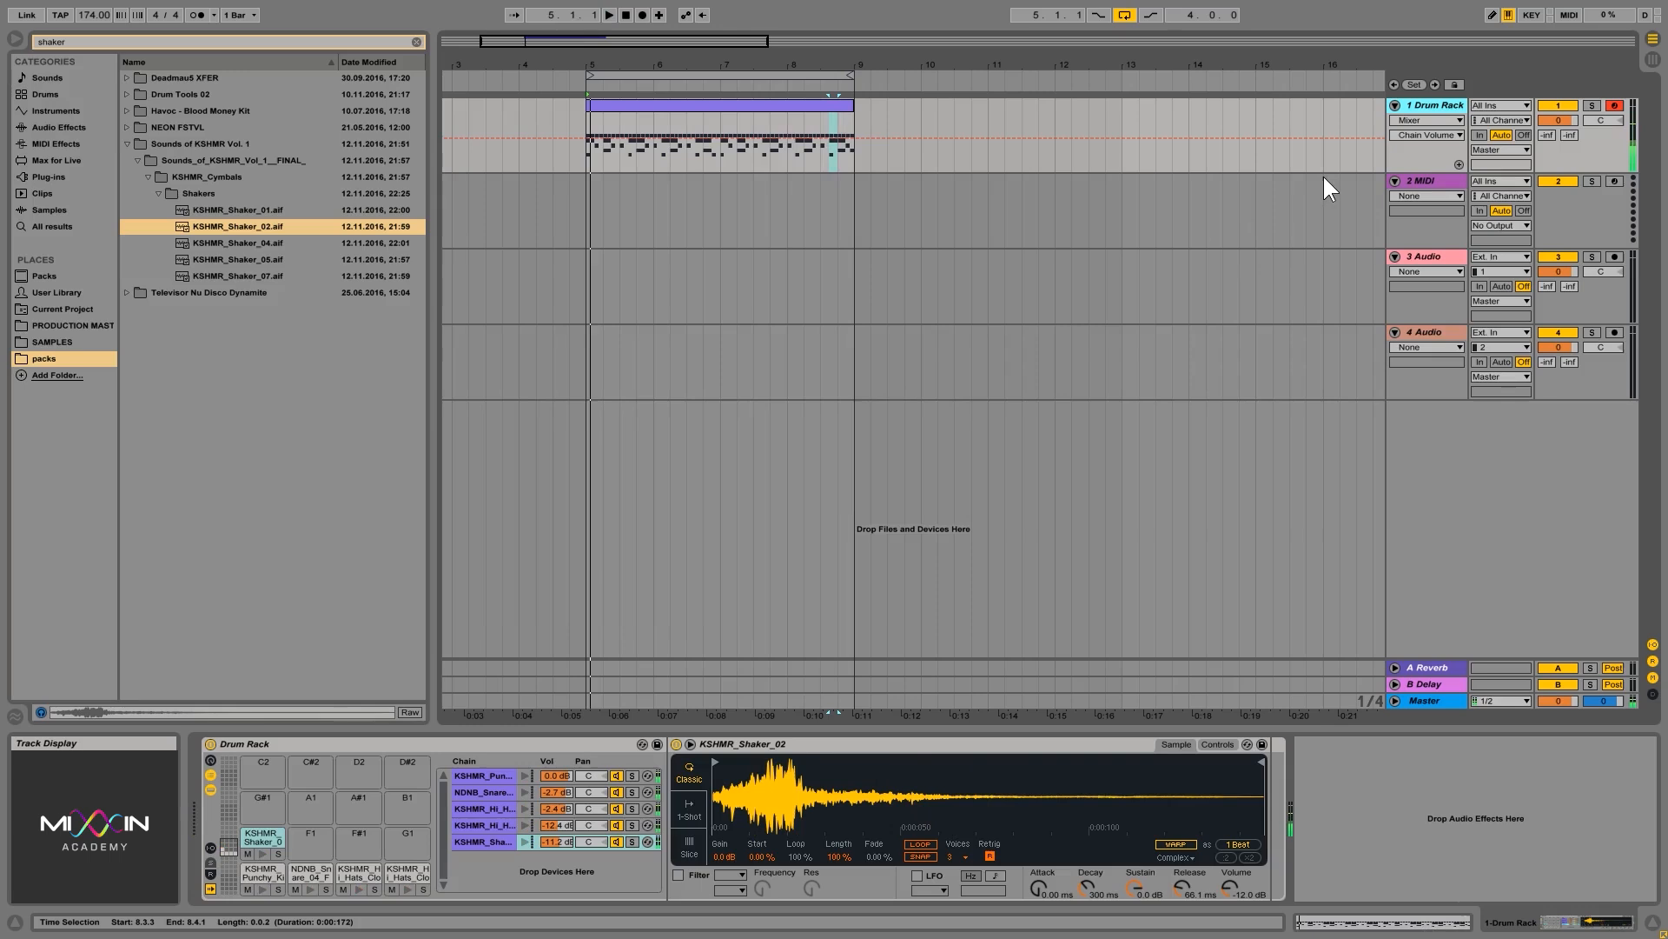
# Save the Live Set as "drum and bass sketching" in the Lessons folder inside Splice
pyautogui.hotkey('ctrl', 's')
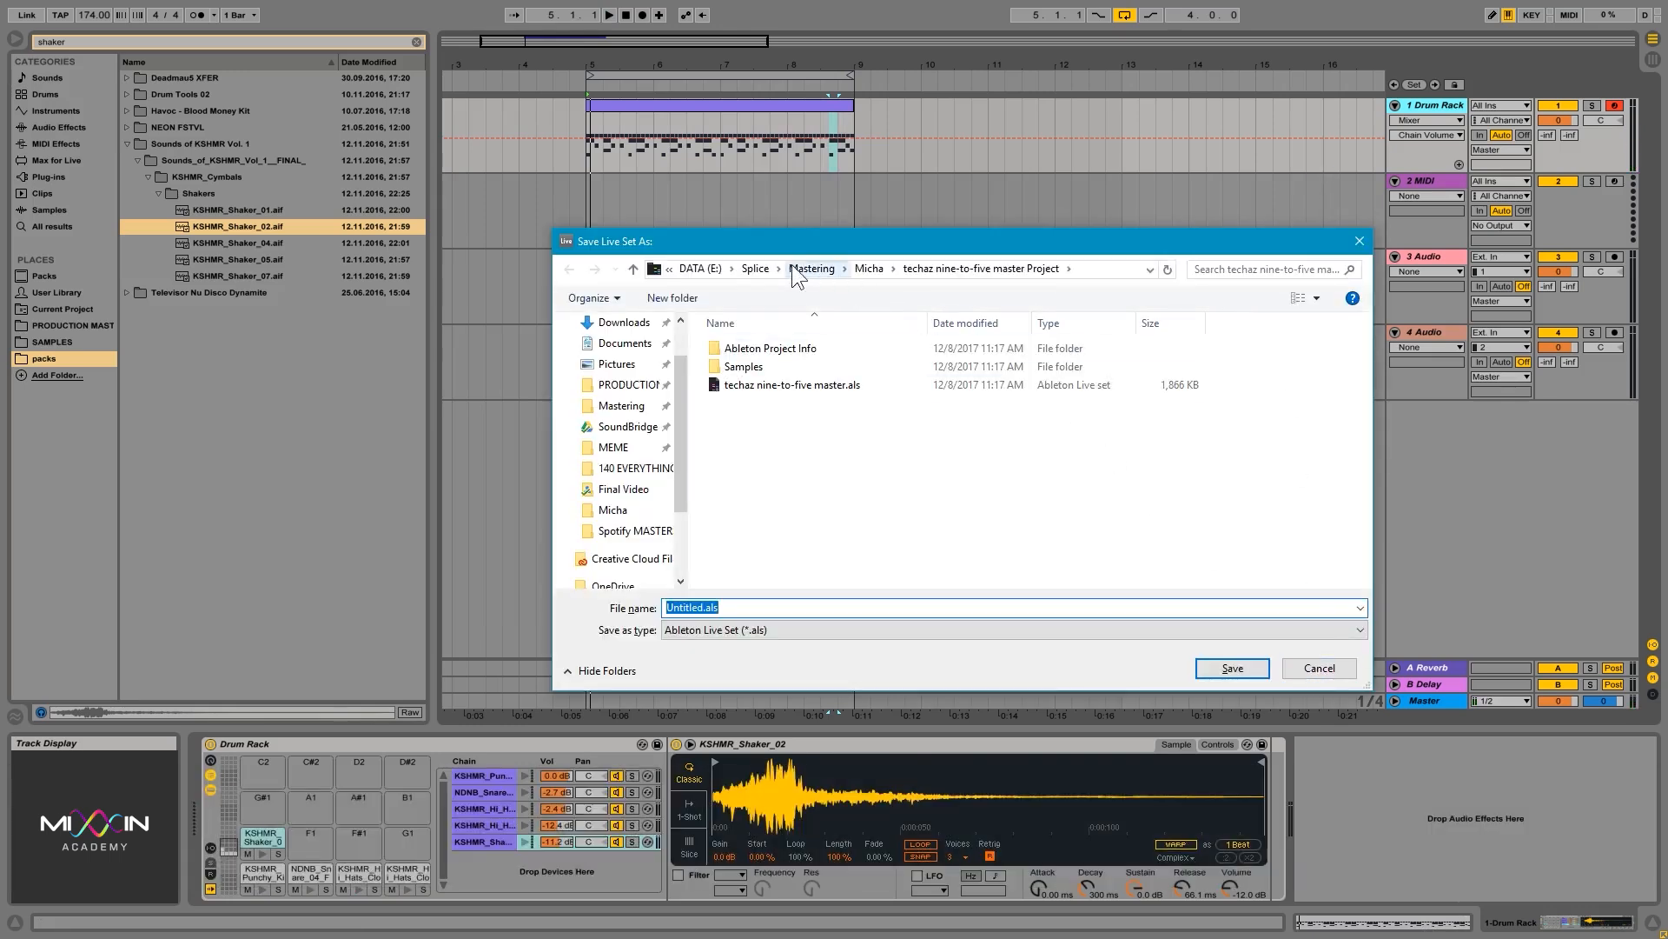
pyautogui.click(758, 270)
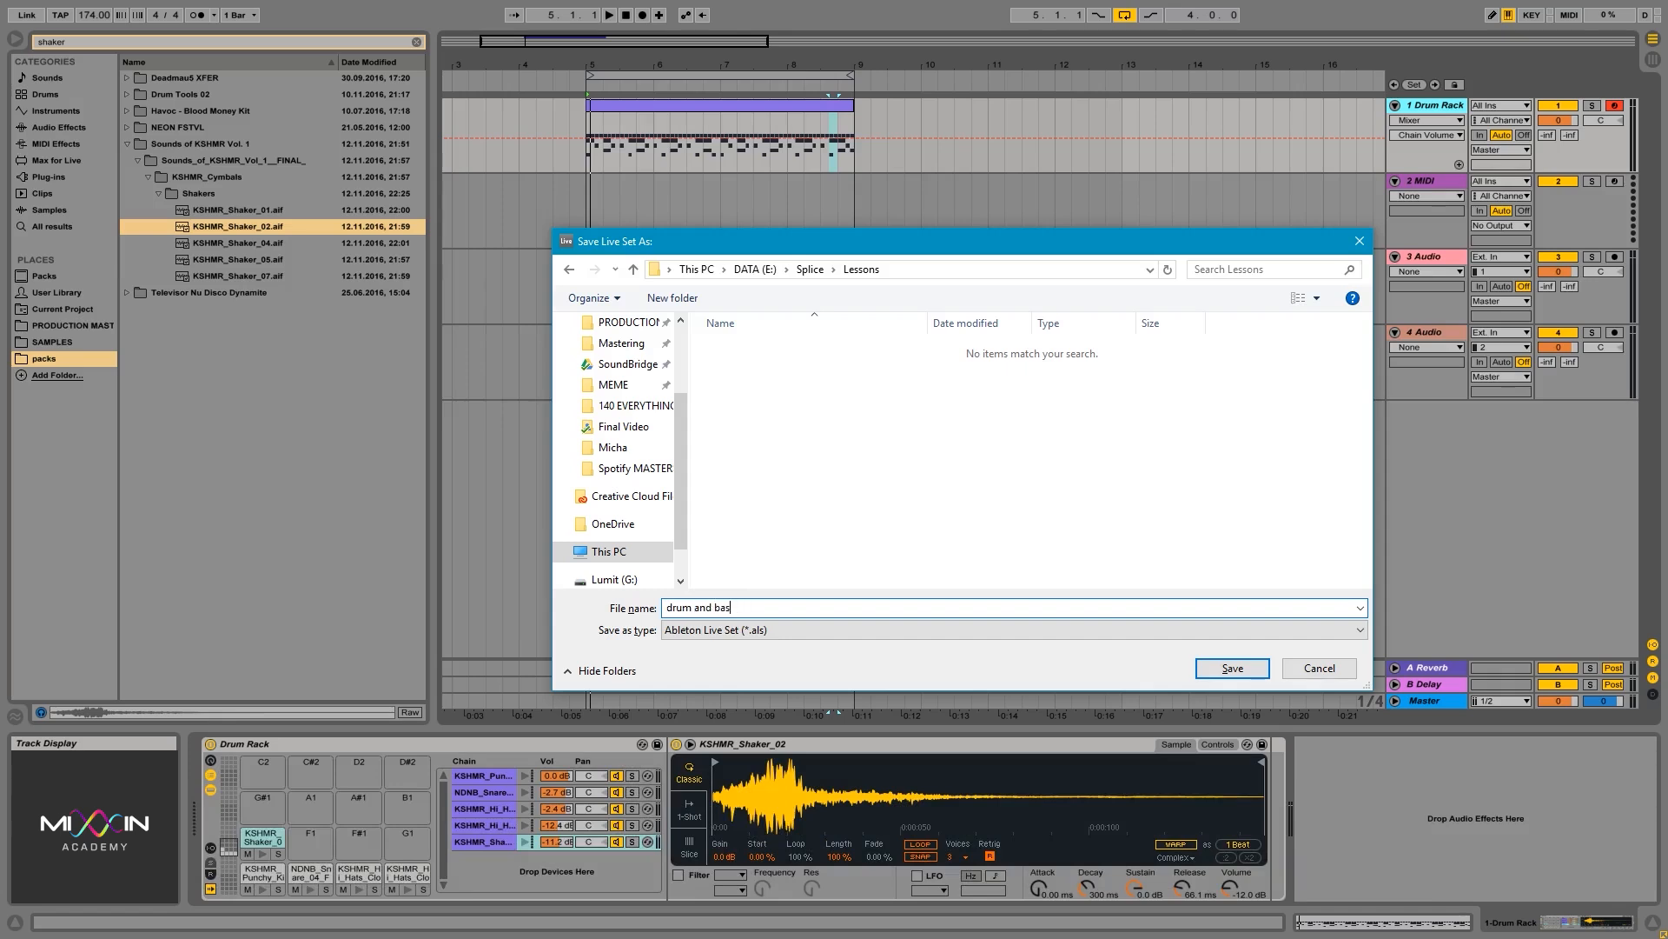
pyautogui.write('drum and bass sketching')
pyautogui.press('Return')
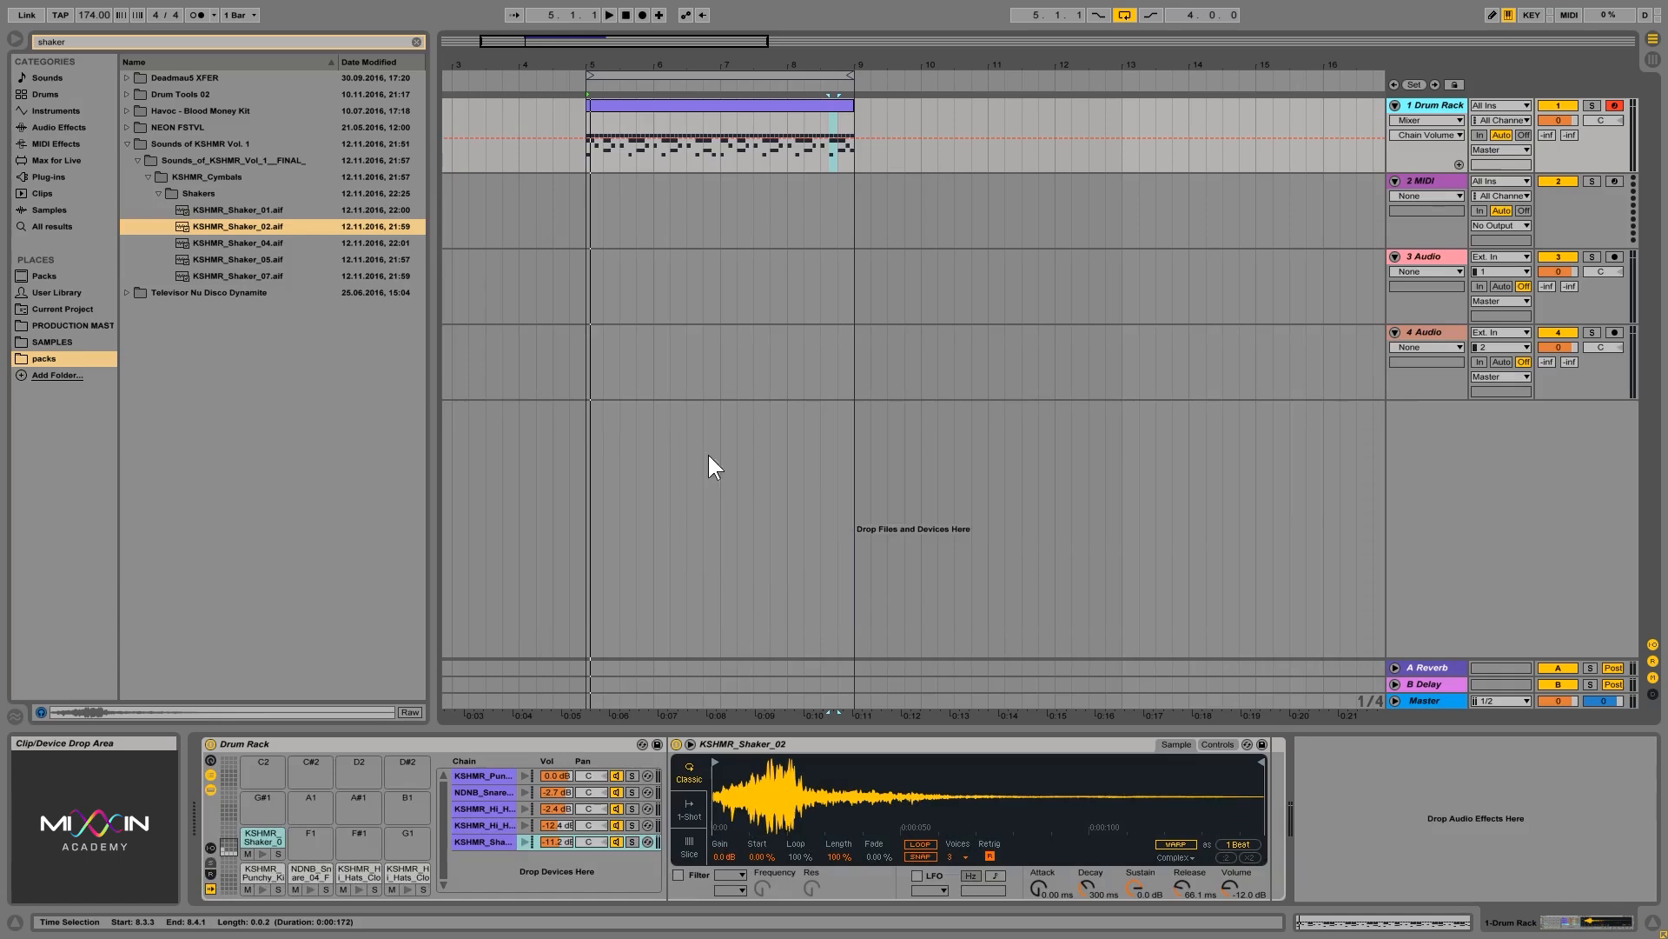
# Clear the shaker search and search the packs folder for "perc"
pyautogui.click(590, 164)
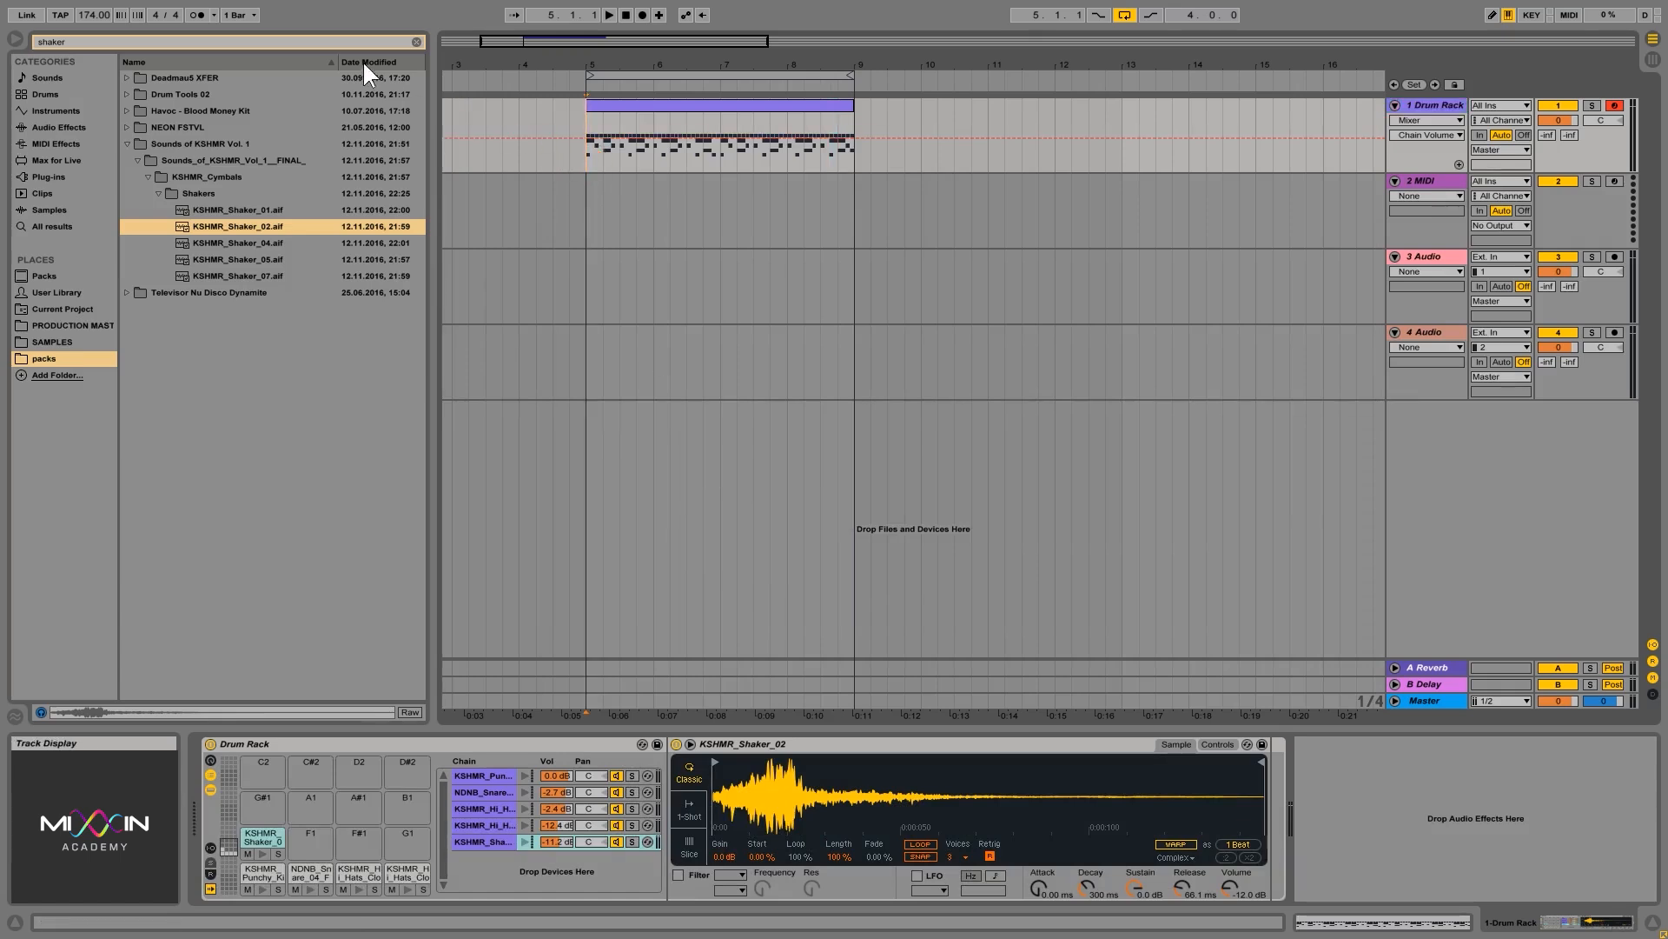
pyautogui.click(416, 42)
pyautogui.click(585, 170)
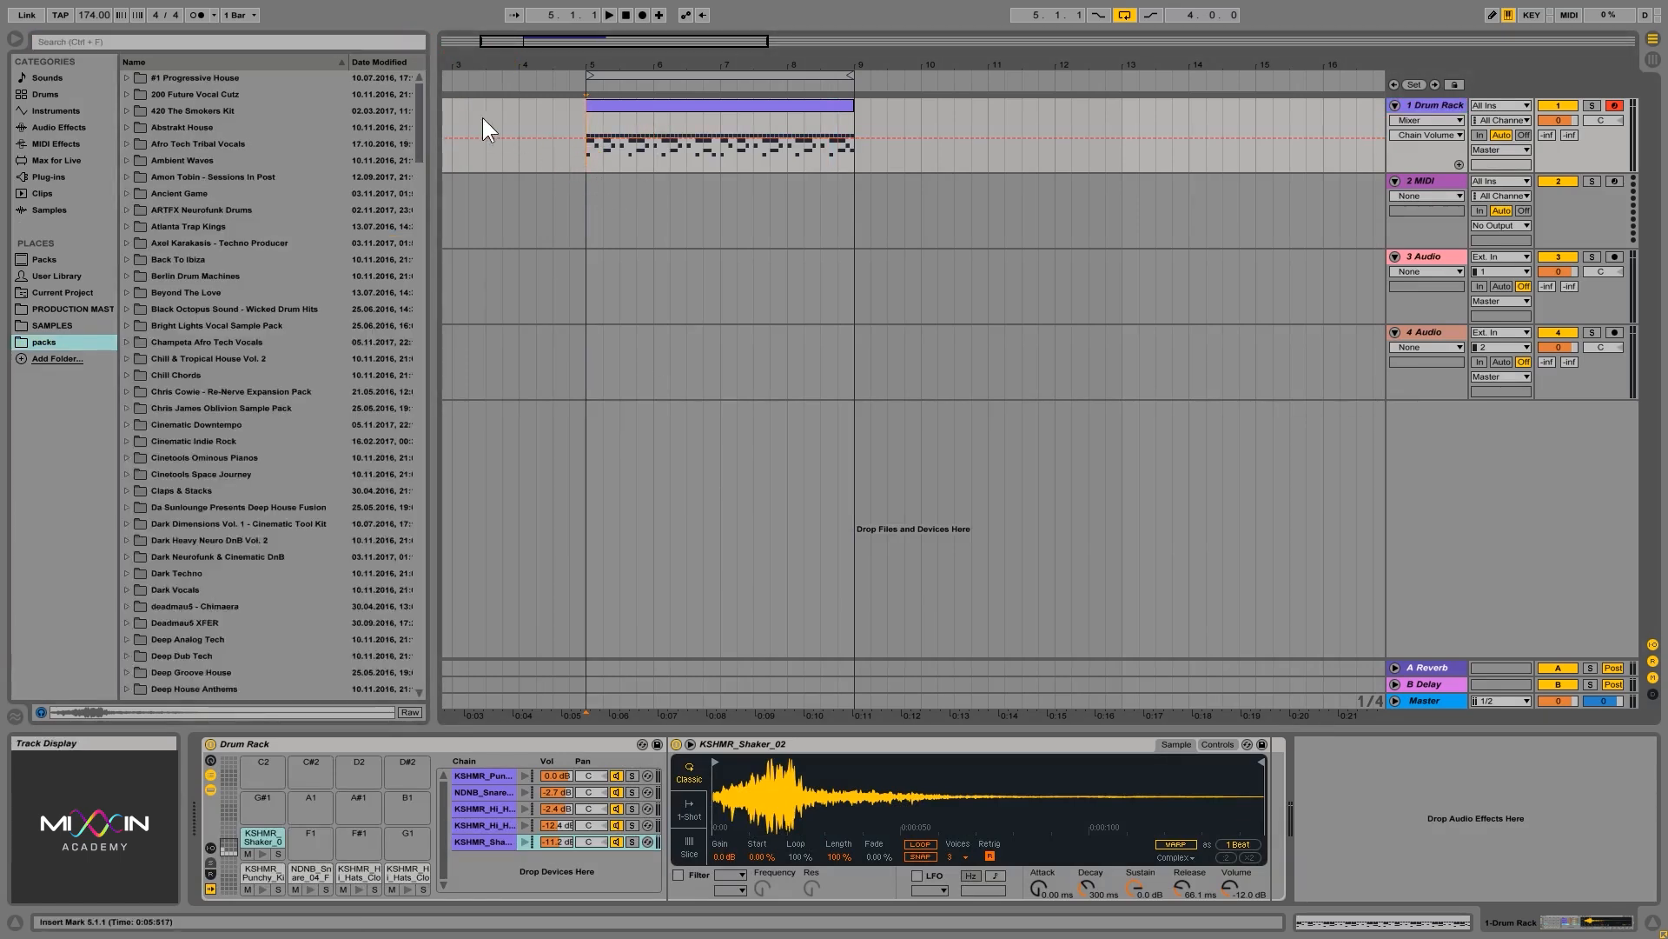
pyautogui.click(1421, 106)
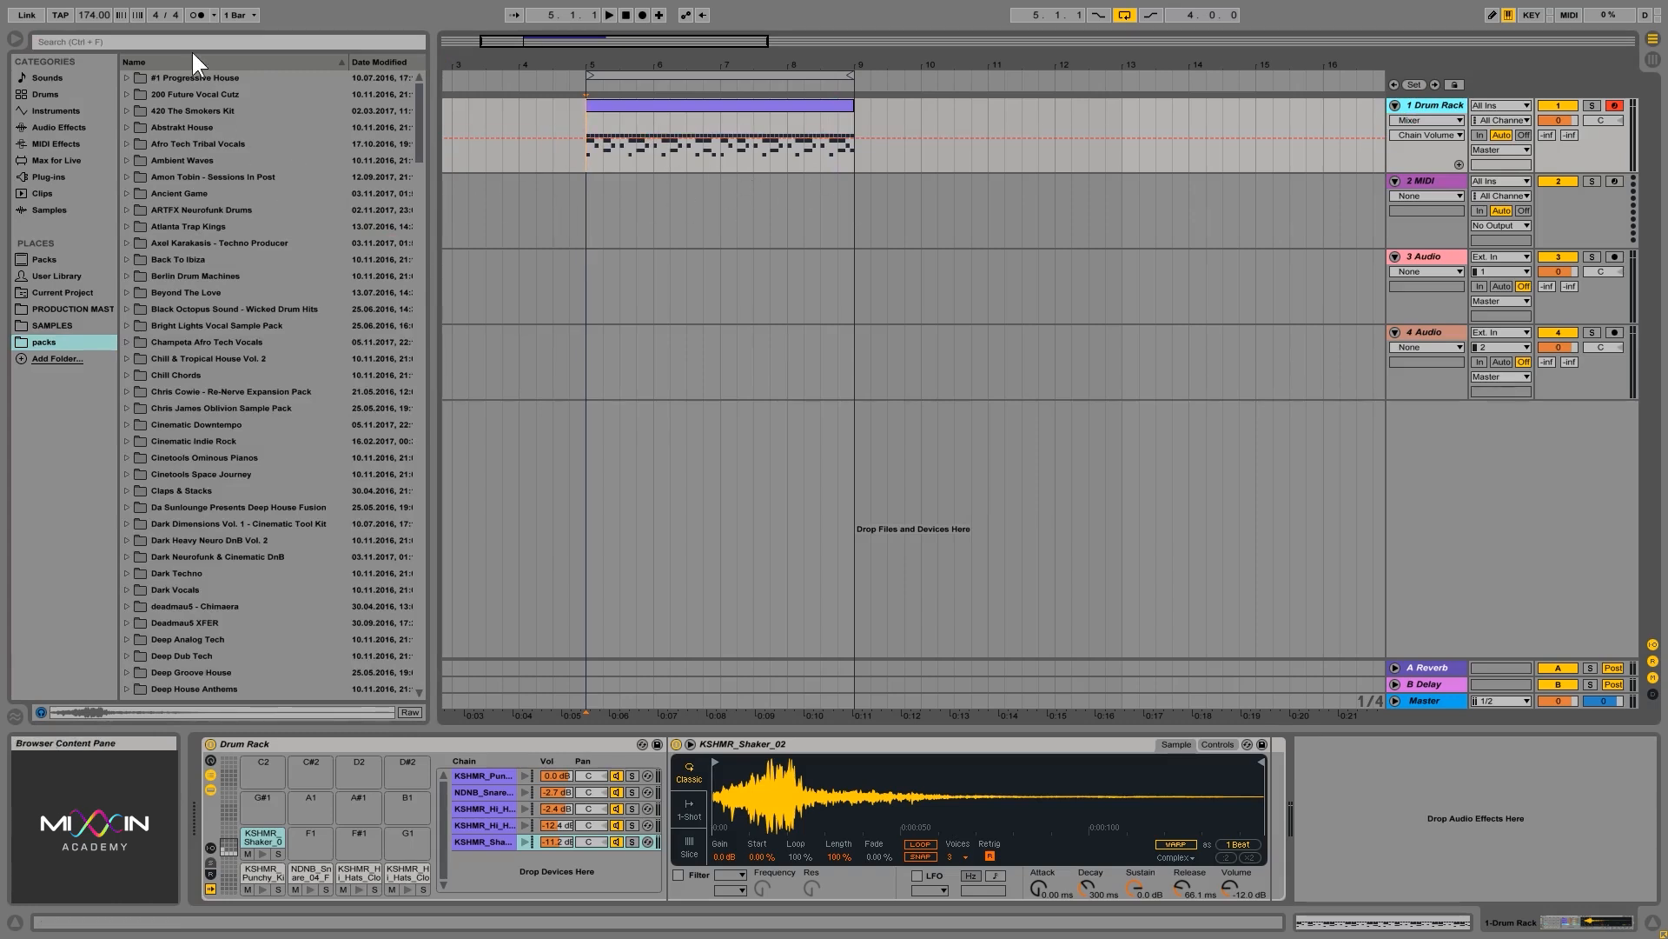
pyautogui.click(232, 41)
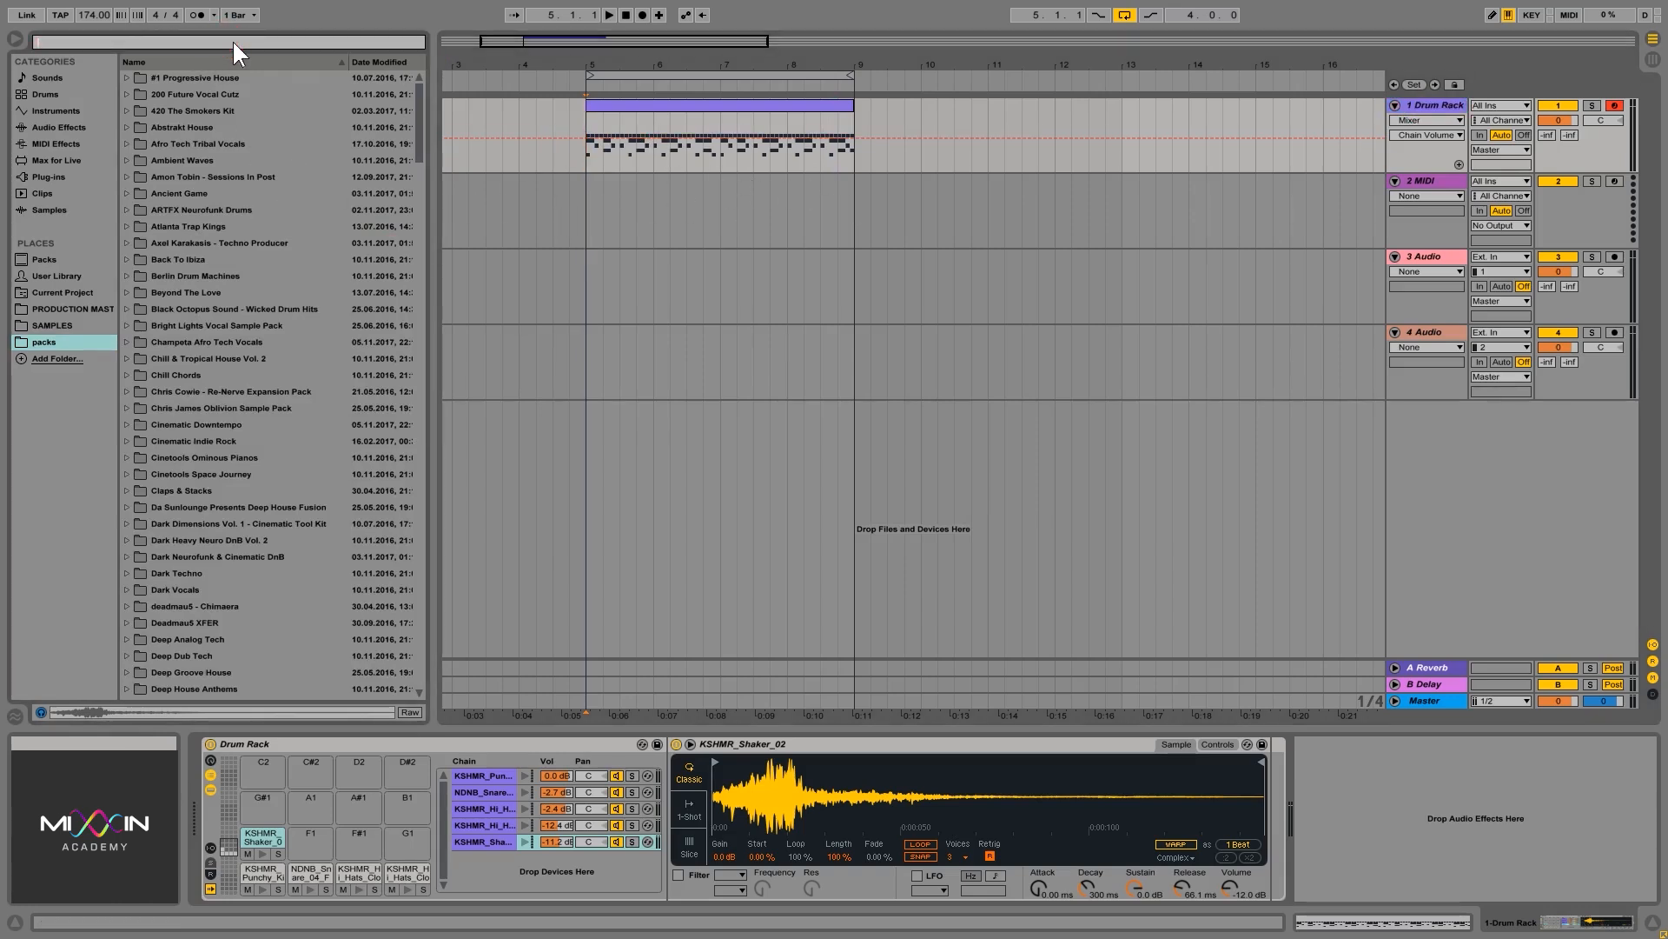
pyautogui.write('pers')
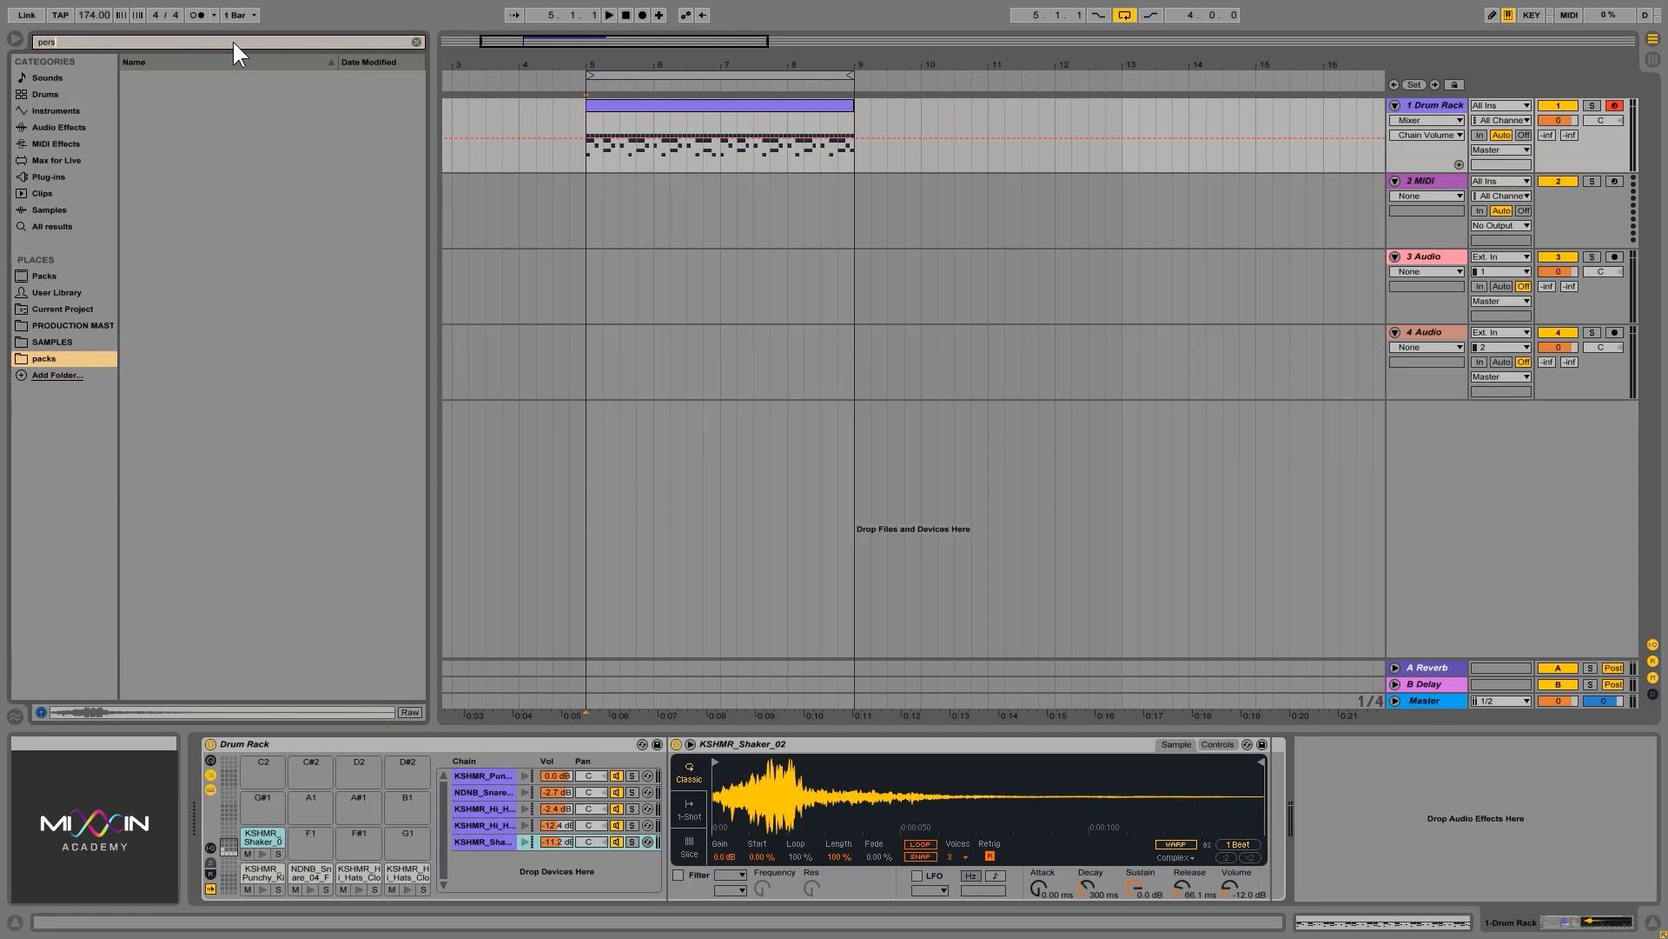
pyautogui.press('BackSpace')
pyautogui.write('c')
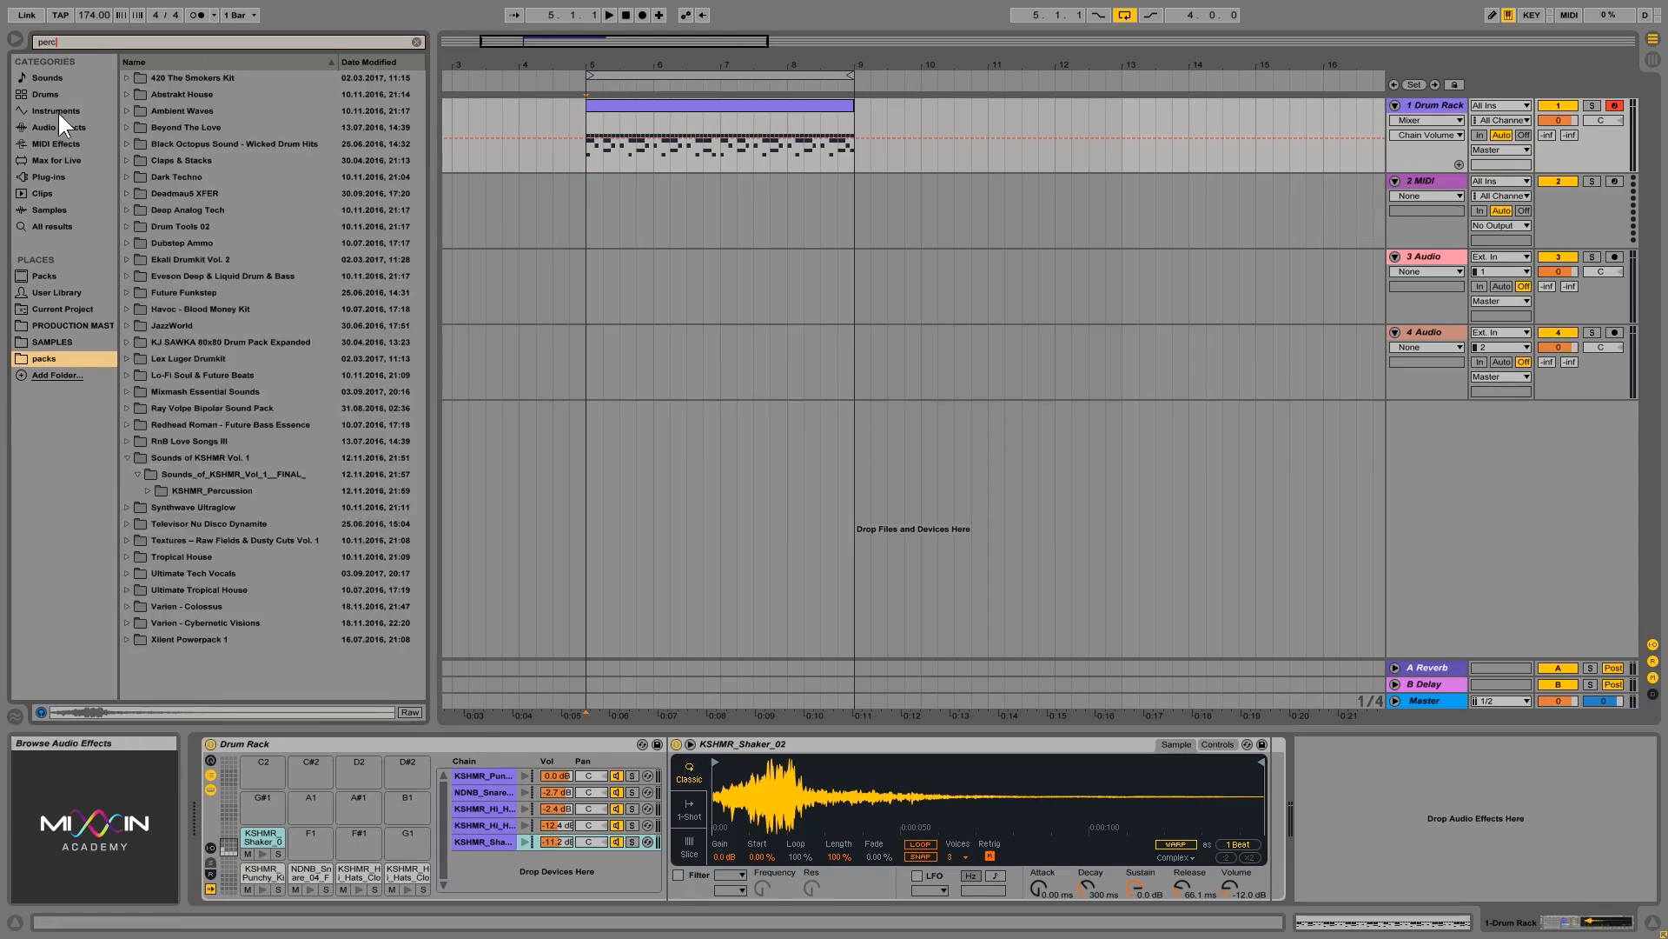
# Select the empty second MIDI track and audition the sample in the KSHMR High_Percussion folder
pyautogui.click(1423, 183)
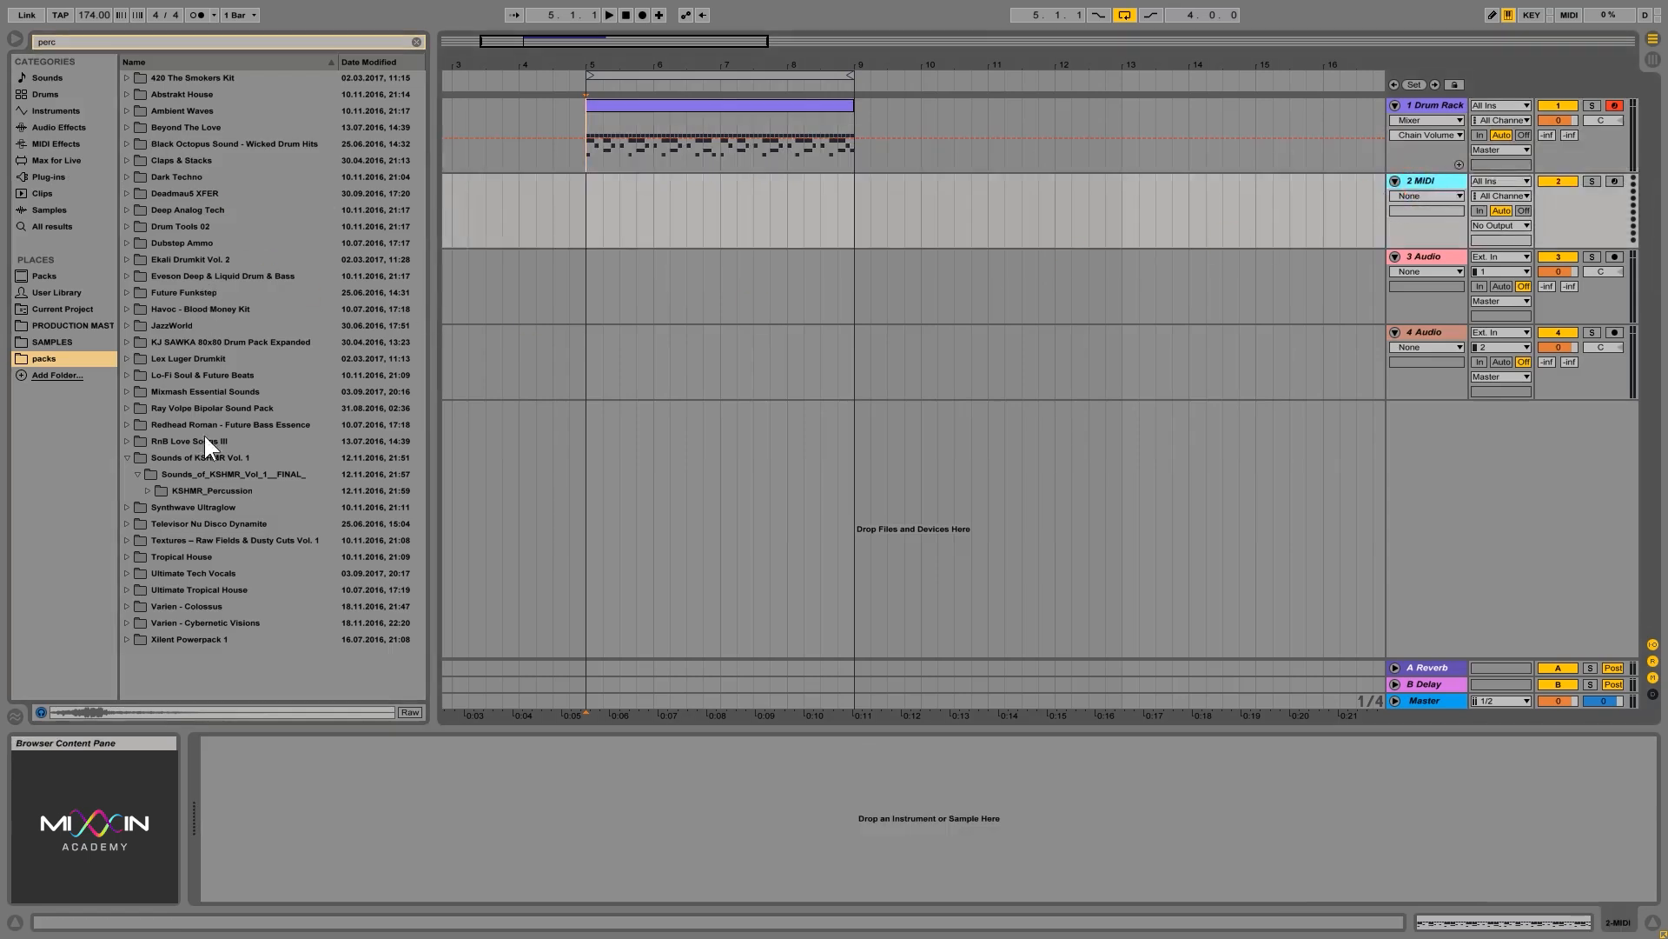
pyautogui.doubleClick(228, 493)
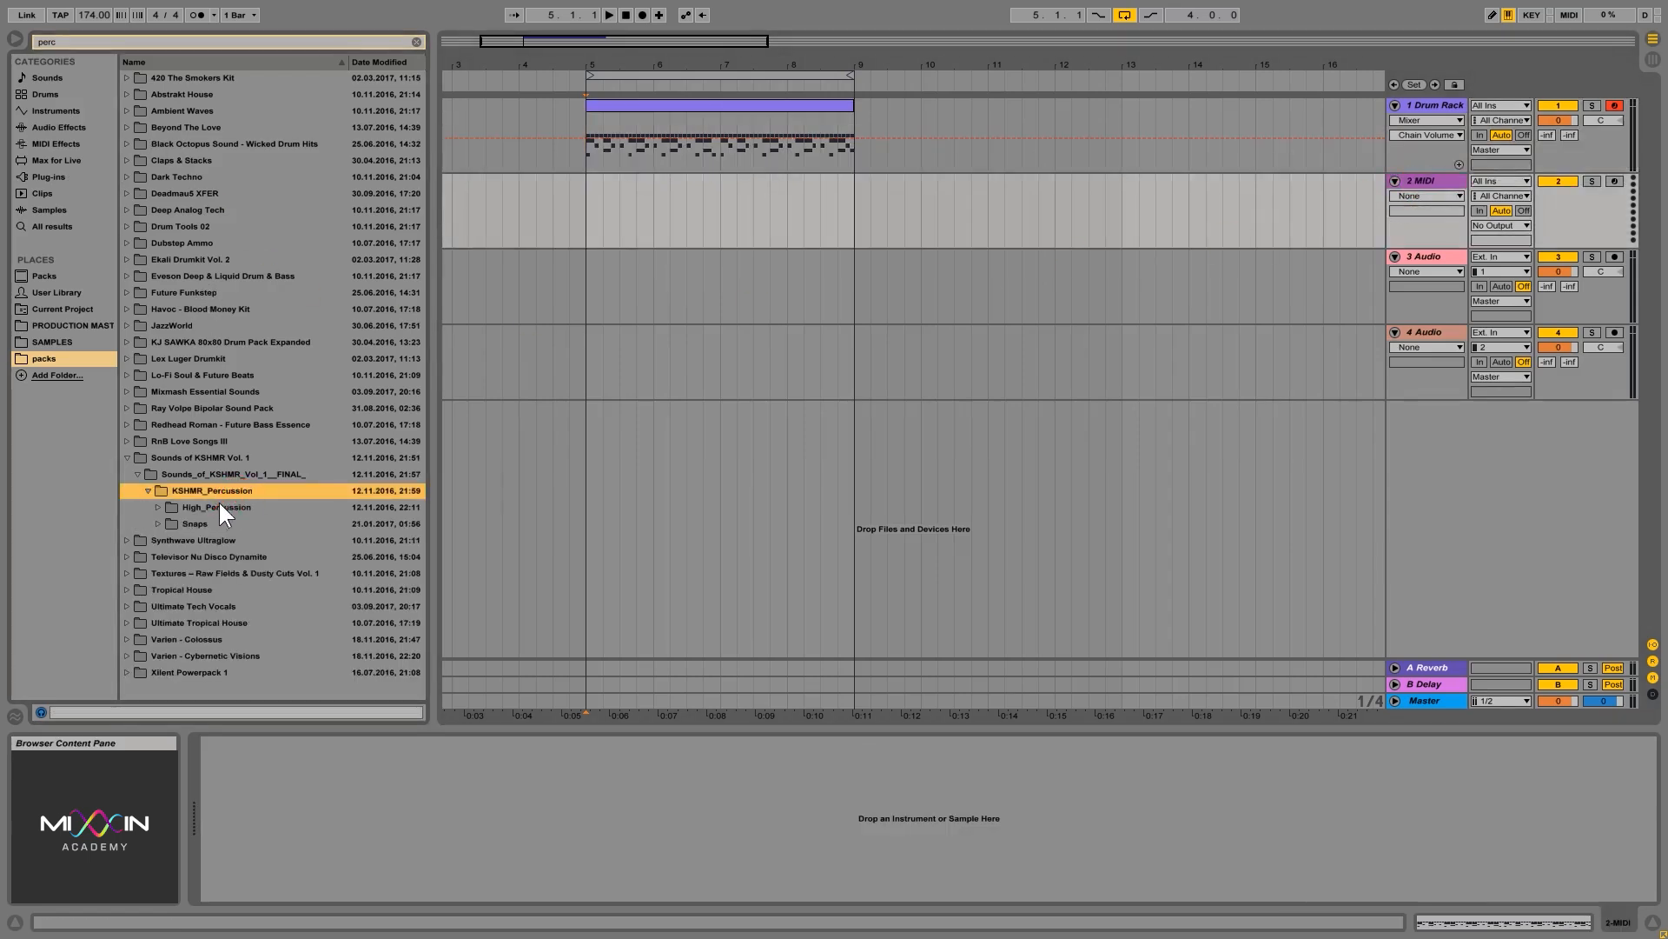
pyautogui.doubleClick(227, 504)
pyautogui.click(258, 525)
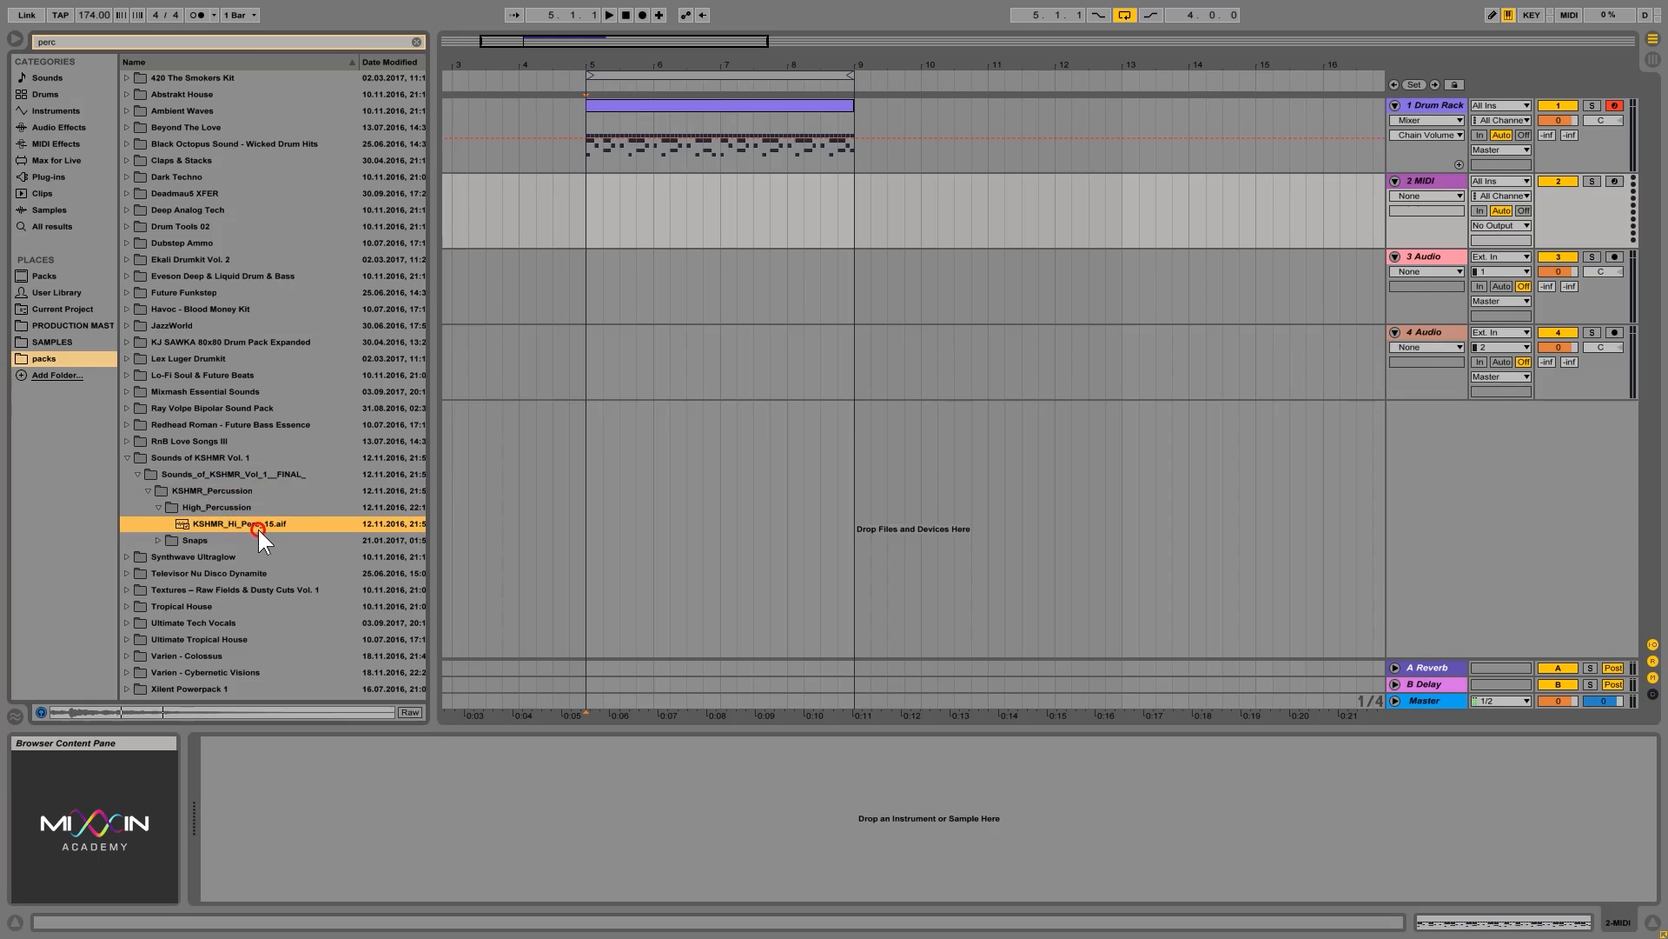
# Audition the percussion phrases in the Varien - Cybernetic Visions pack
pyautogui.click(219, 606)
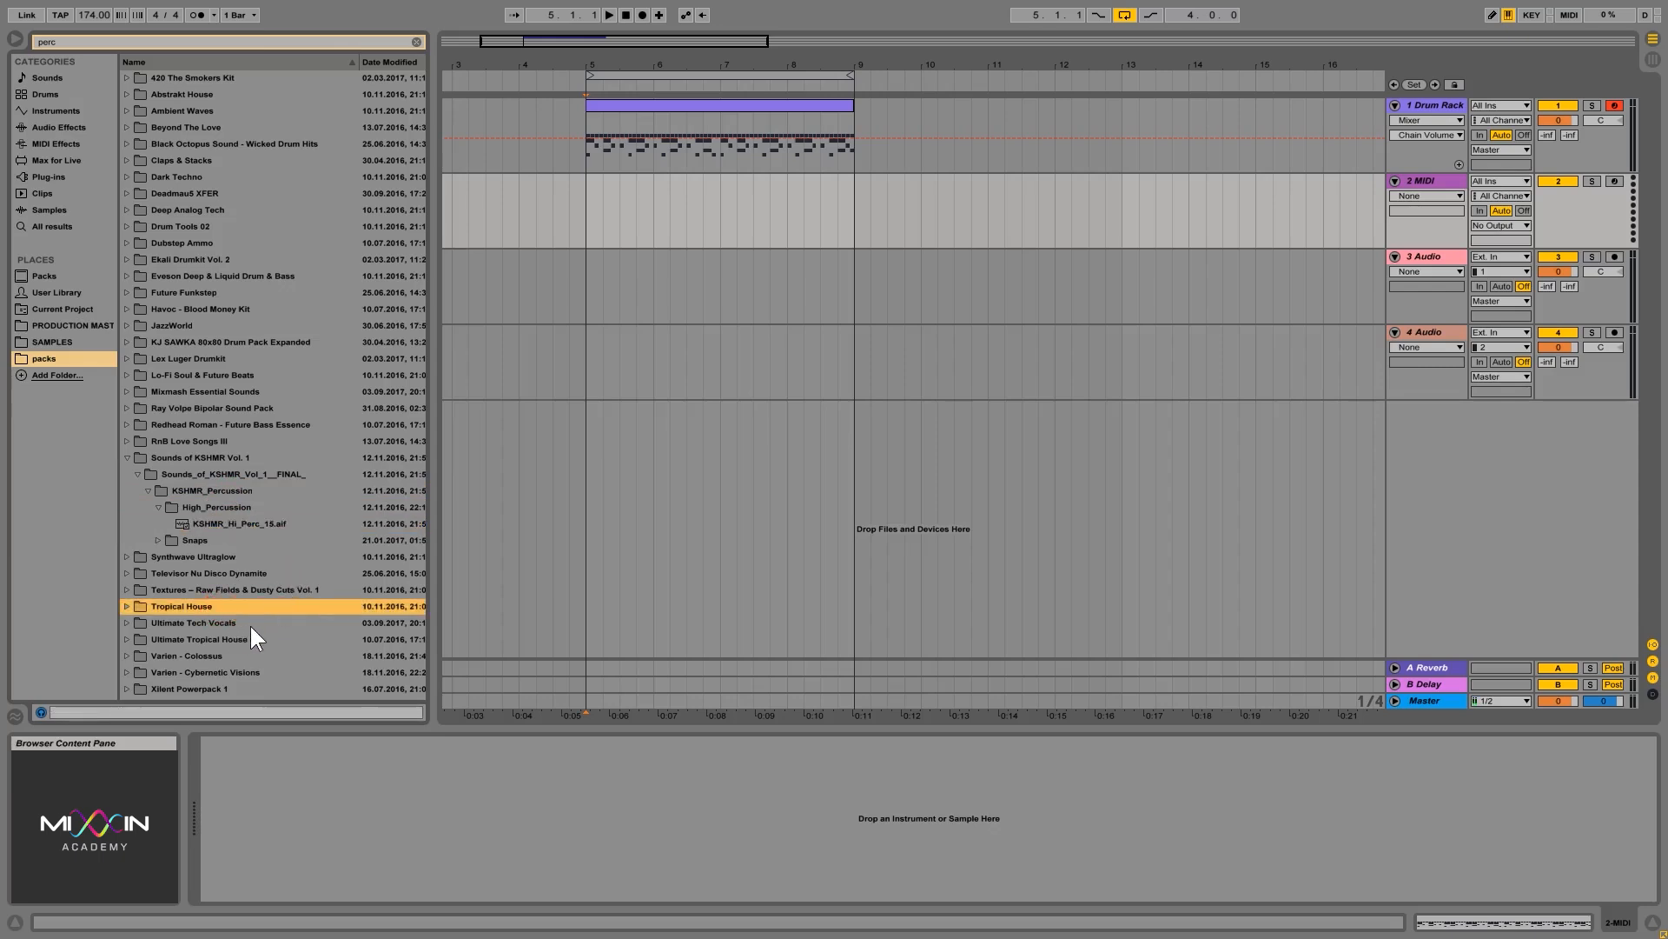
pyautogui.click(238, 669)
pyautogui.click(213, 604)
pyautogui.click(228, 620)
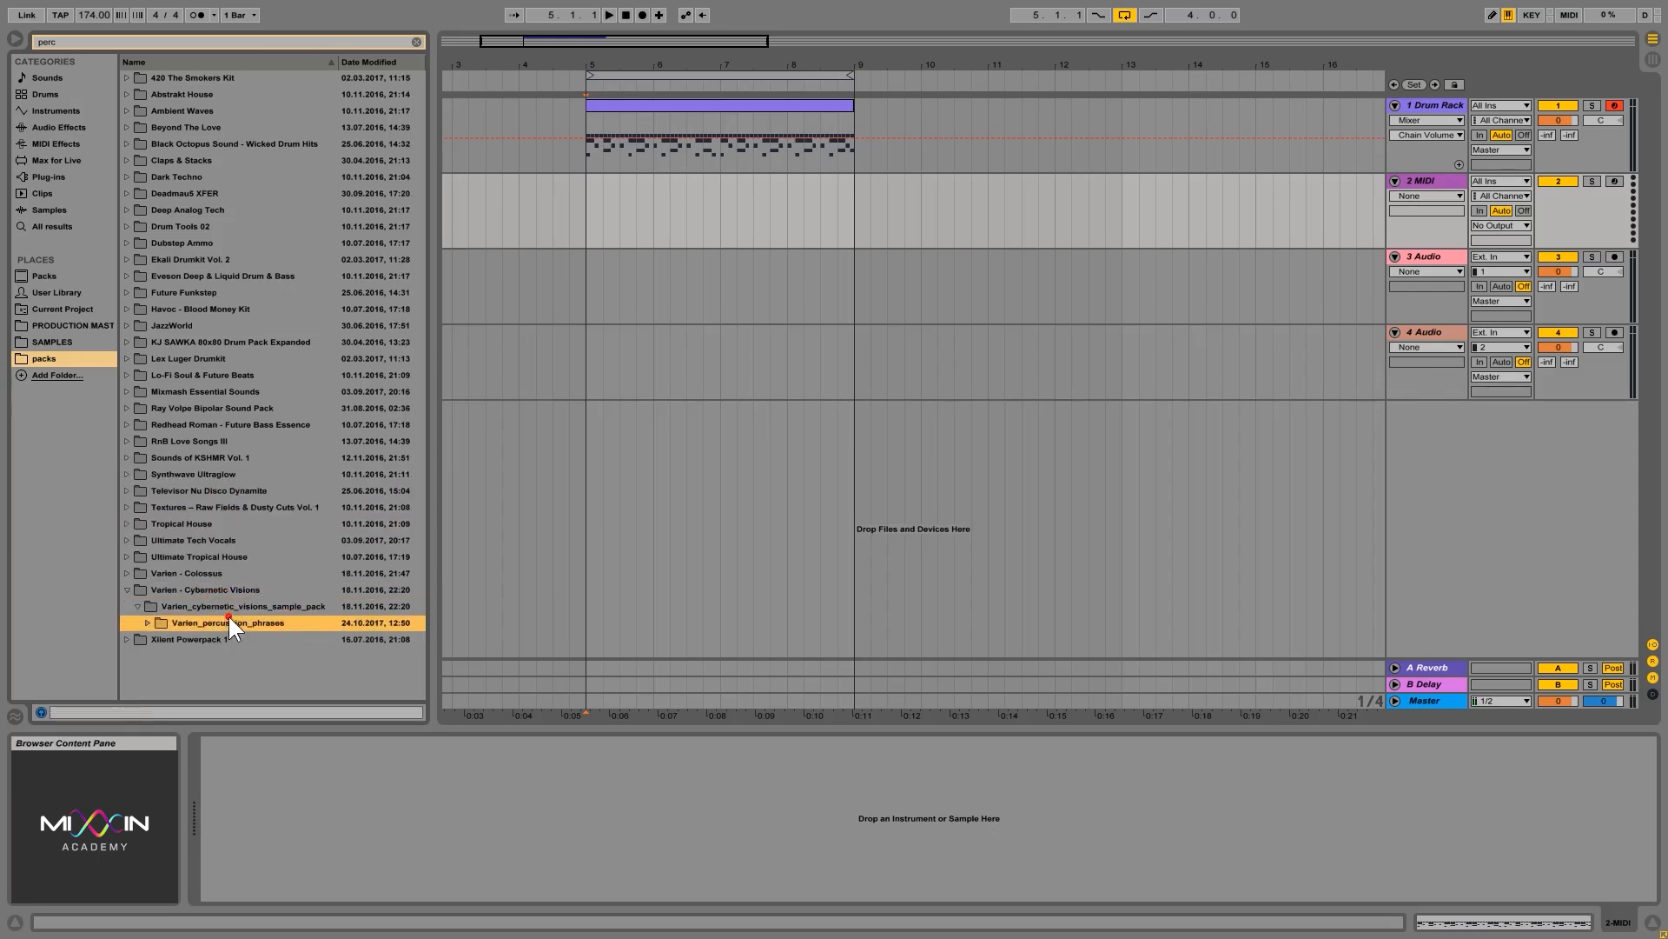
pyautogui.click(243, 639)
pyautogui.click(247, 655)
pyautogui.click(258, 673)
pyautogui.scroll(-2, 270, 604)
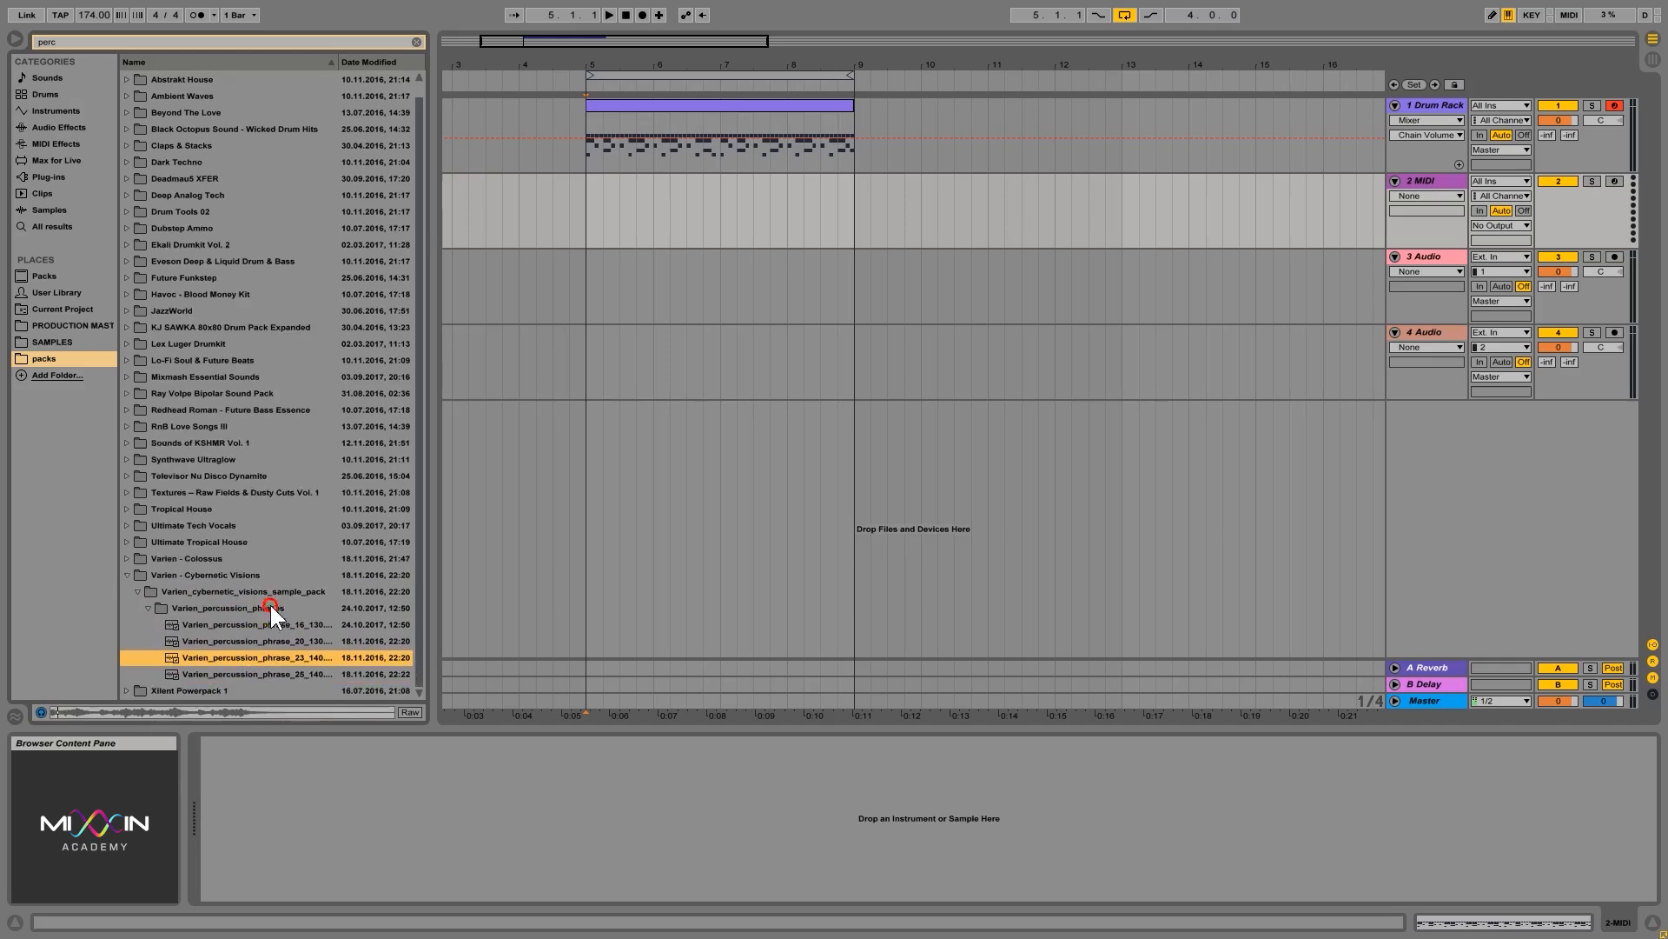
pyautogui.click(247, 674)
pyautogui.scroll(2, 243, 644)
# Look into the EK_percussion folder of the Ekali Drumkit Vol. 2 pack
pyautogui.click(202, 245)
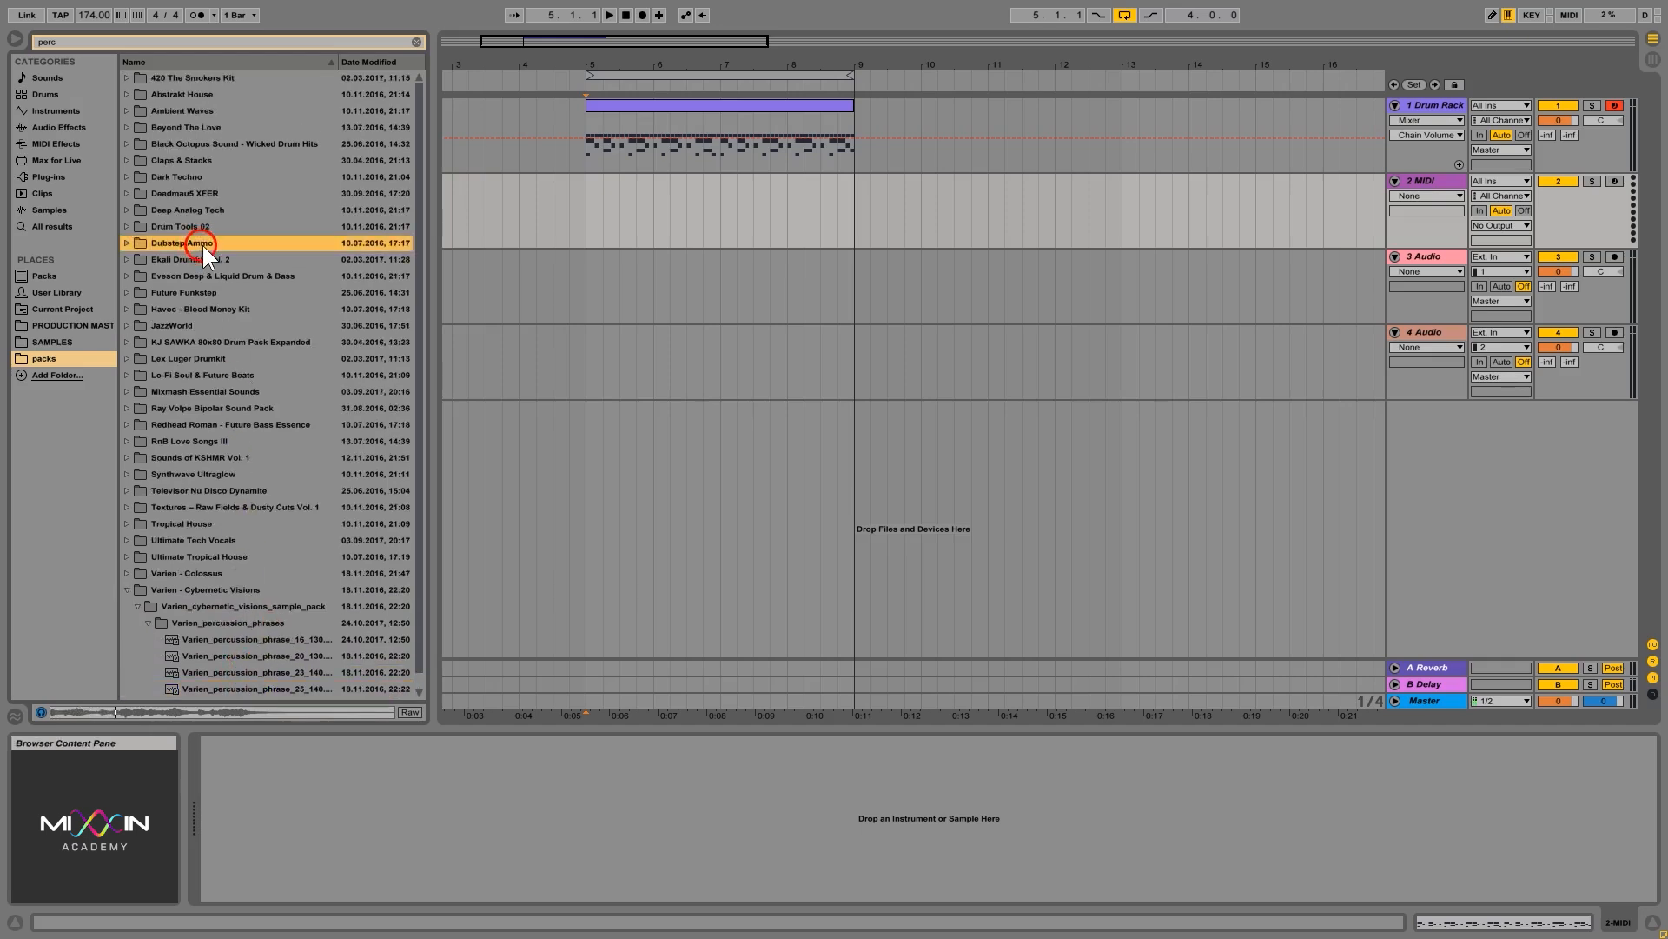
pyautogui.click(221, 258)
pyautogui.click(227, 273)
pyautogui.click(229, 290)
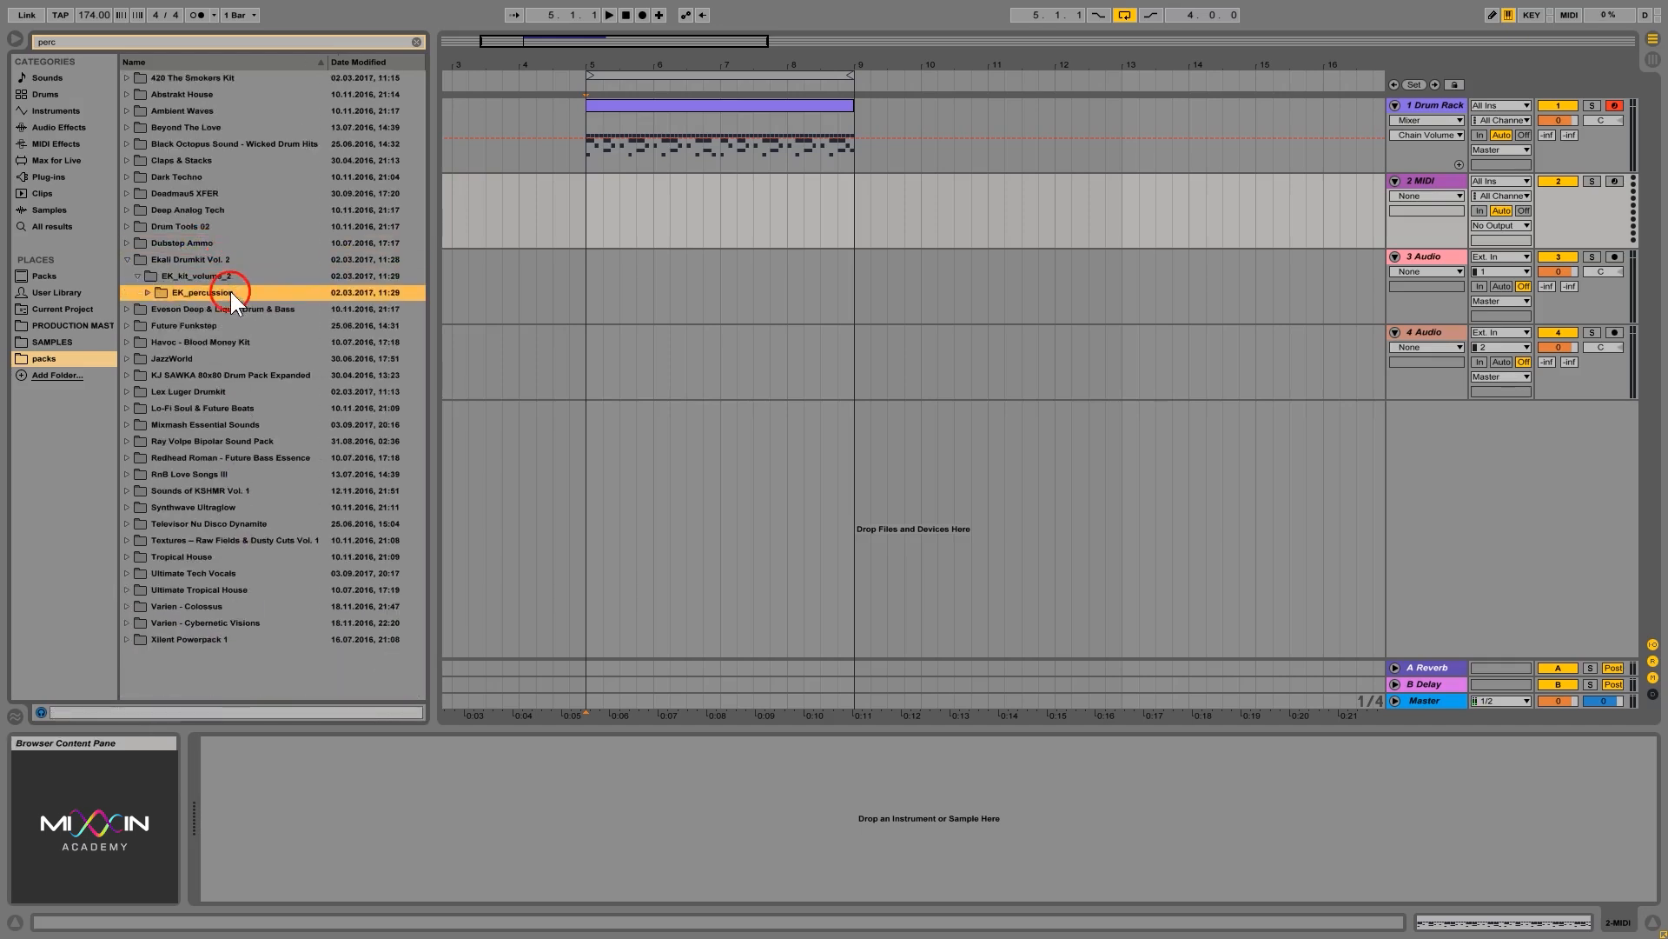
# Audition and compare the XF_SynPerc samples in the Deadmau5 XFER Synth_Misc_Perc folder
pyautogui.click(234, 307)
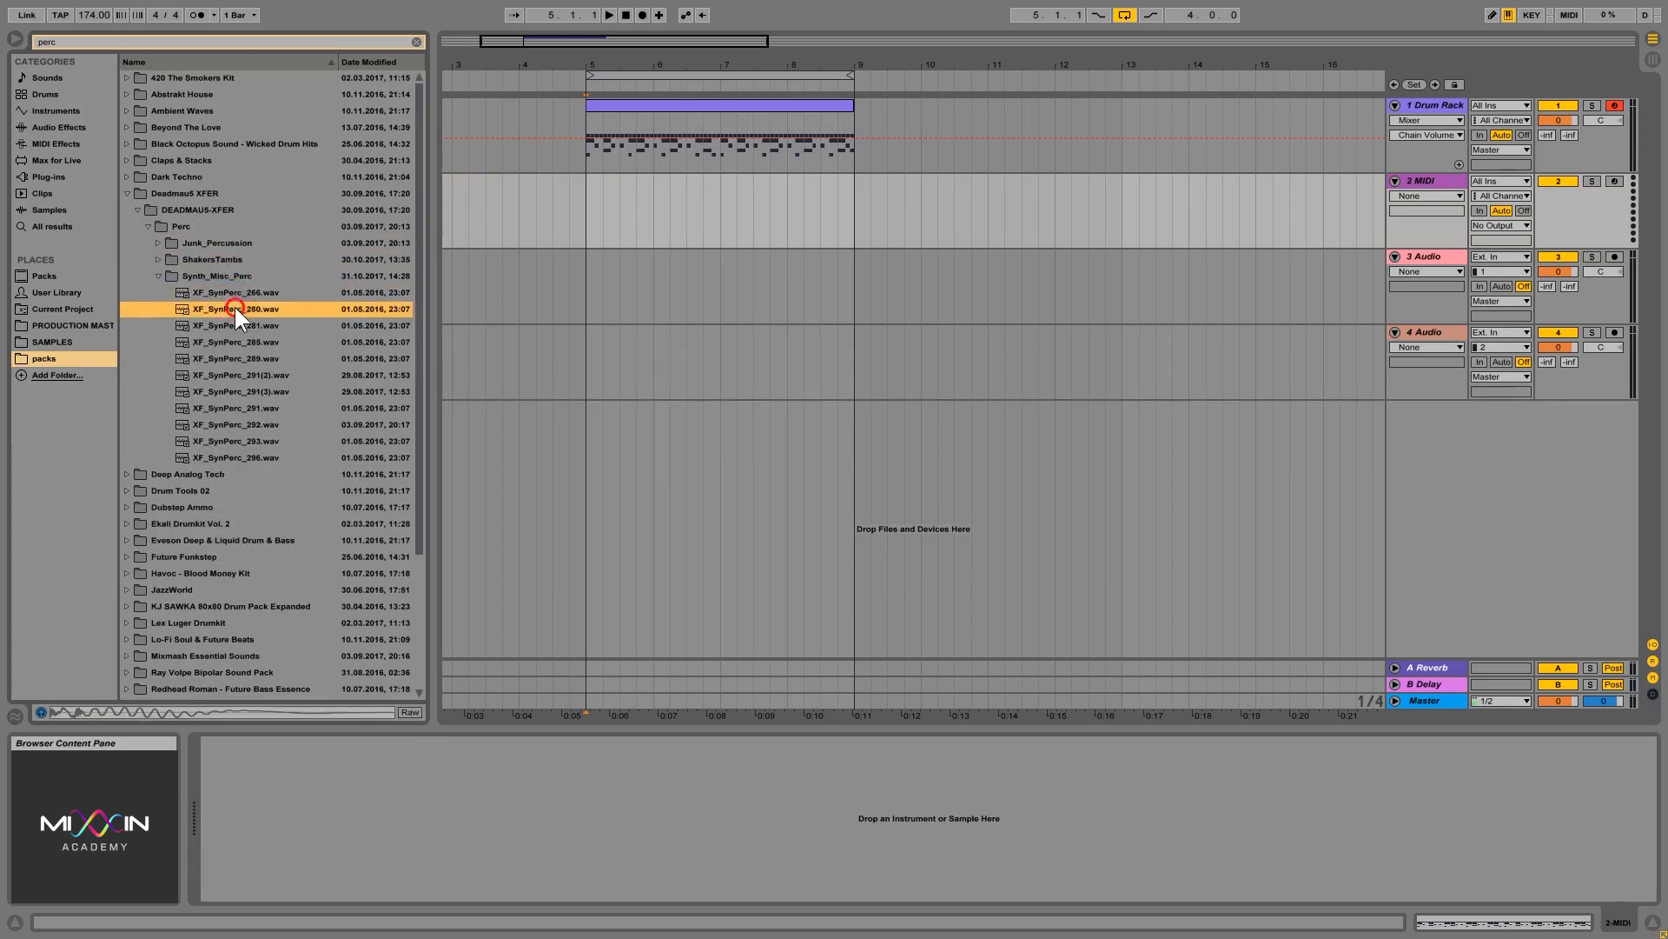
pyautogui.click(238, 326)
pyautogui.click(246, 356)
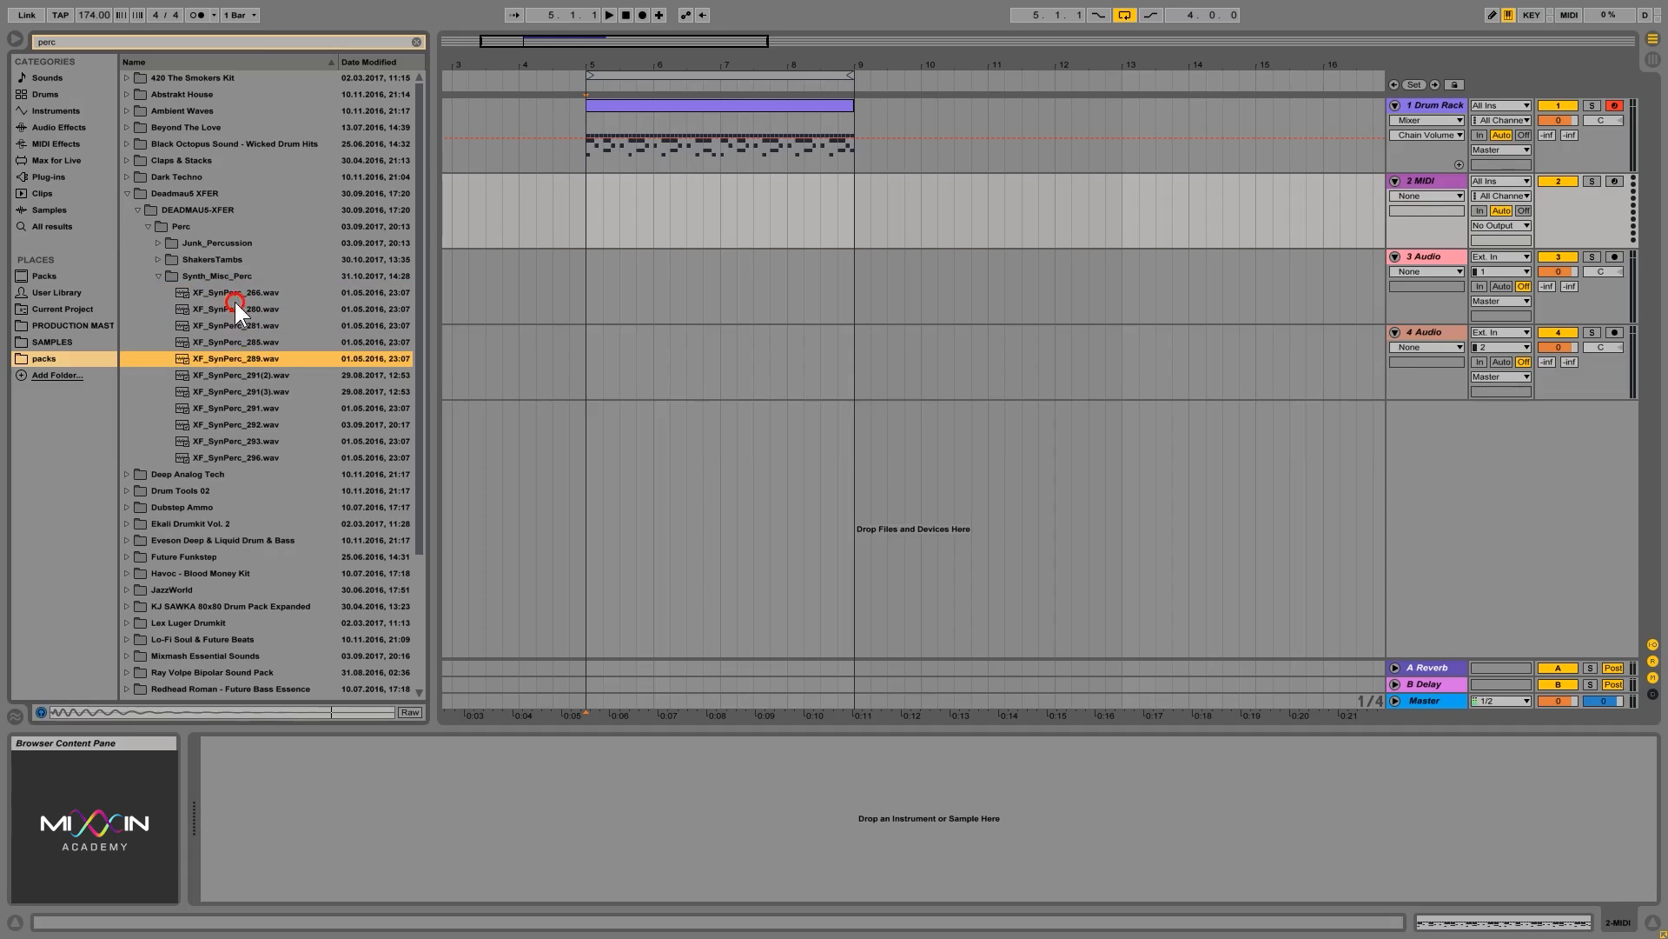
pyautogui.click(235, 294)
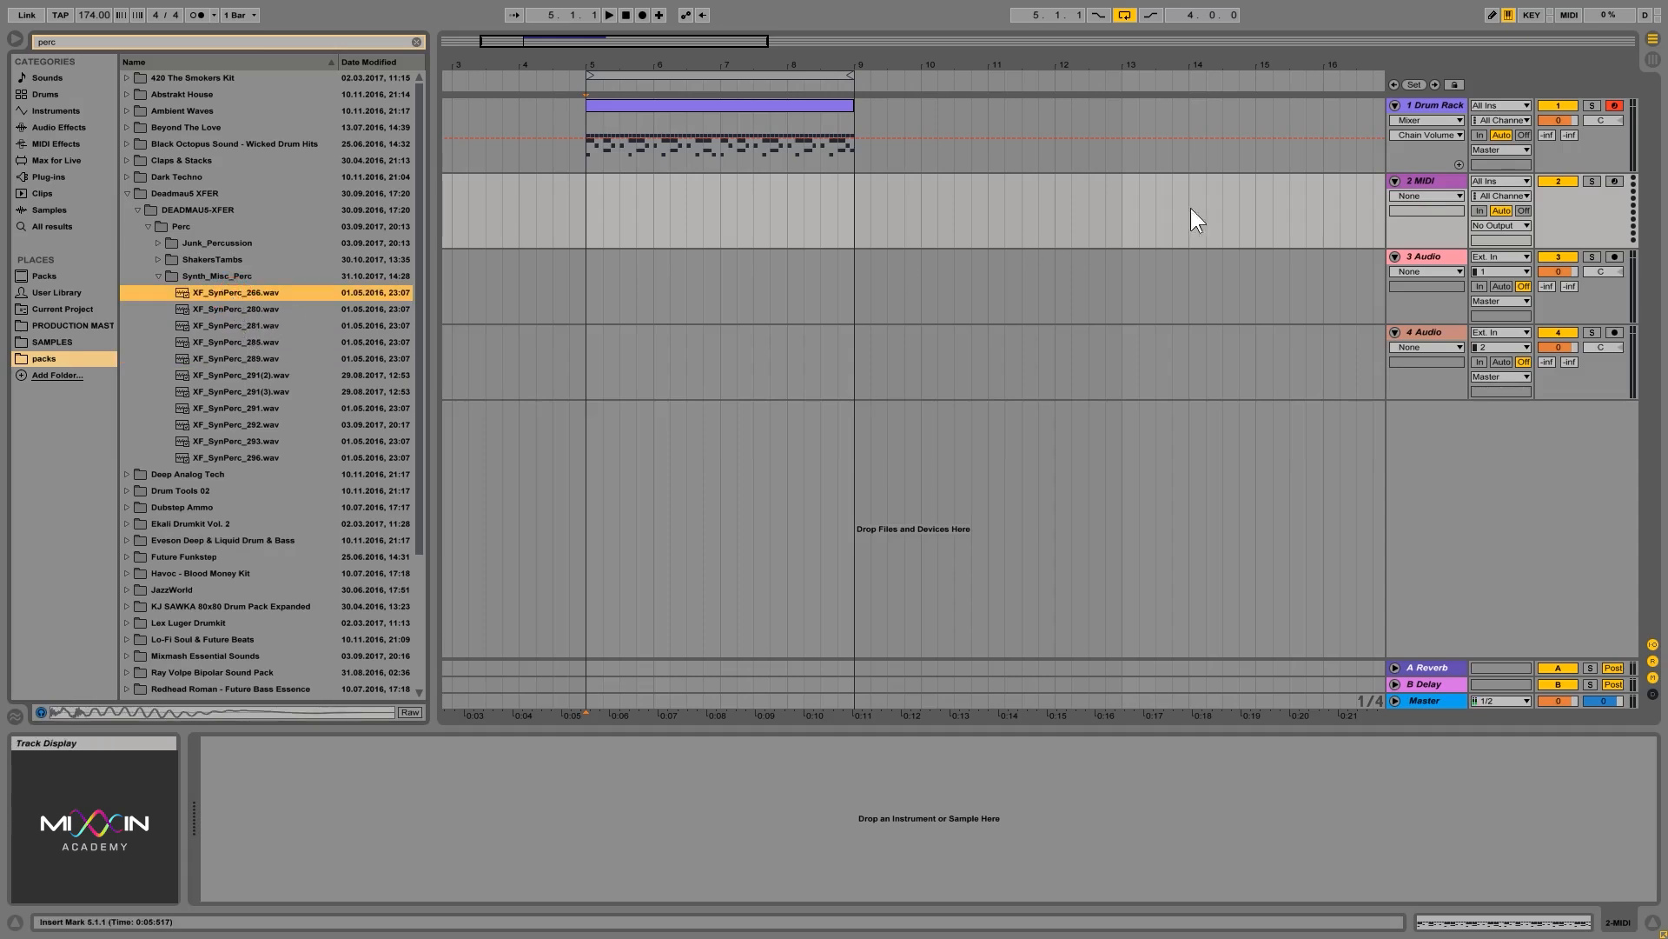
pyautogui.click(222, 324)
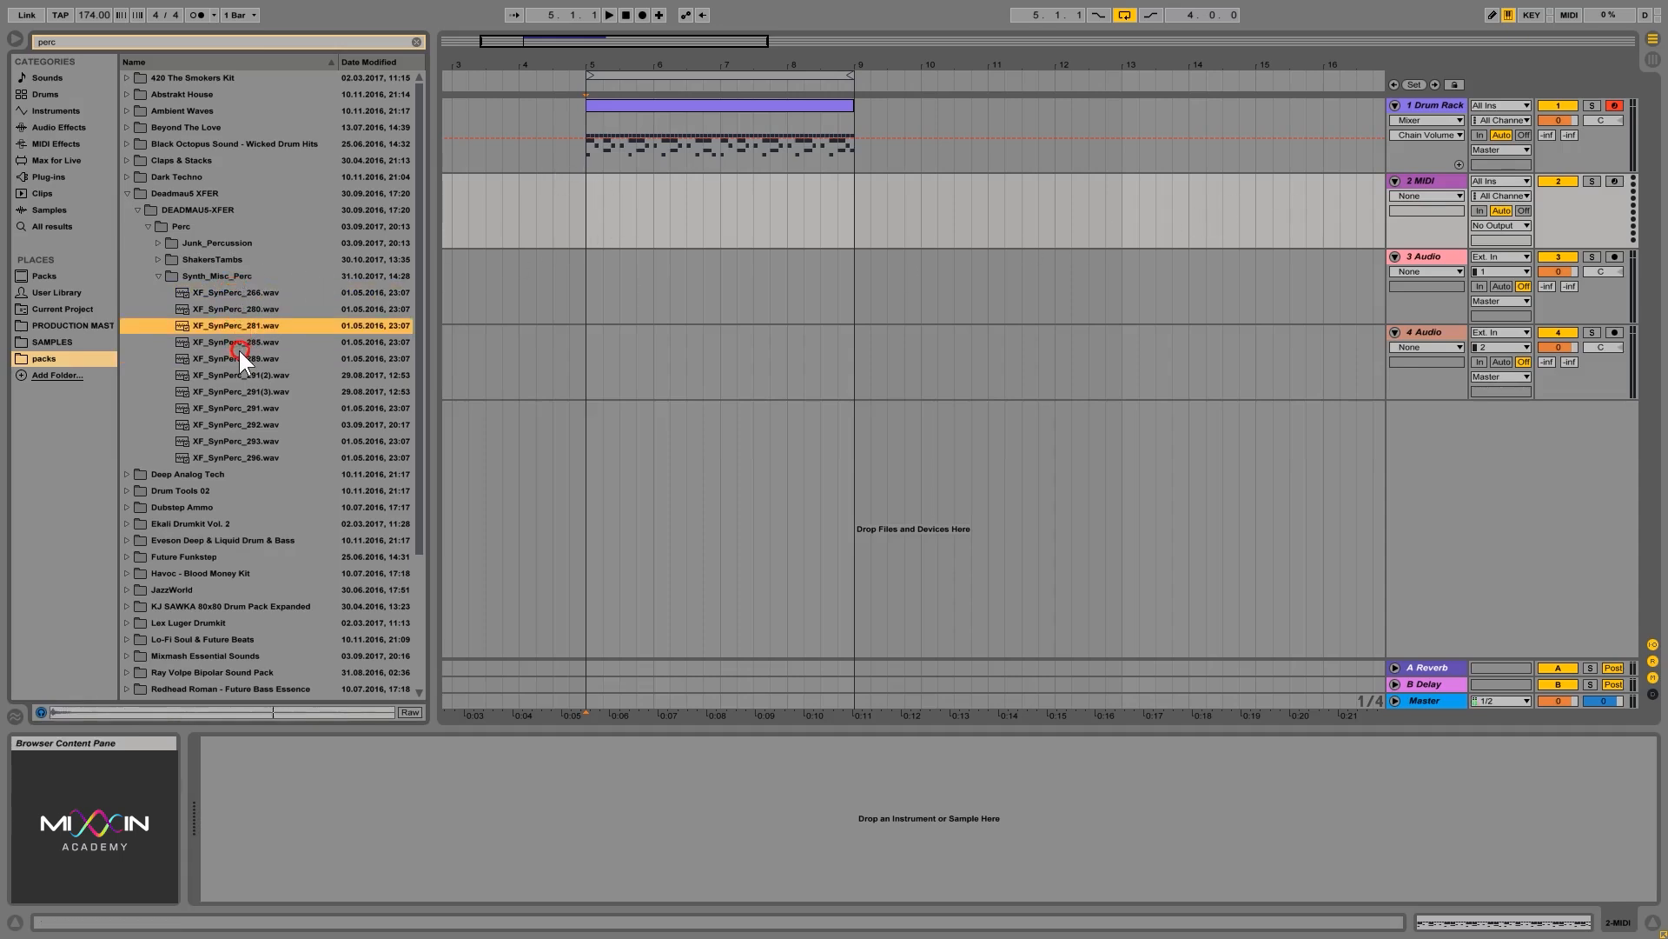
pyautogui.click(238, 356)
pyautogui.click(221, 311)
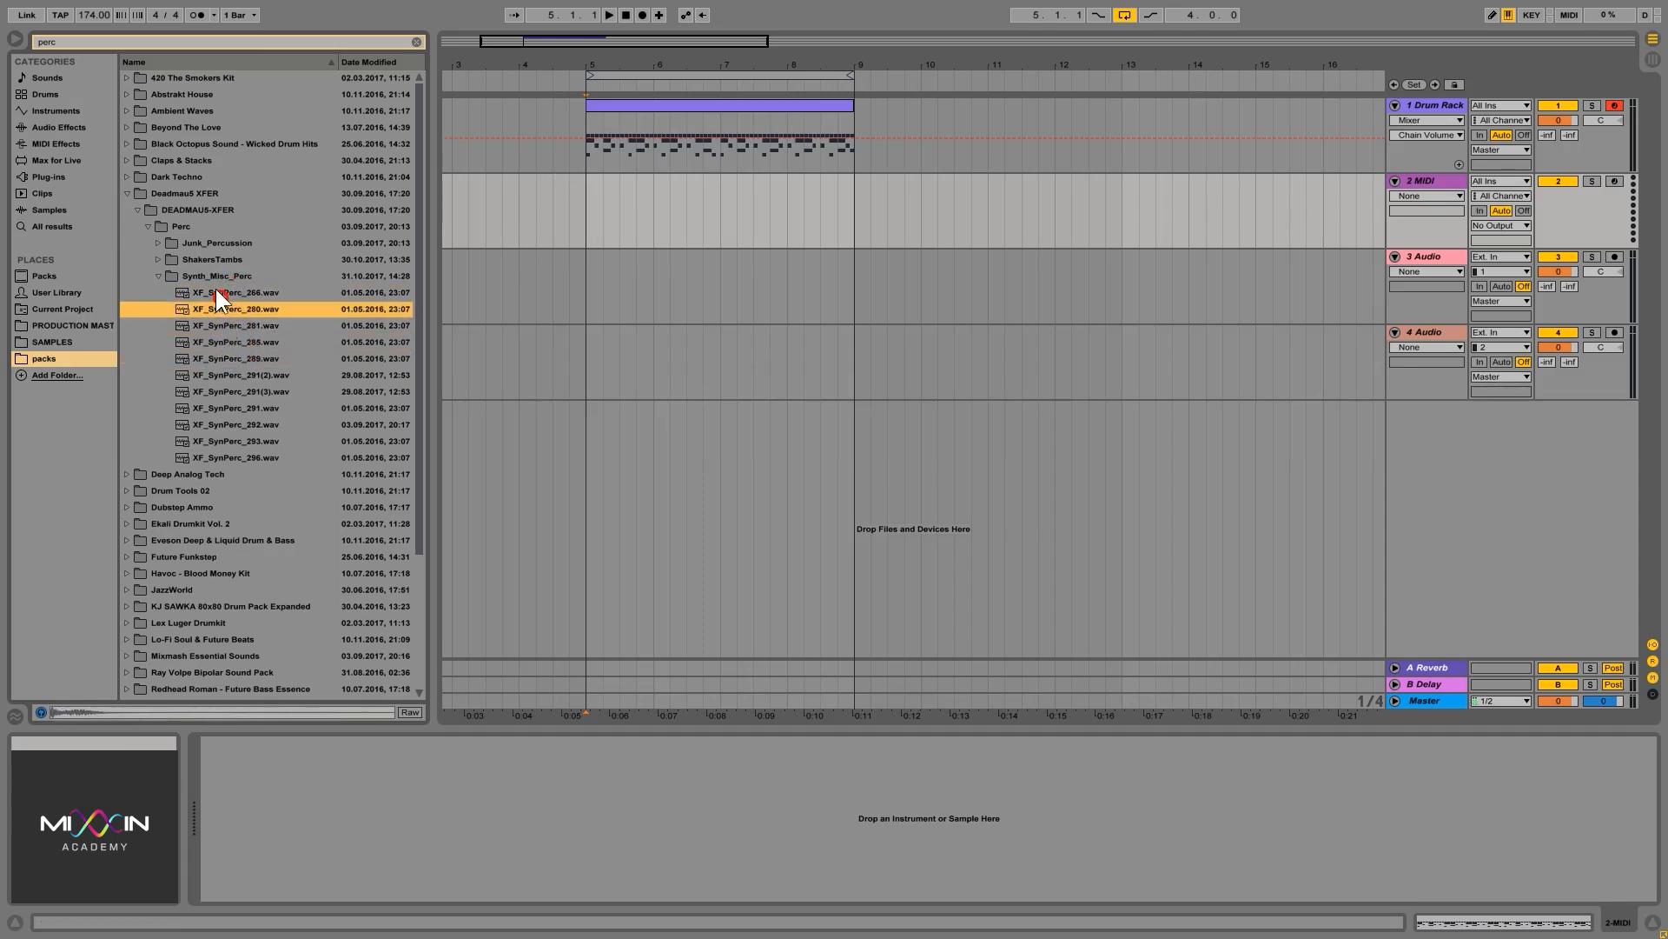
# Load XF_SynPerc_280.wav onto the second MIDI track and group its Simpler into a Drum Rack
pyautogui.click(43, 111)
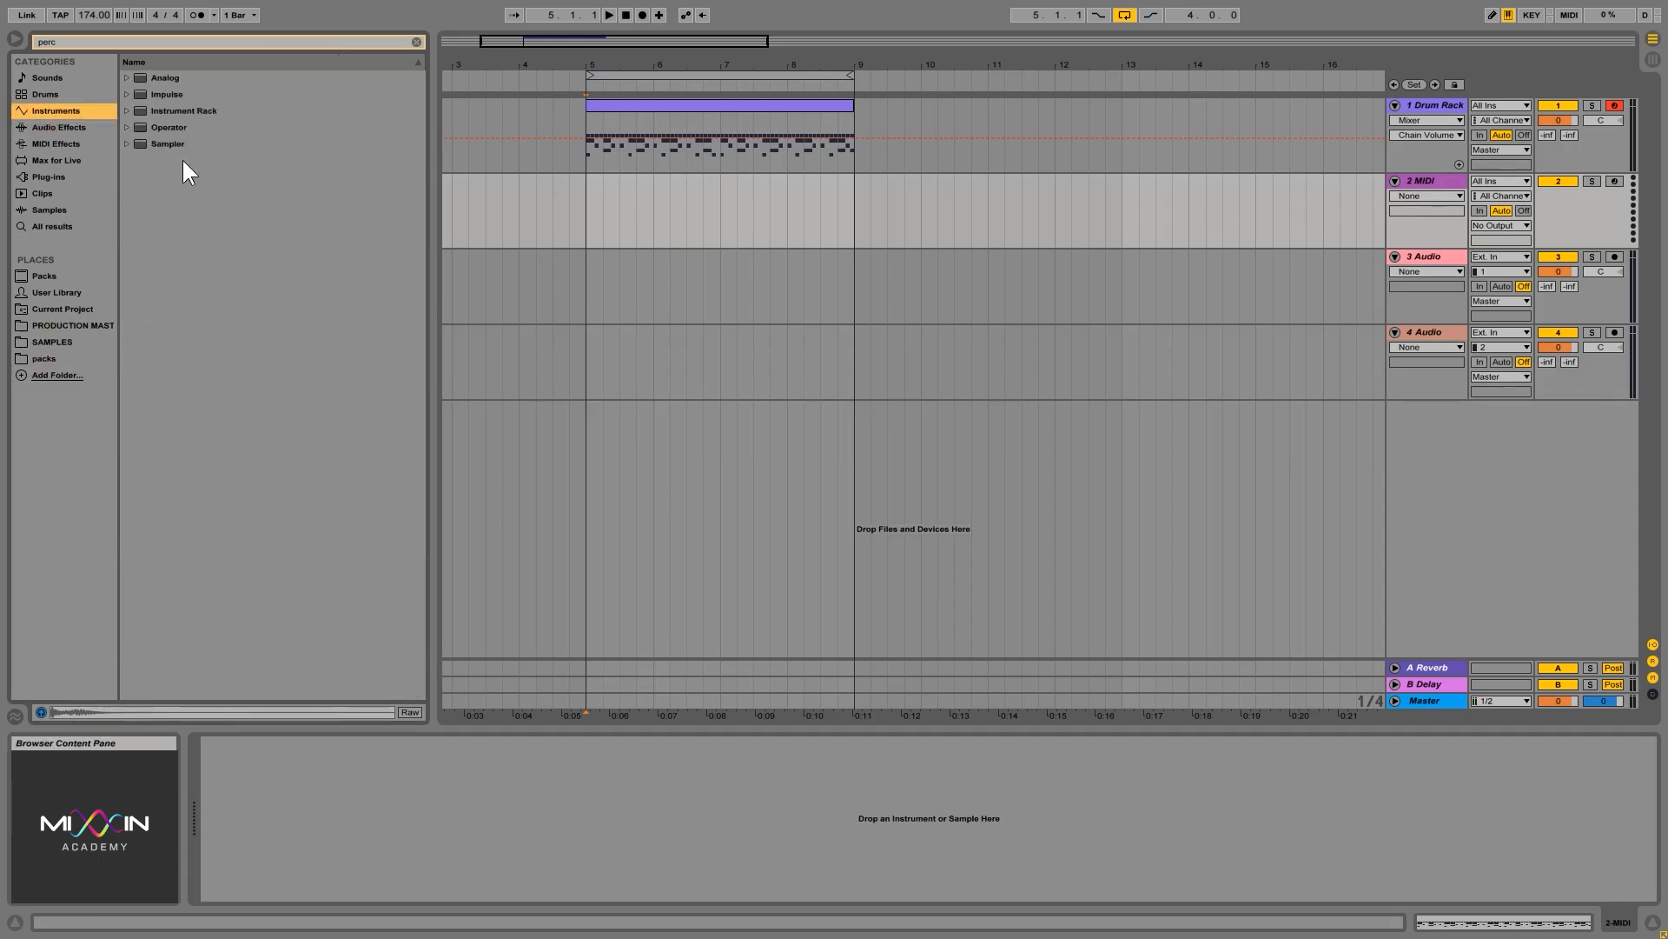
pyautogui.click(89, 356)
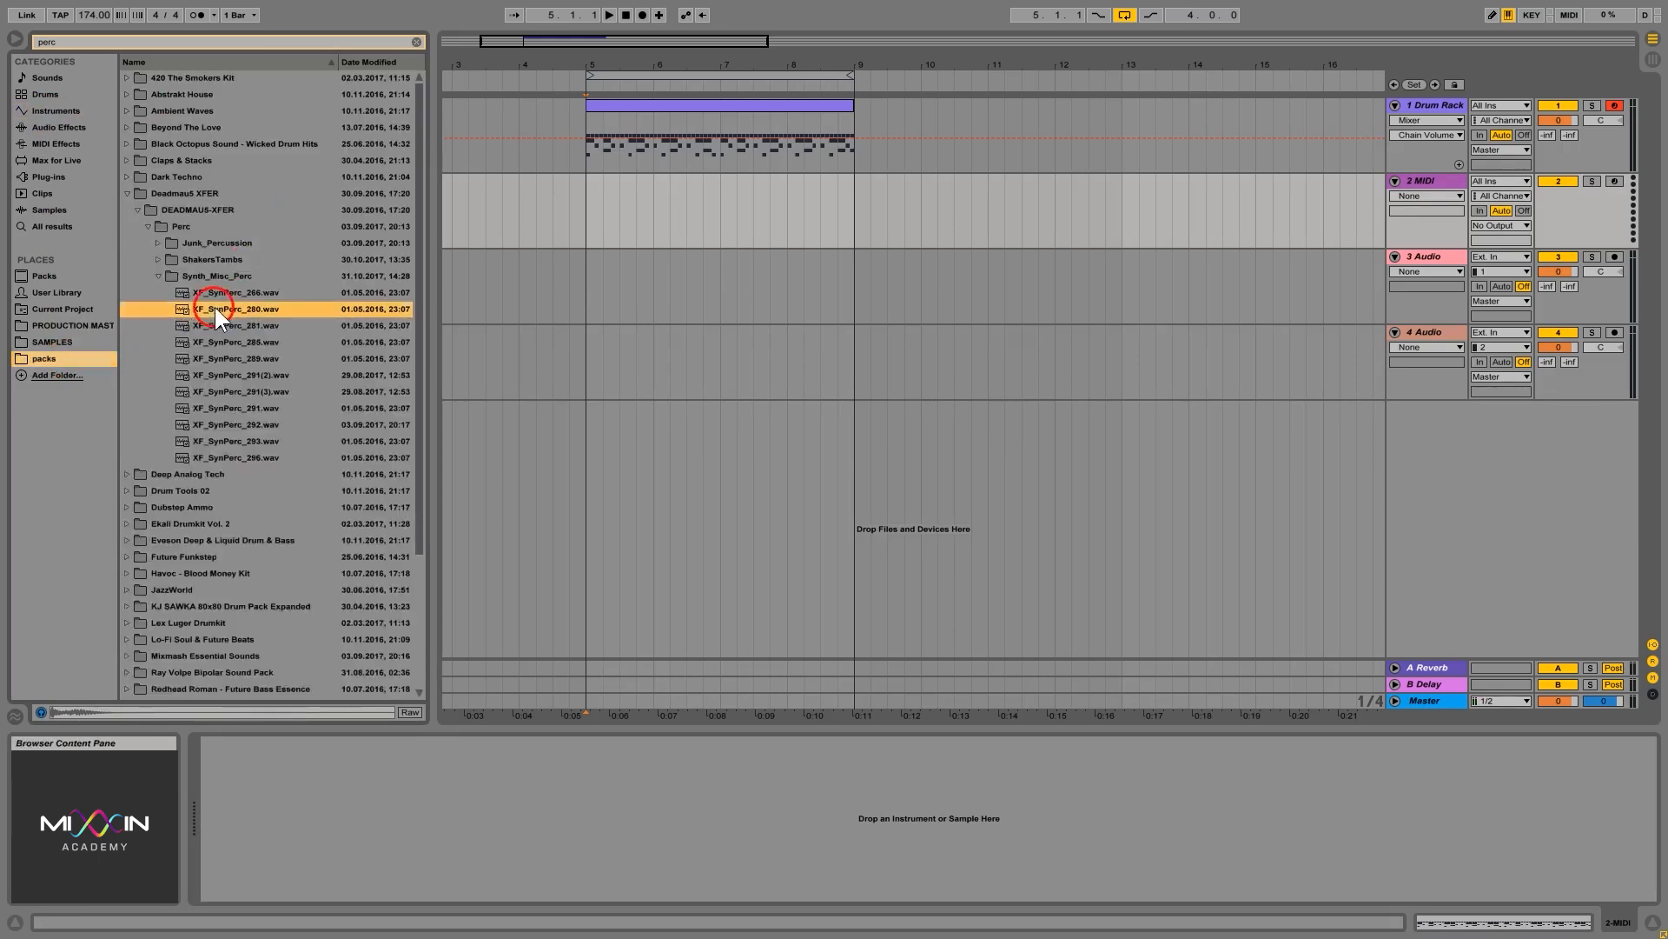
pyautogui.moveTo(216, 308)
pyautogui.mouseDown()
pyautogui.moveTo(1314, 198)
pyautogui.moveTo(1322, 268)
pyautogui.moveTo(1509, 811)
pyautogui.moveTo(1611, 903)
pyautogui.moveTo(1291, 784)
pyautogui.moveTo(540, 820)
pyautogui.mouseUp()
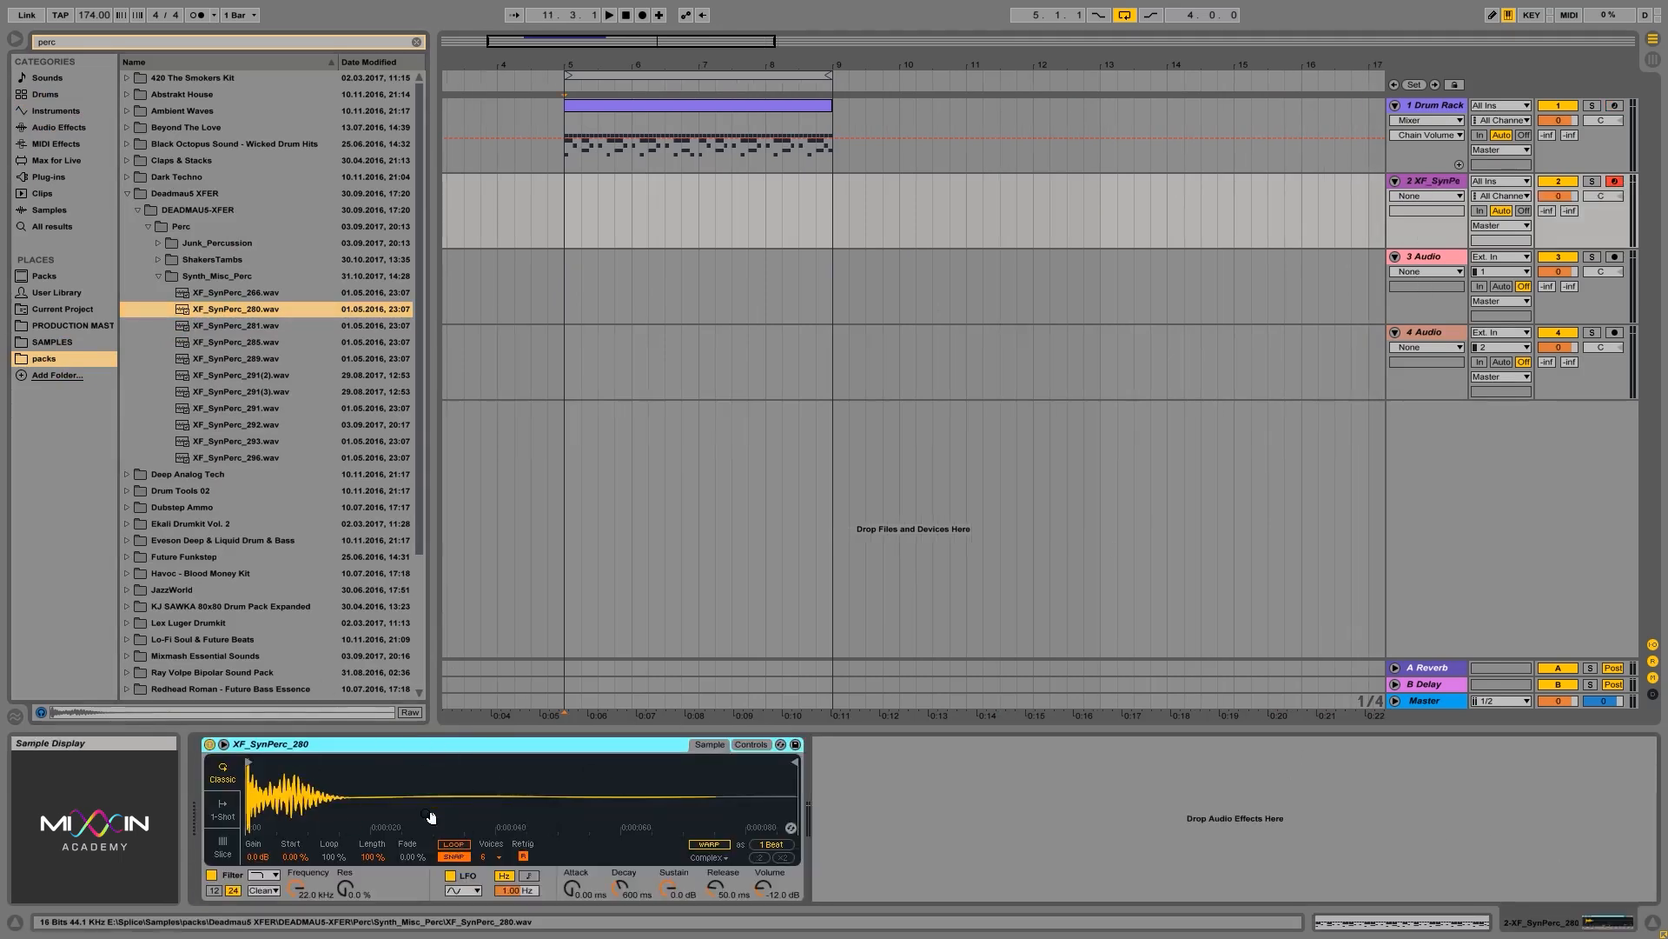
pyautogui.rightClick(441, 745)
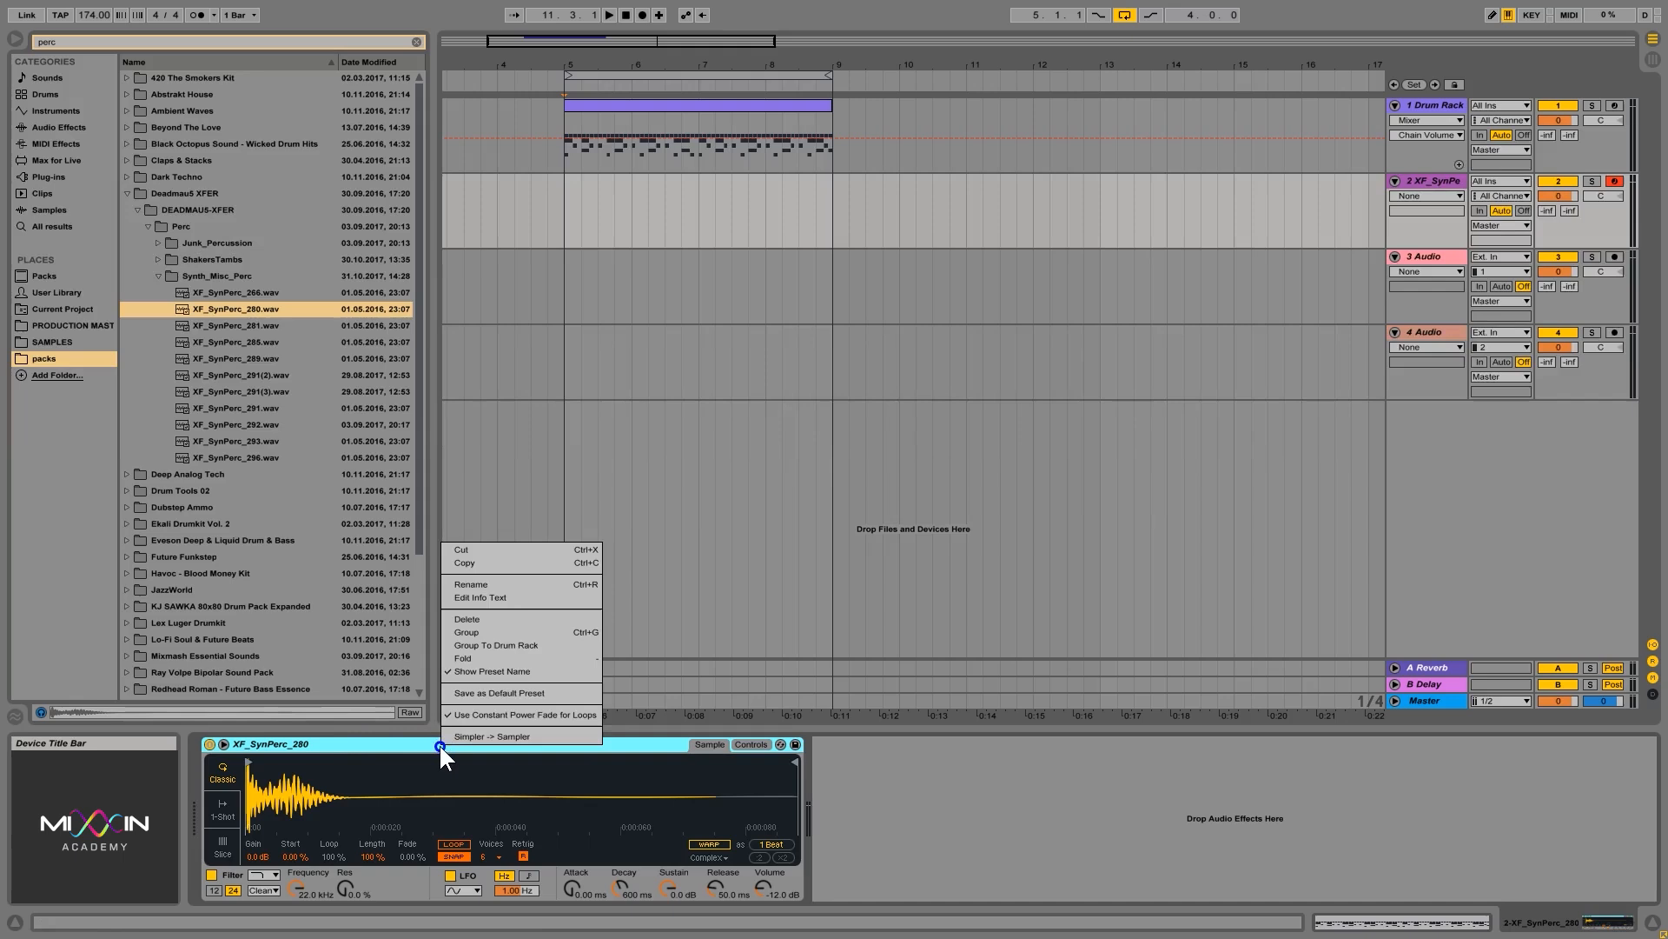
pyautogui.click(493, 649)
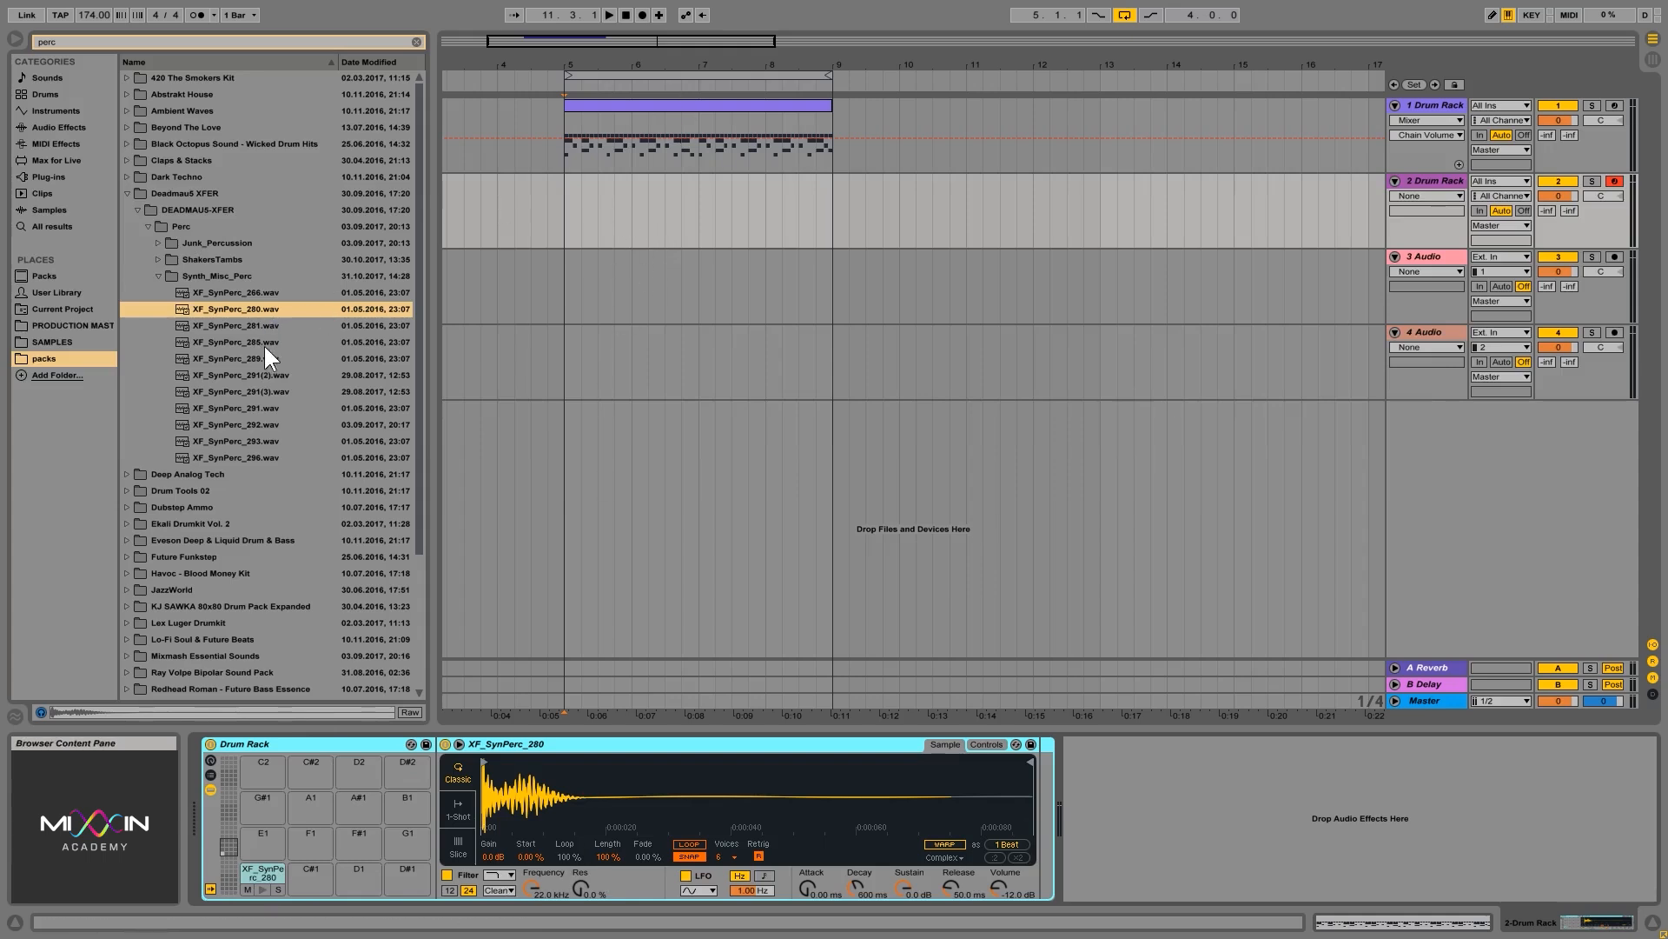
# Add XF_SynPerc_281.wav to the C#1 pad in Classic mode, with its end trimmed to about the first tenth of the sample
pyautogui.click(243, 331)
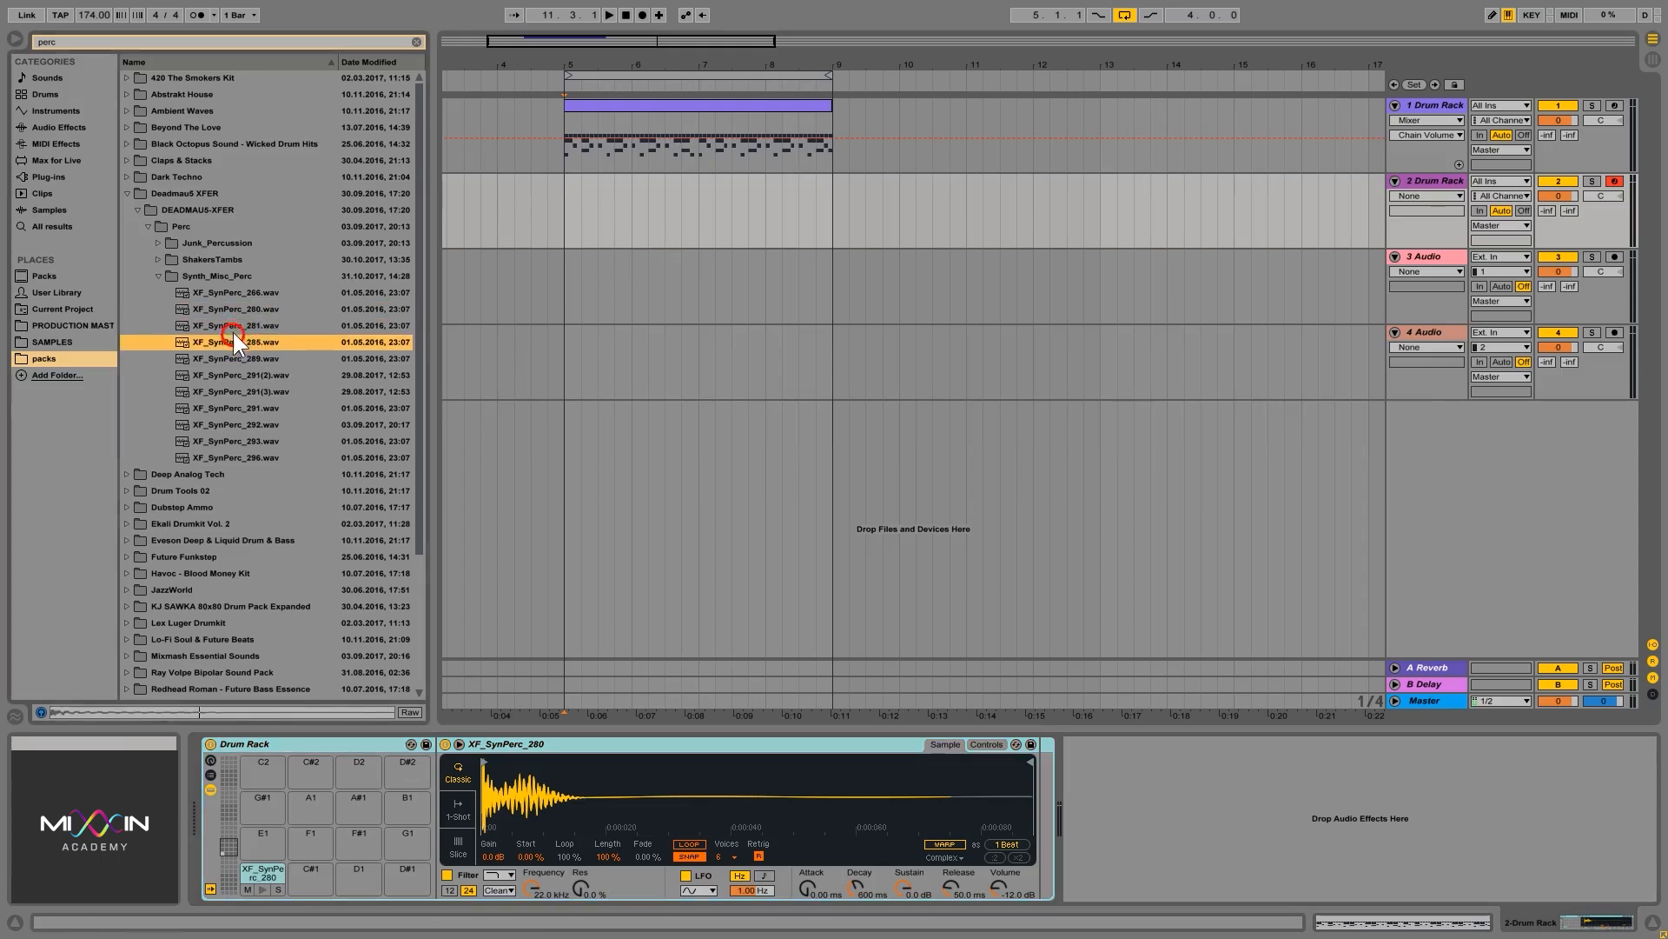
pyautogui.click(226, 327)
pyautogui.moveTo(226, 327); pyautogui.dragTo(311, 885)
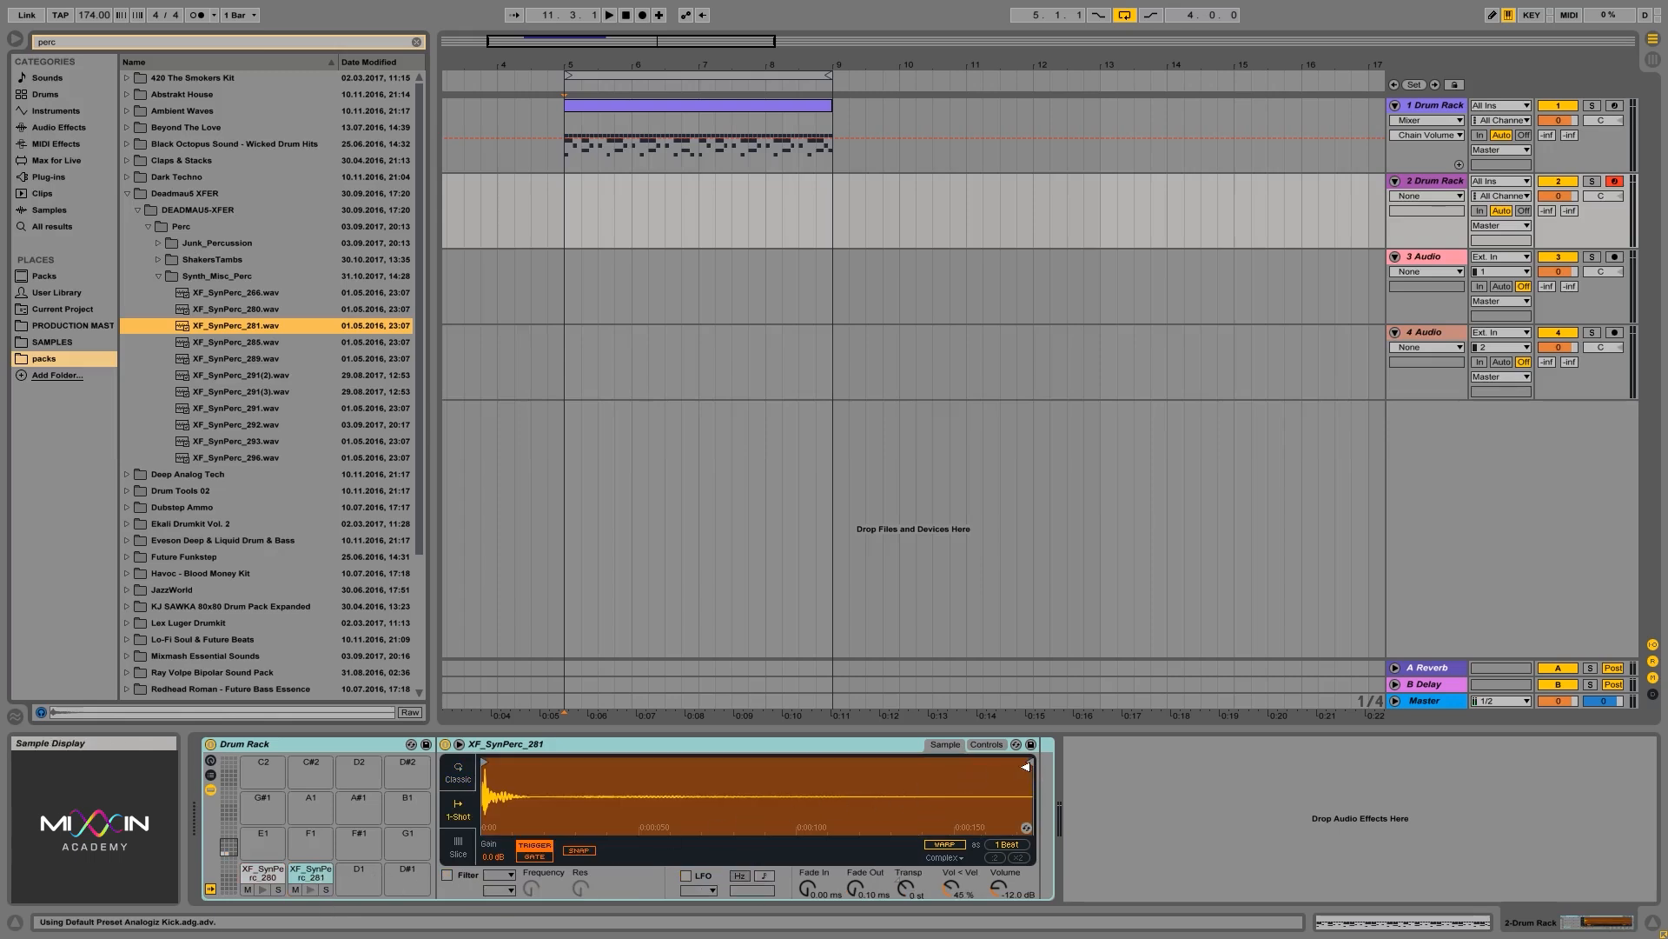
pyautogui.click(458, 773)
pyautogui.click(640, 805)
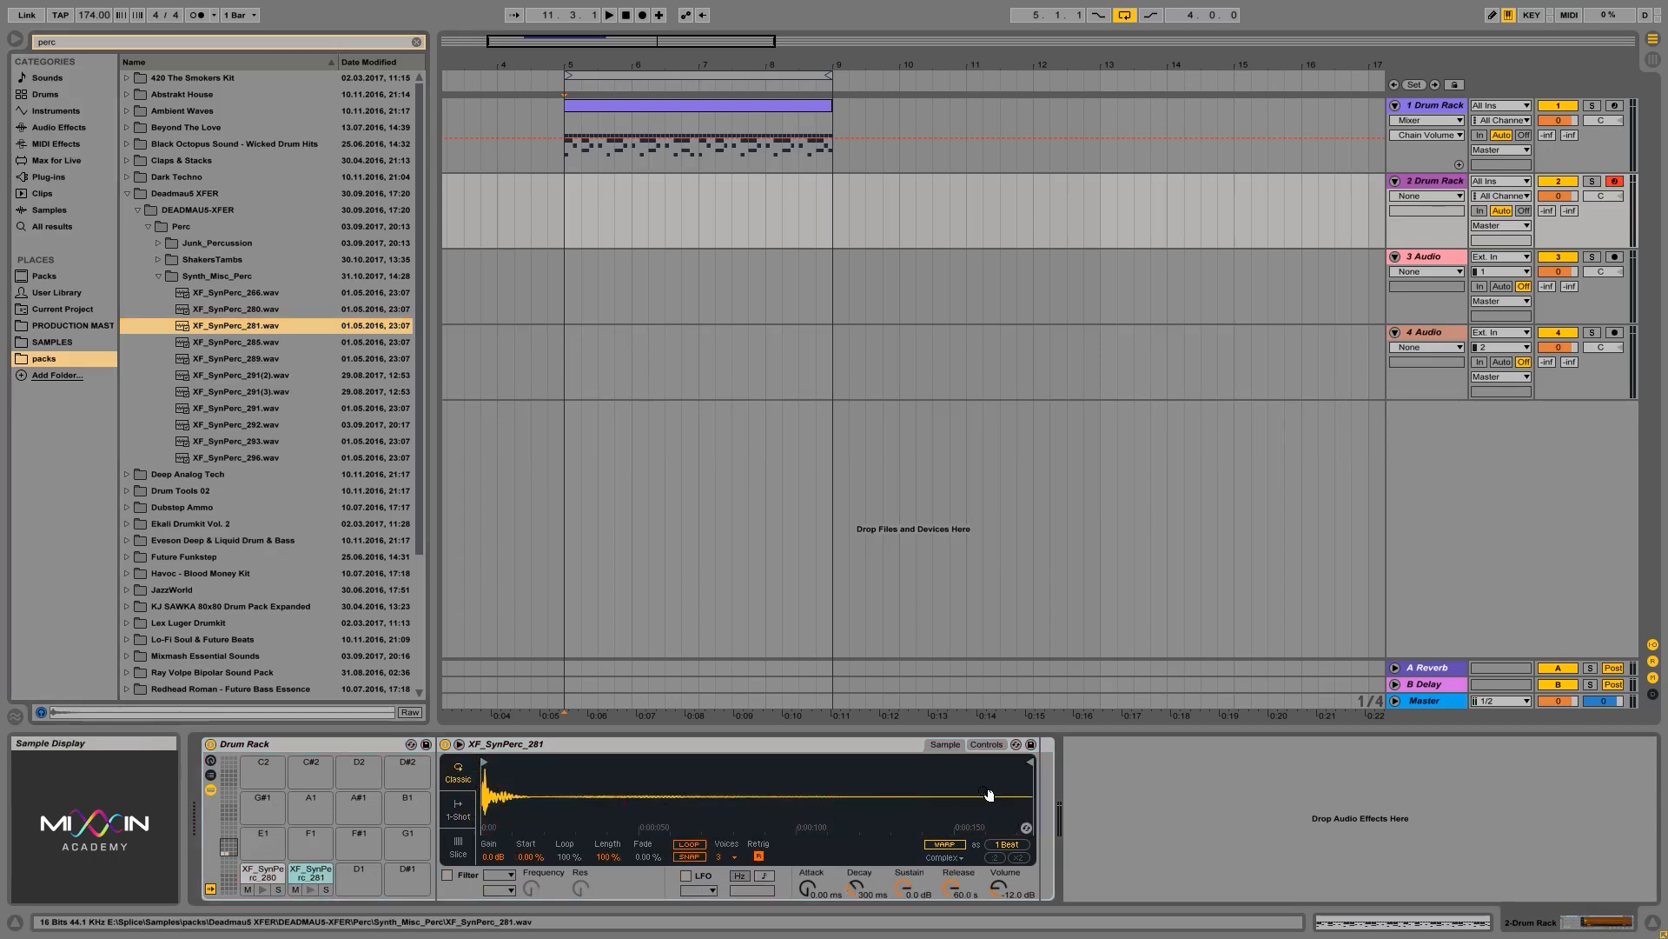
pyautogui.moveTo(1031, 762); pyautogui.dragTo(538, 746)
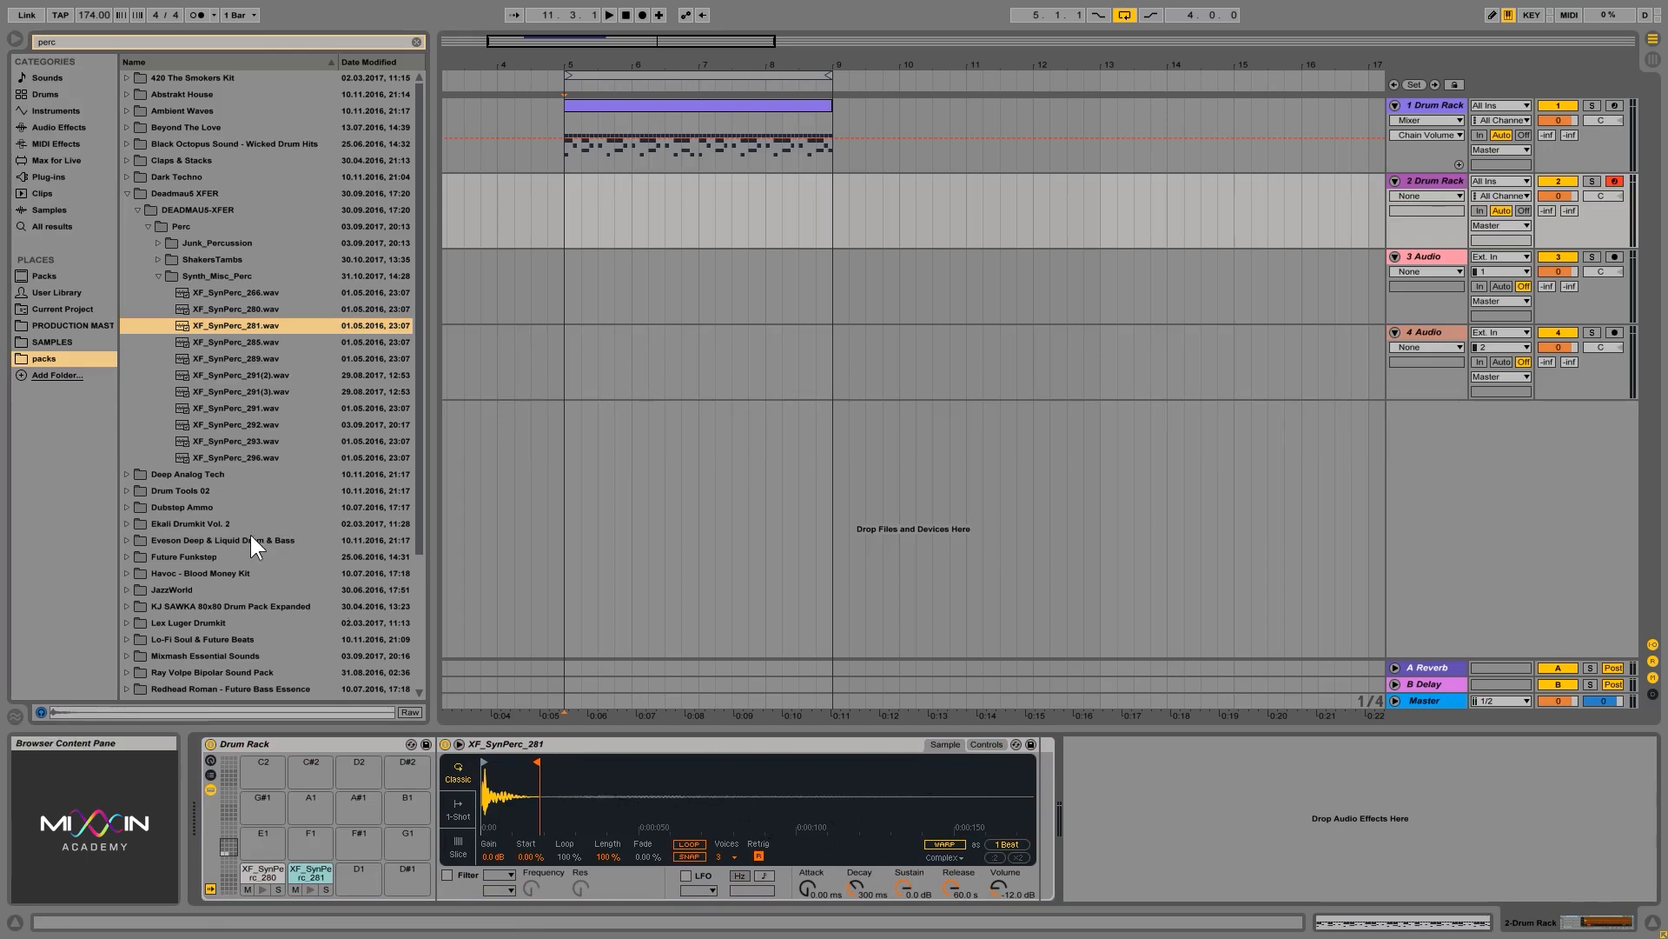
# Audition the following SynPerc samples and add XF_SynPerc_289.wav to the D1 pad
pyautogui.click(240, 342)
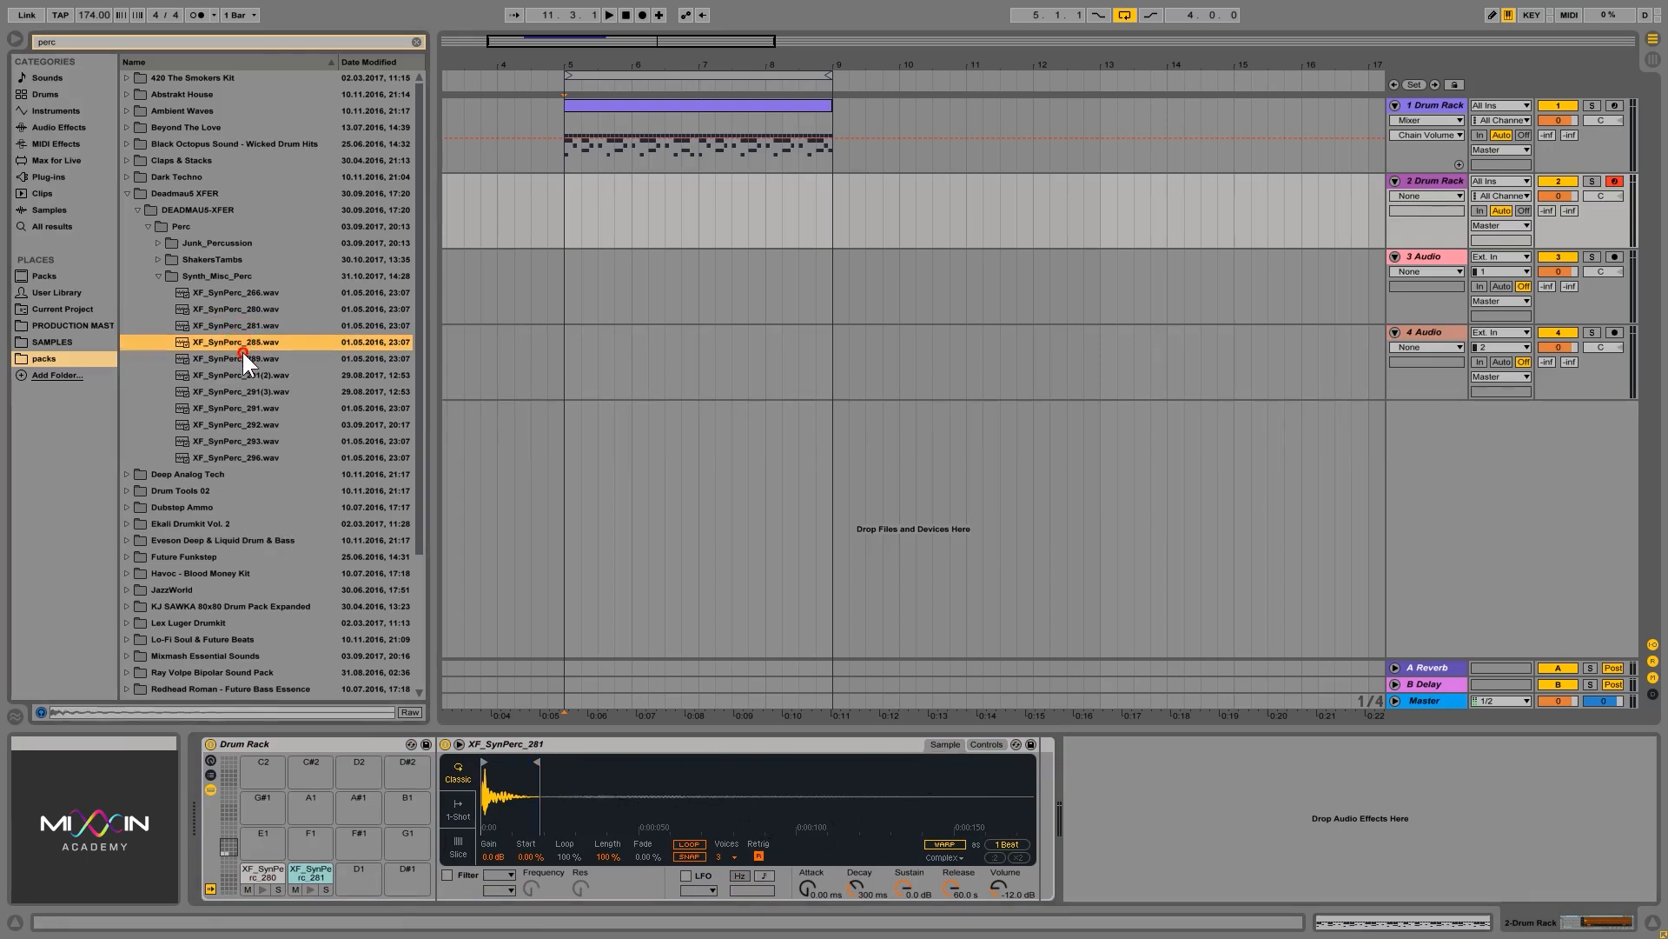
pyautogui.click(238, 357)
pyautogui.click(230, 378)
pyautogui.moveTo(230, 356); pyautogui.dragTo(363, 876)
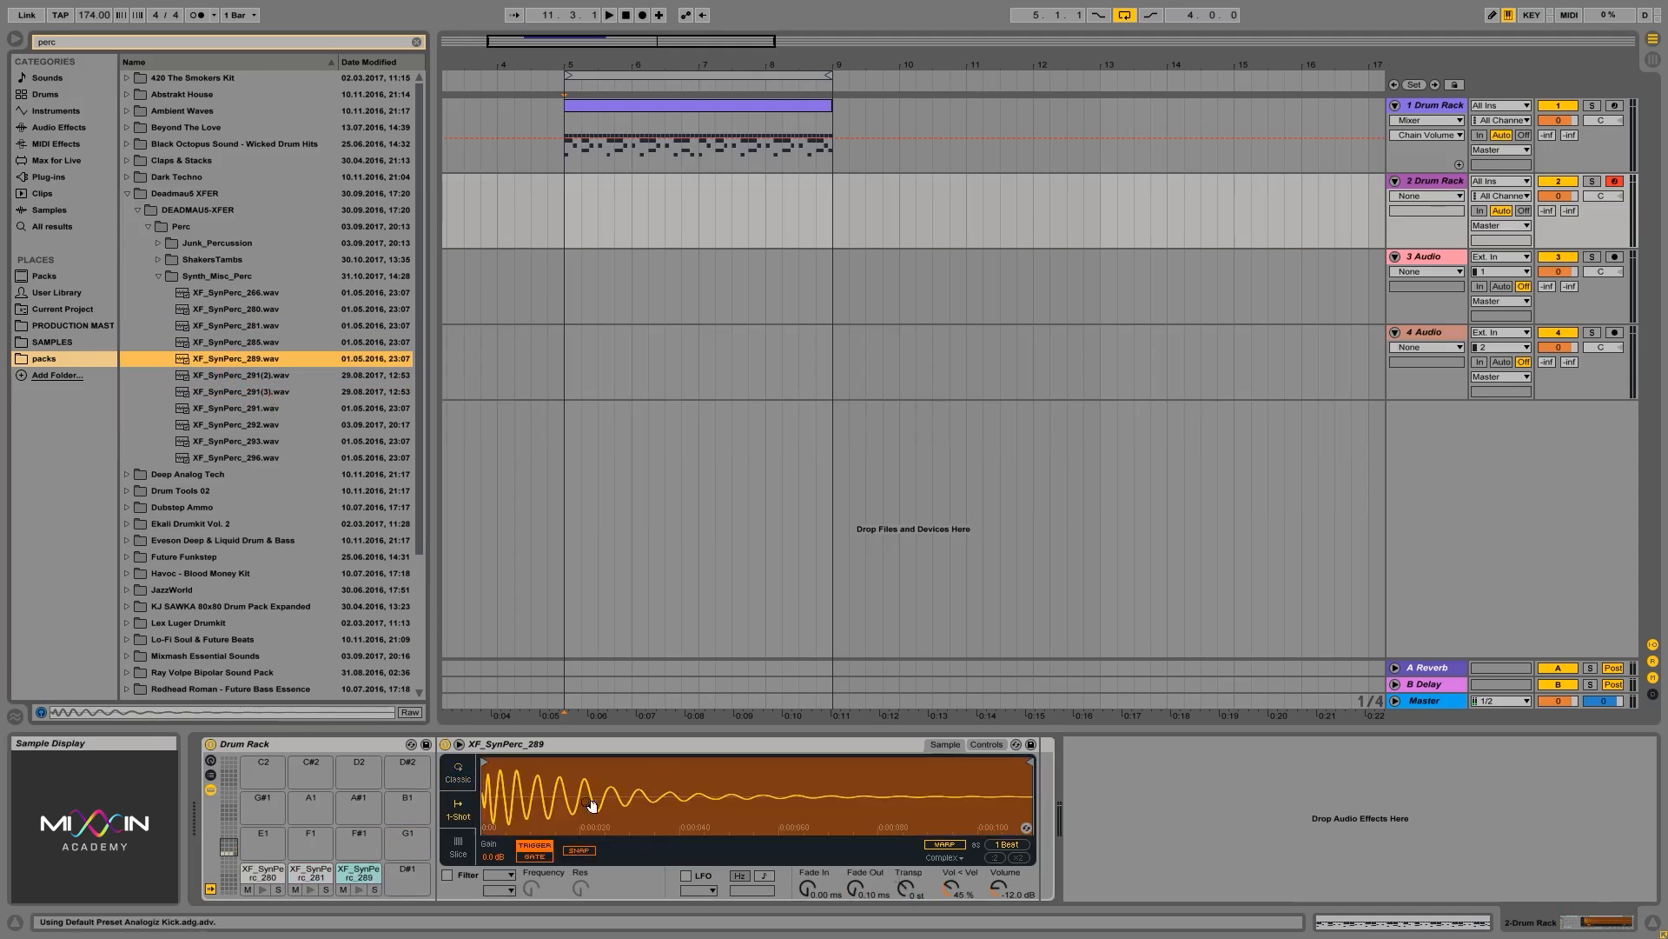
# Audition more SynPerc samples and put XF_SynPerc_293.wav on the D1 pad in place of the current sample
pyautogui.click(230, 407)
pyautogui.click(228, 426)
pyautogui.click(230, 440)
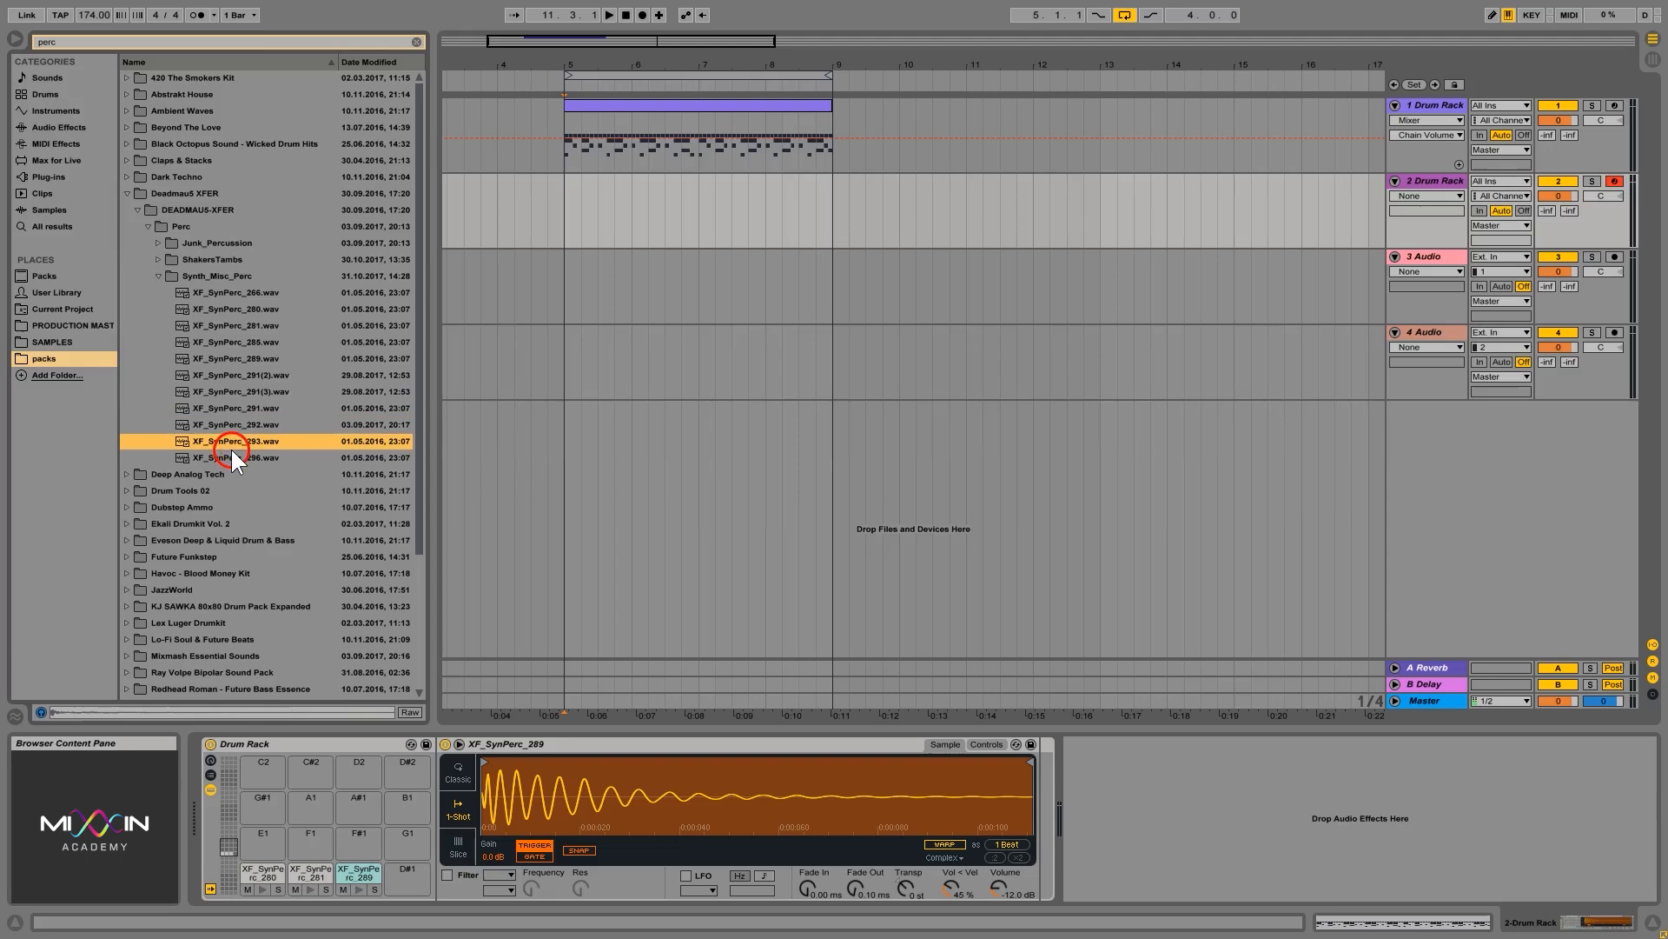
pyautogui.moveTo(351, 878); pyautogui.dragTo(352, 879)
# Trim XF_SynPerc_293 to about its first half and play it in Classic mode with a shorter release
pyautogui.moveTo(1030, 765)
pyautogui.mouseDown()
pyautogui.moveTo(700, 754)
pyautogui.moveTo(758, 752)
pyautogui.mouseUp()
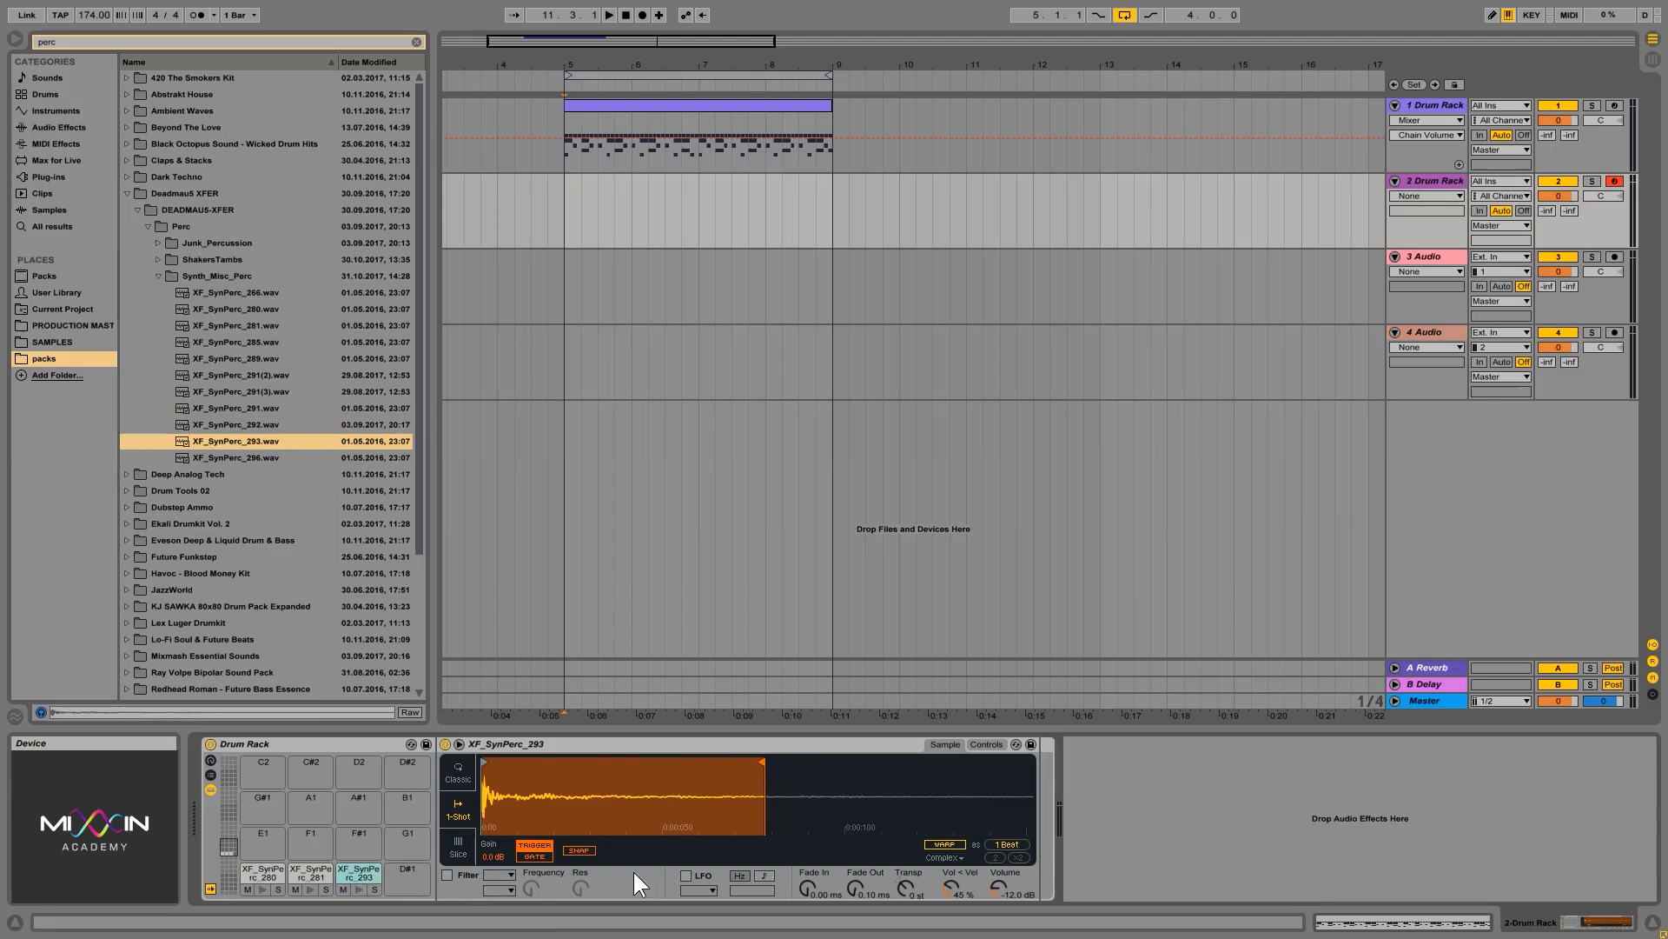
pyautogui.click(470, 785)
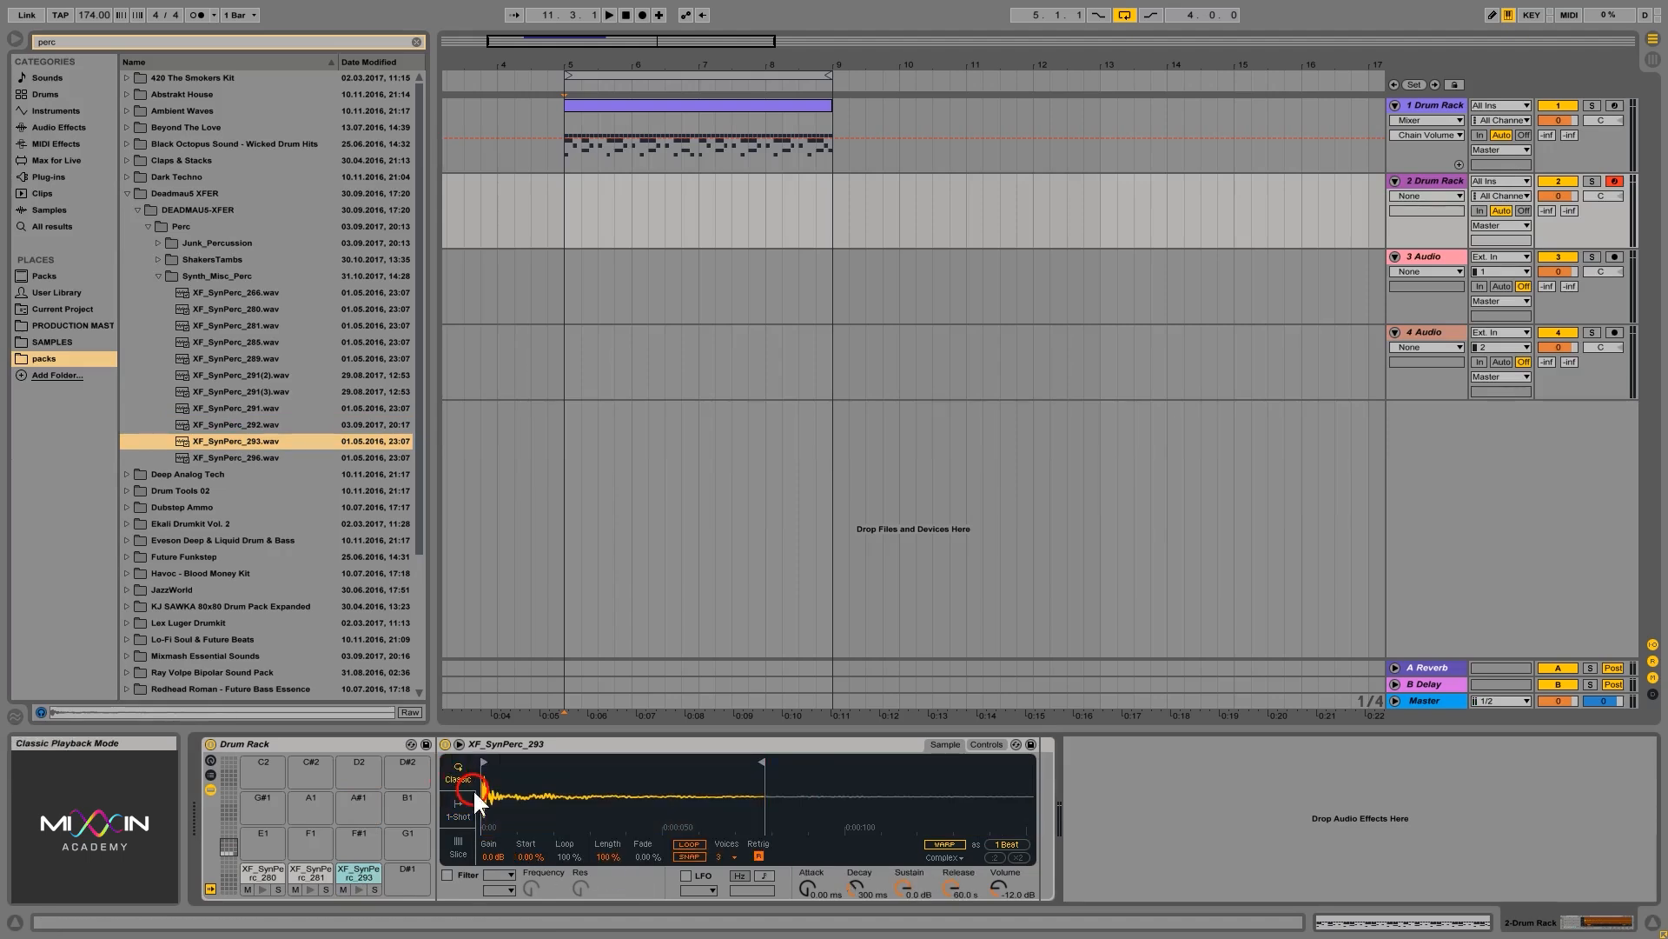
pyautogui.click(951, 885)
# Set the release of XF_SynPerc_280 on the C1 pad to 46.6 ms
pyautogui.click(324, 873)
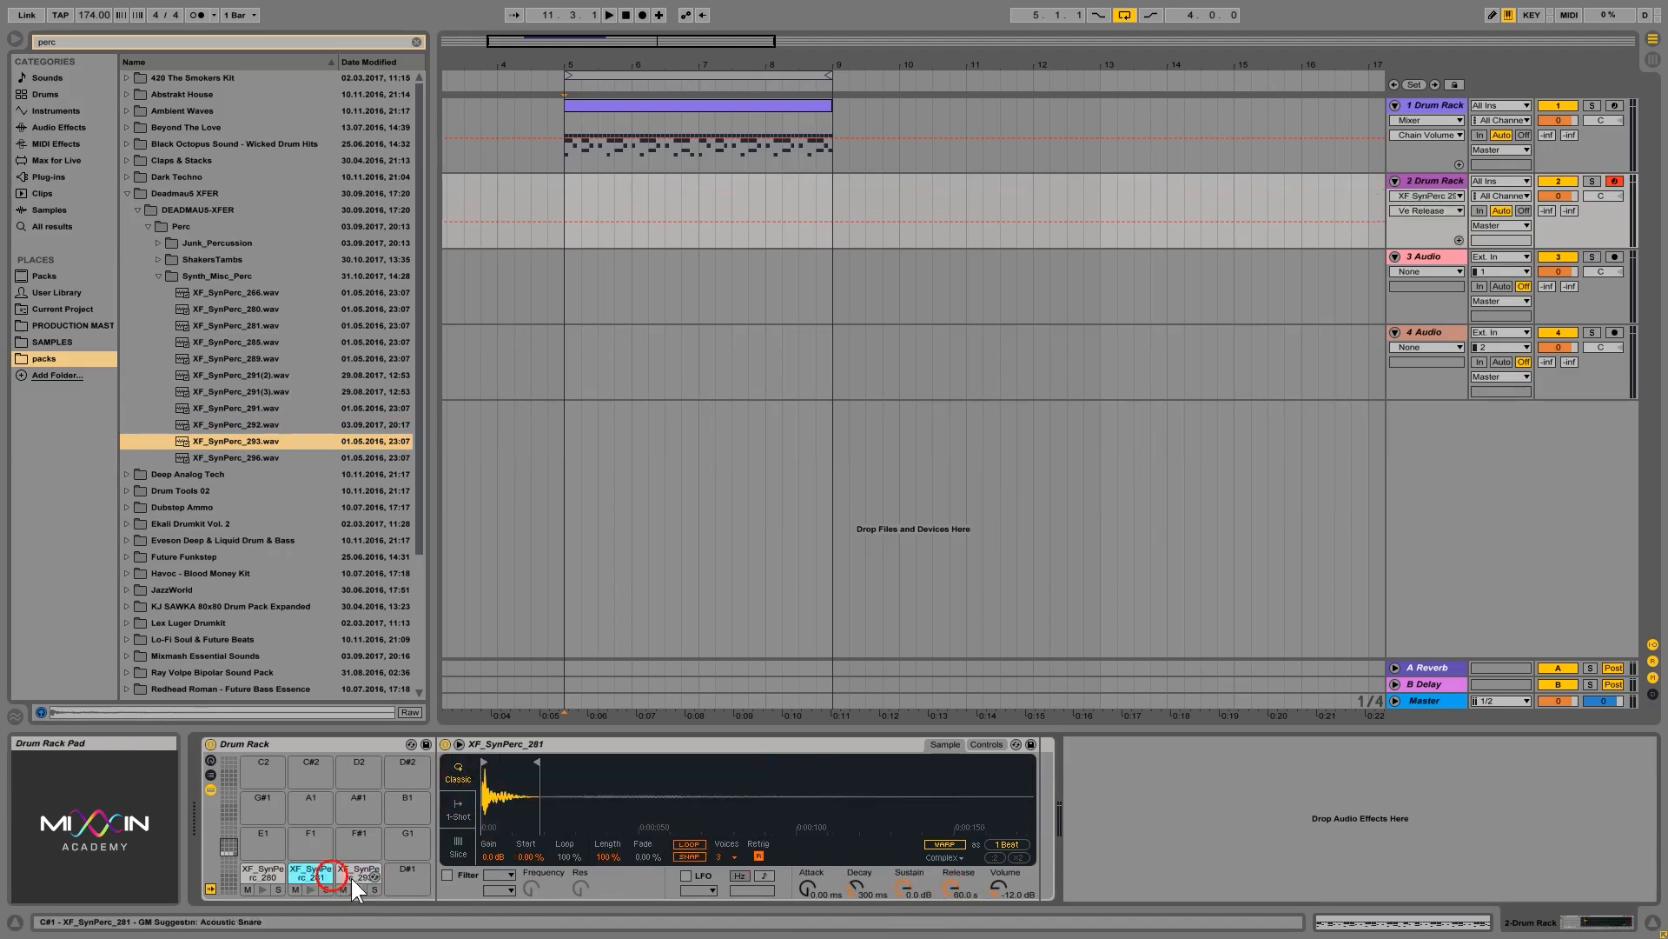
pyautogui.click(265, 872)
pyautogui.moveTo(970, 886); pyautogui.dragTo(970, 892)
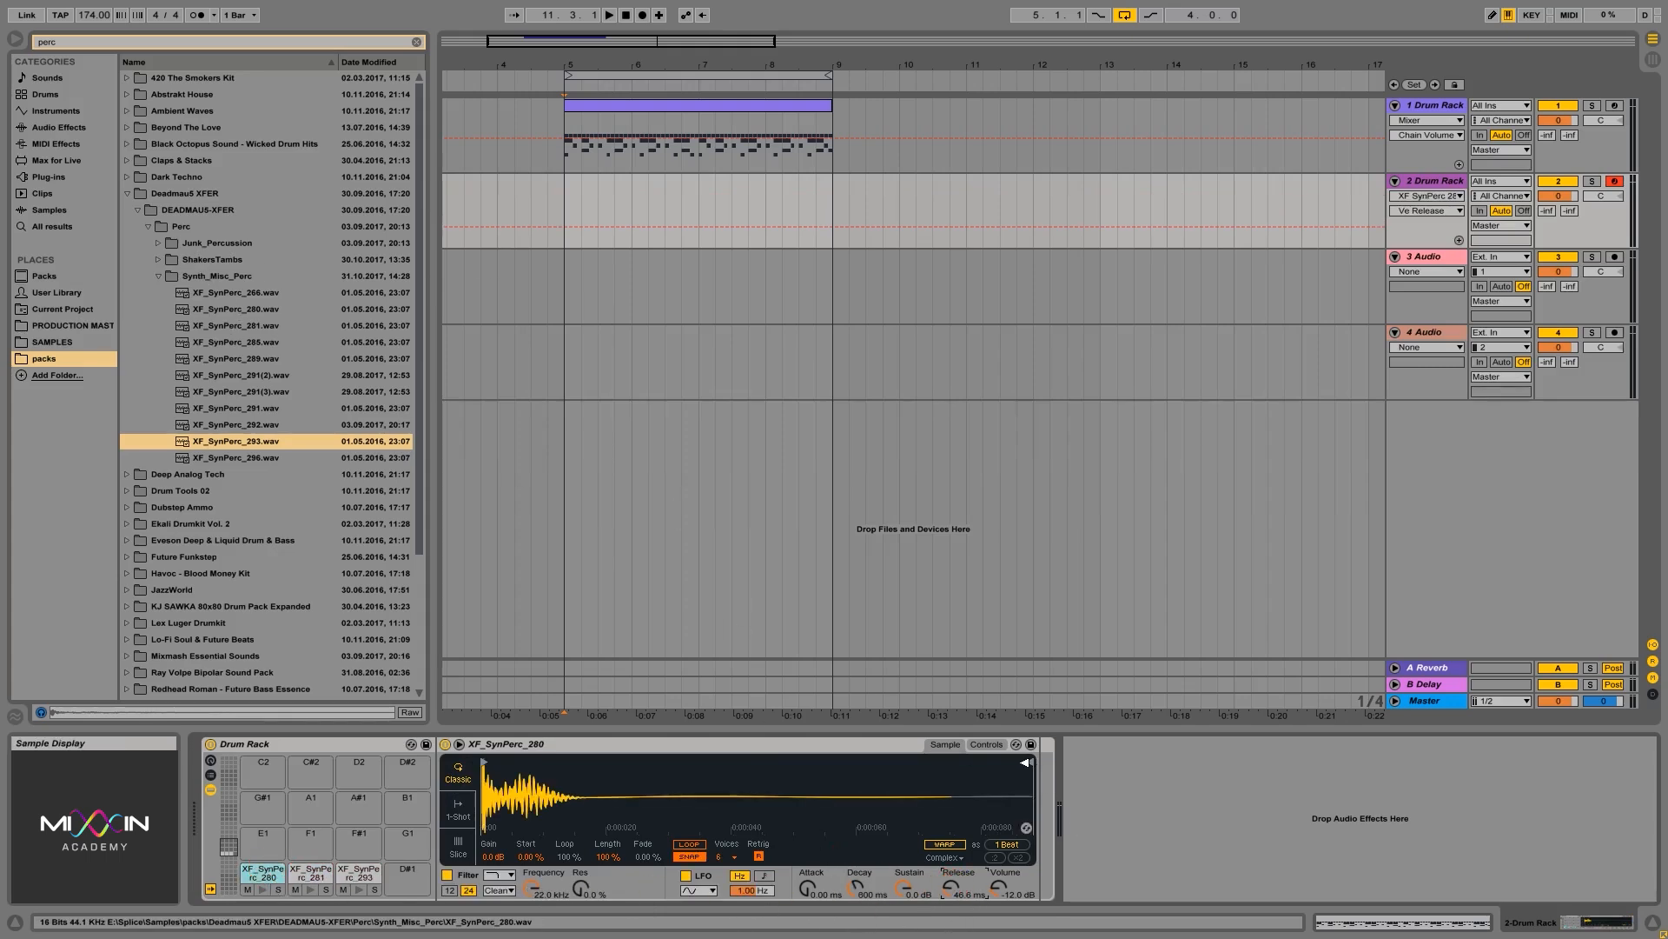
# Trim XF_SynPerc_280 to about the first 40% of the sample and turn its Snap off
pyautogui.moveTo(1031, 763); pyautogui.dragTo(702, 723)
pyautogui.click(688, 843)
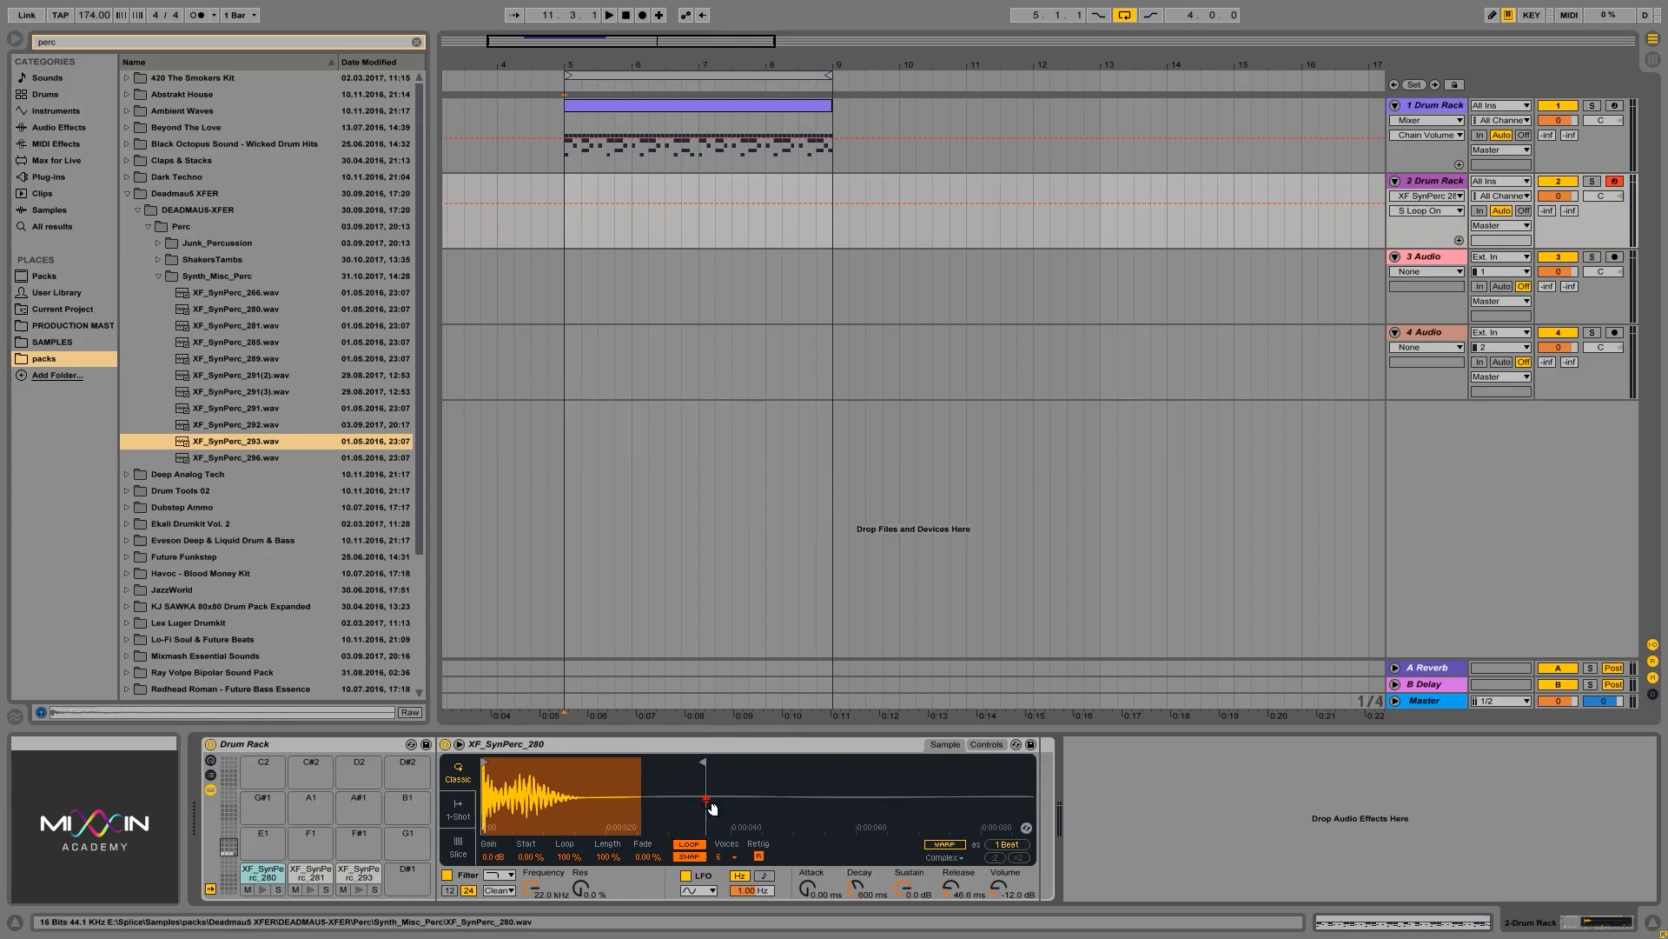
pyautogui.click(691, 843)
pyautogui.click(692, 856)
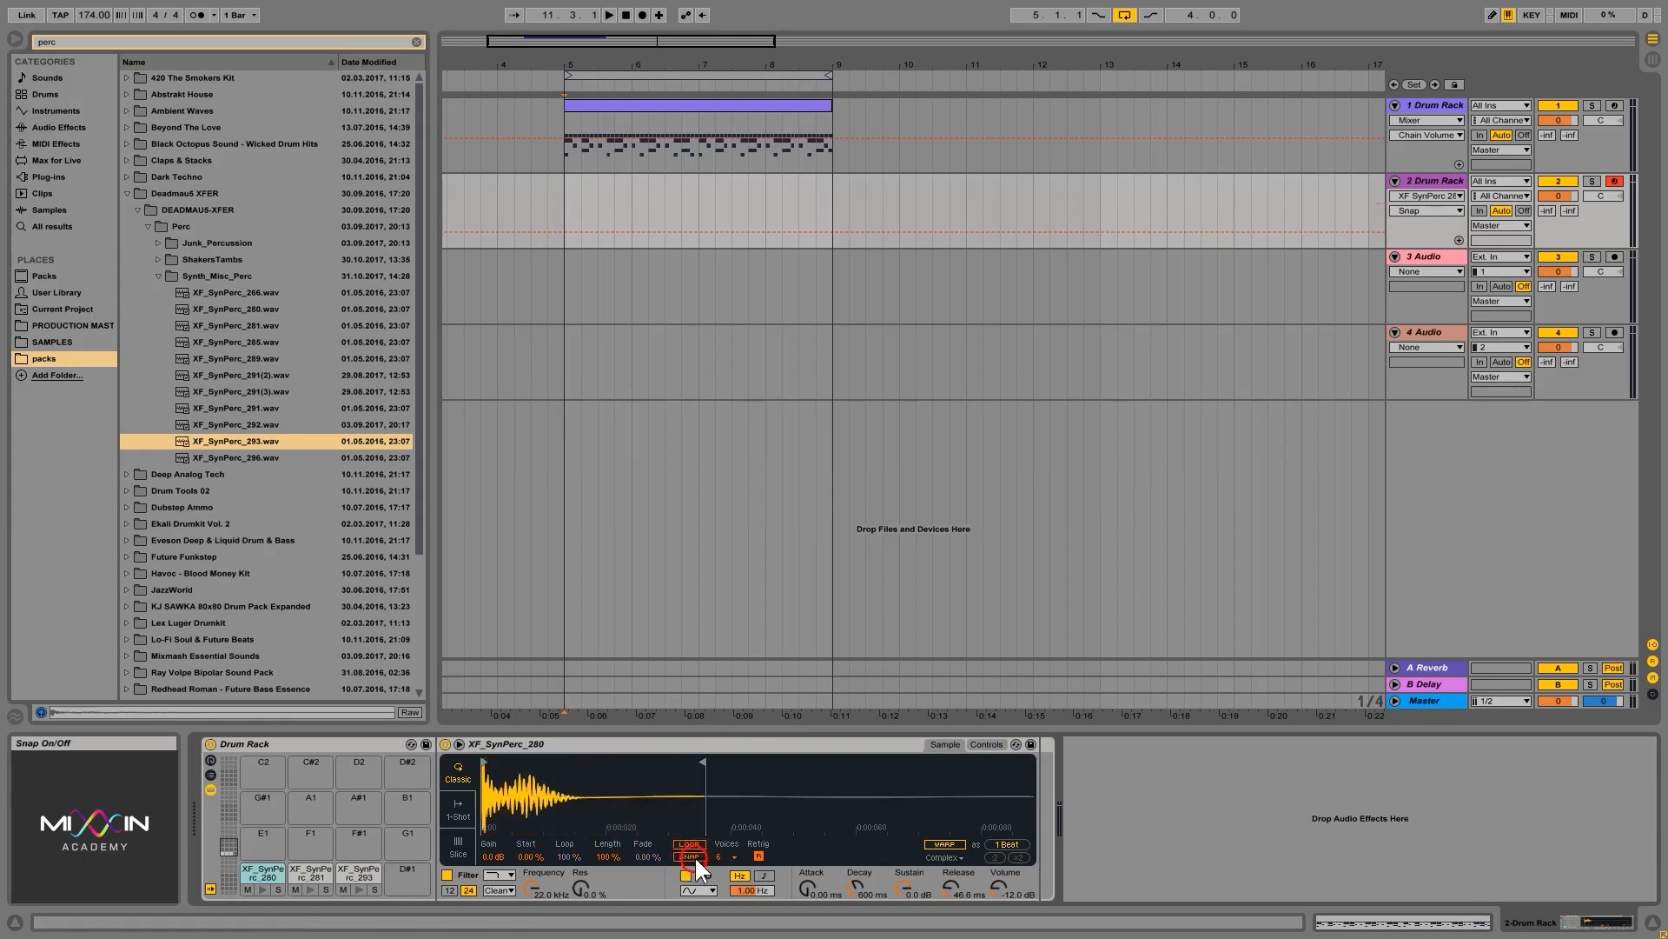
# Add XF_SynPerc_296.wav to the D#1 pad and set it to Classic mode with a 42.7 ms release
pyautogui.click(245, 458)
pyautogui.click(226, 294)
pyautogui.click(252, 456)
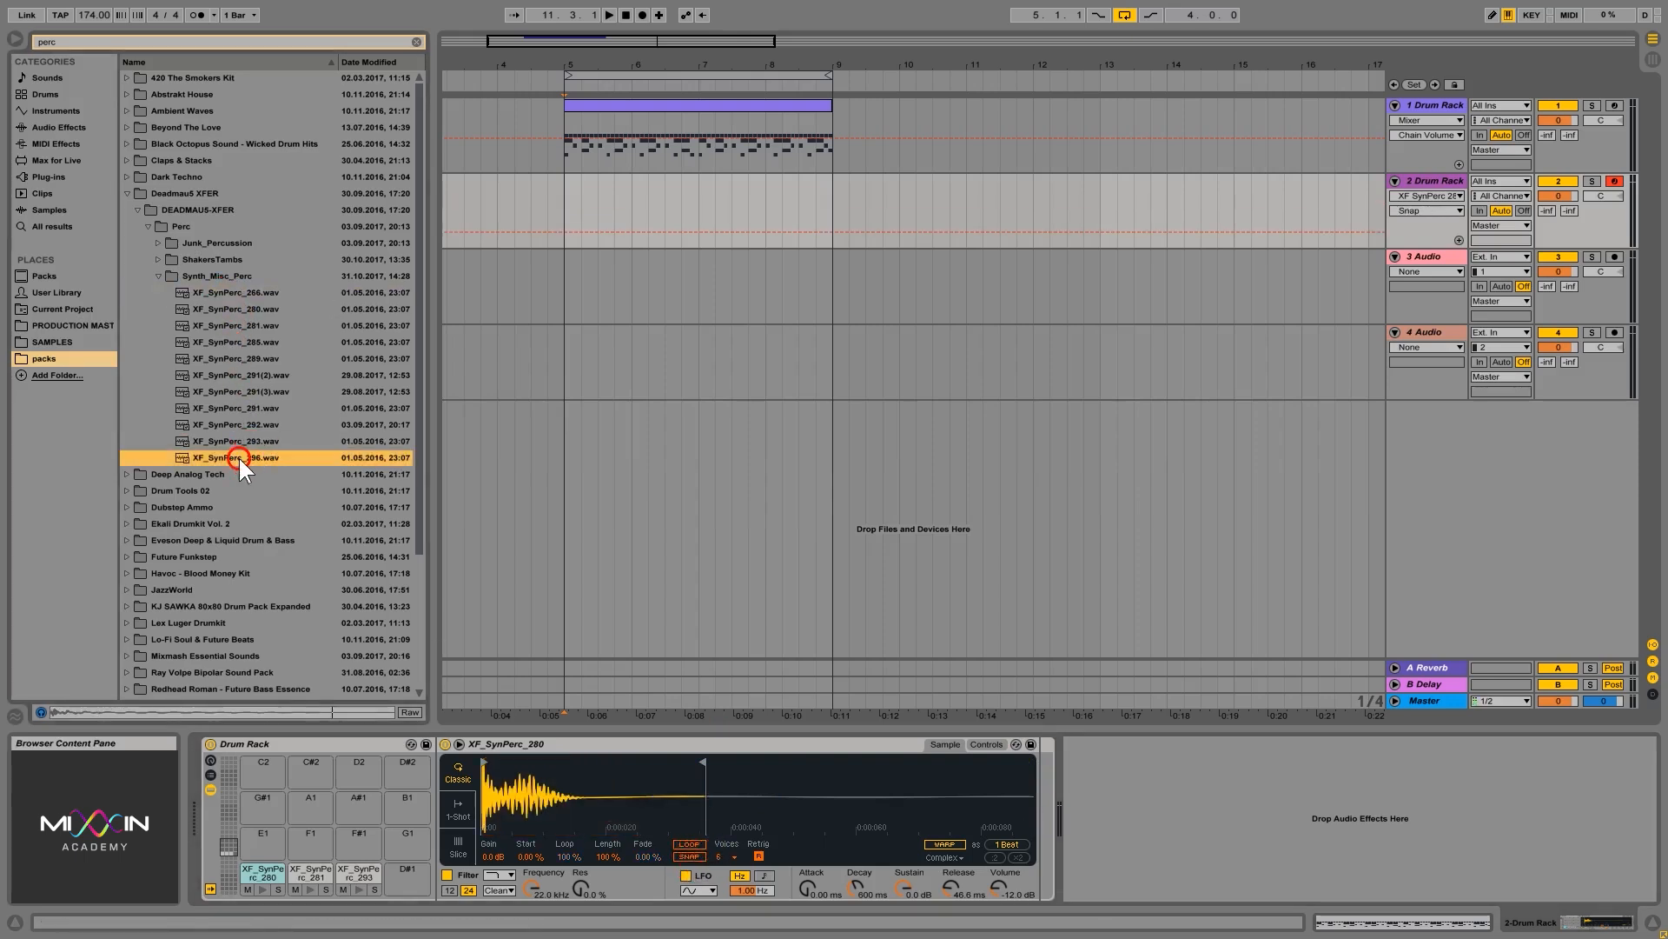
pyautogui.moveTo(228, 460); pyautogui.dragTo(407, 872)
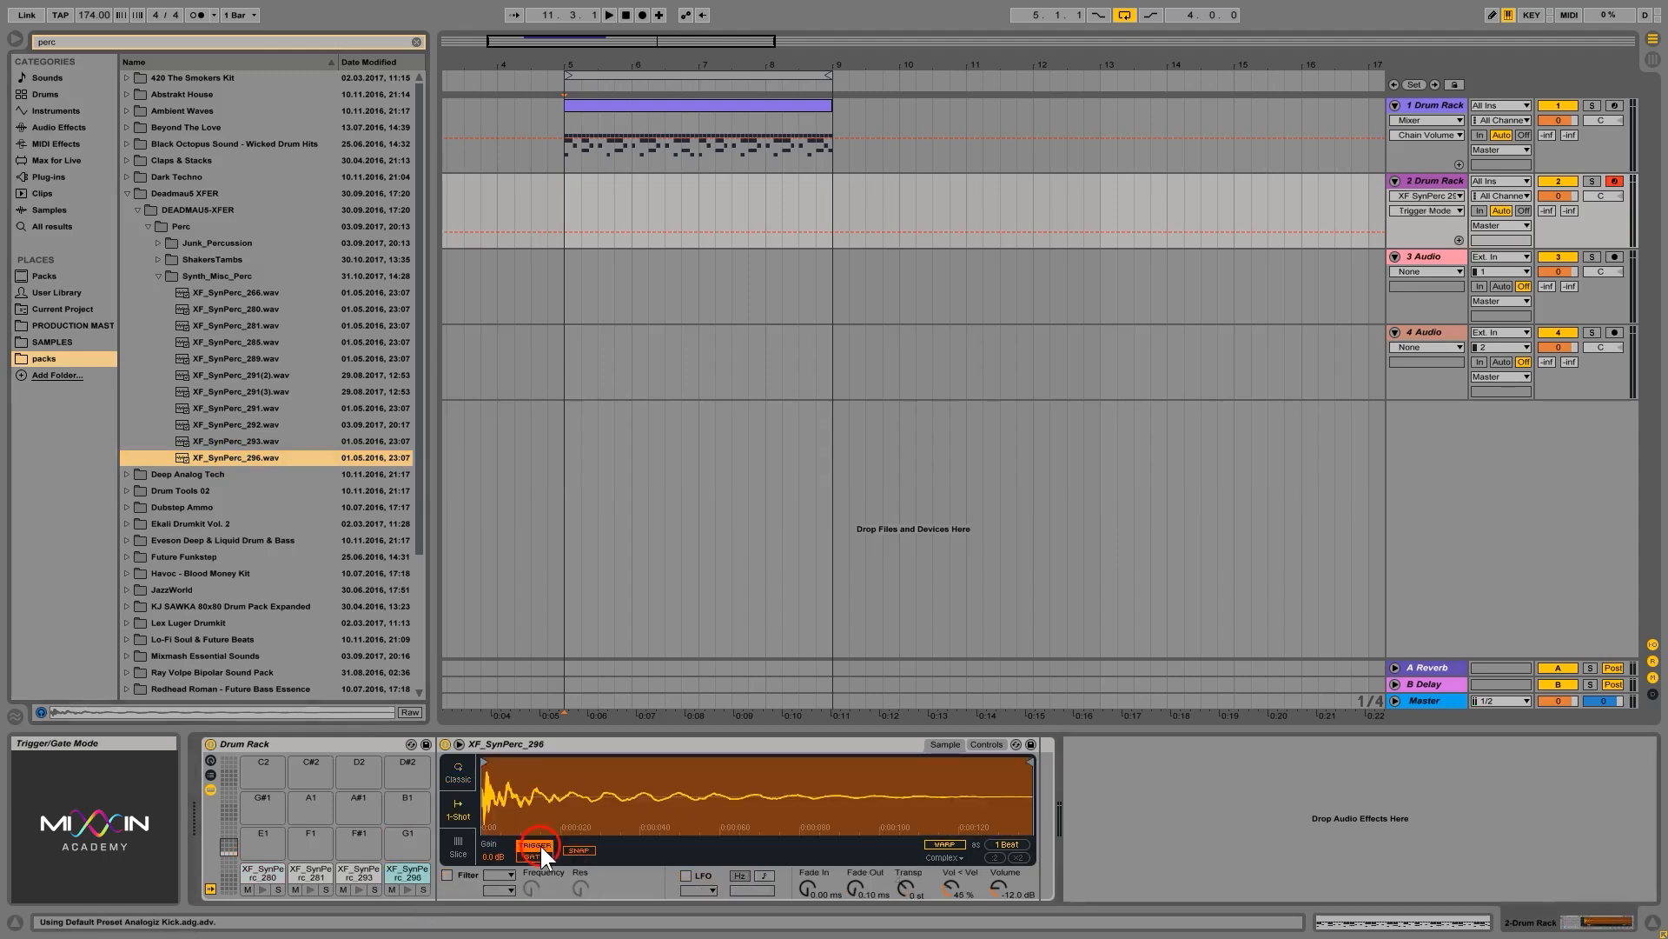
pyautogui.click(455, 768)
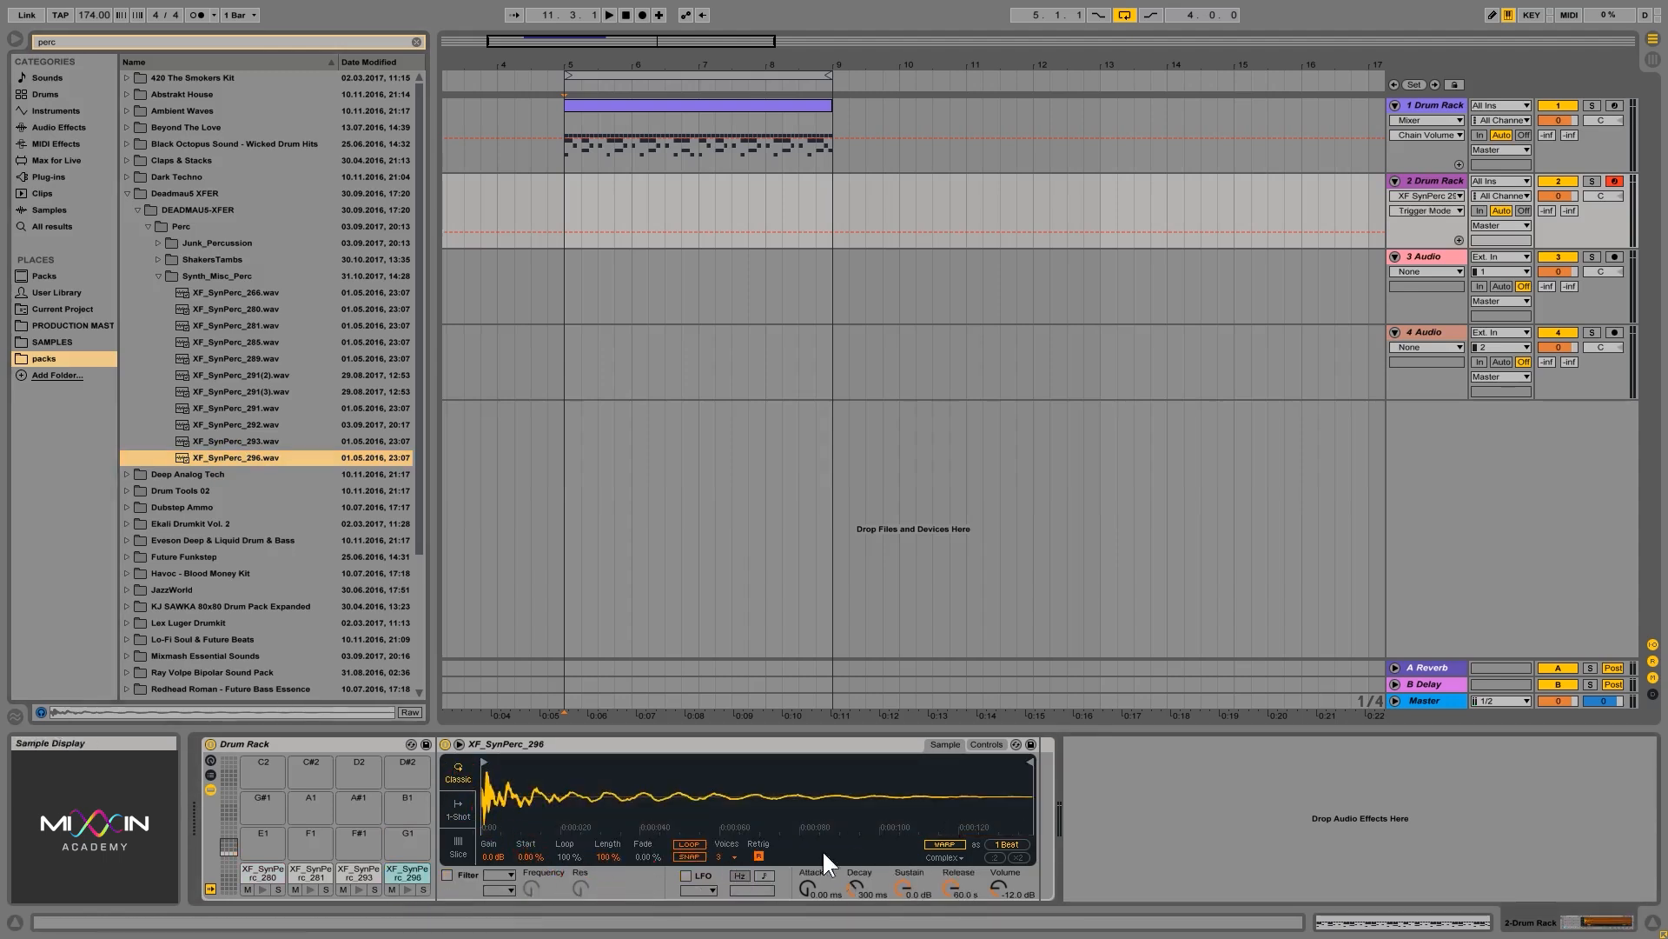
pyautogui.moveTo(952, 887); pyautogui.dragTo(952, 930)
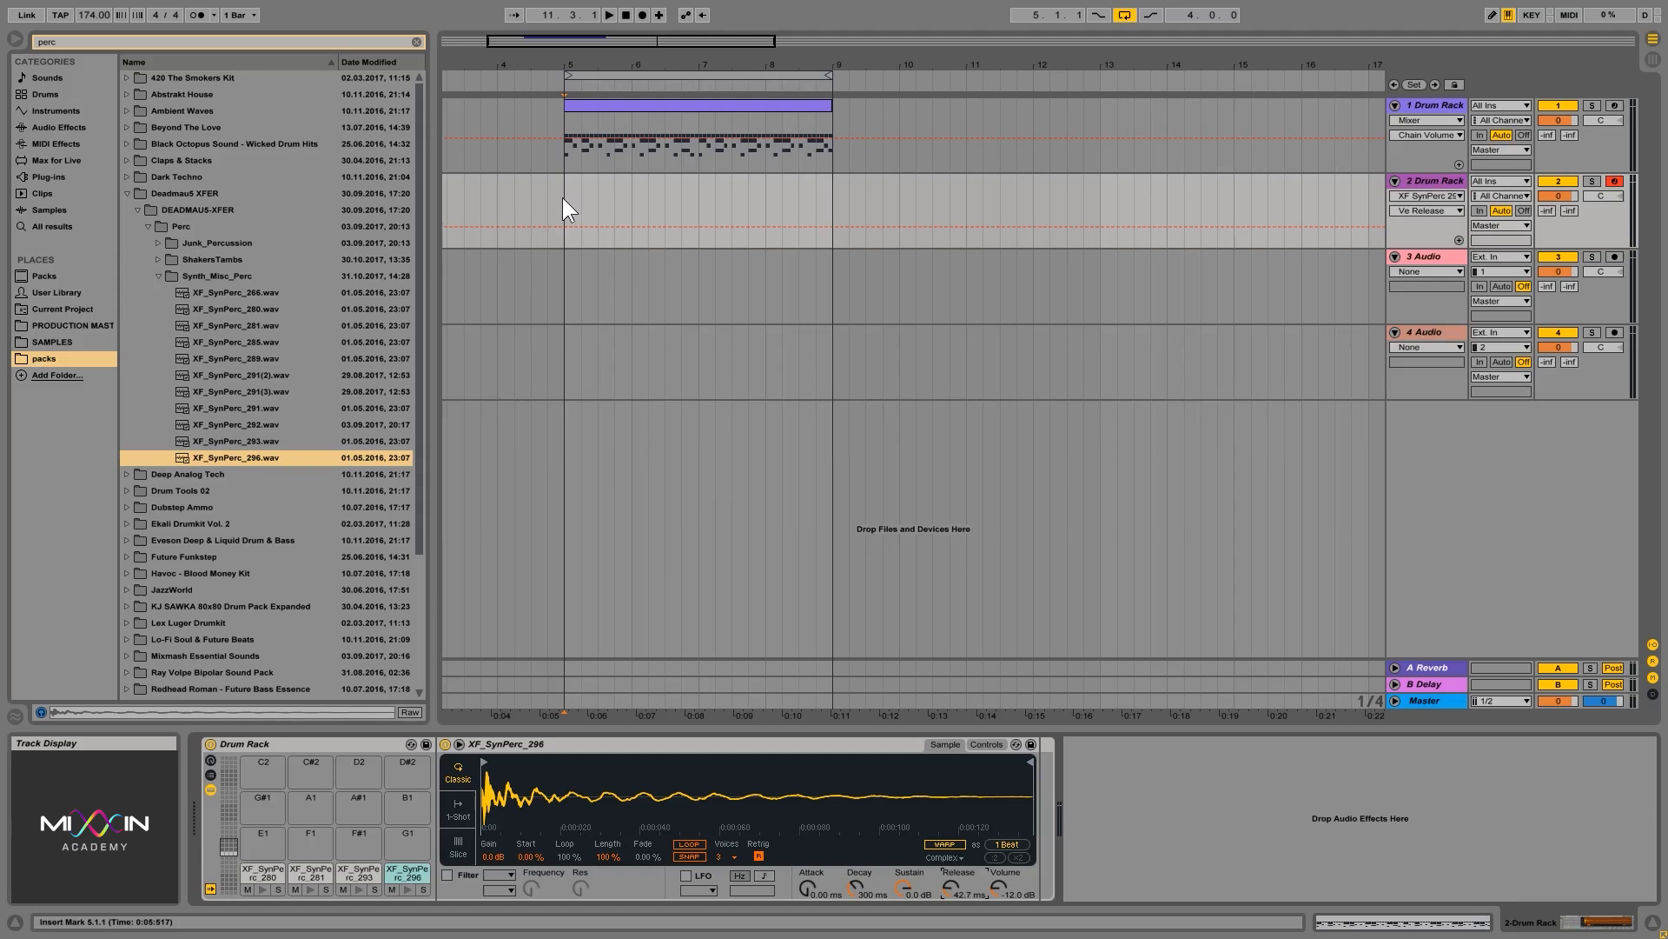
# Insert a one-bar MIDI clip at bar 5 on the second Drum Rack track and extend its loop to bar 9
pyautogui.moveTo(561, 196); pyautogui.dragTo(853, 216)
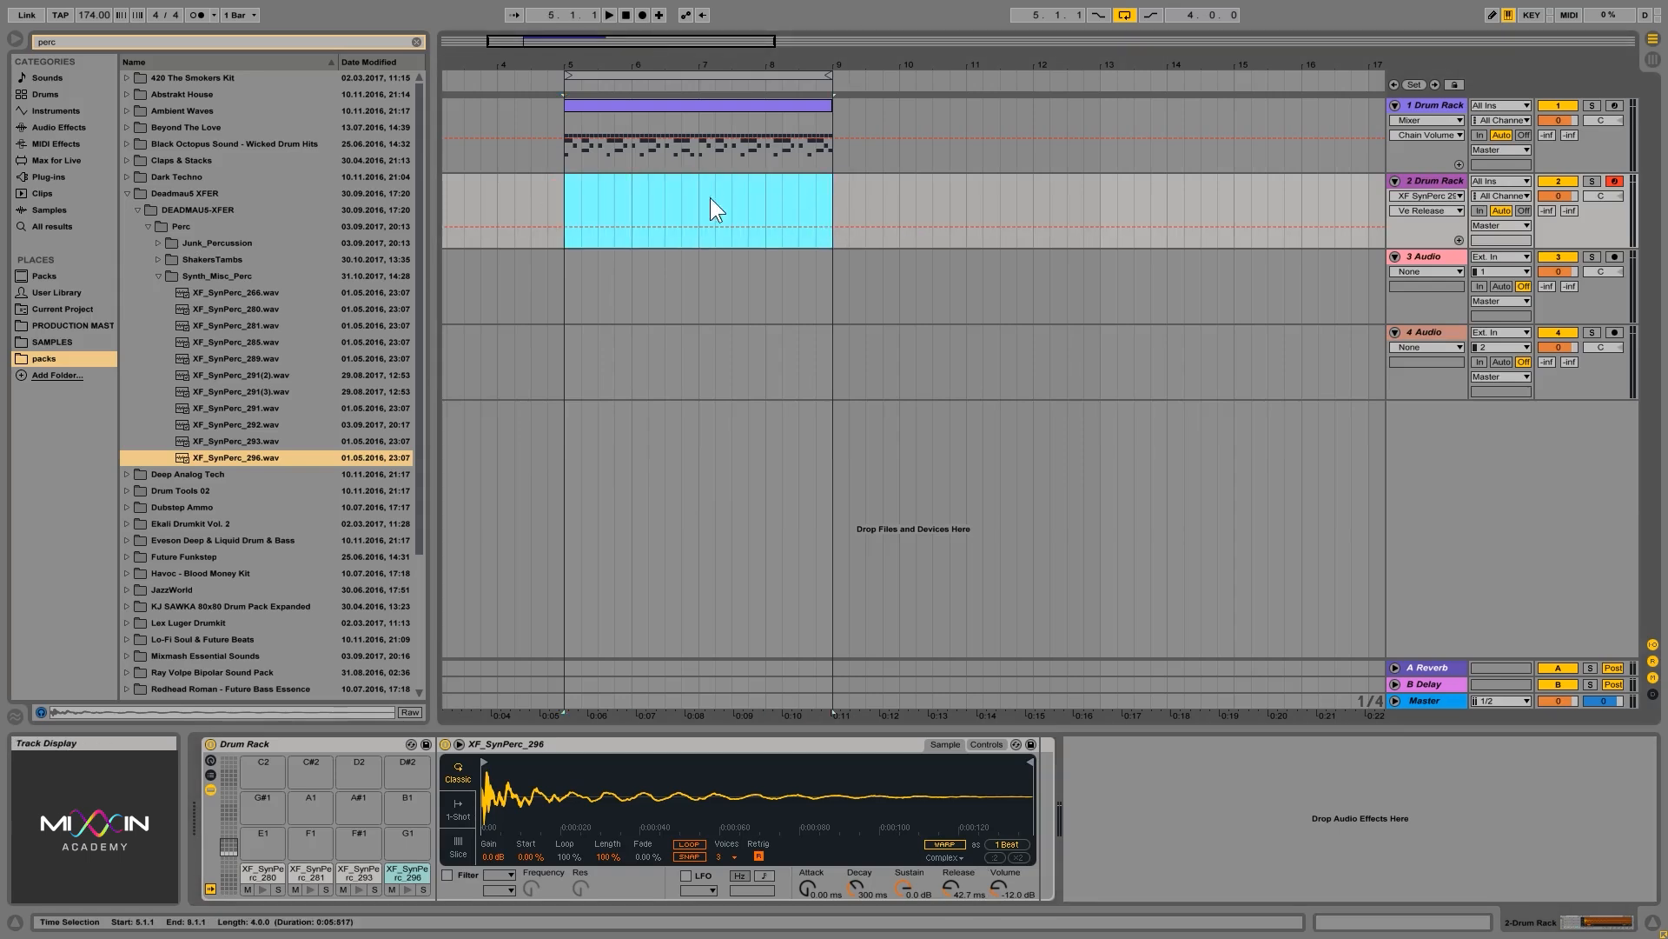
pyautogui.click(565, 195)
pyautogui.moveTo(567, 194); pyautogui.dragTo(627, 214)
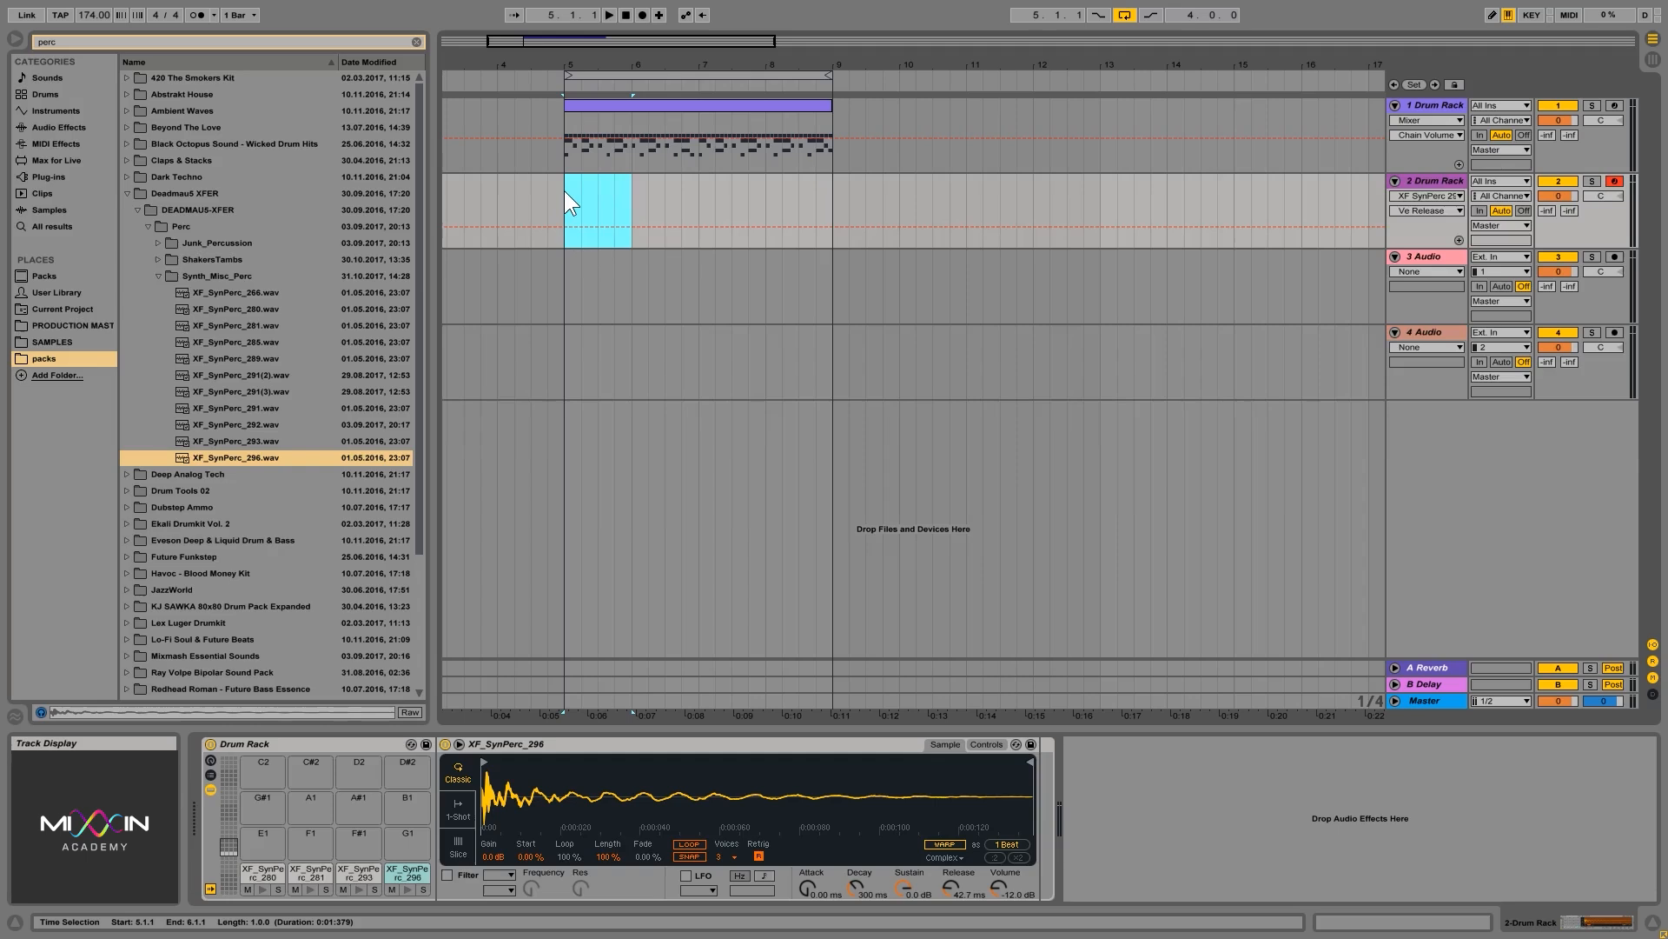
pyautogui.moveTo(565, 195); pyautogui.dragTo(622, 201)
pyautogui.rightClick(603, 180)
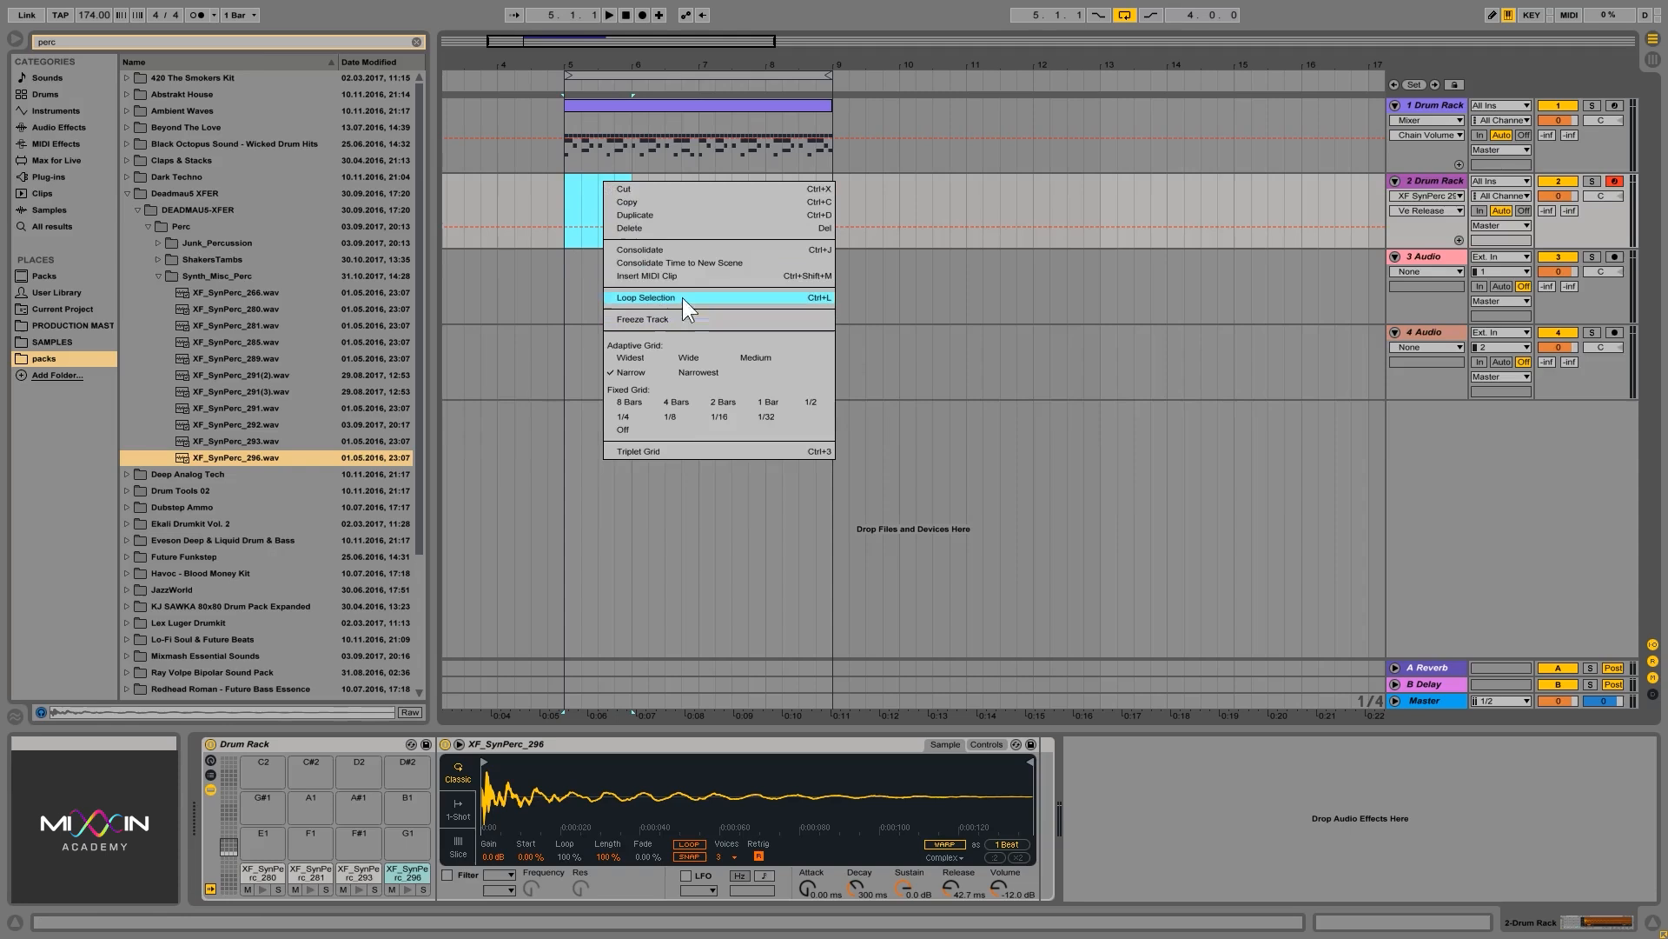
pyautogui.click(683, 275)
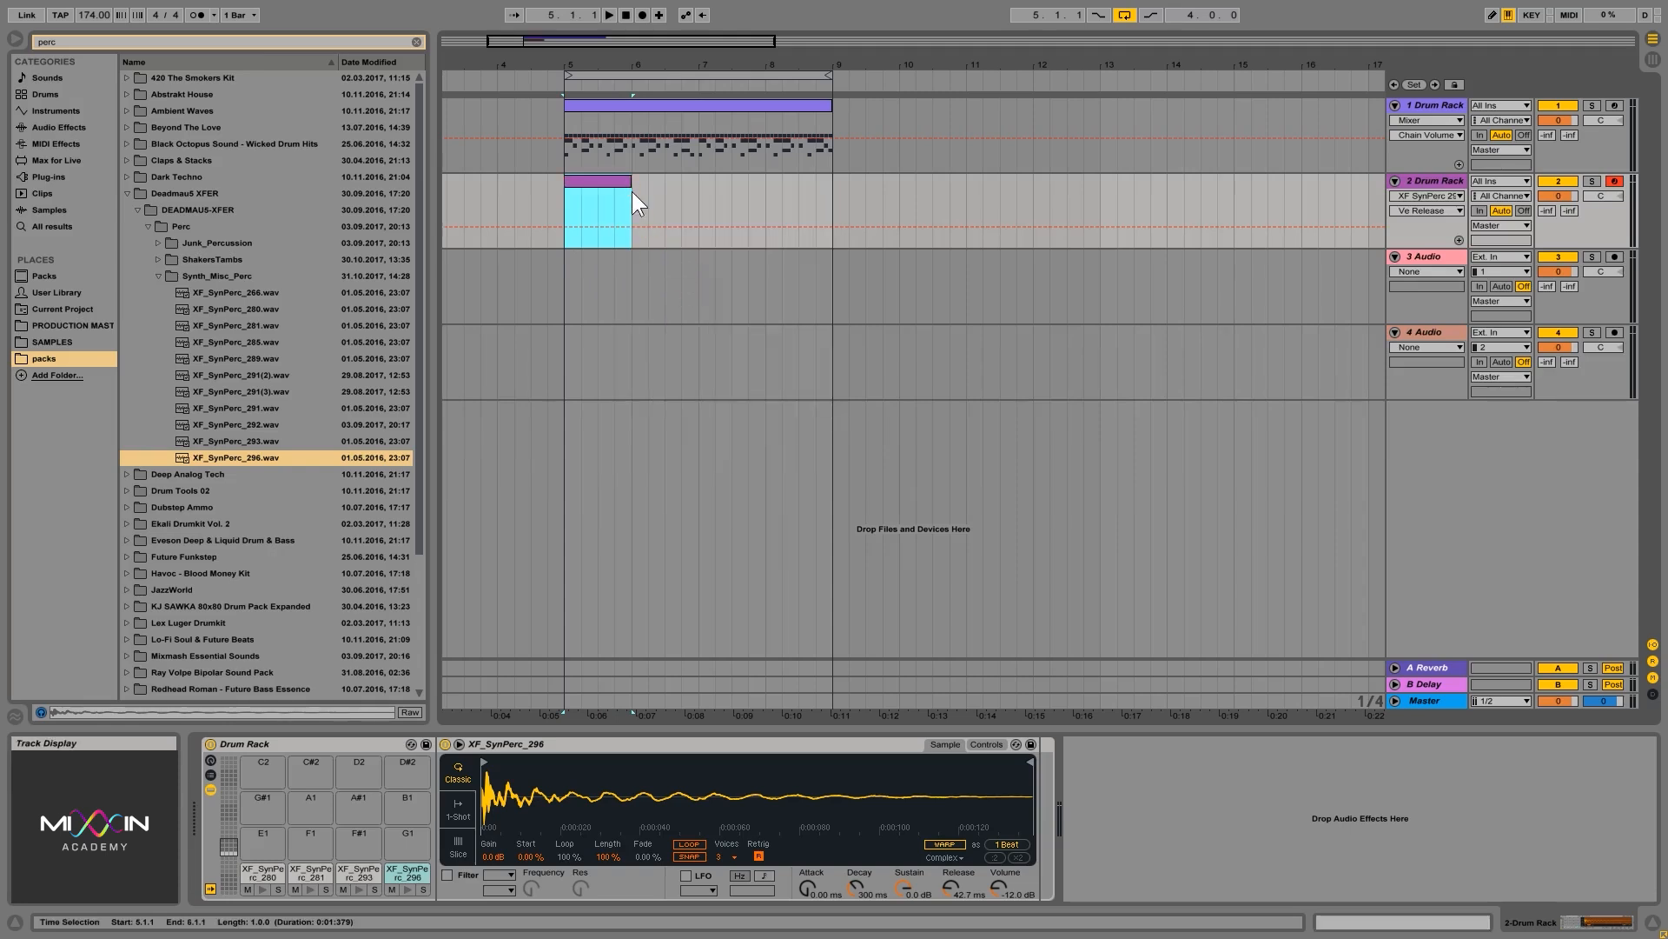
pyautogui.moveTo(633, 191); pyautogui.dragTo(832, 187)
# In the new clip, use a 1/16 grid and add XF_SynPerc_280 at 1.1.2 and XF_SynPerc_293 at 1.1.4
pyautogui.click(780, 180)
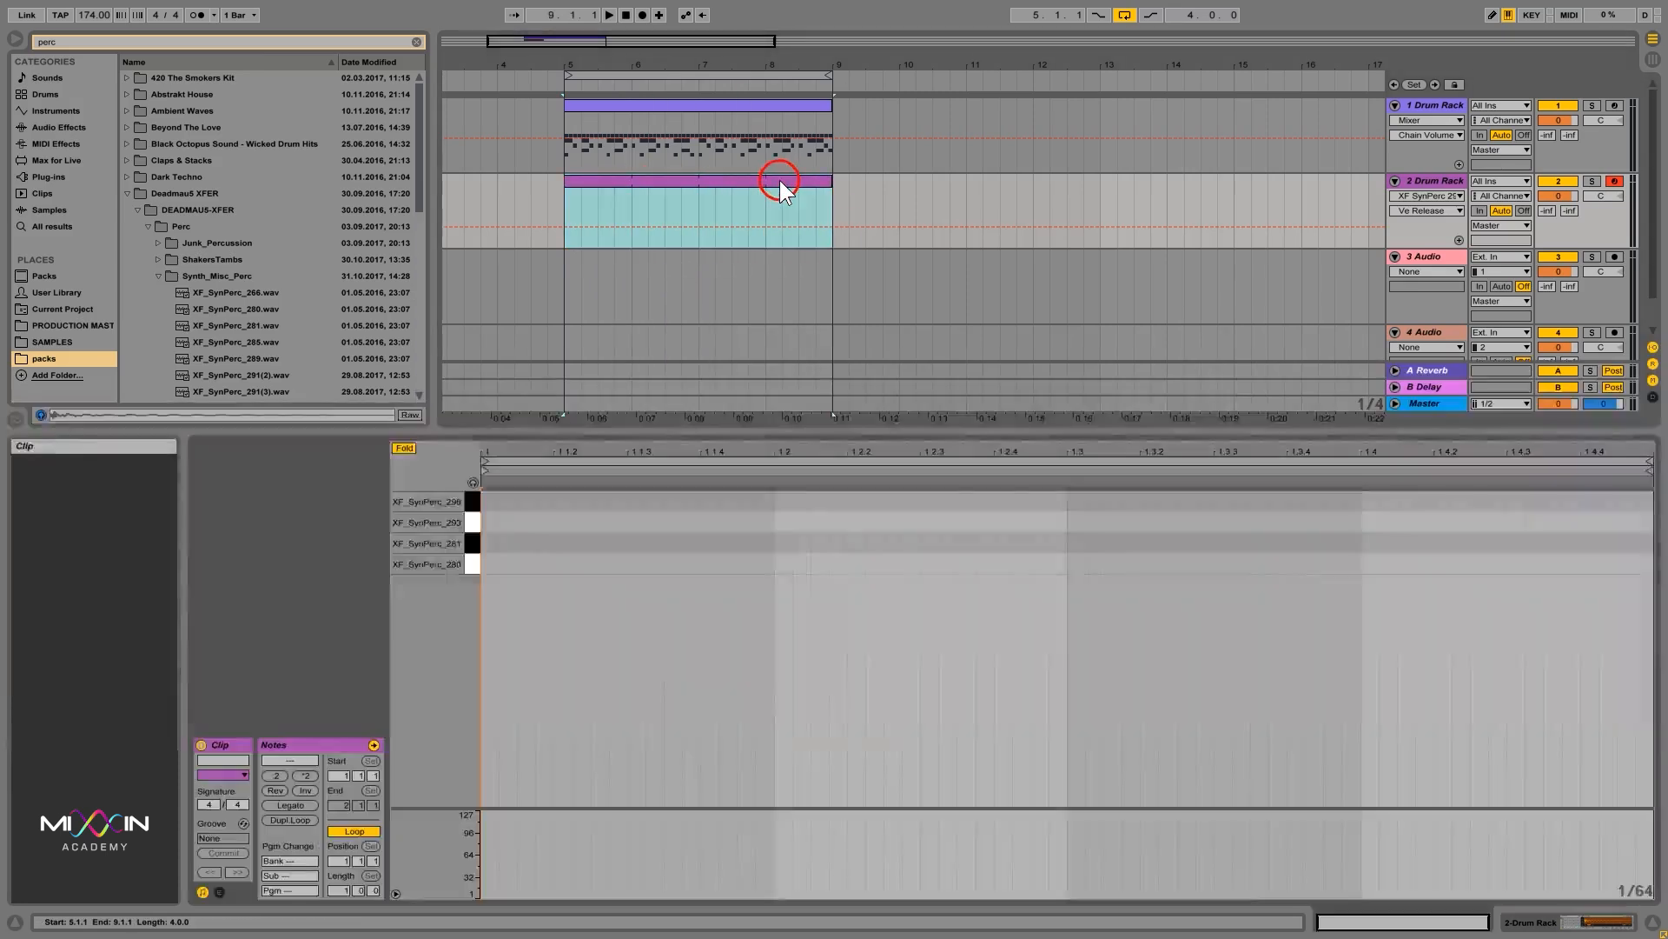
pyautogui.click(718, 640)
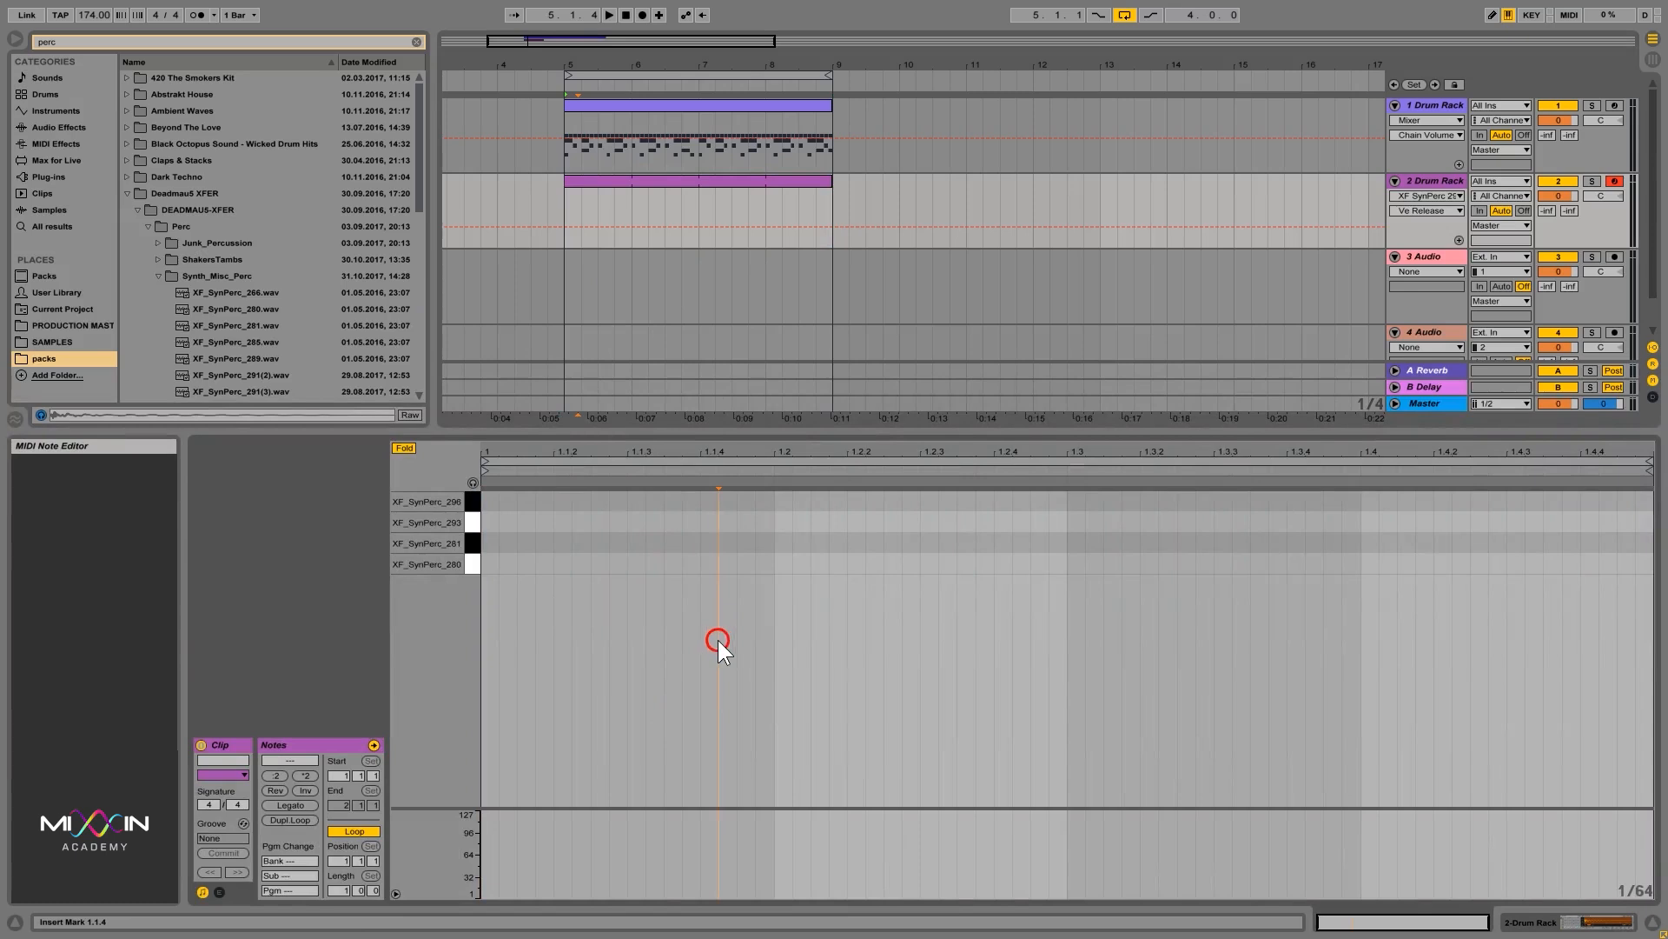
pyautogui.hotkey('ctrl', '2')
pyautogui.hotkey('ctrl', '2')
pyautogui.doubleClick(599, 565)
pyautogui.doubleClick(737, 522)
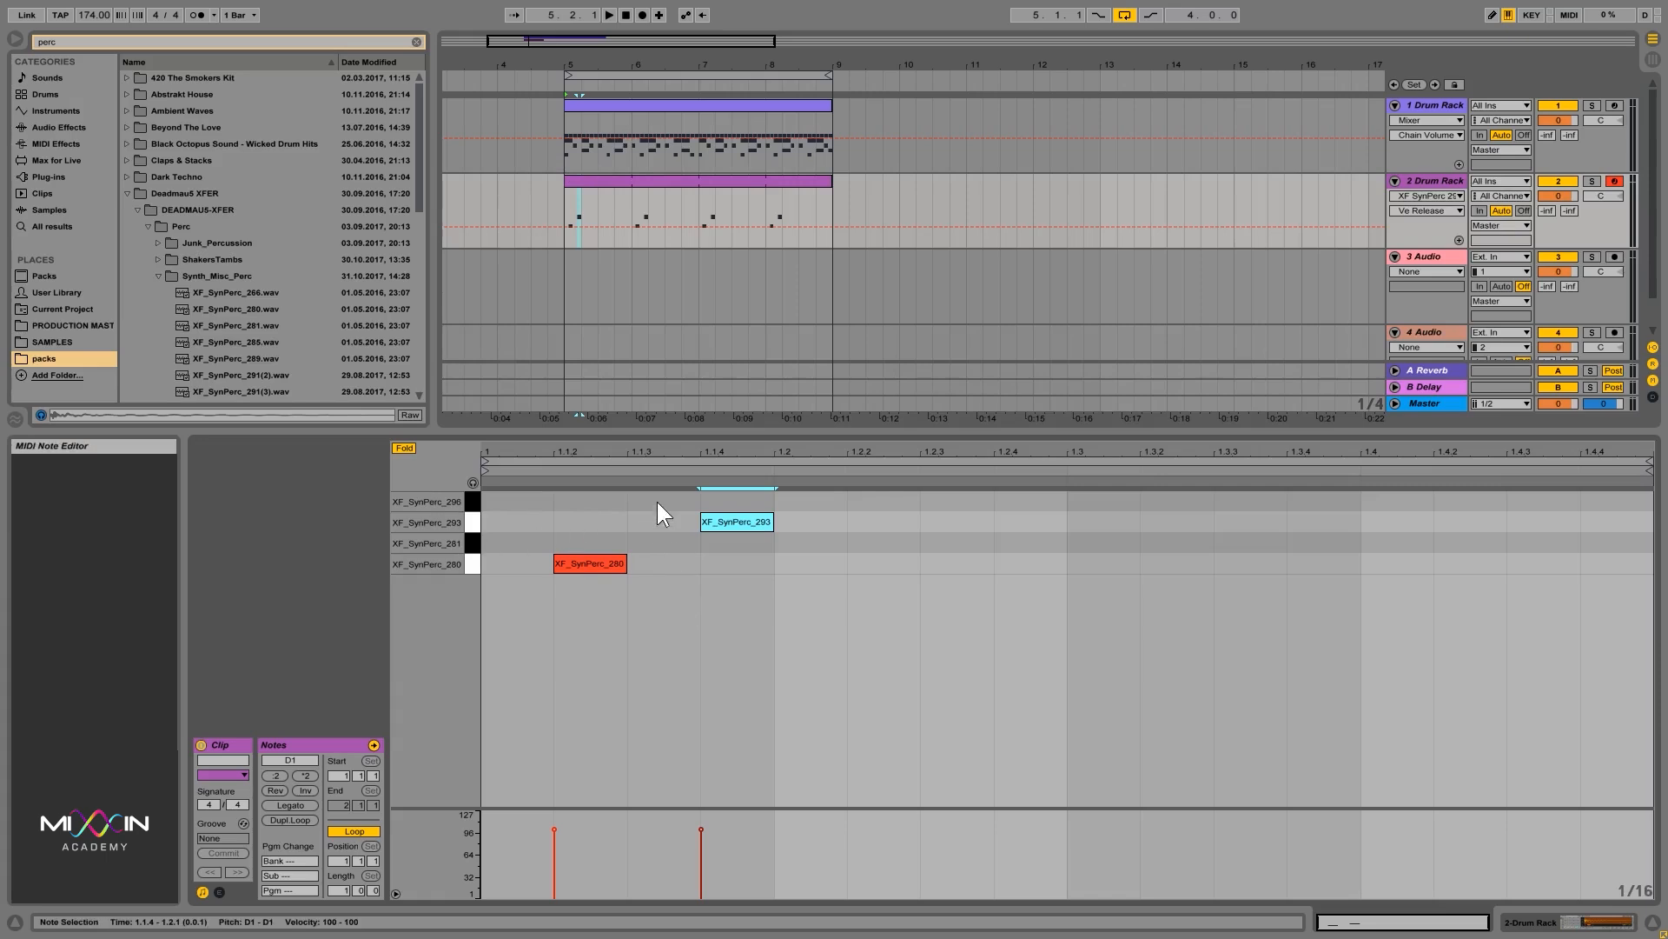
# Check the main drum clip's notes, add XF_SynPerc_296 at 1.1.3 in the percussion clip and play the loop
pyautogui.click(676, 105)
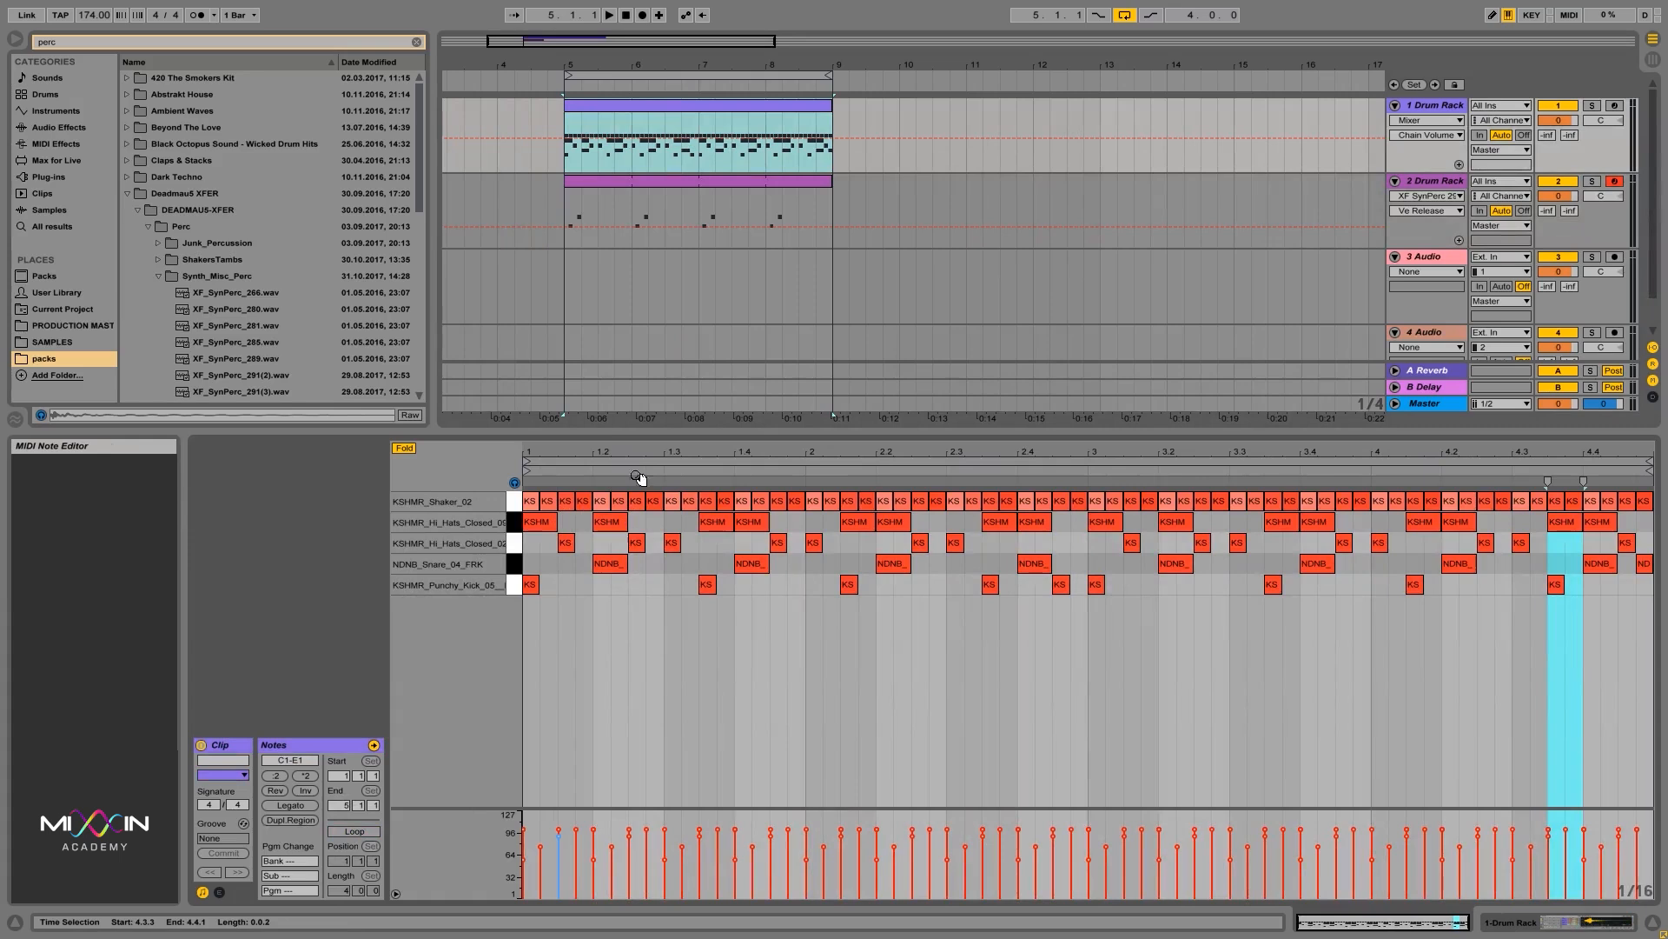
pyautogui.click(672, 178)
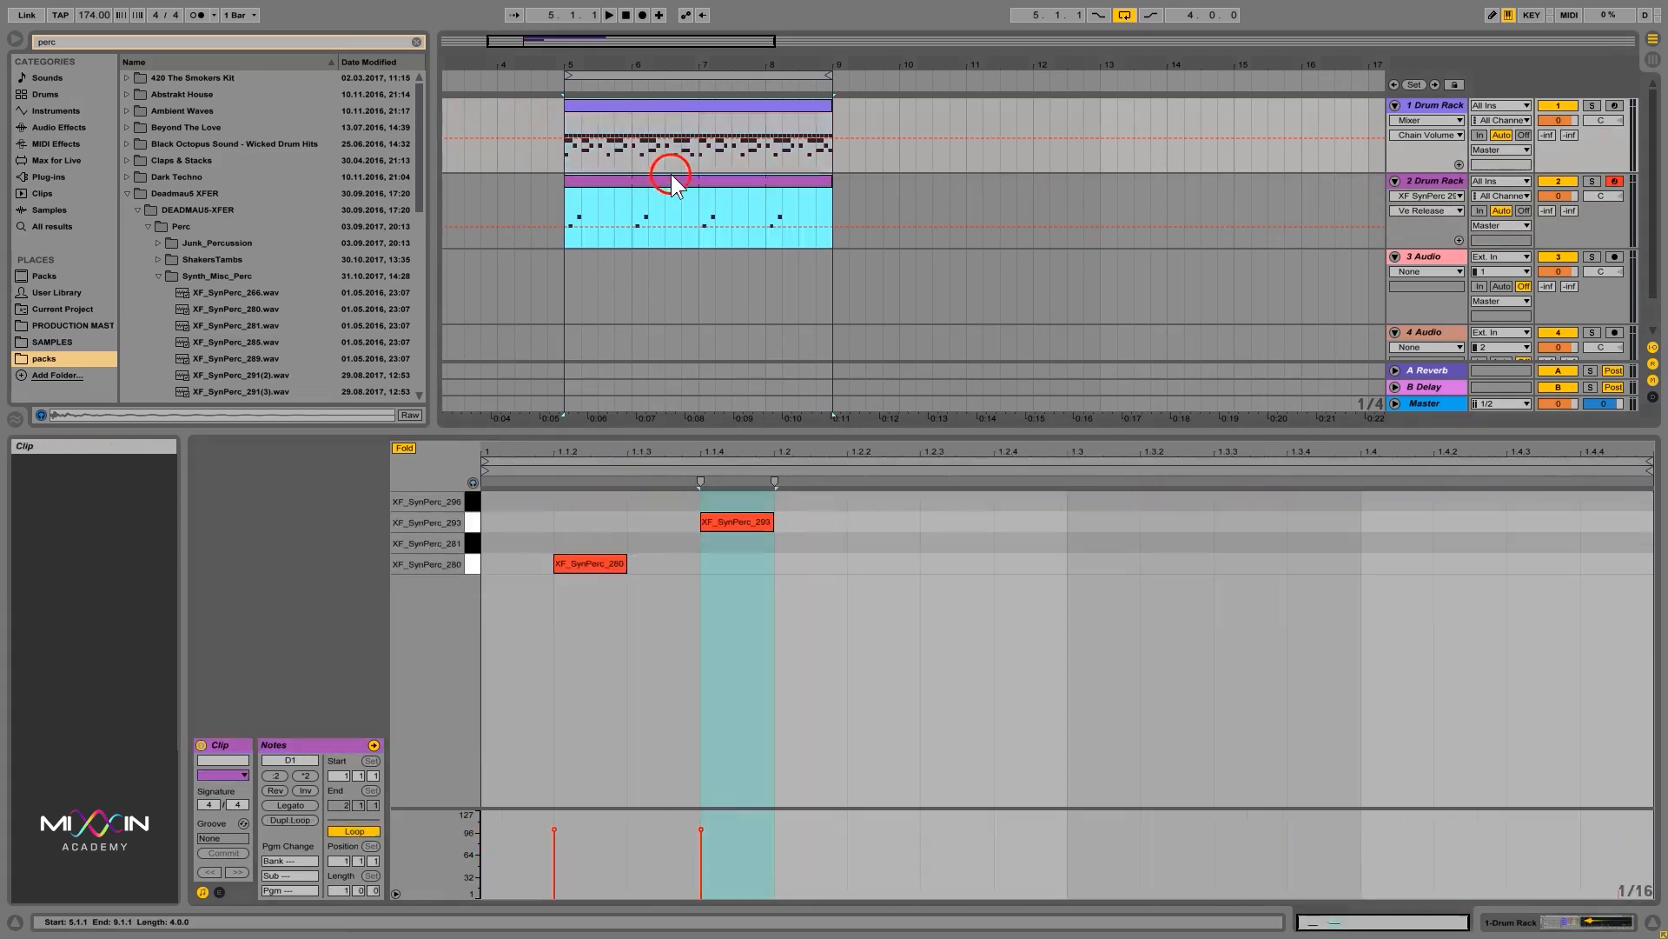
pyautogui.doubleClick(655, 502)
pyautogui.press('space')
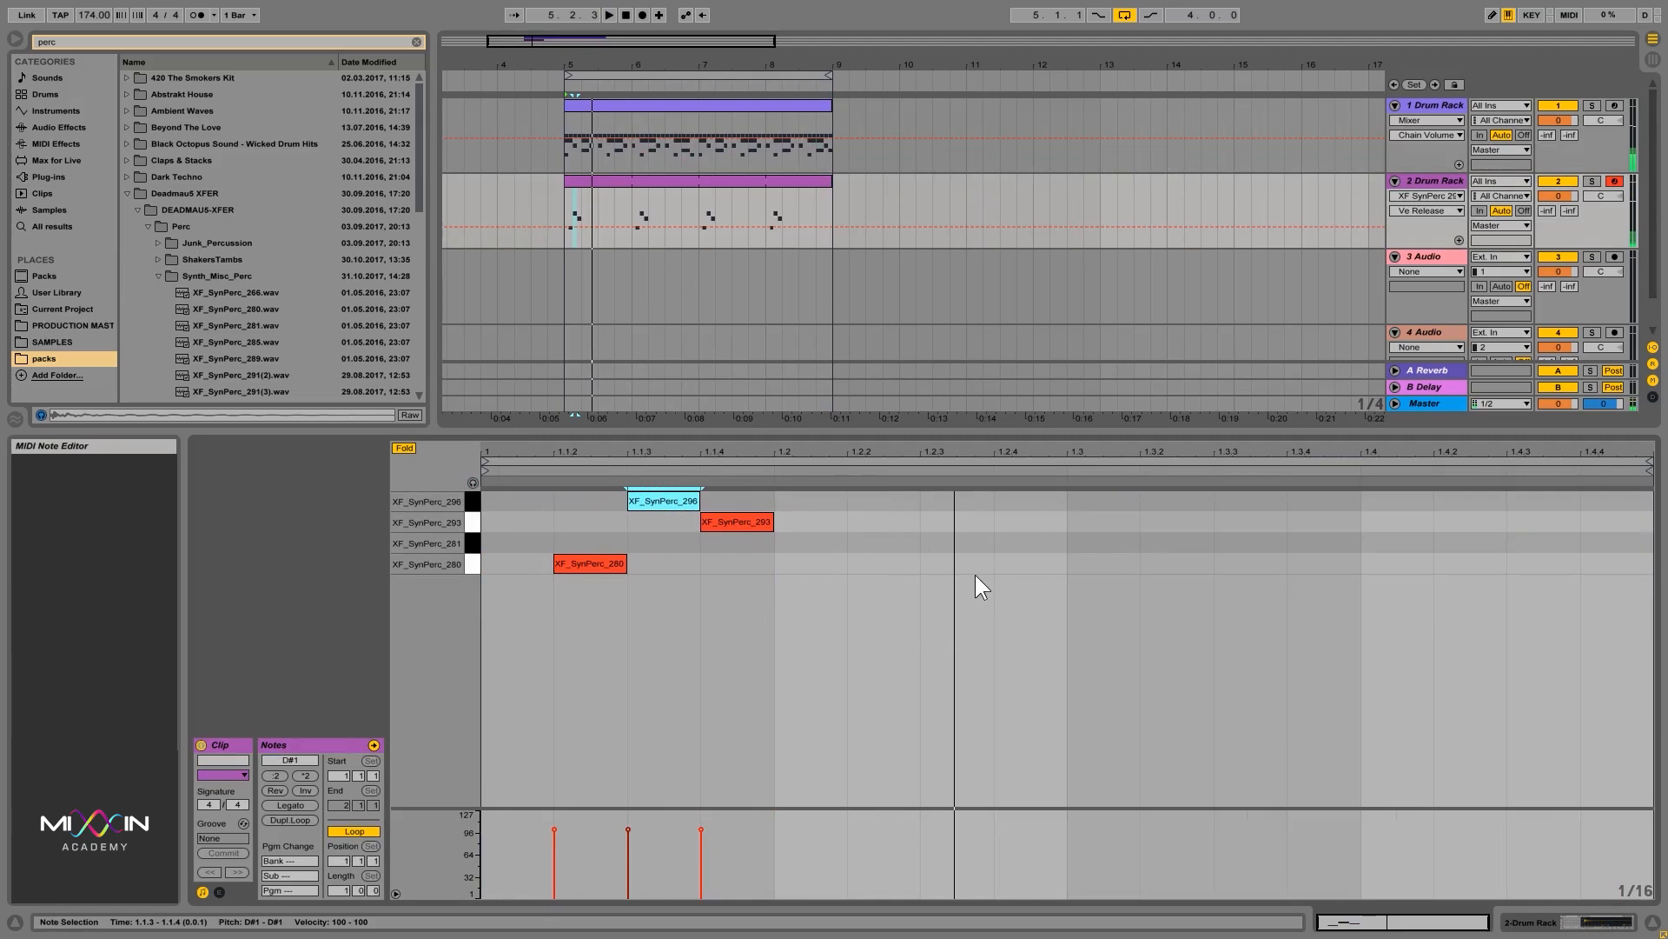
# Add percussion notes for XF_SynPerc_280 at 1.2.4, XF_SynPerc_281 at 1.3.2 and XF_SynPerc_296 at 1.3.4
pyautogui.doubleClick(1026, 550)
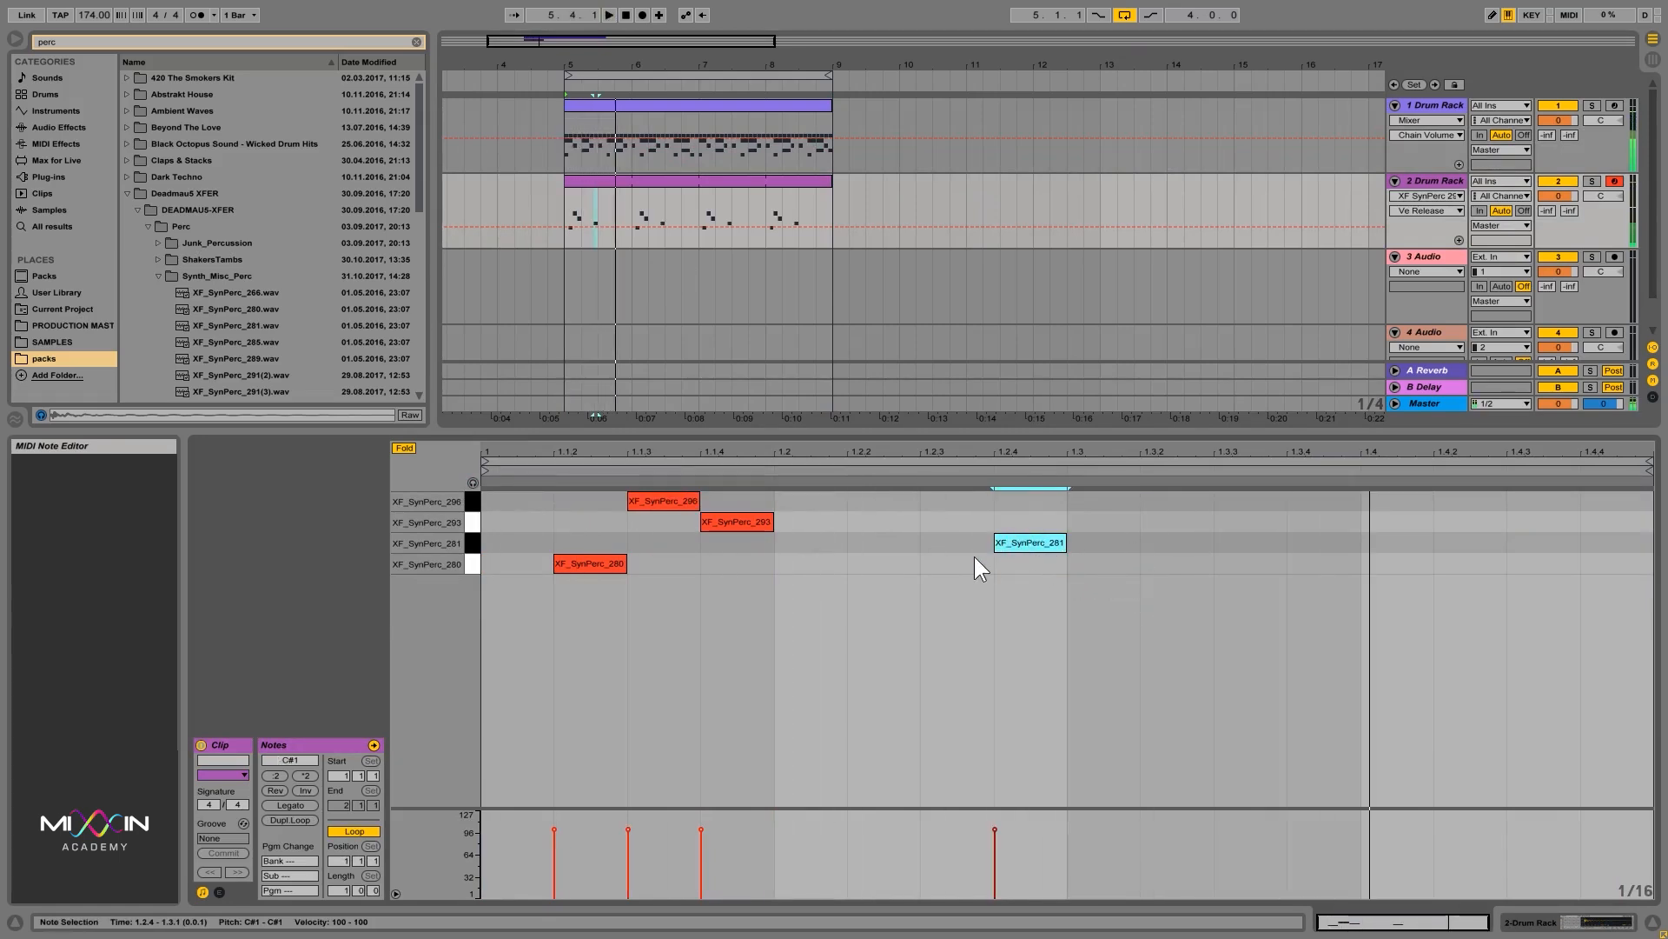
pyautogui.moveTo(1031, 548); pyautogui.dragTo(1031, 566)
pyautogui.click(1138, 602)
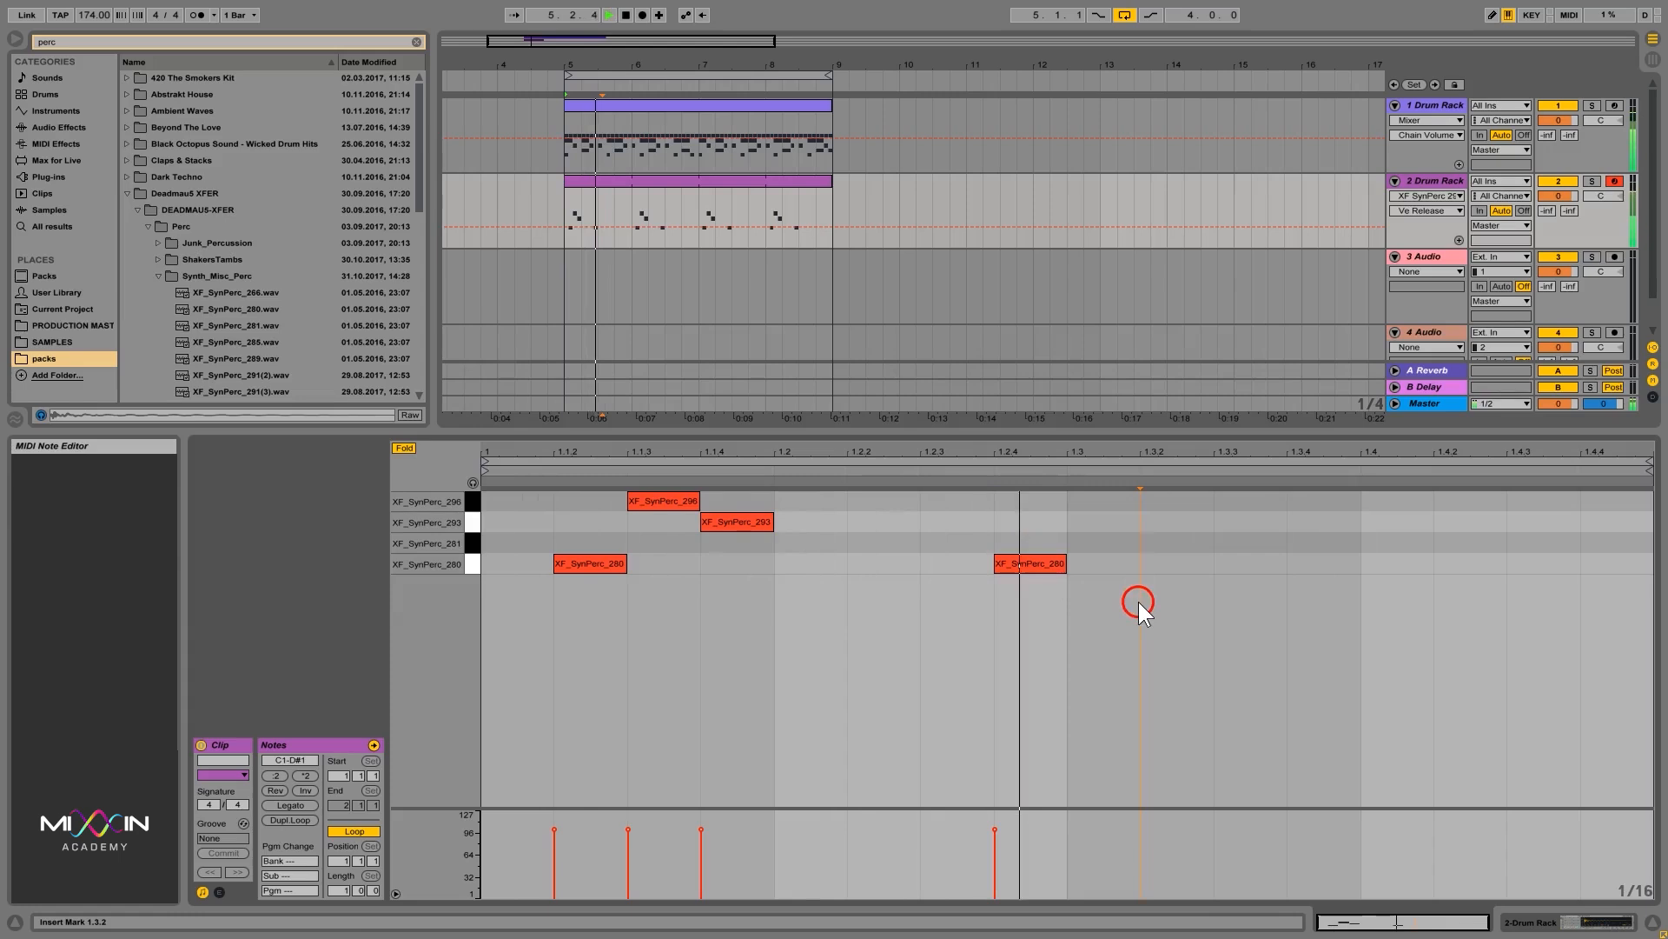
pyautogui.doubleClick(1154, 544)
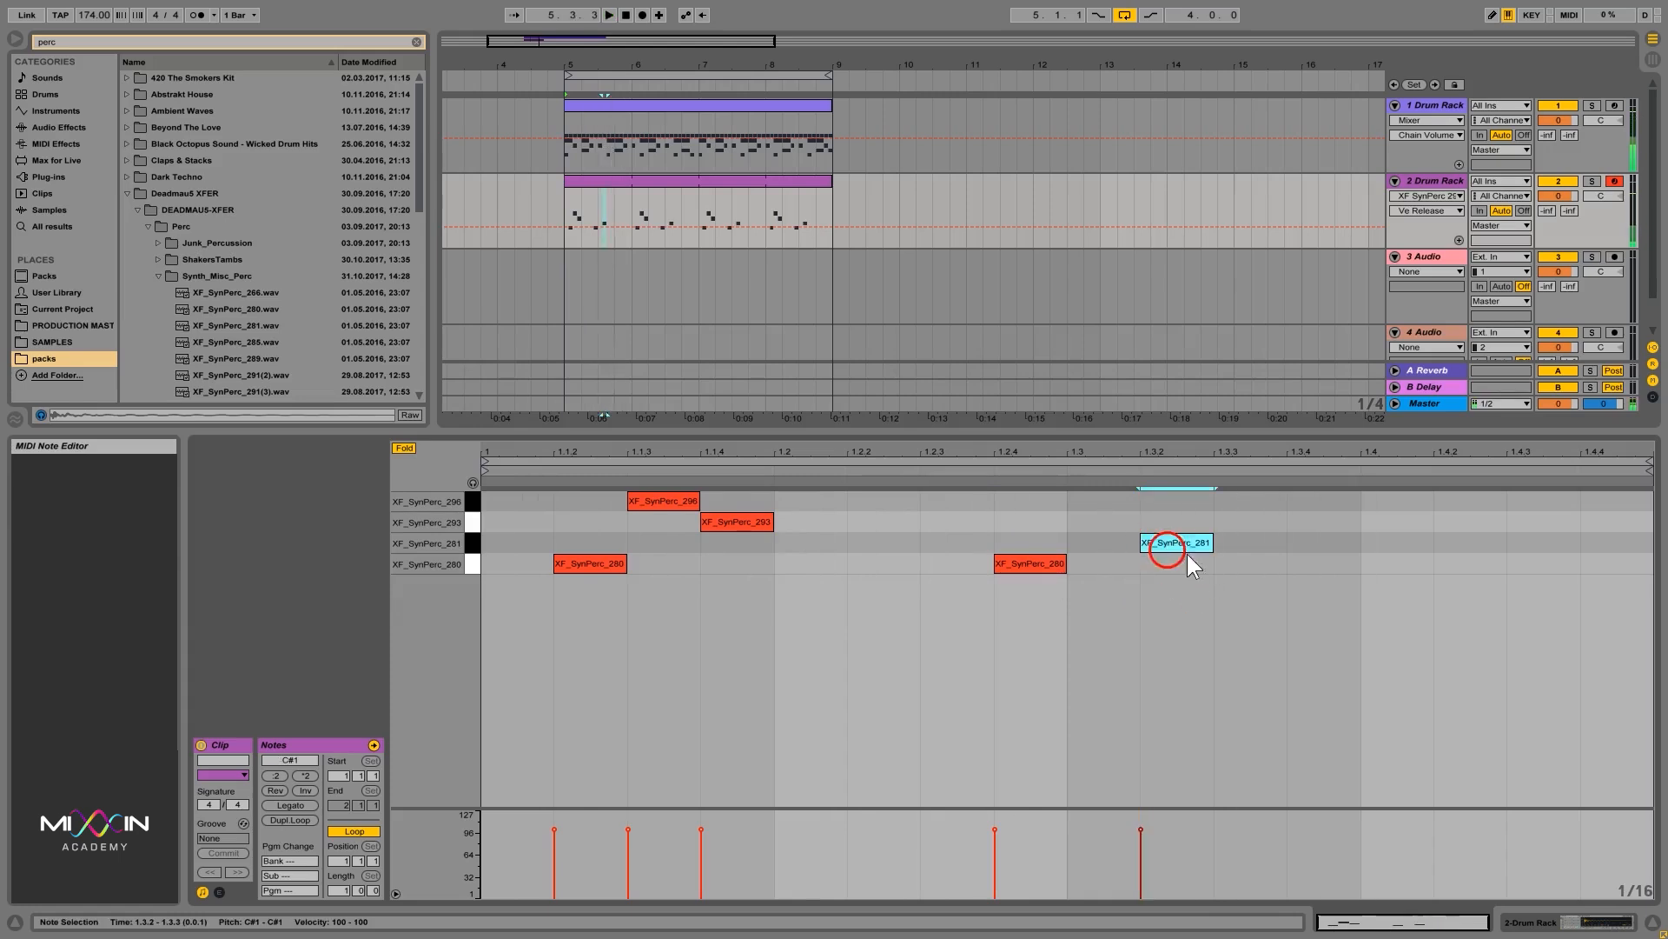
pyautogui.click(1243, 514)
pyautogui.doubleClick(1312, 502)
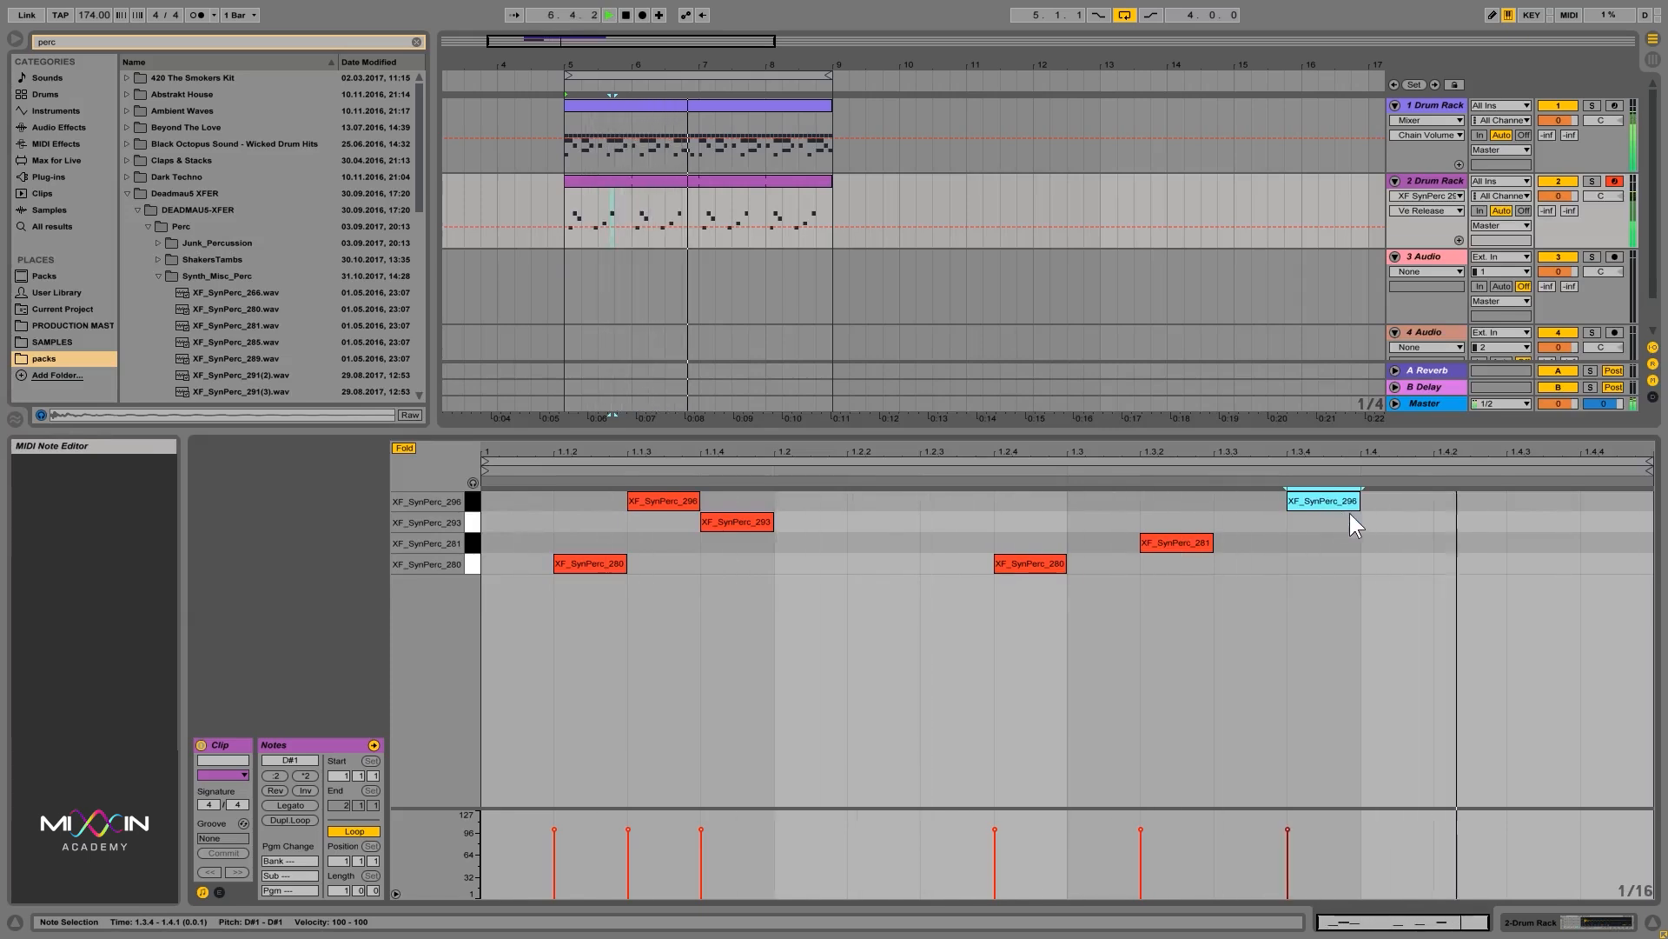
pyautogui.press('space')
# Add XF_SynPerc_281 at 1.4.3 and XF_SynPerc_280 at 1.4.4, and listen to the loop
pyautogui.doubleClick(1542, 545)
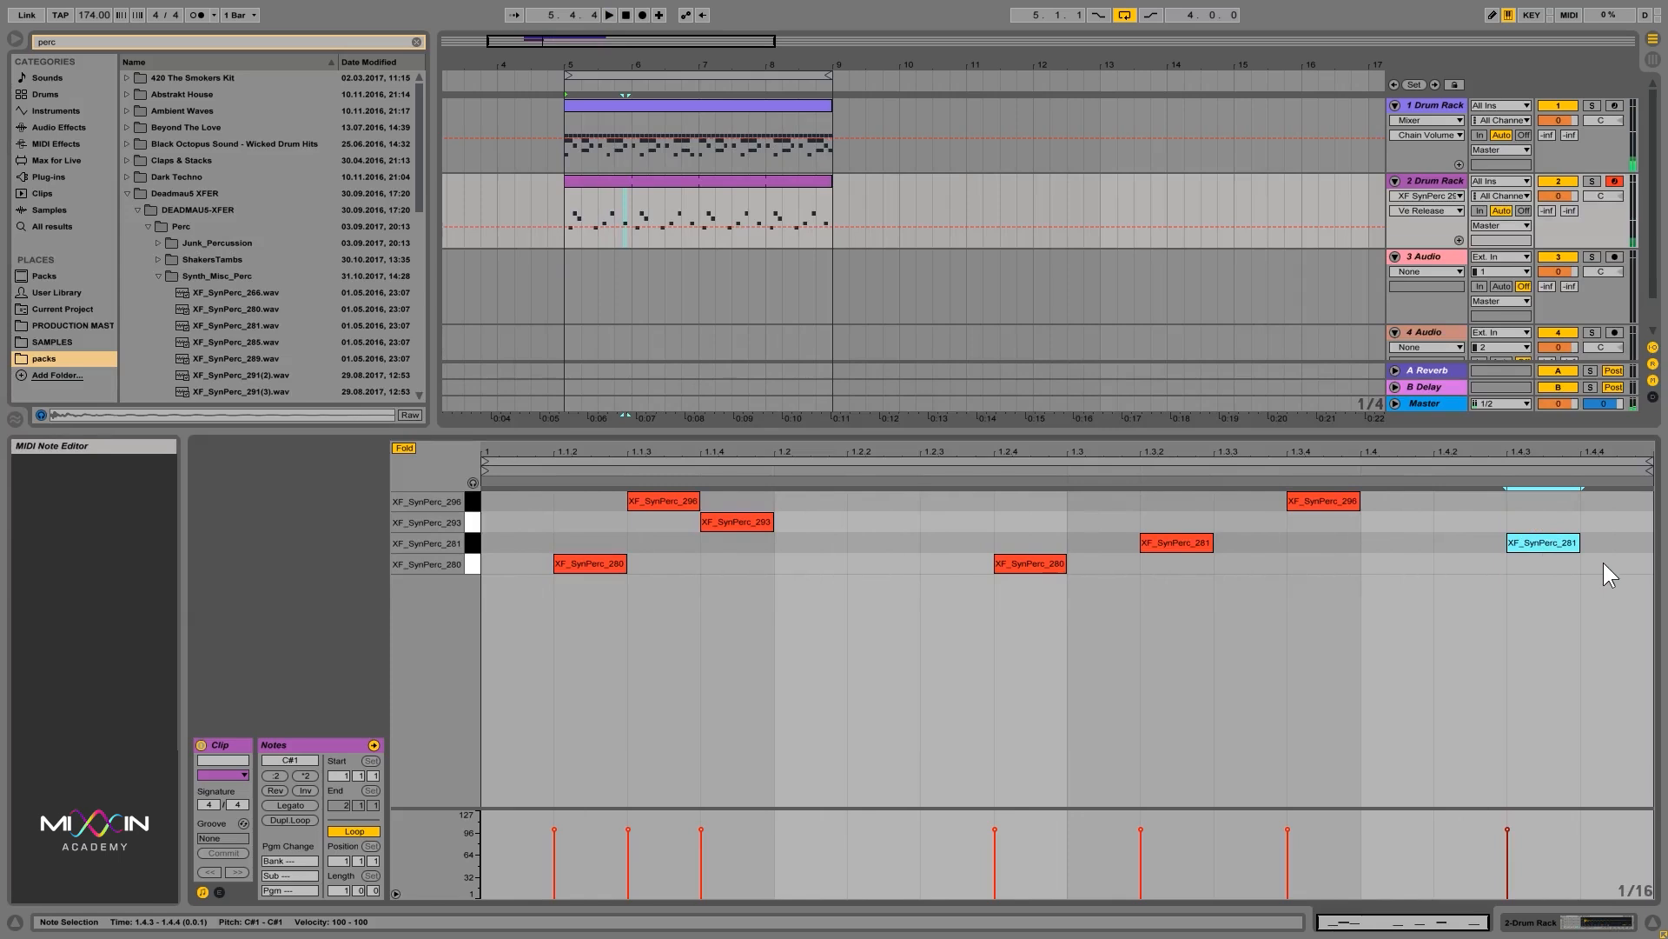
pyautogui.doubleClick(1603, 564)
pyautogui.press('space')
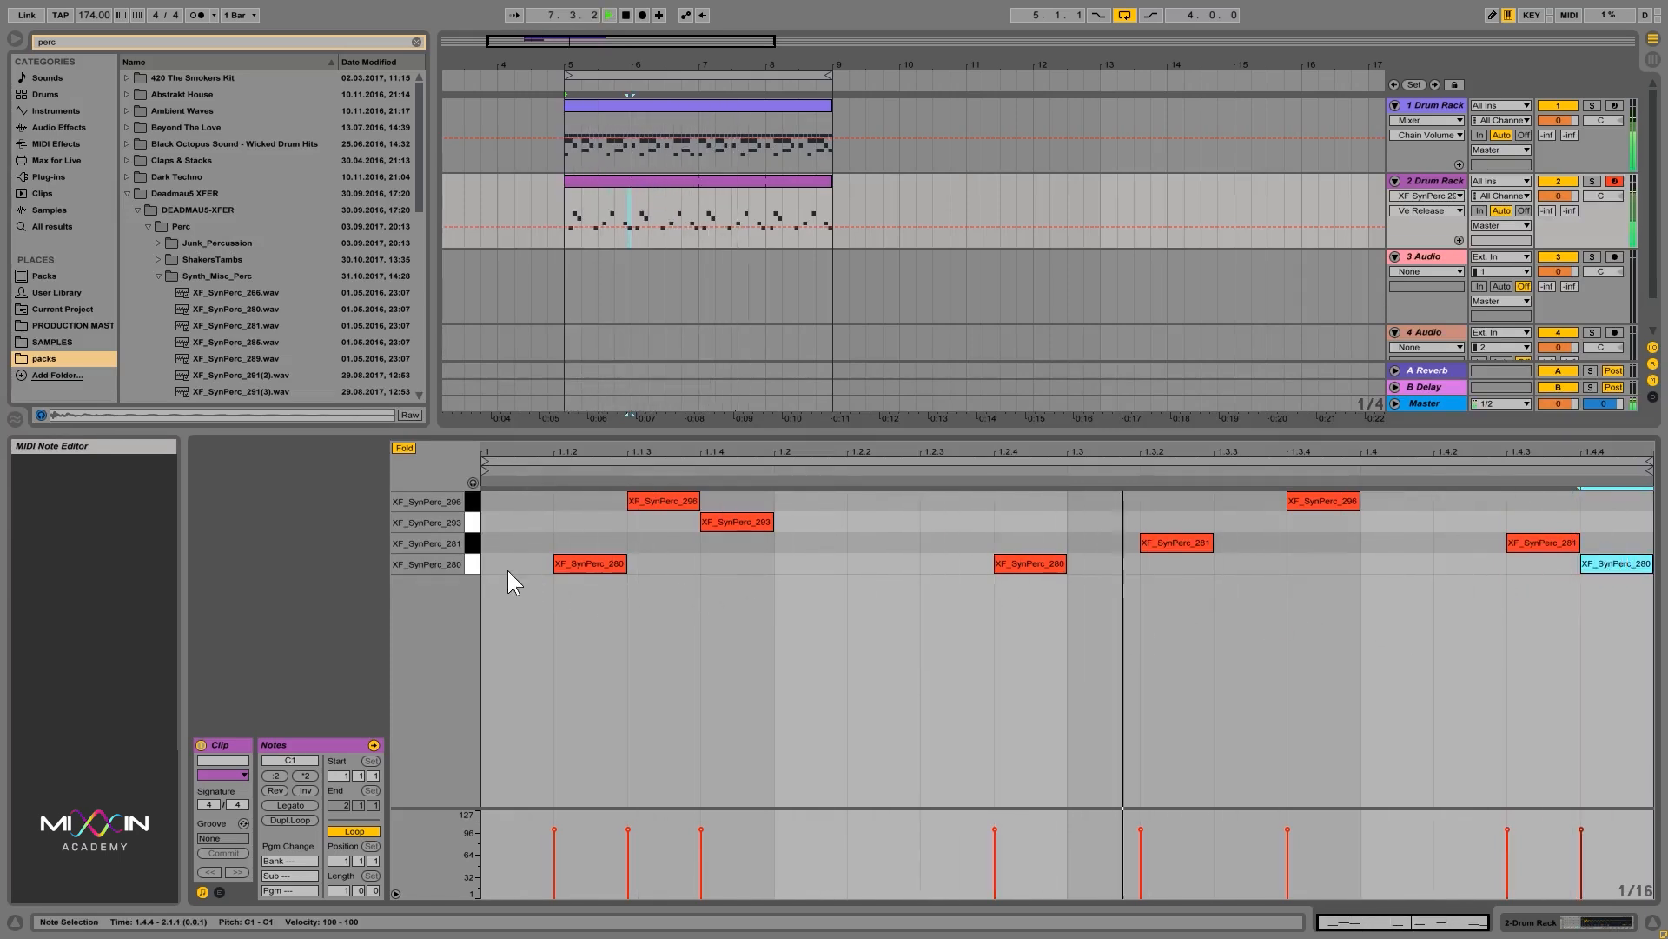
pyautogui.press('space')
# Turn on the MIDI editor preview and audition the XF_SynPerc_280 and XF_SynPerc_281 sounds
pyautogui.click(472, 564)
pyautogui.click(472, 543)
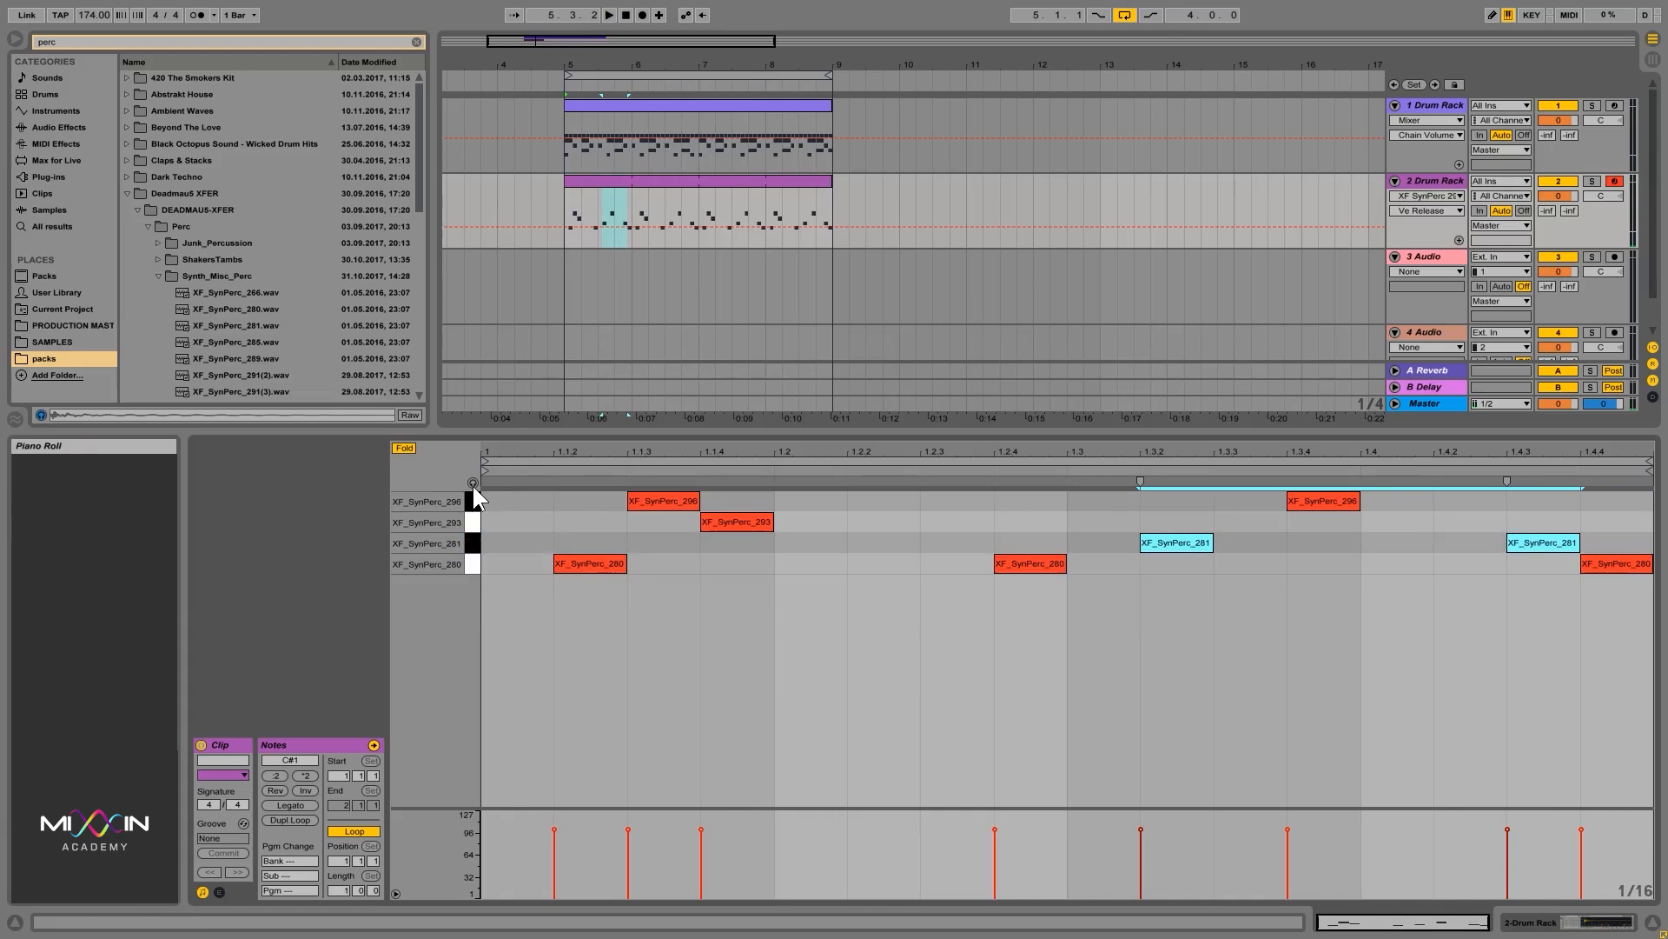
pyautogui.click(472, 563)
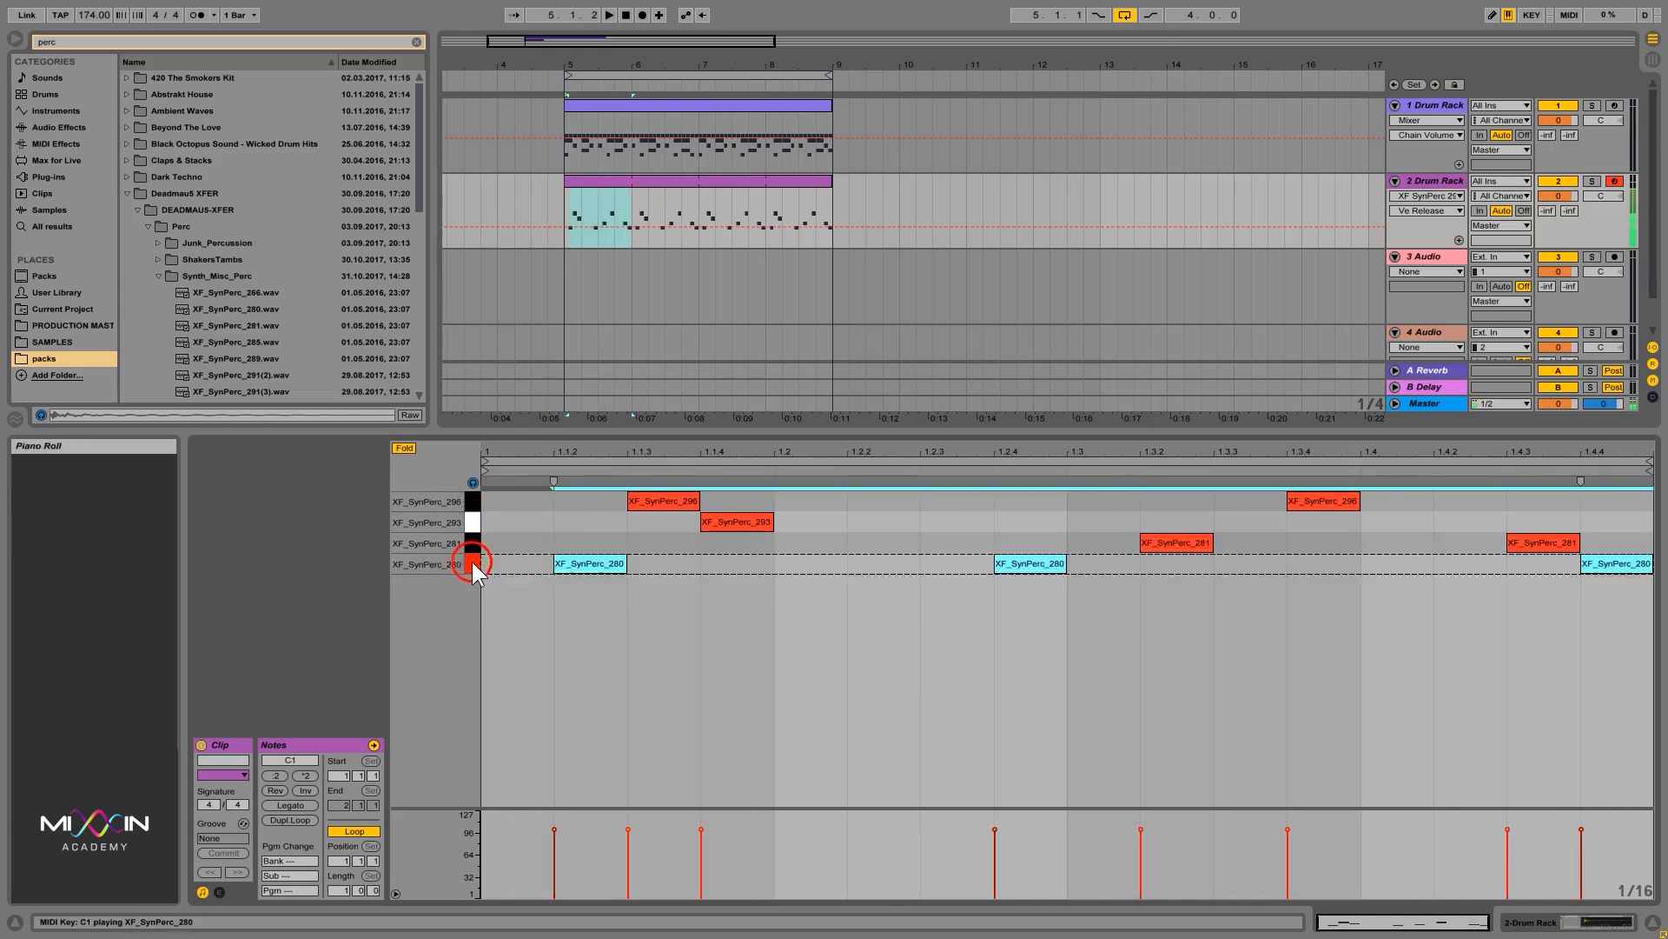
pyautogui.click(473, 483)
pyautogui.click(472, 482)
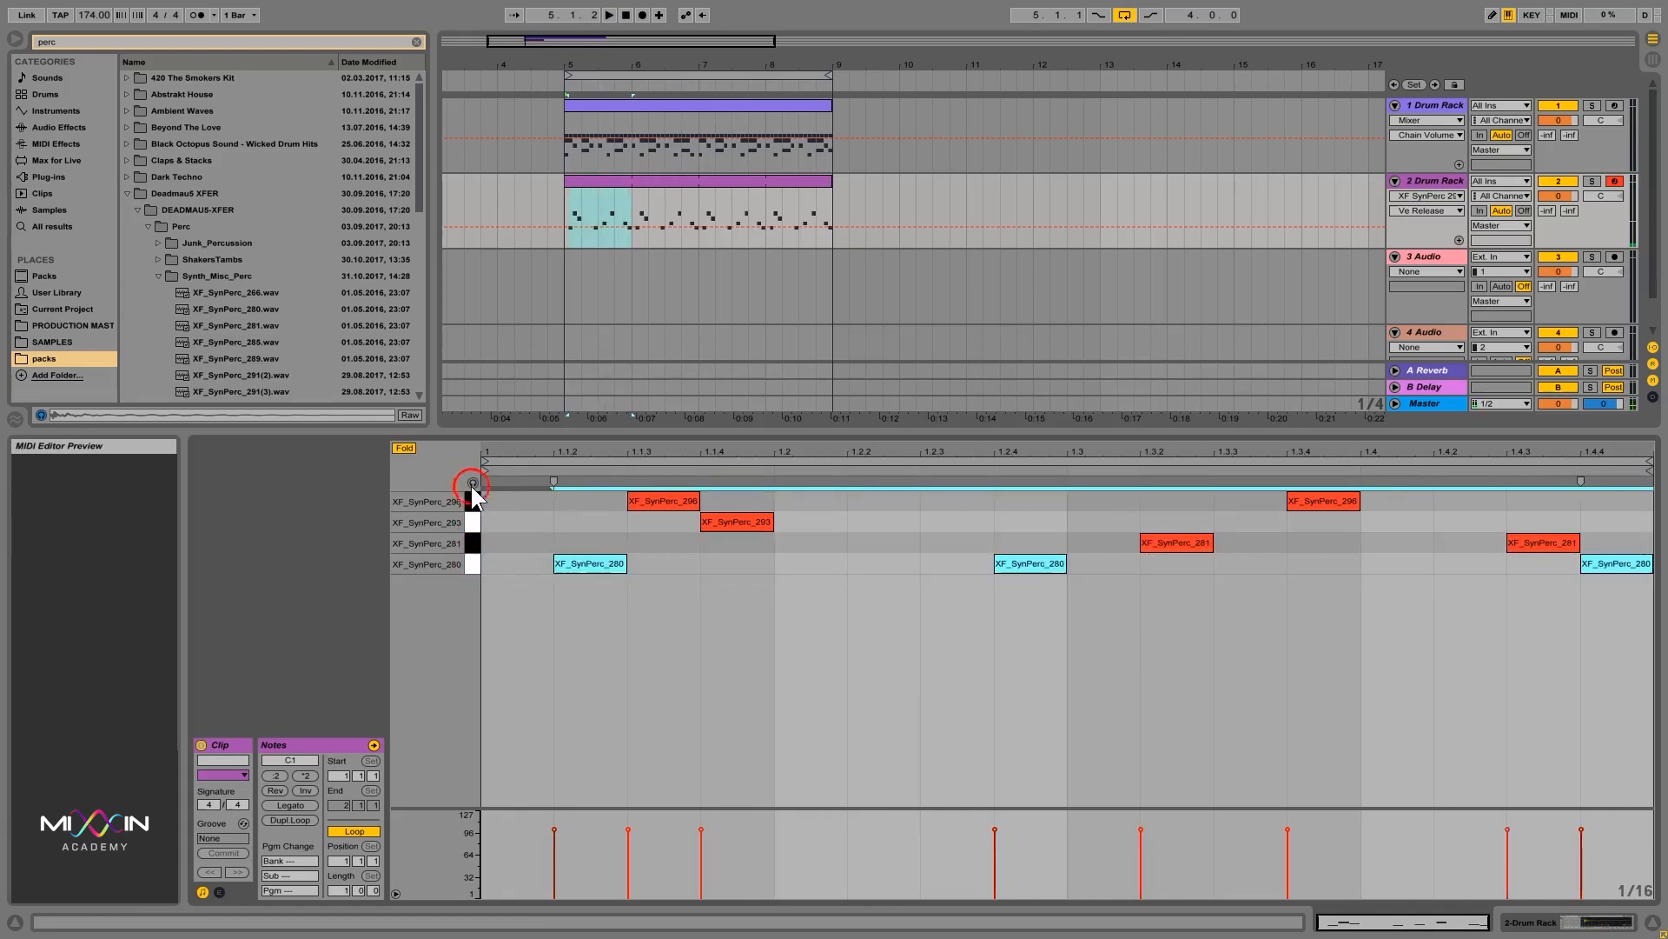
pyautogui.click(608, 563)
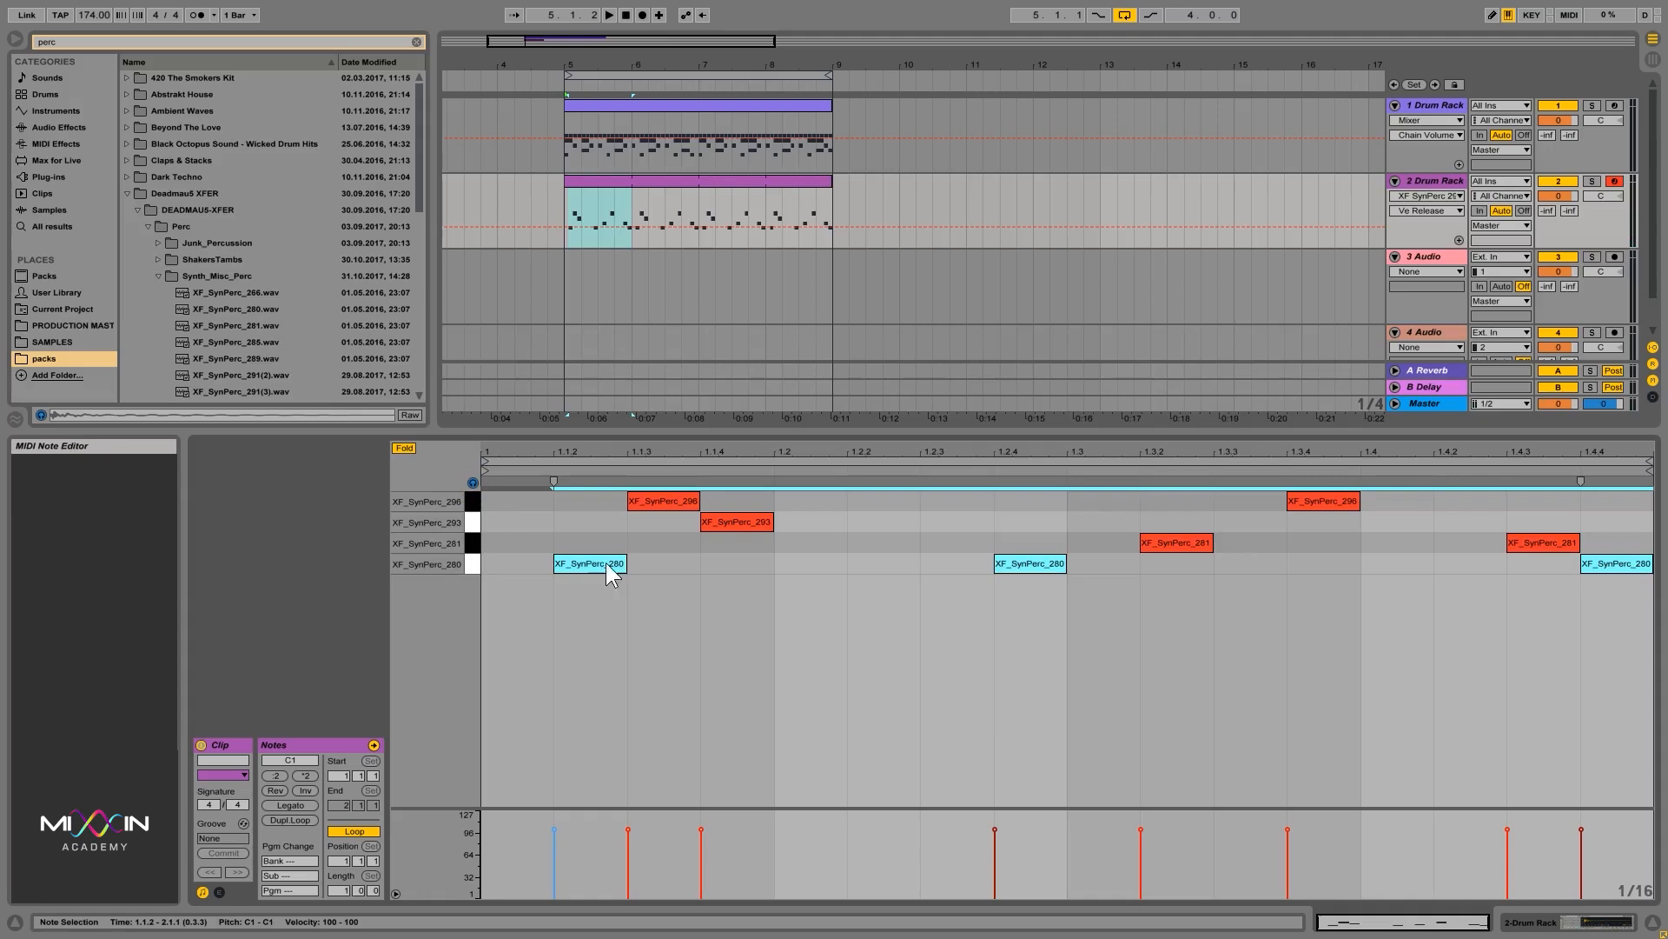
# Try an extra XF_SynPerc_280 note at 1.2.1 and at 1.2.2, removing each again
pyautogui.doubleClick(826, 563)
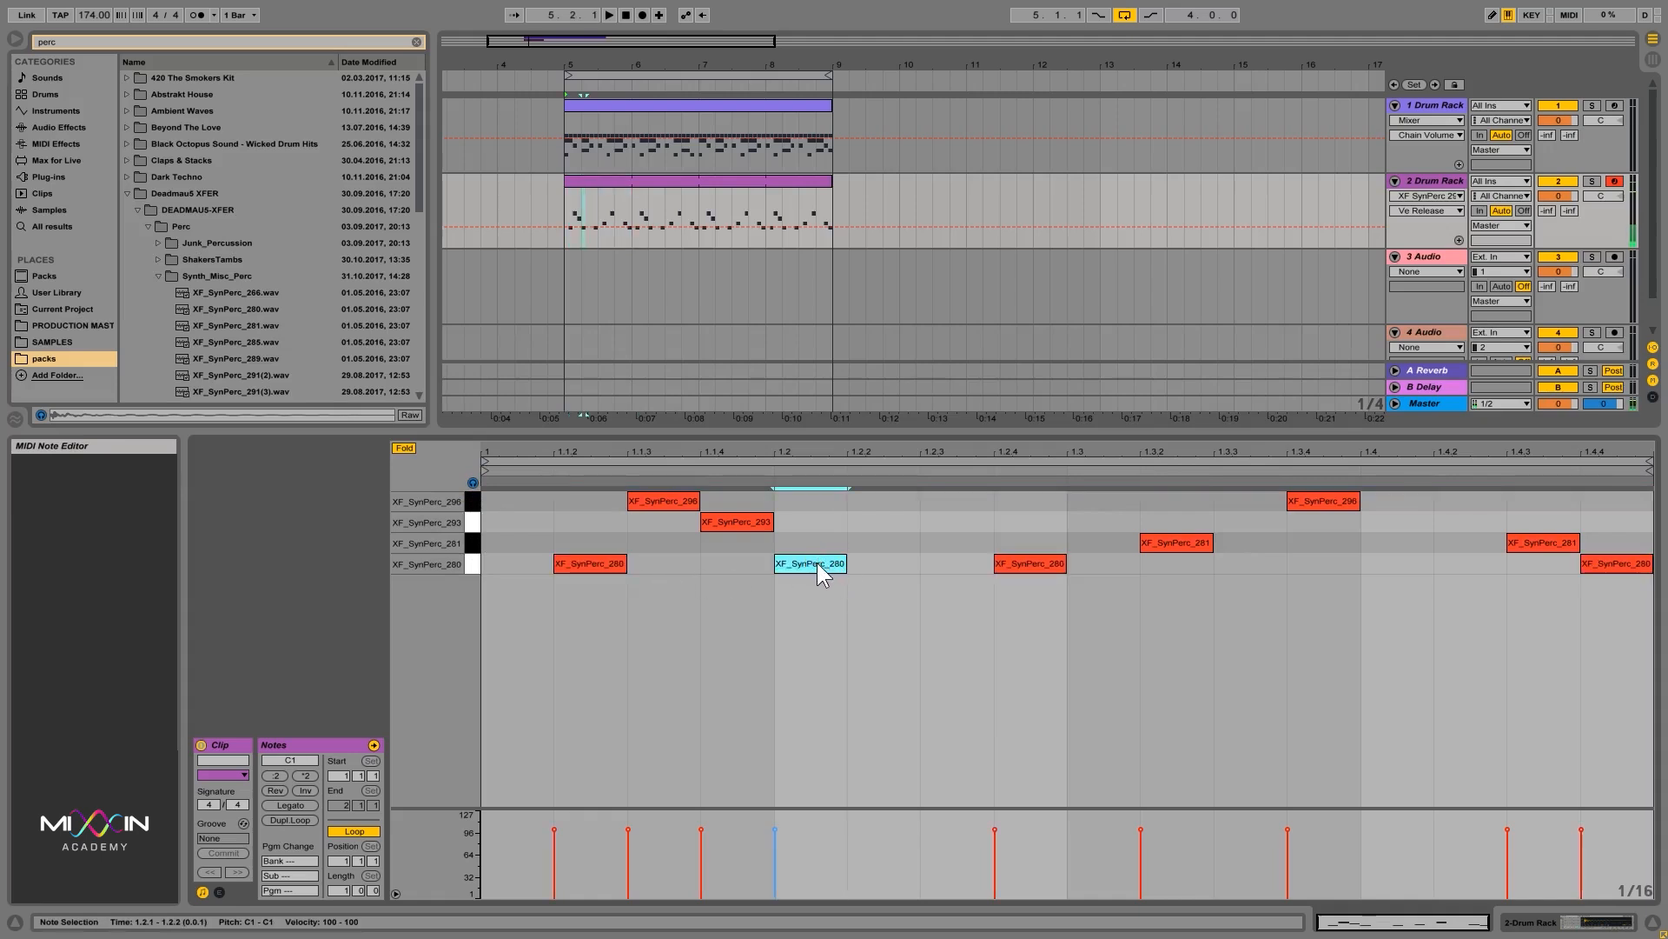
pyautogui.doubleClick(817, 561)
pyautogui.doubleClick(874, 561)
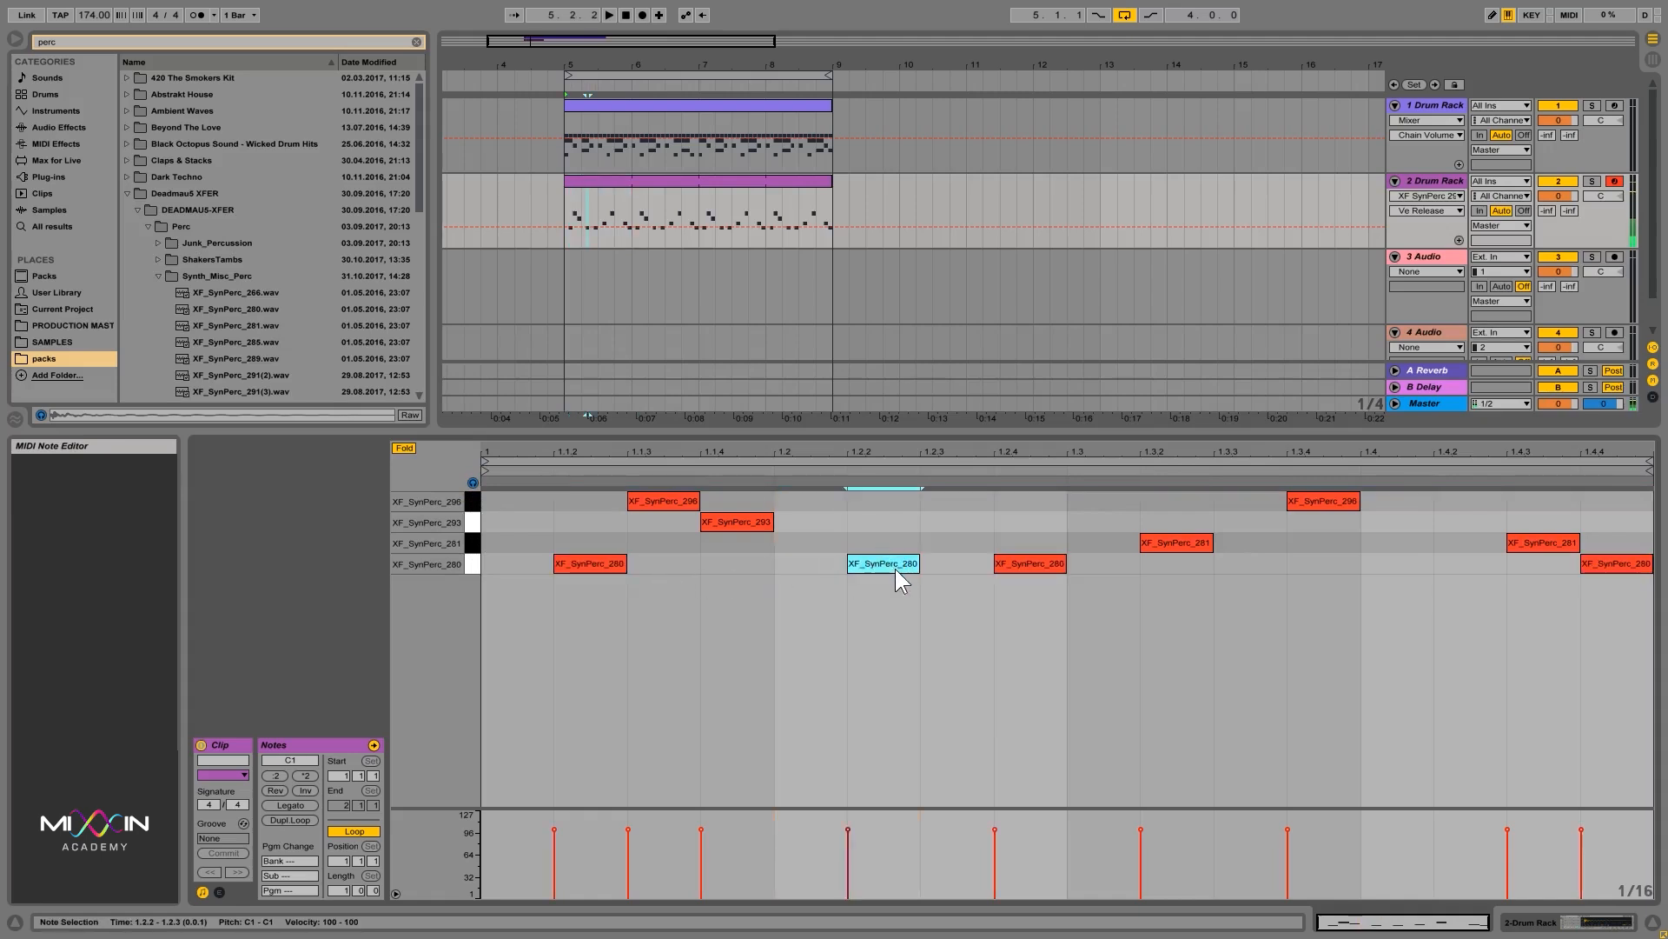
pyautogui.doubleClick(895, 568)
# Audition XF_SynPerc_280, replace it on the C1 pad with XF_SynPerc_266.wav and play the loop
pyautogui.click(472, 565)
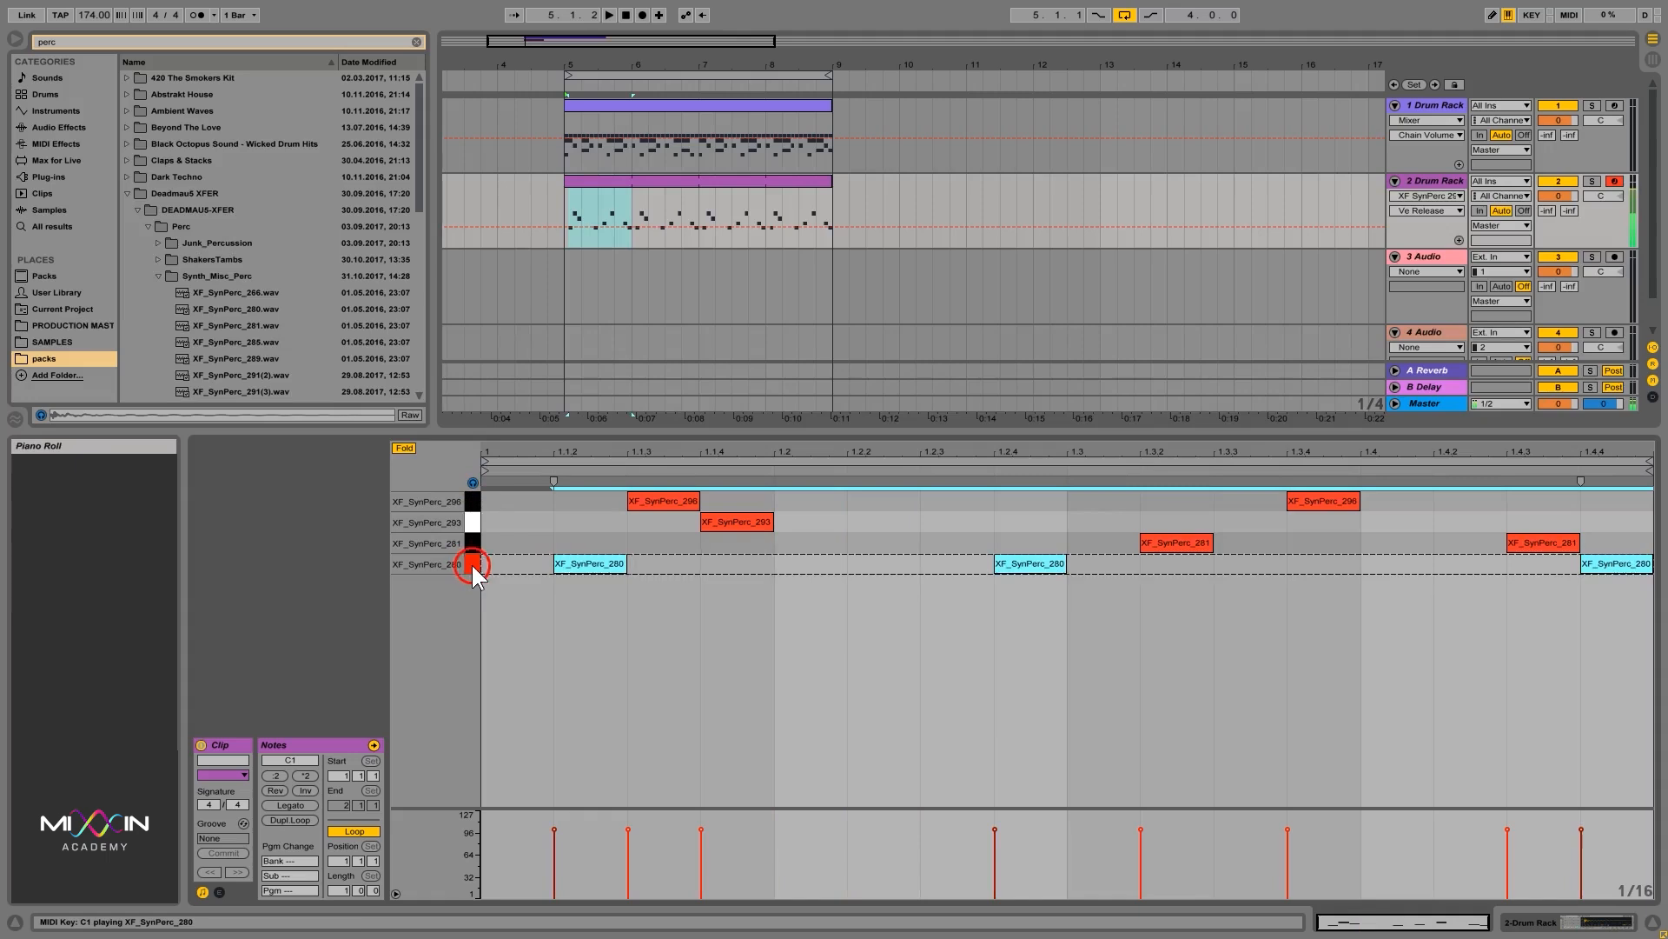
pyautogui.click(472, 560)
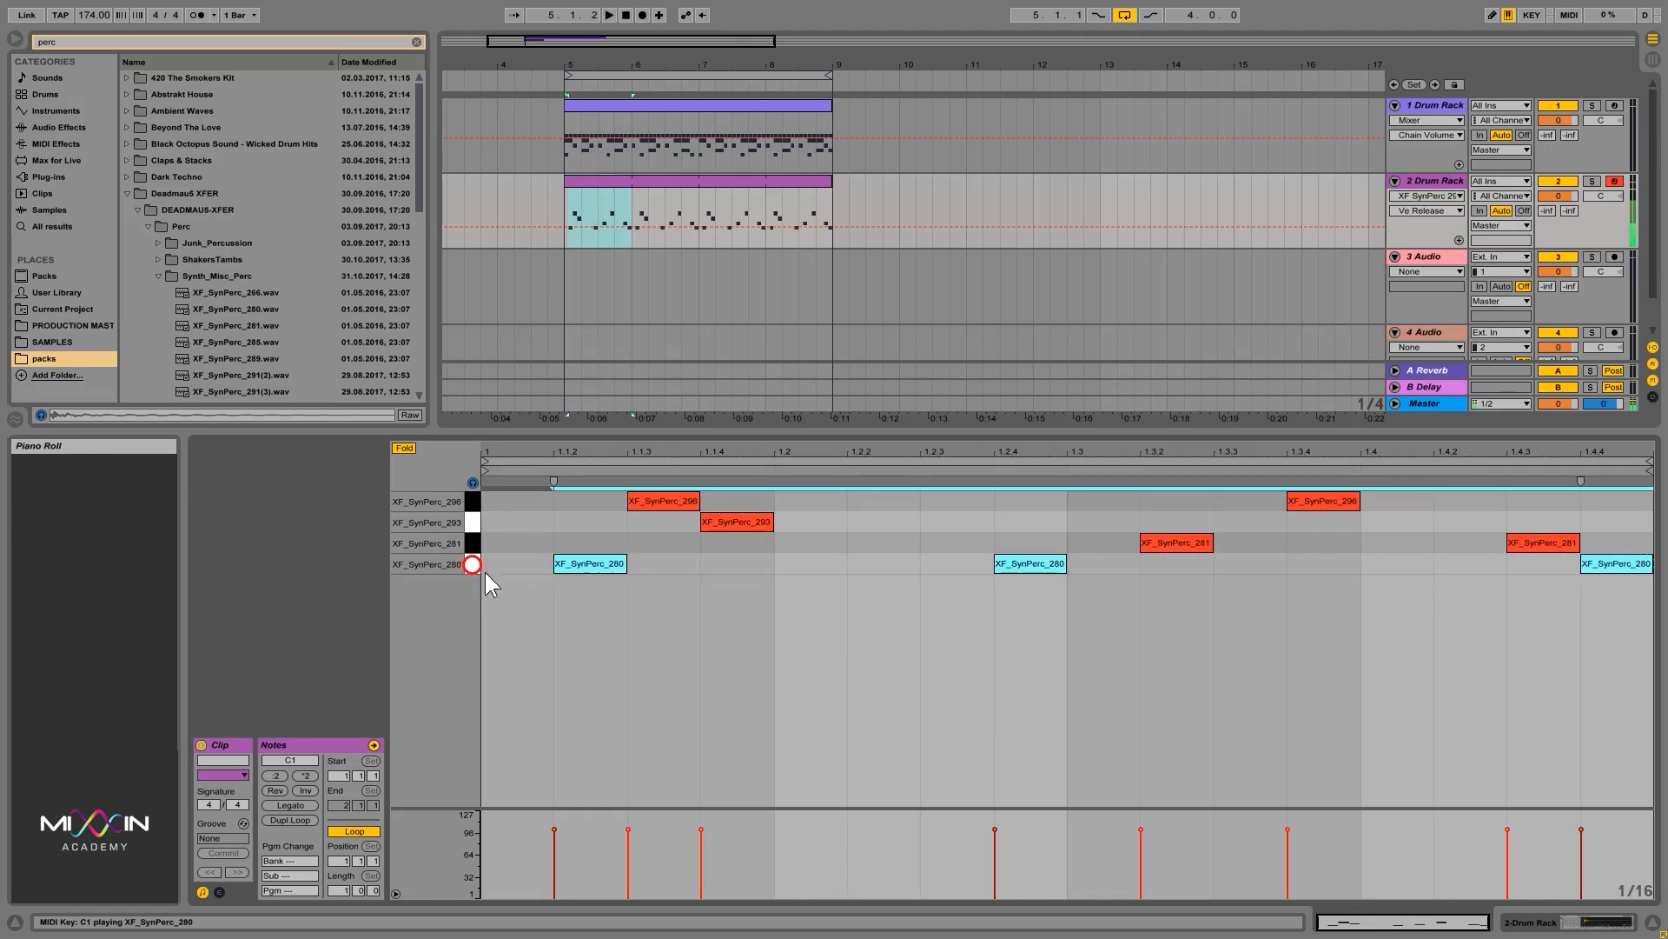
pyautogui.click(1594, 922)
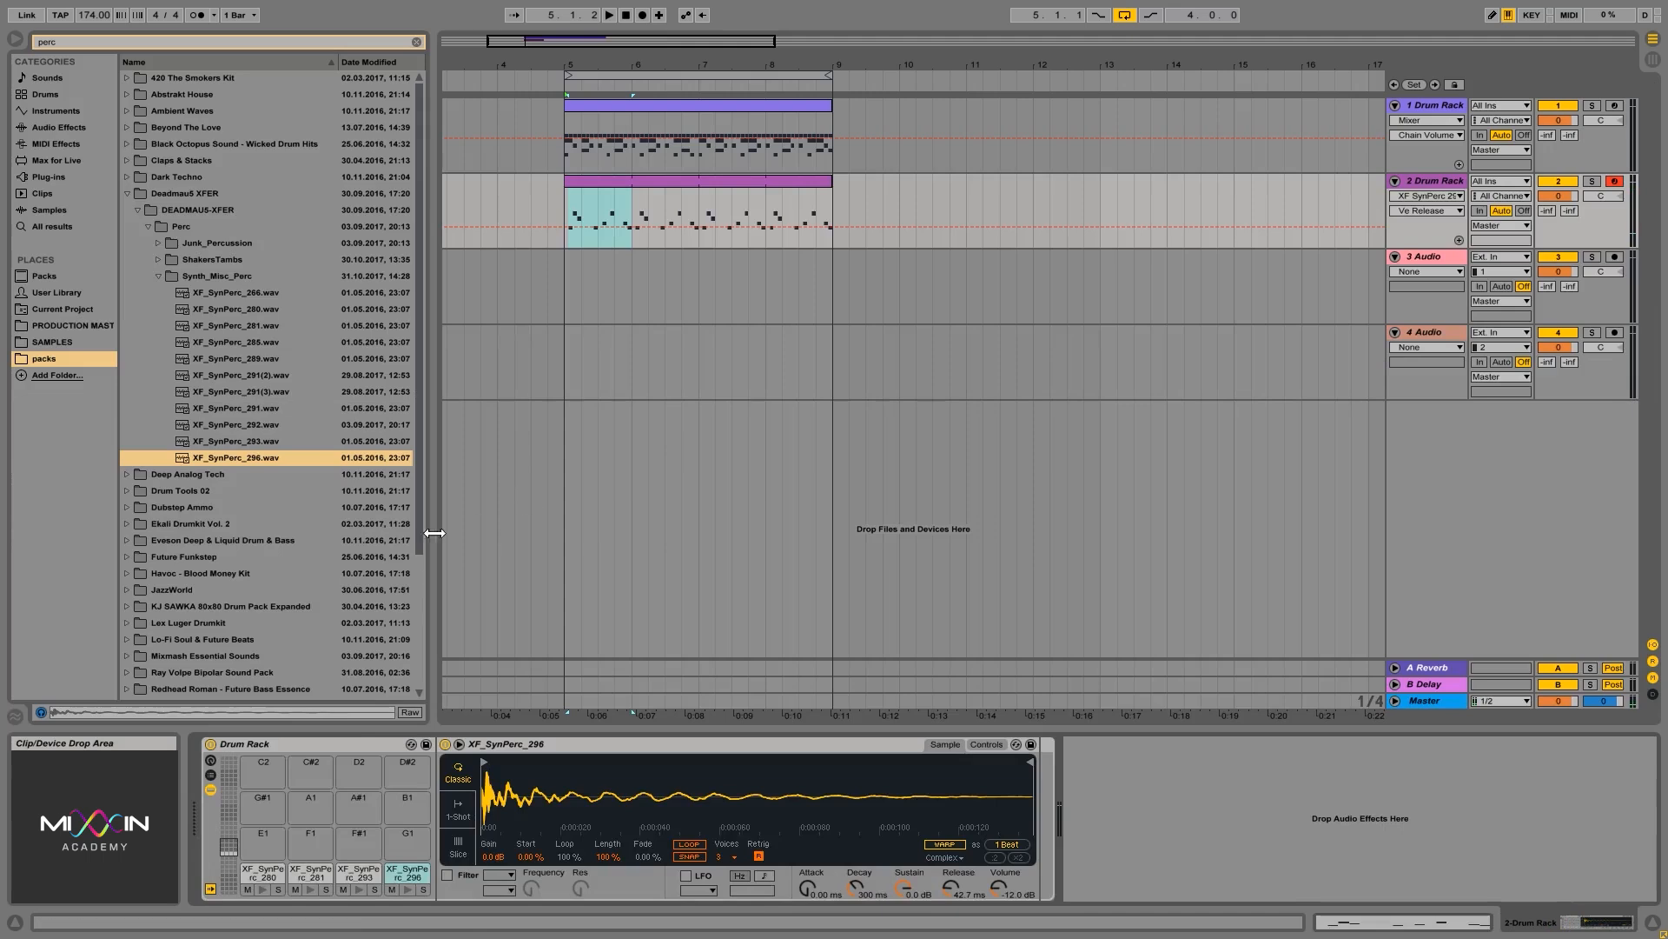
pyautogui.click(257, 890)
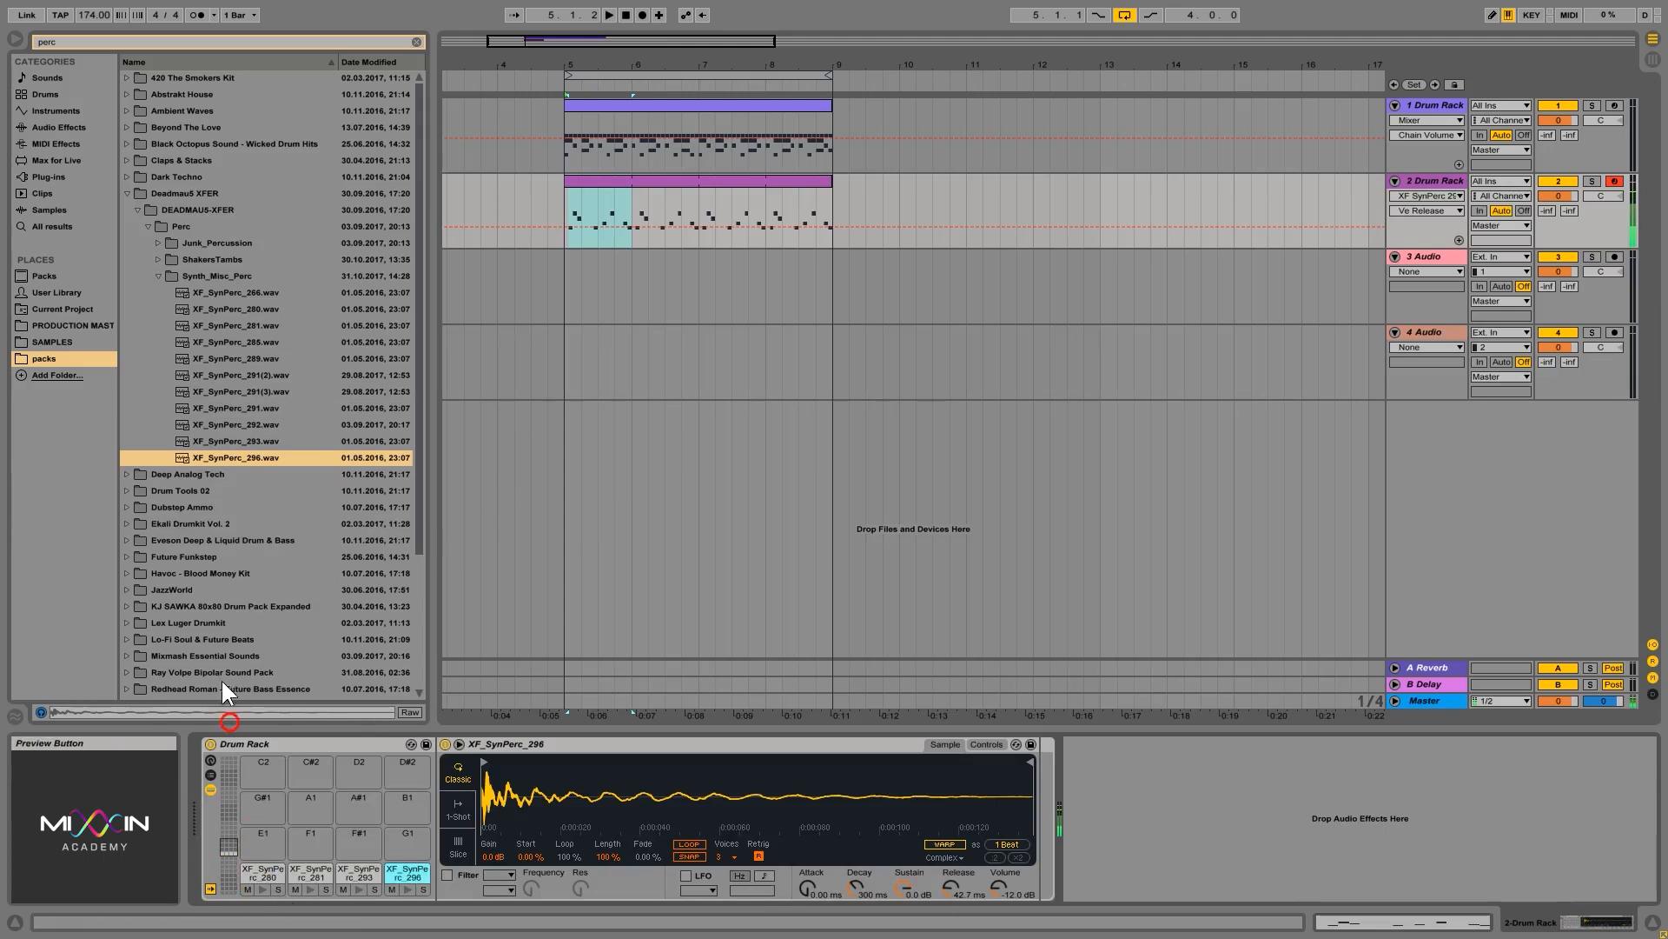
pyautogui.click(236, 293)
pyautogui.press('Down')
pyautogui.click(238, 294)
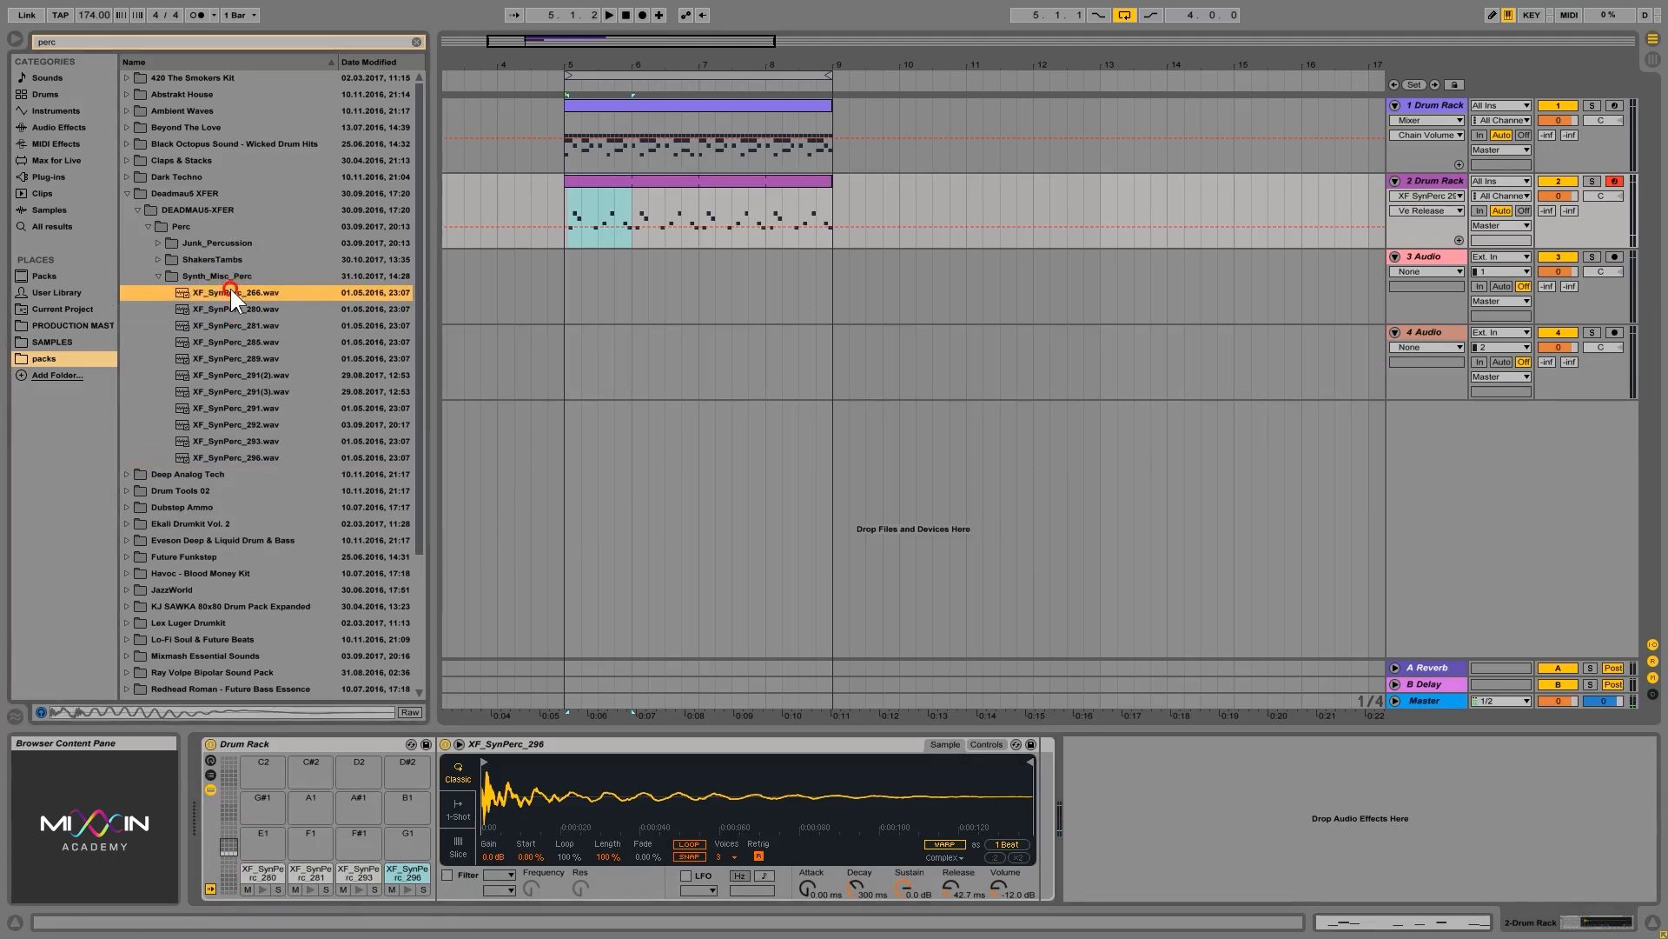
pyautogui.click(262, 890)
pyautogui.press('space')
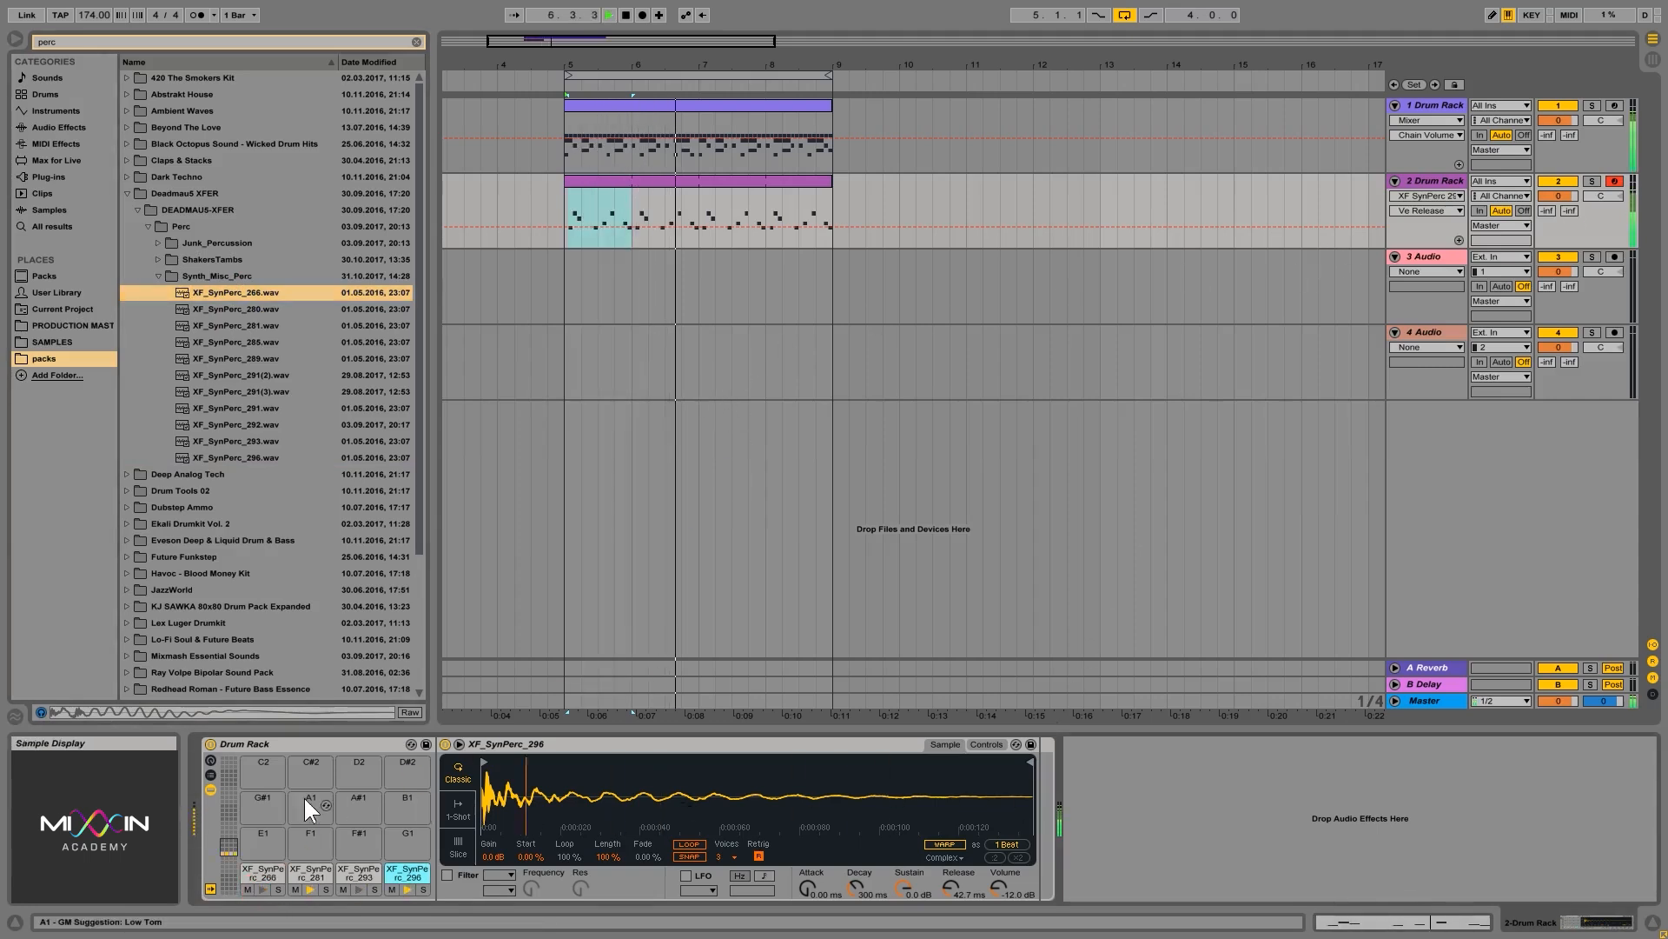
# Lower the XF_SynPerc_266 chain's volume slightly and set the sample to Classic mode with a 93.7 ms release
pyautogui.click(209, 772)
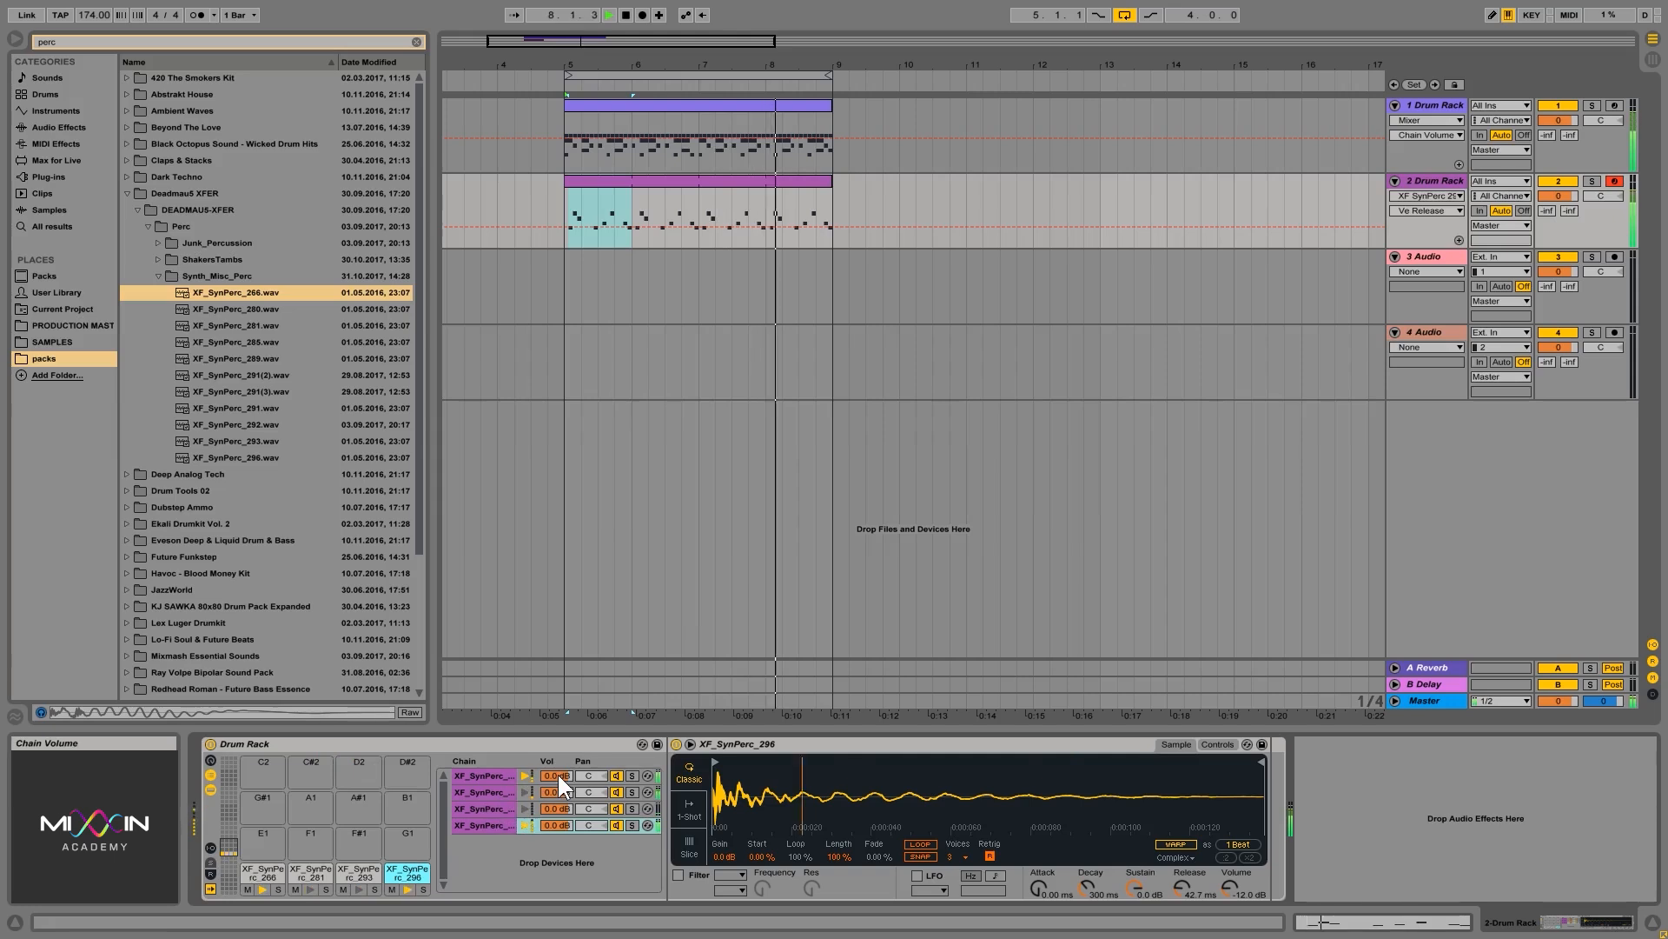
pyautogui.moveTo(558, 775); pyautogui.dragTo(558, 776)
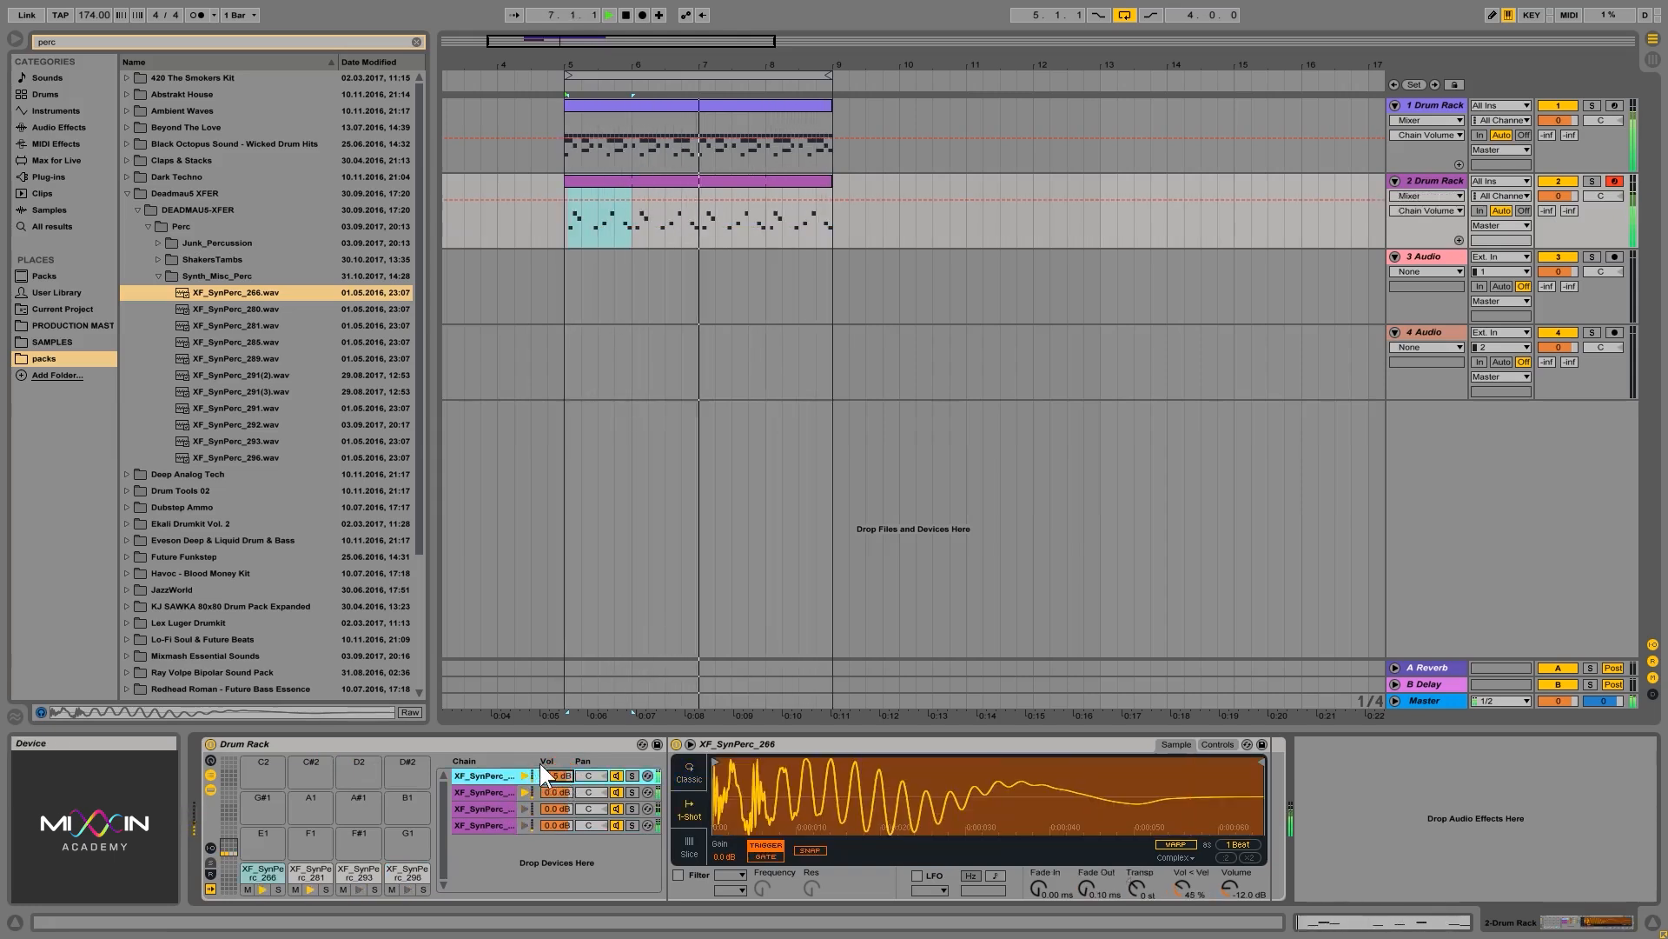
pyautogui.click(685, 773)
pyautogui.moveTo(1192, 885); pyautogui.dragTo(1154, 875)
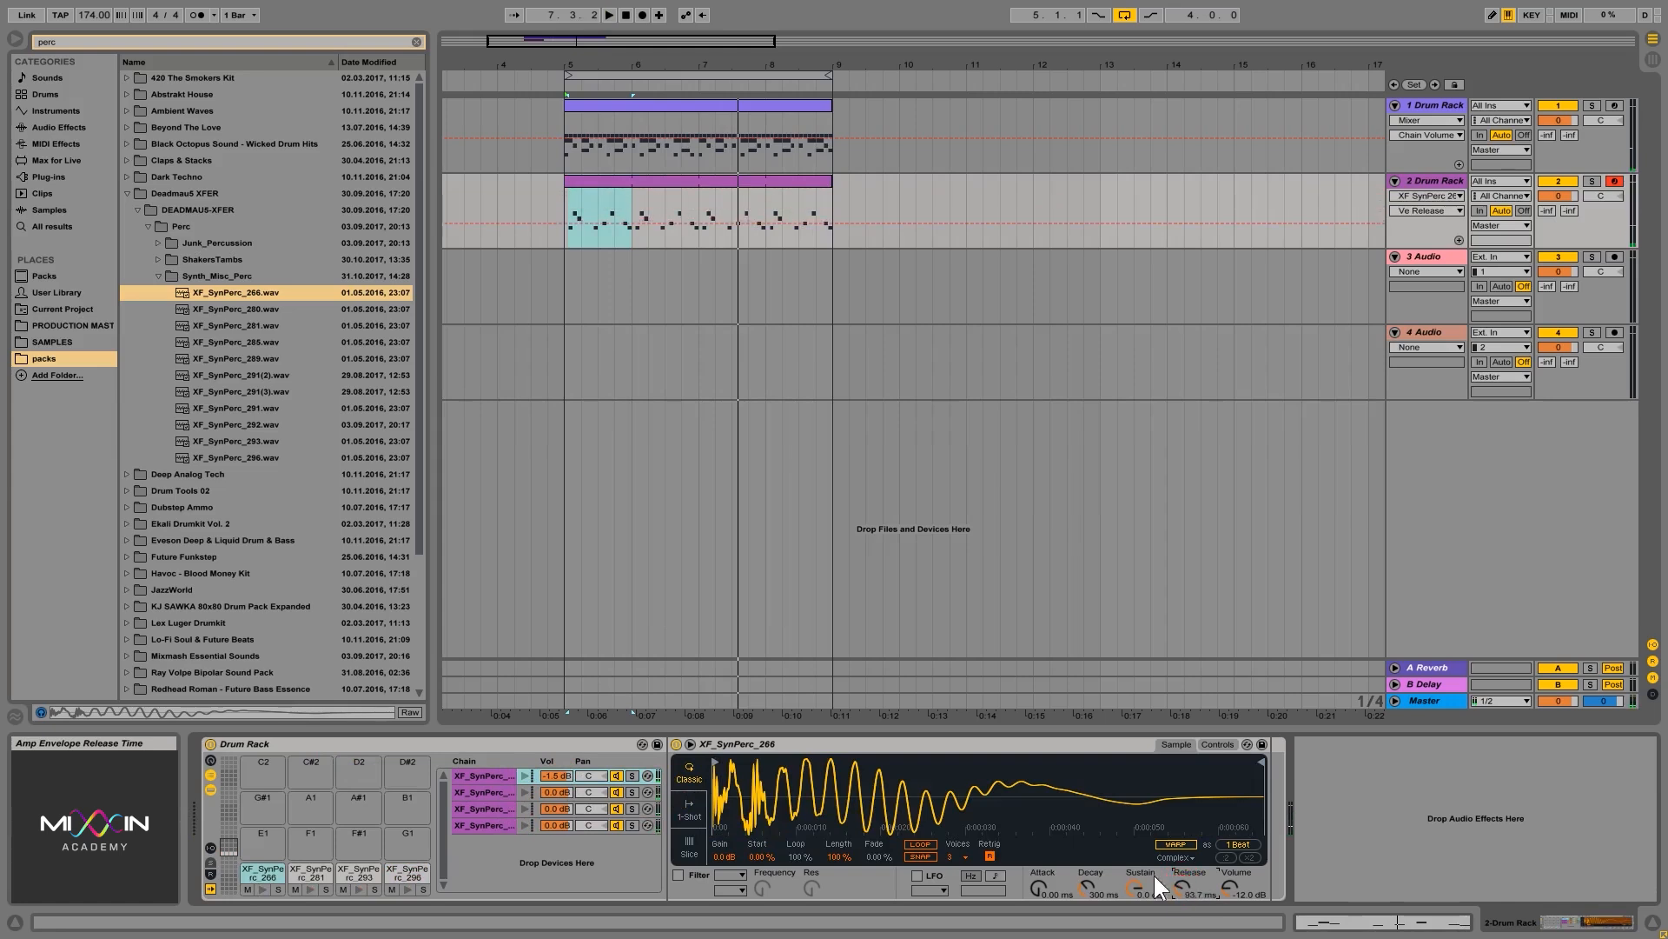
pyautogui.click(632, 775)
pyautogui.press('space')
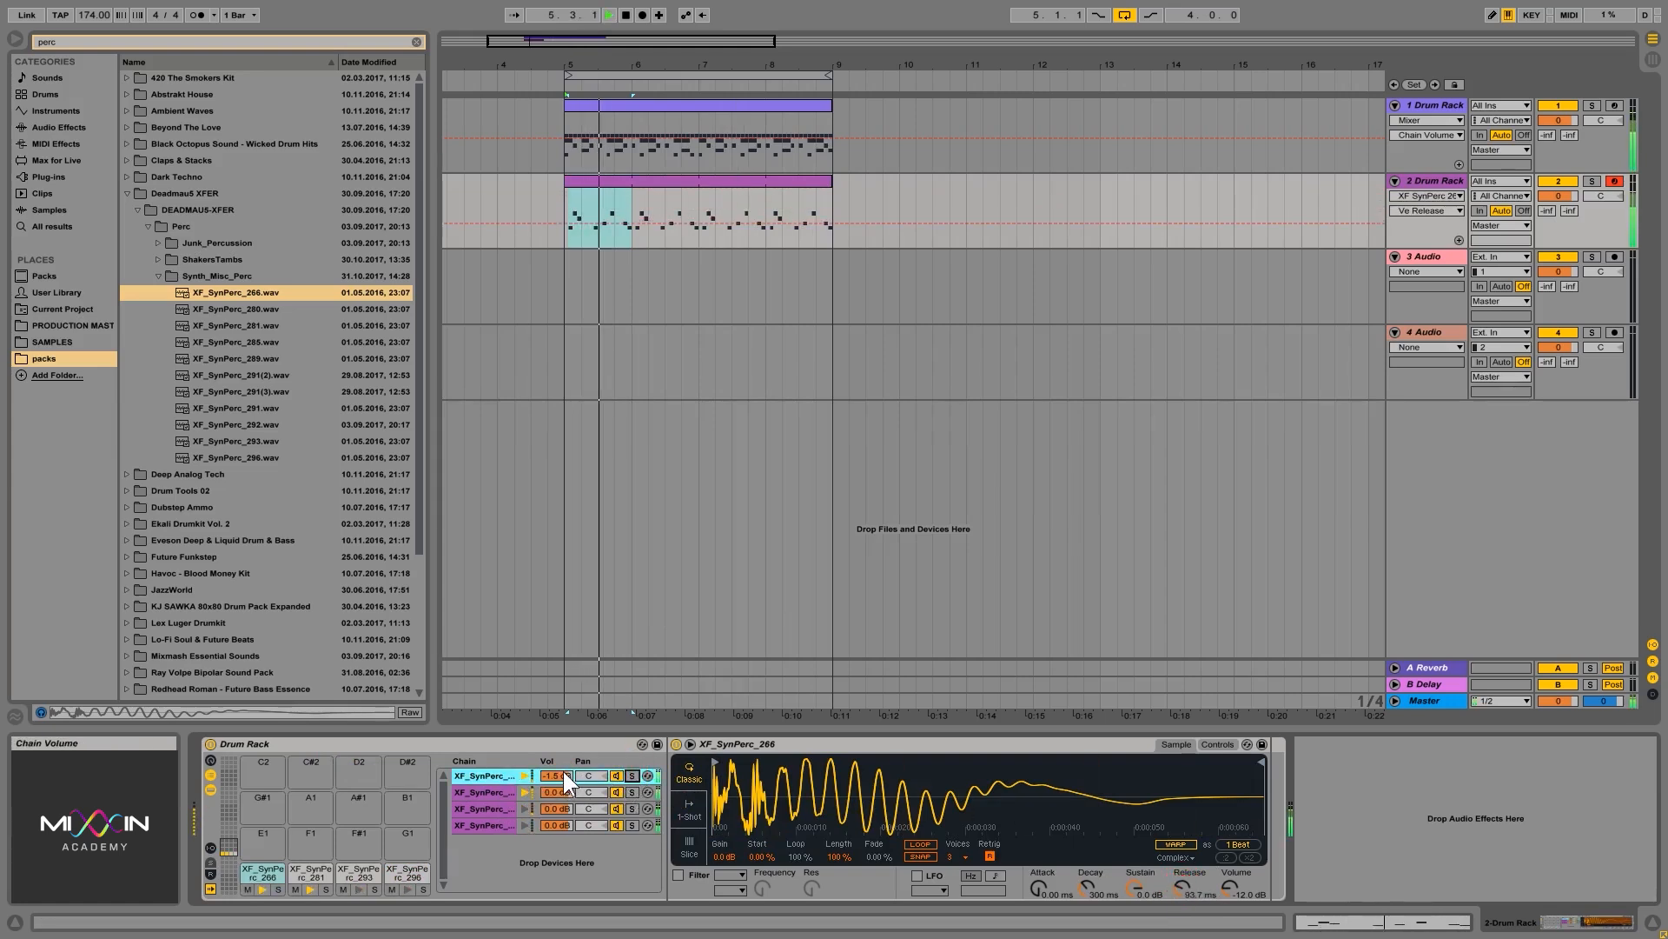
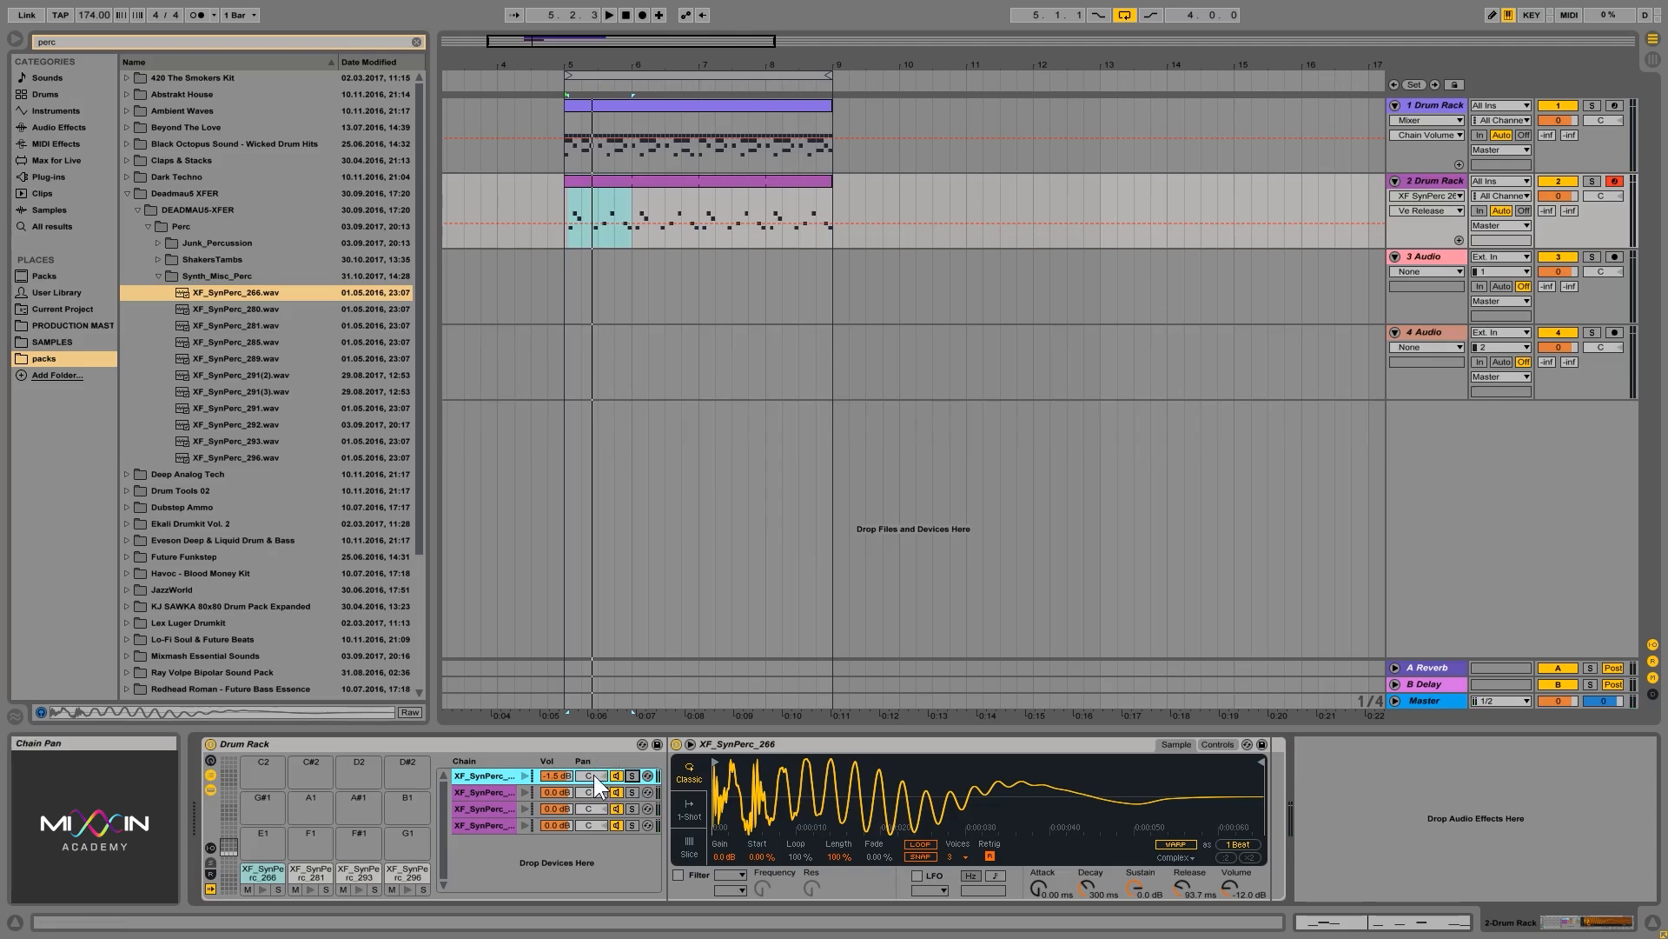
# Pan the XF_SynPerc_266 chain to 40R and the XF_SynPerc_281 chain to 40L
pyautogui.moveTo(592, 774); pyautogui.dragTo(592, 739)
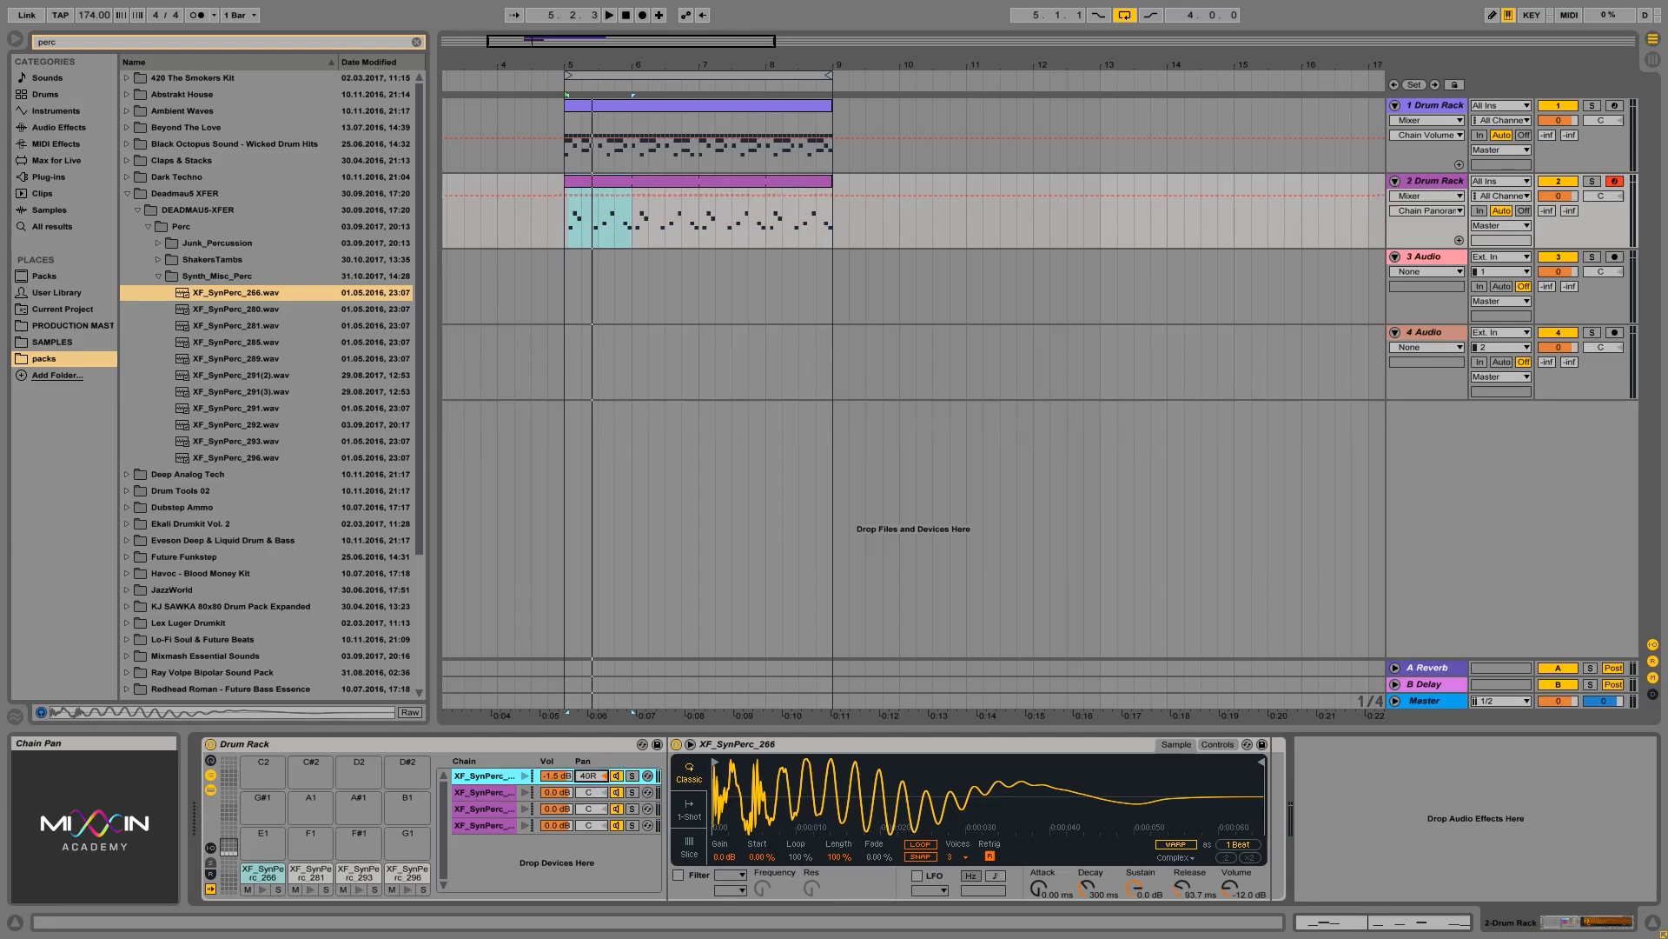
pyautogui.moveTo(596, 796); pyautogui.dragTo(596, 824)
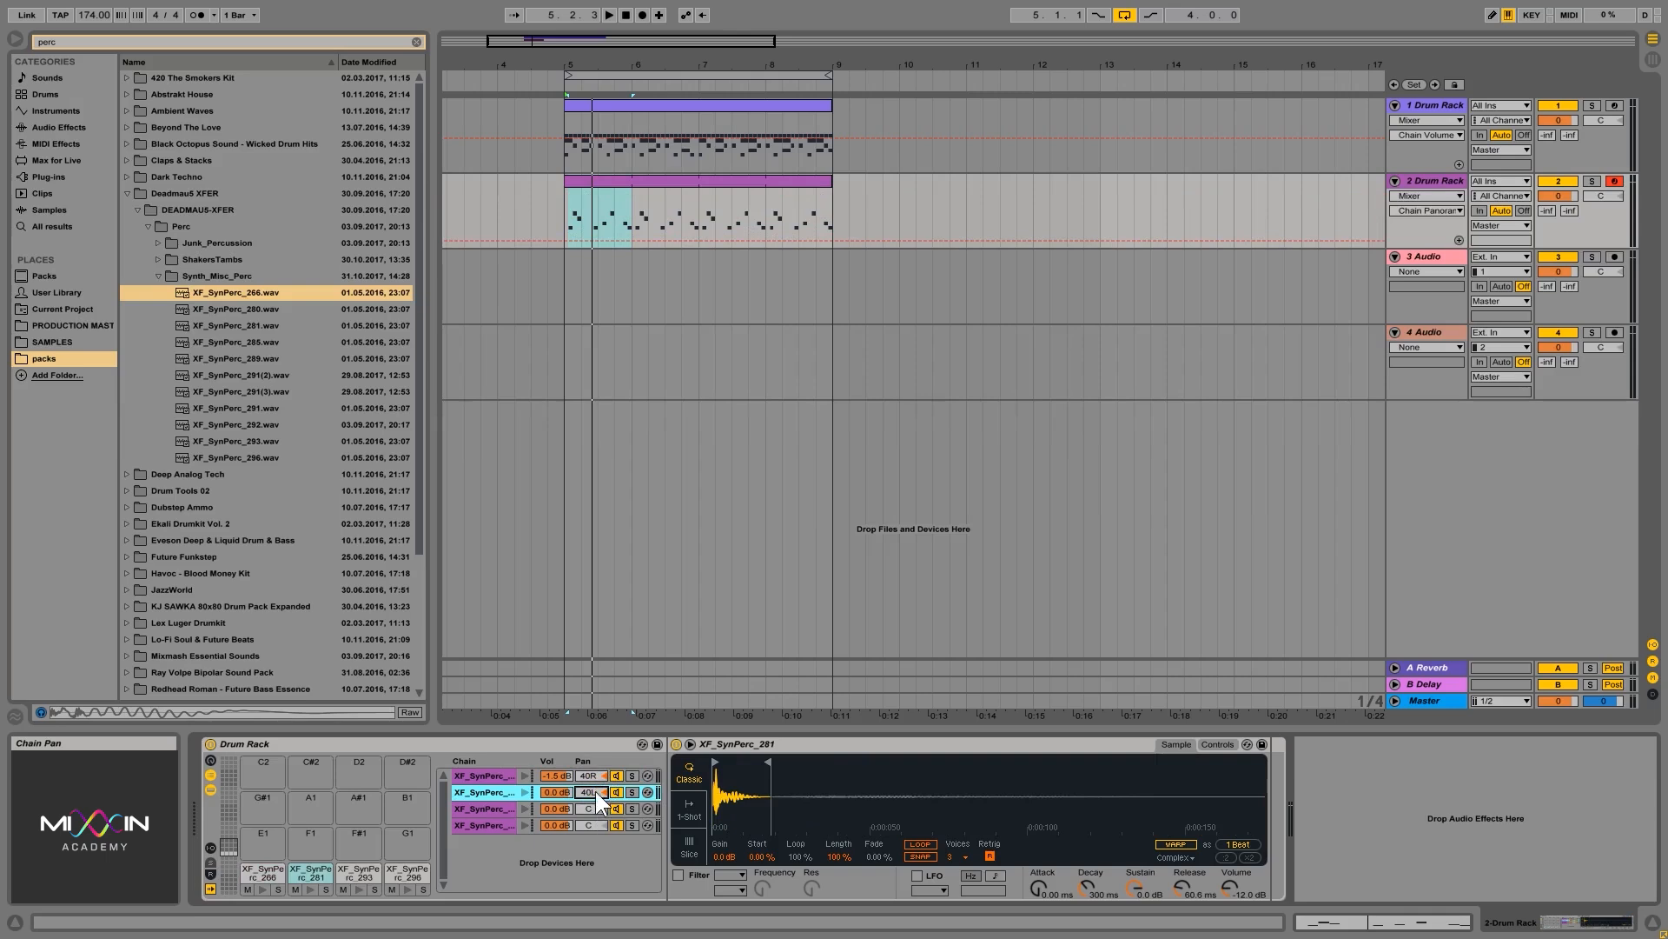
# Pan XF_SynPerc_293 to 23R and XF_SynPerc_296 to 22L, and lower the XF_SynPerc_266 chain's volume to -10.0 dB
pyautogui.moveTo(596, 808)
pyautogui.mouseDown()
pyautogui.moveTo(596, 789)
pyautogui.moveTo(596, 823)
pyautogui.mouseUp()
pyautogui.press('space')
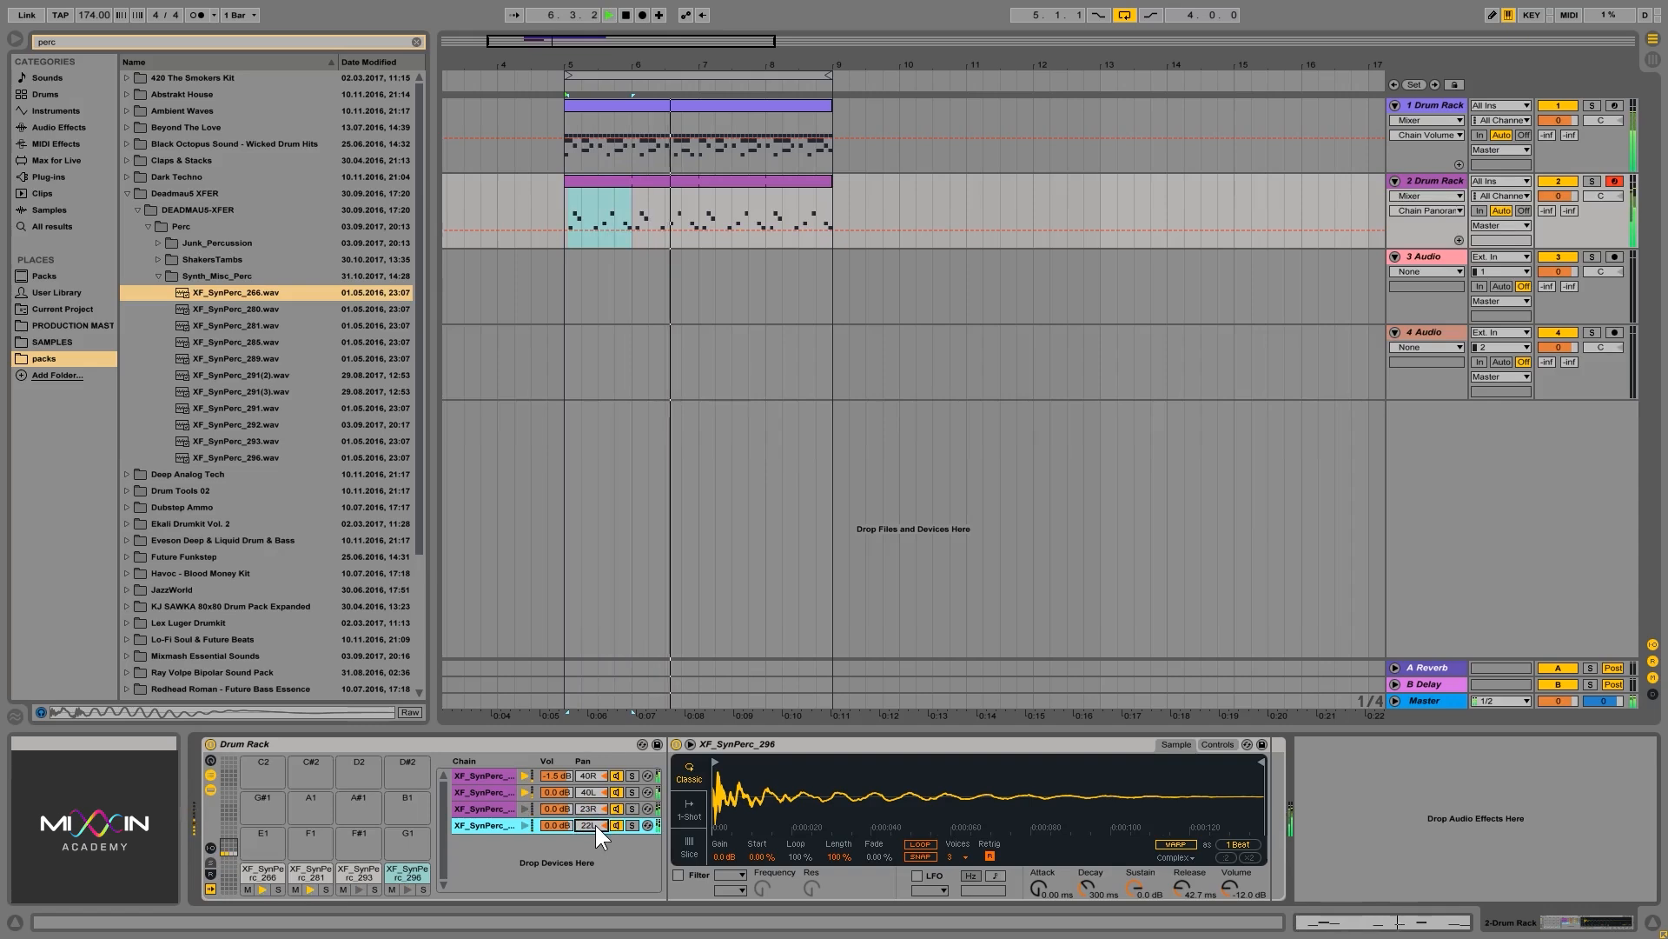
pyautogui.moveTo(560, 778); pyautogui.dragTo(562, 791)
pyautogui.doubleClick(560, 776)
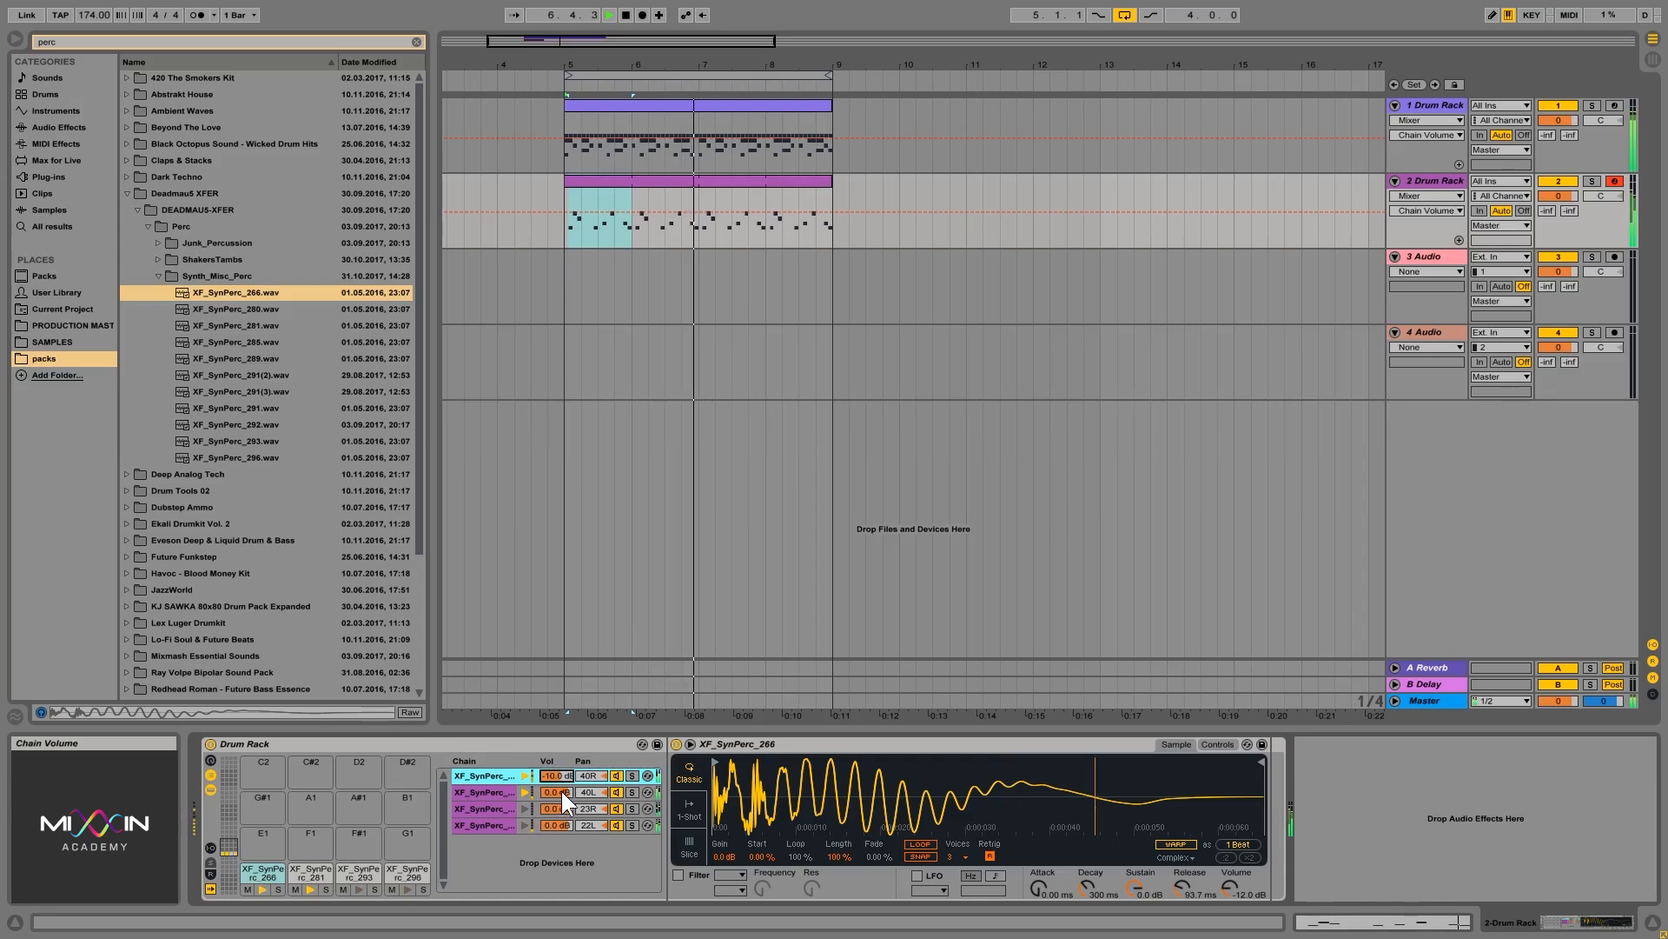
# Shorten the XF_SynPerc_293 and XF_SynPerc_296 samples by moving their end points earlier, and set XF_SynPerc_296's sustain to -9.2 dB
pyautogui.click(502, 791)
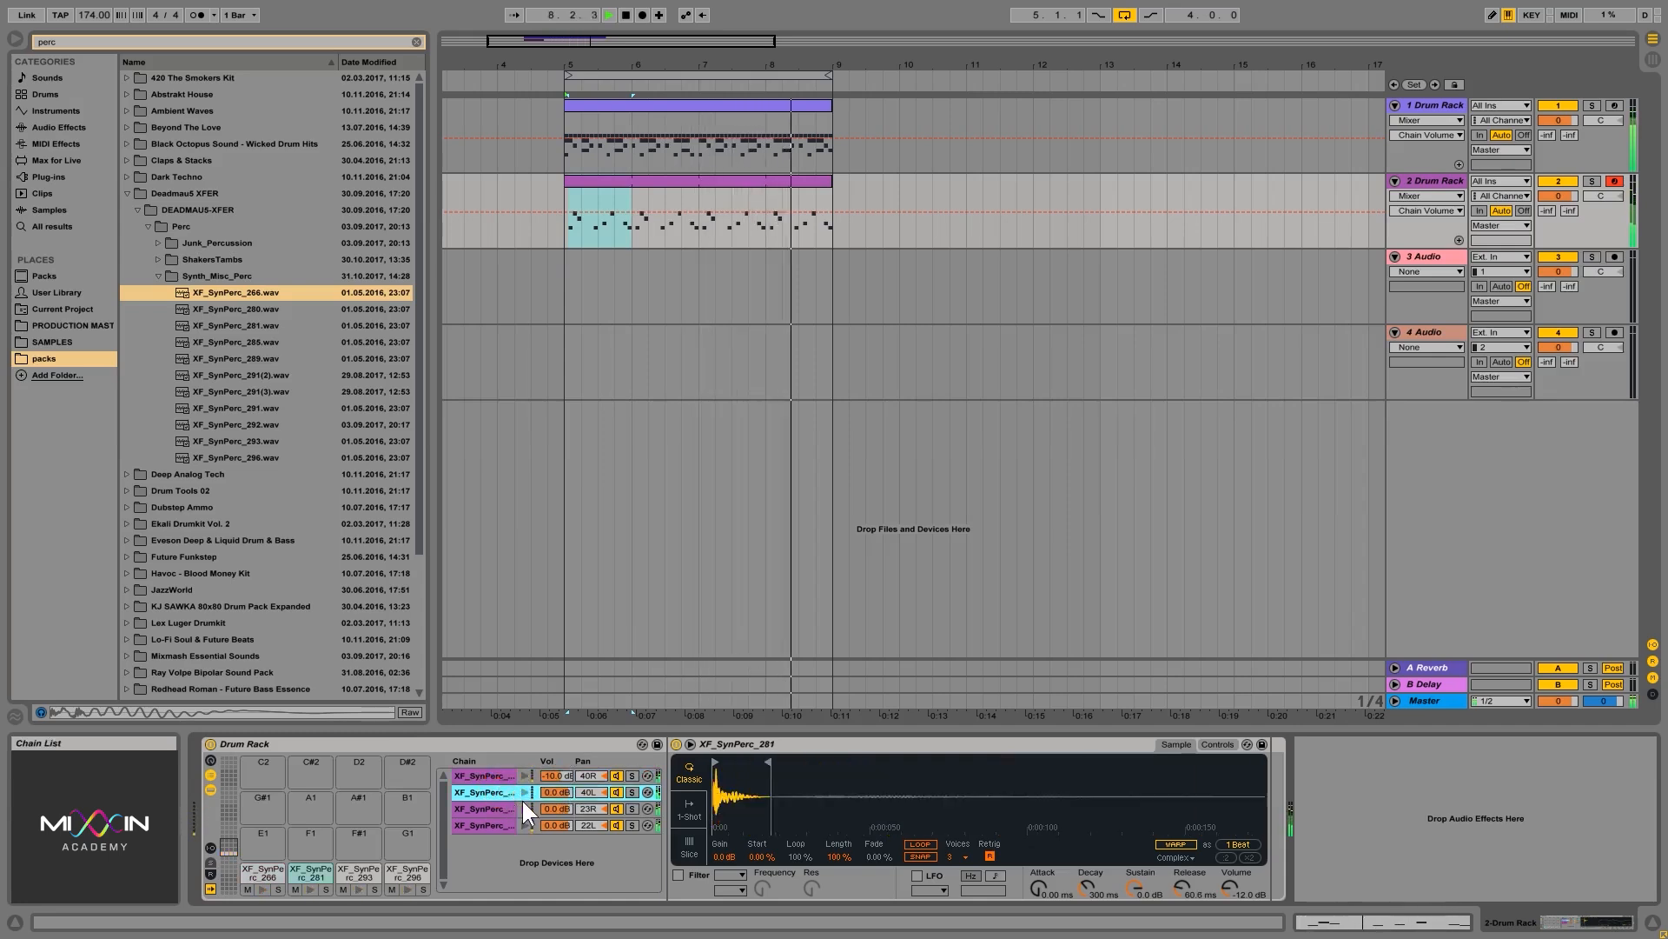
pyautogui.click(497, 806)
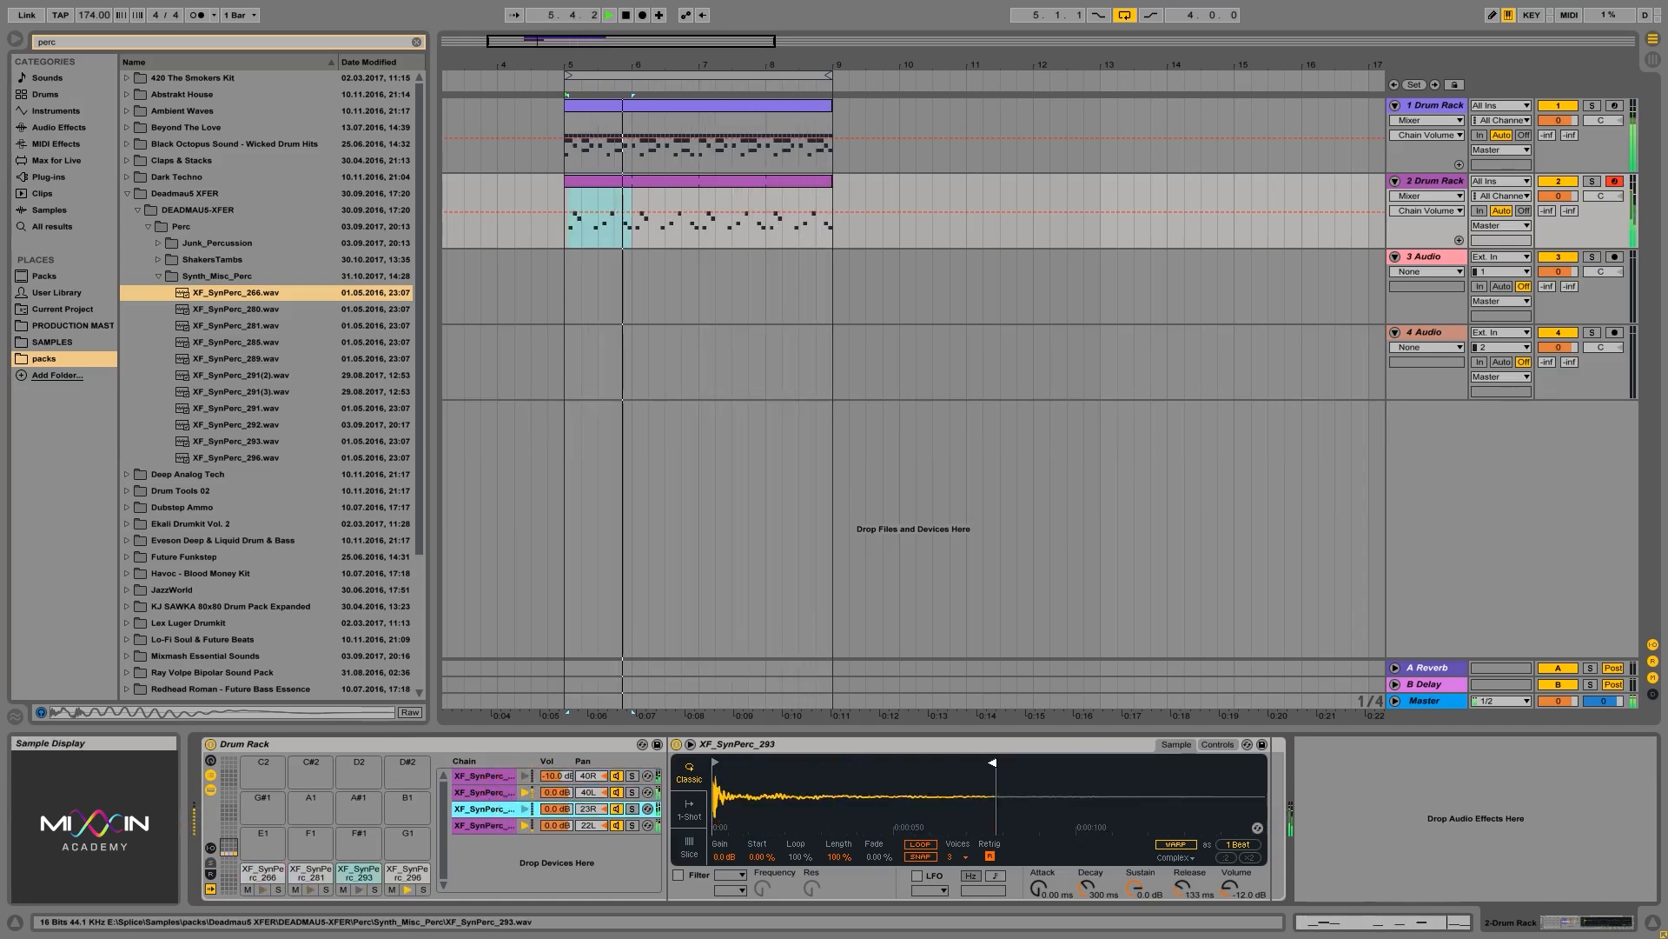
pyautogui.moveTo(993, 764); pyautogui.dragTo(893, 772)
pyautogui.click(499, 823)
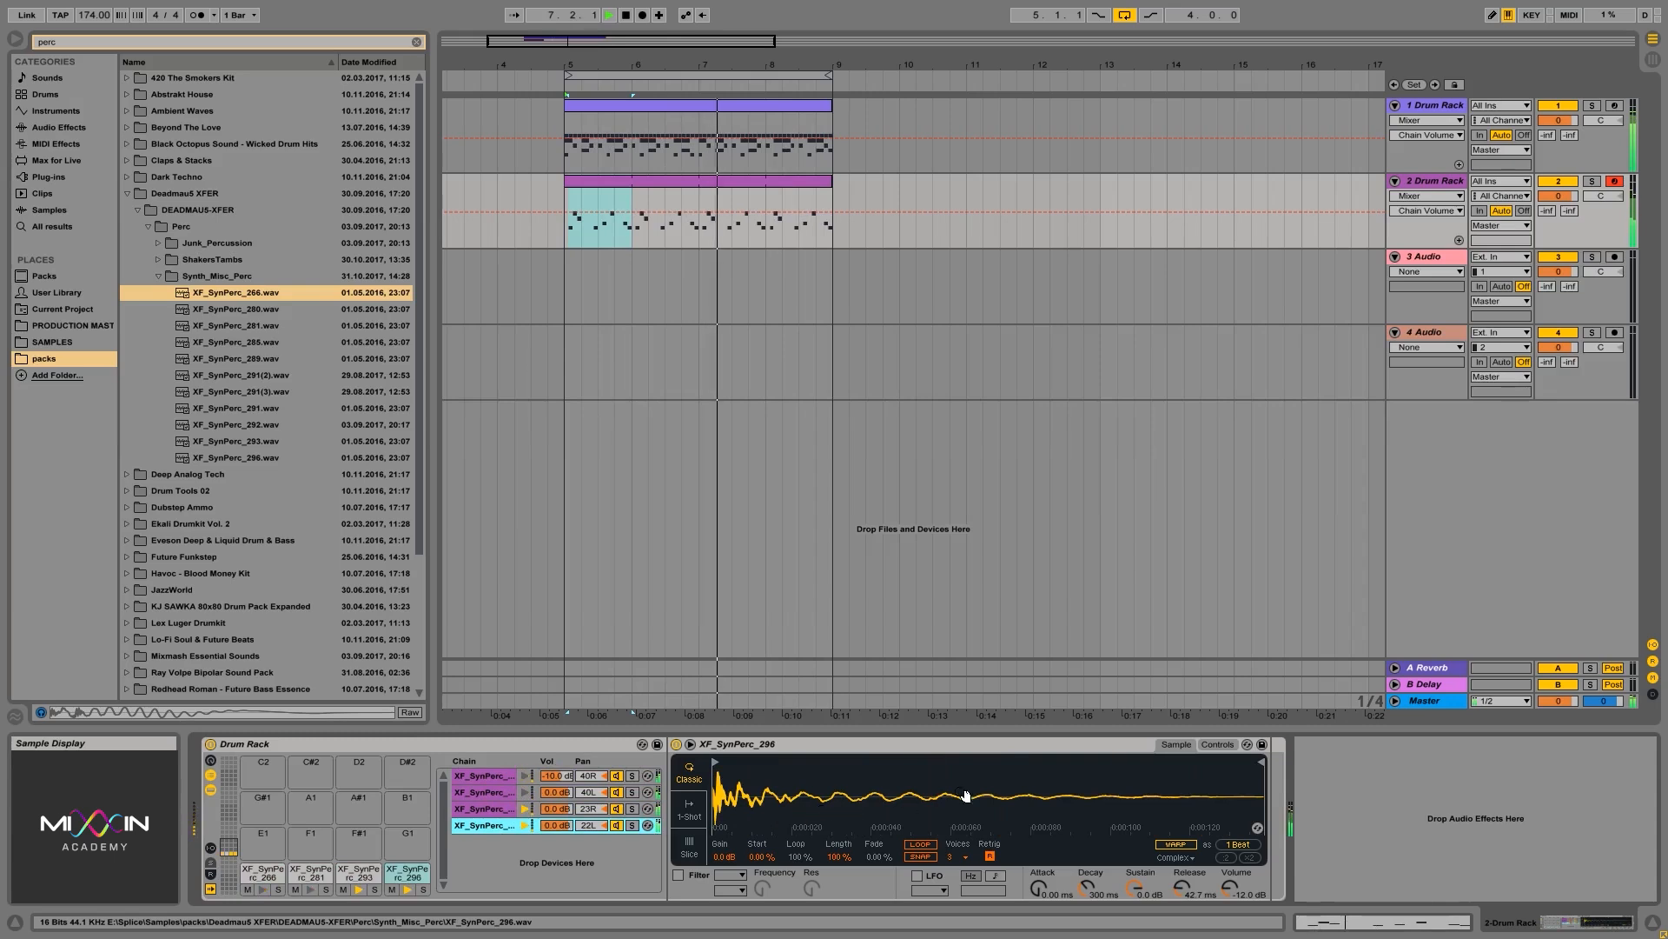
pyautogui.moveTo(1164, 762); pyautogui.dragTo(1140, 762)
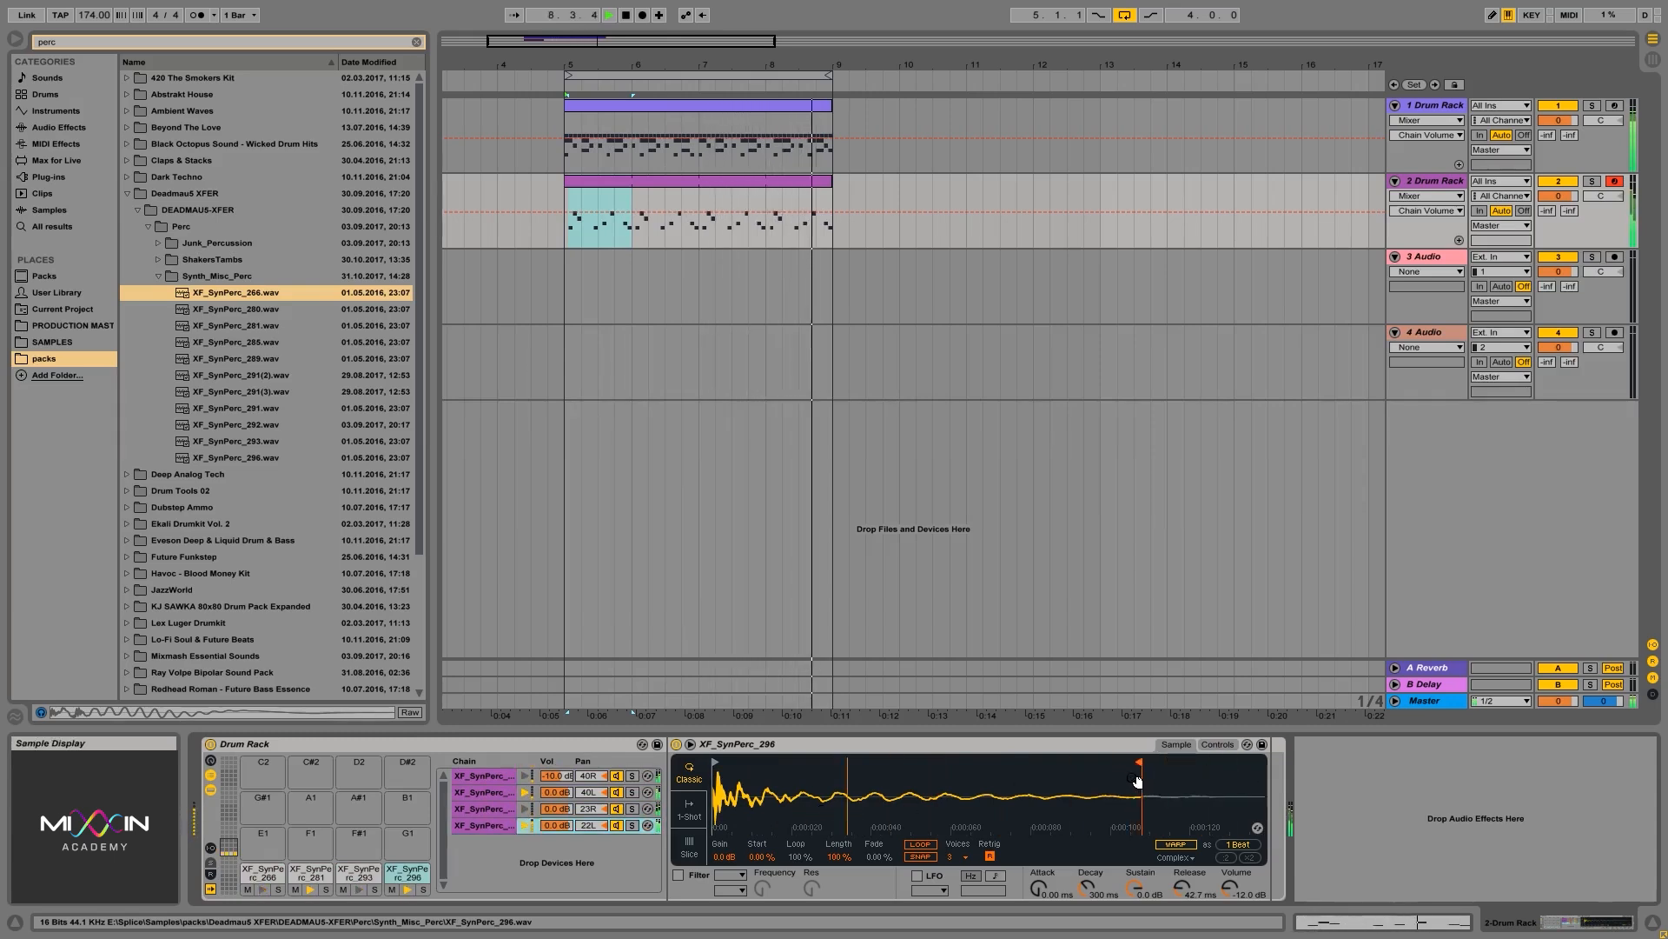
pyautogui.moveTo(1135, 888)
pyautogui.mouseDown()
pyautogui.moveTo(1135, 923)
pyautogui.moveTo(1135, 908)
pyautogui.mouseUp()
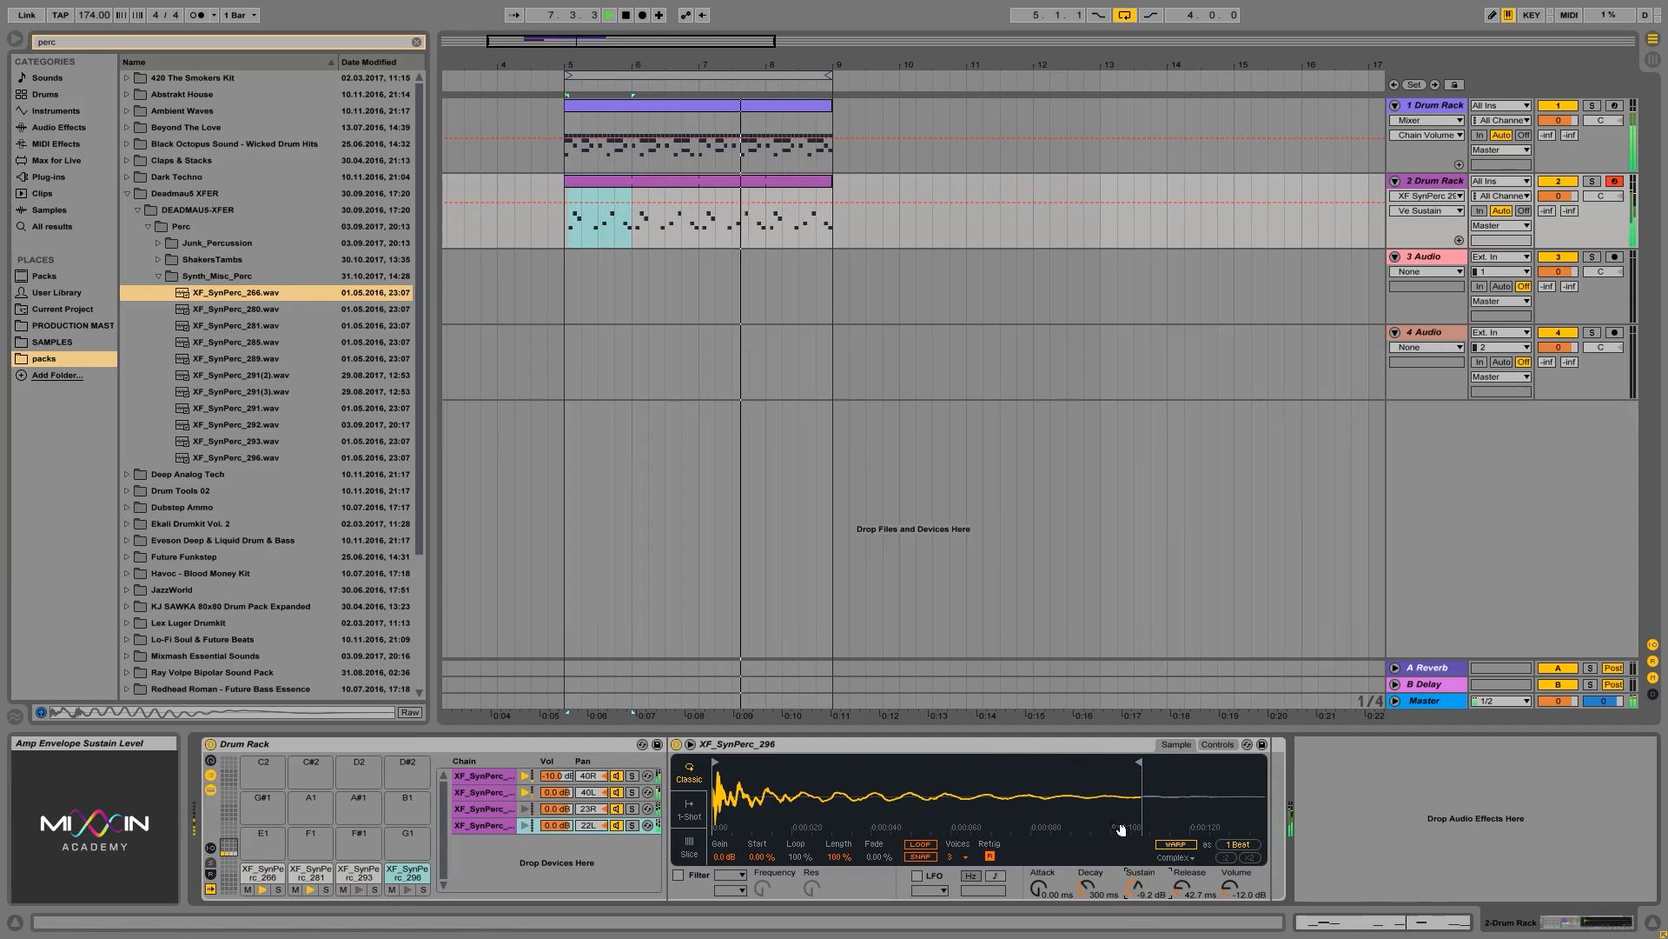
pyautogui.press('space')
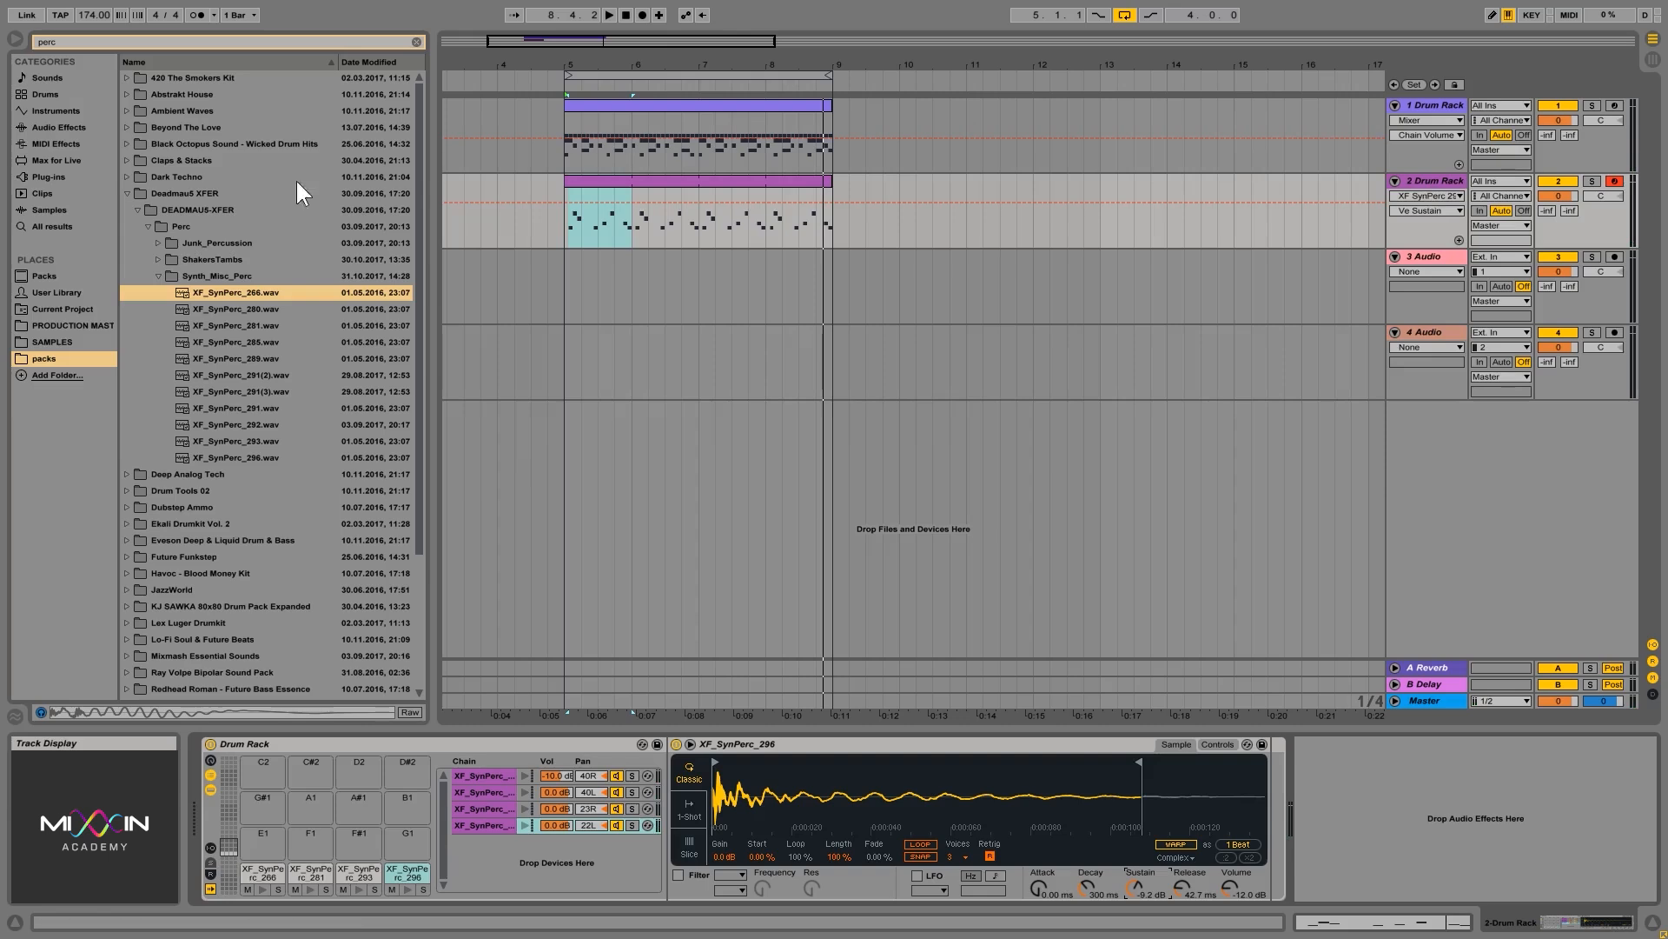
# Add an EQ Eight after the percussion Drum Rack with a low cut at about 216 Hz
pyautogui.click(54, 125)
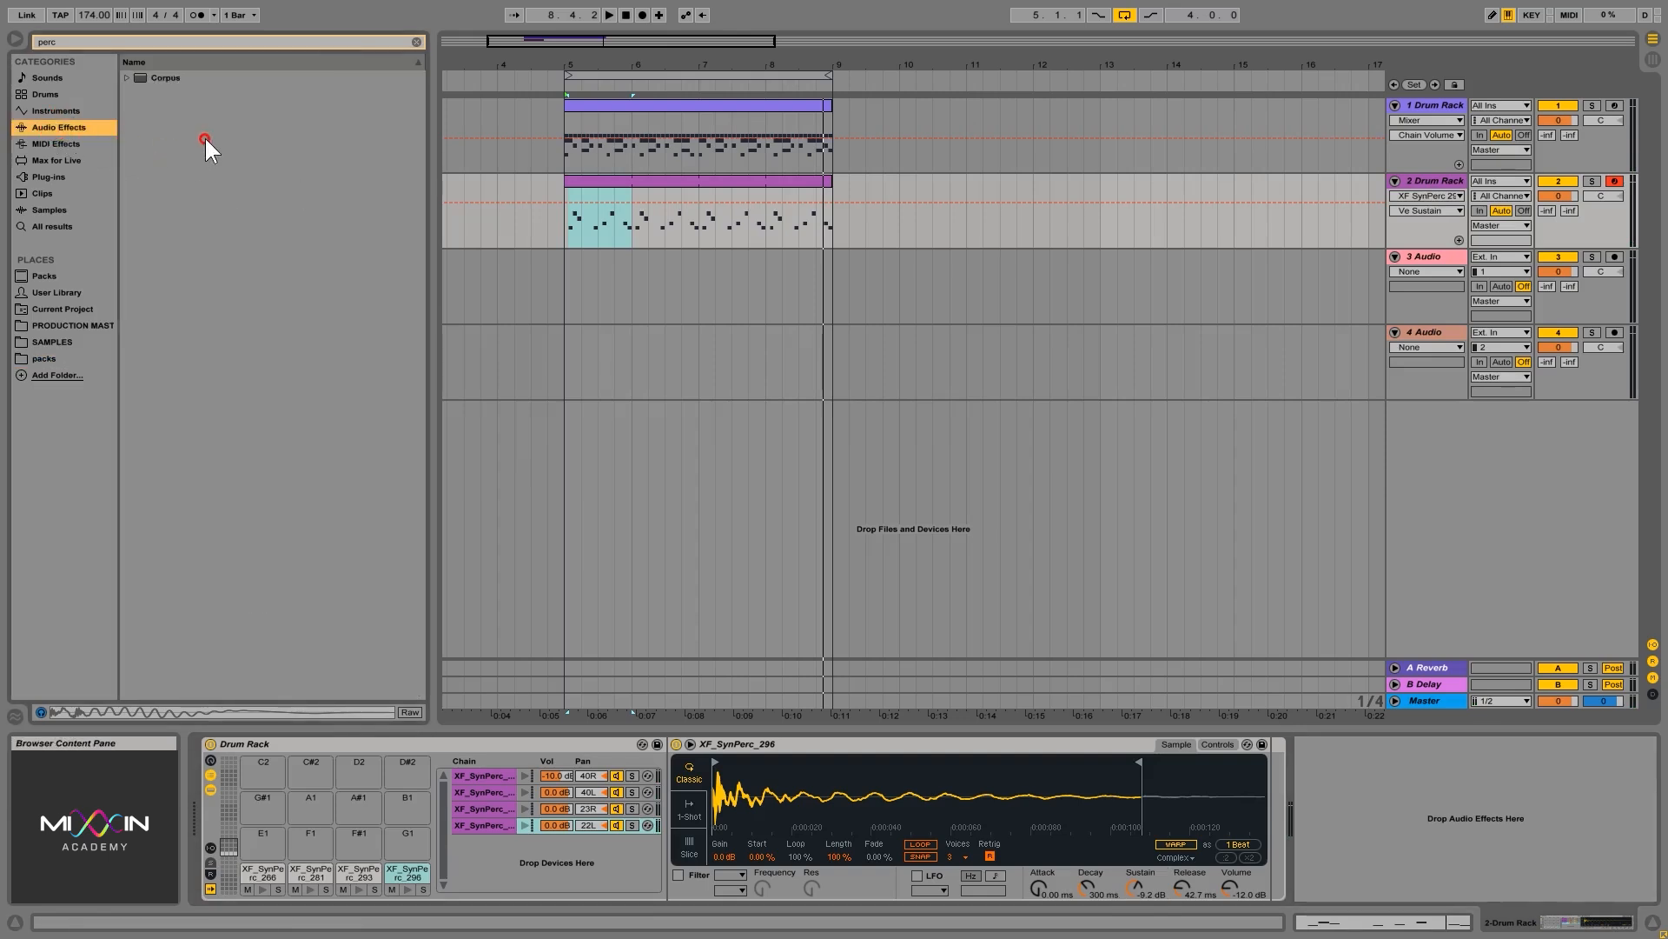
pyautogui.click(417, 42)
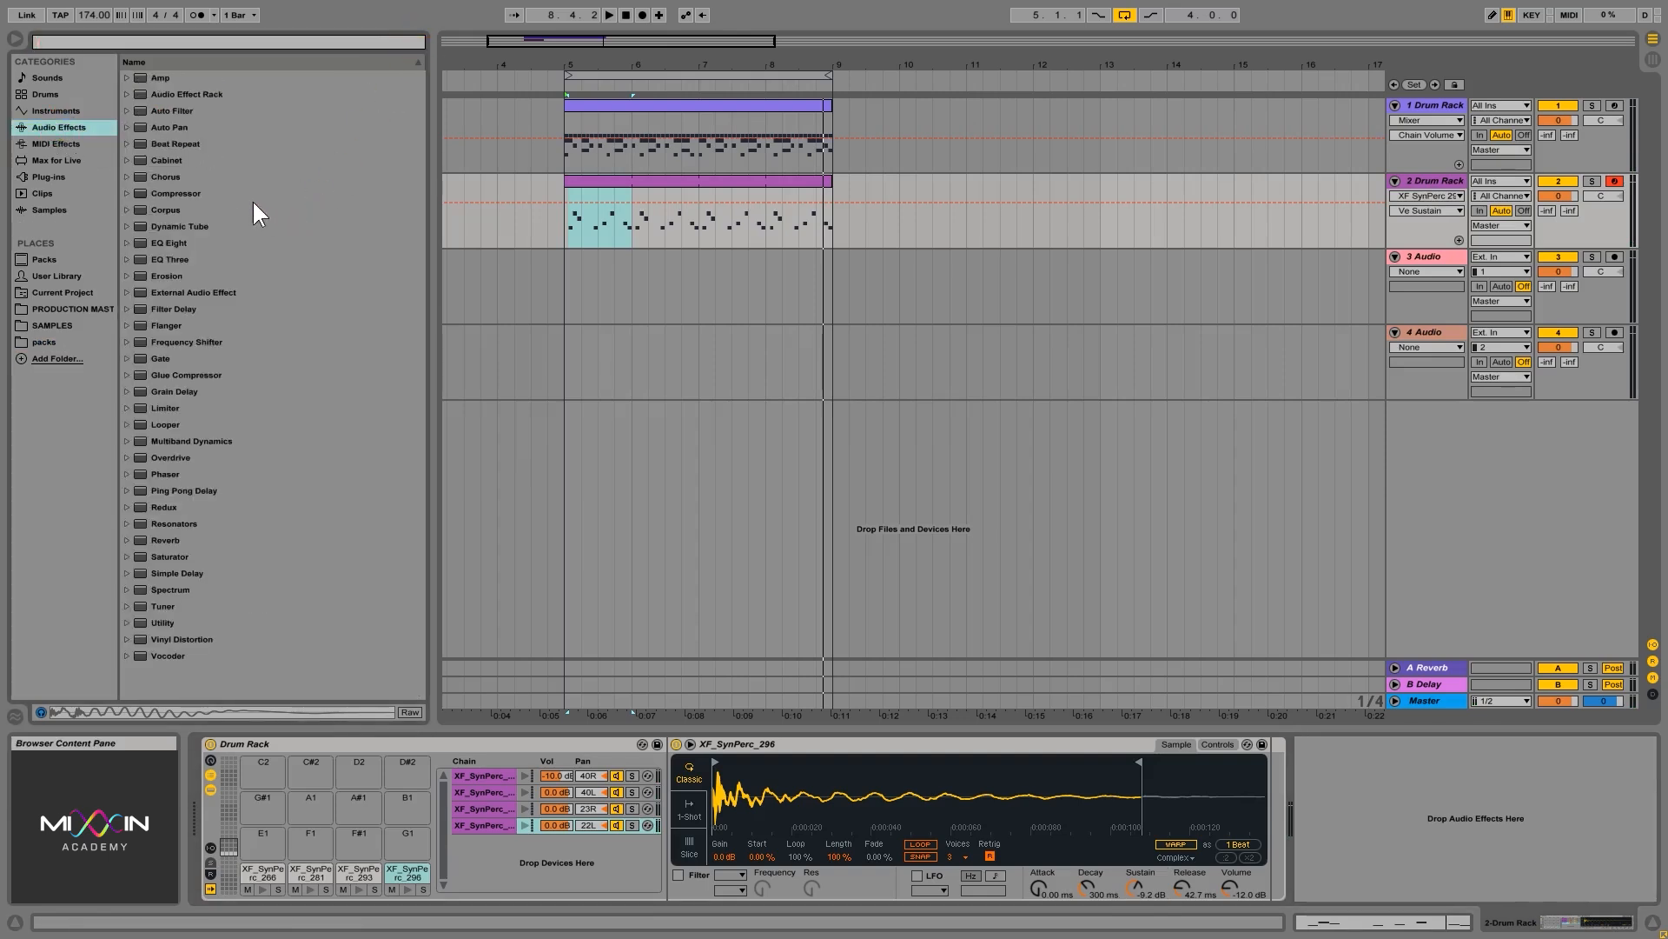
pyautogui.doubleClick(305, 745)
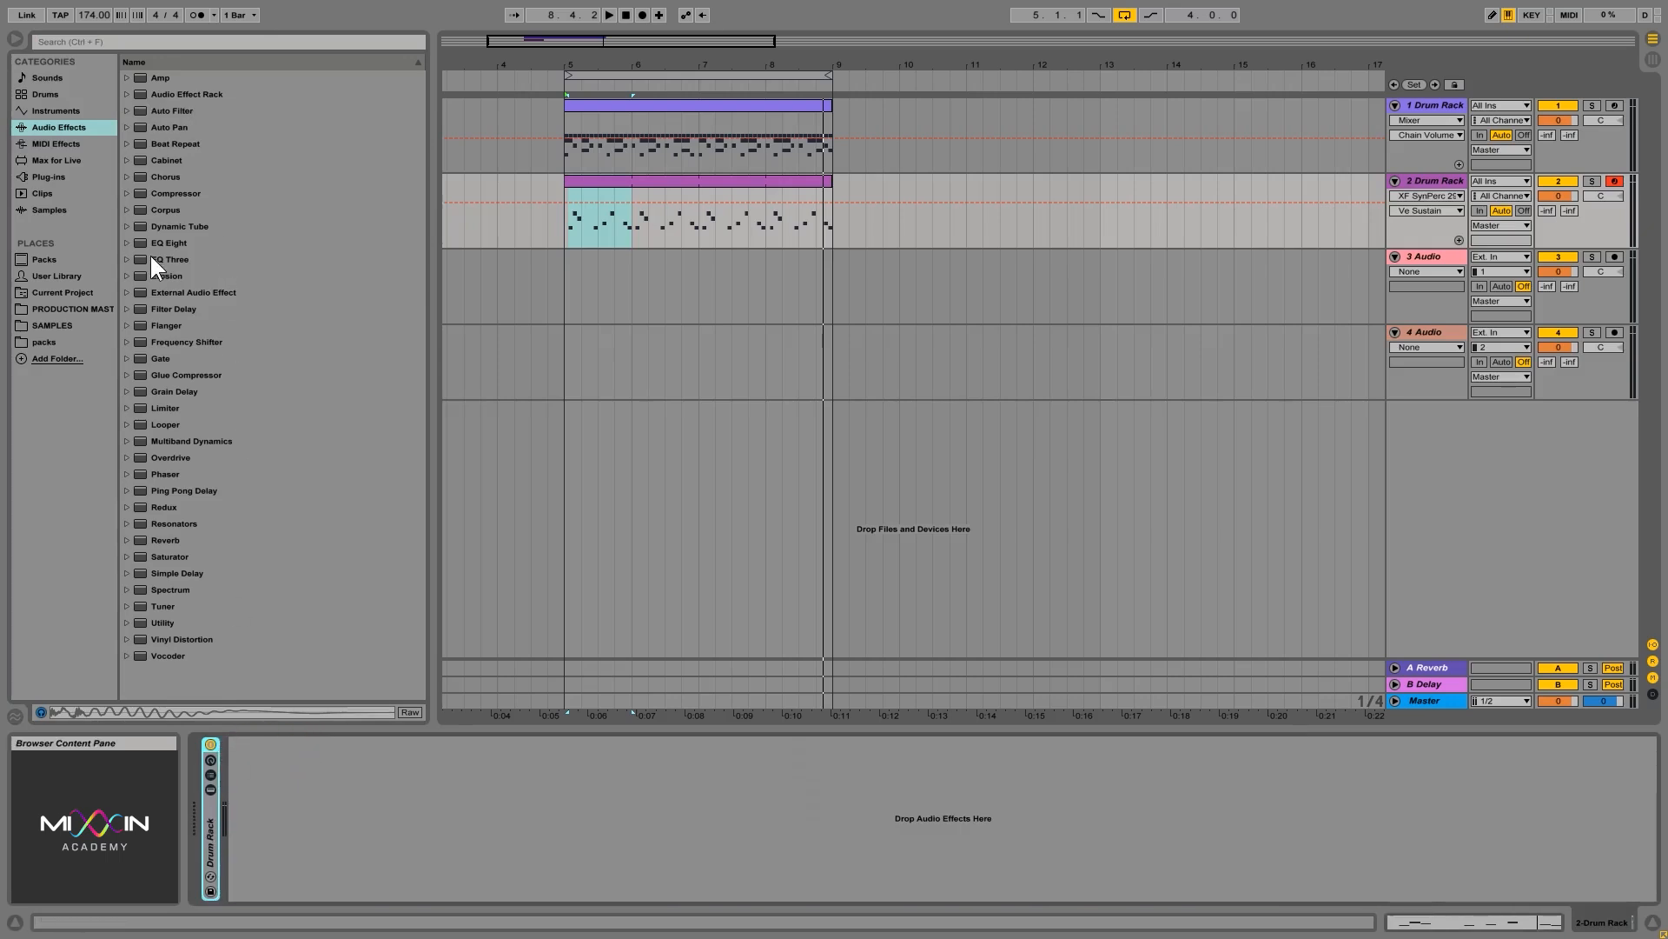
pyautogui.moveTo(167, 242); pyautogui.dragTo(371, 824)
pyautogui.press('space')
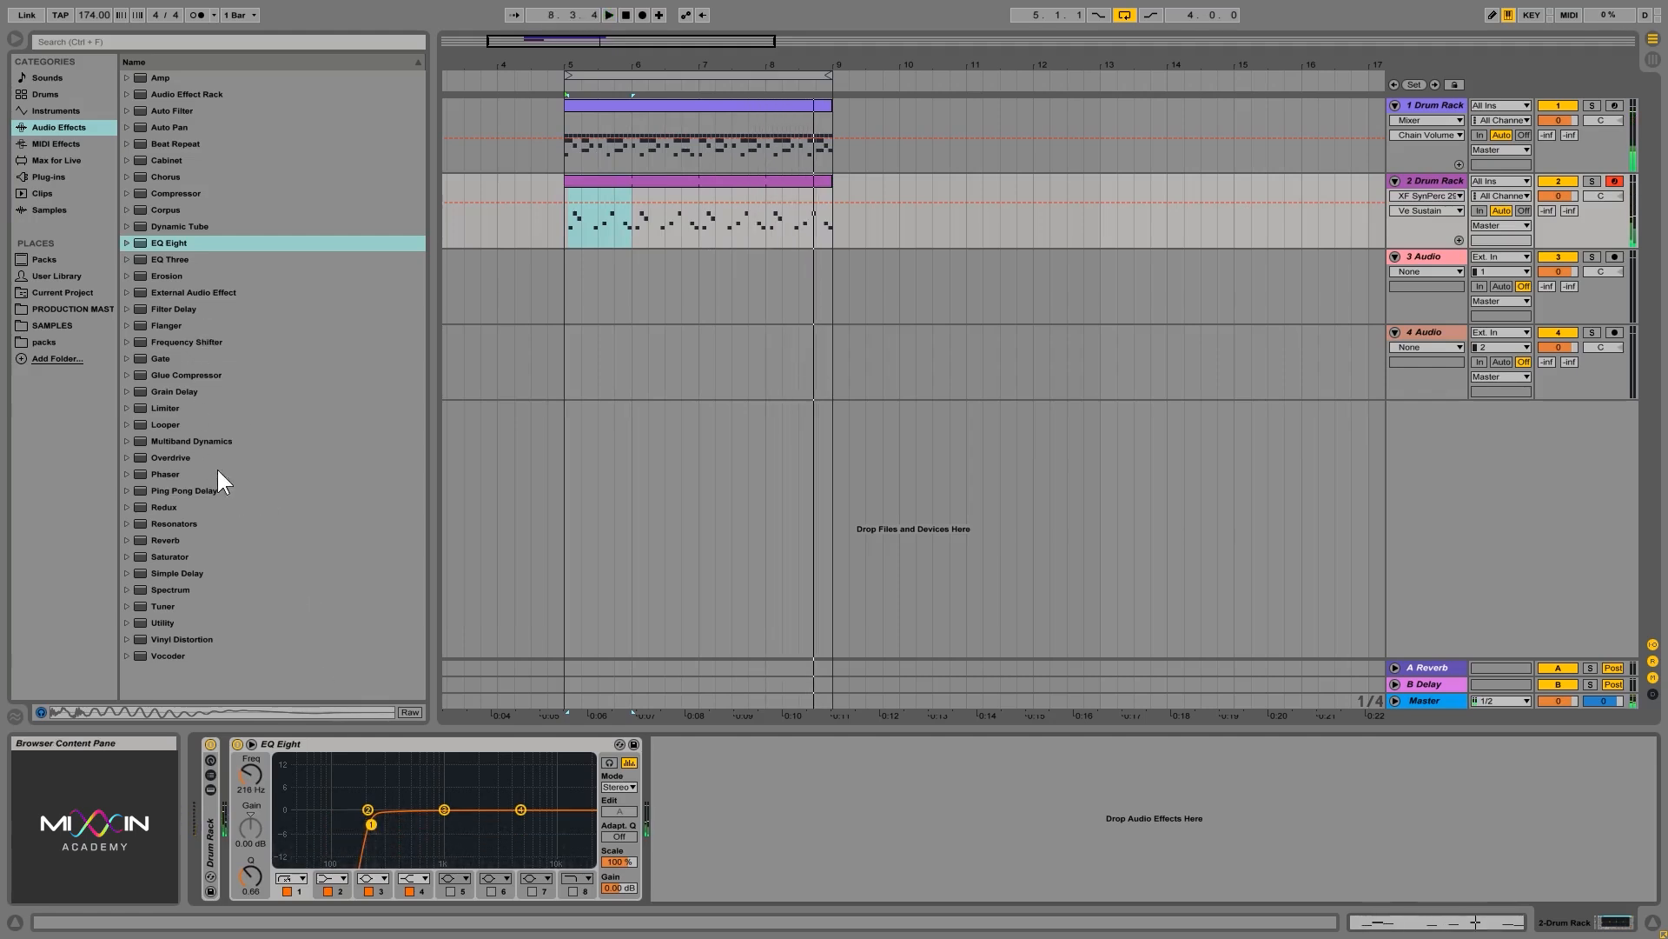
# Insert a Redux between the percussion Drum Rack and EQ Eight, with Soft downsampling set to 10.0
pyautogui.moveTo(174, 509); pyautogui.dragTo(234, 784)
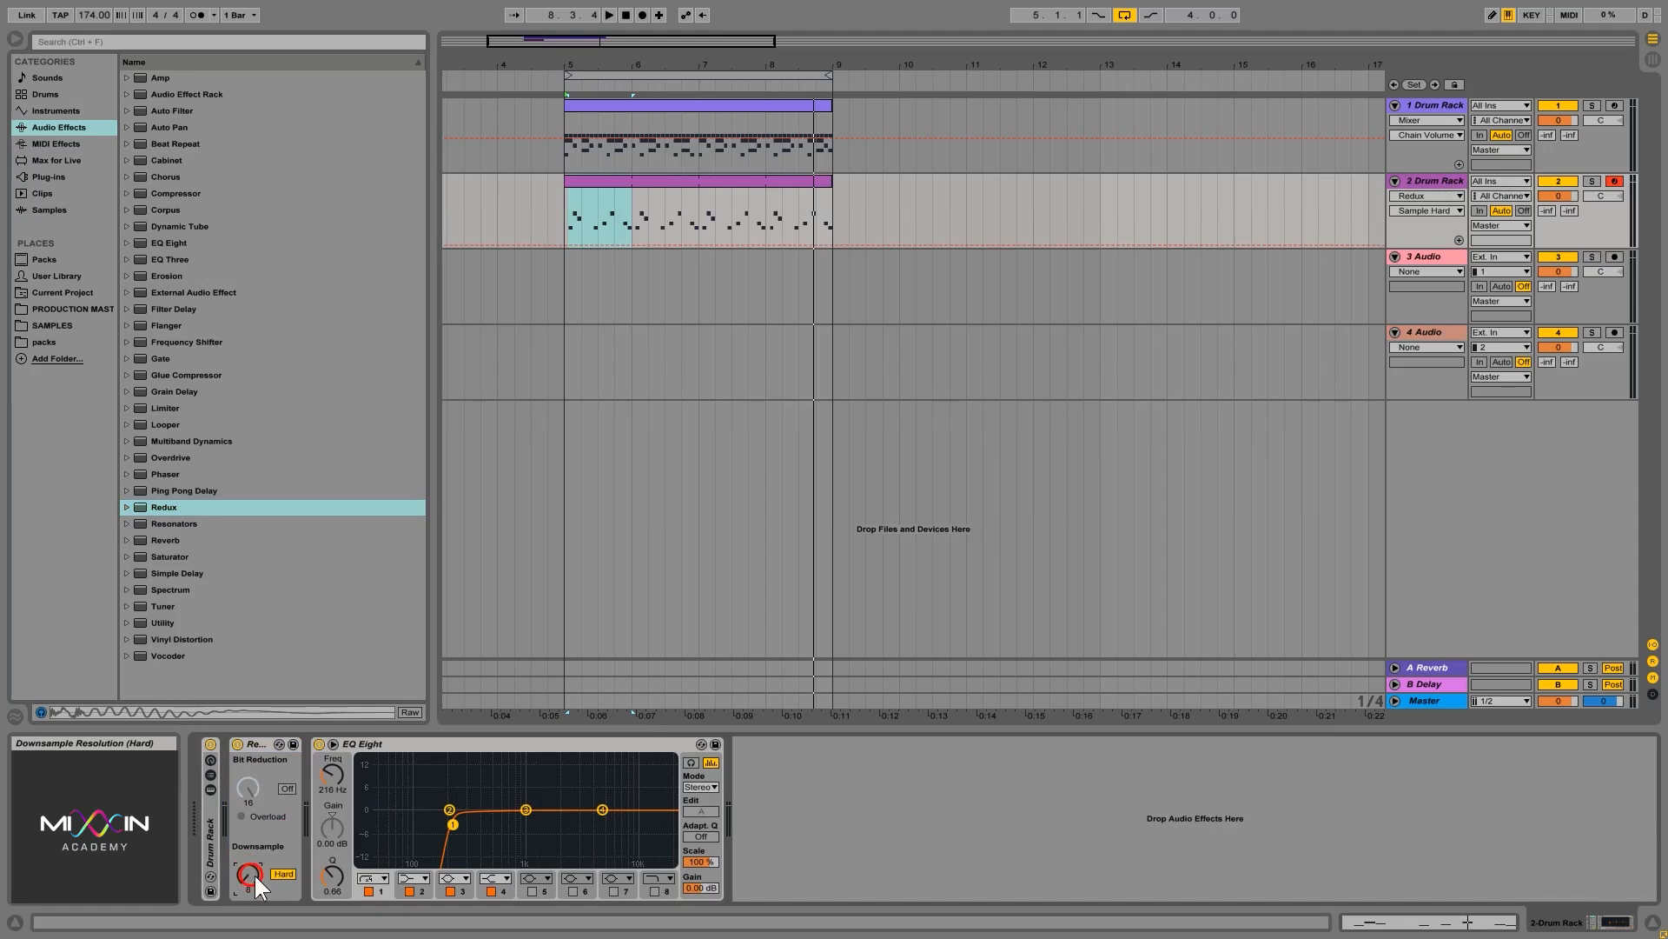
pyautogui.click(280, 874)
pyautogui.moveTo(247, 876)
pyautogui.mouseDown()
pyautogui.moveTo(247, 846)
pyautogui.moveTo(248, 874)
pyautogui.mouseUp()
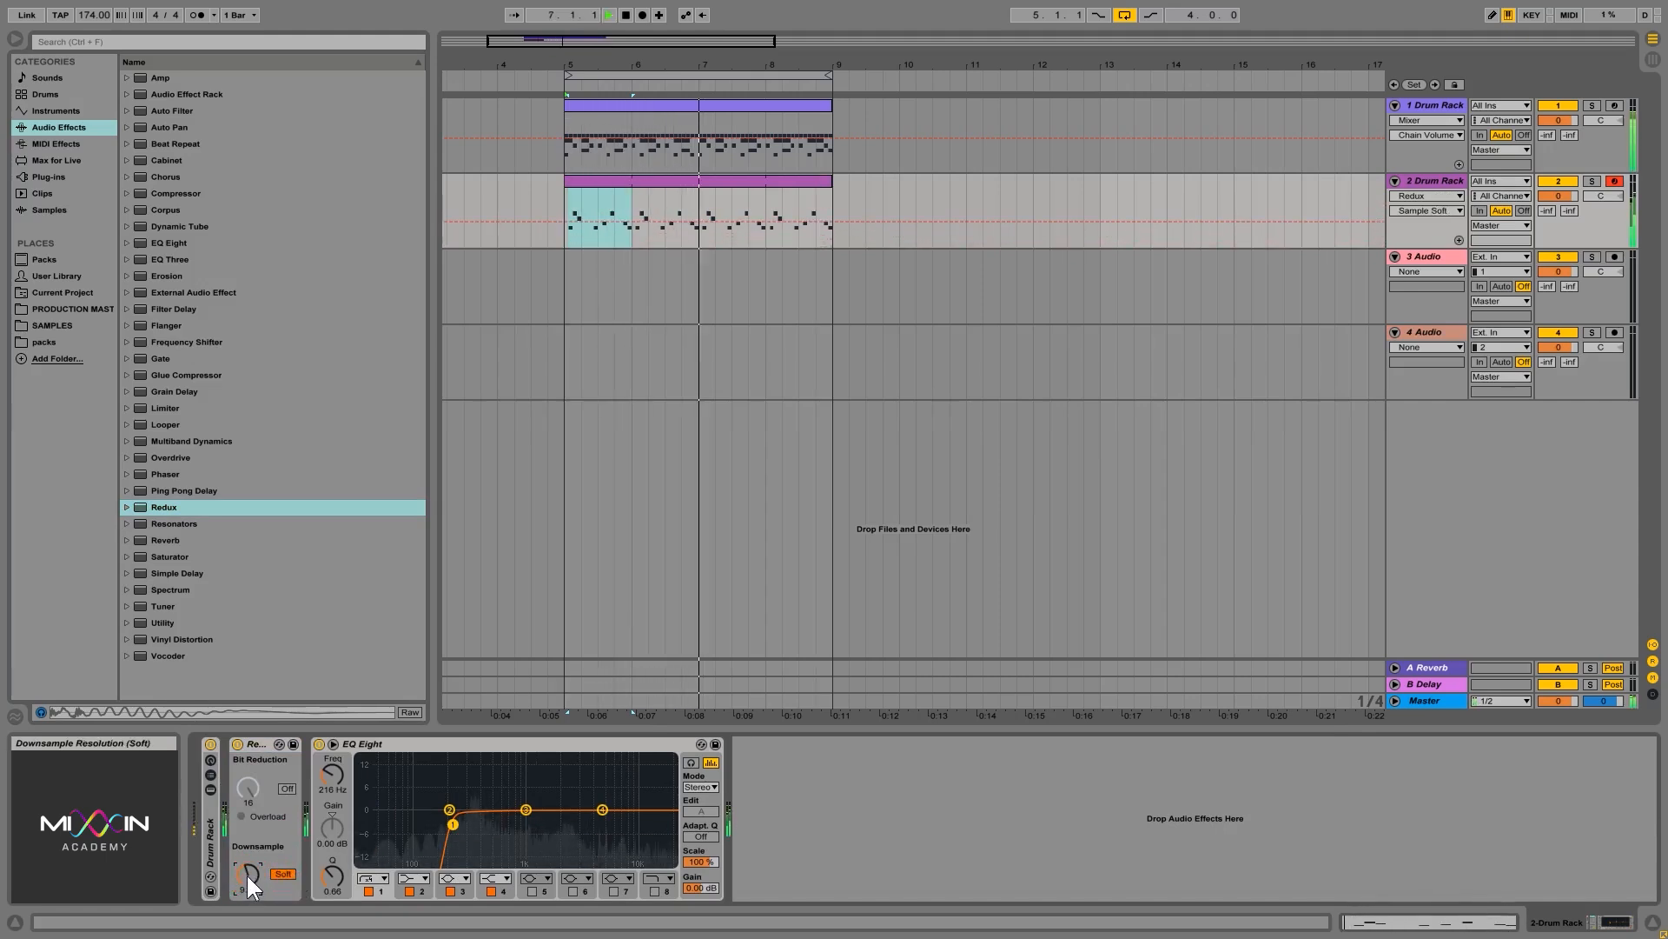
pyautogui.click(248, 874)
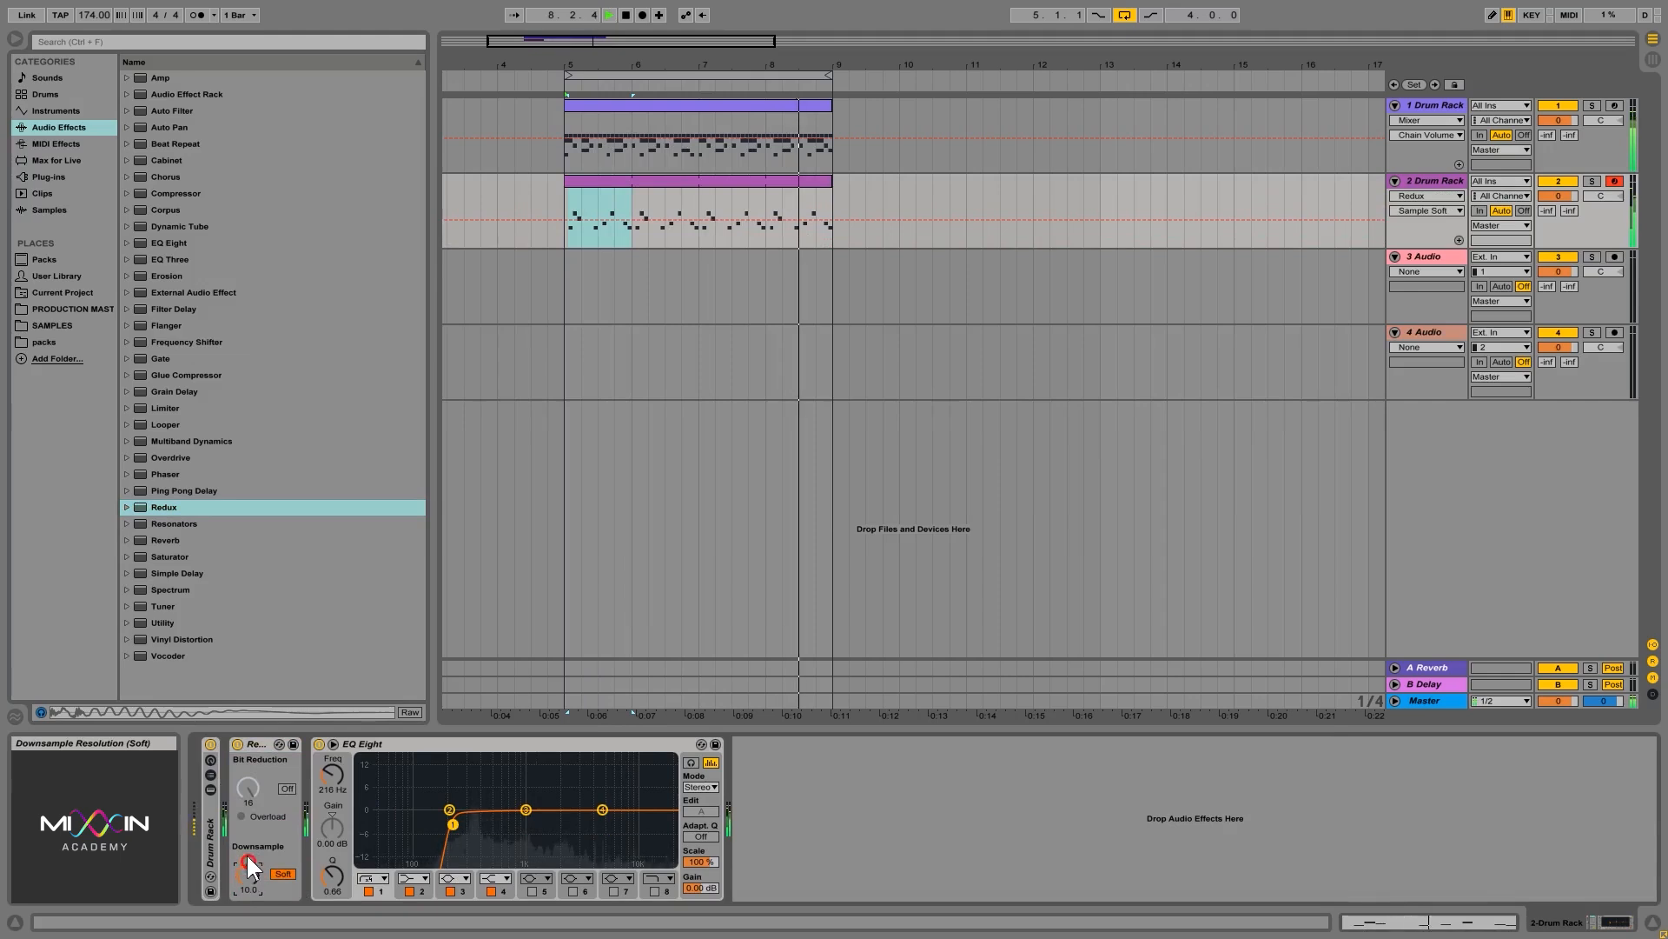
# Insert an Overdrive between Redux and EQ Eight with 57% Dynamics, a 1.36 kHz filter frequency and a bandwidth of 4.22
pyautogui.moveTo(170, 457); pyautogui.dragTo(312, 806)
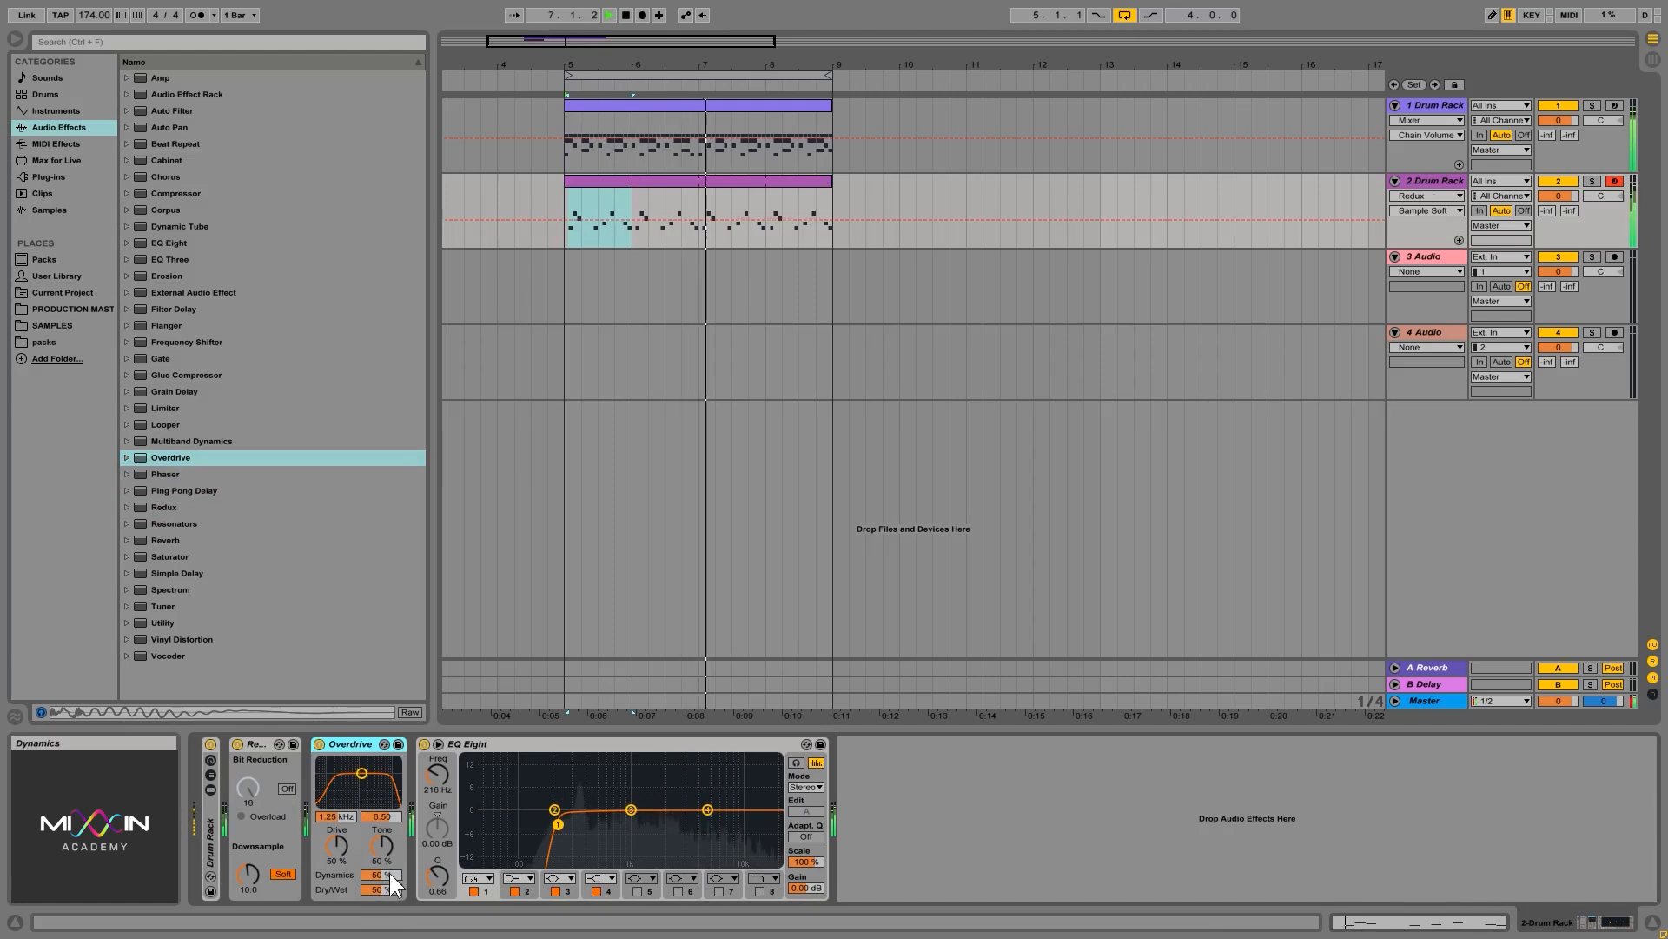
pyautogui.moveTo(388, 872); pyautogui.dragTo(387, 784)
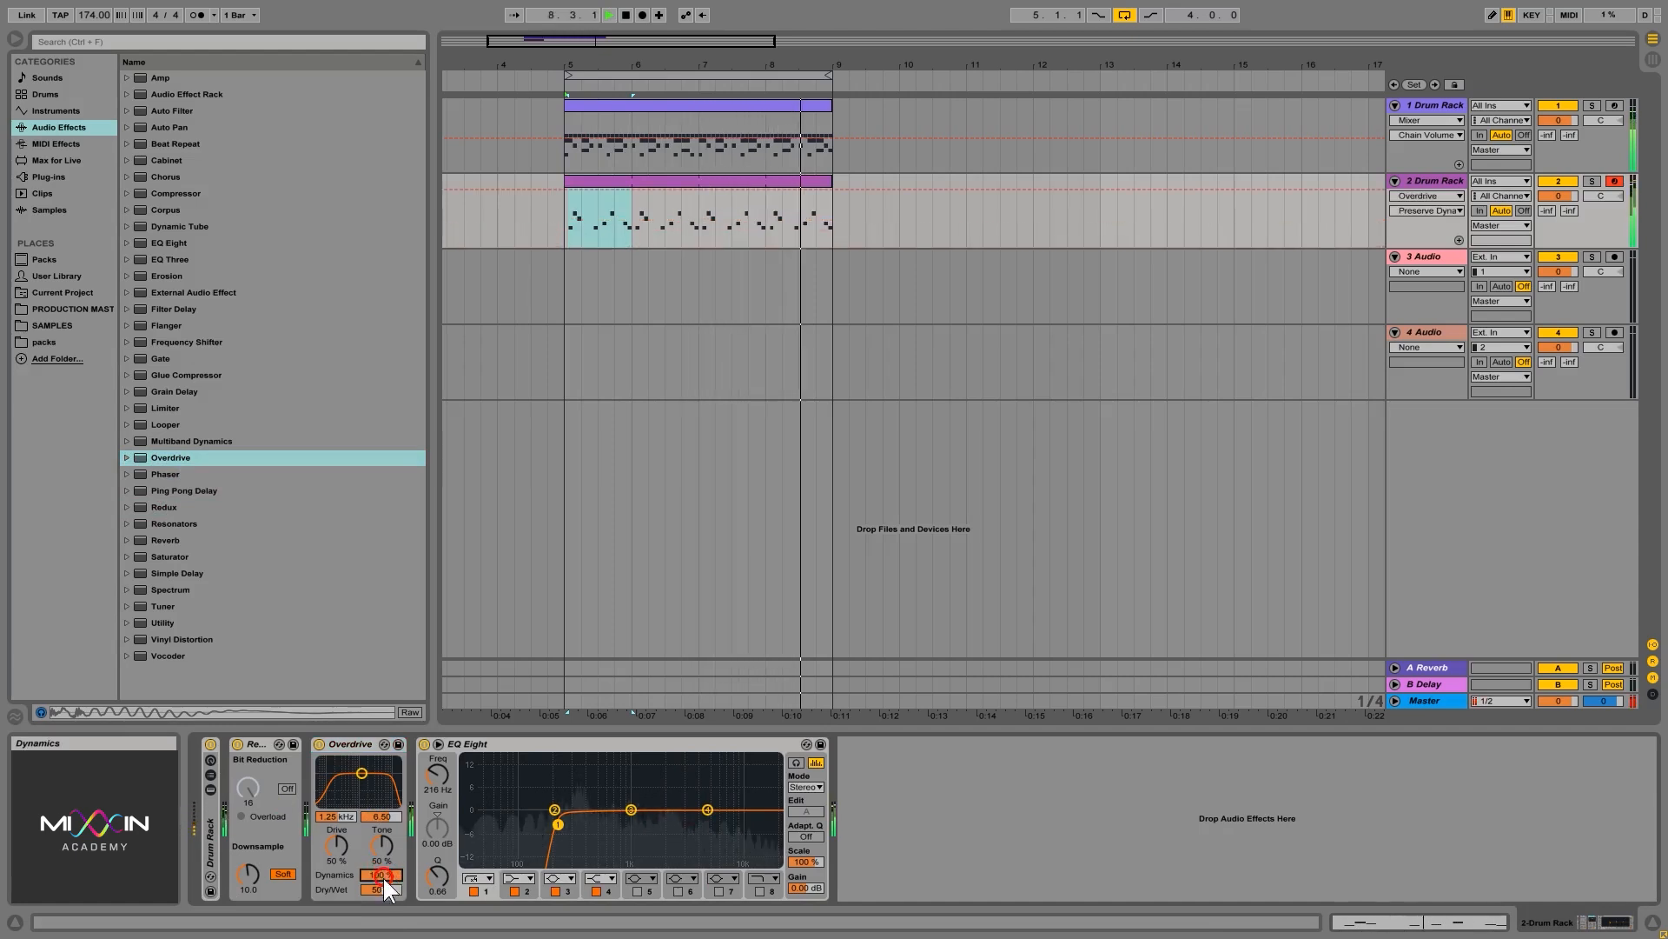
pyautogui.moveTo(395, 874); pyautogui.dragTo(396, 911)
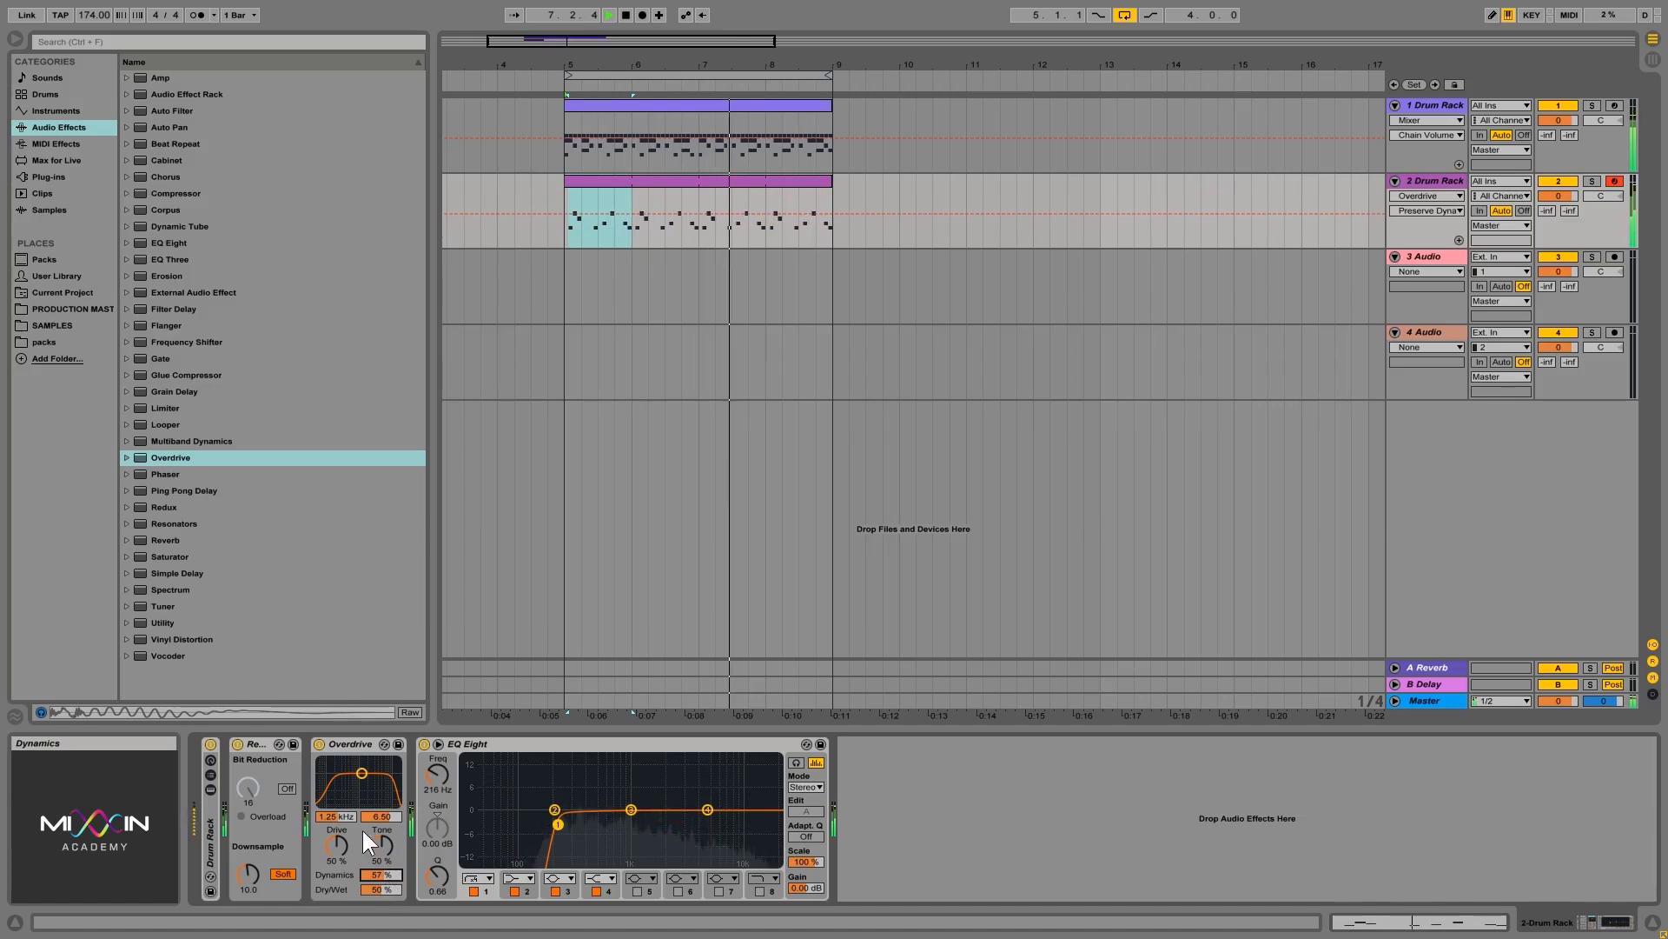
pyautogui.moveTo(361, 773); pyautogui.dragTo(364, 790)
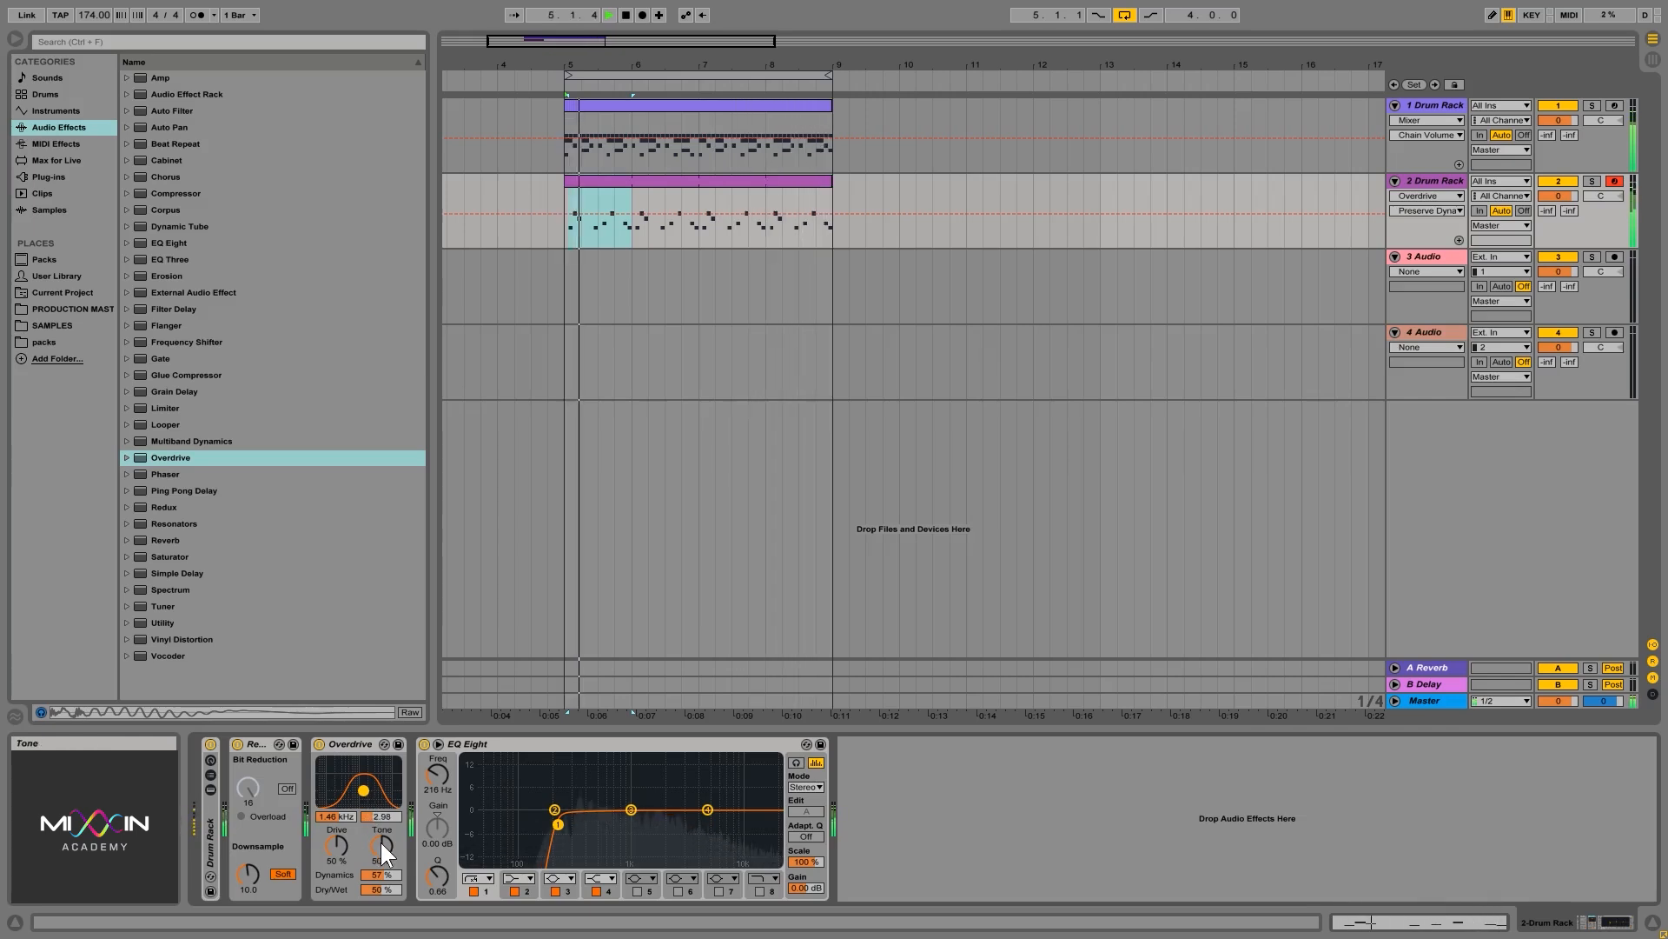
pyautogui.moveTo(361, 798); pyautogui.dragTo(359, 767)
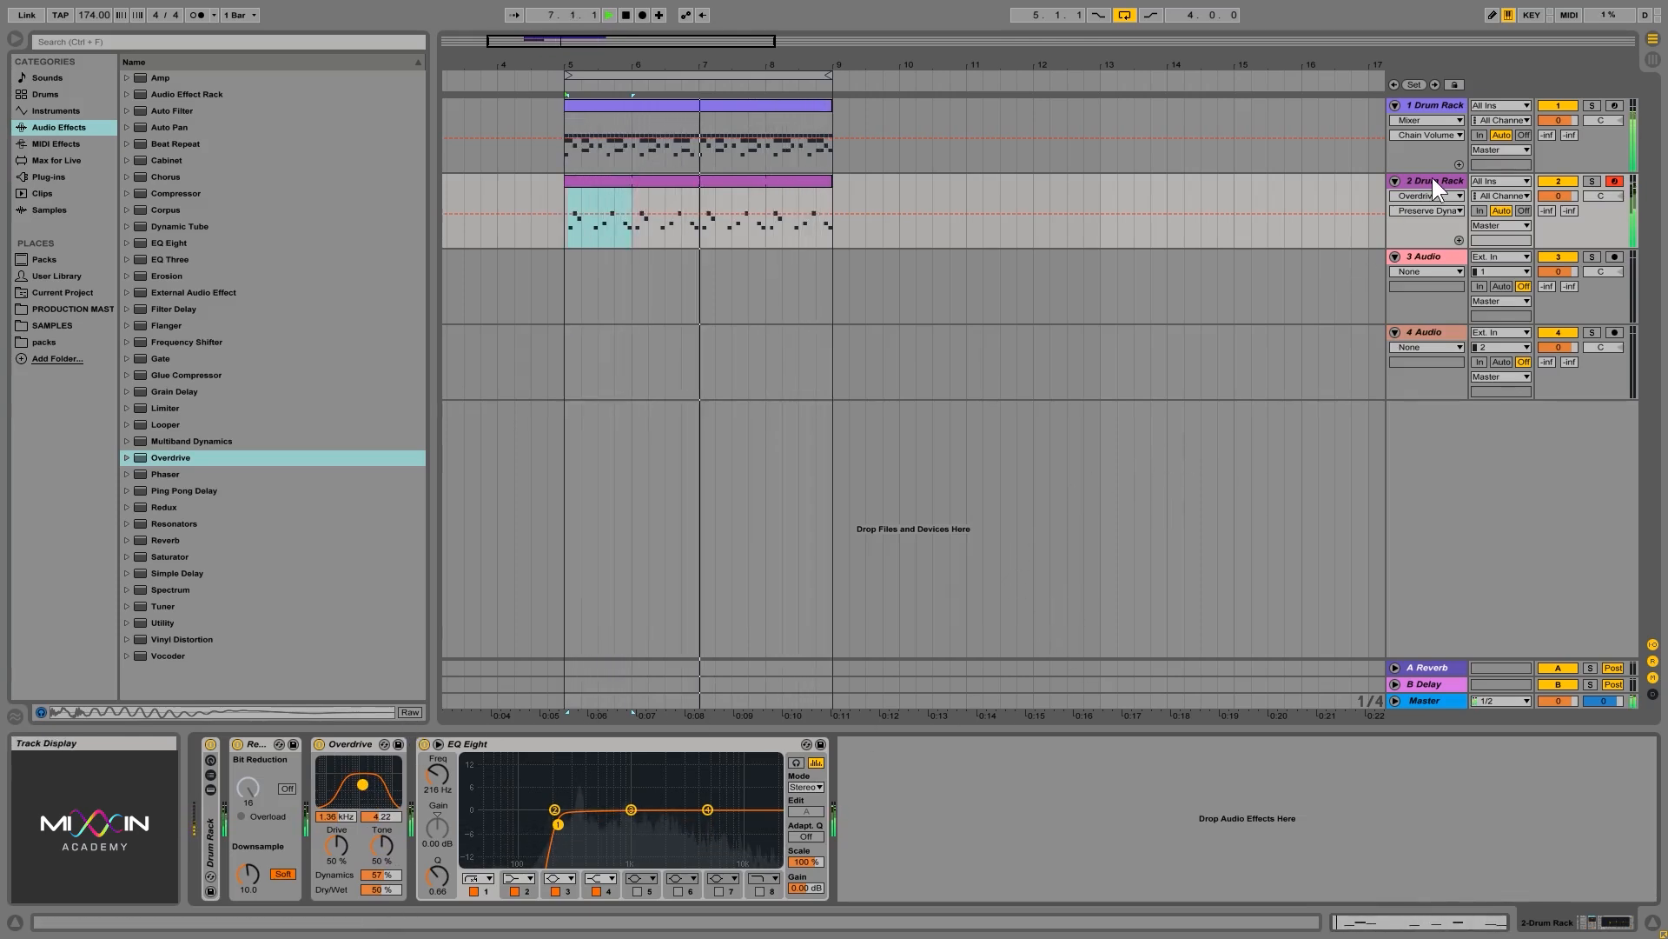
pyautogui.press('space')
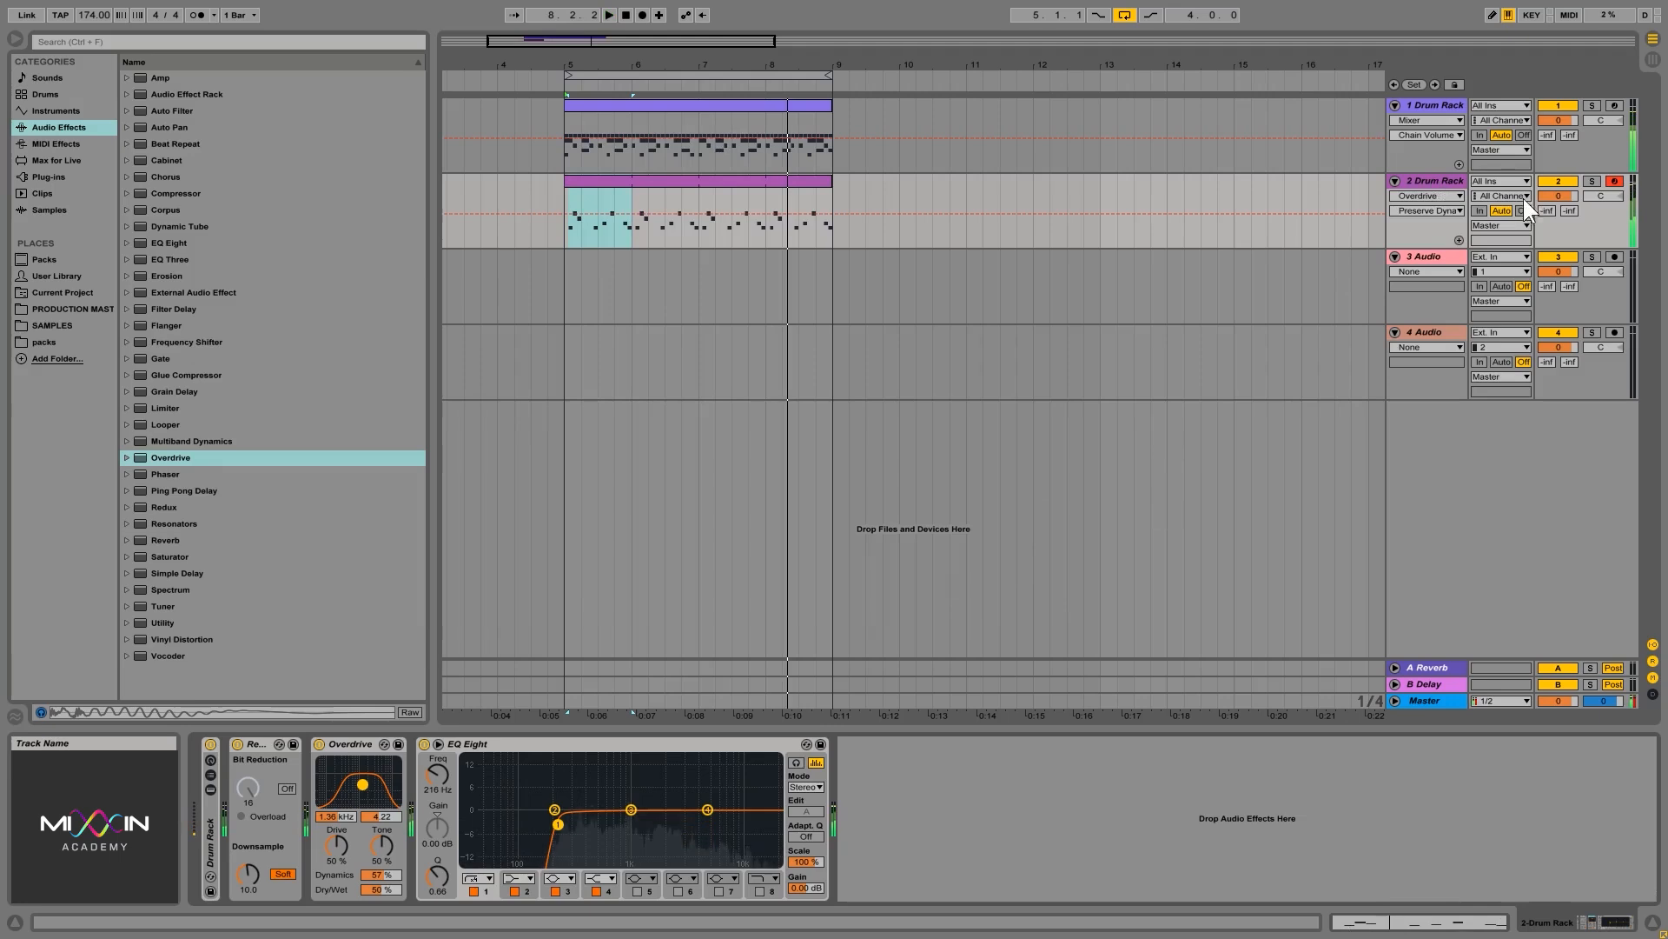
# Add an EQ Eight to the KSHMR_Shaker_02 chain in track 1's Drum Rack and set its low cut to about 1.39 kHz
pyautogui.click(1445, 100)
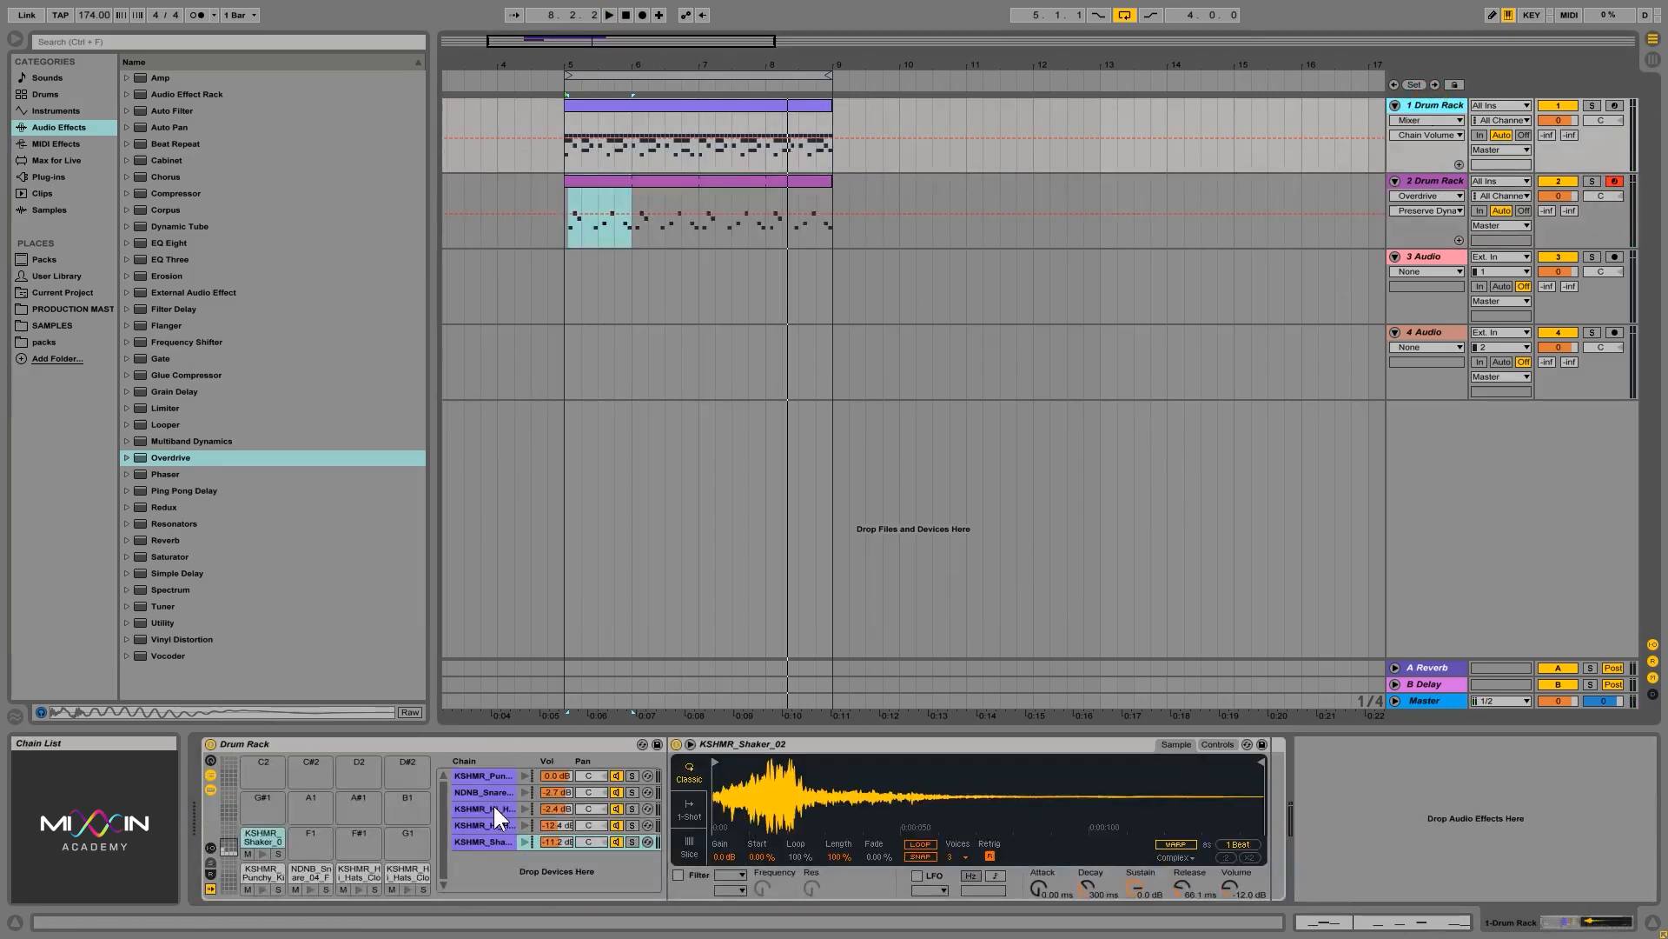
pyautogui.click(170, 247)
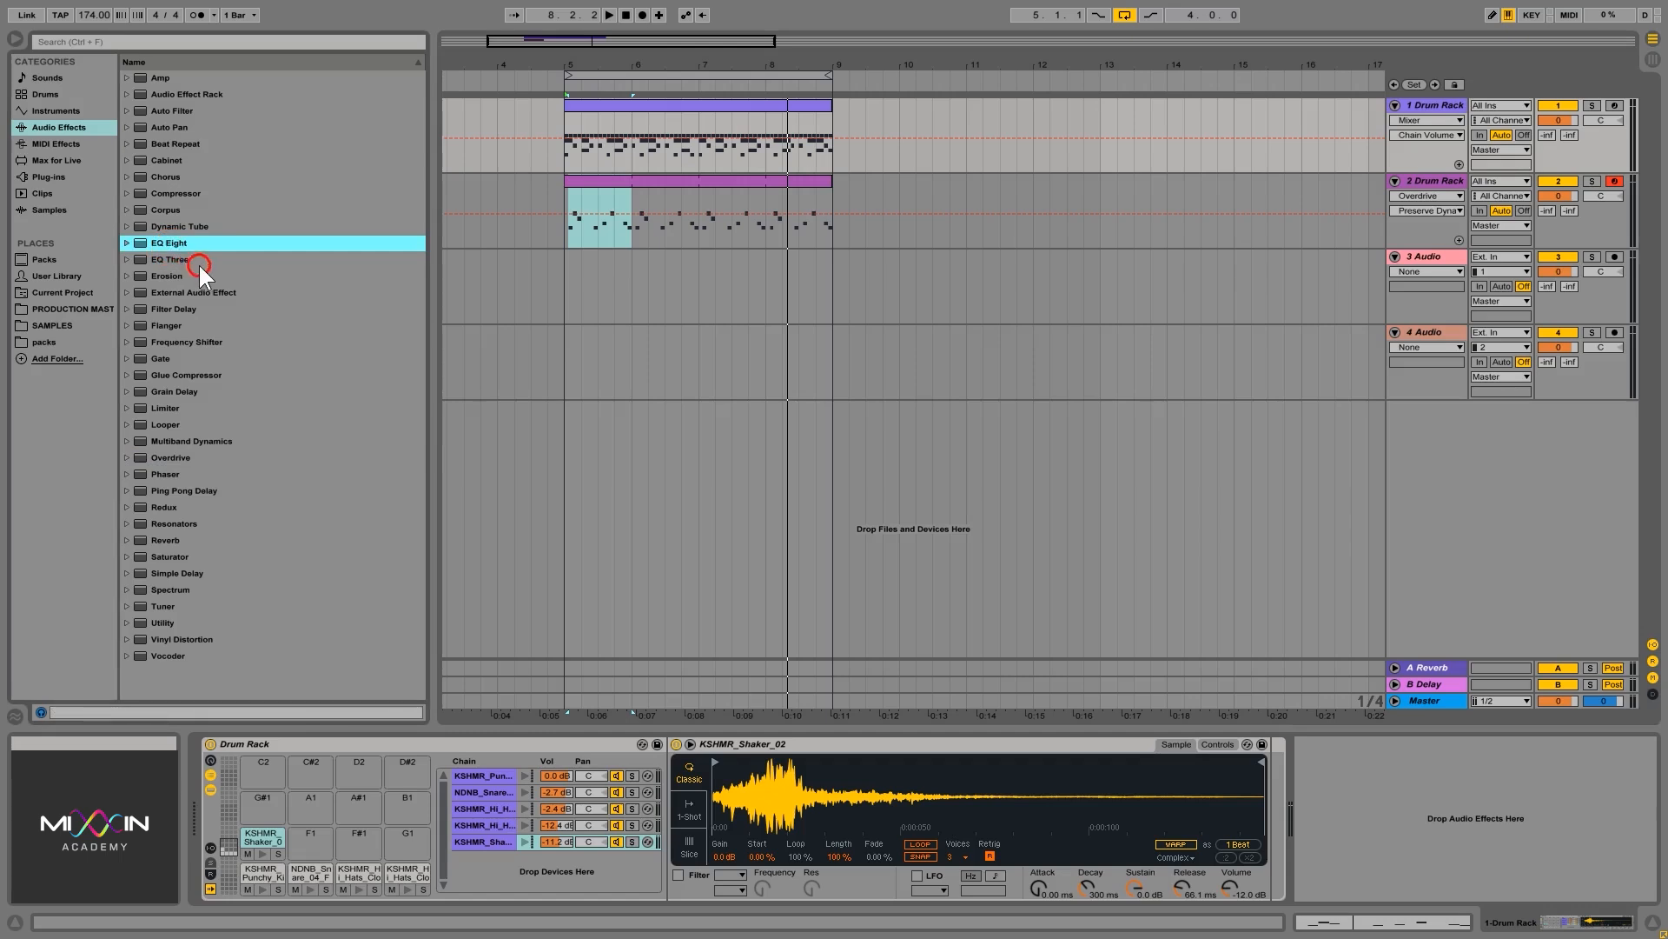
pyautogui.moveTo(168, 241); pyautogui.dragTo(503, 842)
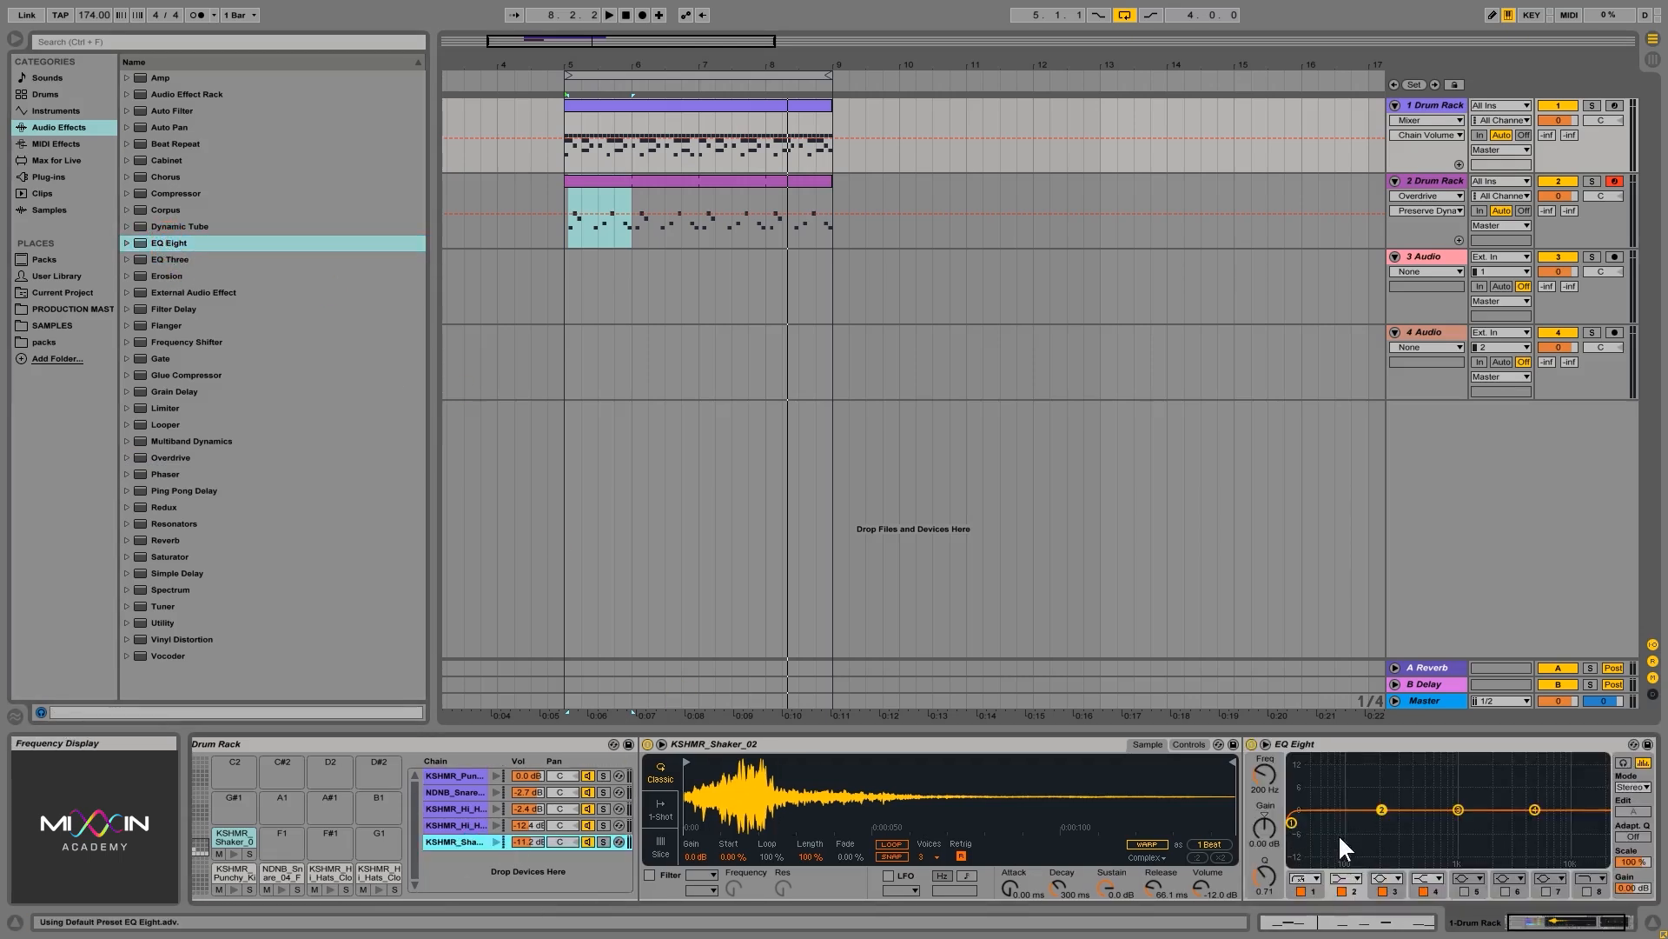
pyautogui.press('space')
pyautogui.moveTo(1291, 822); pyautogui.dragTo(1474, 821)
pyautogui.press('space')
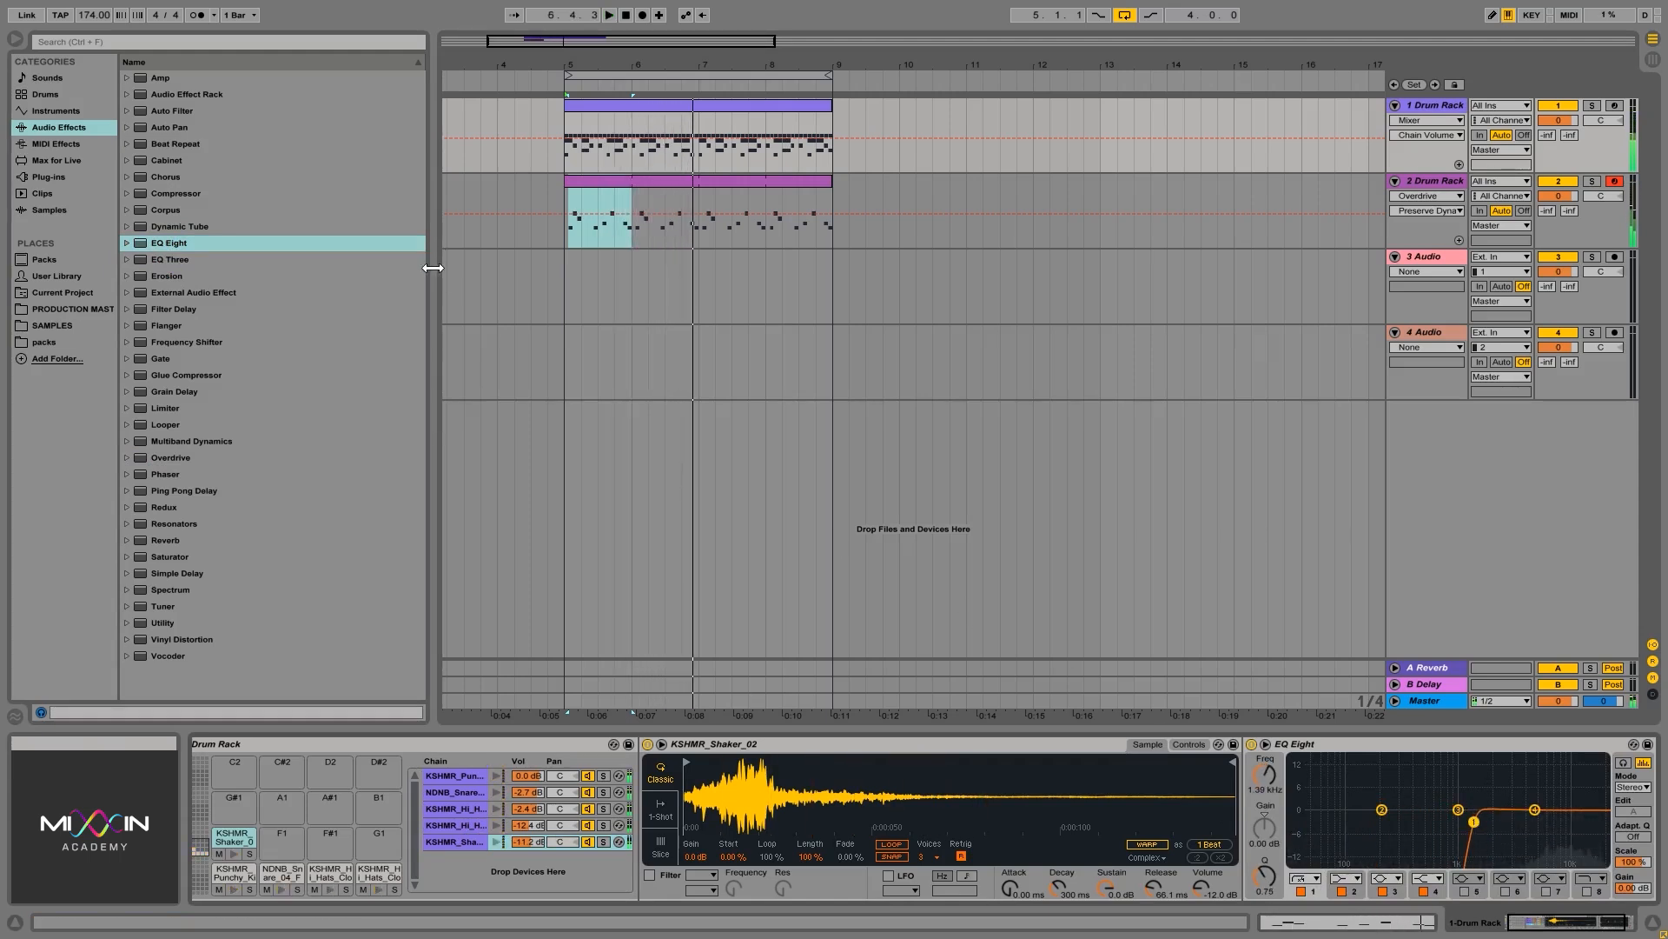
# Add an EQ Eight to the KSHMR_Hi_Hats_Closed_09 chain and set its low cut to about 984 Hz
pyautogui.click(167, 243)
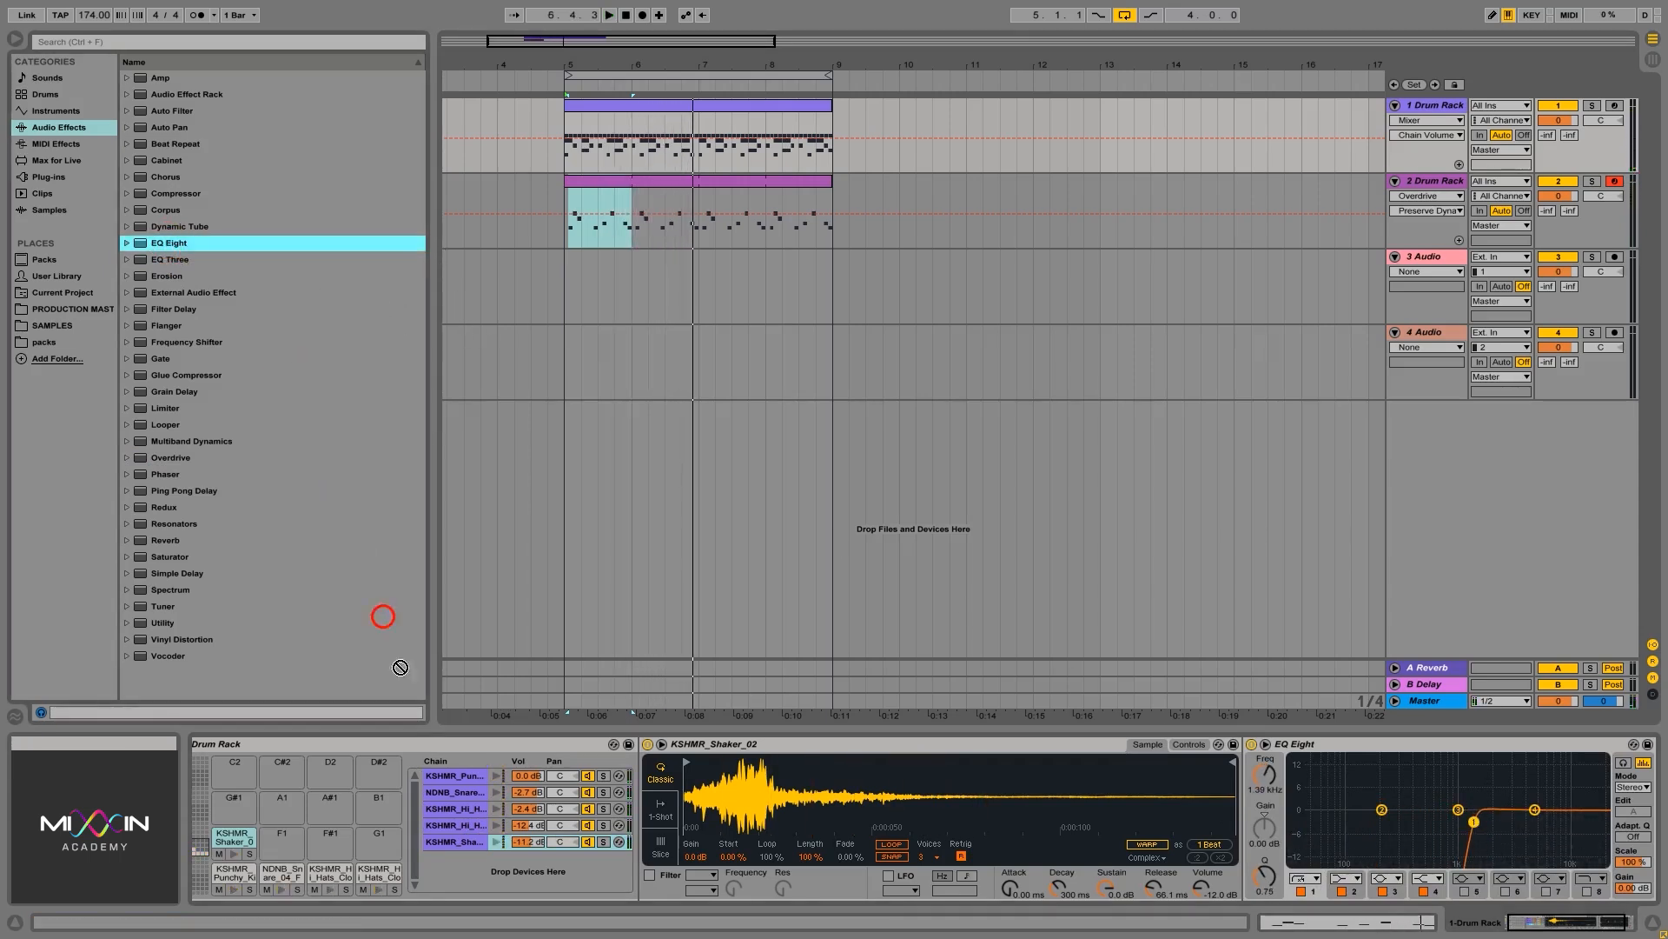
pyautogui.moveTo(461, 826); pyautogui.dragTo(461, 826)
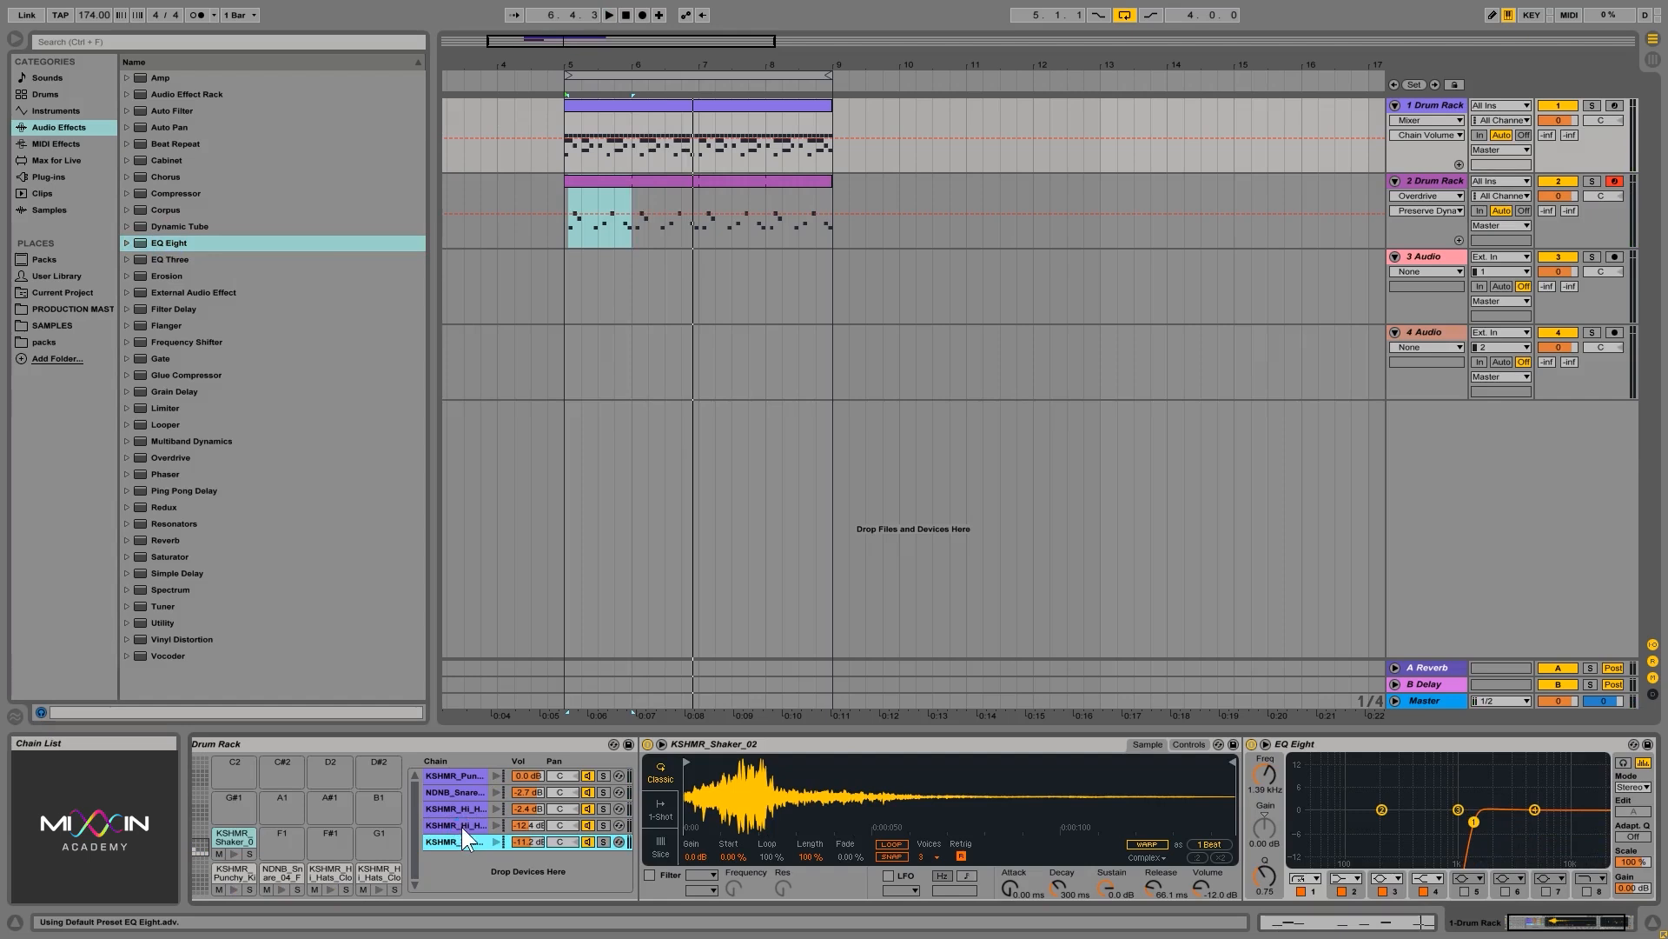
pyautogui.click(461, 824)
pyautogui.press('space')
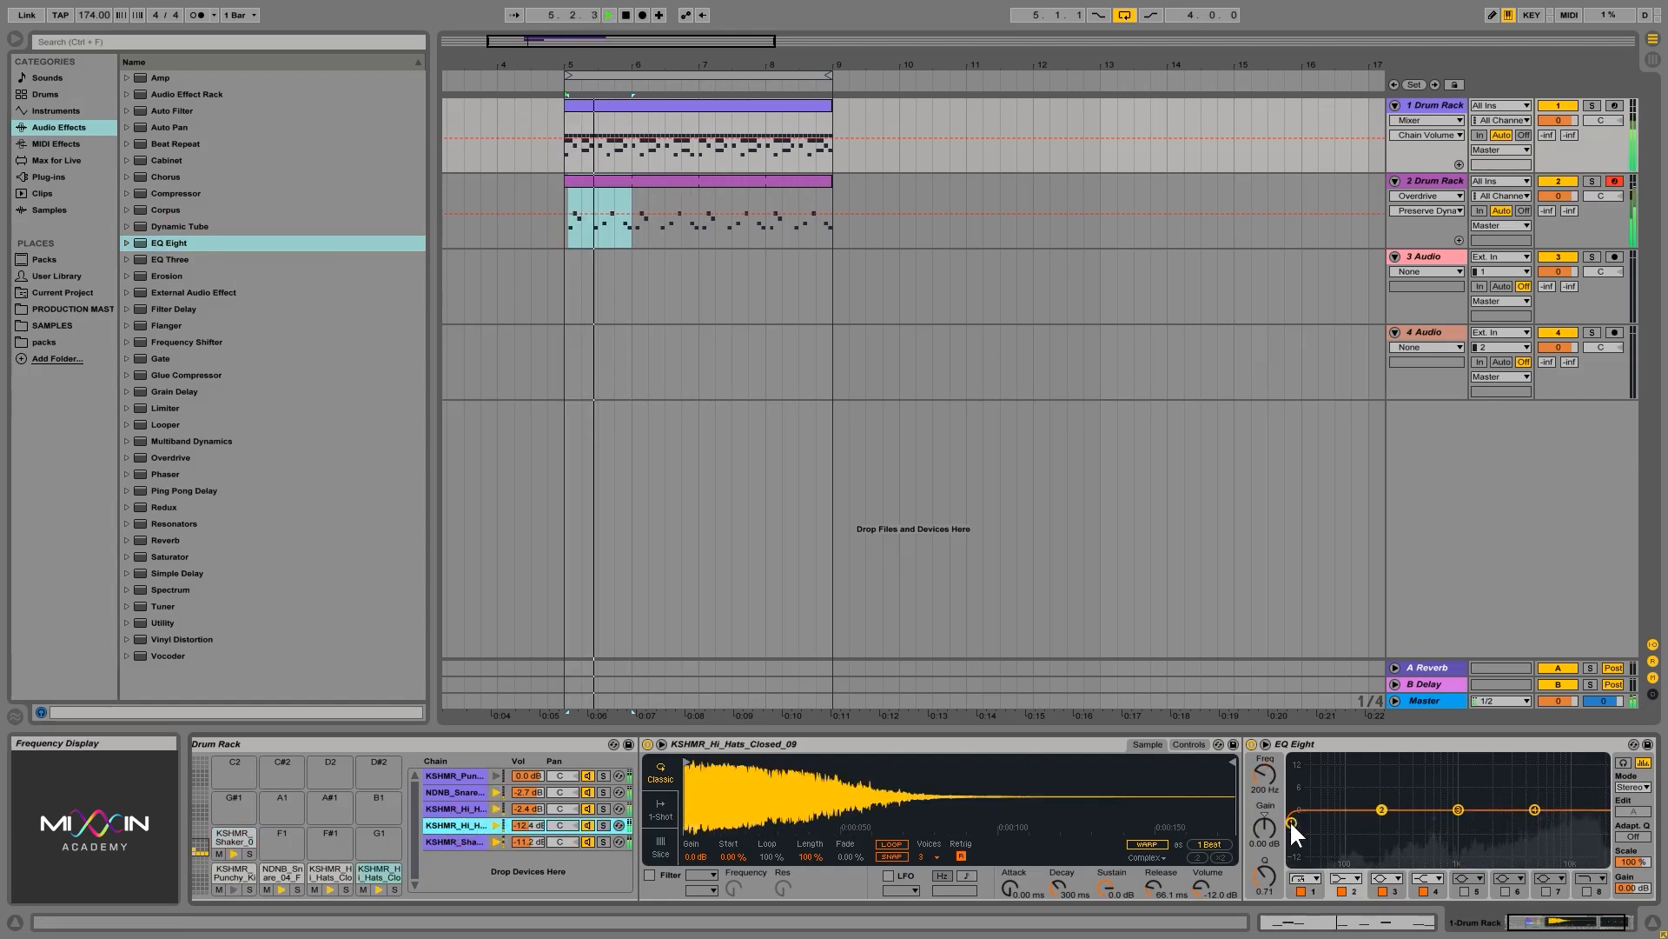
pyautogui.moveTo(1290, 820); pyautogui.dragTo(1457, 827)
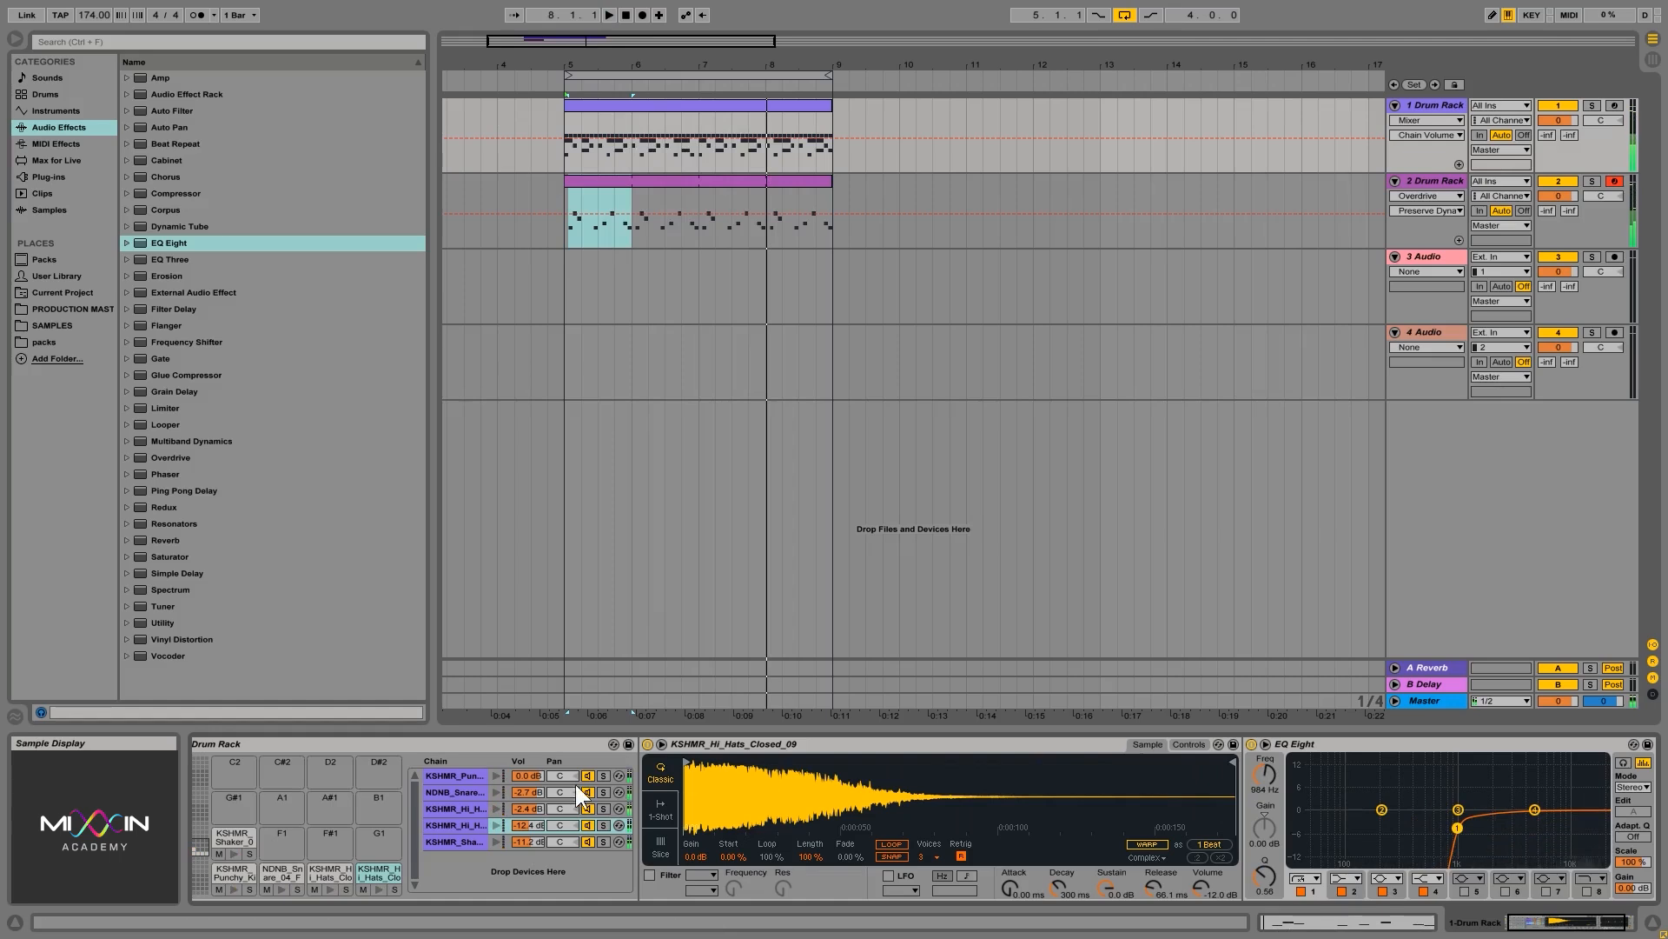
# Solo the KSHMR_Hi_Hats_Closed_09 chain and track 1, move the chain's low cut to 300 Hz, and unsolo the chain
pyautogui.click(604, 825)
pyautogui.click(1592, 106)
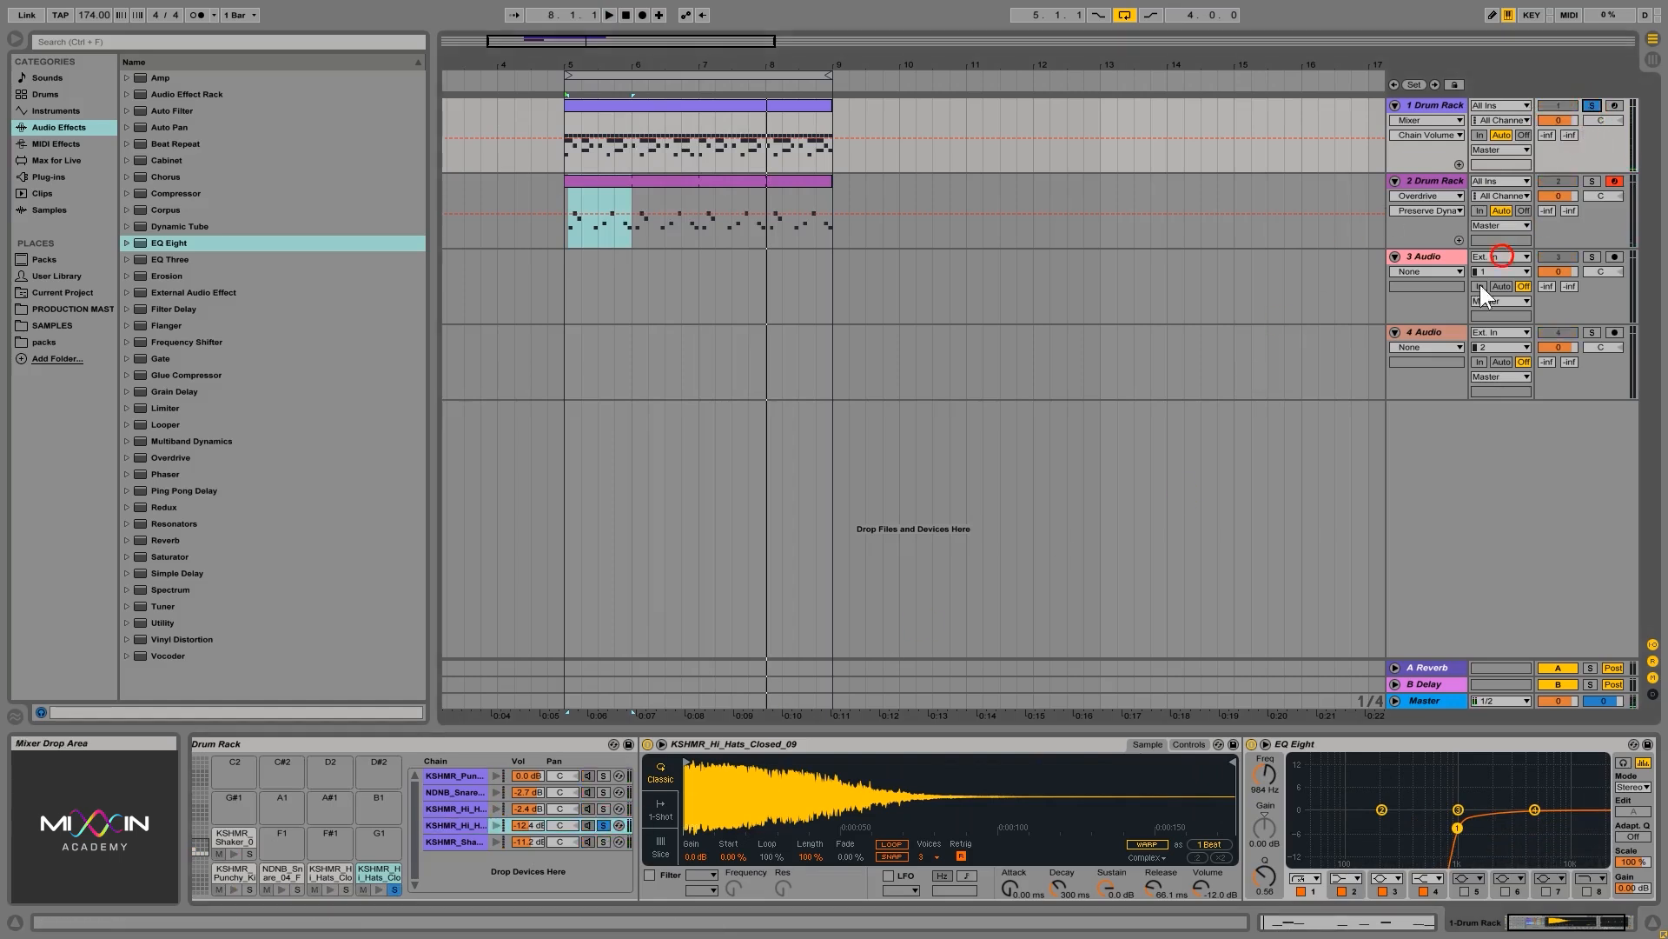
pyautogui.press('space')
pyautogui.moveTo(1458, 819); pyautogui.dragTo(1399, 826)
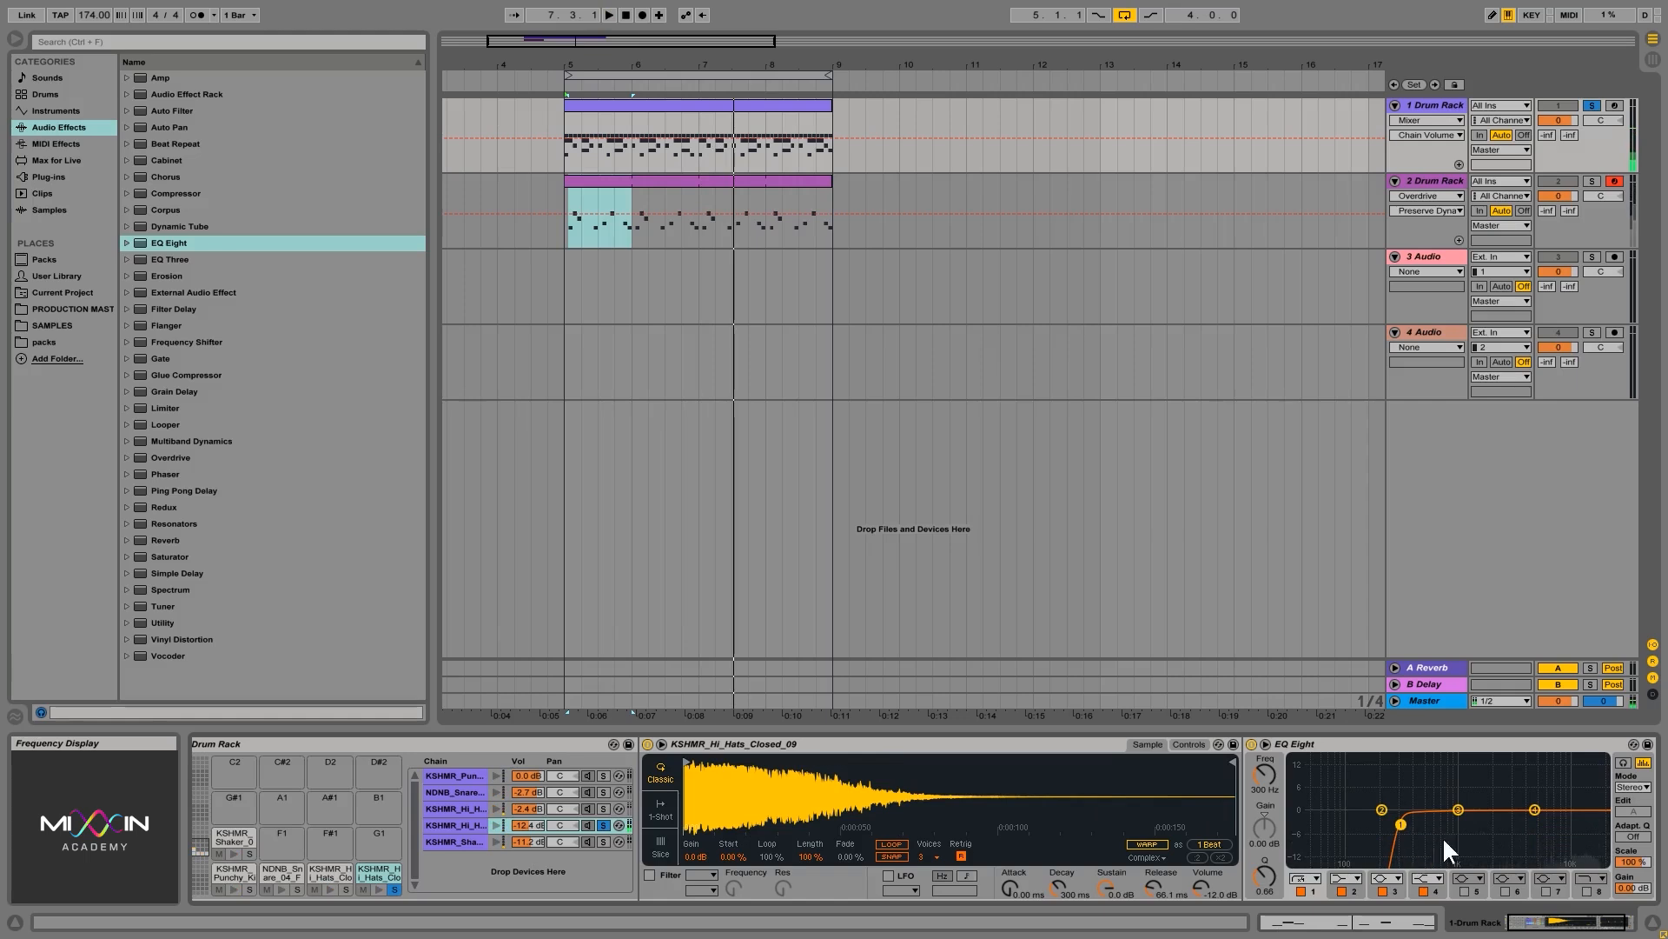
pyautogui.click(604, 825)
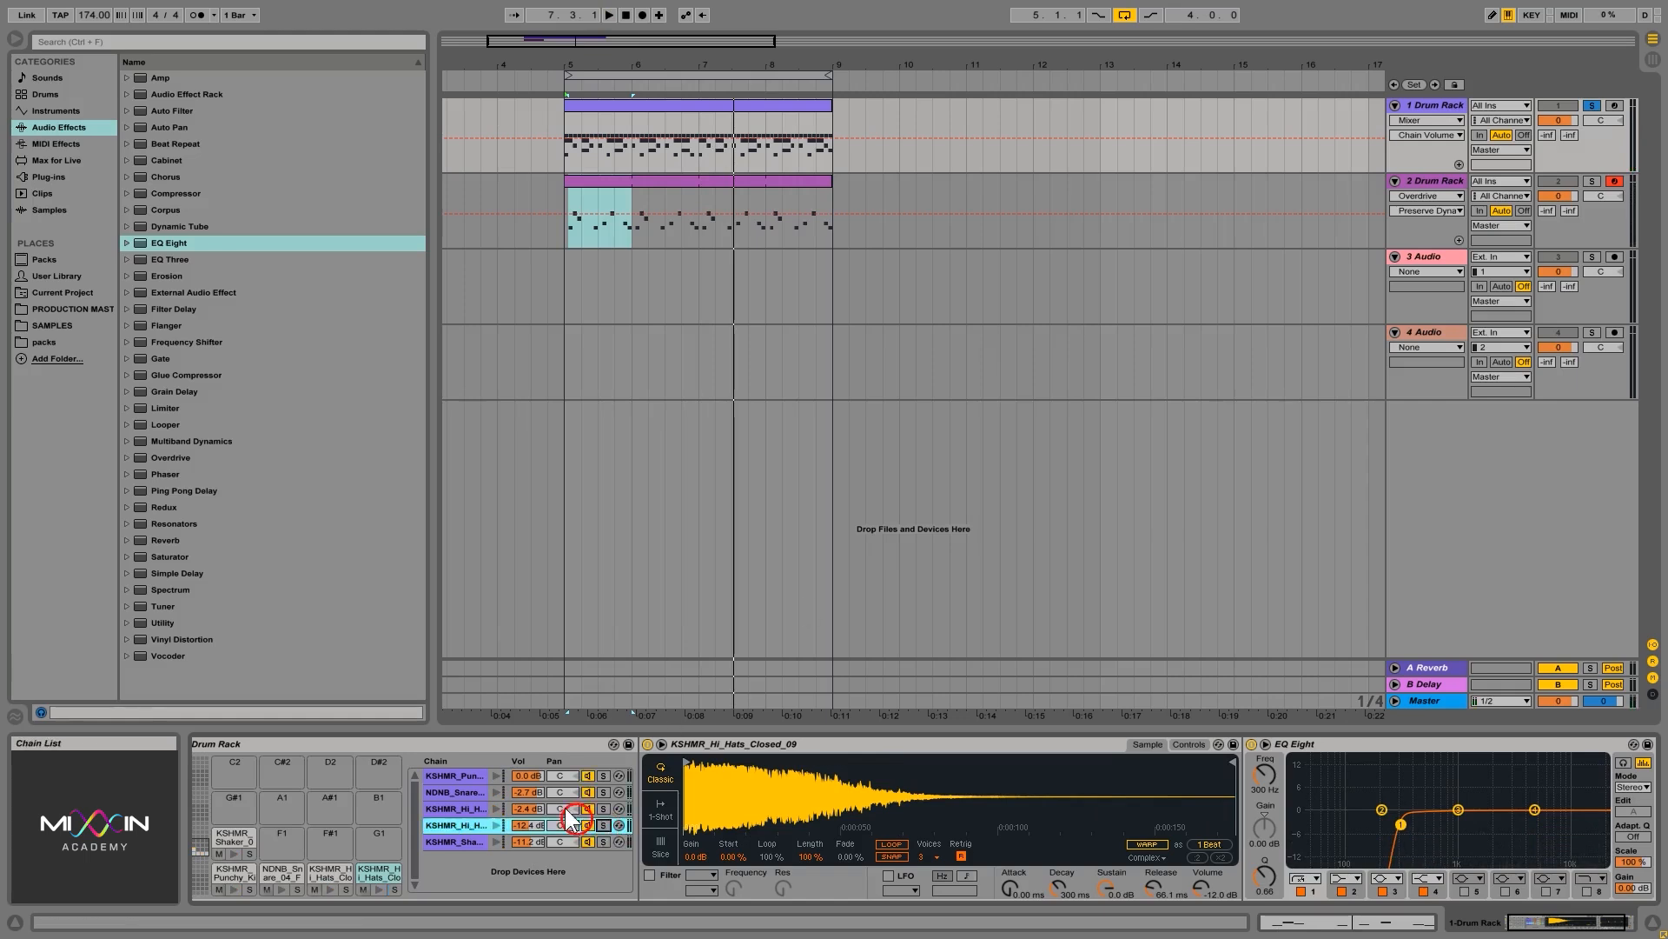
# Add an EQ Eight to the KSHMR_Hi_Hats_Closed_02 chain and set its low cut to about 1.04 kHz
pyautogui.moveTo(169, 242); pyautogui.dragTo(460, 812)
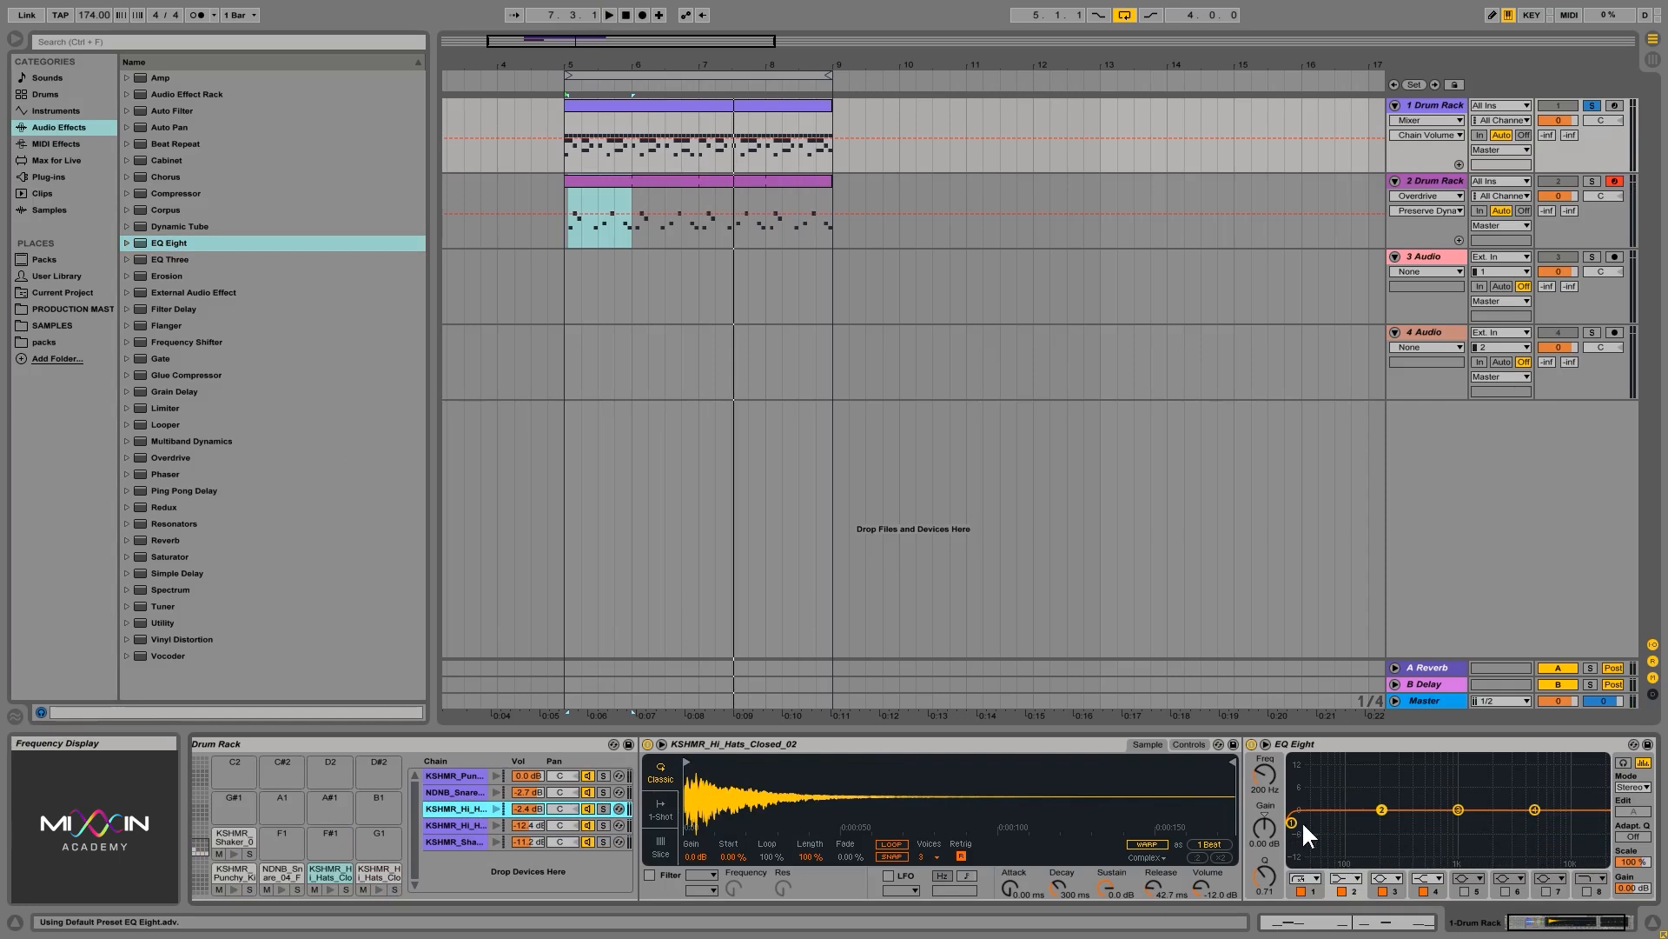
pyautogui.press('space')
pyautogui.moveTo(1292, 821); pyautogui.dragTo(1459, 824)
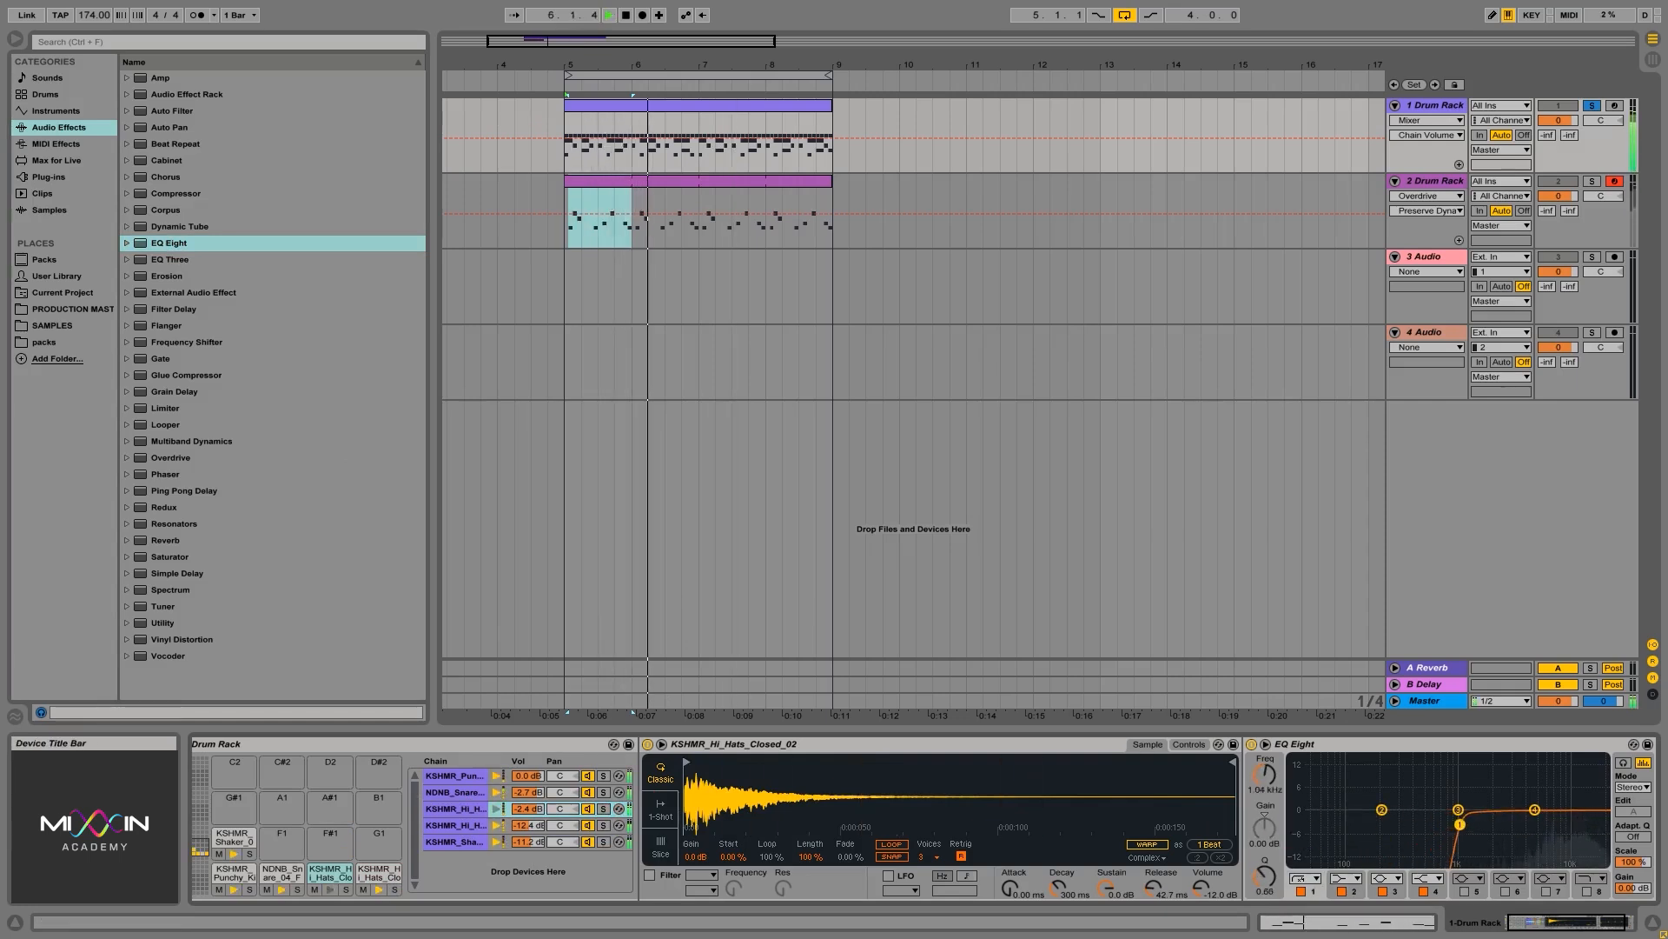
pyautogui.press('space')
# Add an EQ Eight to the NDNB_Snare_04_FRK chain and set its low cut to about 228 Hz
pyautogui.click(459, 791)
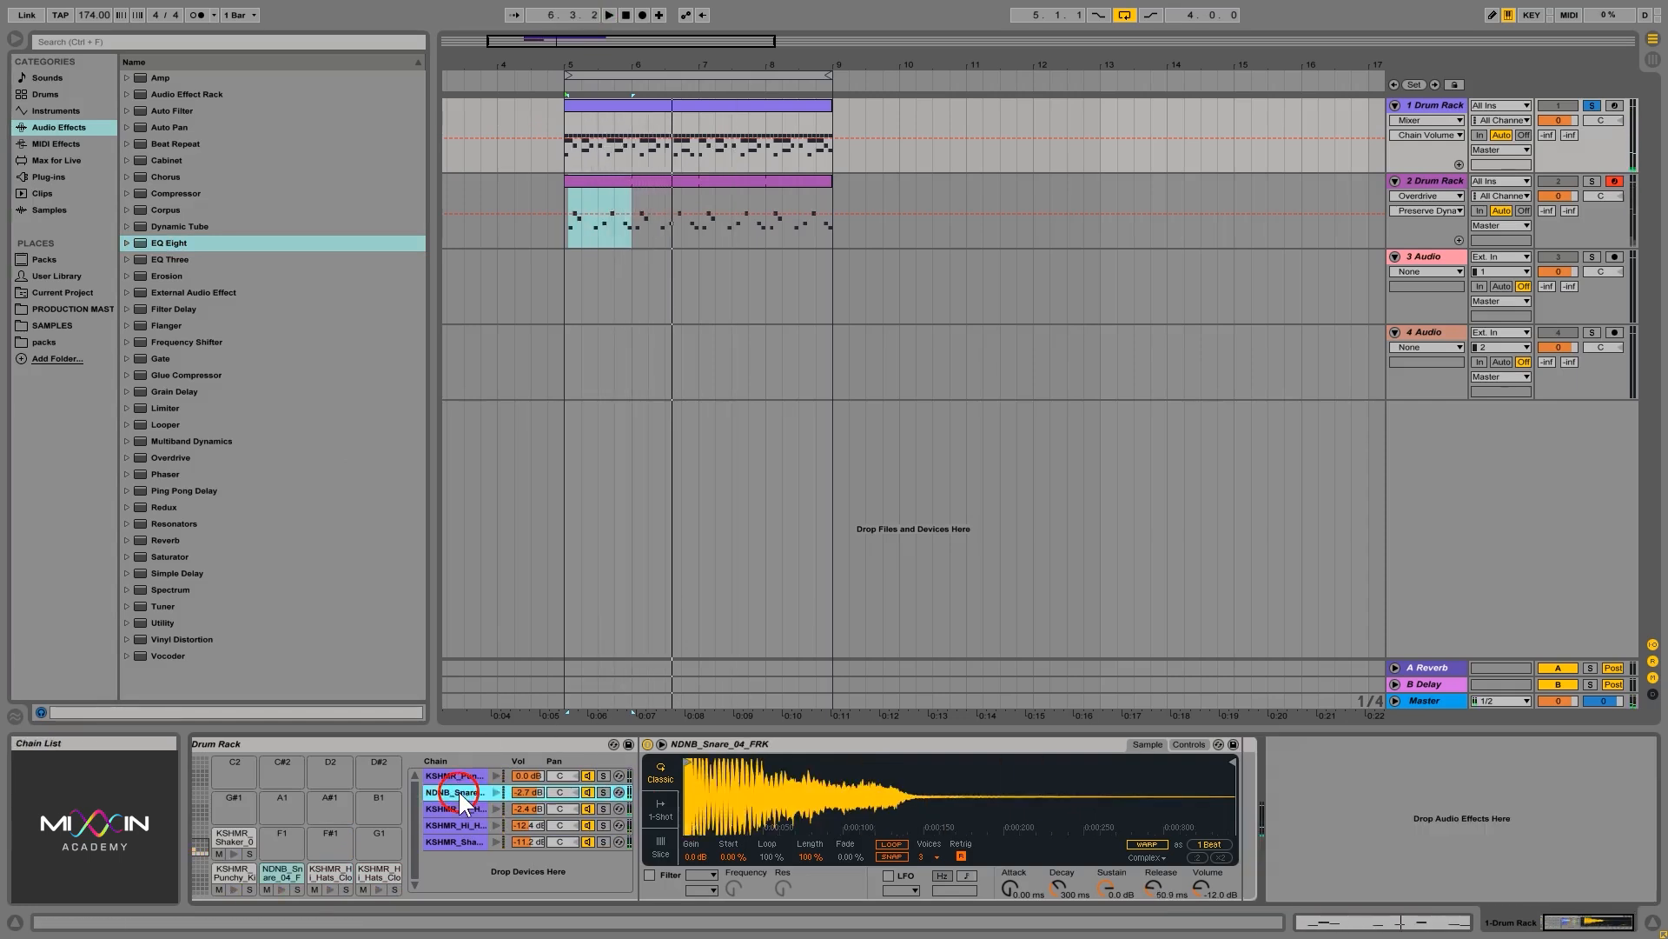
pyautogui.moveTo(169, 244); pyautogui.dragTo(459, 796)
pyautogui.press('space')
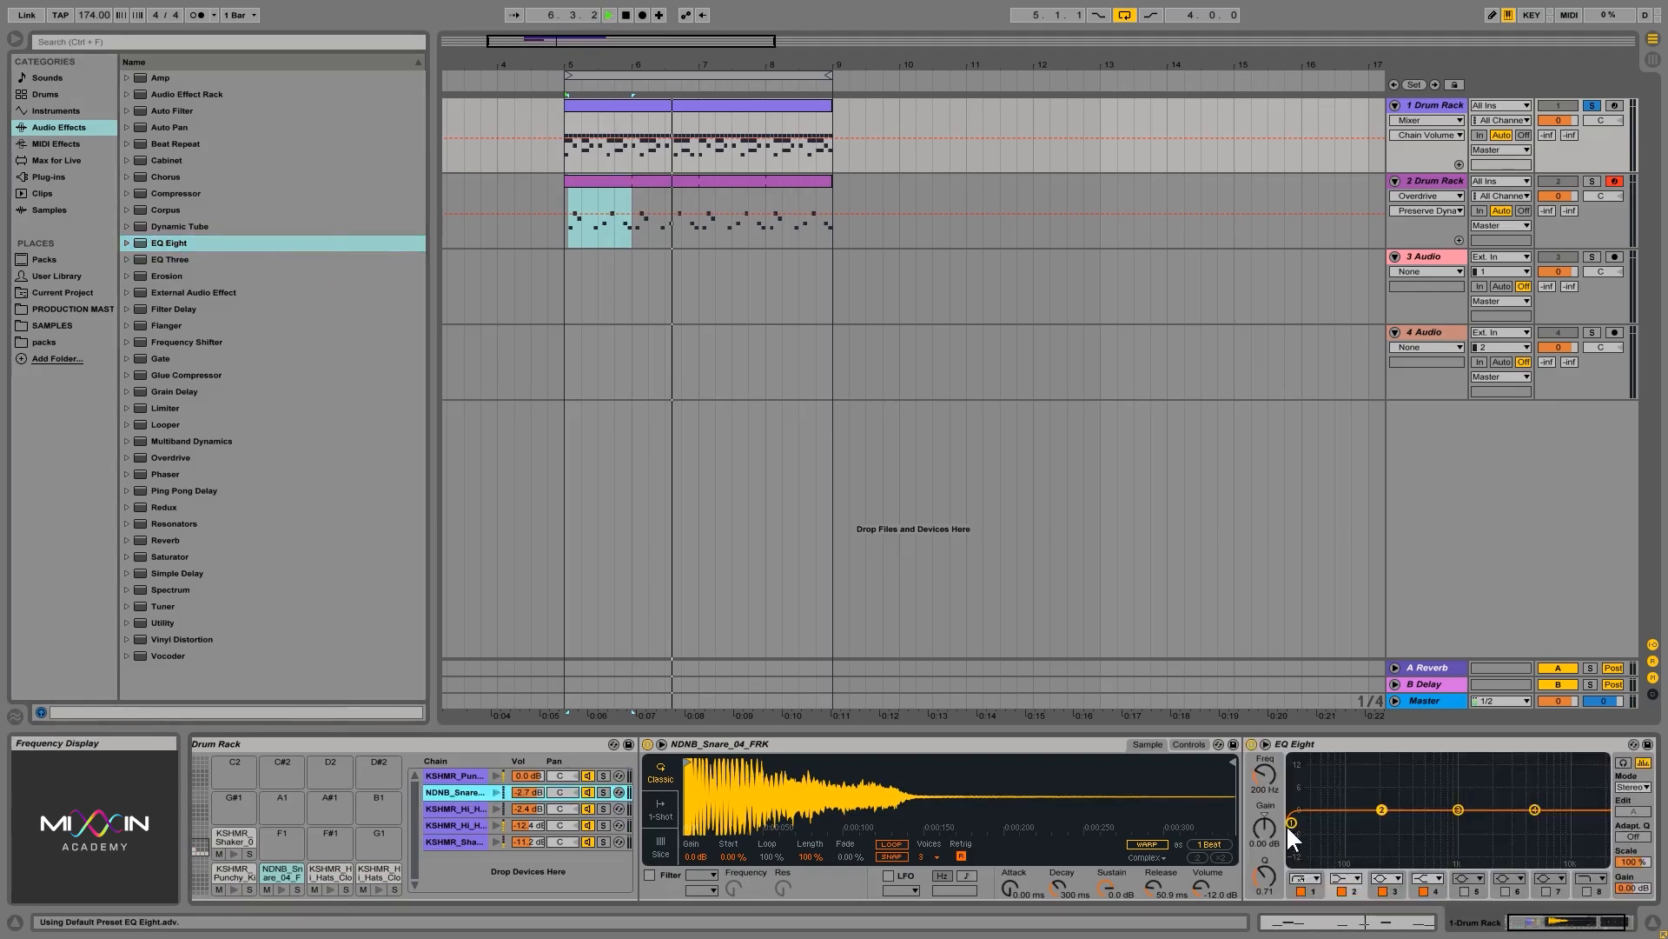
pyautogui.moveTo(1293, 822); pyautogui.dragTo(1387, 823)
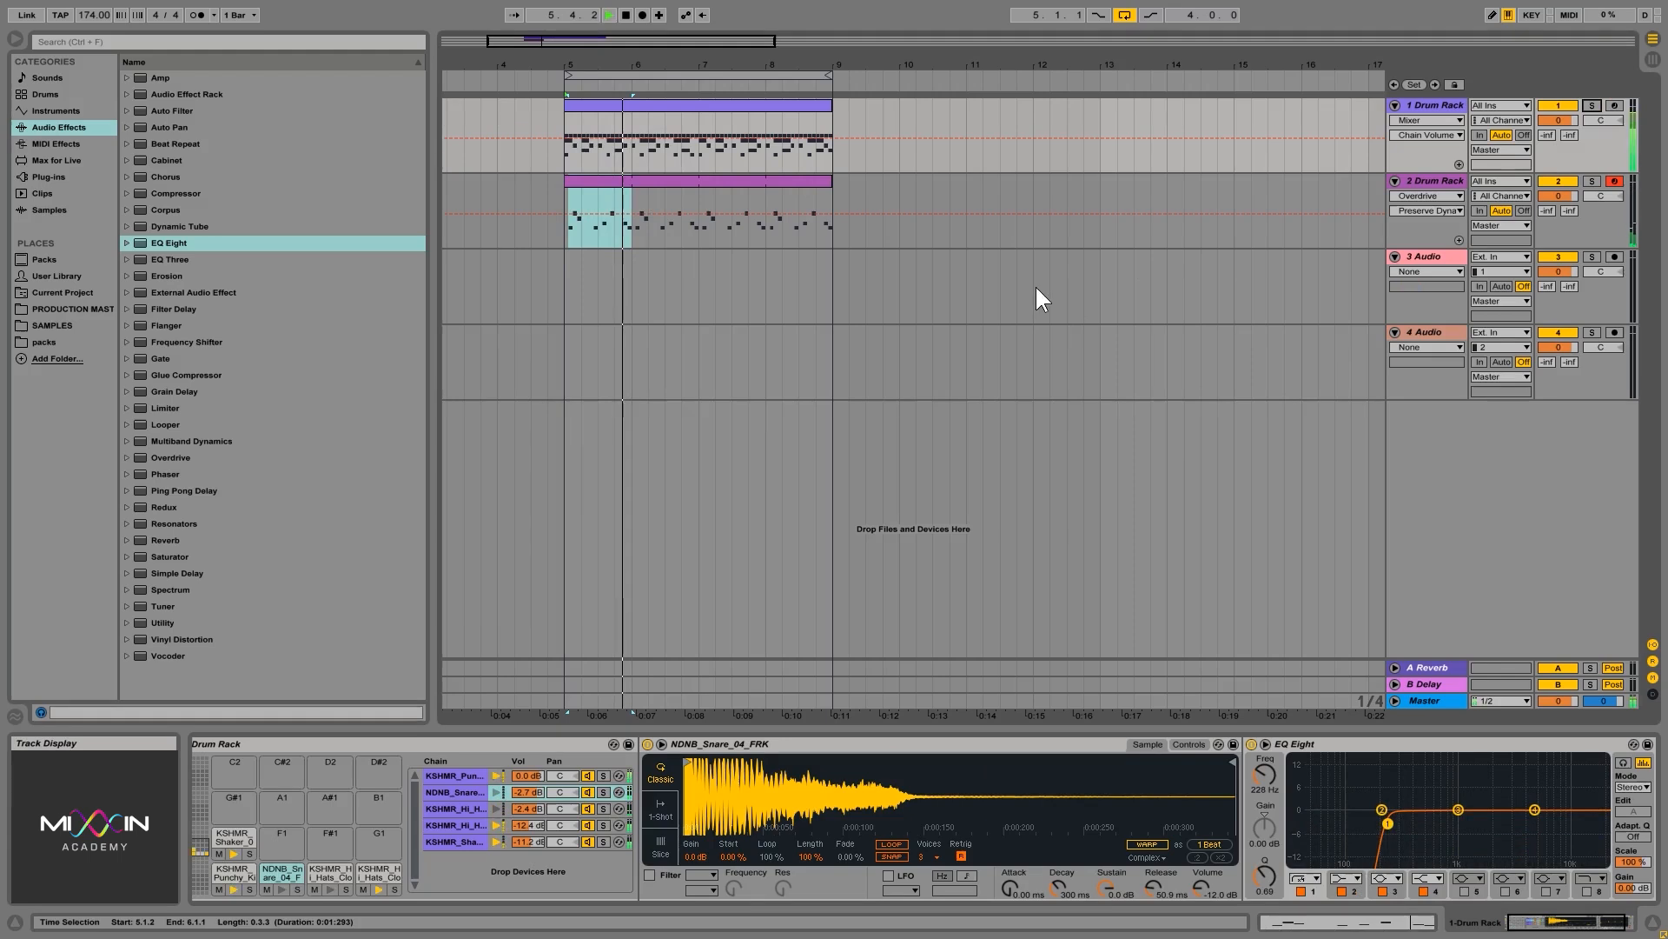
# Lower track 2's volume to -5.2 dB while both tracks play, and save the set
pyautogui.press('space')
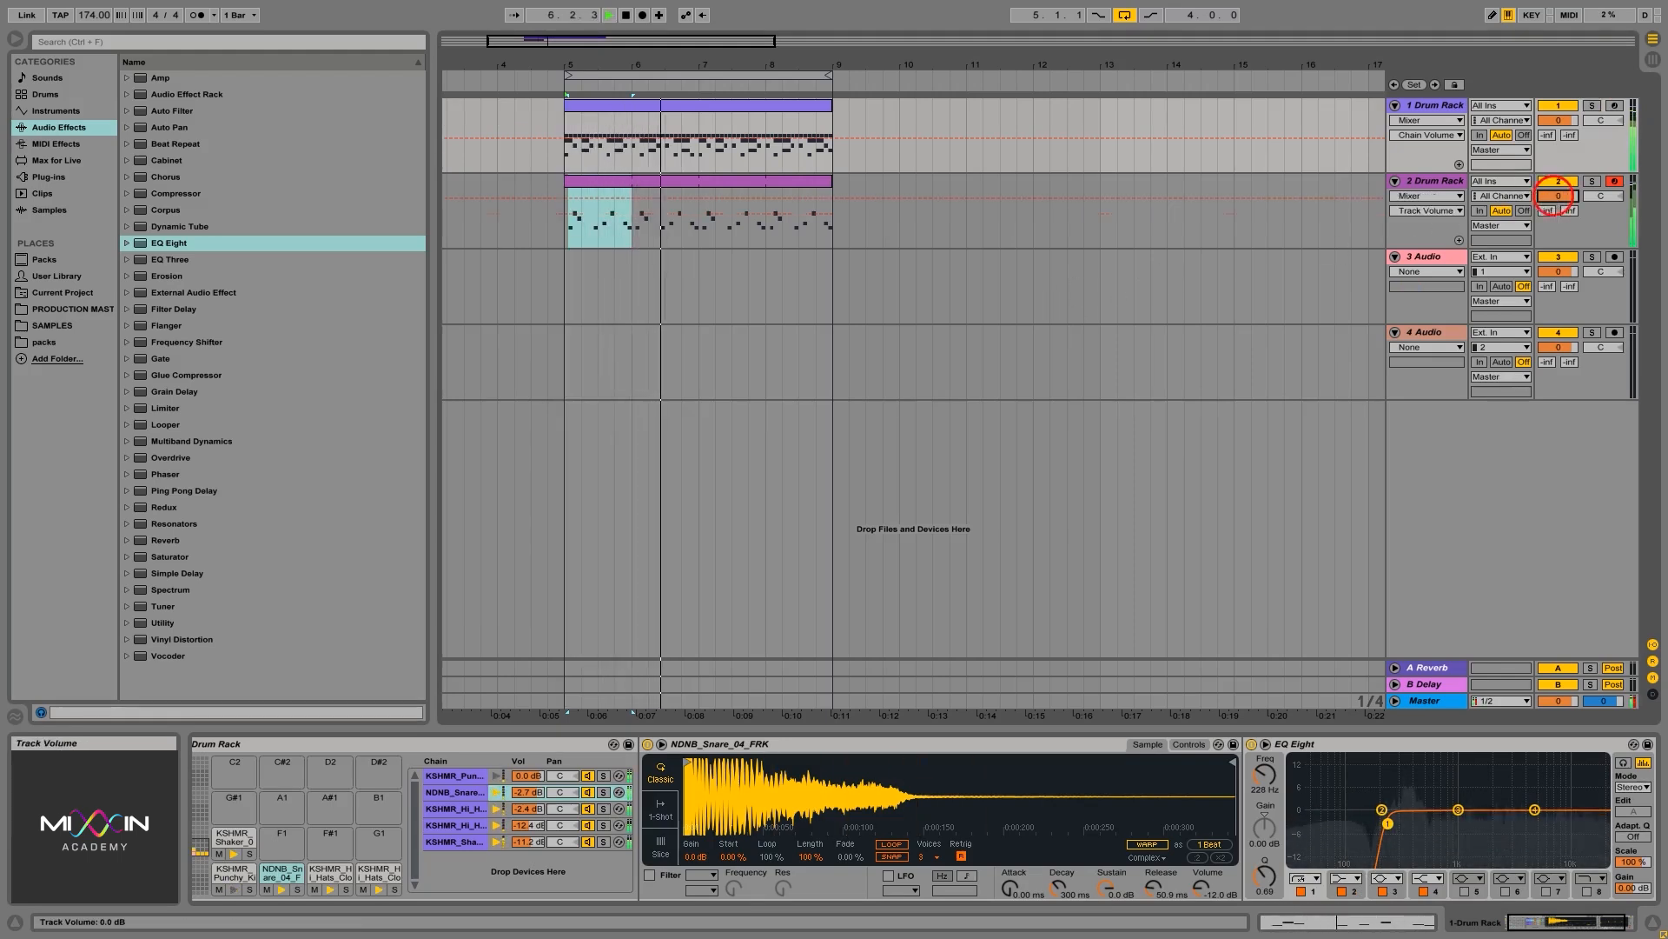
pyautogui.moveTo(1554, 196)
pyautogui.mouseDown()
pyautogui.moveTo(1554, 221)
pyautogui.moveTo(1566, 197)
pyautogui.mouseUp()
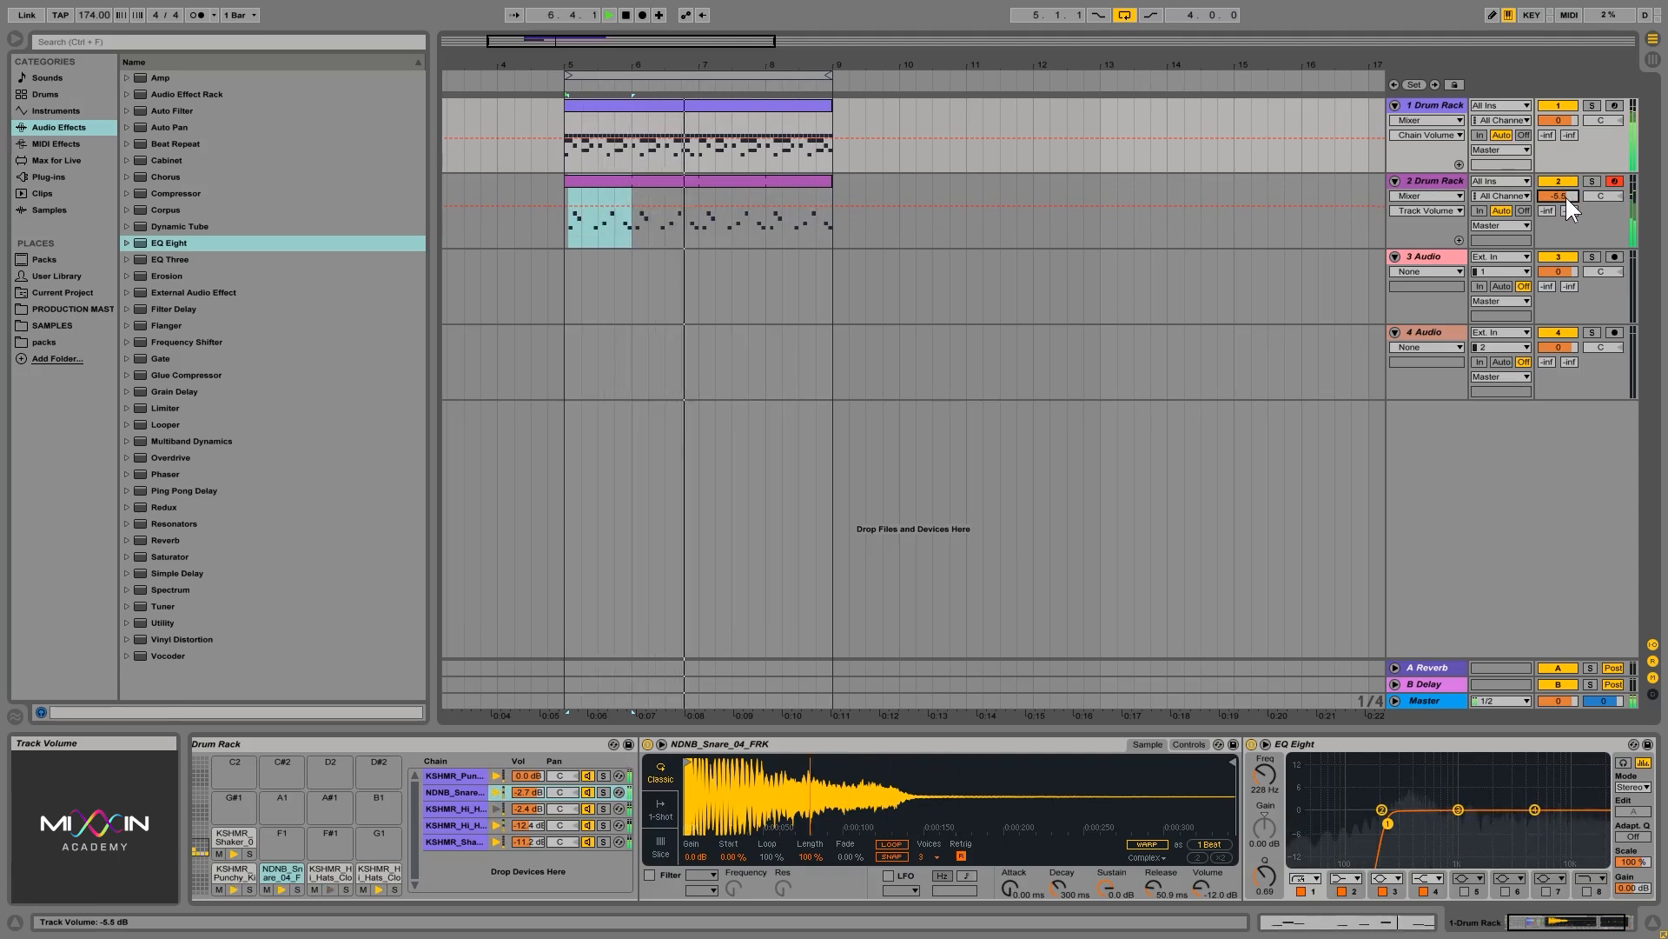
pyautogui.moveTo(1564, 198); pyautogui.dragTo(1556, 193)
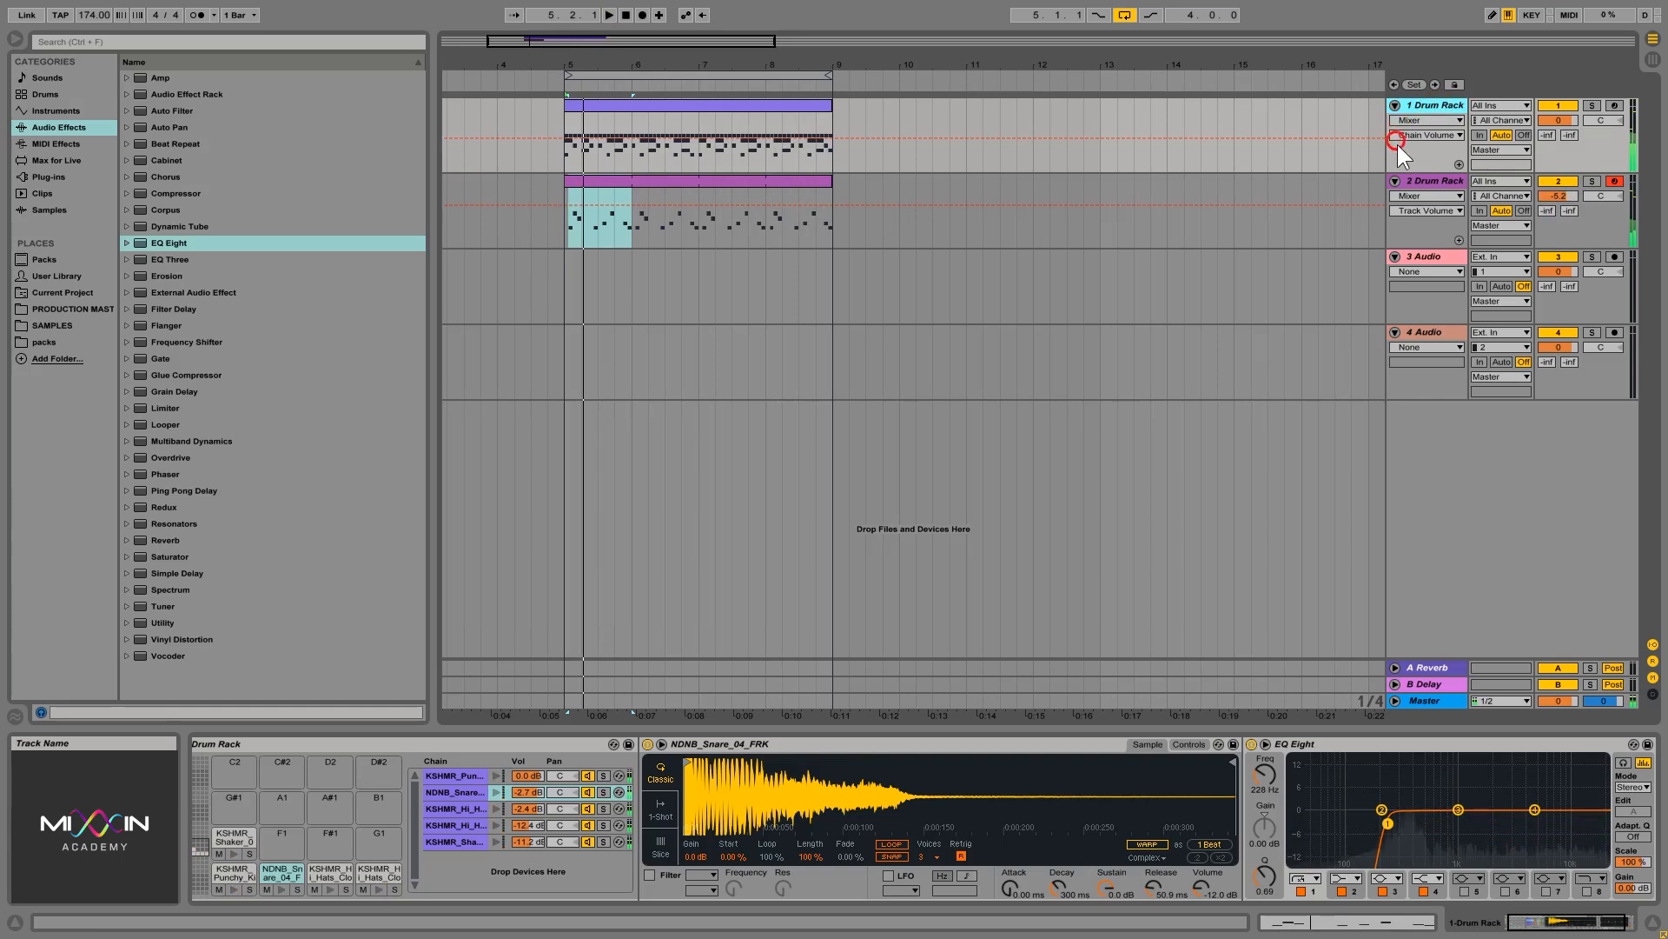
pyautogui.hotkey('ctrl', 's')
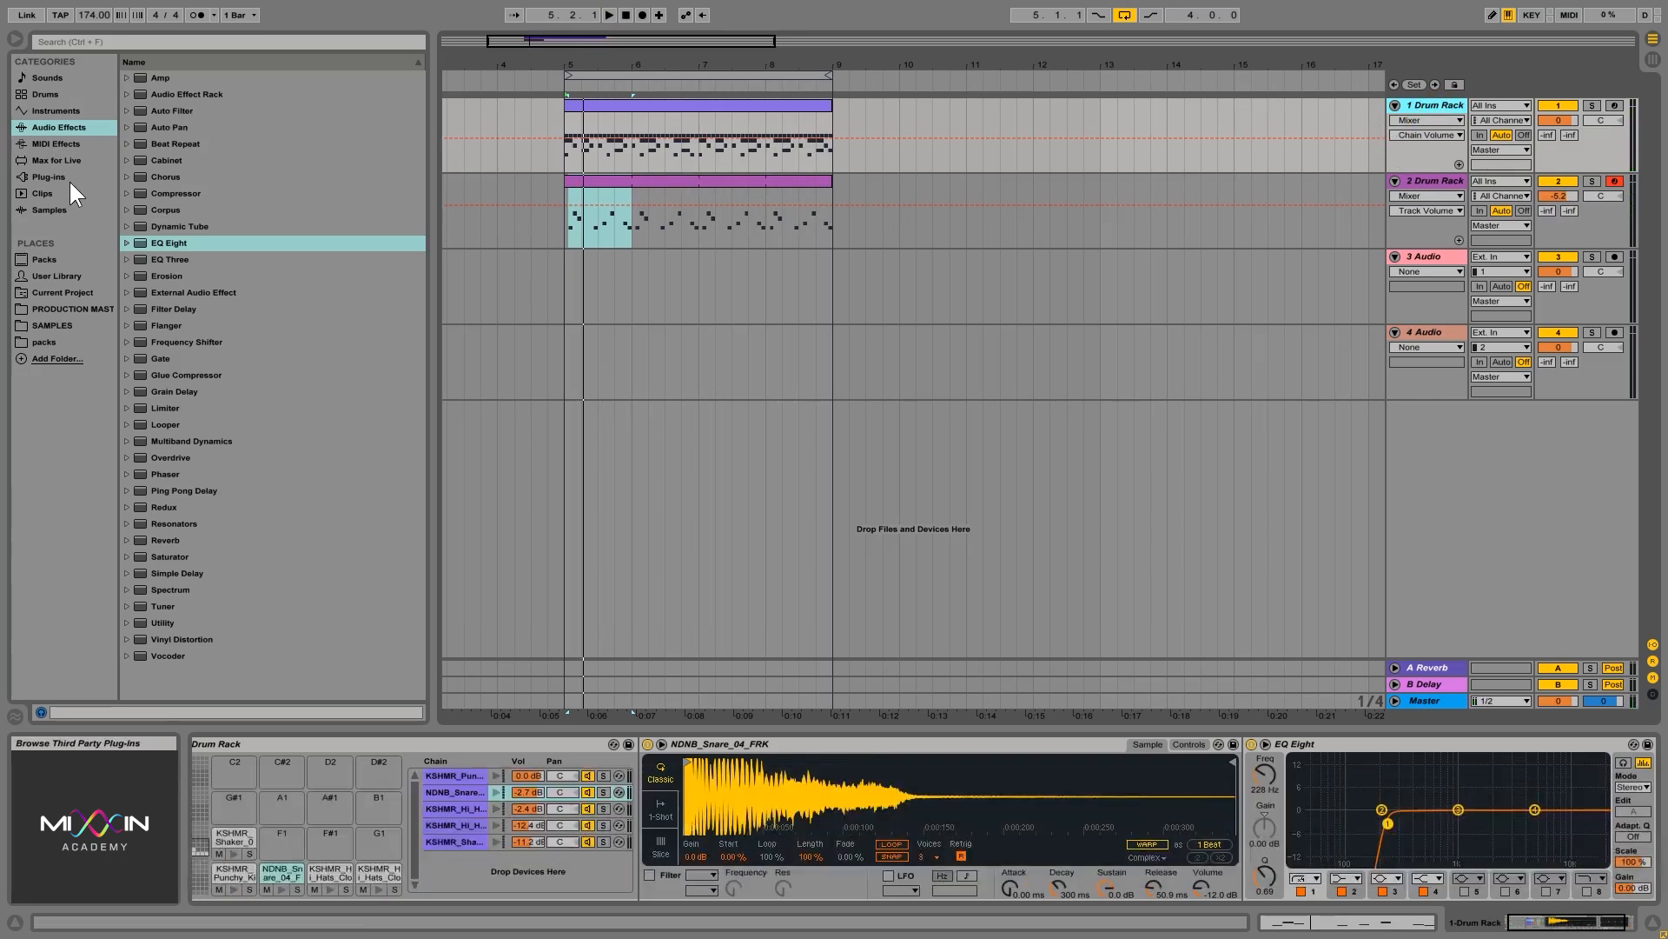
# Add a Compressor after the Drum Rack on track 1 and solo the track
pyautogui.click(66, 178)
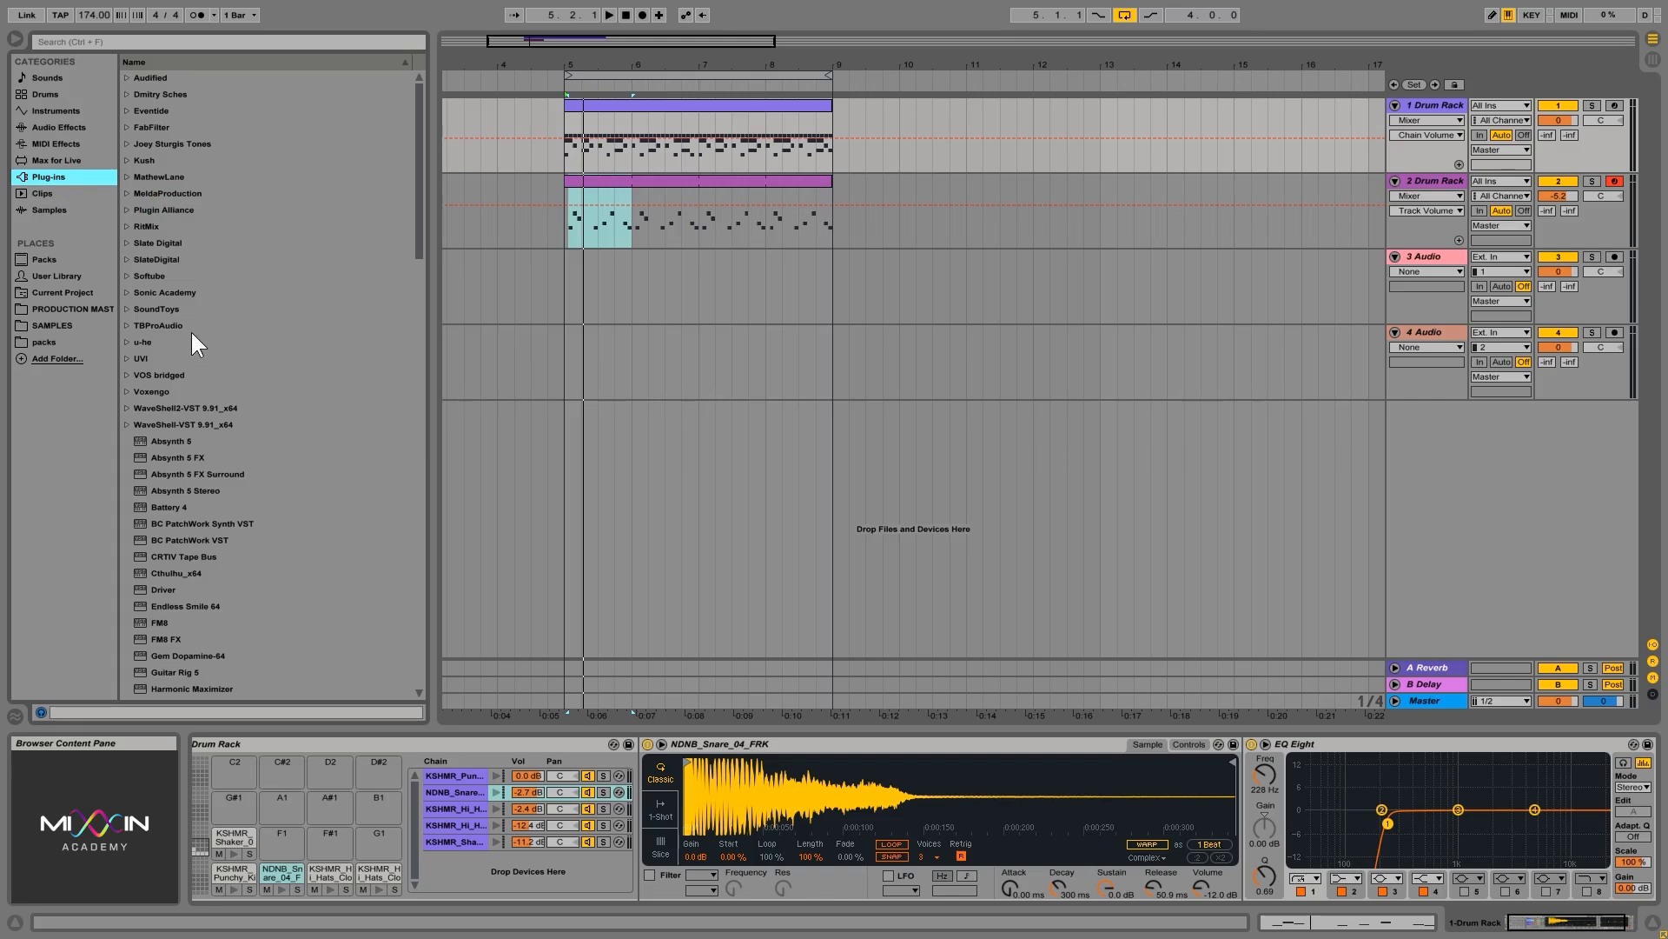
pyautogui.click(56, 111)
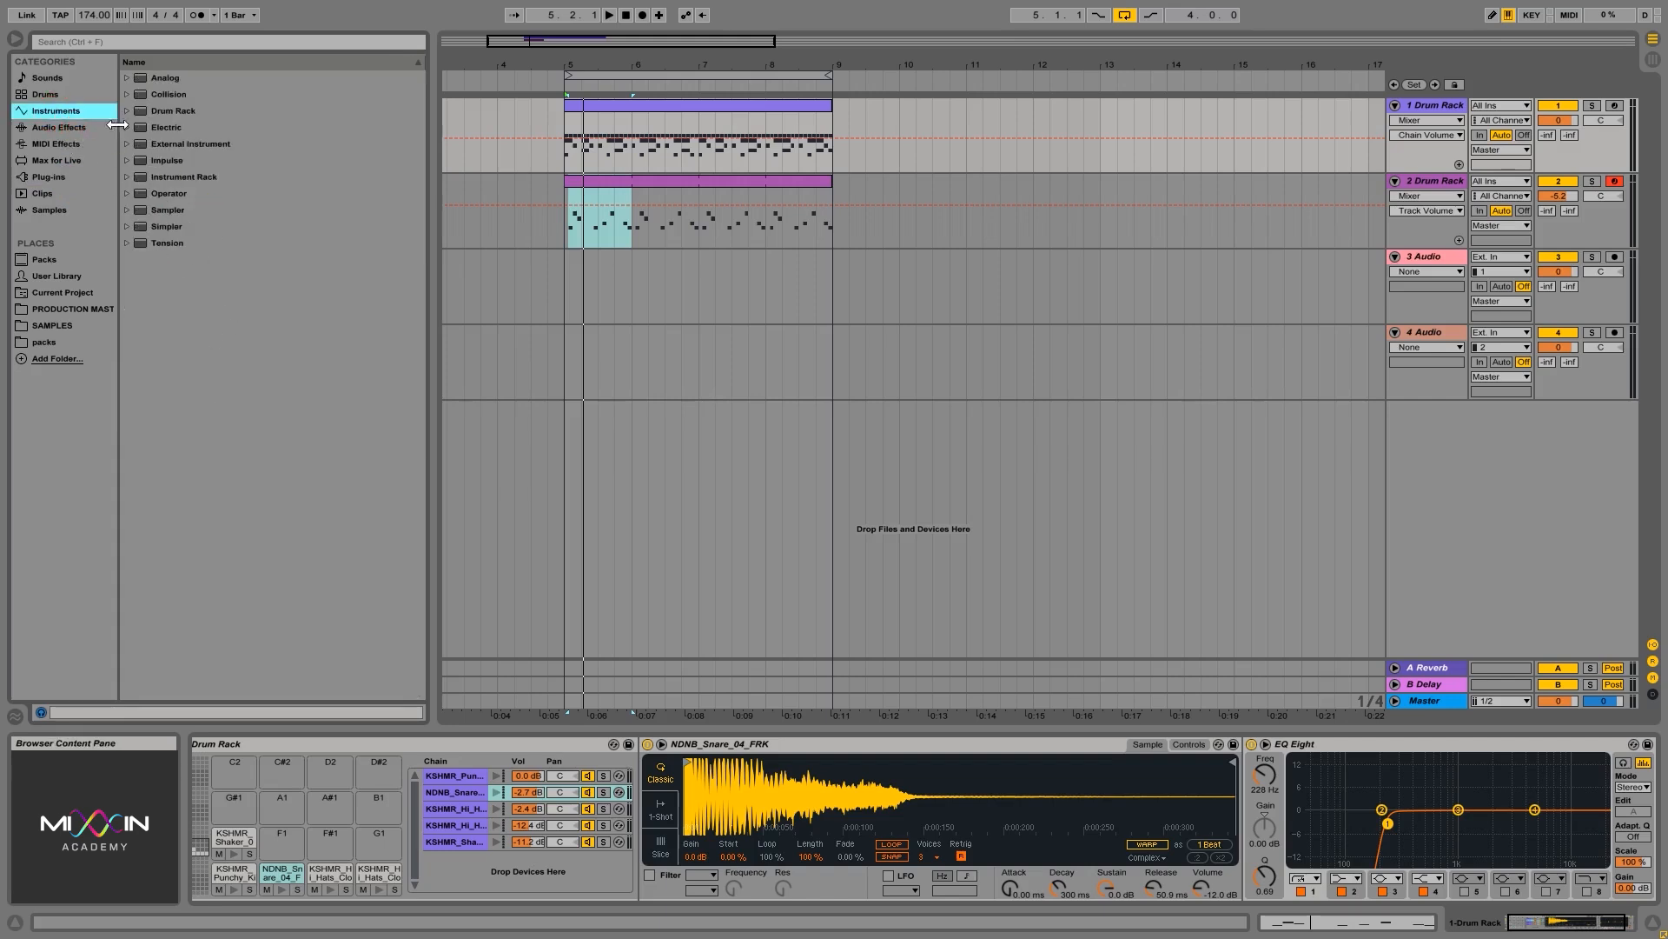
pyautogui.click(104, 126)
pyautogui.moveTo(183, 374); pyautogui.dragTo(233, 384)
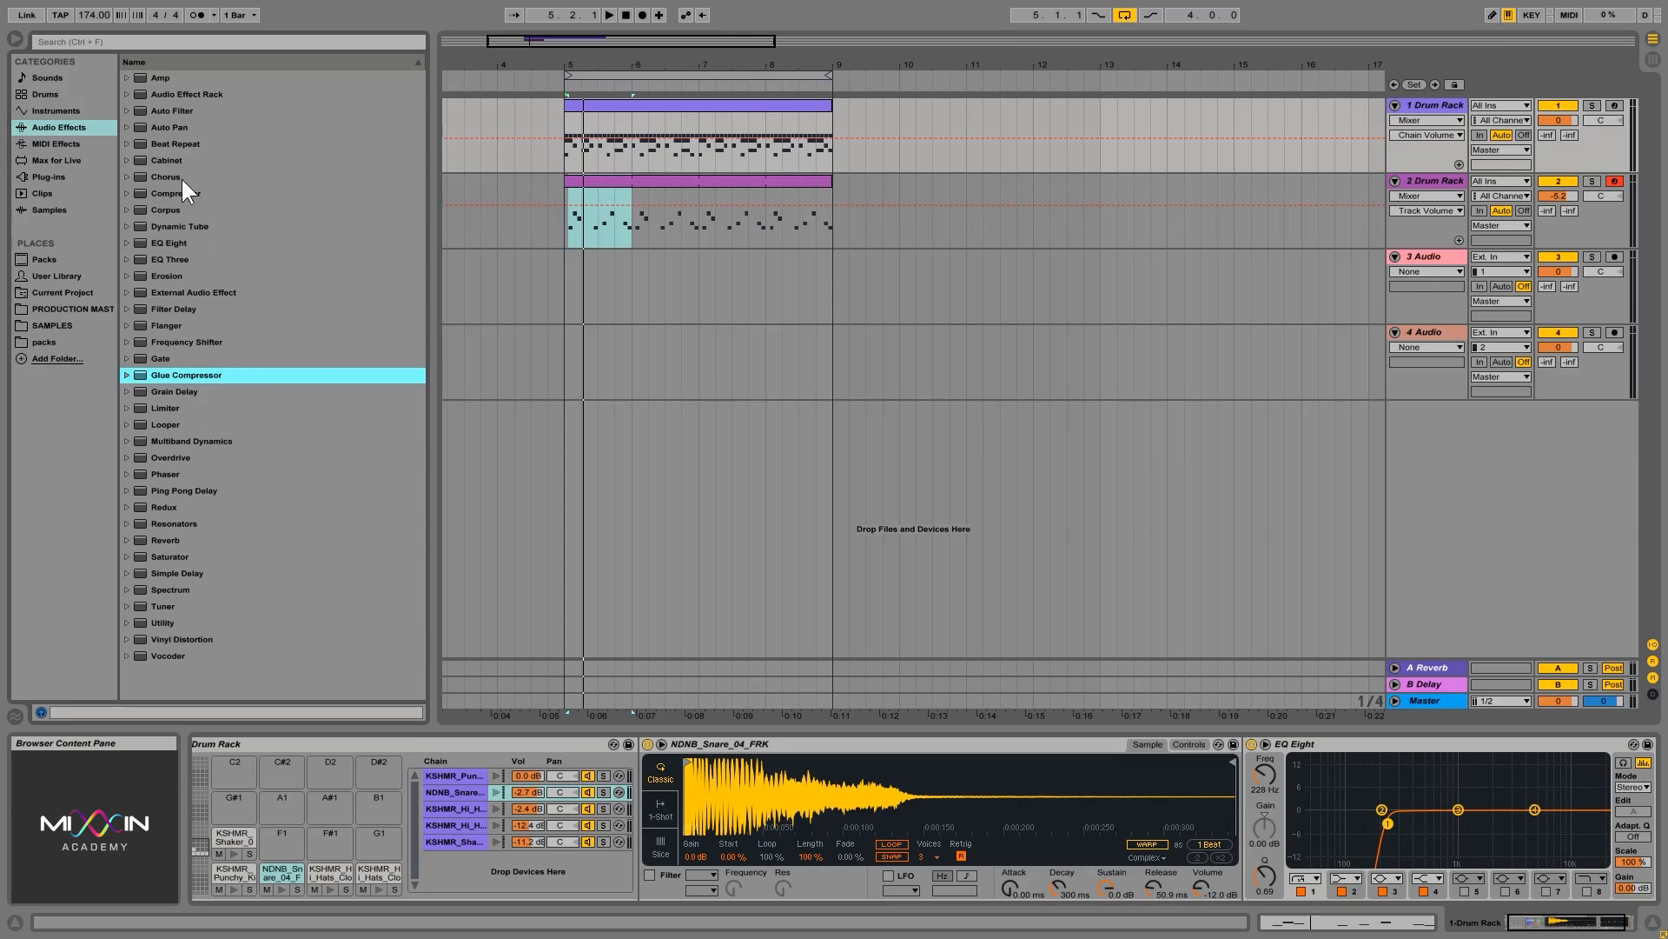
pyautogui.moveTo(181, 190); pyautogui.dragTo(876, 153)
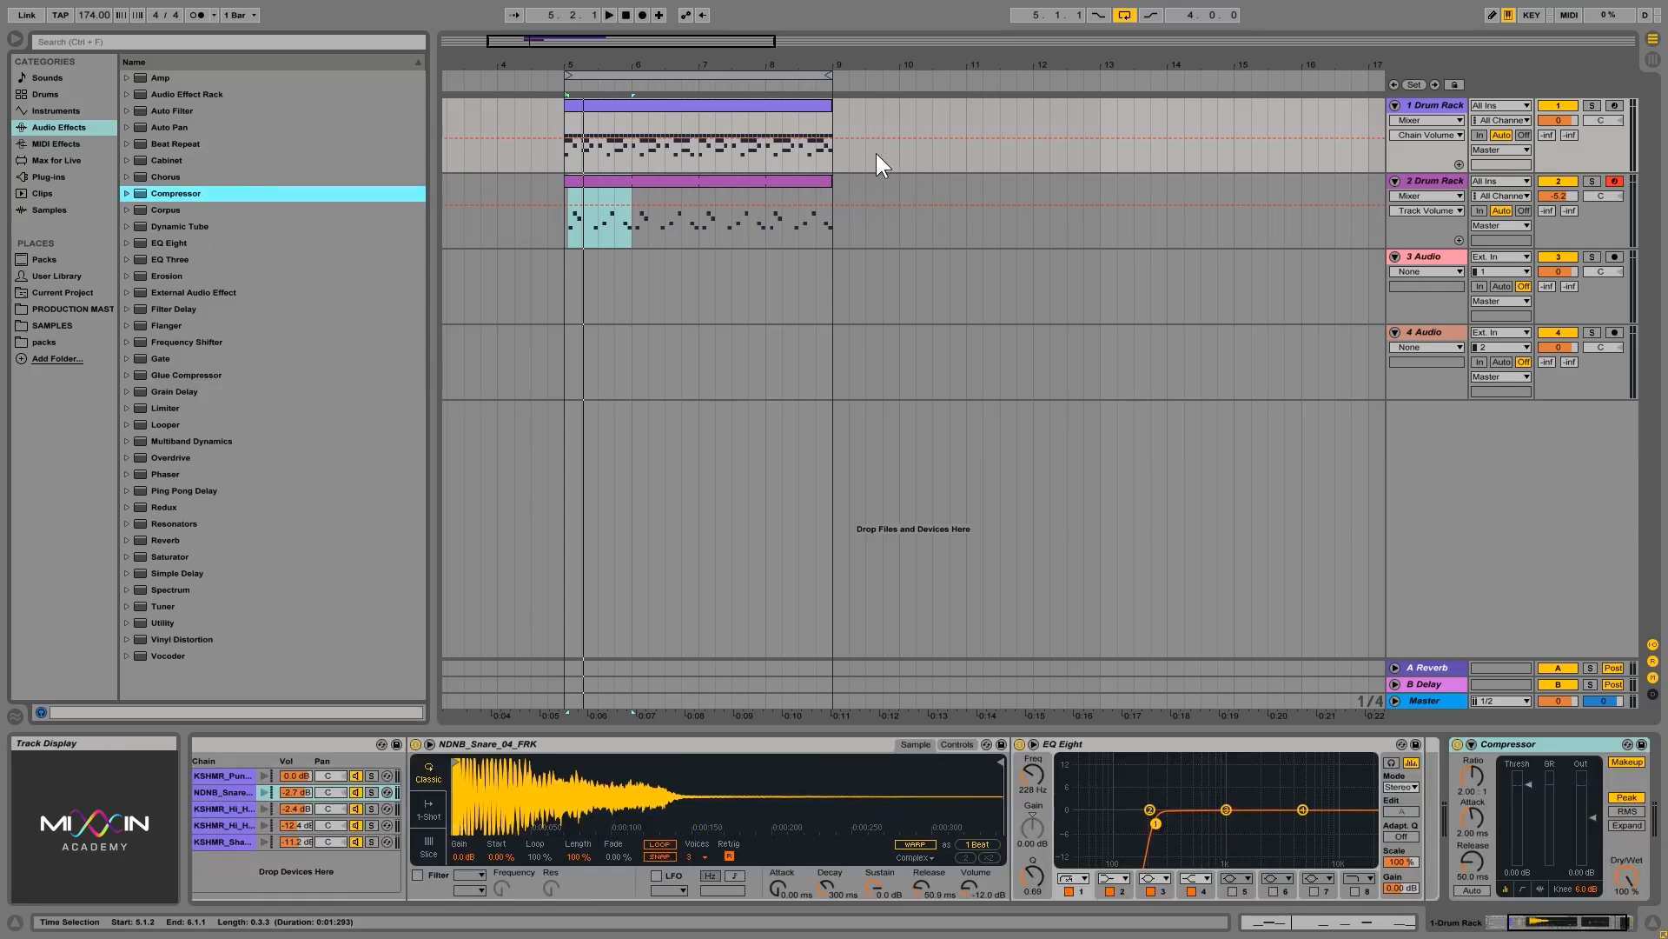
pyautogui.moveTo(1551, 923); pyautogui.dragTo(1641, 900)
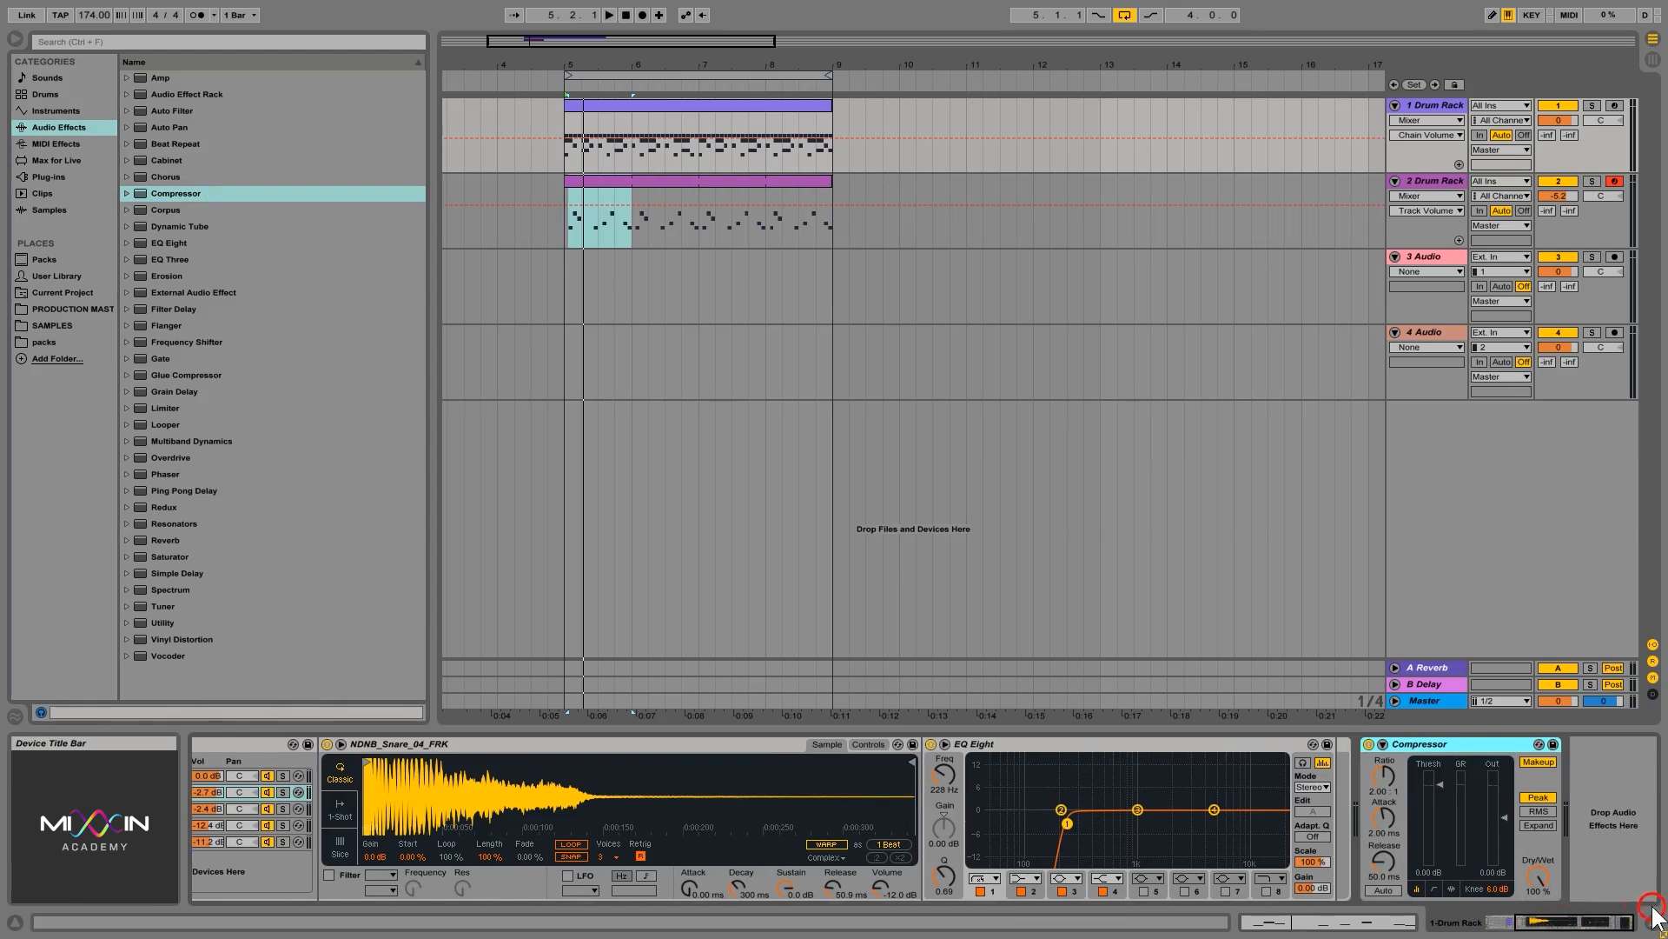
pyautogui.click(1591, 105)
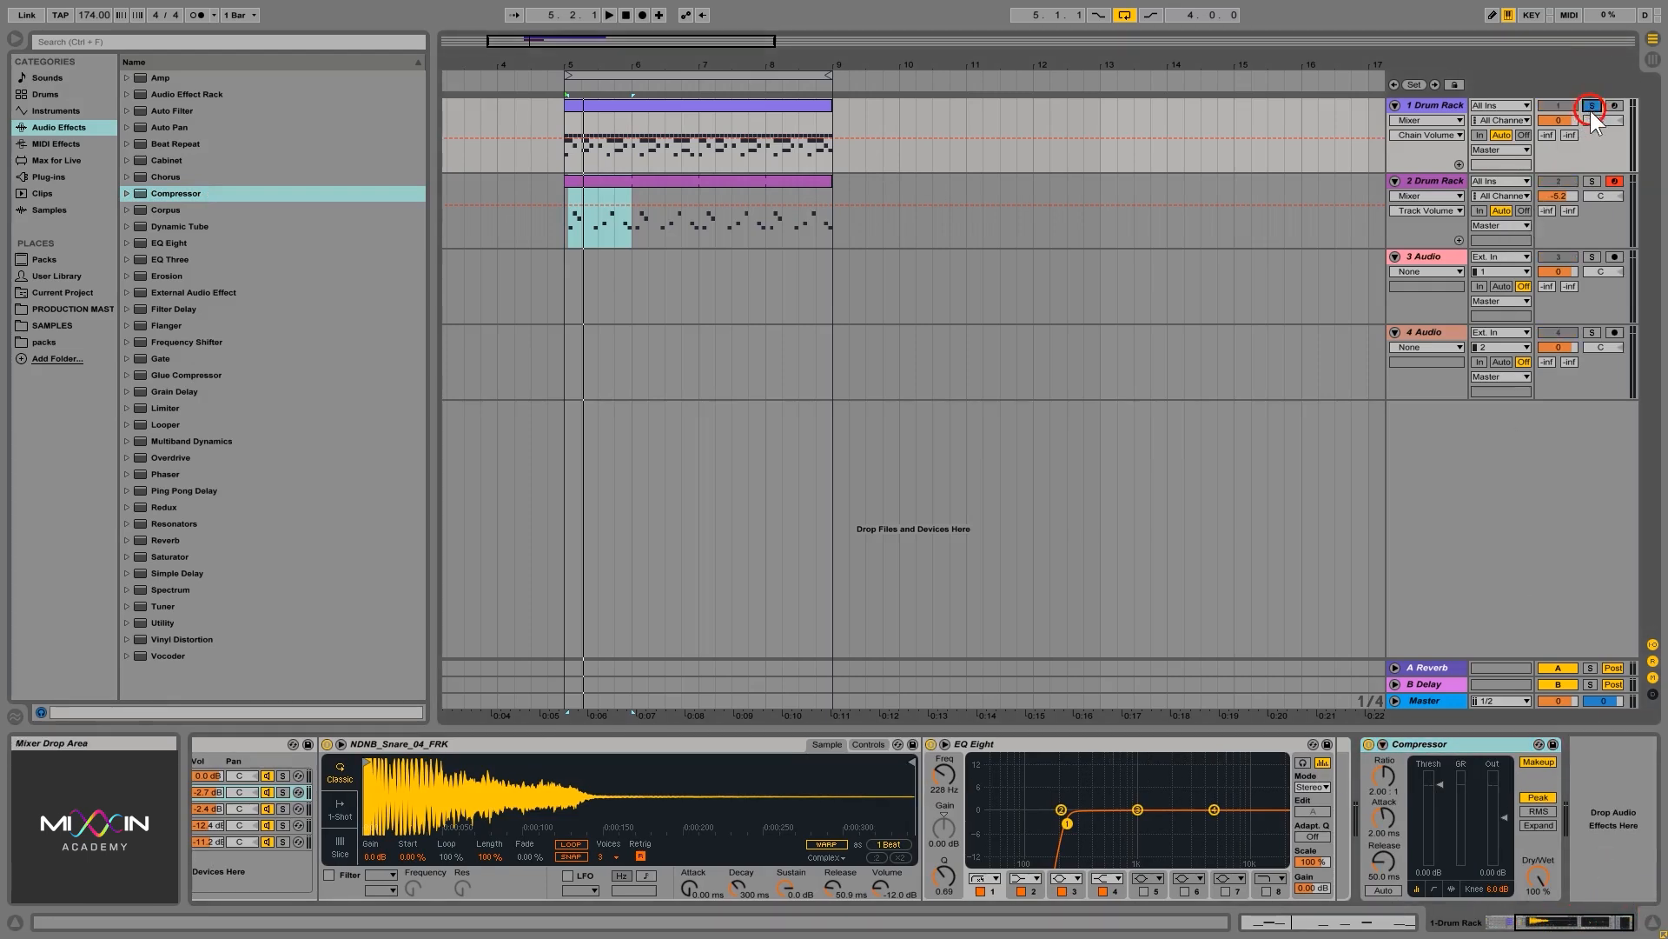
# Set track 1's Compressor to an inf:1 ratio and a threshold of about -14.9 dB
pyautogui.press('space')
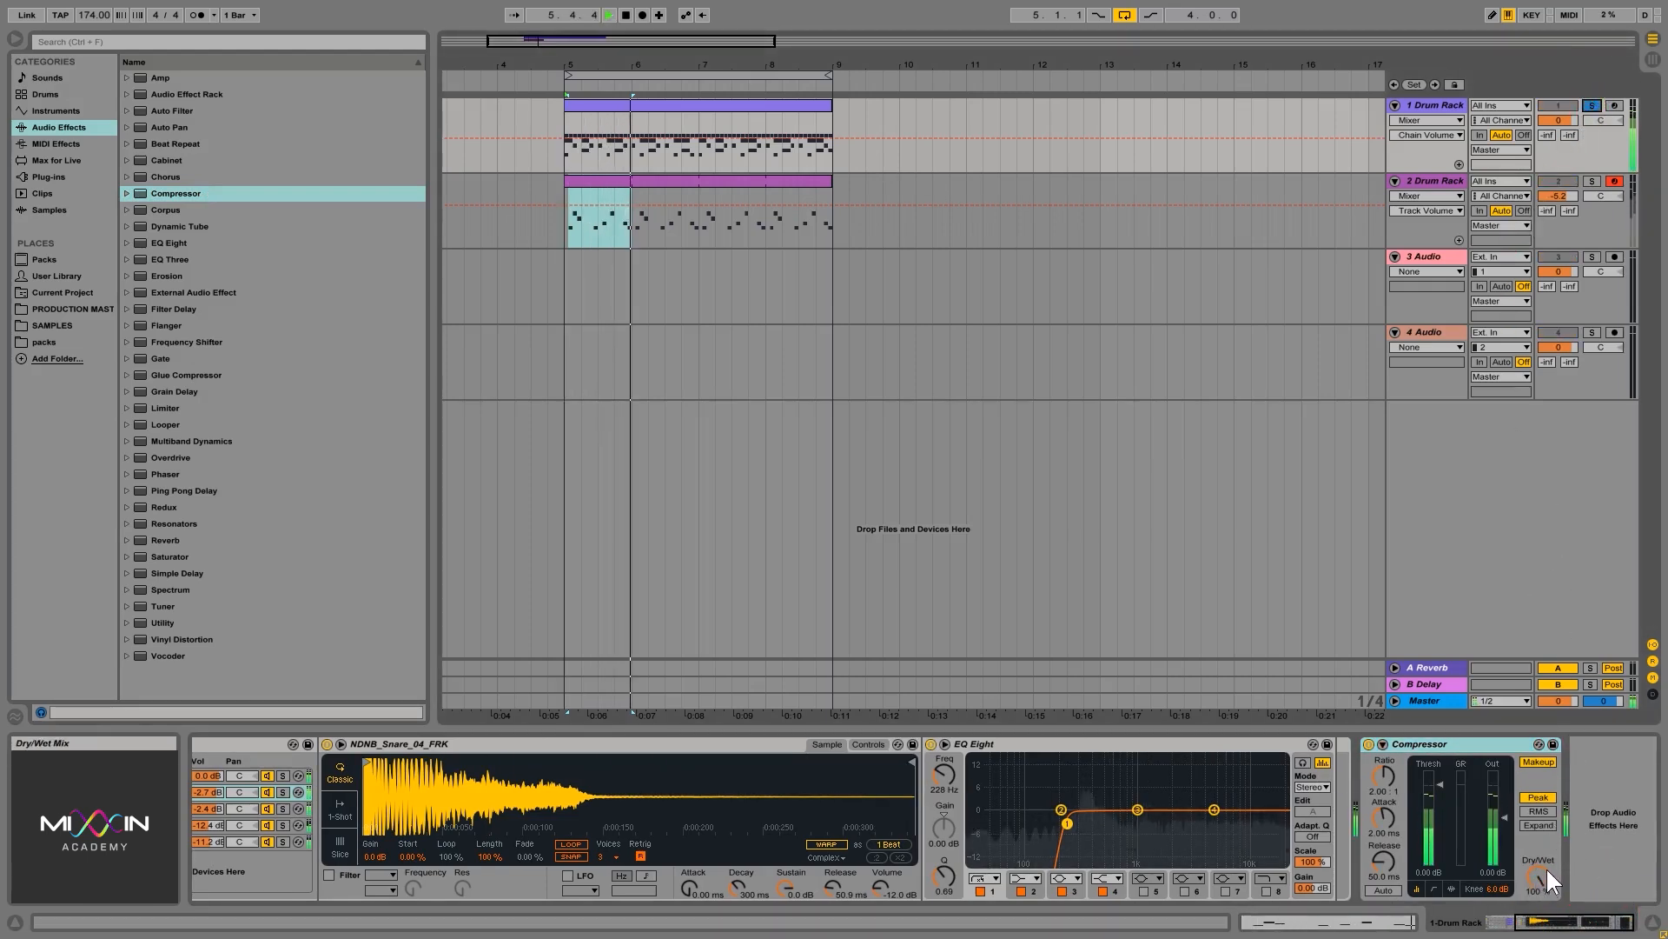
pyautogui.moveTo(1440, 784); pyautogui.dragTo(1440, 843)
pyautogui.moveTo(1383, 776); pyautogui.dragTo(1384, 669)
pyautogui.press('space')
pyautogui.moveTo(1441, 844); pyautogui.dragTo(1441, 819)
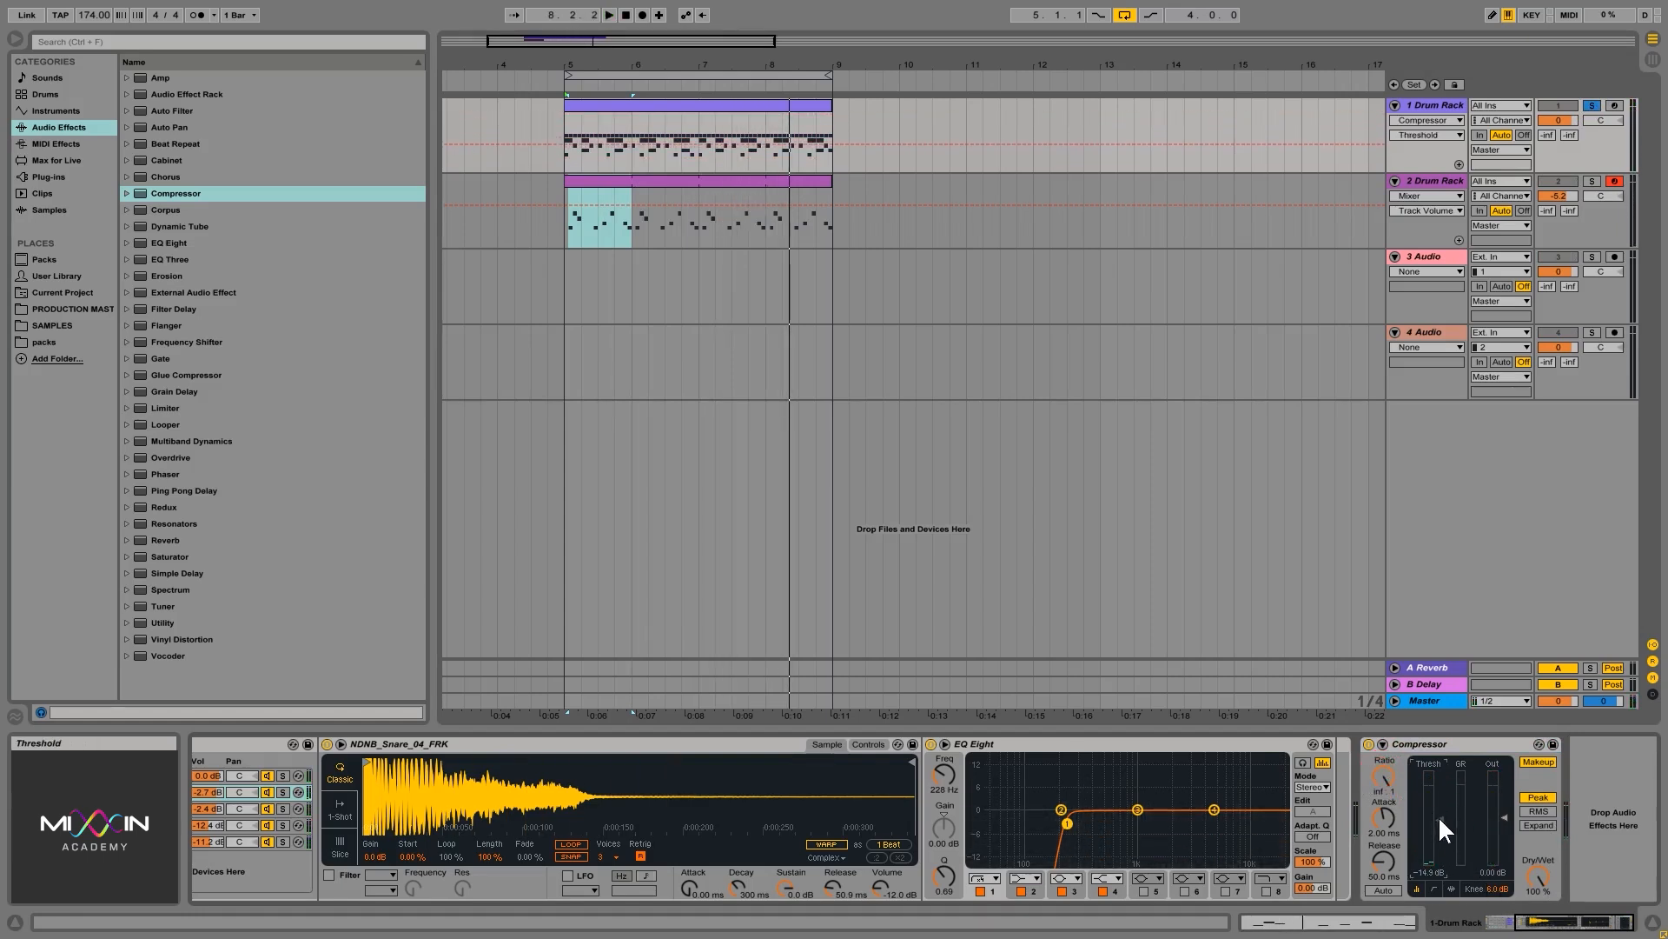
# Set the Compressor's attack to about 4.56 ms and its threshold to about -22.6 dB, with Makeup turned off
pyautogui.click(1394, 827)
pyautogui.press('space')
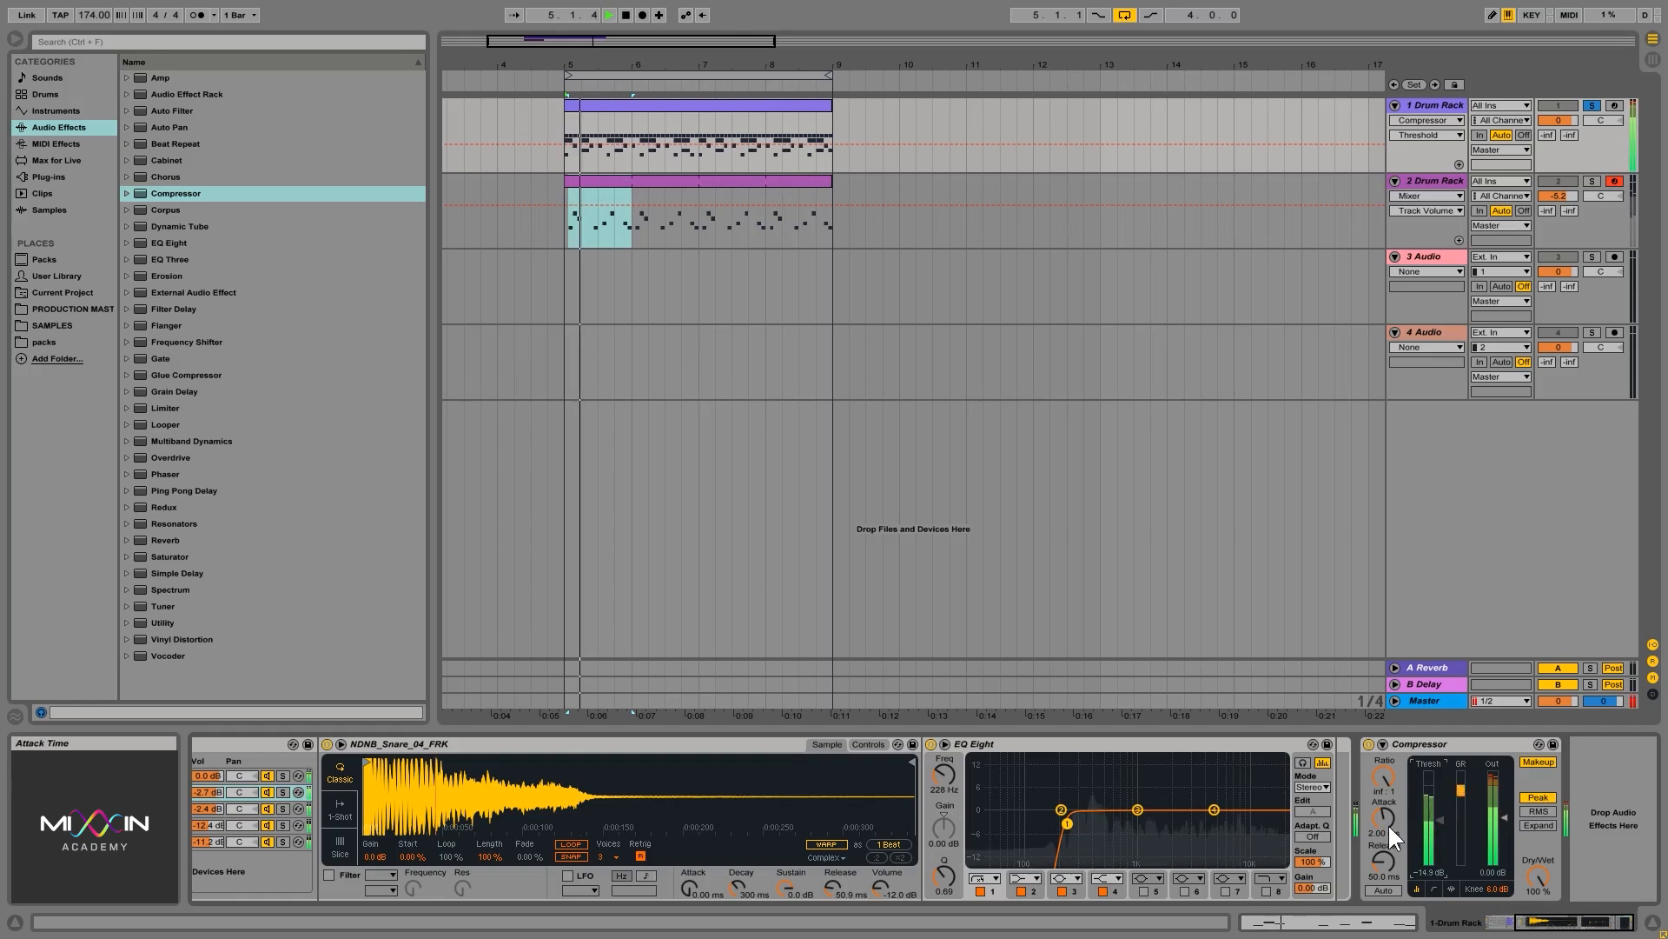
pyautogui.moveTo(1388, 822); pyautogui.dragTo(1439, 835)
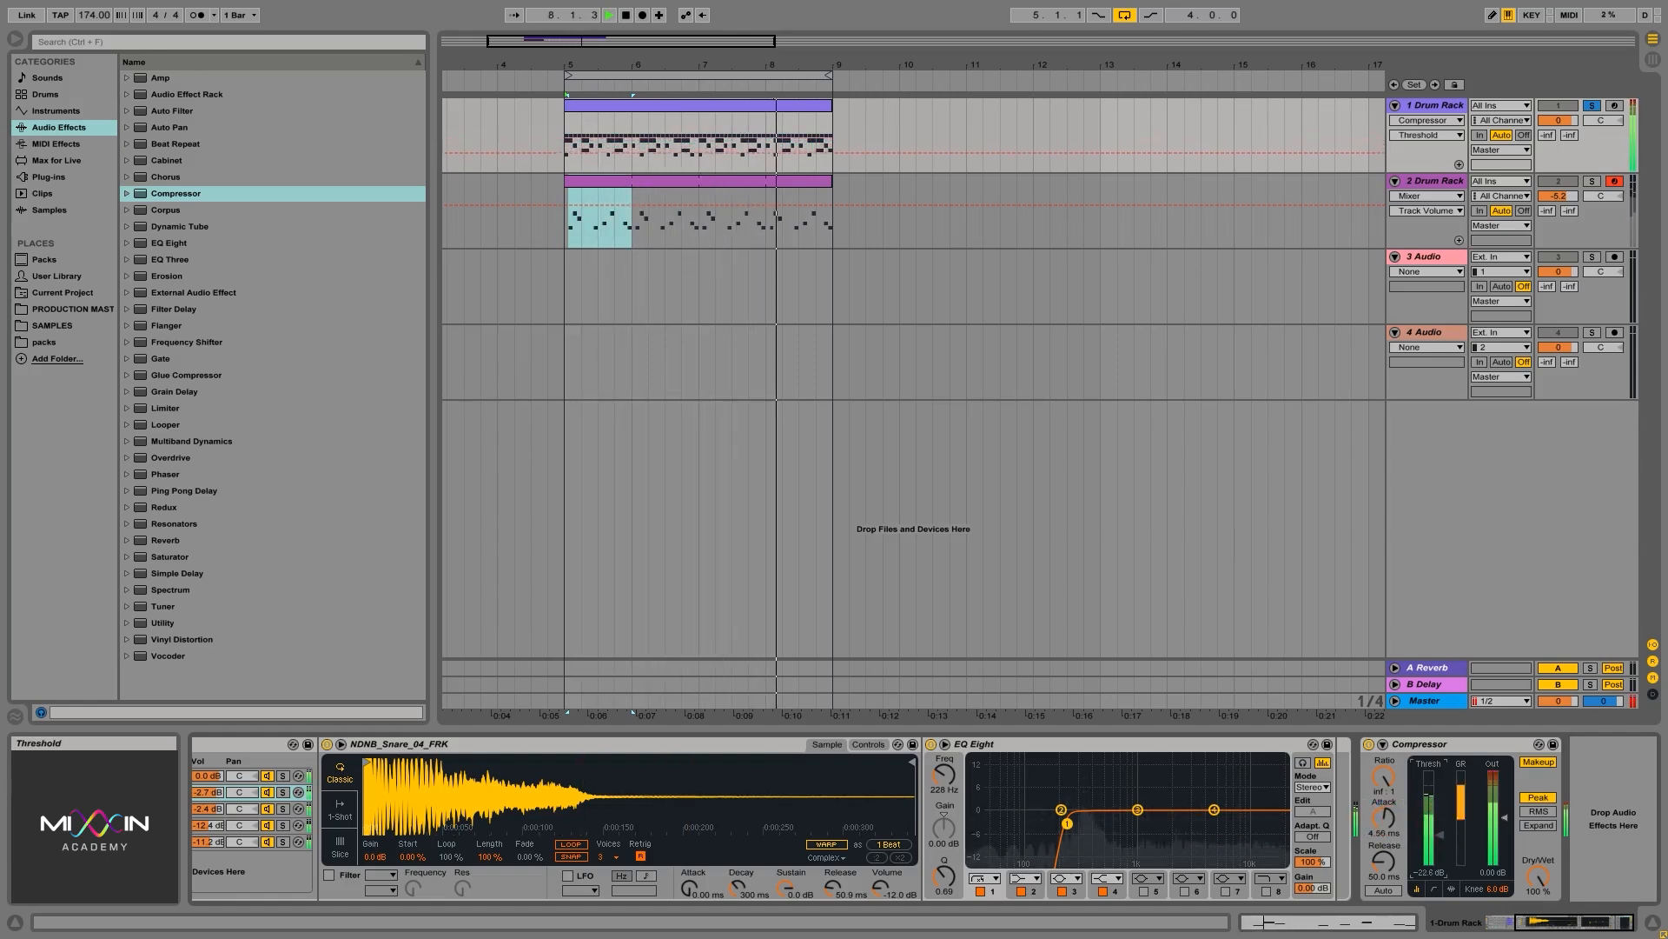
pyautogui.click(1539, 761)
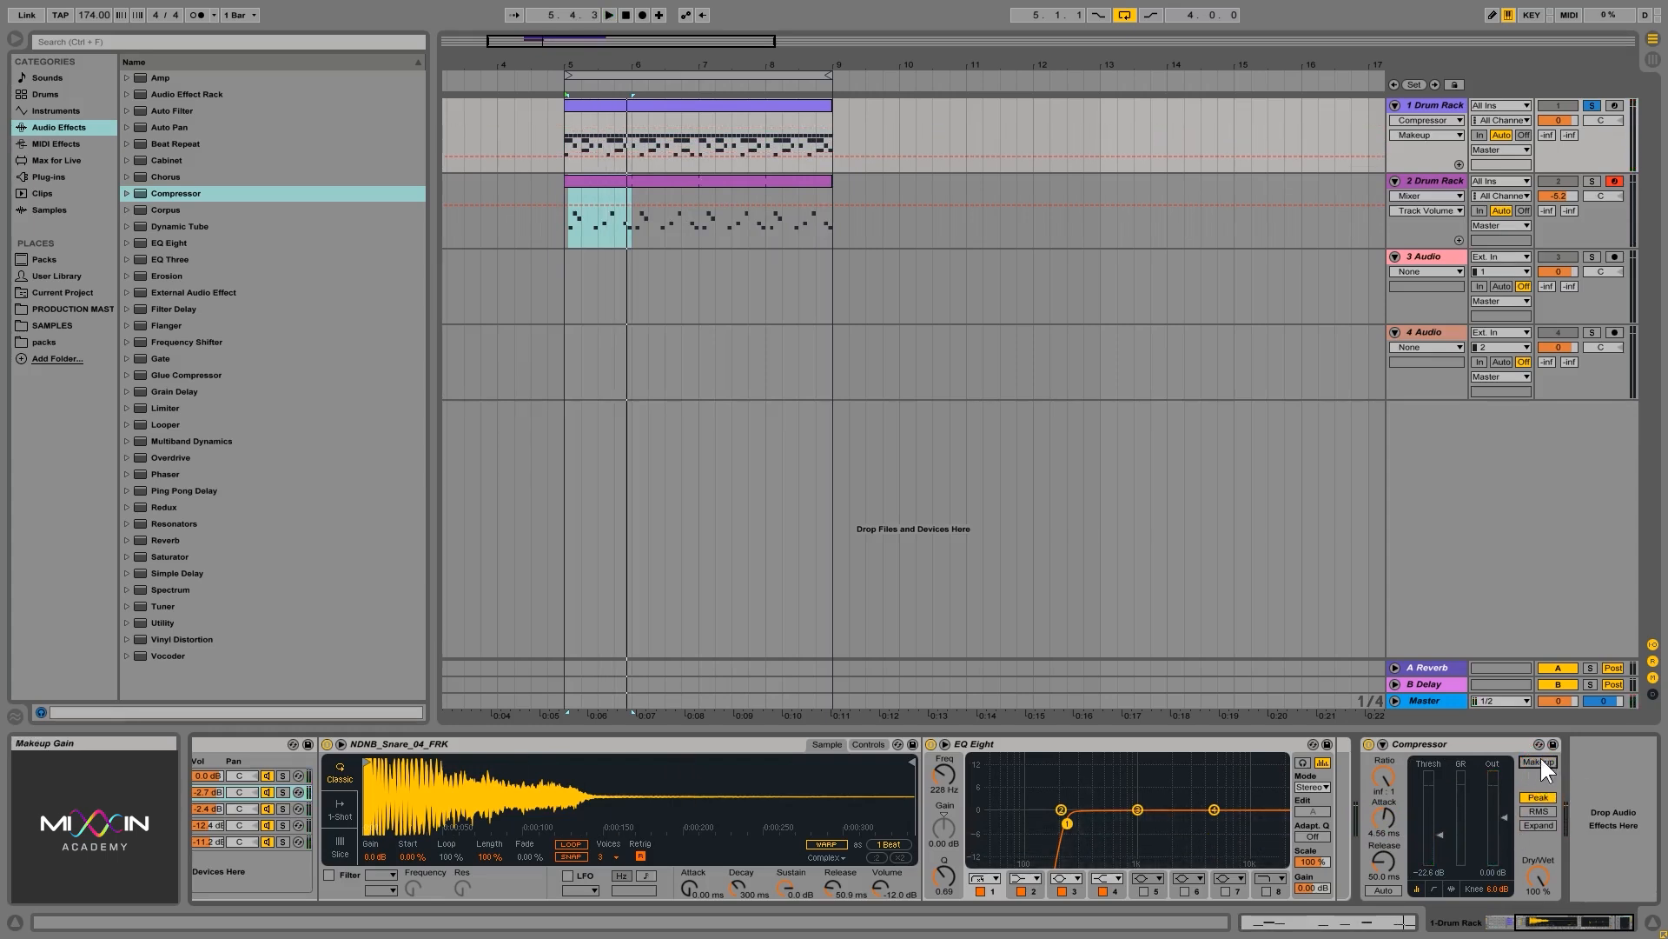
# Set the Compressor's release to about 17.5 ms and its threshold to -24.0 dB while the beat plays
pyautogui.press('space')
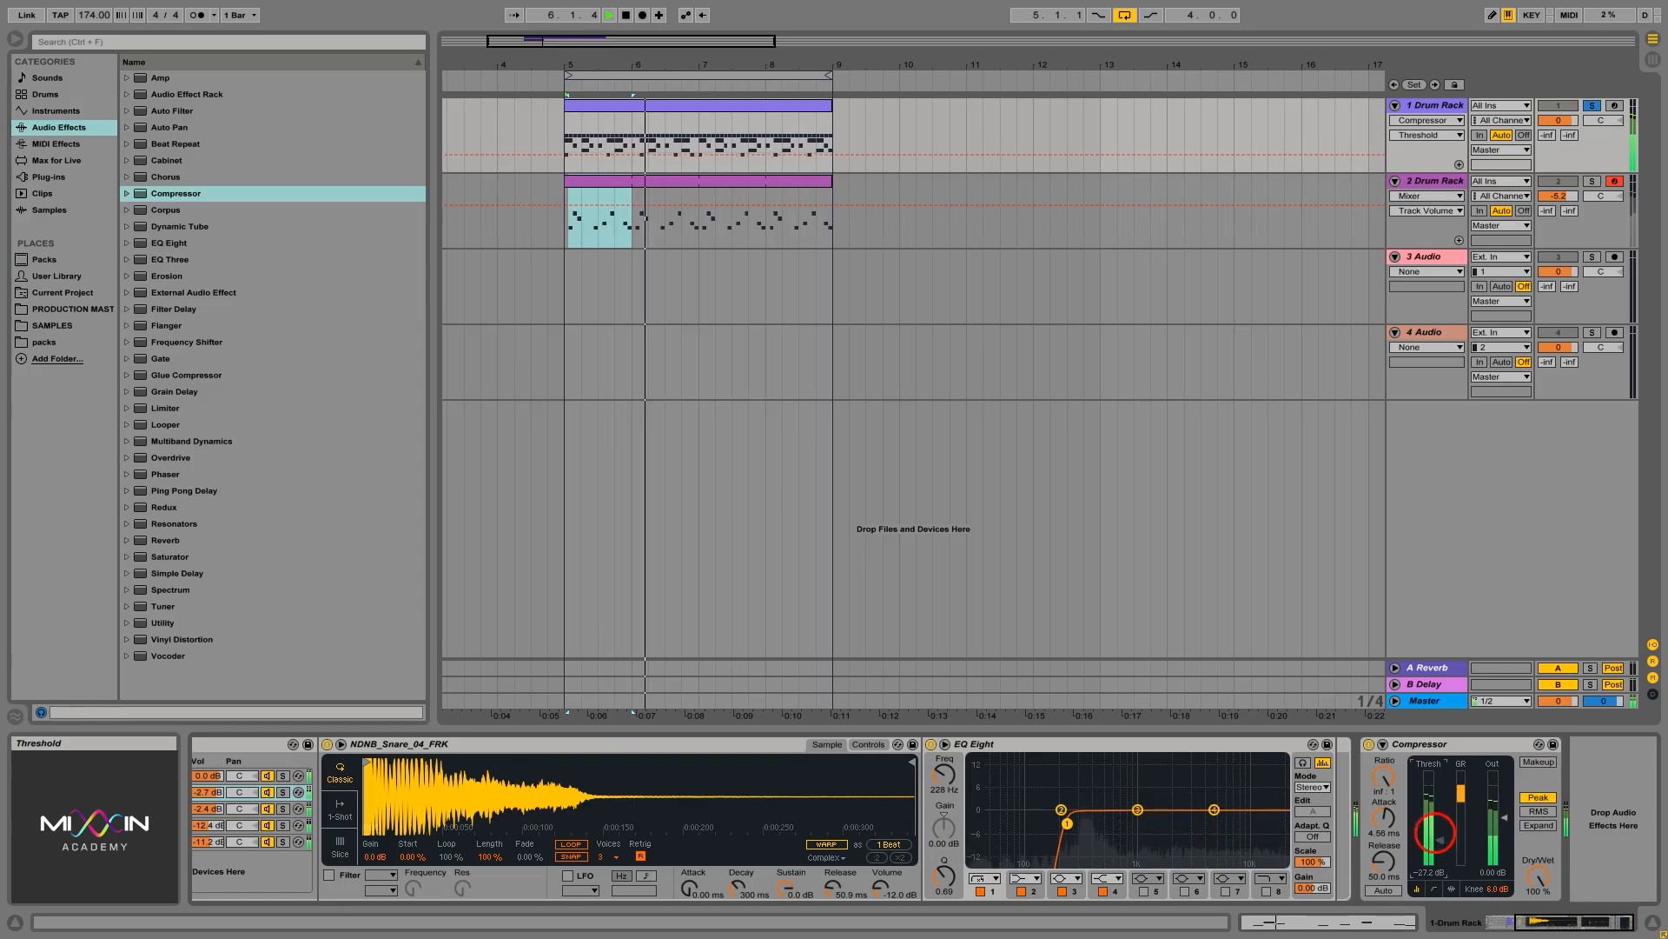
pyautogui.click(1438, 832)
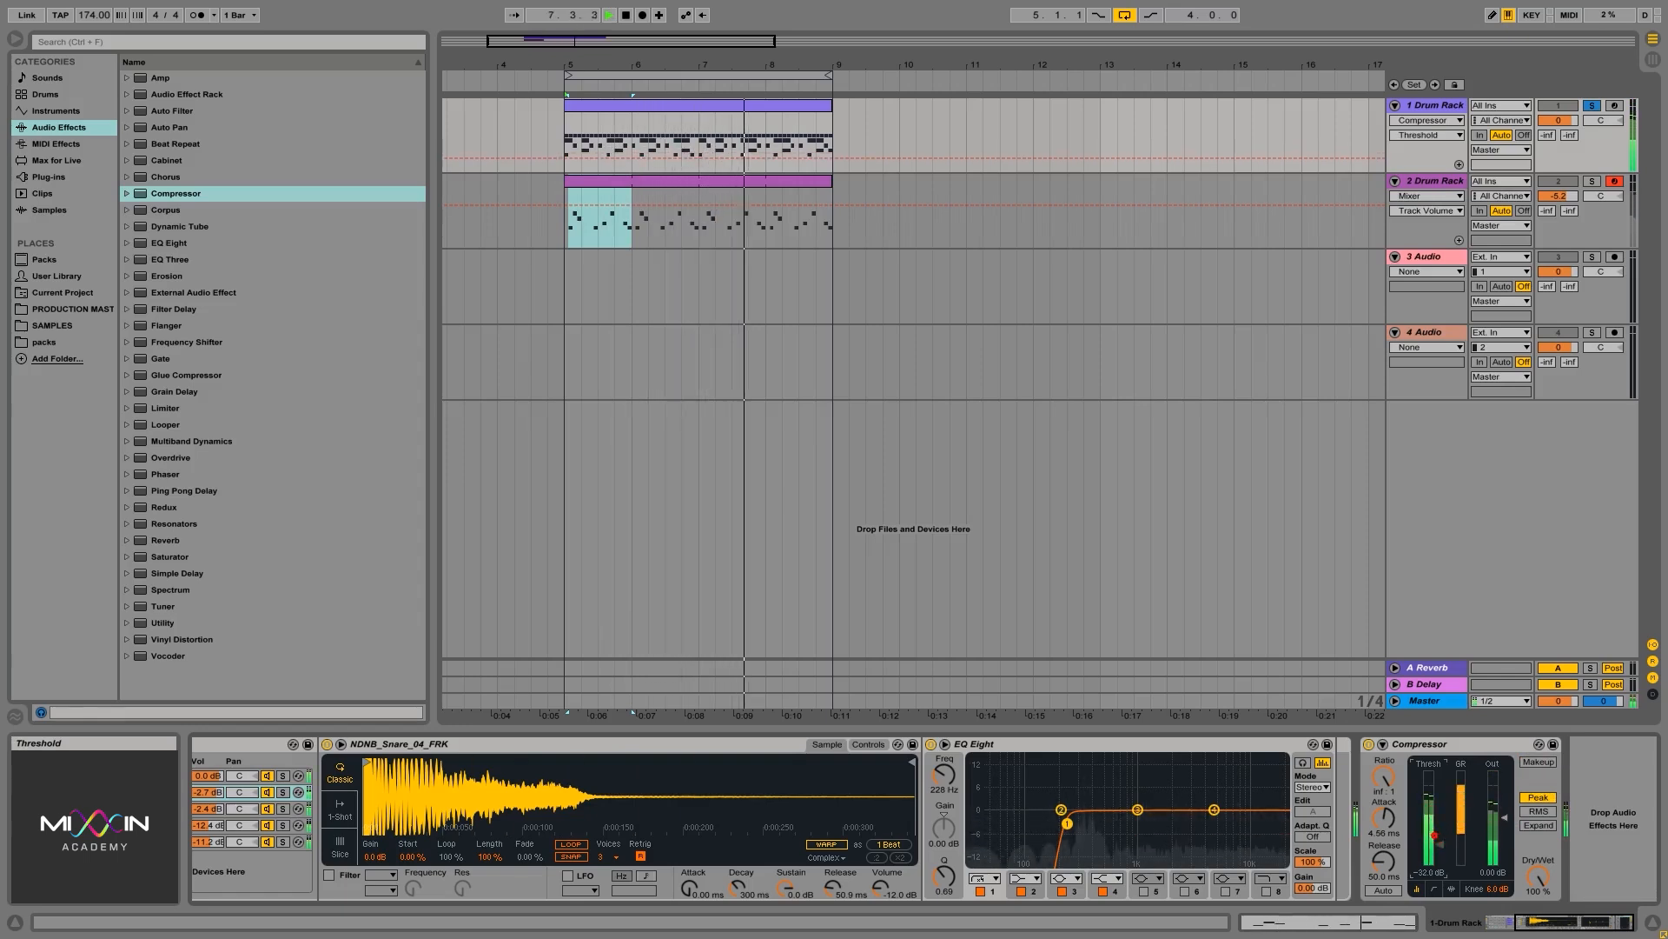
pyautogui.click(1387, 885)
pyautogui.moveTo(1389, 885); pyautogui.dragTo(1439, 835)
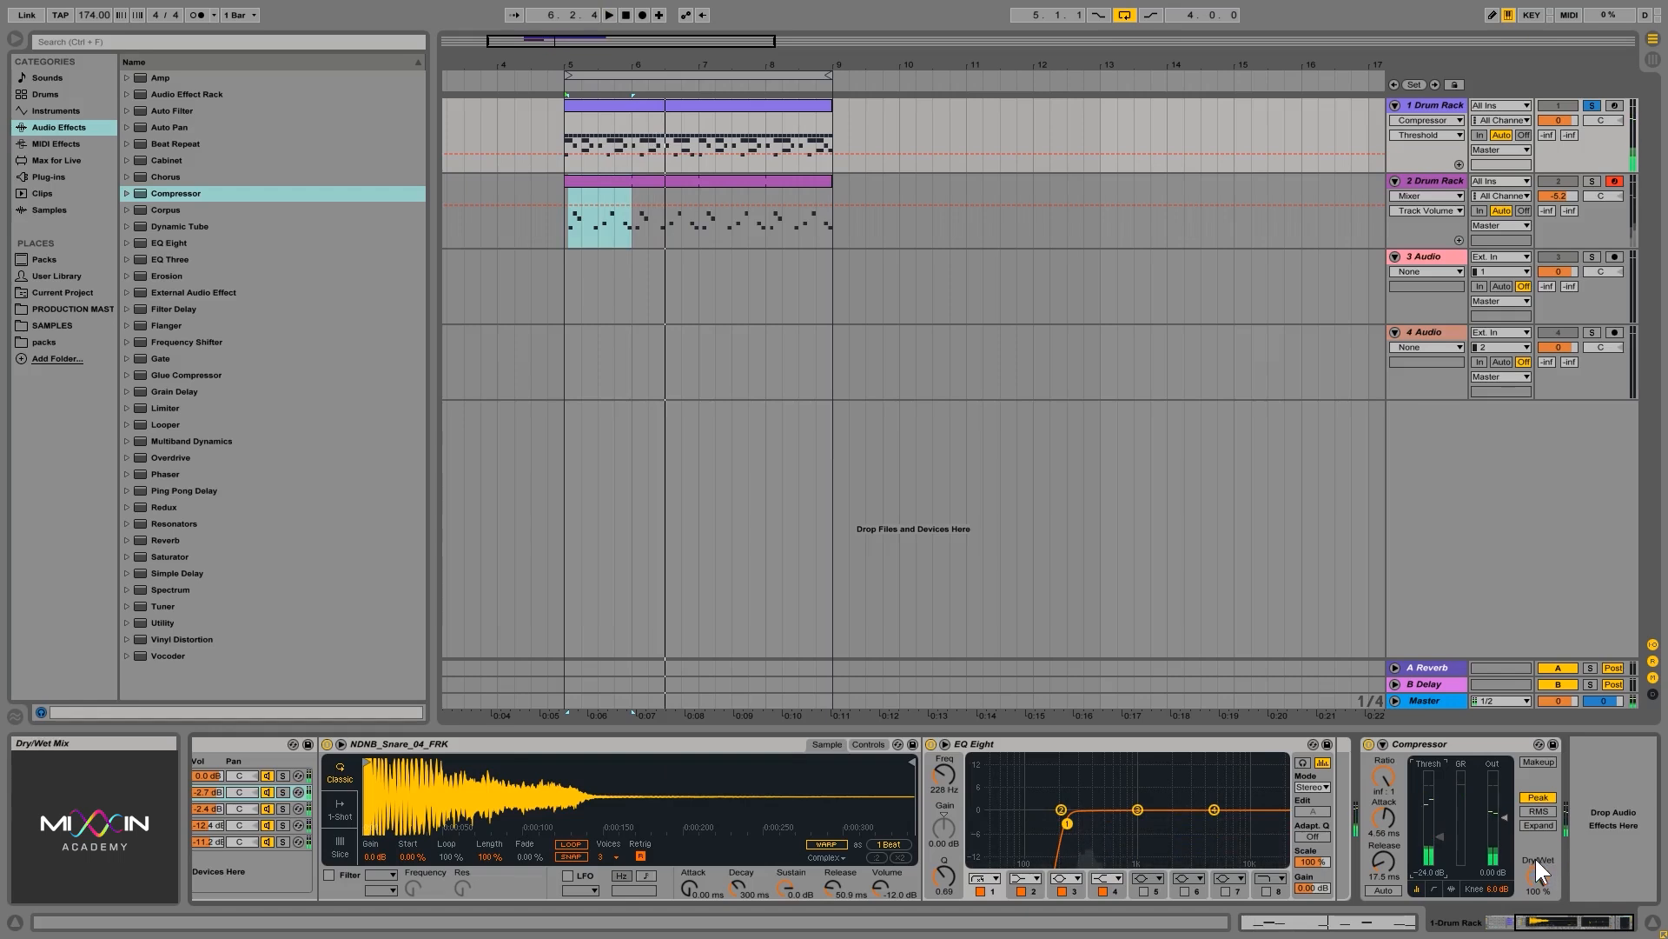
# Audition the drums with the Compressor's Dry/Wet at 0% and at 100% to compare the two sounds
pyautogui.moveTo(1537, 874); pyautogui.dragTo(1542, 869)
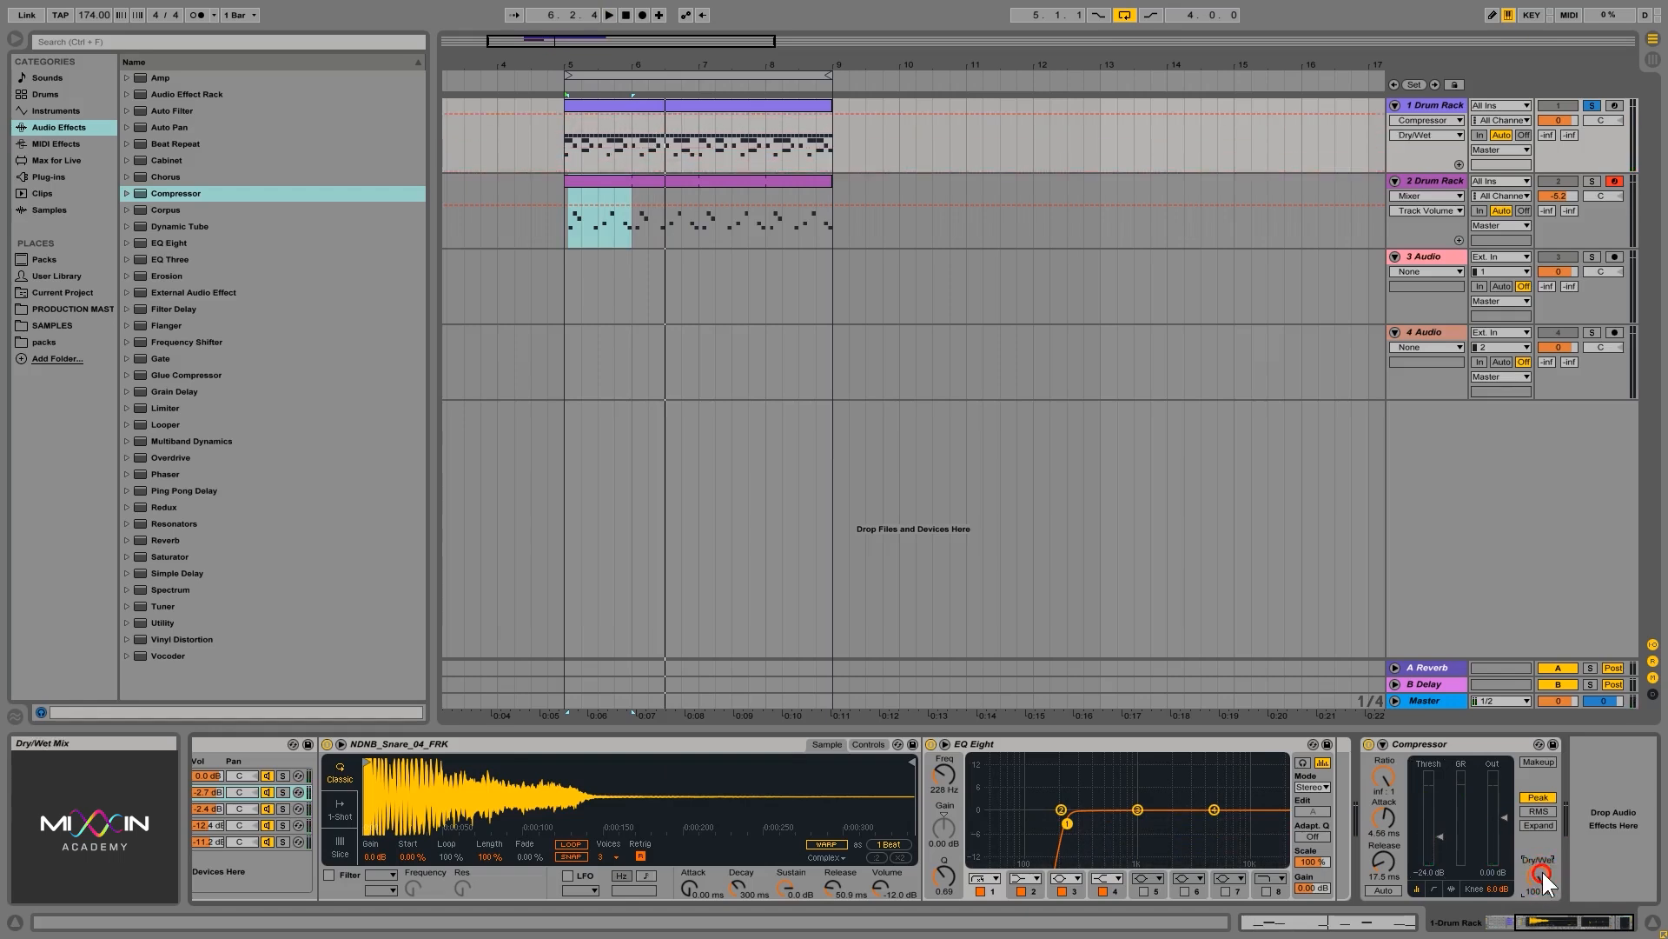
pyautogui.press('space')
pyautogui.press('space')
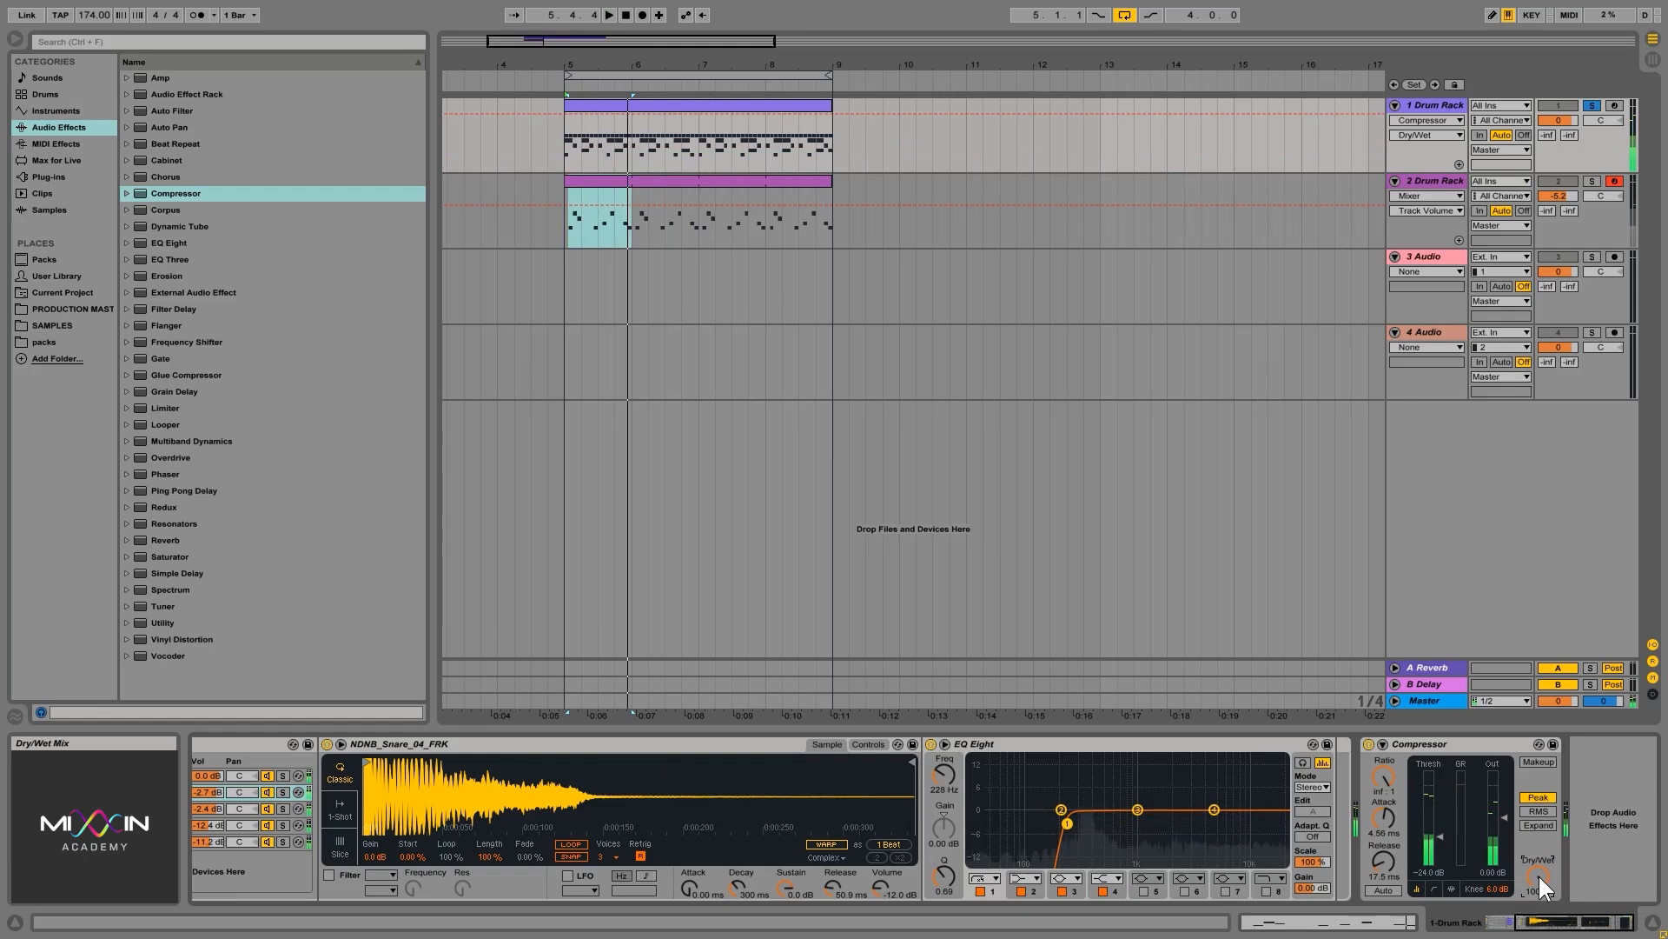
pyautogui.press('space')
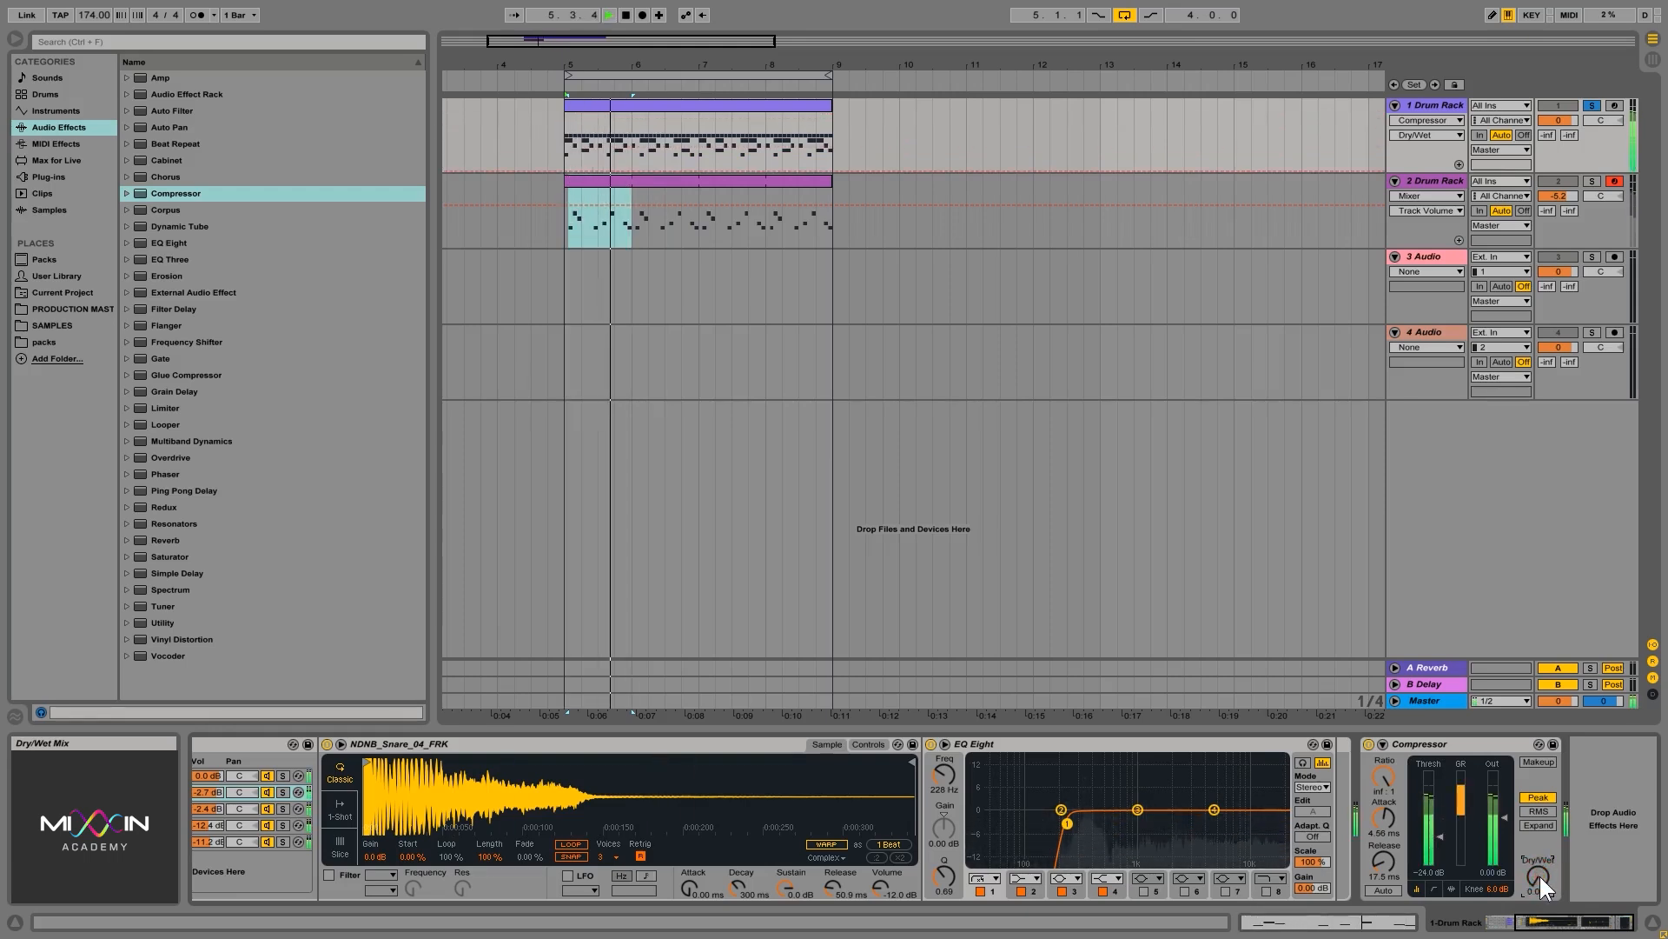
pyautogui.moveTo(1540, 876); pyautogui.dragTo(1540, 869)
pyautogui.press('space')
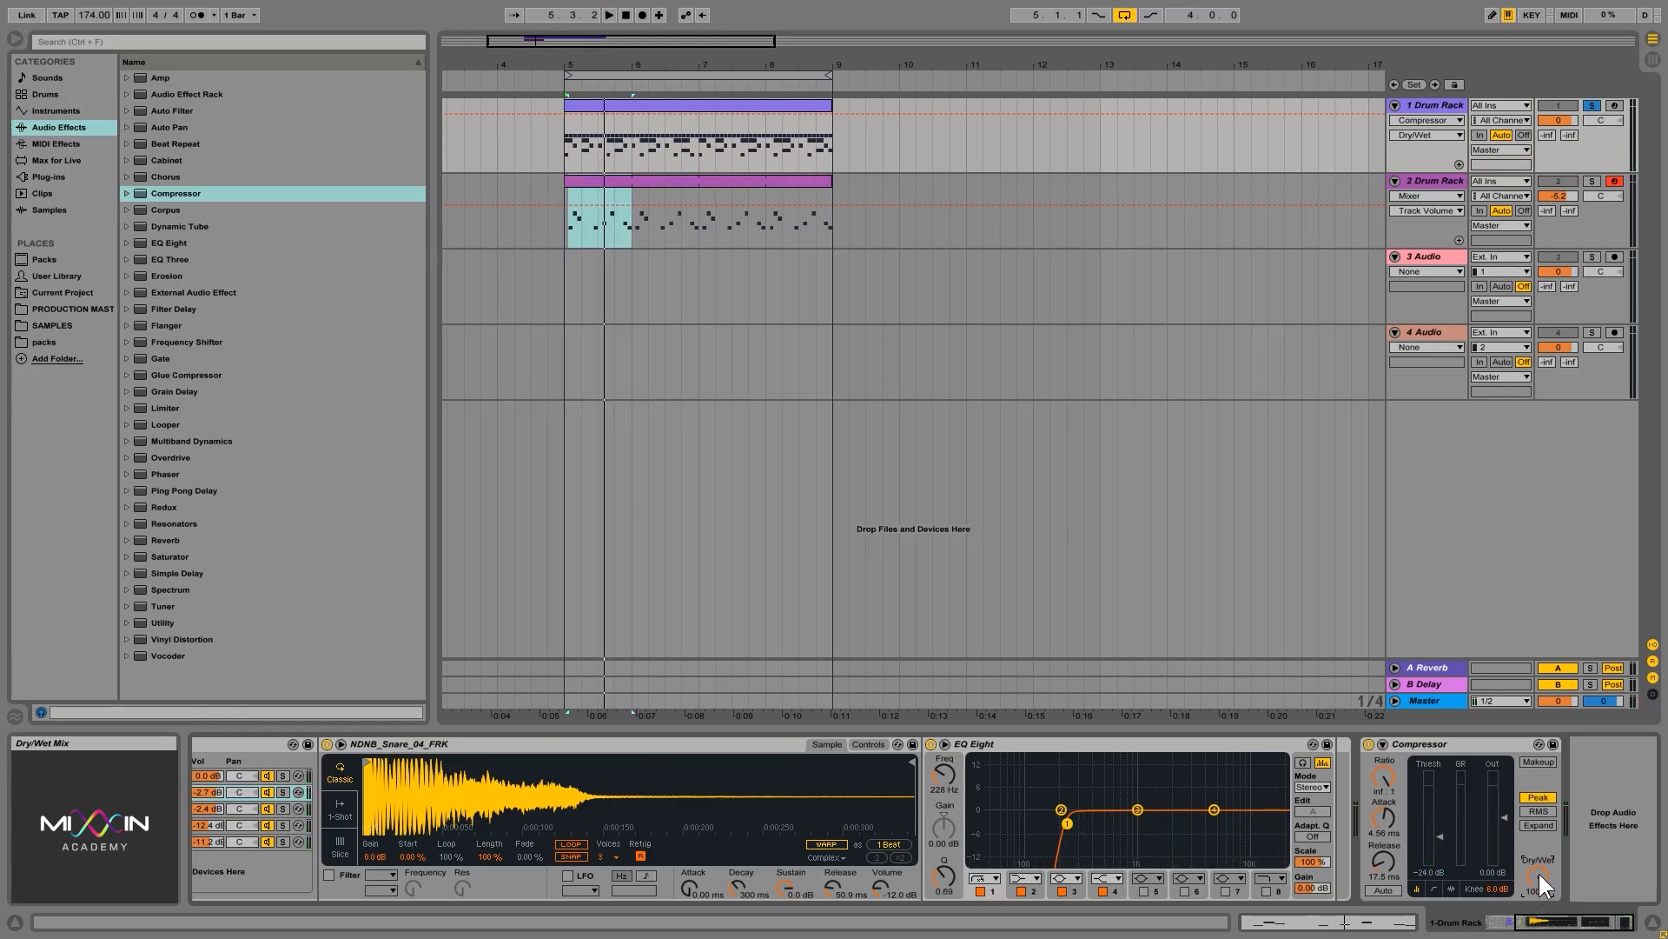
# Set the Compressor's Dry/Wet to 52% and compare the drums with the Compressor off and on
pyautogui.moveTo(1540, 873); pyautogui.dragTo(1543, 862)
pyautogui.press('space')
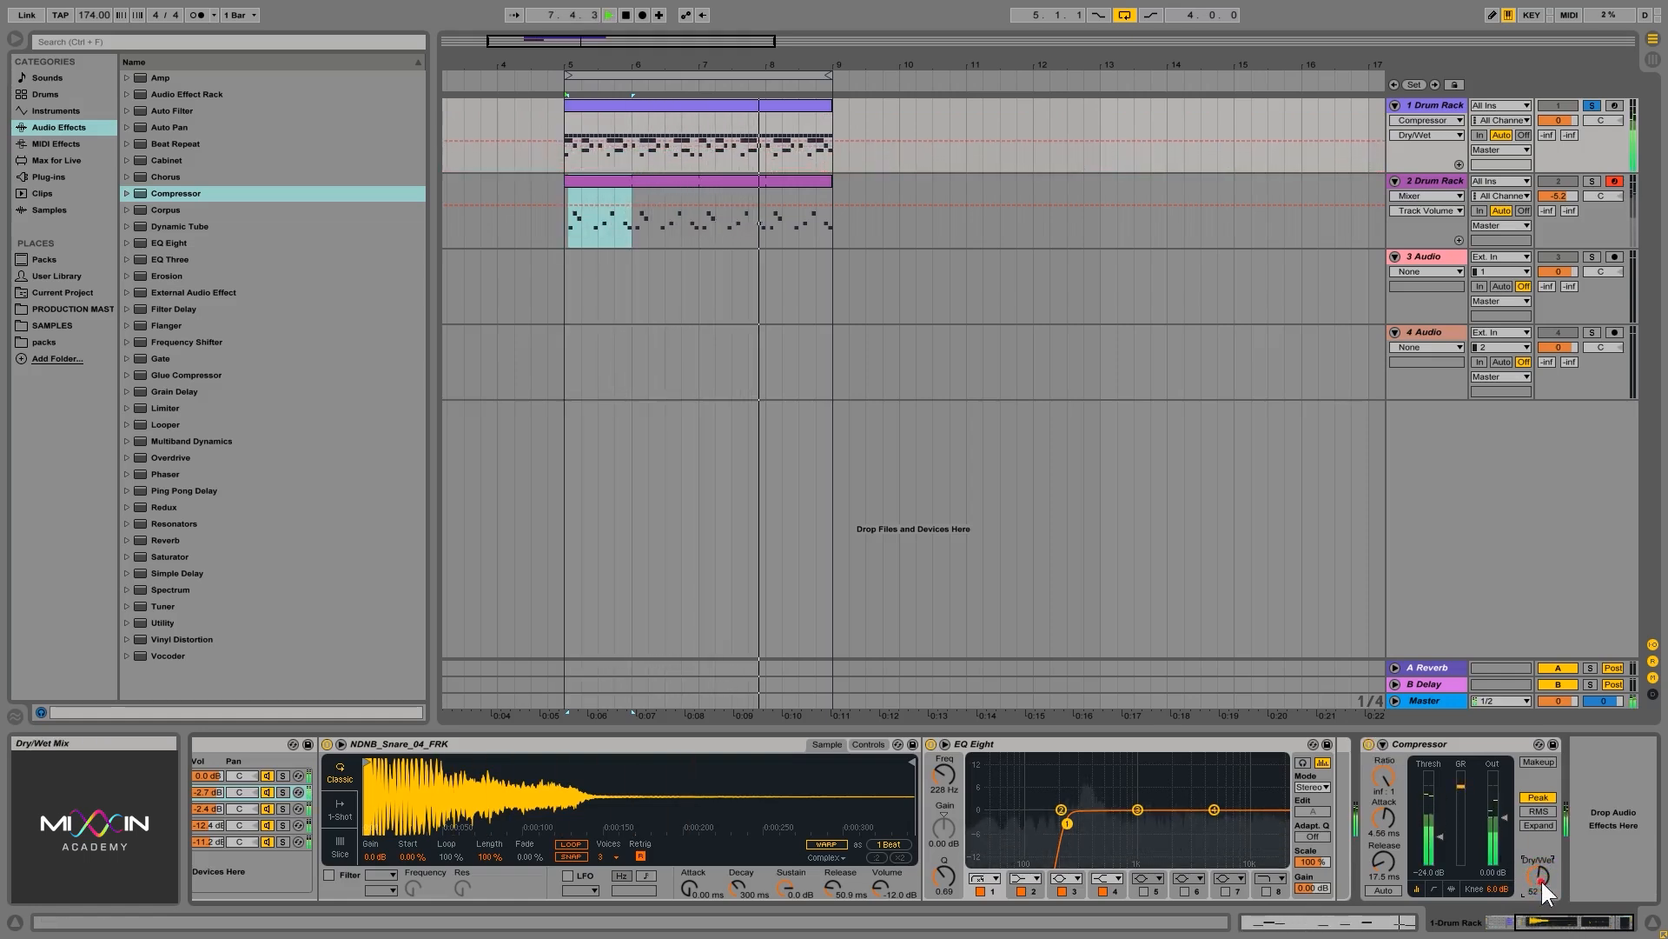
pyautogui.click(1370, 744)
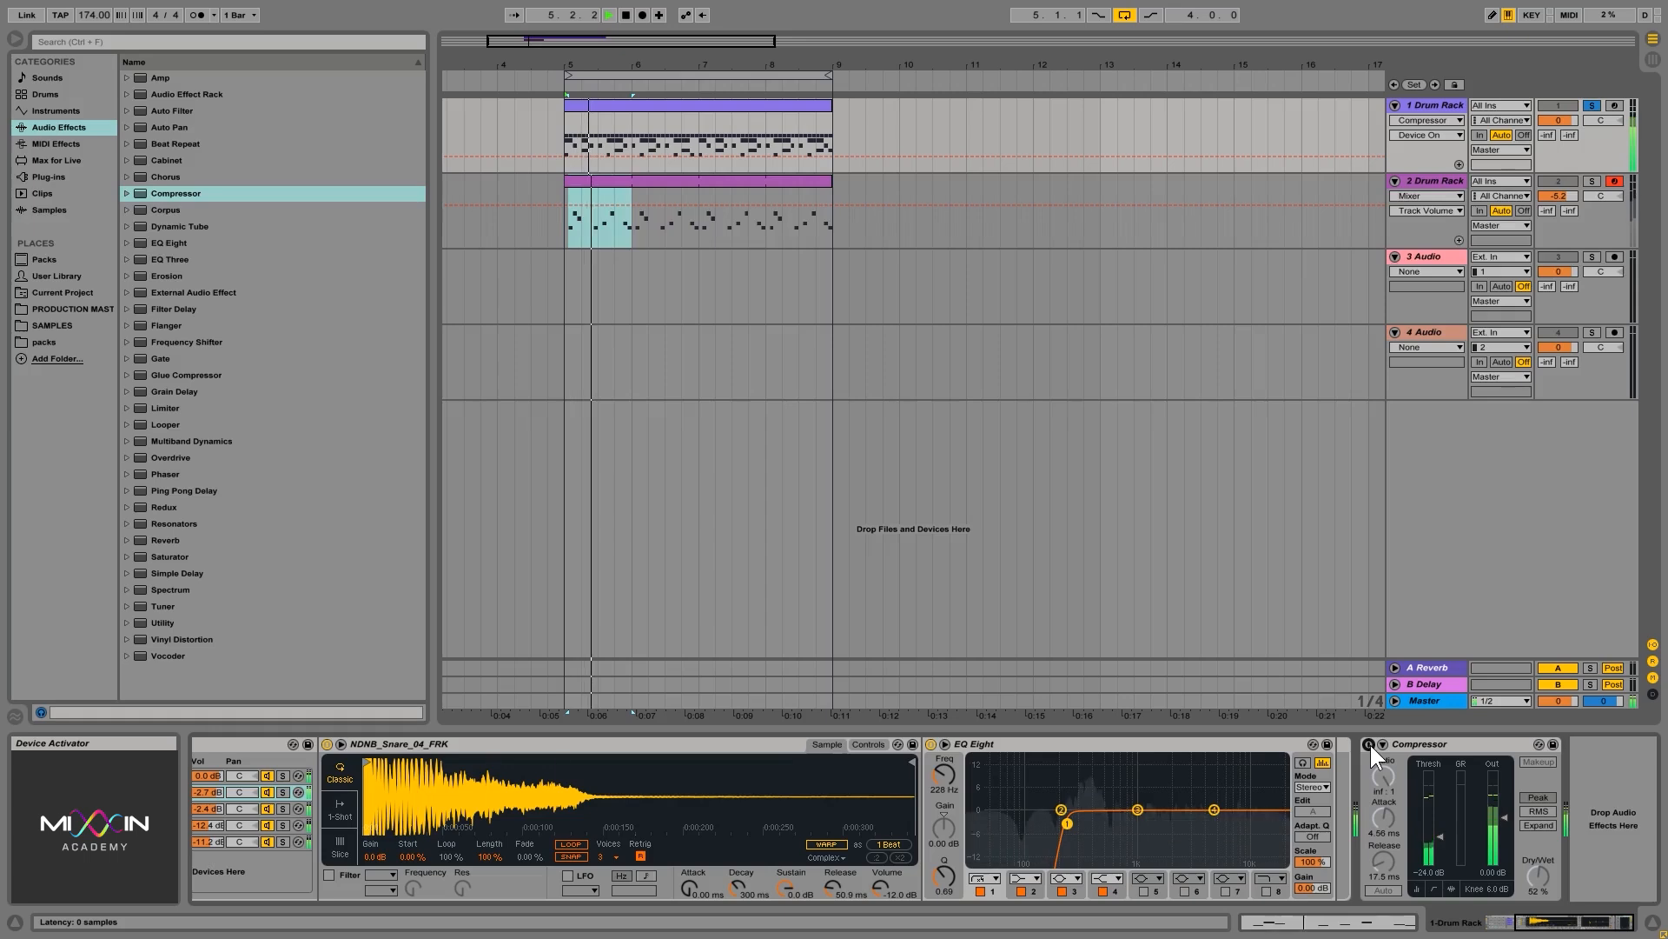
pyautogui.click(1370, 739)
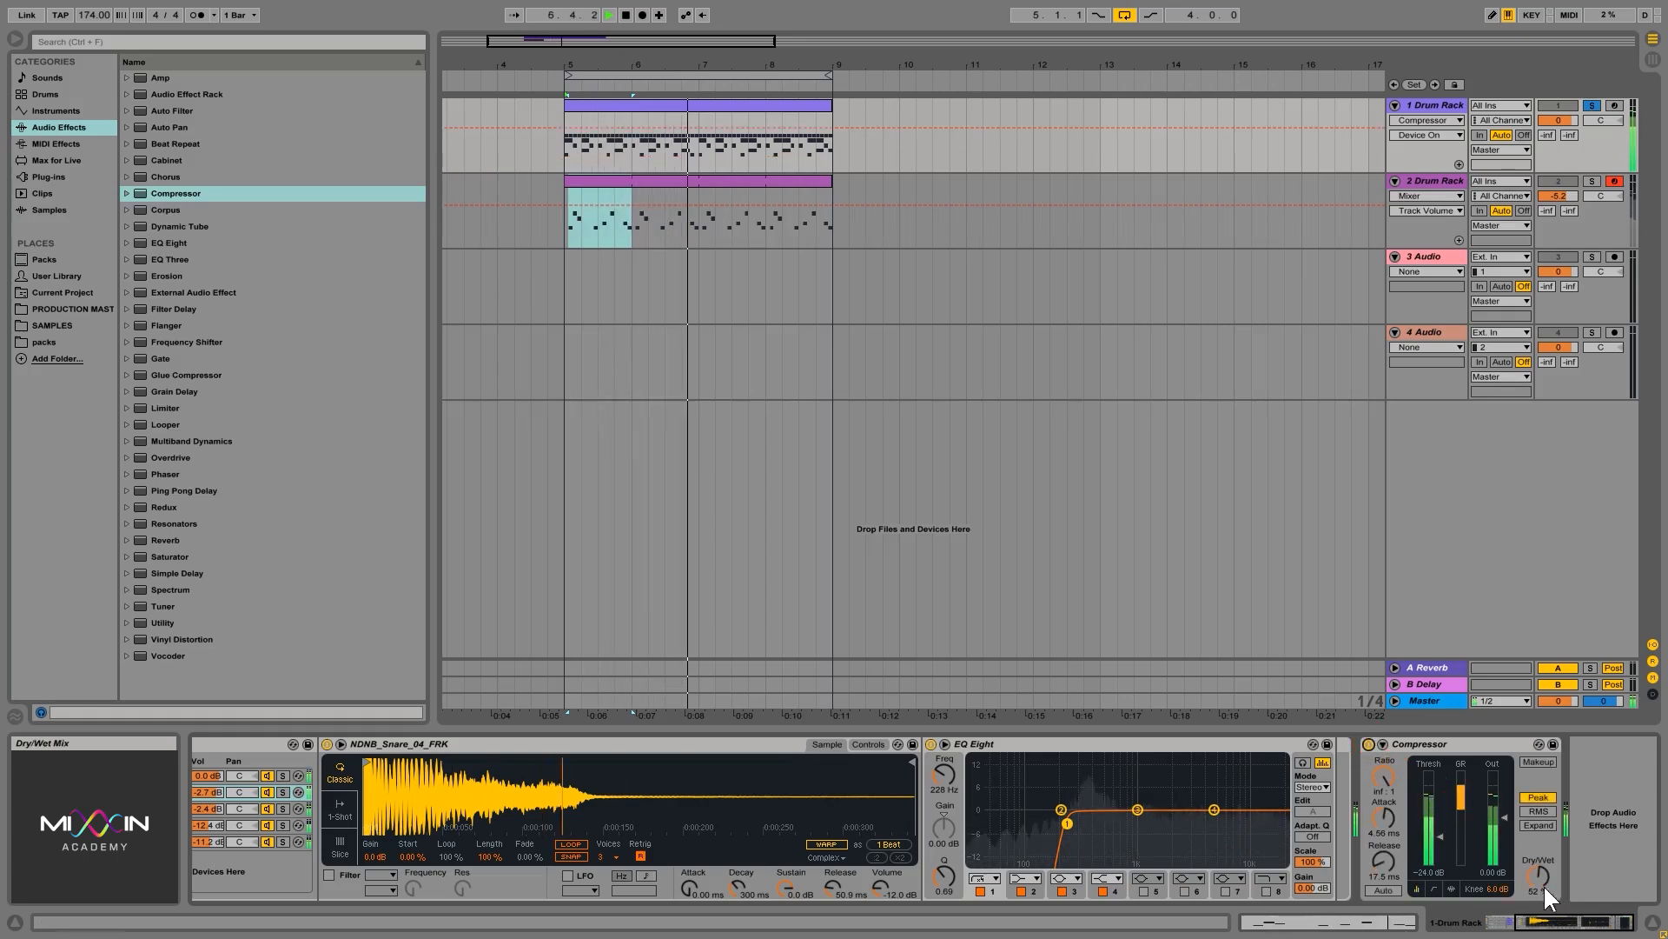
# Fine-tune the Compressor's Dry/Wet to 47% and check the drums against the bypassed sound
pyautogui.moveTo(1545, 885); pyautogui.dragTo(1545, 891)
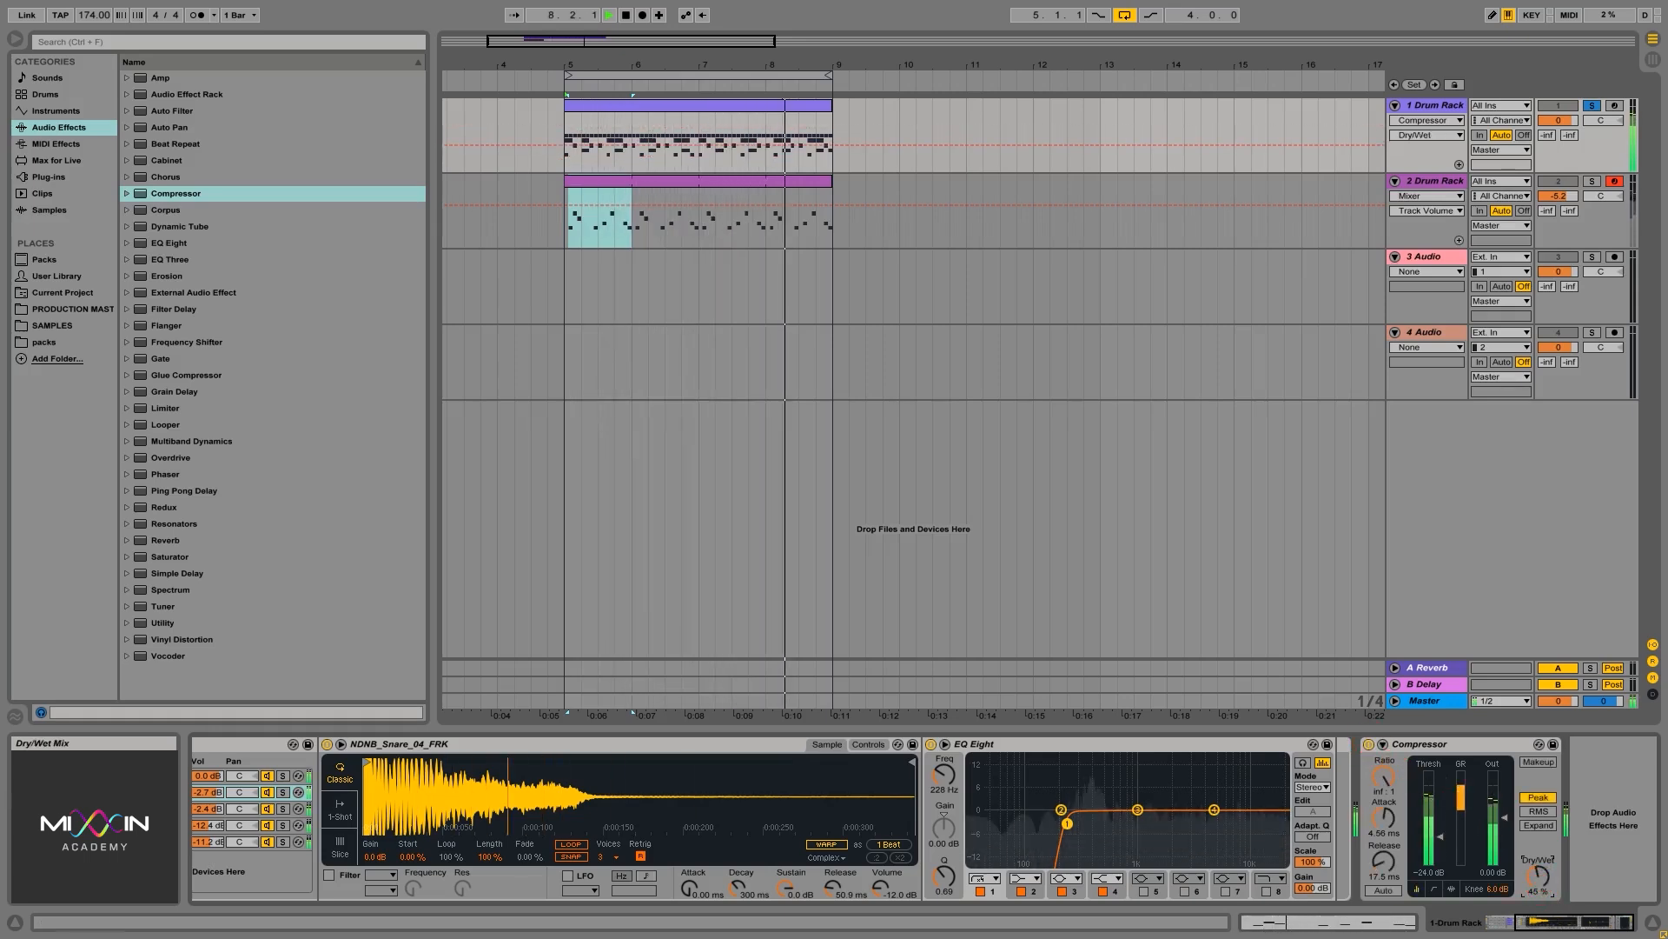
pyautogui.click(1369, 744)
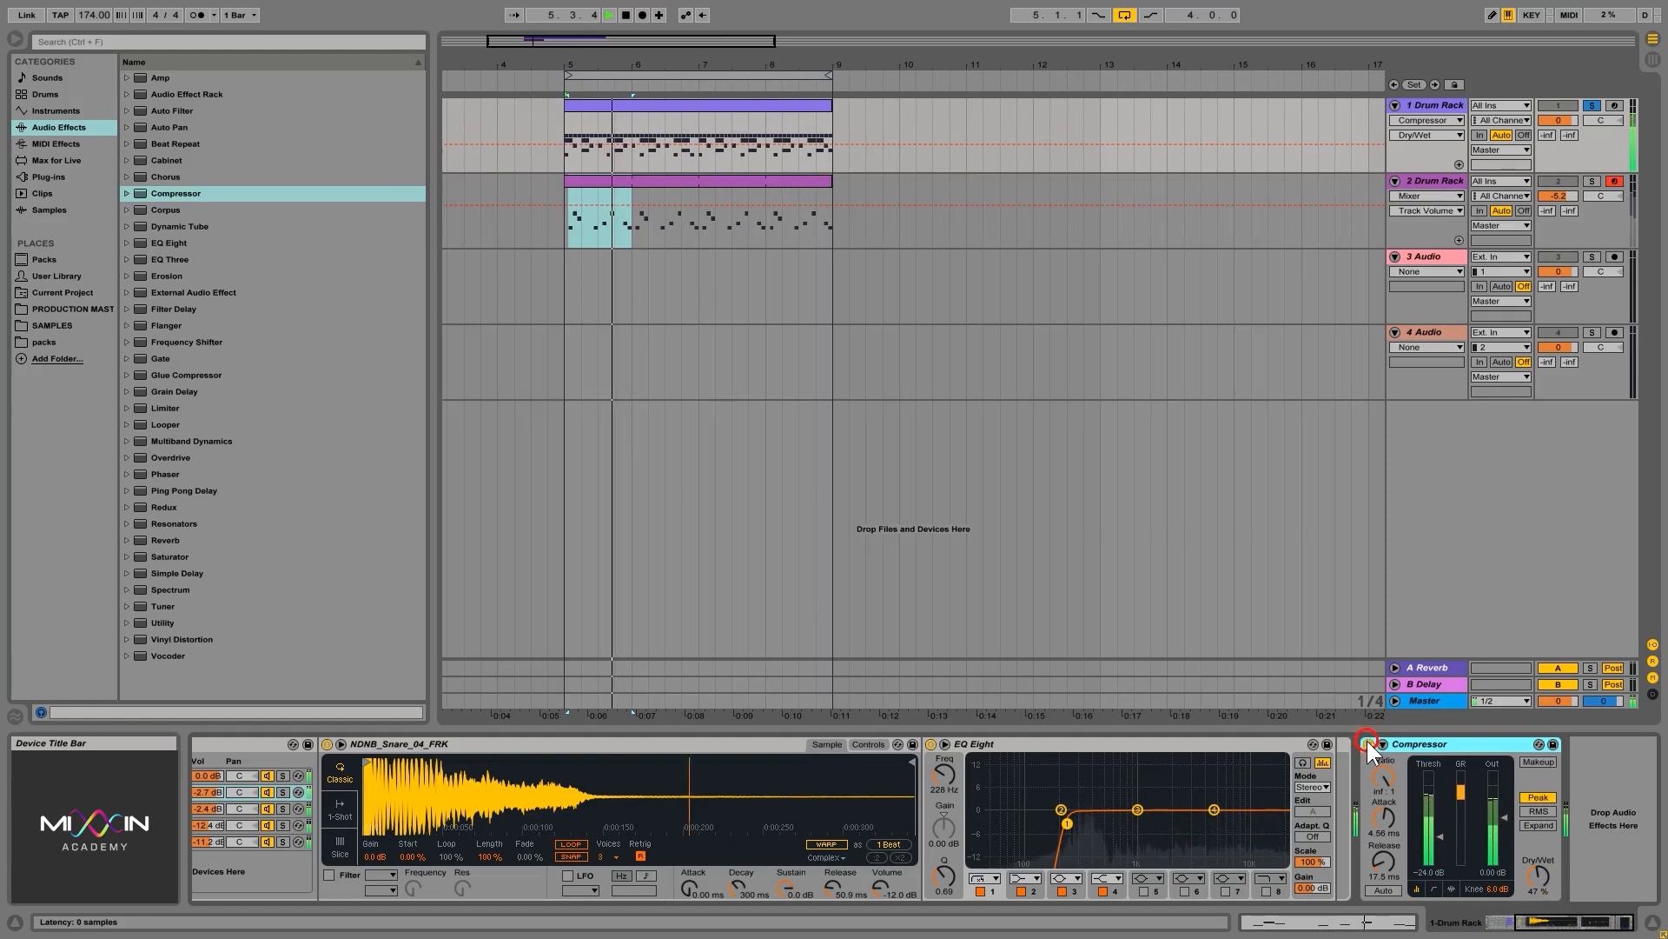
pyautogui.click(1369, 744)
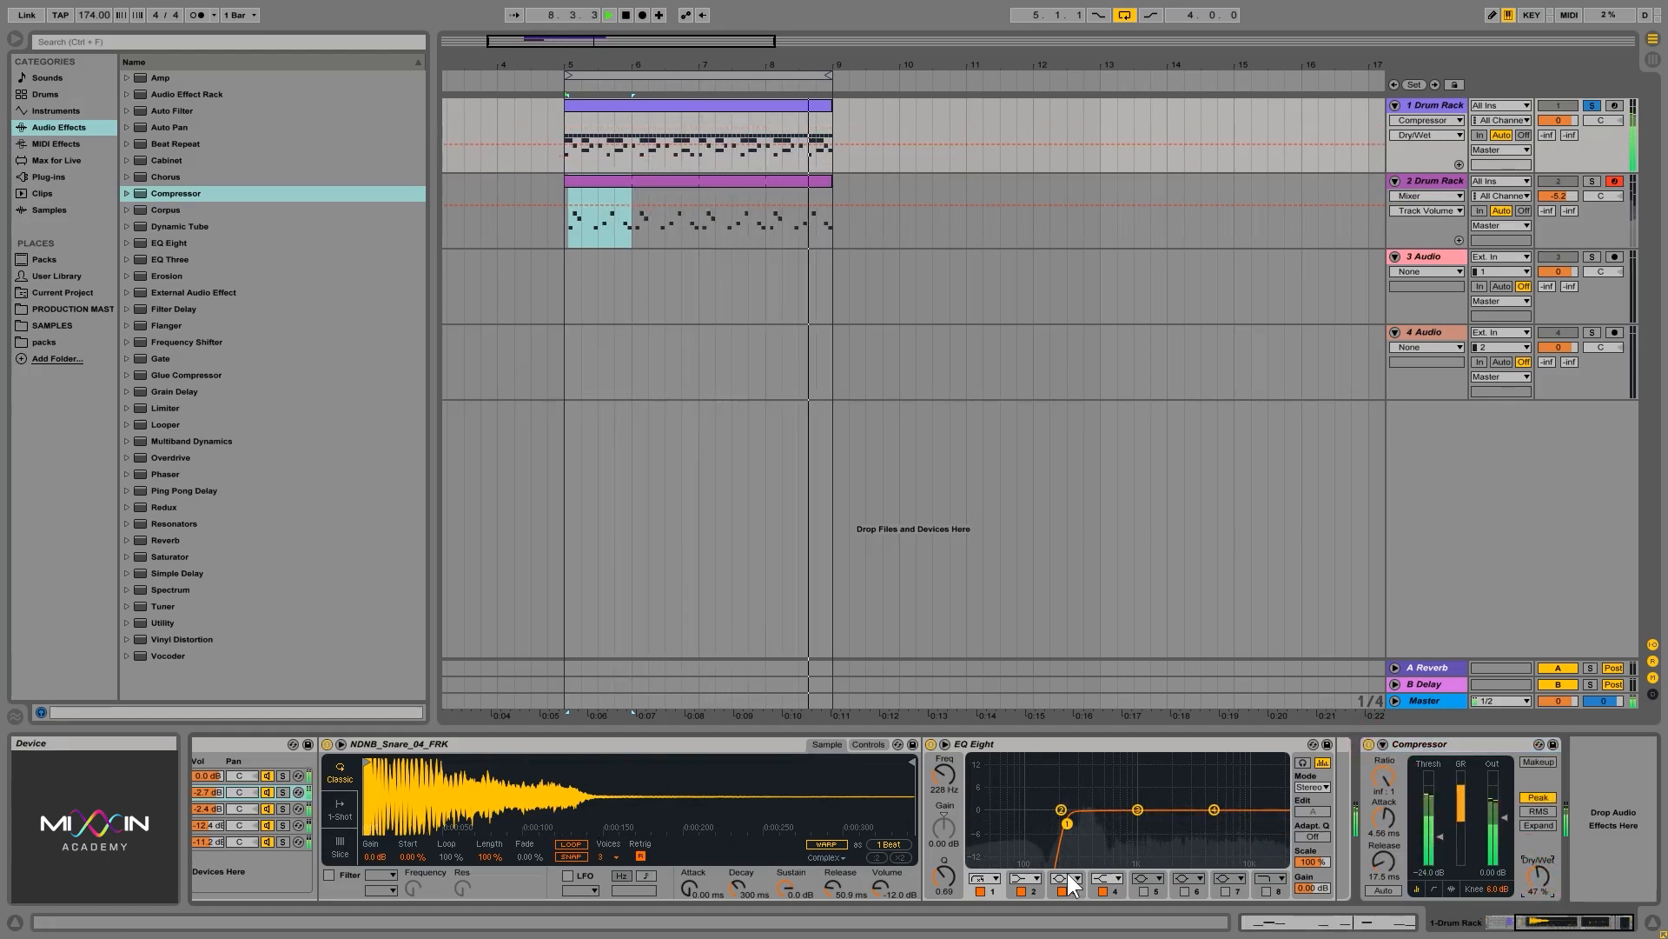
pyautogui.press('space')
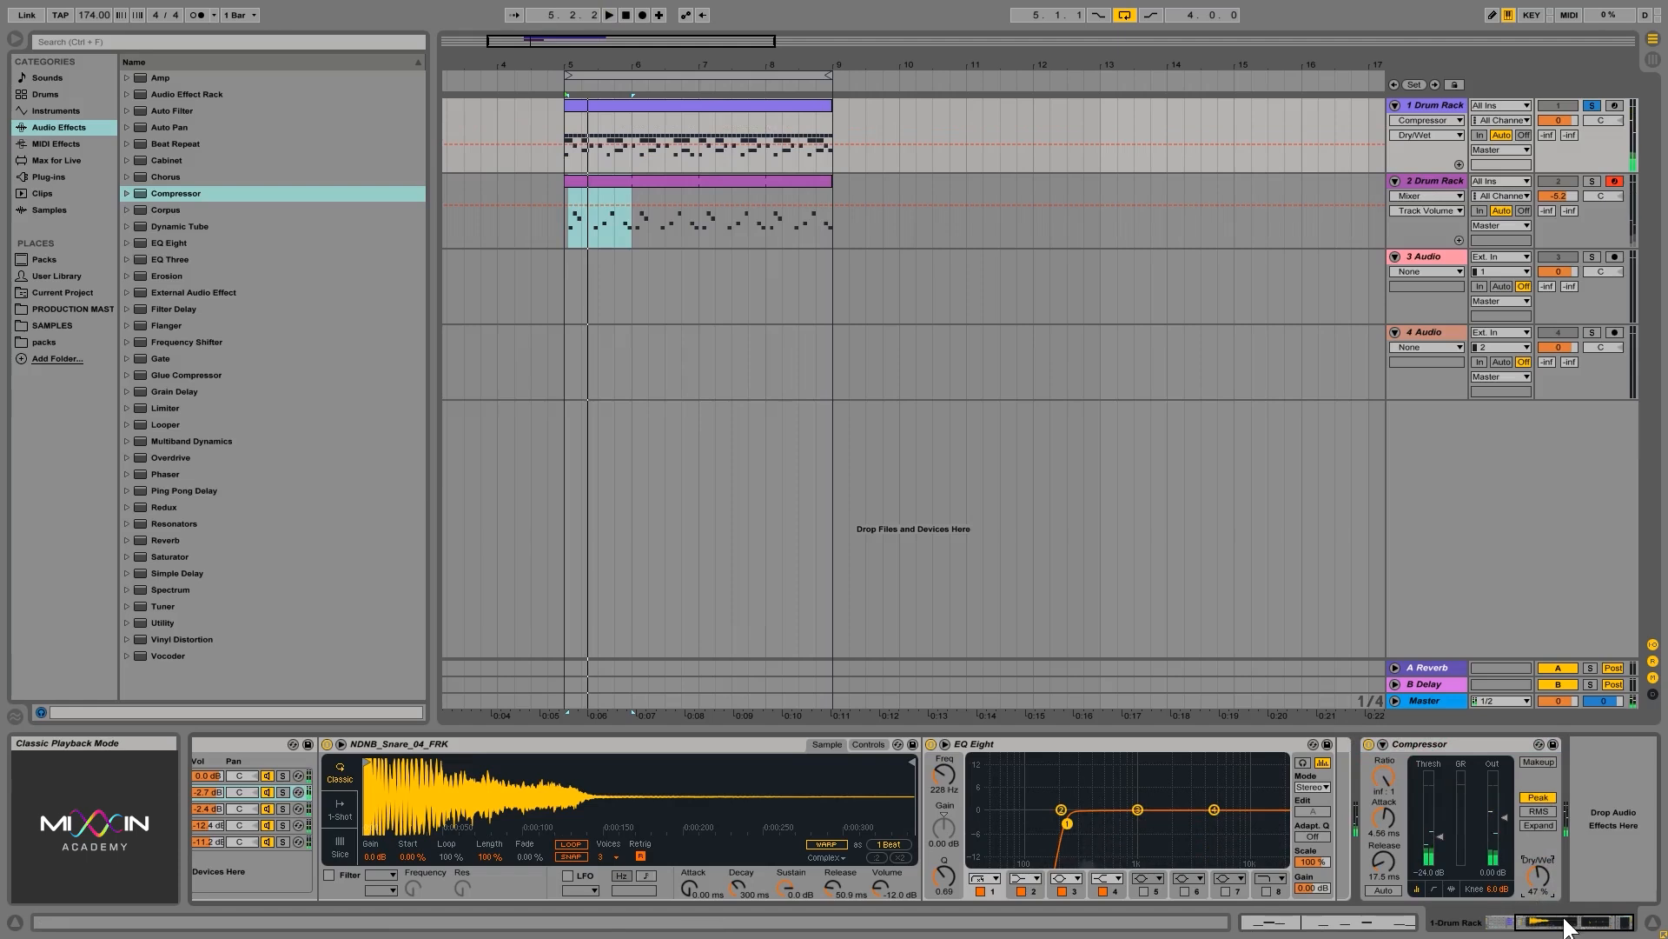
# Set the release of the KSHMR_Punchy_Kick_05 chain's sample to about 166 ms and audition it
pyautogui.moveTo(1566, 923); pyautogui.dragTo(1521, 923)
pyautogui.click(488, 772)
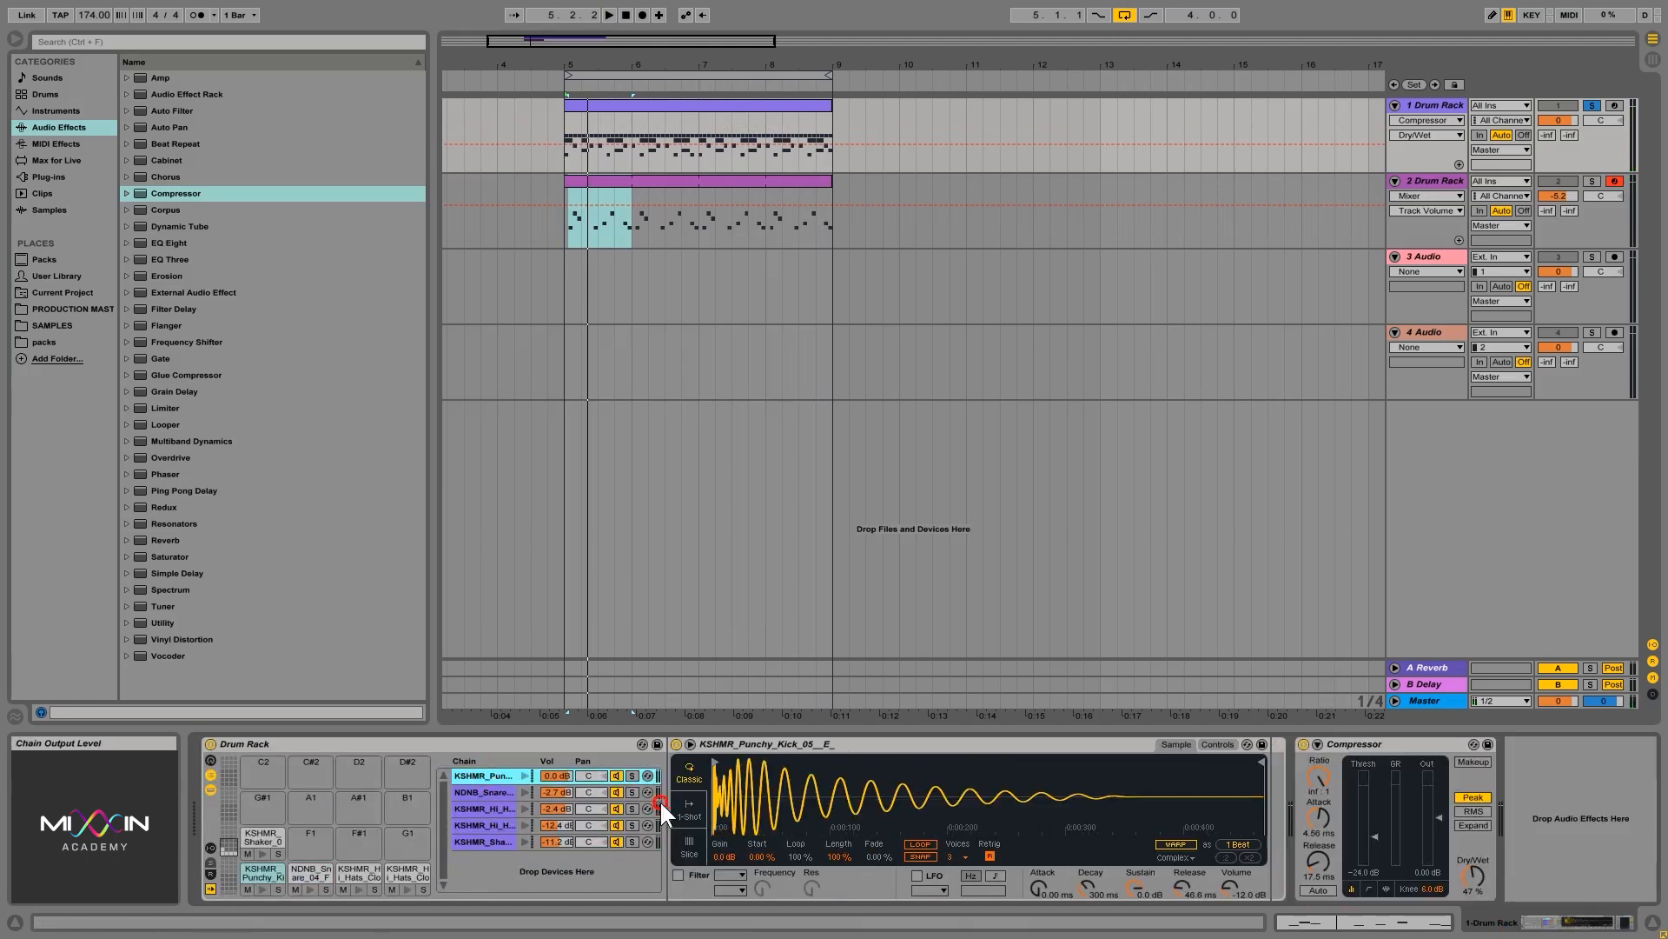
pyautogui.click(1184, 886)
pyautogui.press('space')
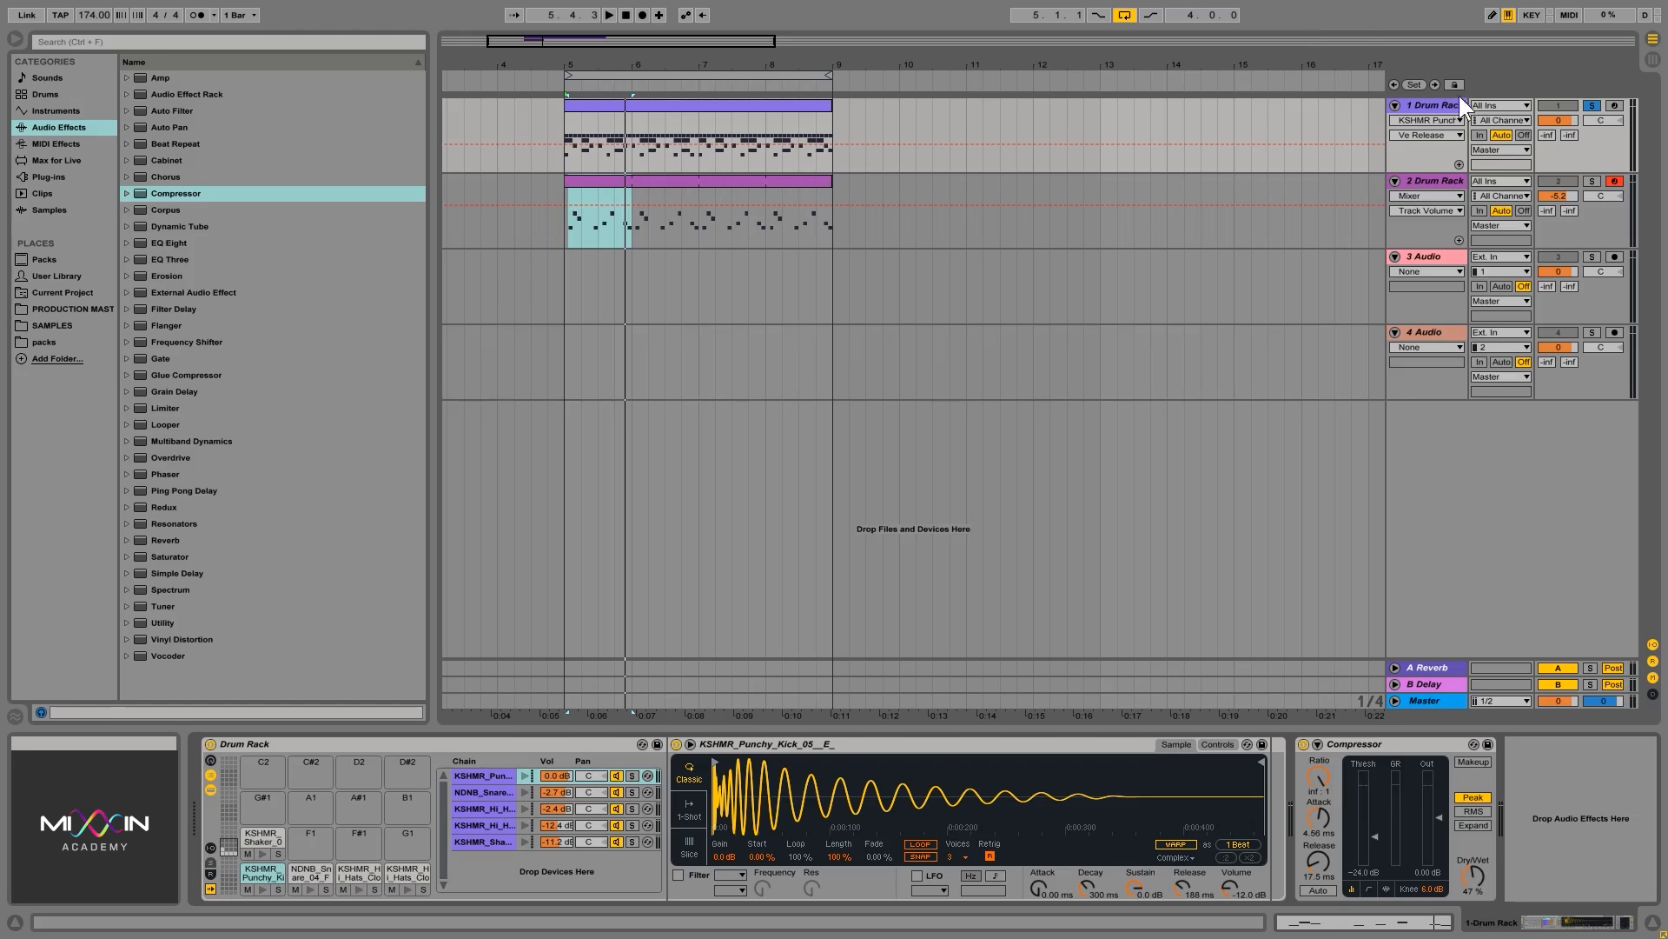
# Unsolo track 1 and play both Drum Rack tracks together from bar 5
pyautogui.click(1593, 105)
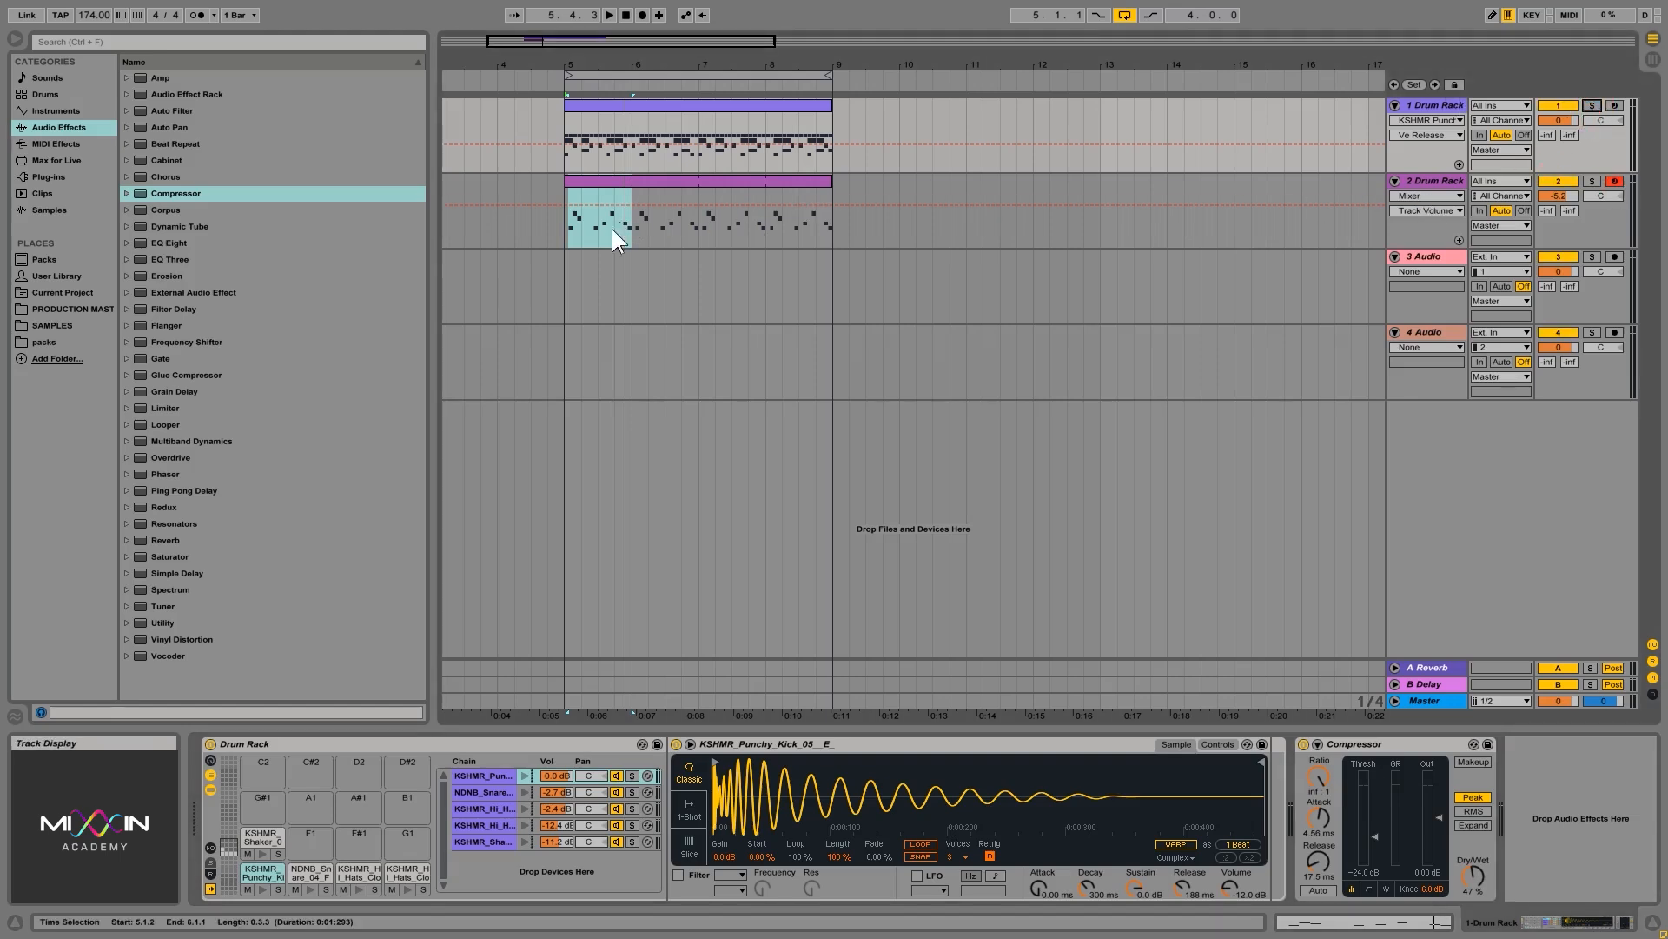
pyautogui.click(561, 235)
pyautogui.press('space')
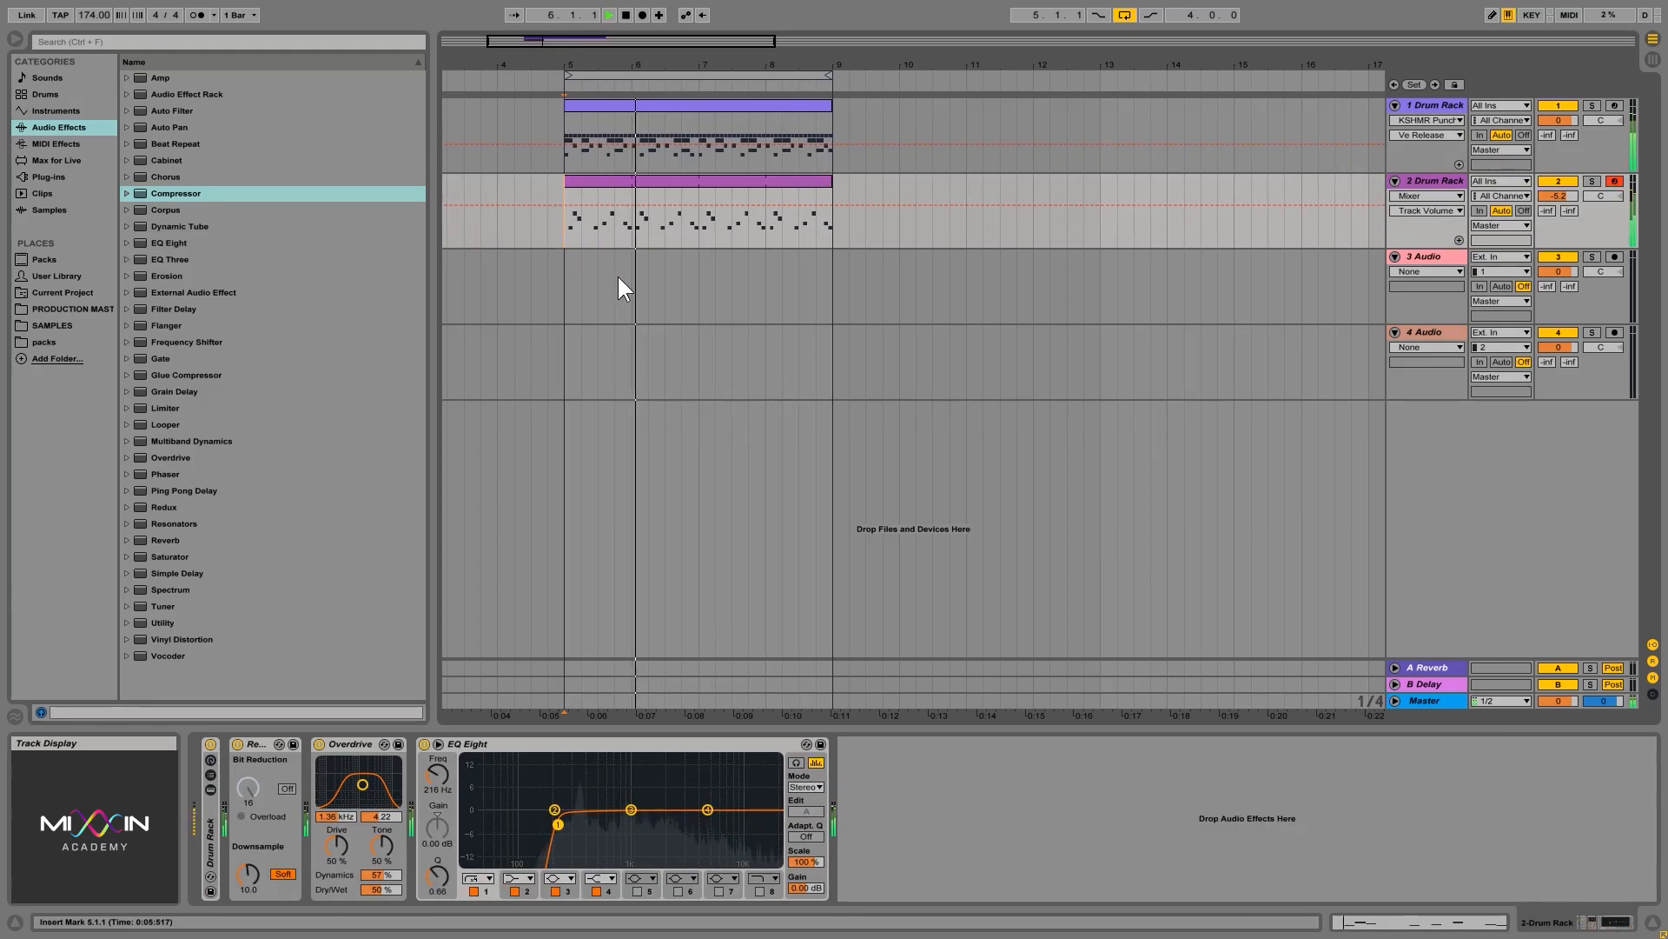
pyautogui.press('space')
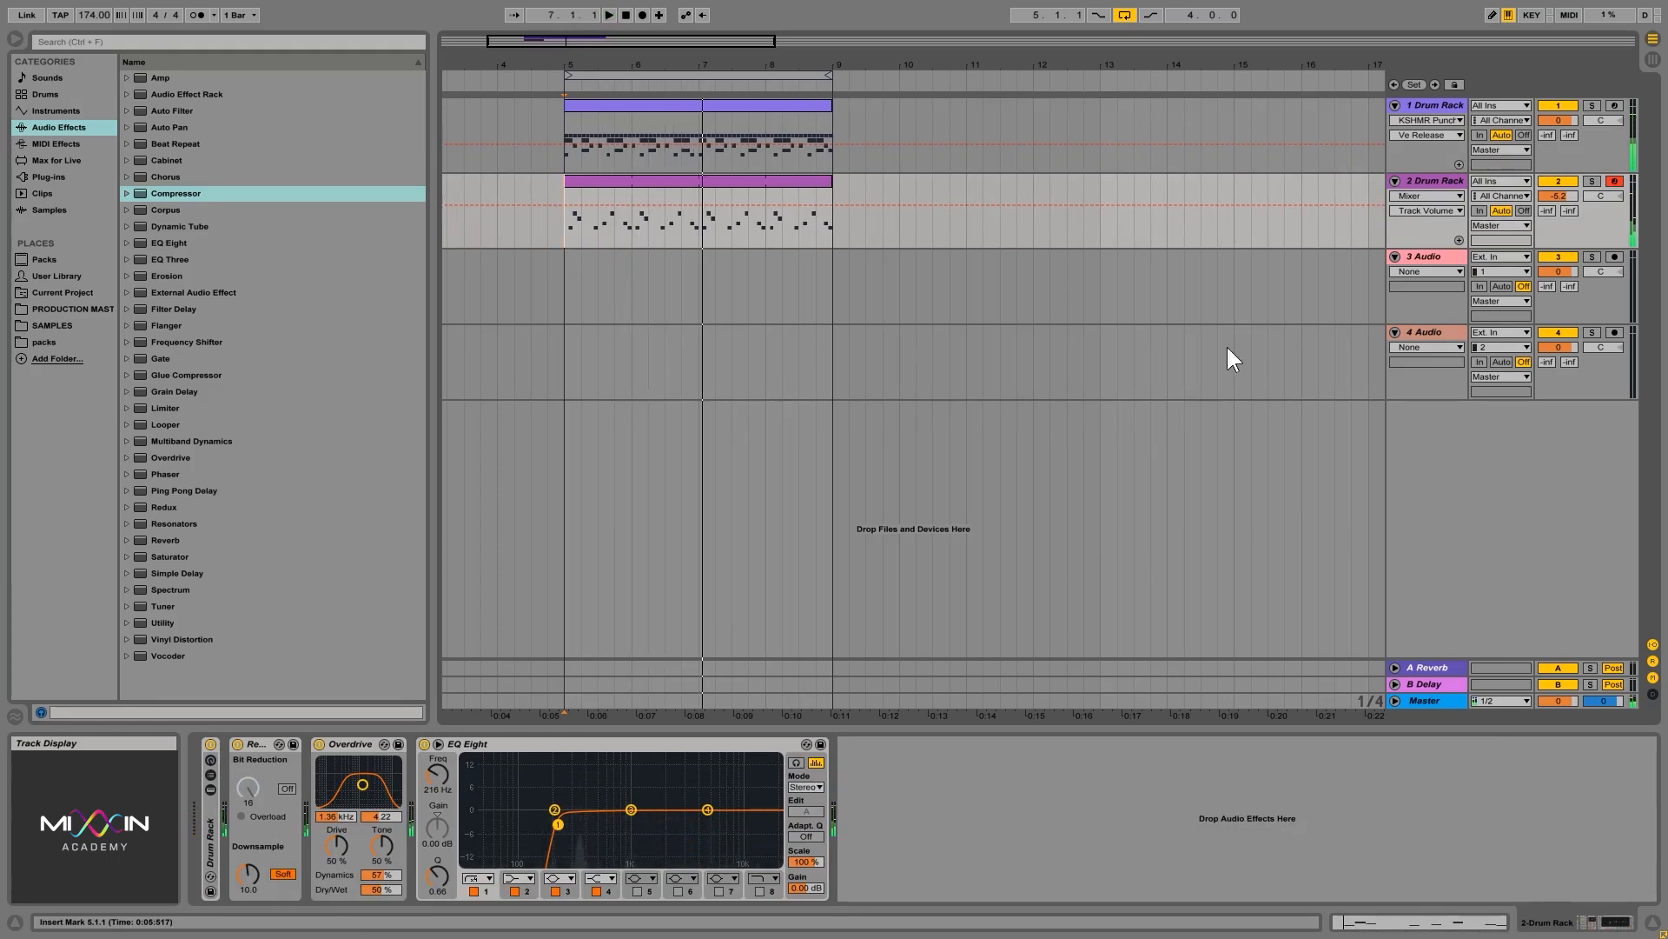
# Select the track 2 Drum Rack
pyautogui.click(1429, 181)
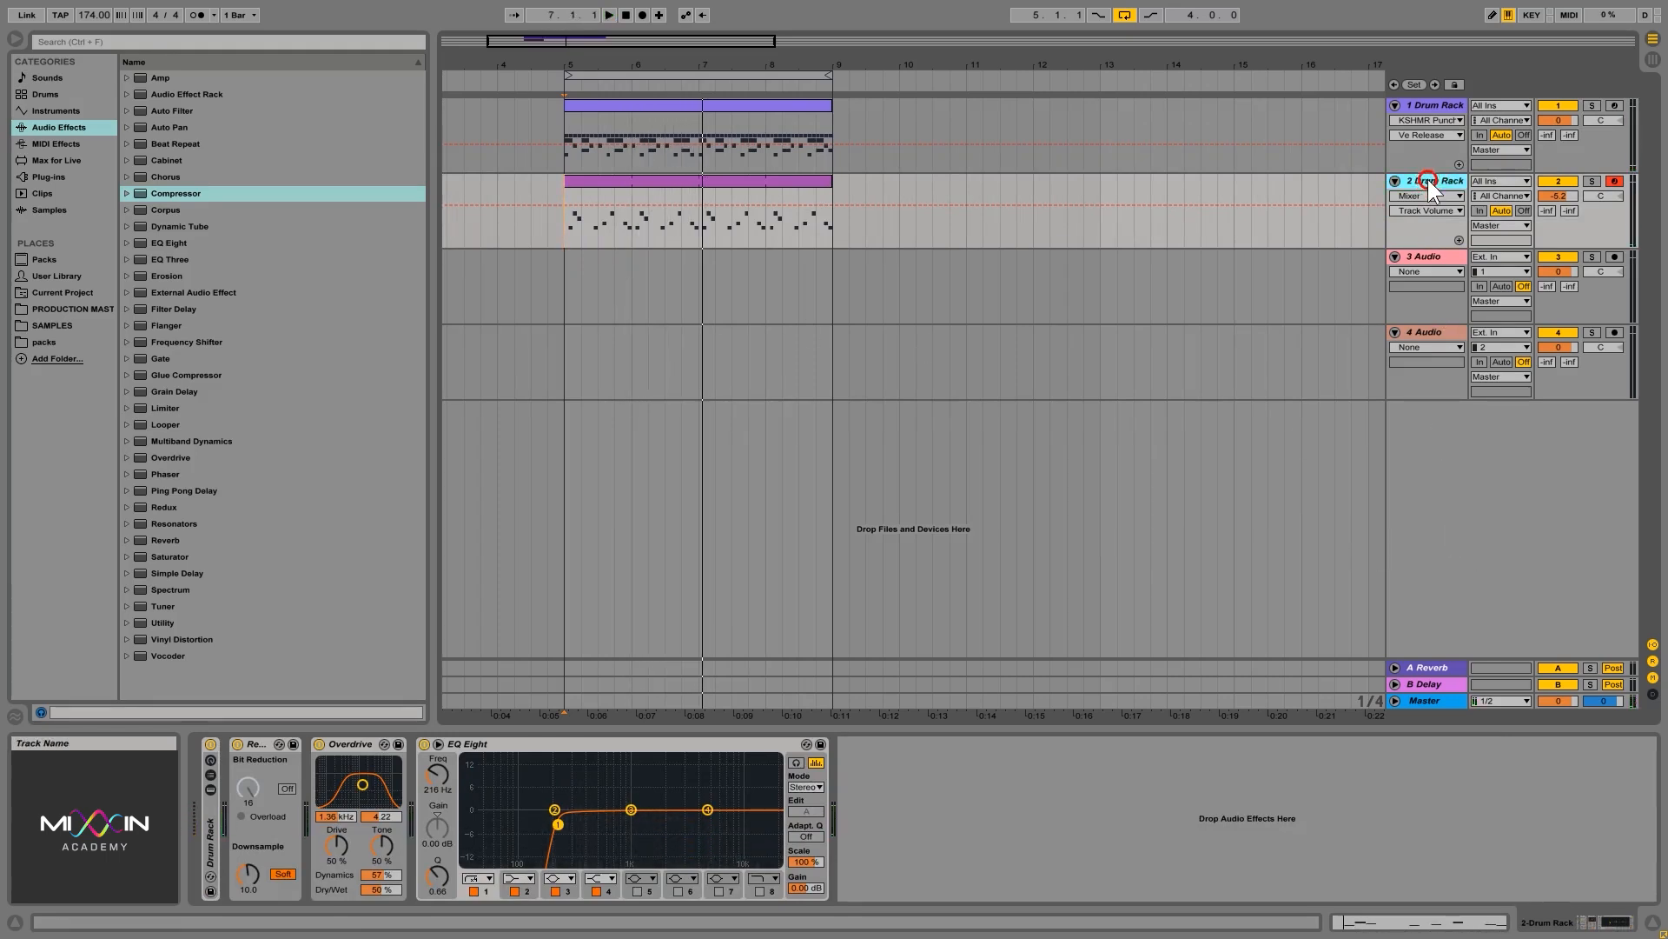